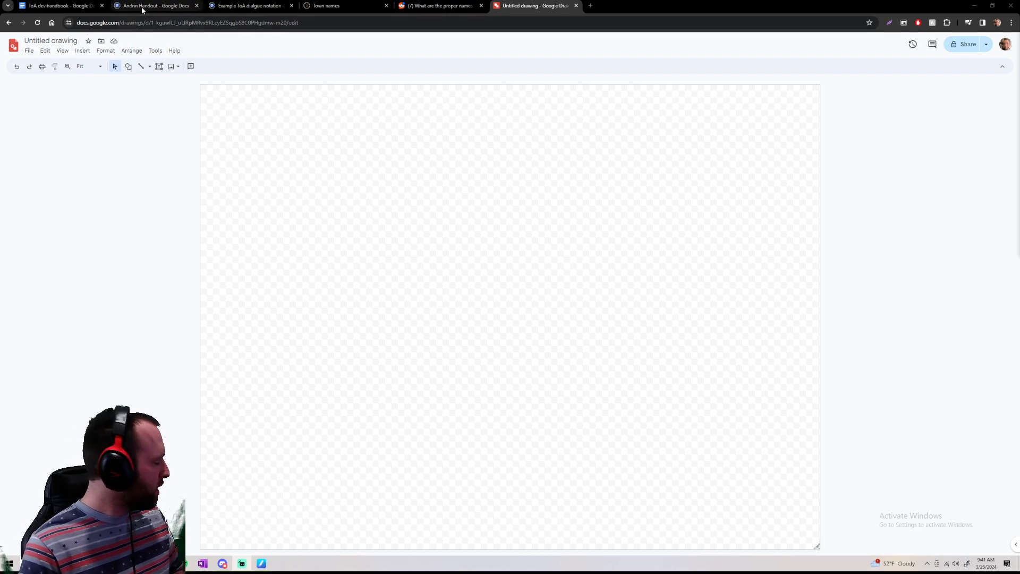
Detach a new blank browser tab into its own window and shift that window clear of the drawing
mouse_move(142, 9)
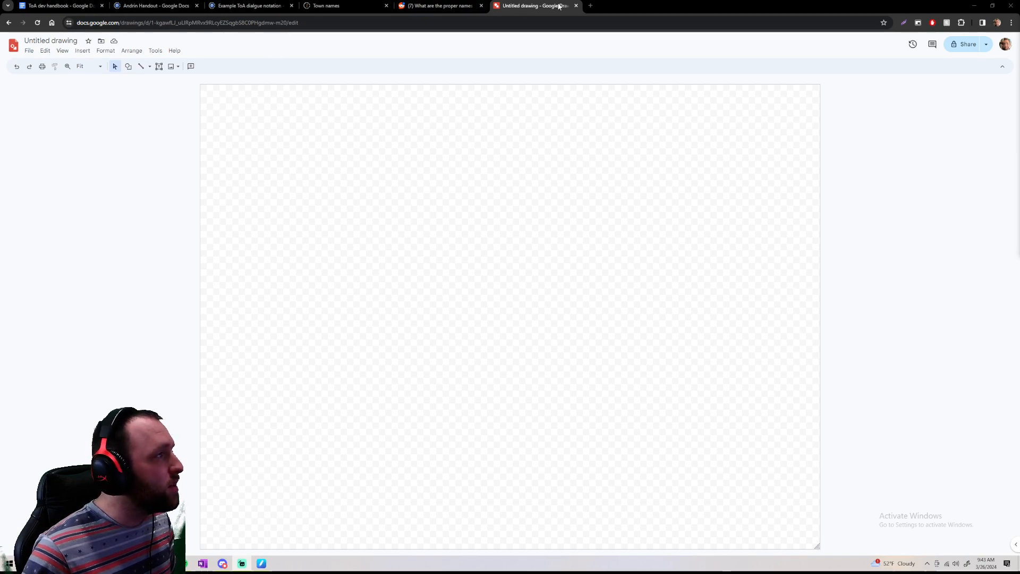
left_click(590, 5)
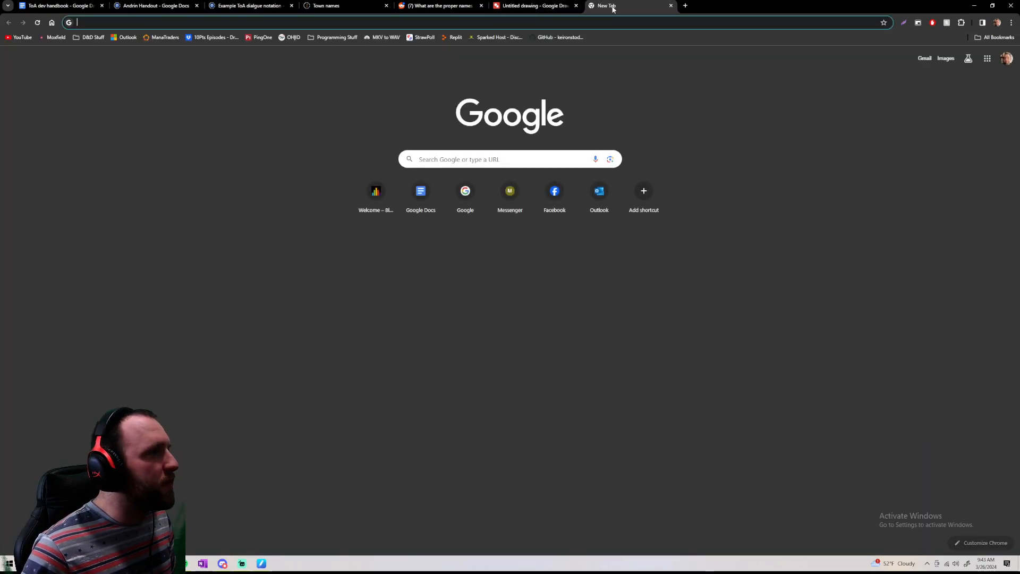
mouse_move(611, 6)
left_mouse_down()
mouse_move(1019, 8)
mouse_move(1019, 125)
mouse_move(950, 92)
mouse_move(993, 68)
left_mouse_up()
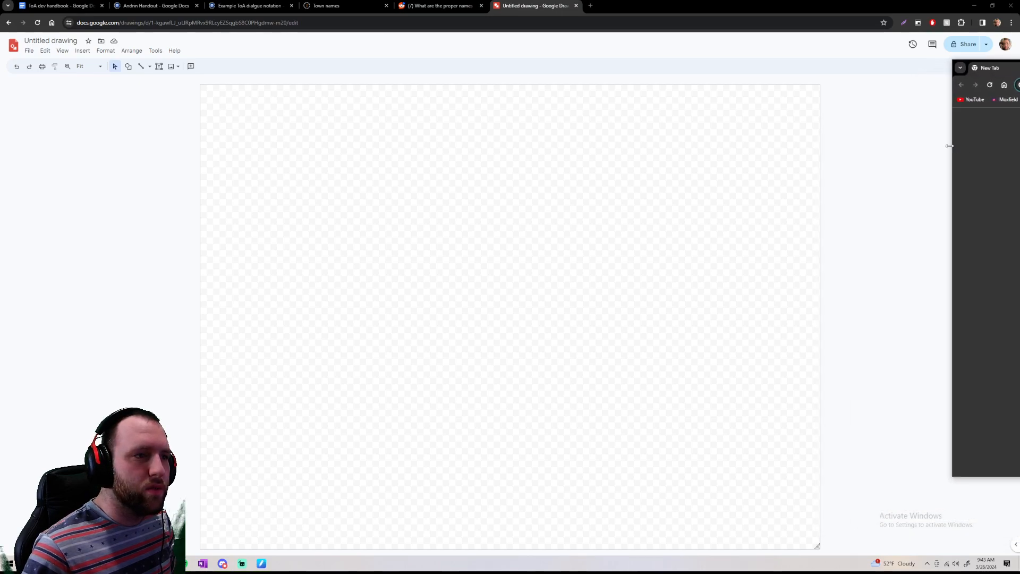
left_click_drag(949, 146, 1019, 146)
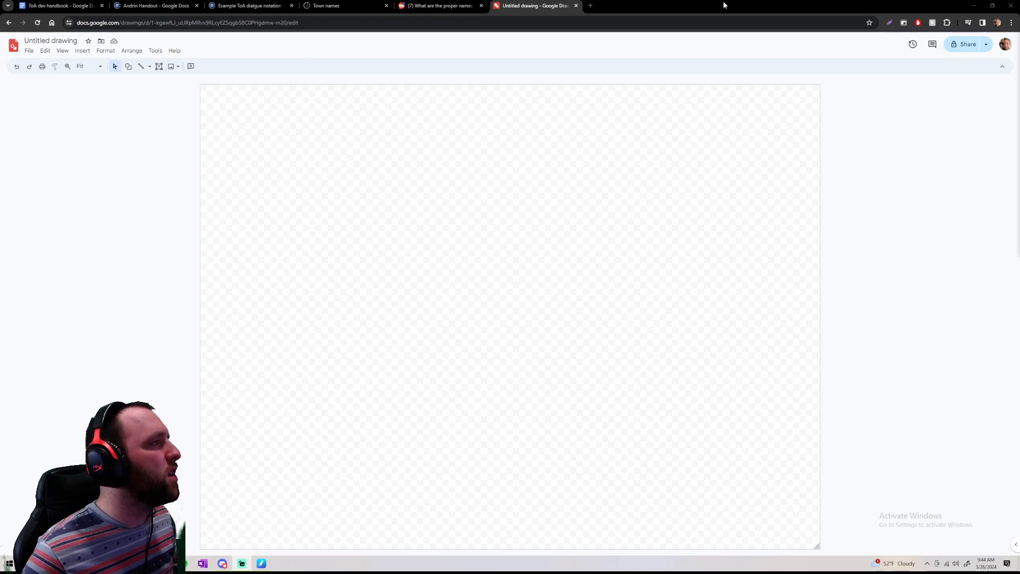
Search Google Images for "final fantasy combat" in a new browser tab
key("ctrl+t")
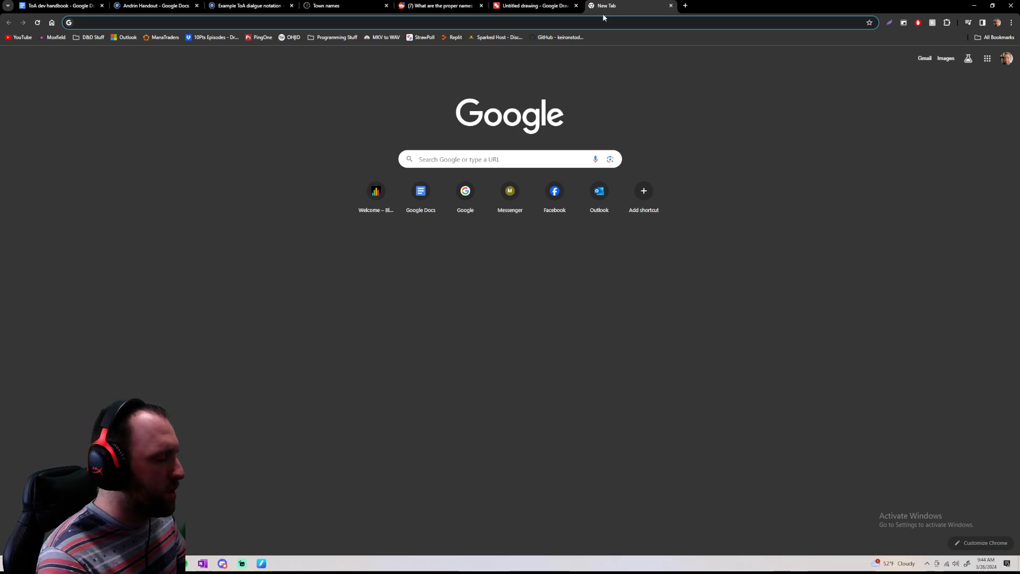
type("final f")
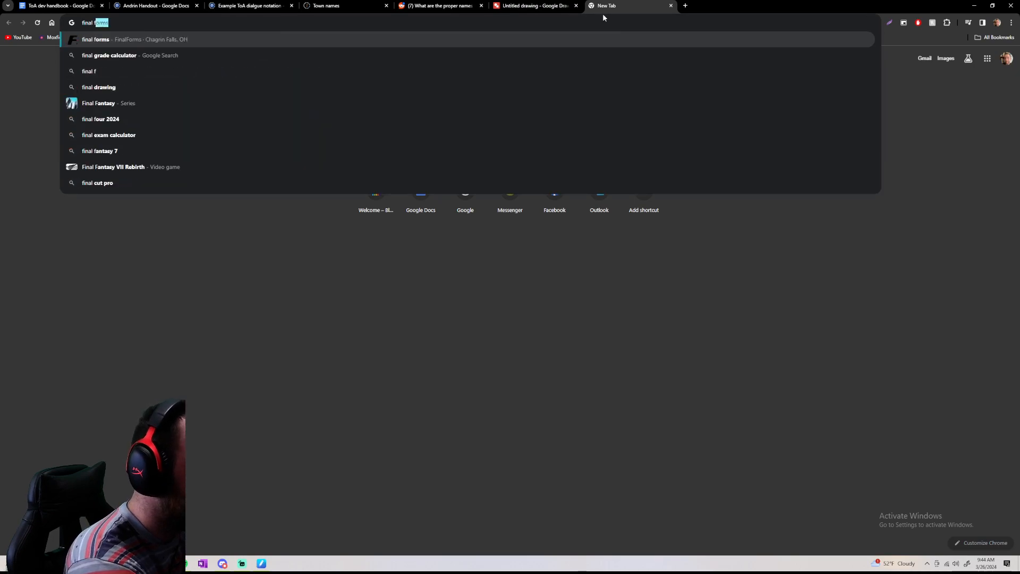
type("antasy combat")
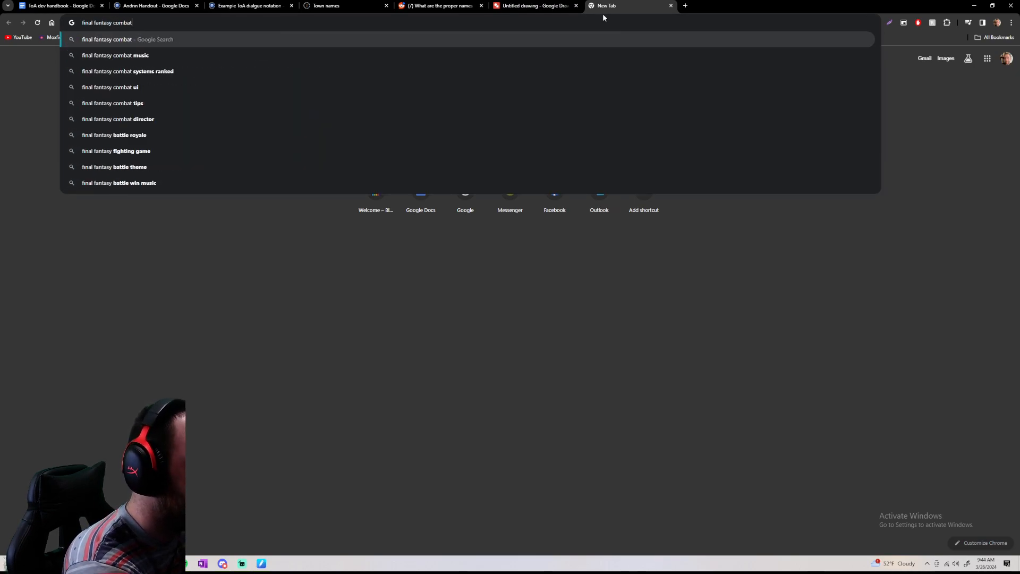
key("Return")
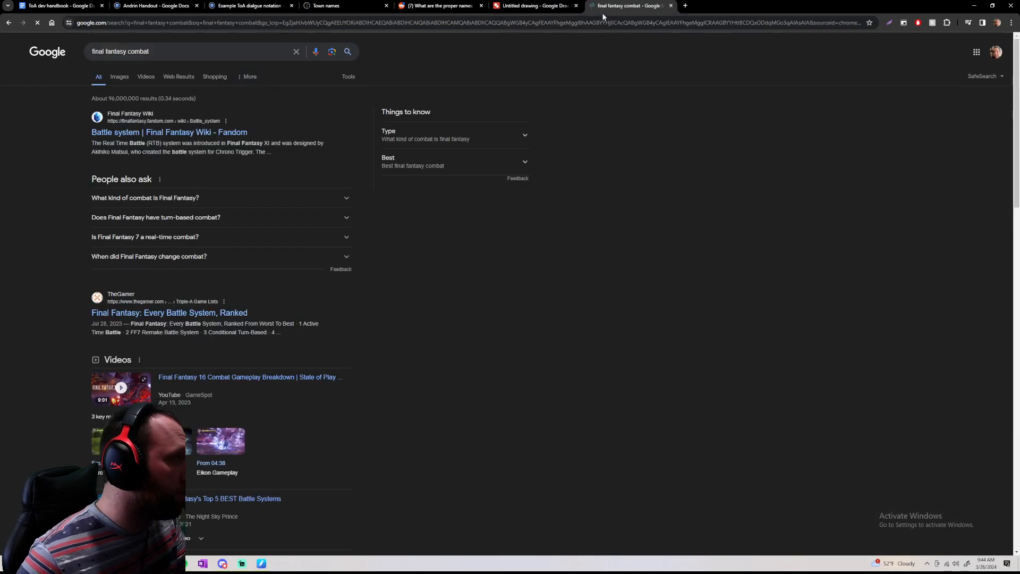
left_click(119, 77)
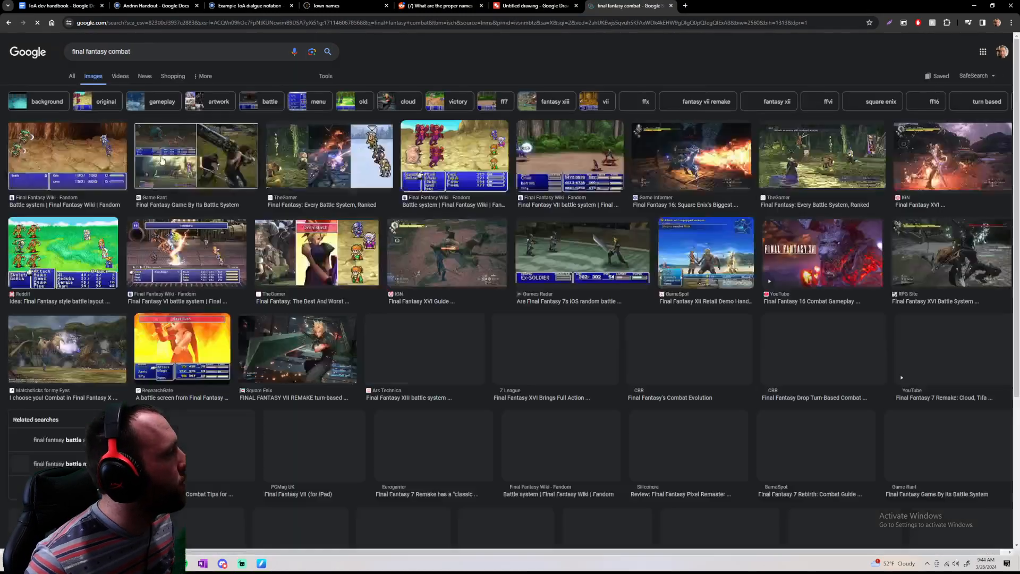
Examine several Final Fantasy battle-screen images for how enemies, party members and menus are laid out, and close the search tab
left_click(69, 159)
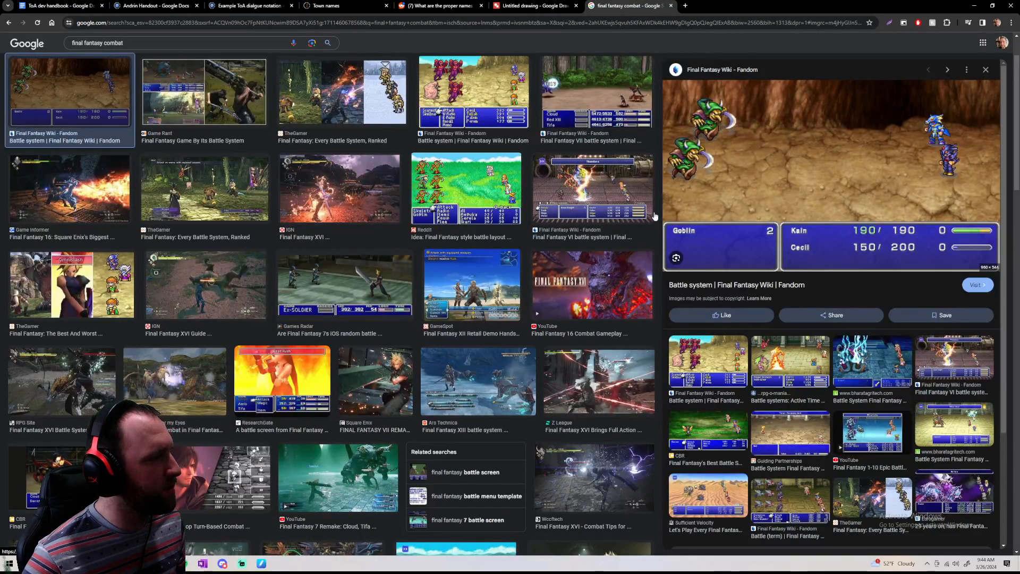
left_click(466, 189)
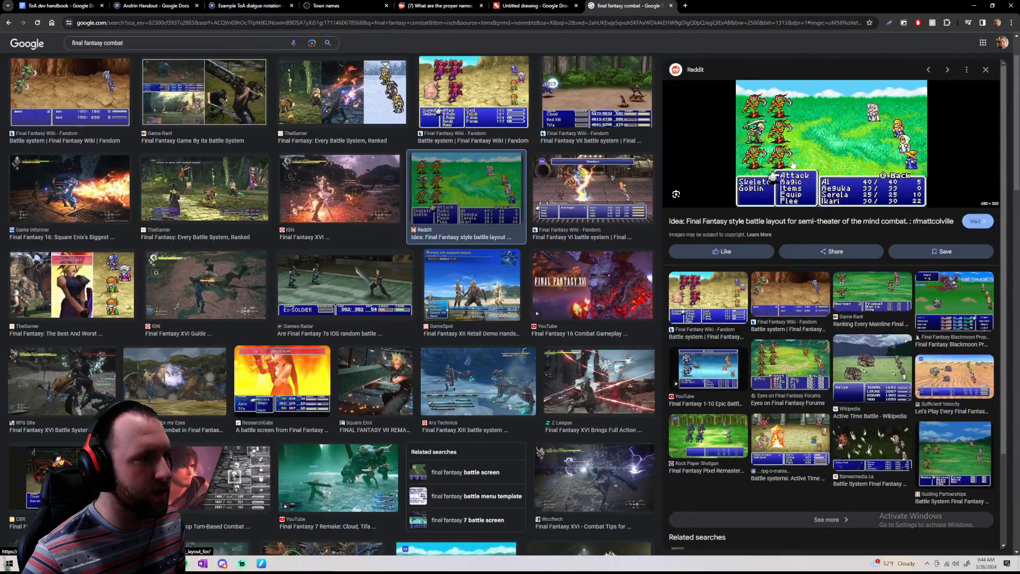
left_click(562, 86)
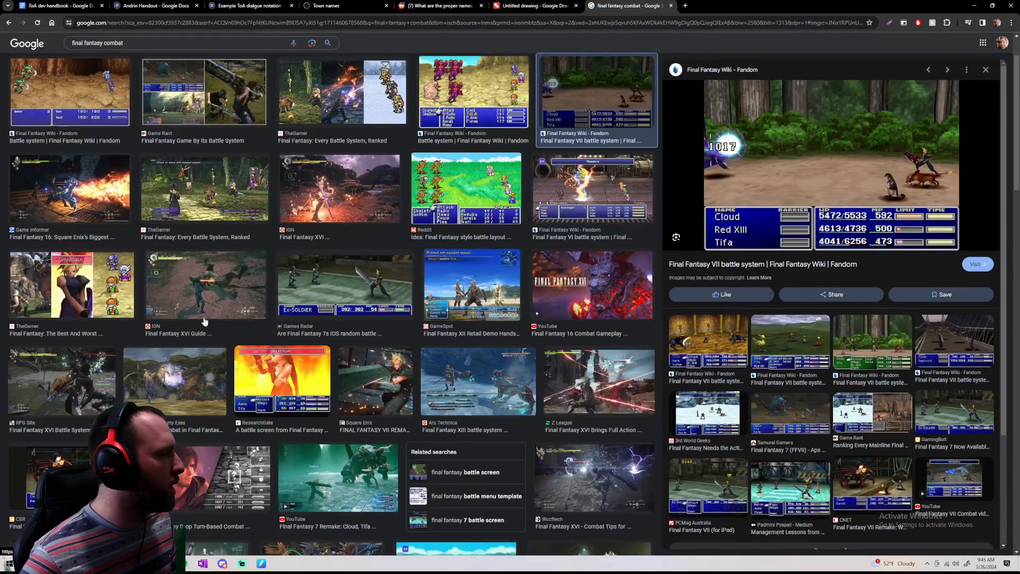
left_click(75, 118)
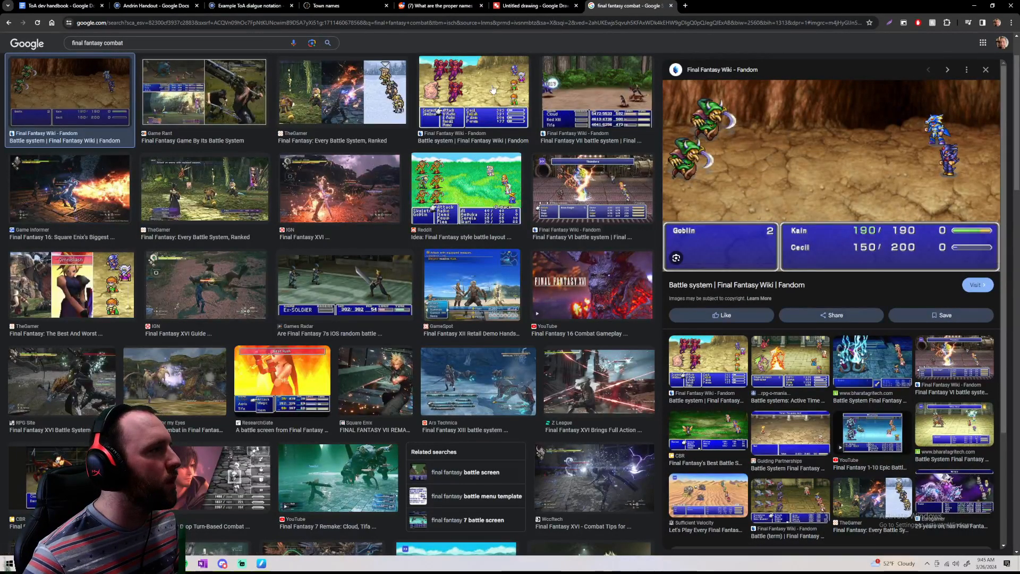
left_click(514, 105)
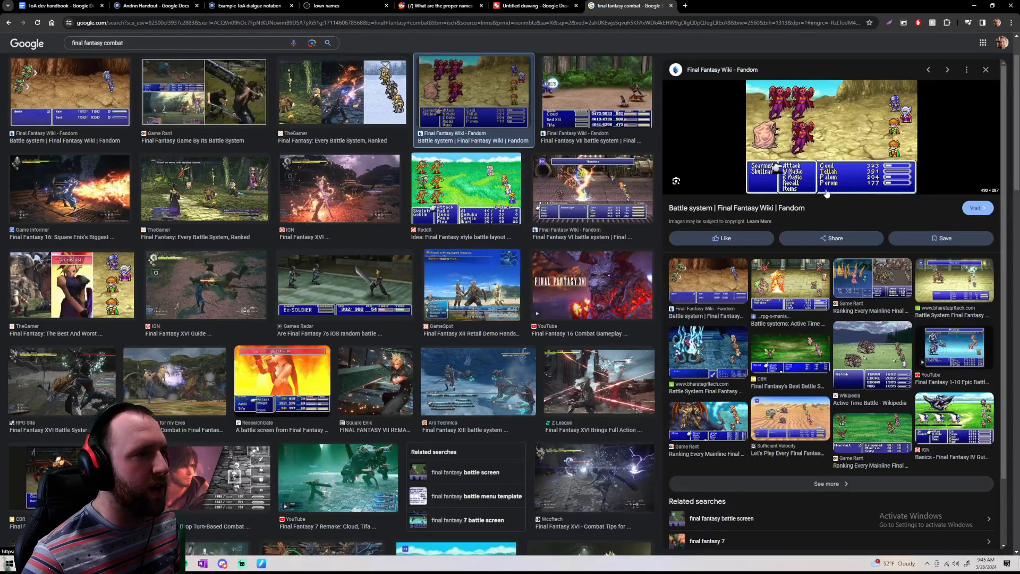
left_click(598, 178)
left_click(589, 106)
scroll(577, 310, "down", 5)
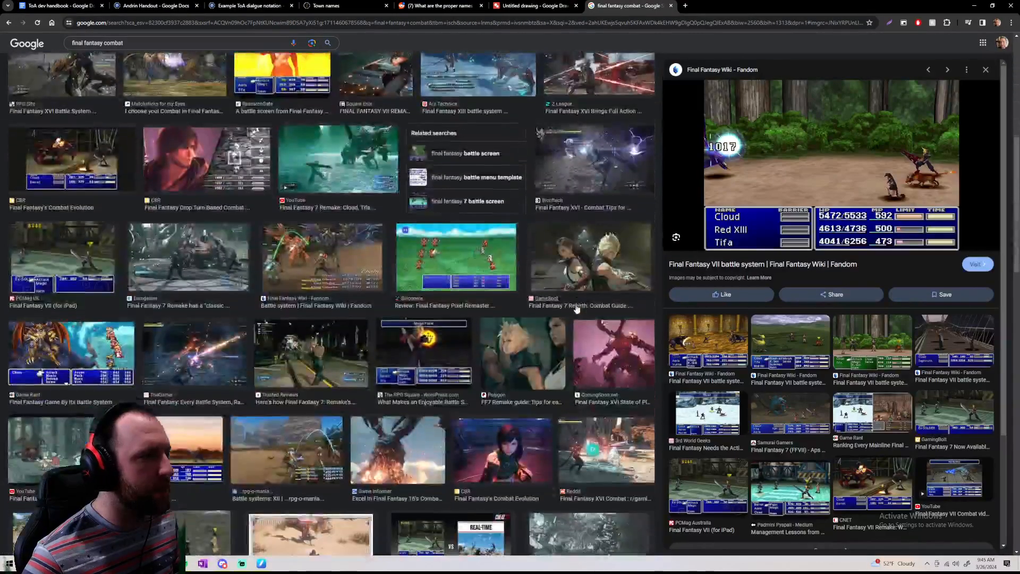
scroll(576, 310, "up", 6)
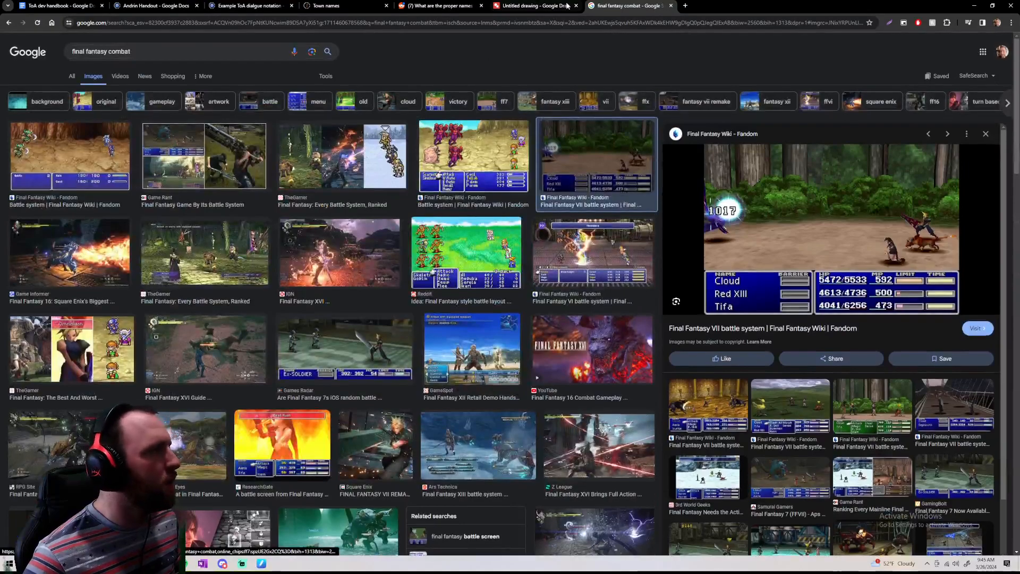
left_click(671, 6)
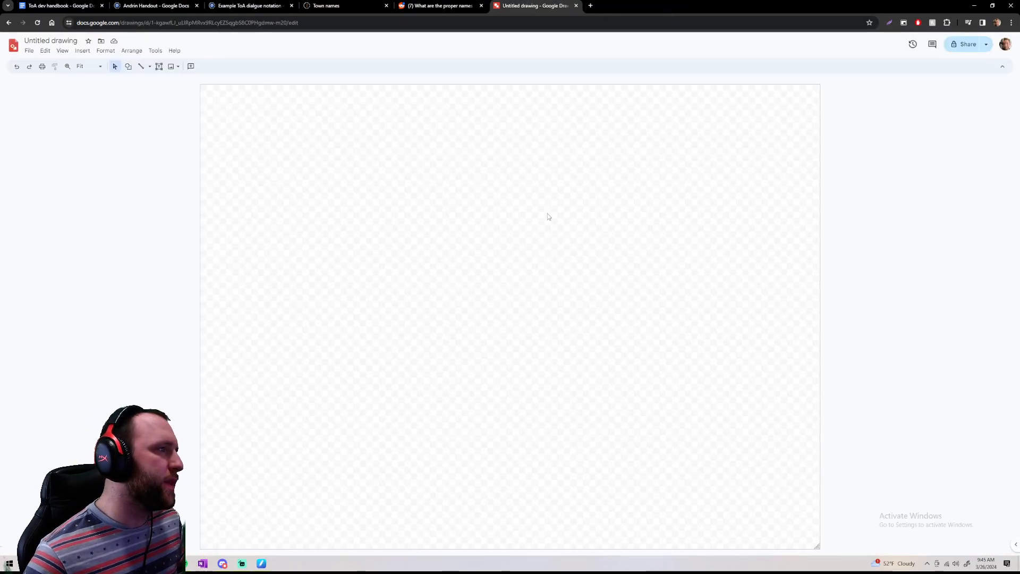
Draw a tall rectangle near the right edge of the blank drawing canvas
left_click_drag(587, 117, 774, 436)
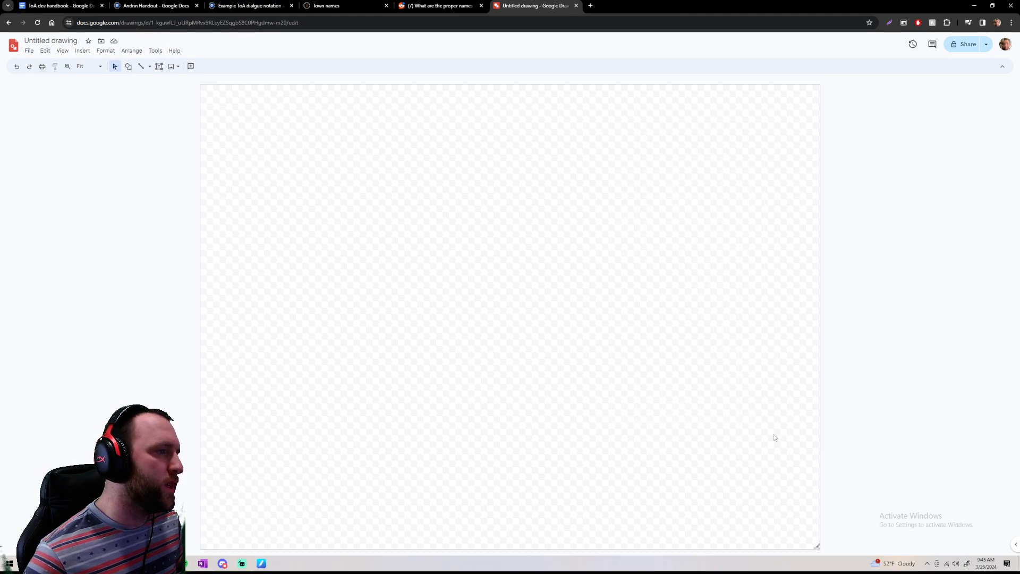
left_click(128, 66)
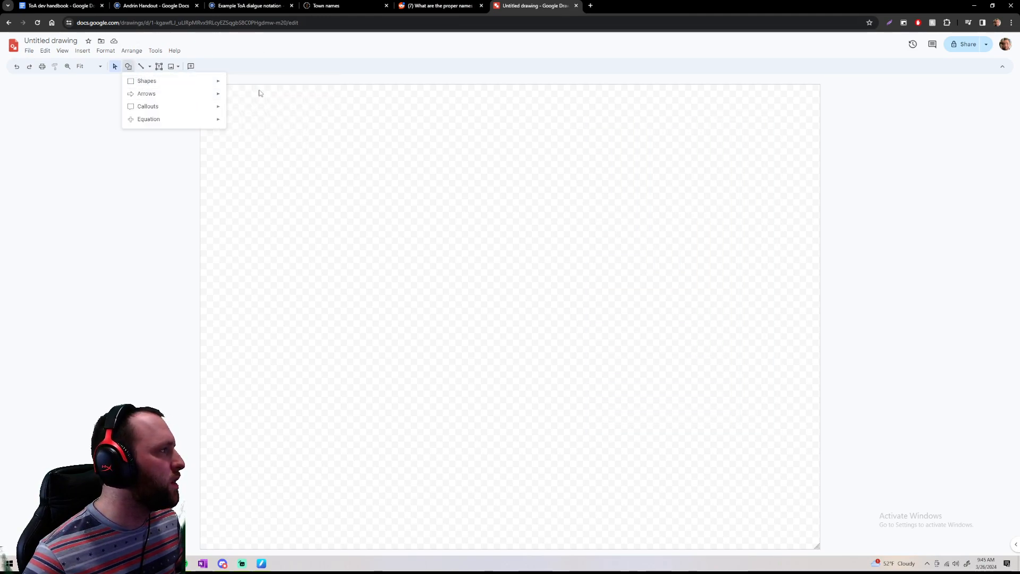
left_click(232, 84)
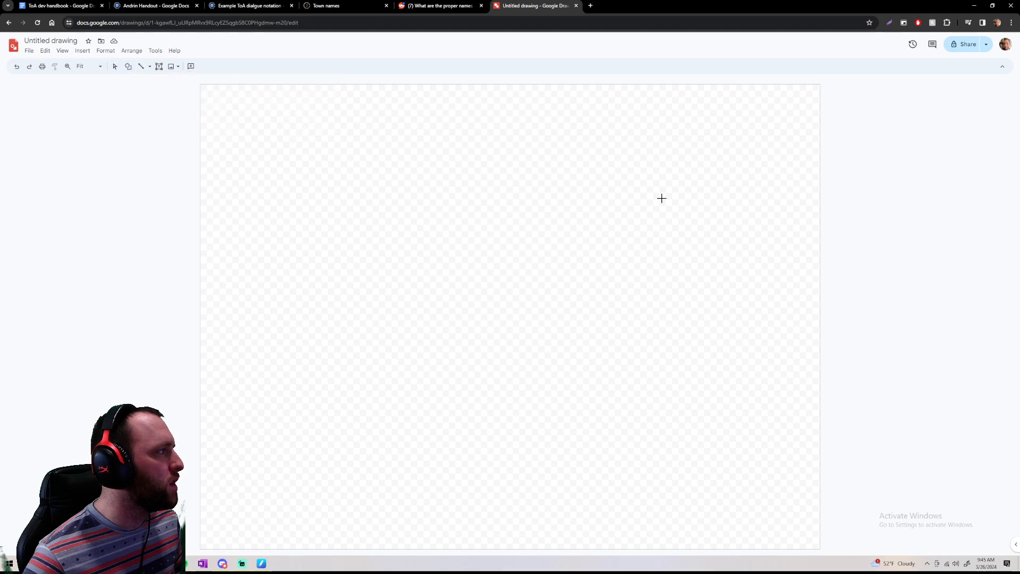
left_click_drag(657, 116, 801, 419)
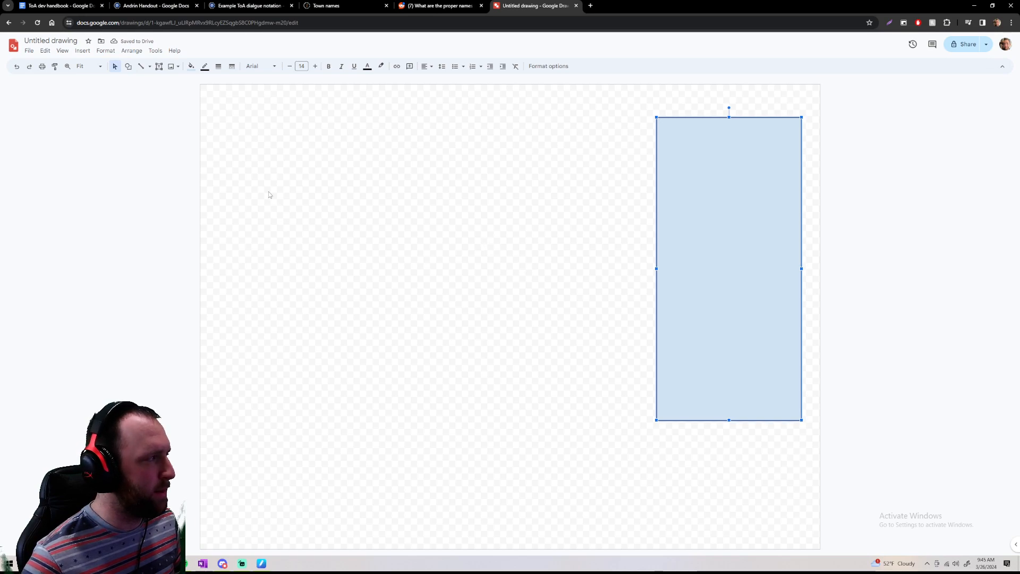
Draw a second, slightly larger tall rectangle near the left edge of the canvas
left_click_drag(222, 106, 425, 436)
left_click(128, 66)
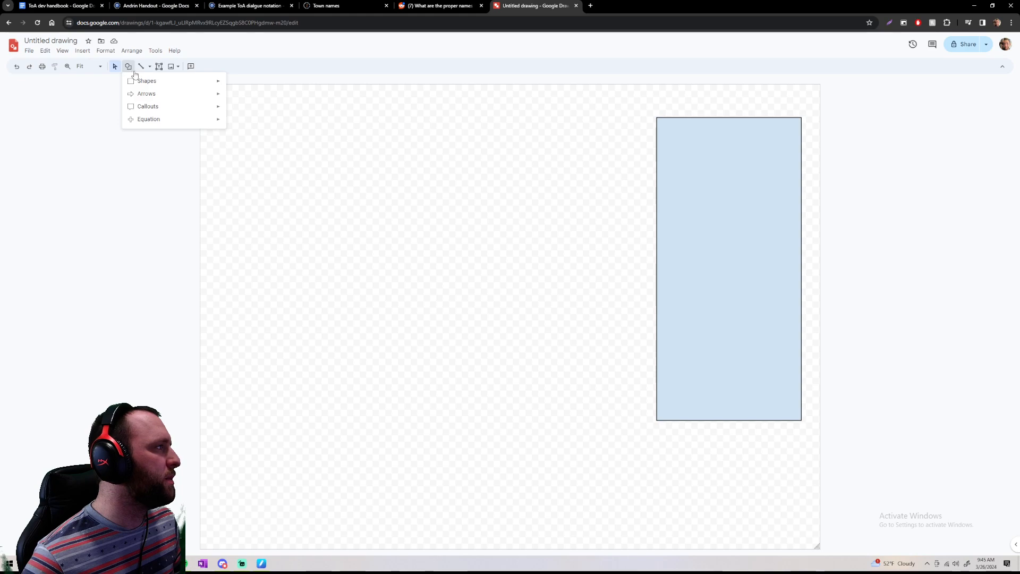
left_click(232, 84)
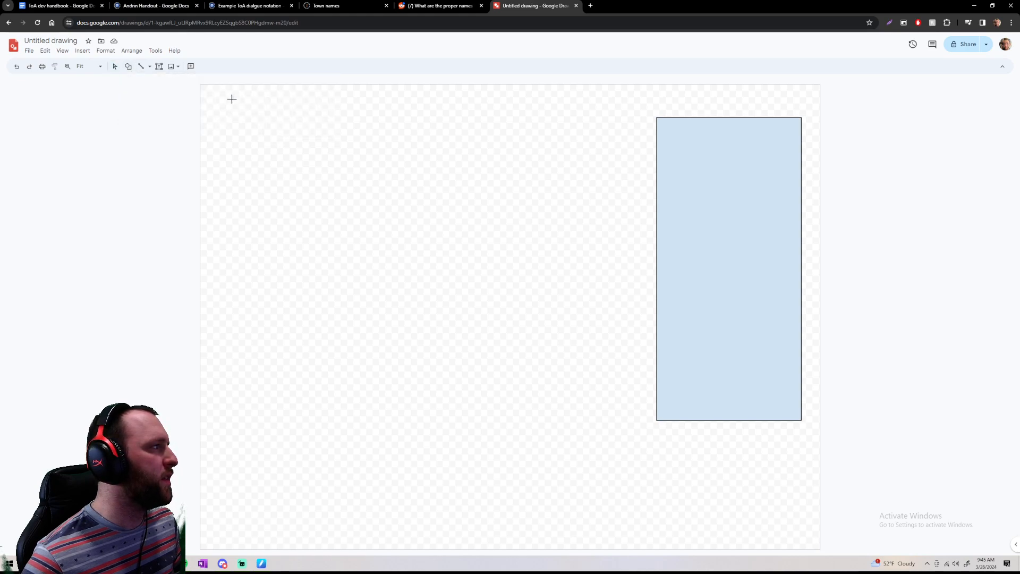
left_click_drag(219, 106, 395, 431)
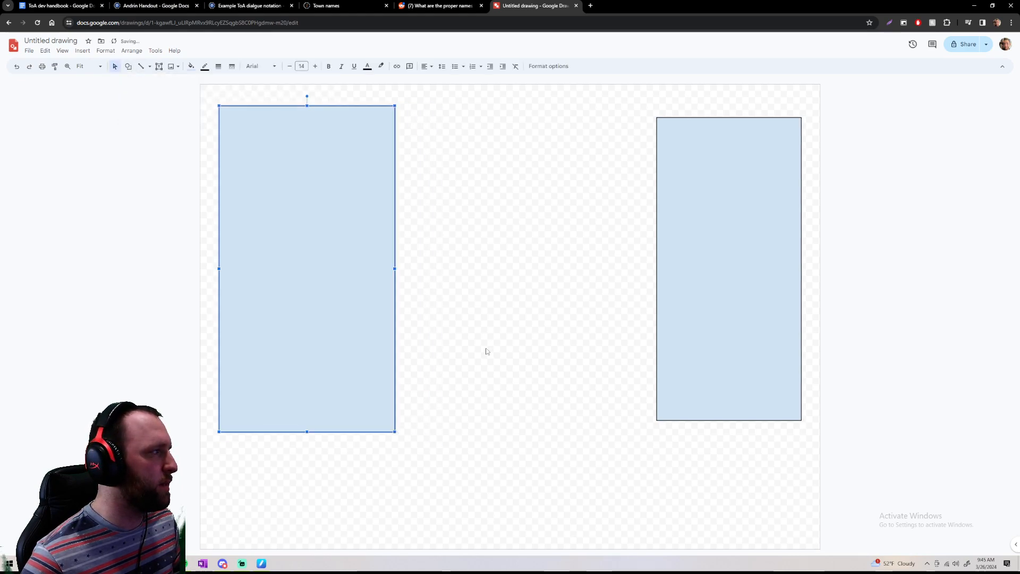
left_click(356, 141)
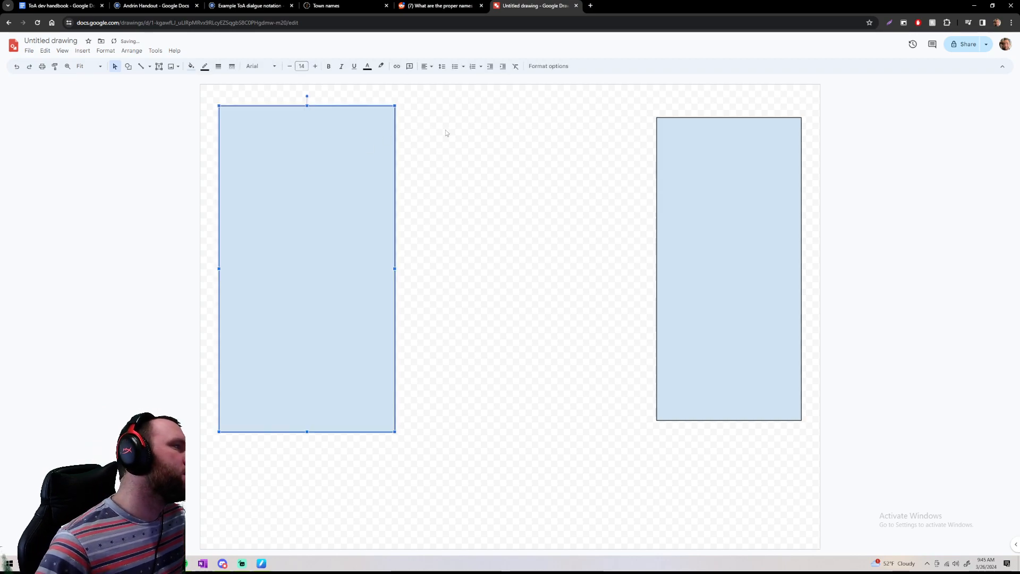
left_click(505, 135)
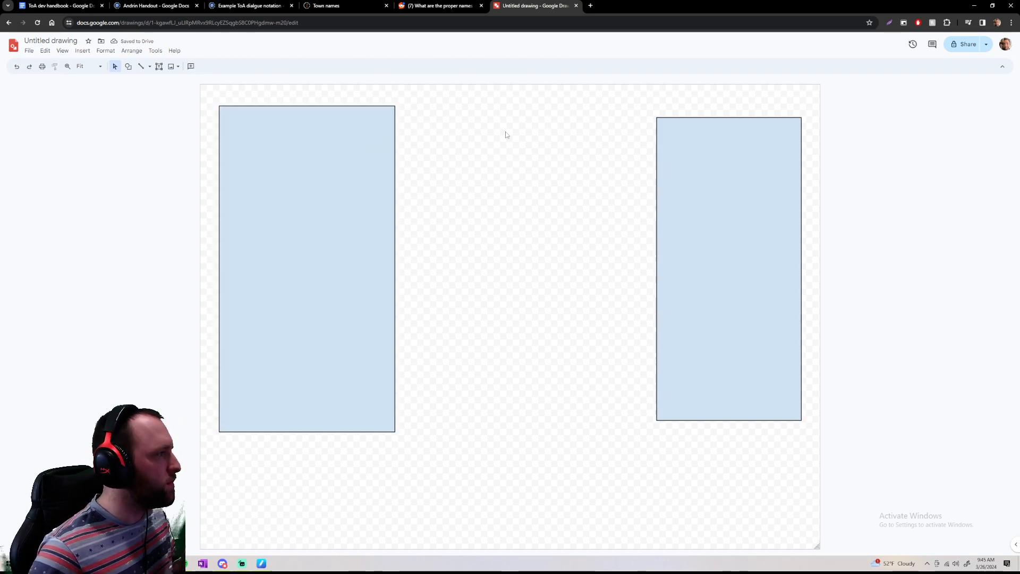
Add a text box reading "Fighters" at the upper edge of the left rectangle
left_click(159, 66)
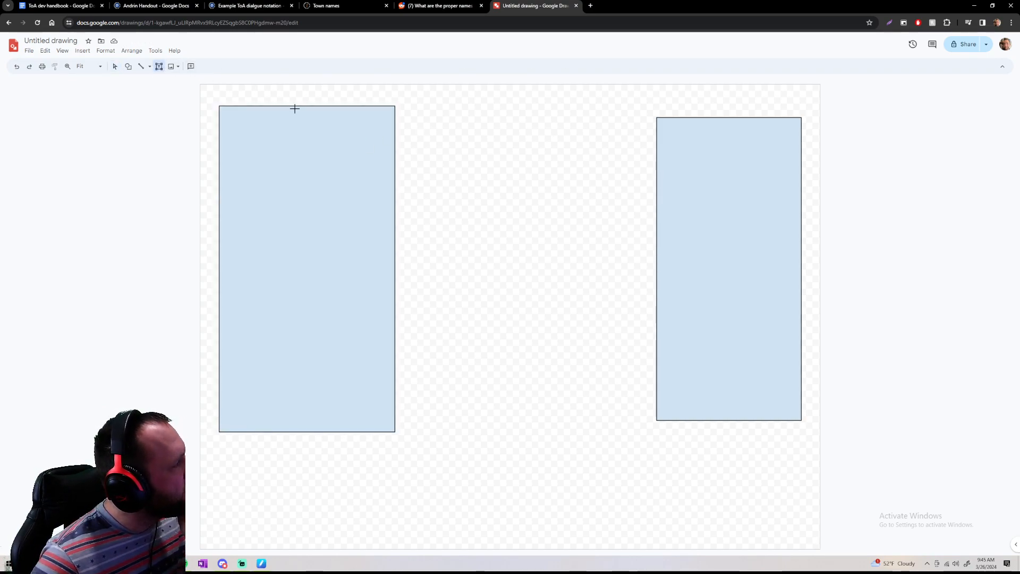
left_click(250, 94)
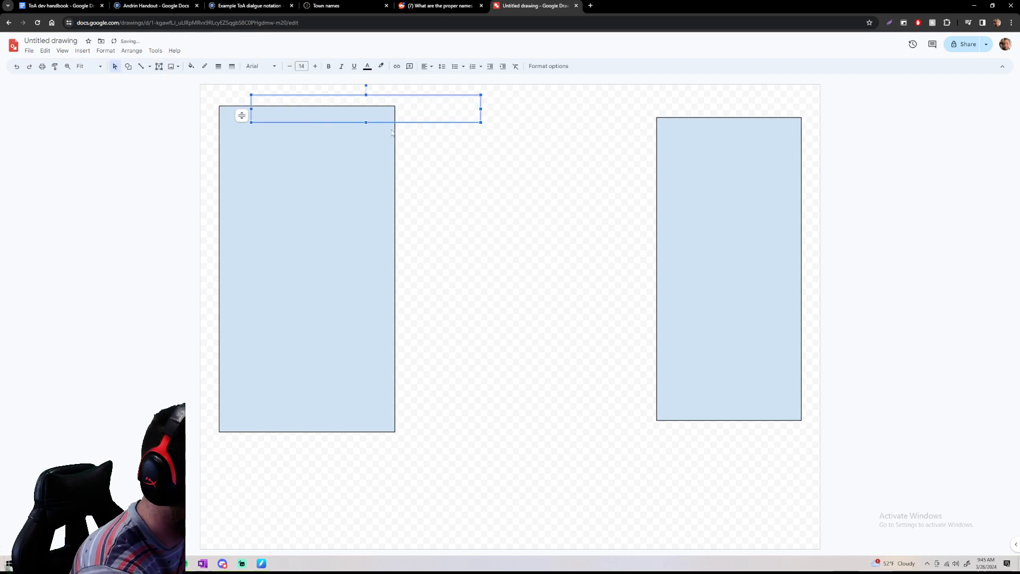
type("Fighe")
key("BackSpace")
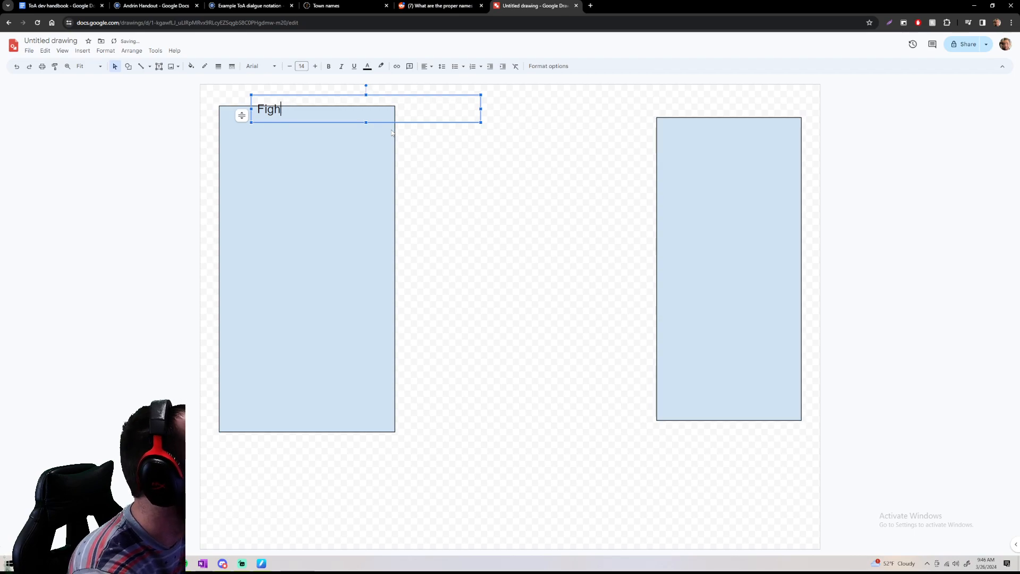
type("ters")
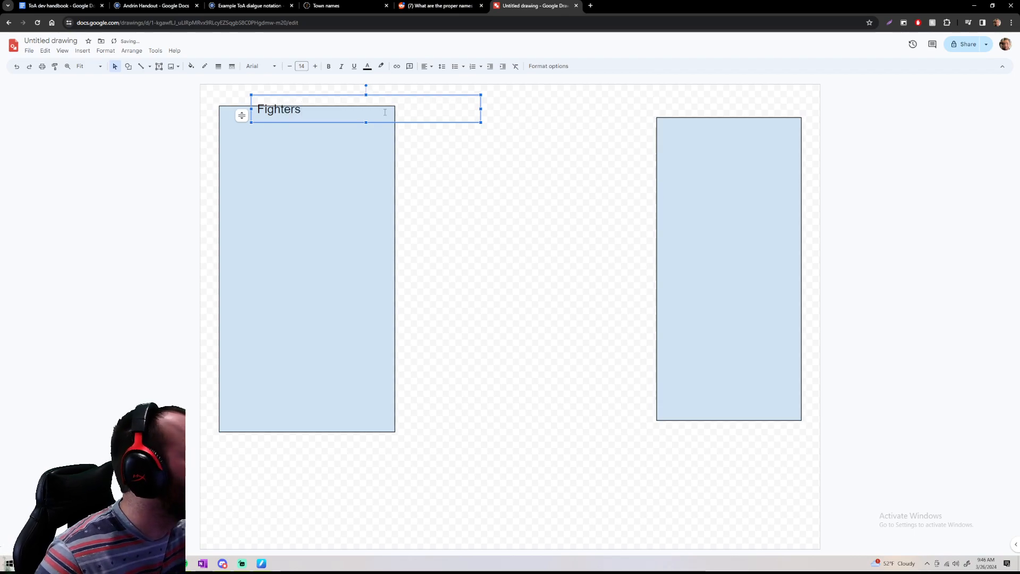
Reposition the "Fighters" label so it sits just above the left rectangle as its heading
left_click_drag(378, 94, 376, 85)
left_click(460, 182)
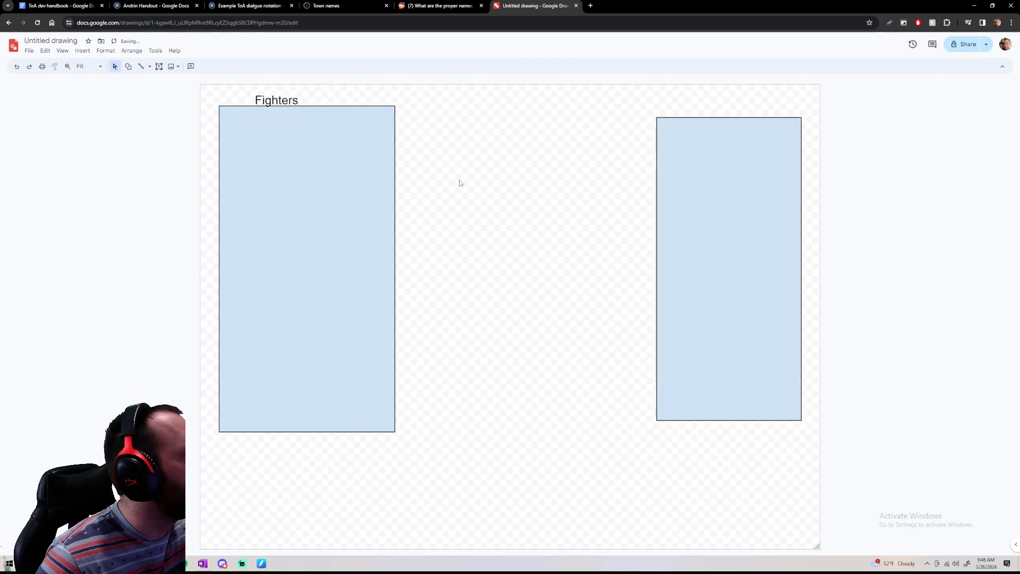
left_click(288, 100)
left_click_drag(298, 85, 309, 83)
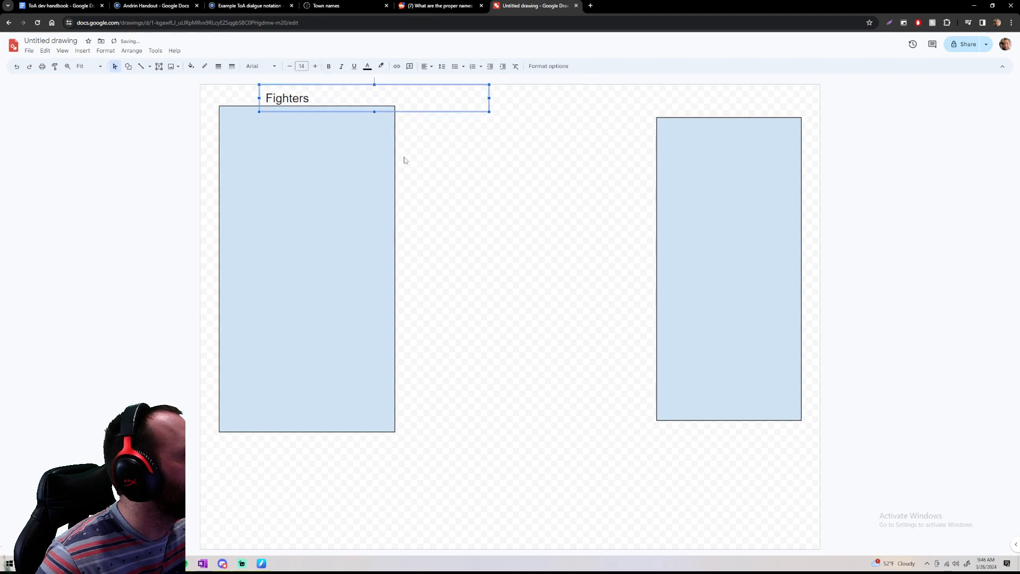
left_click(406, 160)
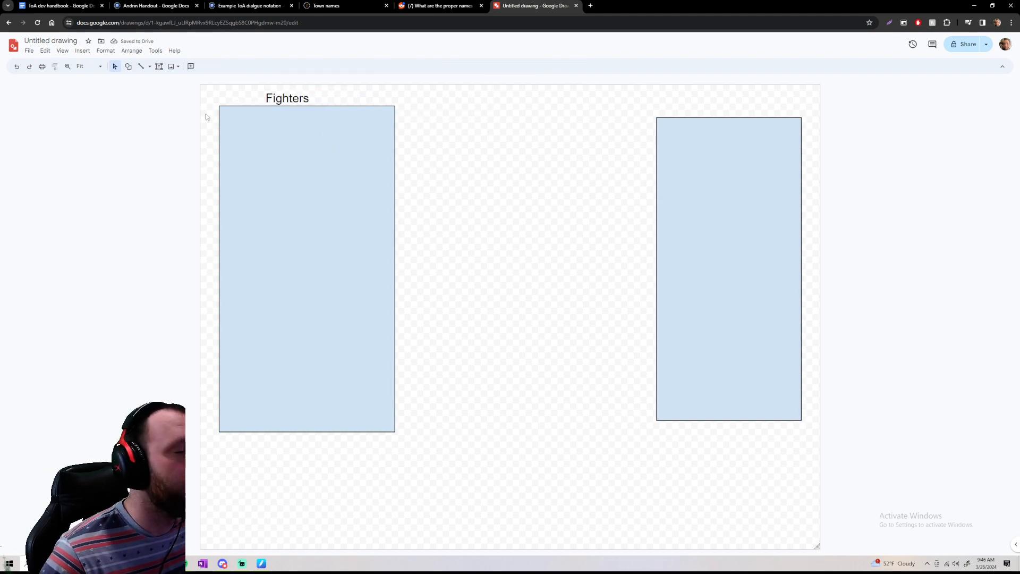
Add a text box inside the upper part of the Fighters rectangle and start a dashed list with "HP"
left_click(239, 123)
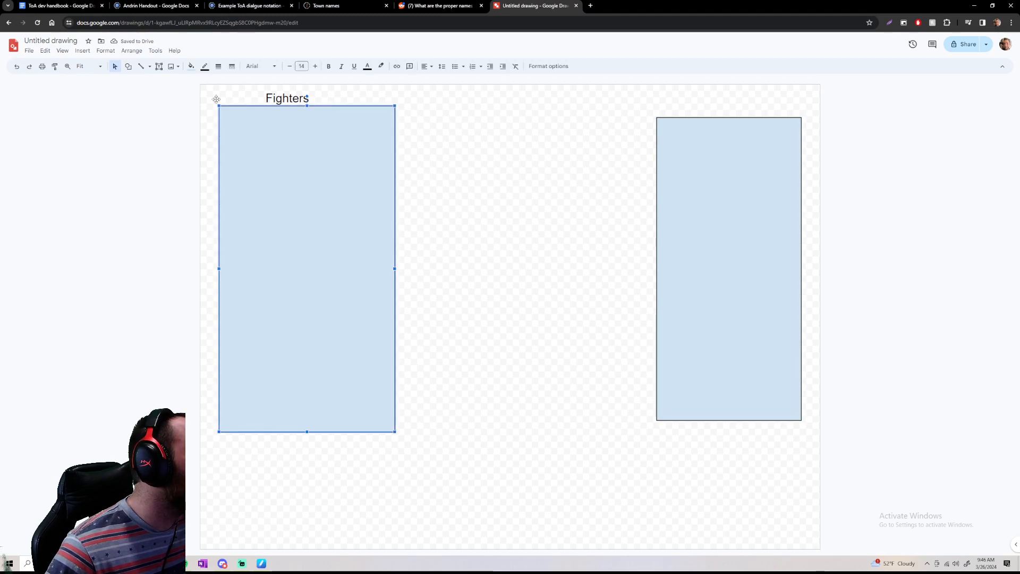
left_click(159, 66)
left_click_drag(233, 128, 462, 155)
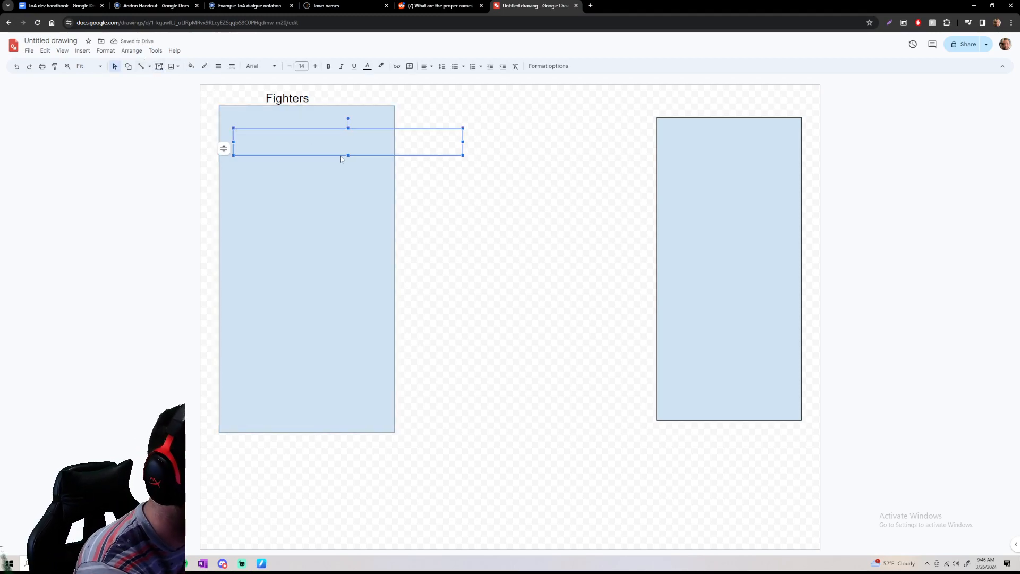
type("- H")
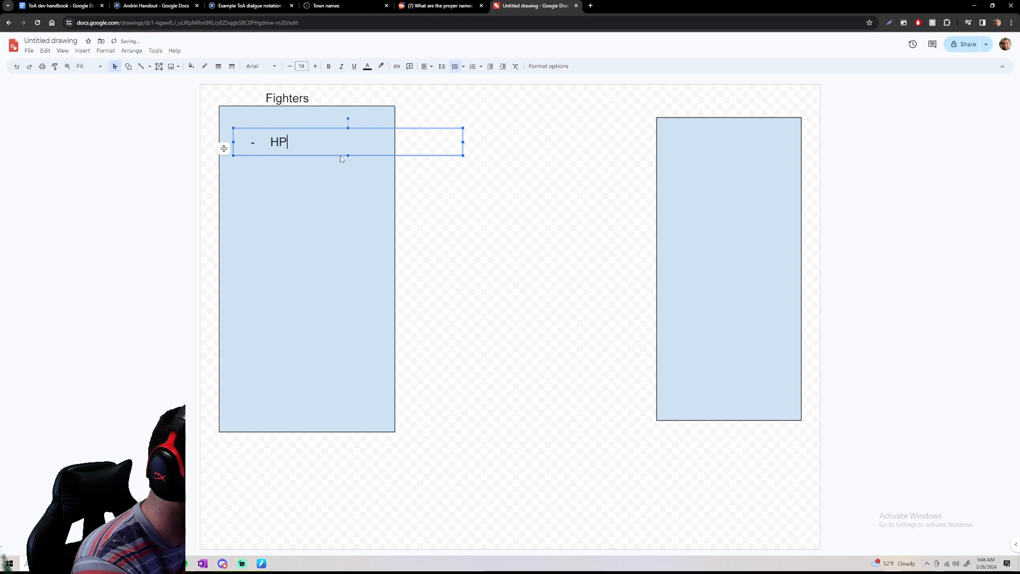
type("P")
key("Return")
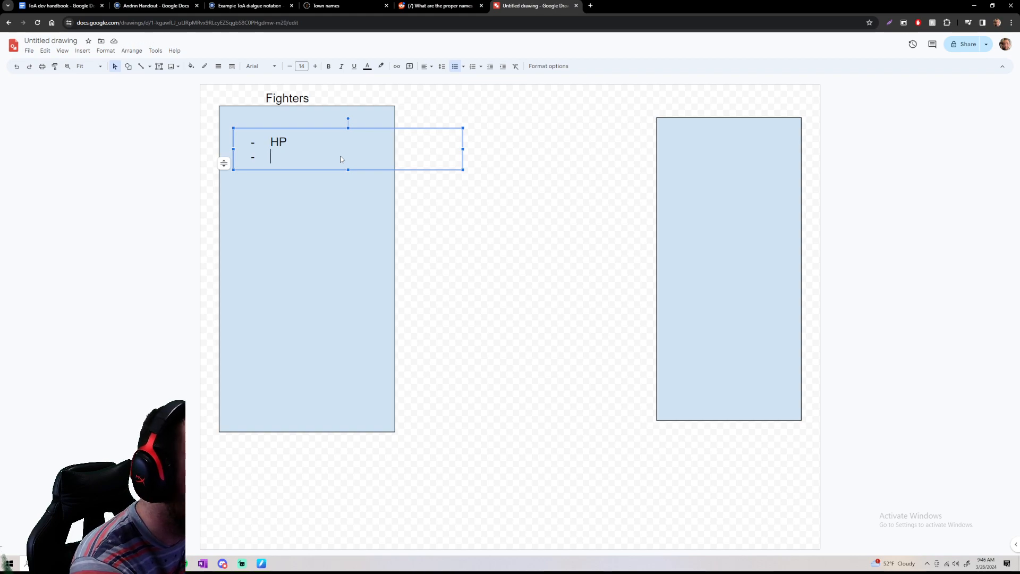
Add "Speed" as the second bullet under "HP" and start a new bullet below it
type("speed")
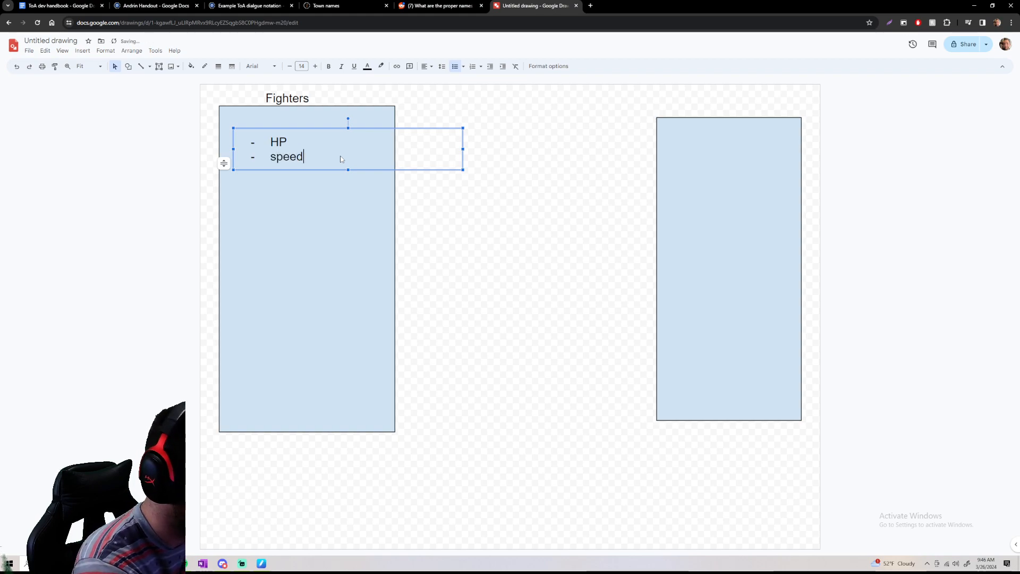
key("BackSpace")
key("BackSpace")
key("BackSpace")
key("BackSpace")
key("BackSpace")
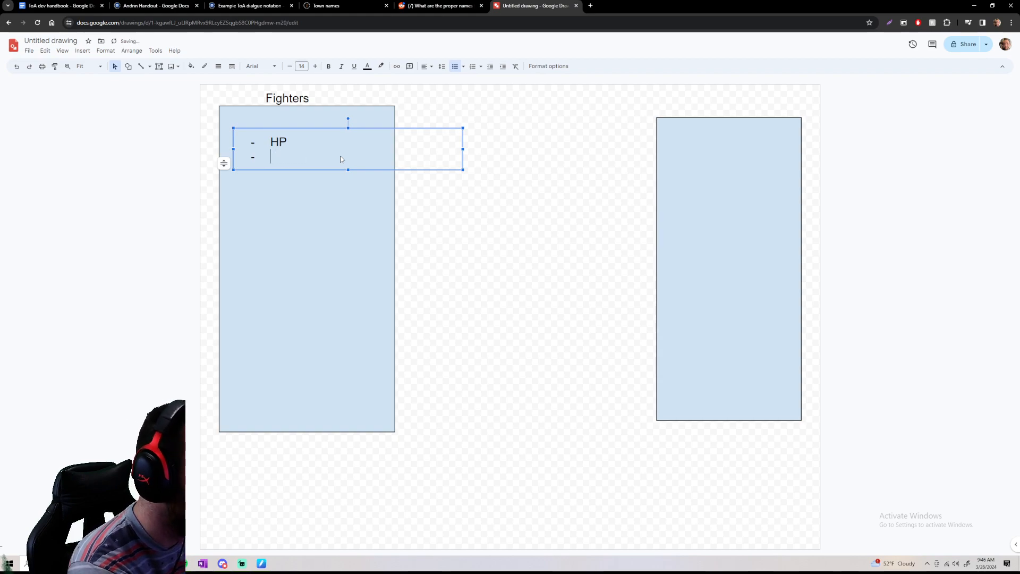
type("Spped")
key("BackSpace")
key("BackSpace")
key("BackSpace")
type("eed")
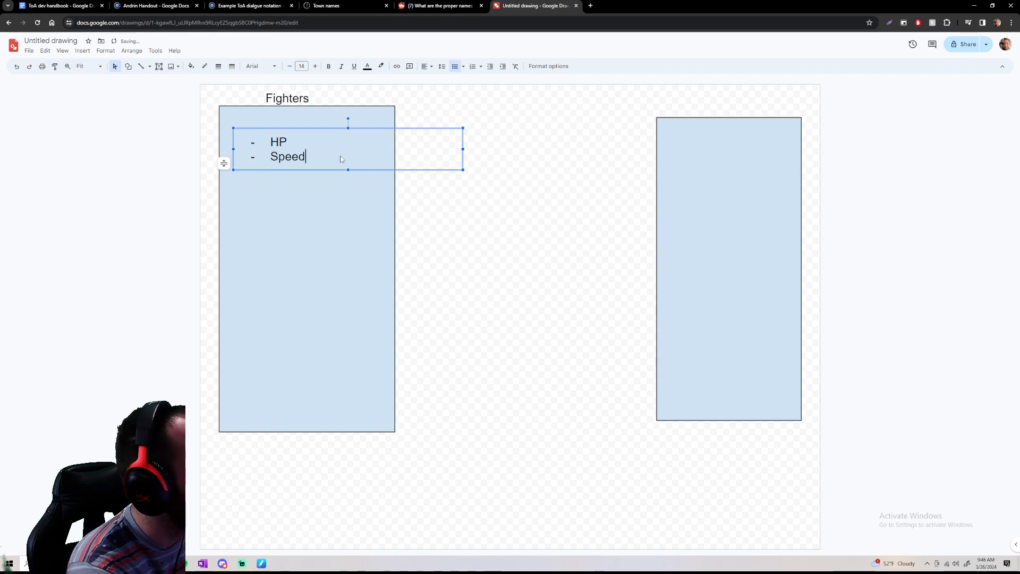
key("Return")
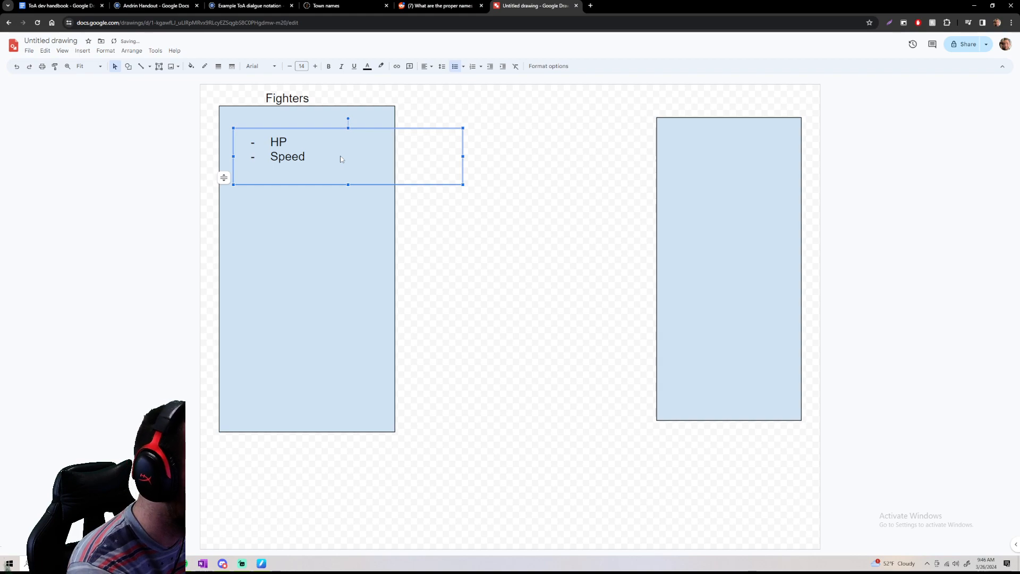
key("BackSpace")
key("Return")
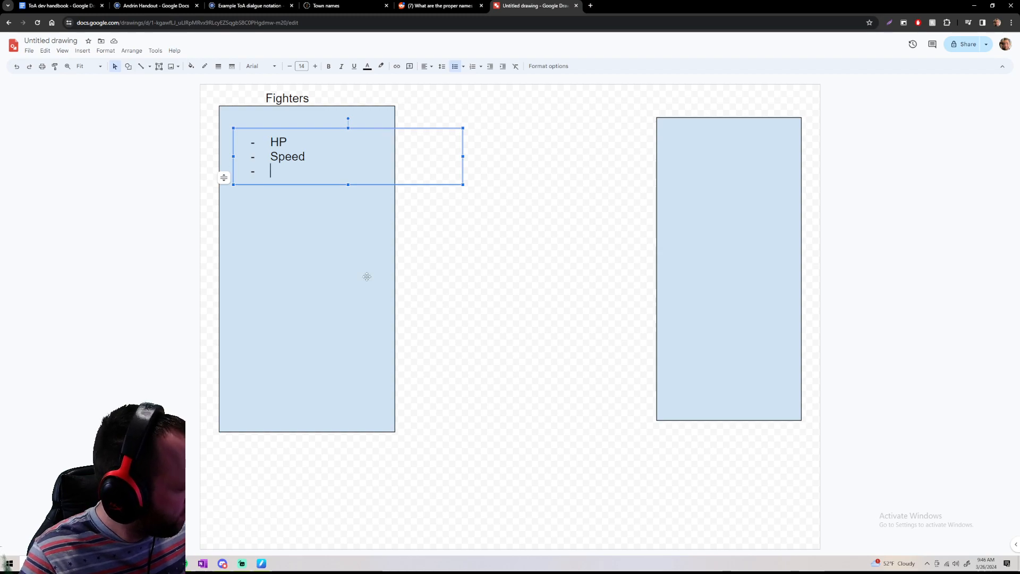
Shift the Fighters rectangle slightly down and enter "Attacks" as the third bullet of its list
left_click_drag(384, 433, 383, 438)
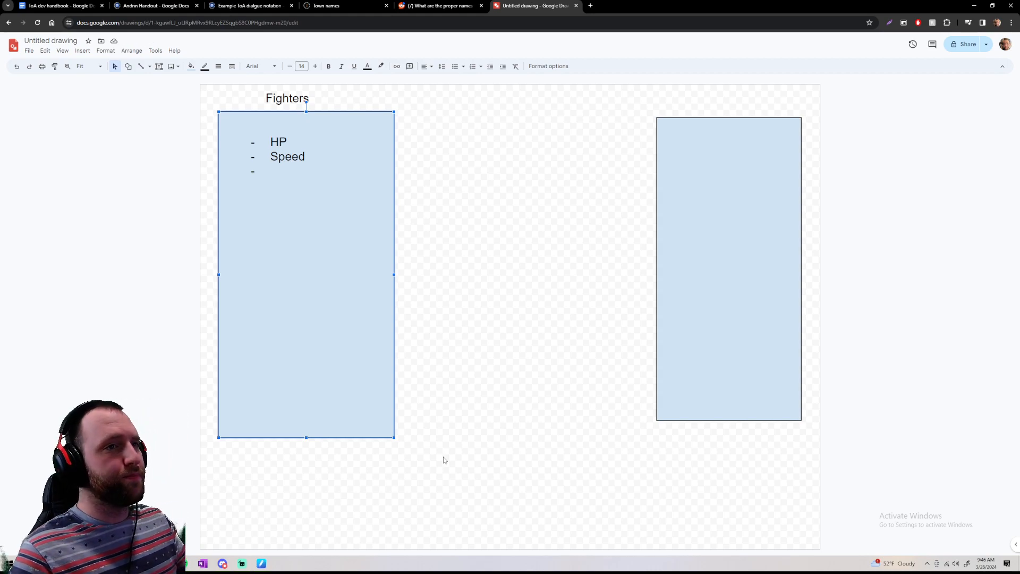
left_click(284, 169)
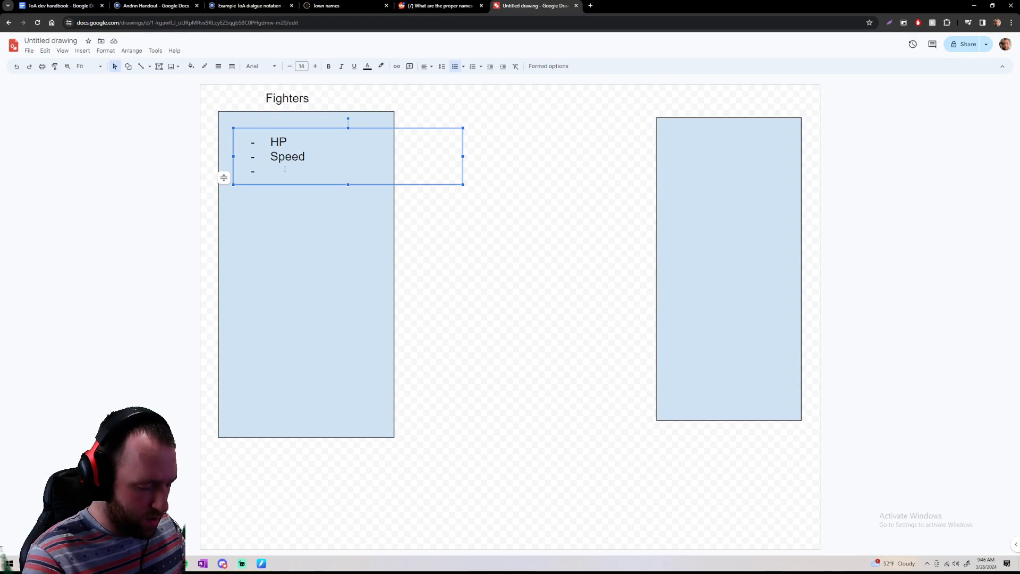
type("Ar")
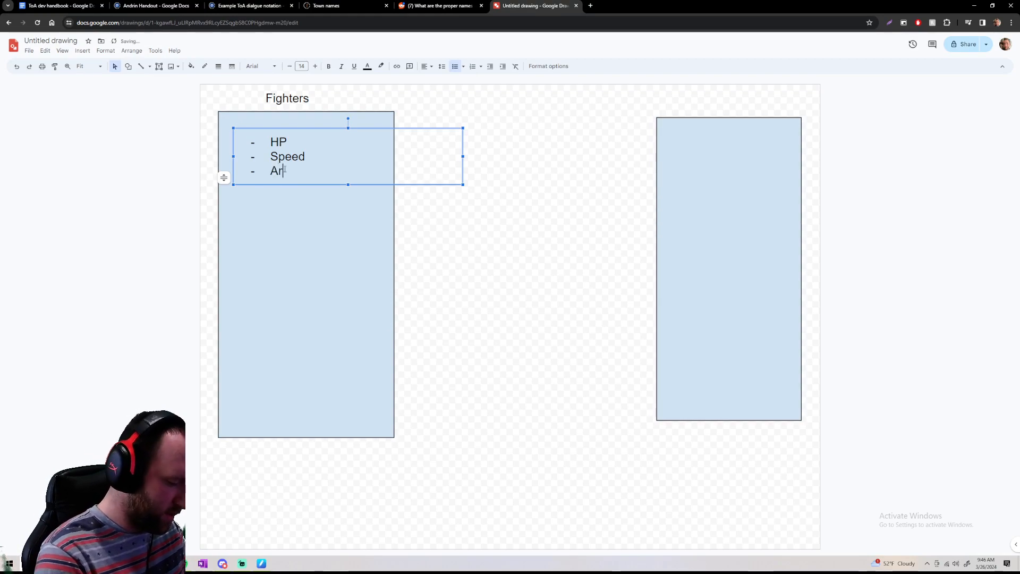
type("ttacks")
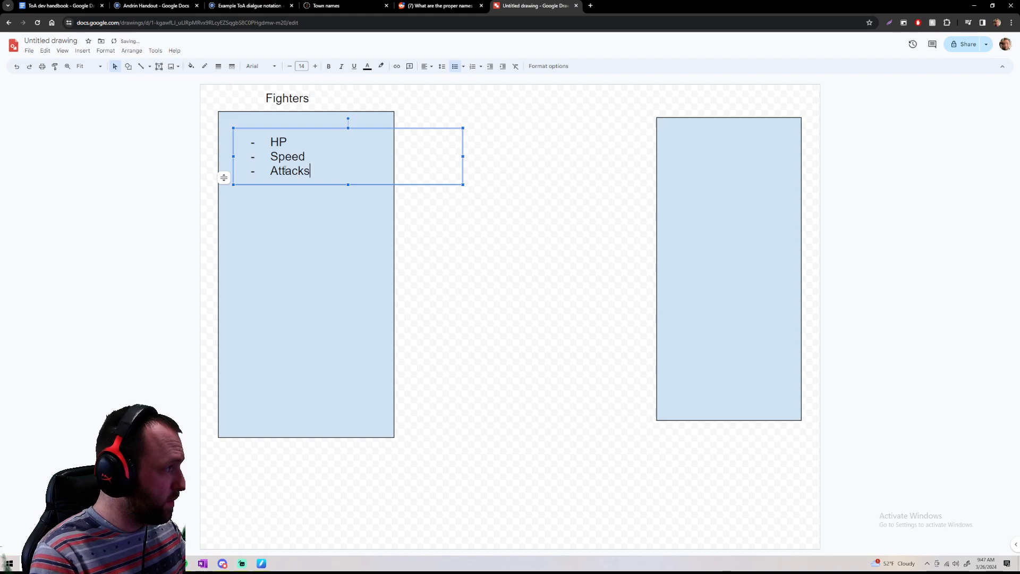
Add the indented sub-bullets "DMG" and "% to hit" under "Attacks"
key("Return")
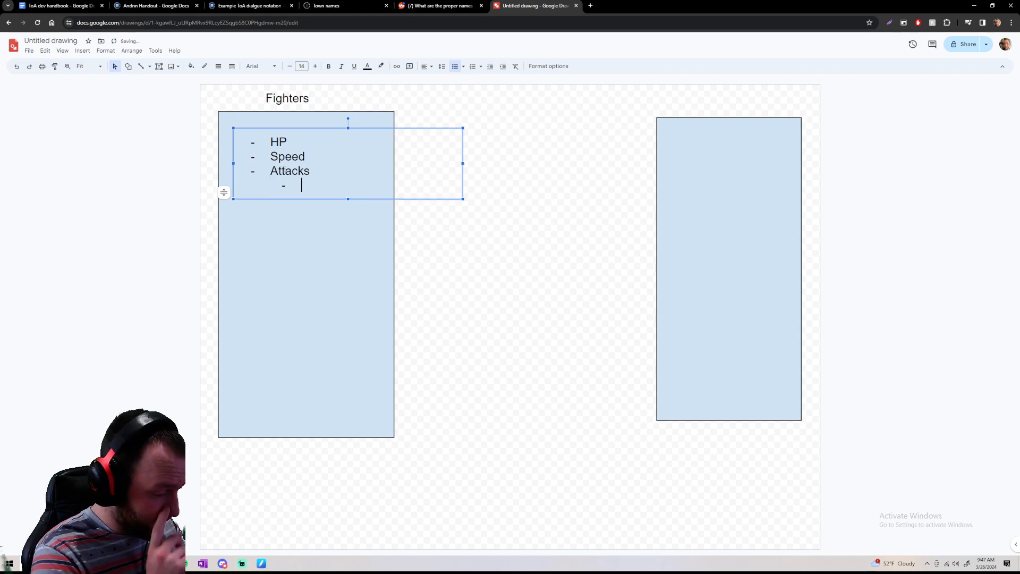
type("DMG")
key("Return")
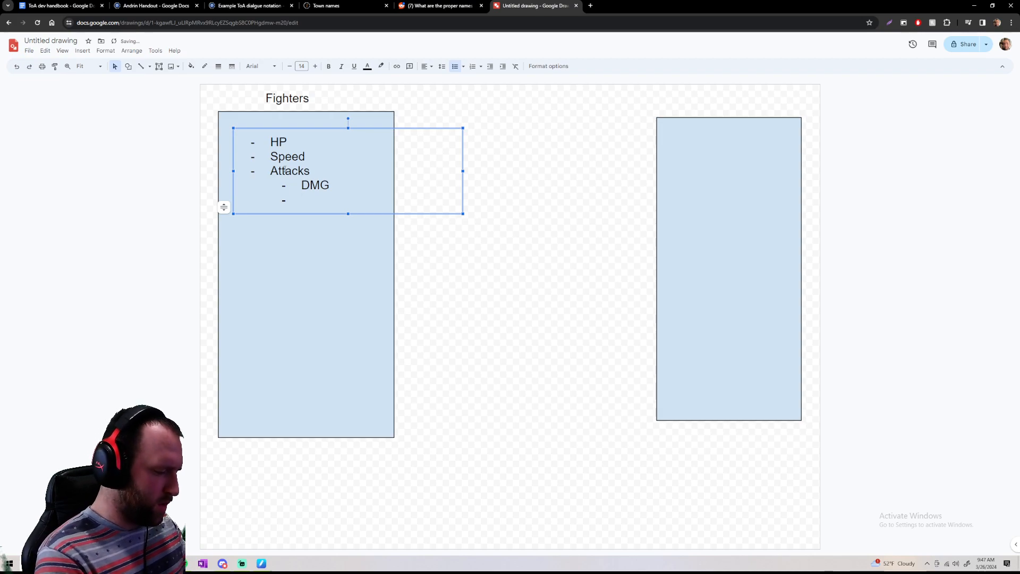
type("% to thit")
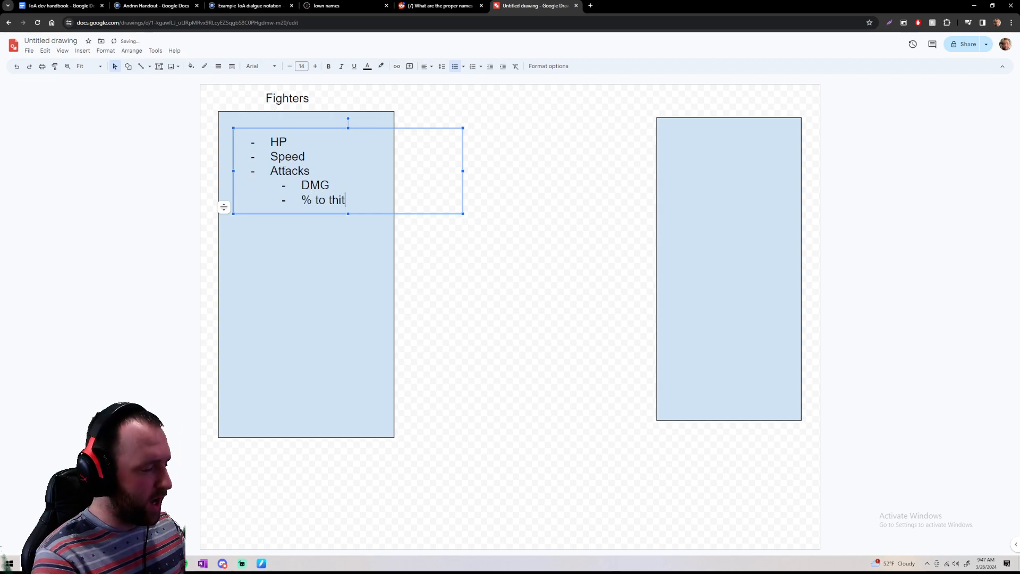
key("Return")
key("BackSpace")
key("BackSpace")
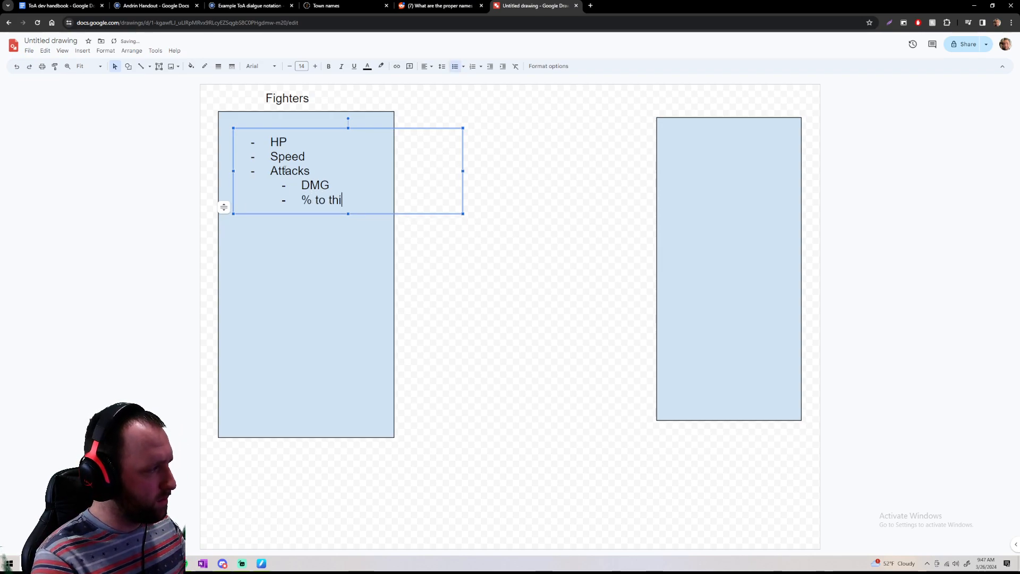
key("BackSpace")
key("BackSpace")
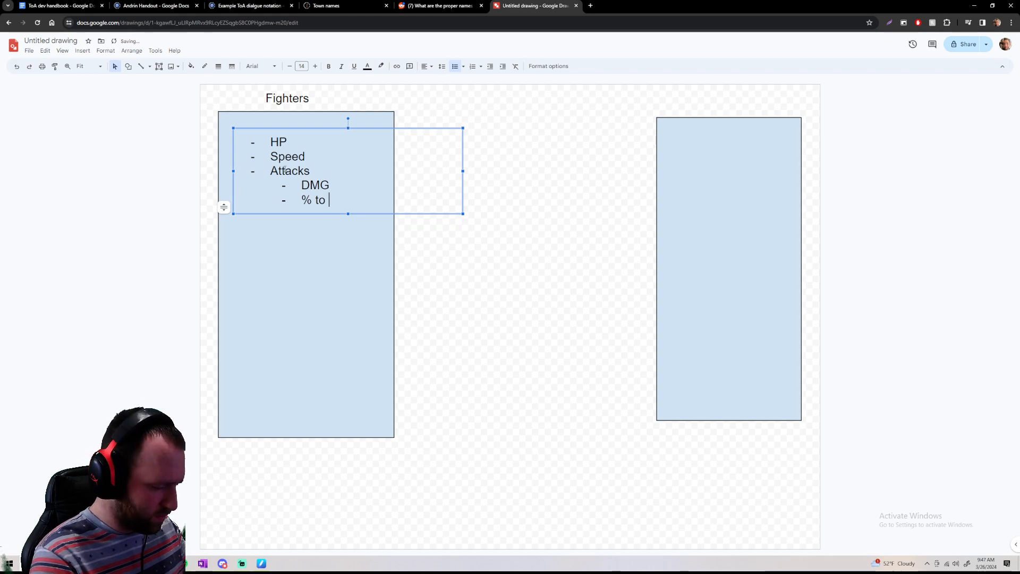
key("Return")
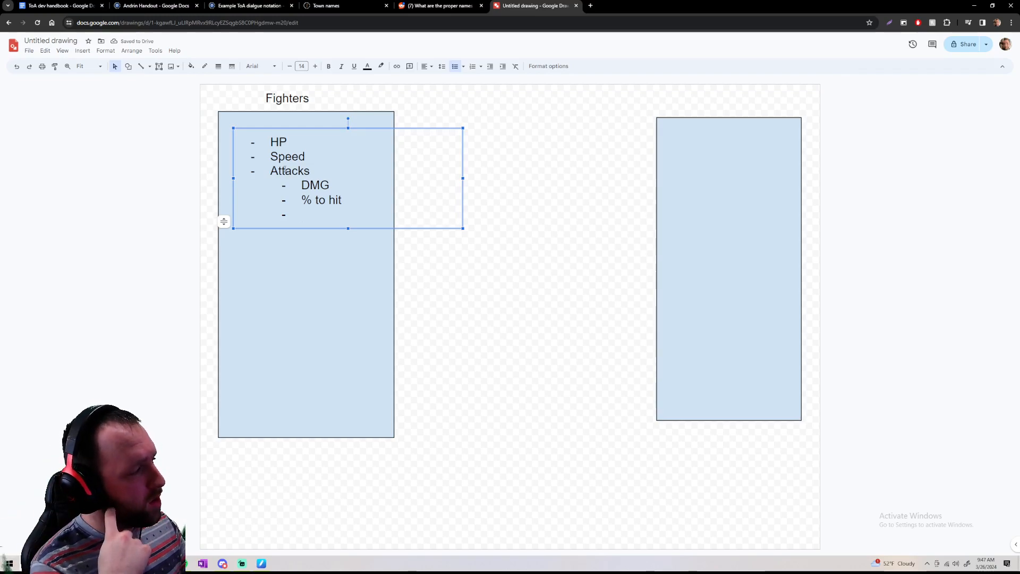
Add the sub-bullets "Dmg type" and "Lasting effects" to the "Attacks" entry
type("dmg tyep")
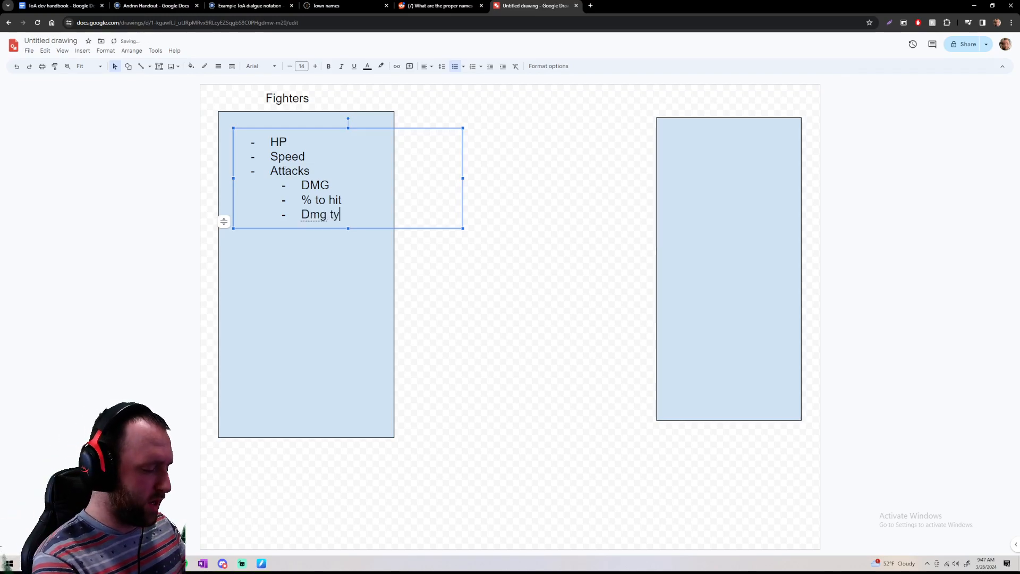
key("BackSpace")
key("BackSpace")
key("BackSpace")
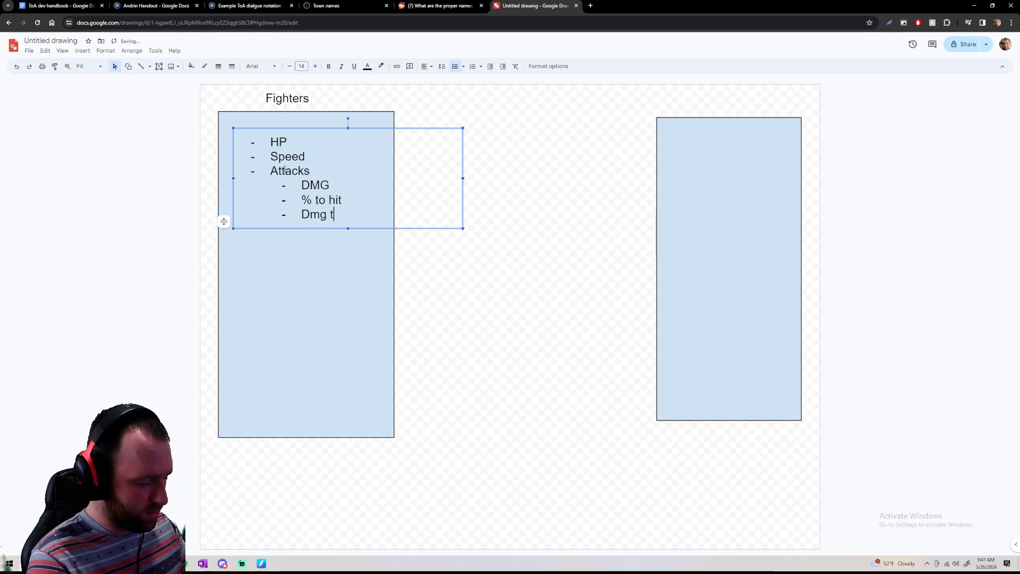
type("ype")
key("Return")
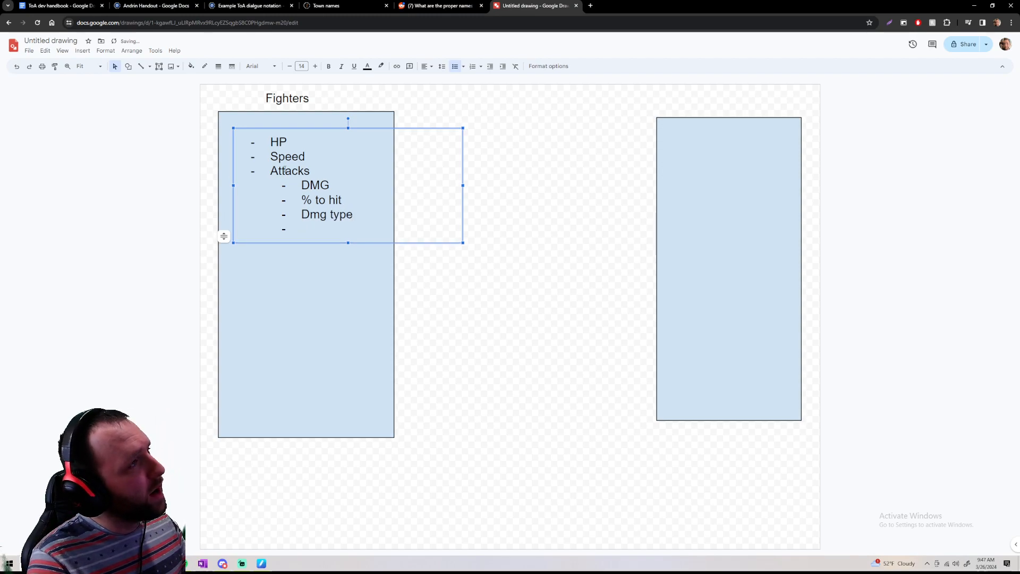
type("L")
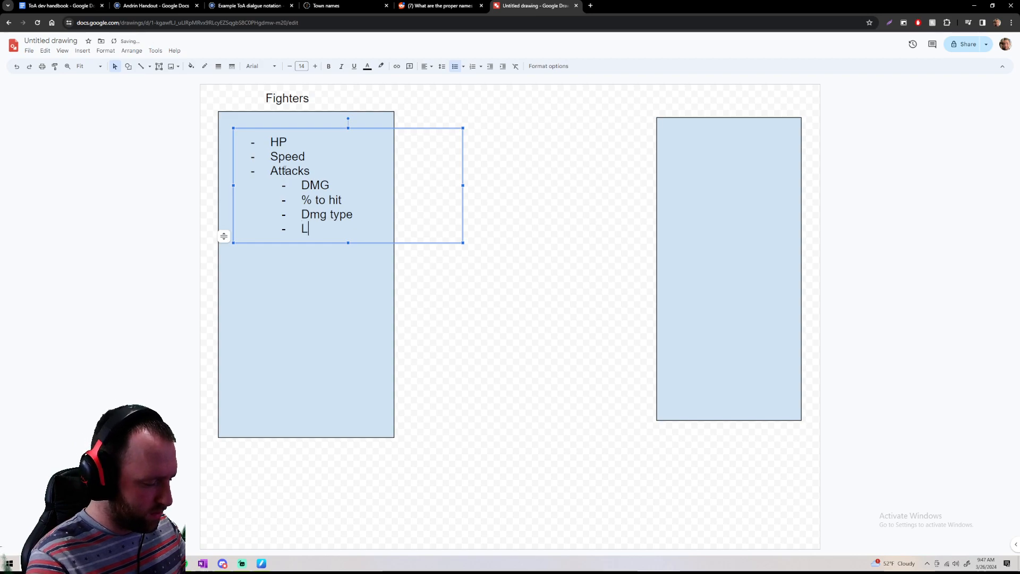
type("asting effects")
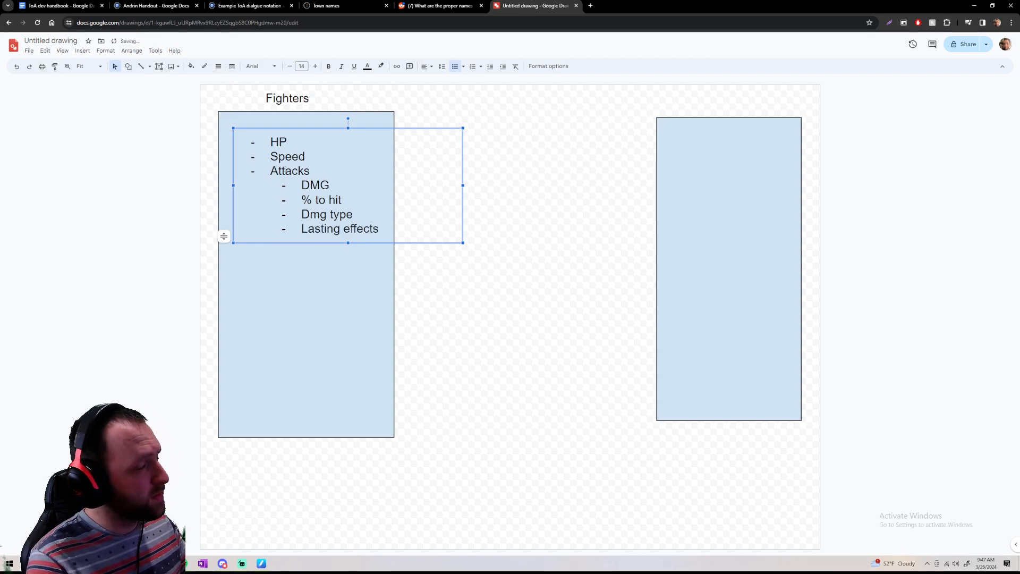
Return to the main list level, add the bullet "Items" and start an empty bullet after it
key("Return")
key("shift+Tab")
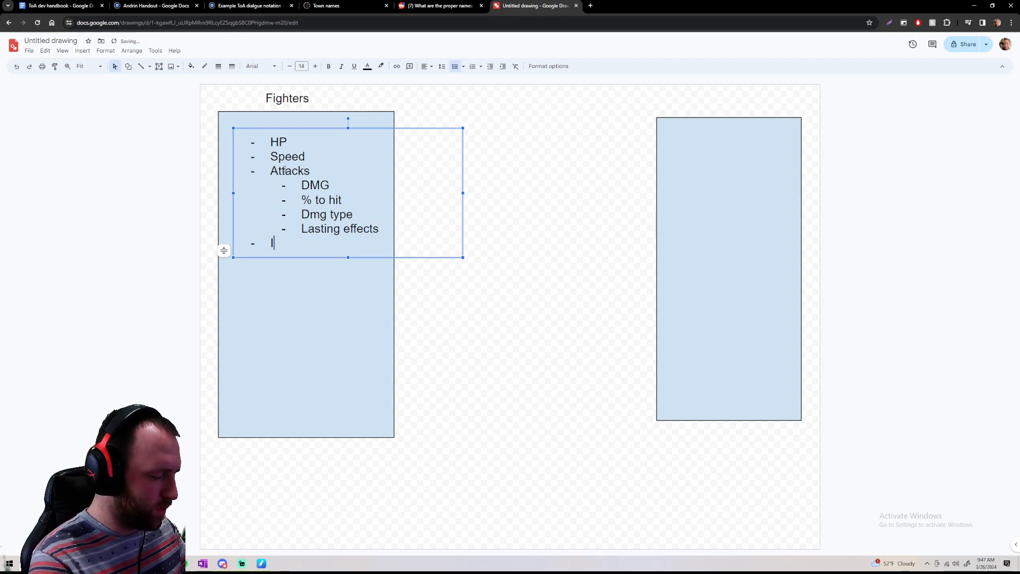
type("Item")
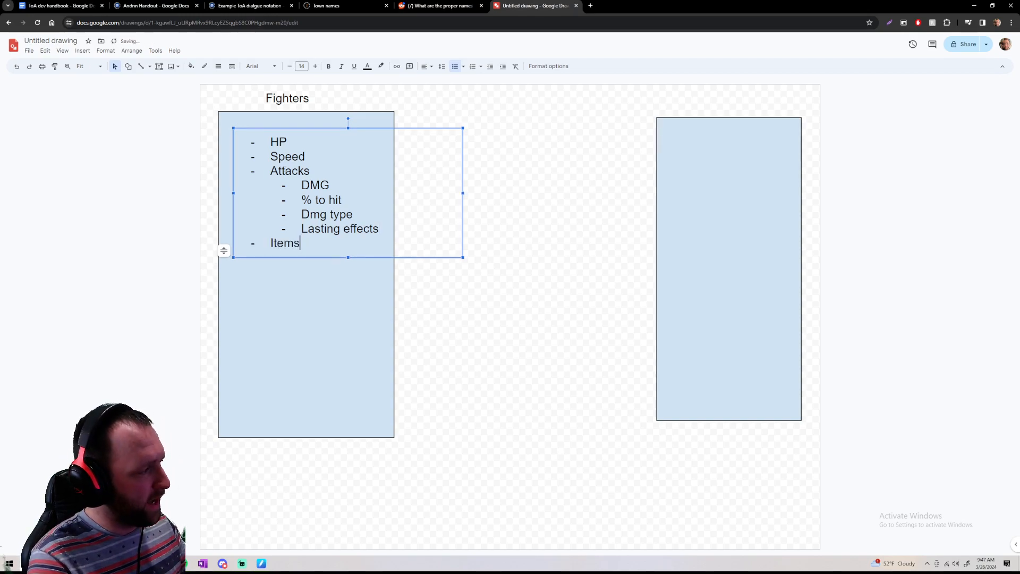
type("s")
key("Return")
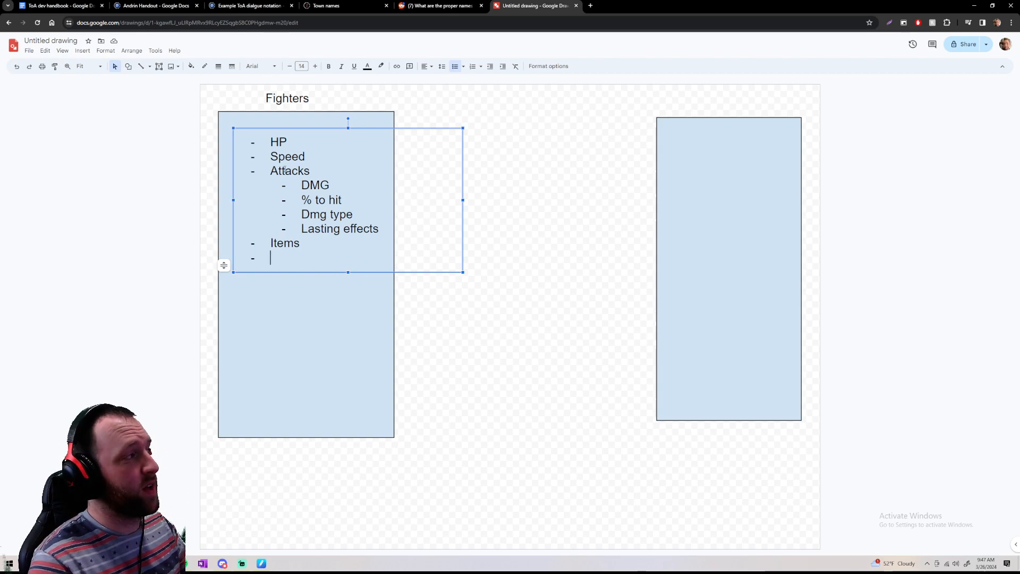
Add a text box reading "Combat system" just above the right rectangle as its heading
left_click(158, 66)
left_click(683, 131)
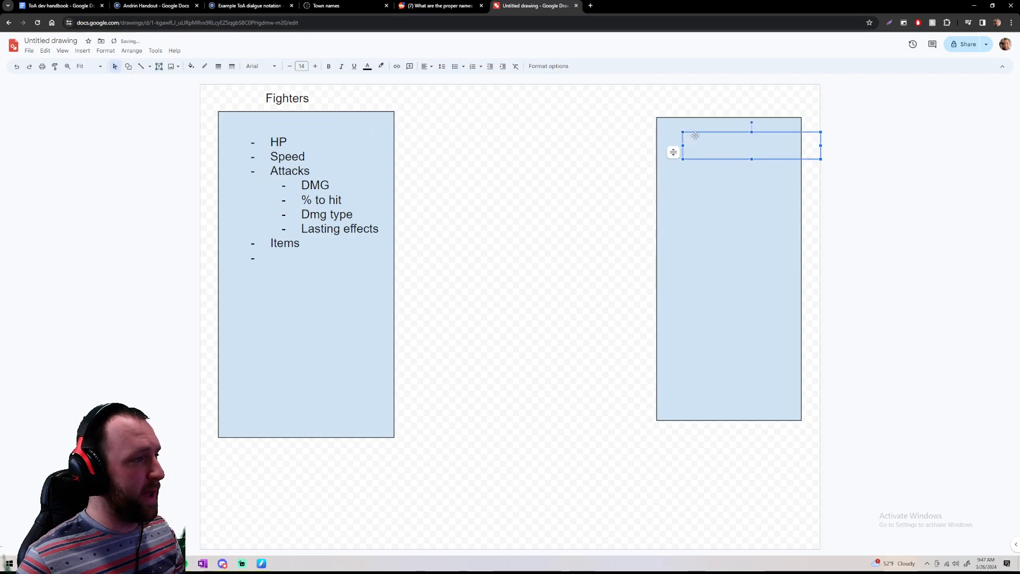
left_click_drag(695, 135, 671, 91)
type("Com")
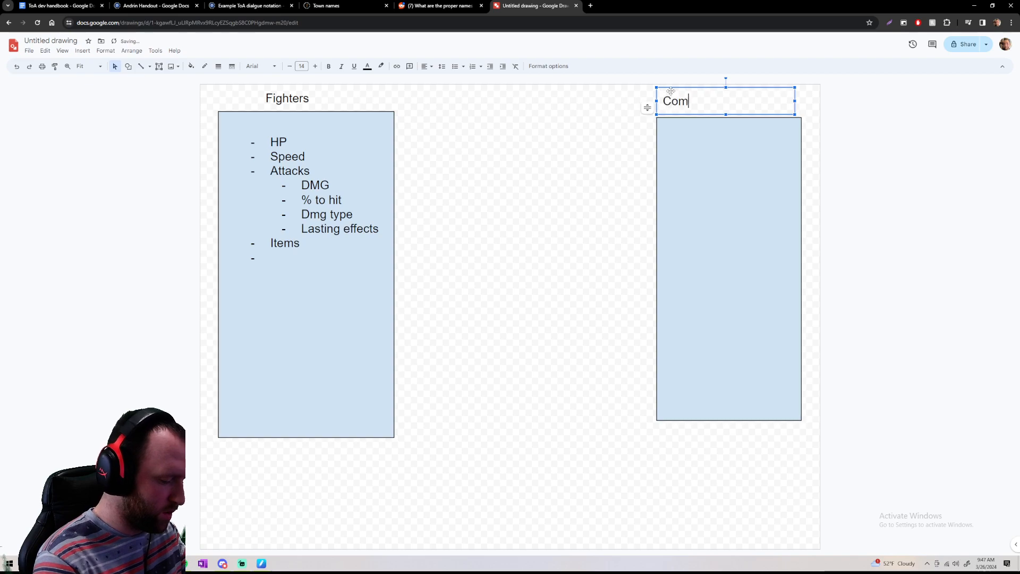
type("bat syste")
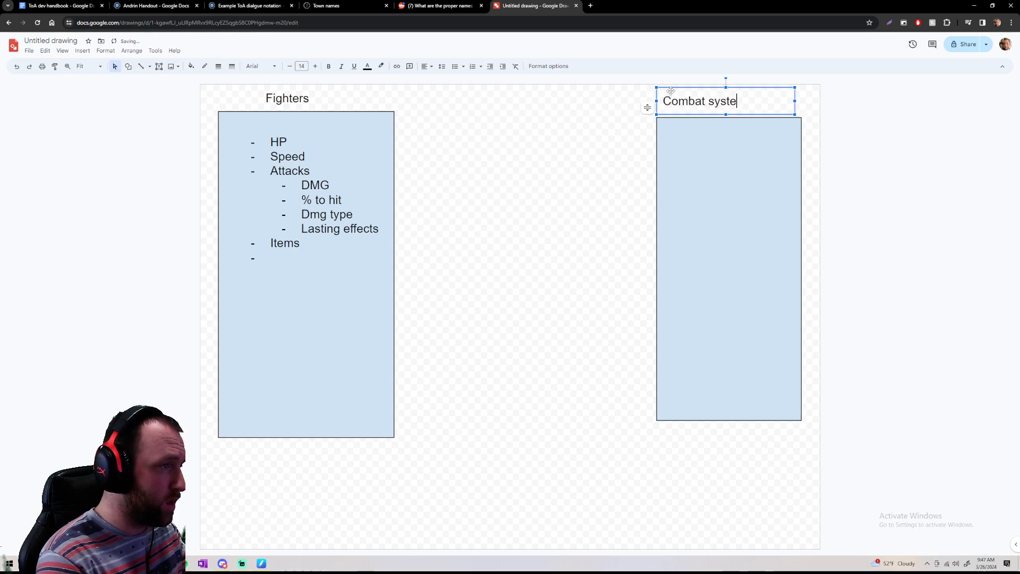
type("m")
Draw an empty text box across the upper part of the Combat system rectangle
left_click(662, 128)
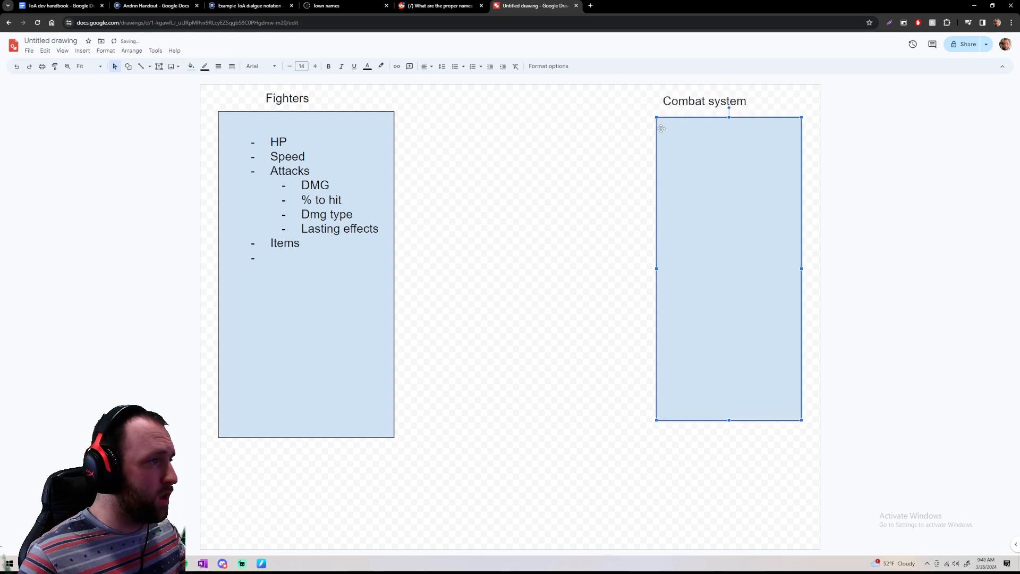
left_click(159, 66)
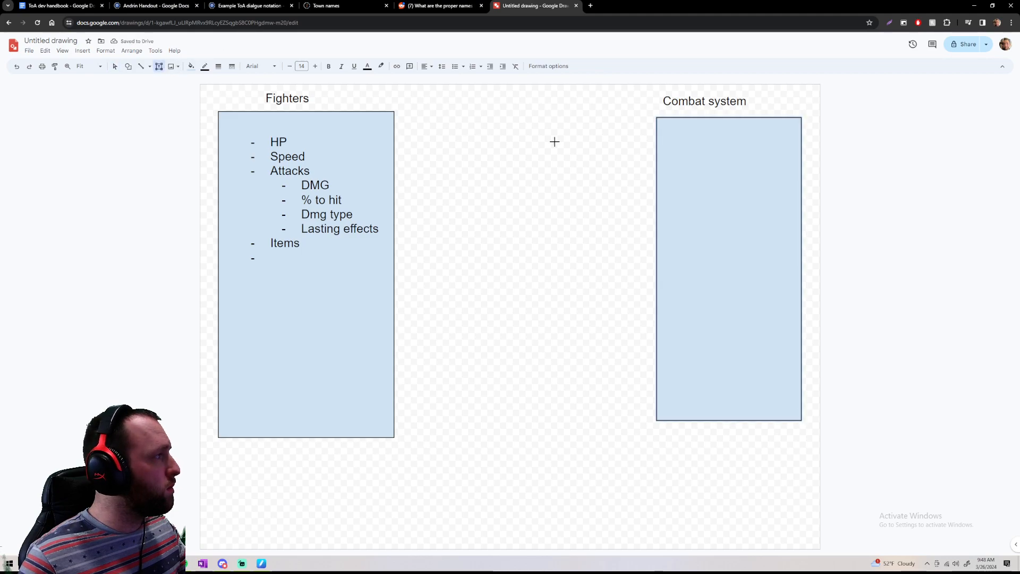
left_click_drag(664, 129, 821, 157)
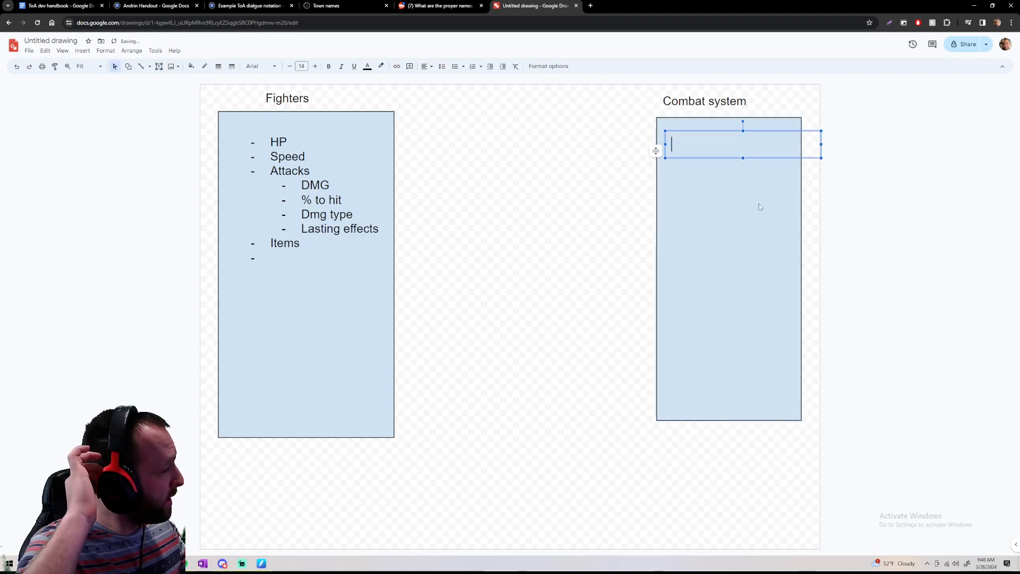
type("Know when so")
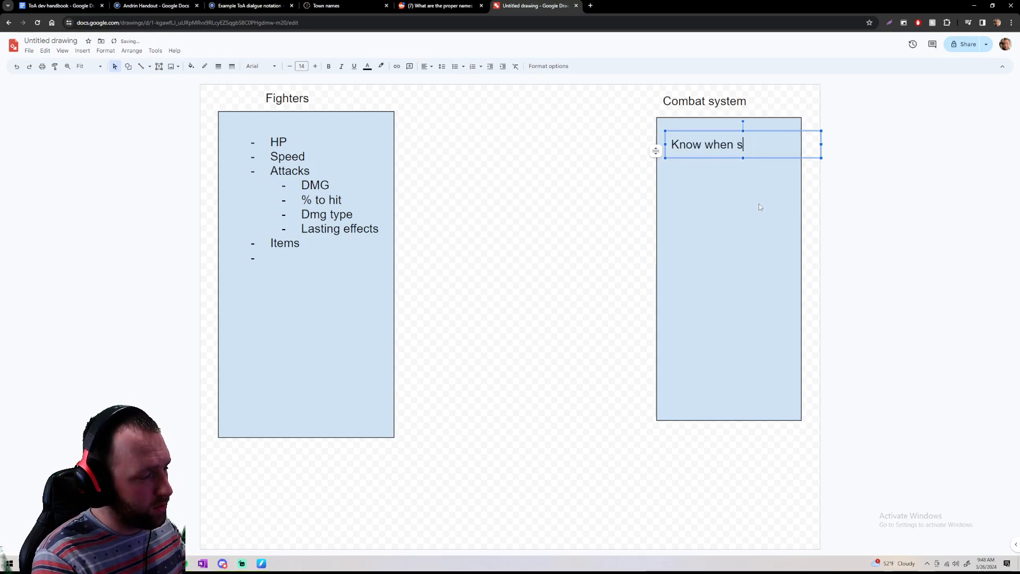
key("BackSpace")
key("BackSpace")
key("BackSpace")
key("BackSpace")
key("BackSpace")
key("BackSpace")
key("BackSpace")
key("BackSpace")
key("BackSpace")
key("BackSpace")
key("BackSpace")
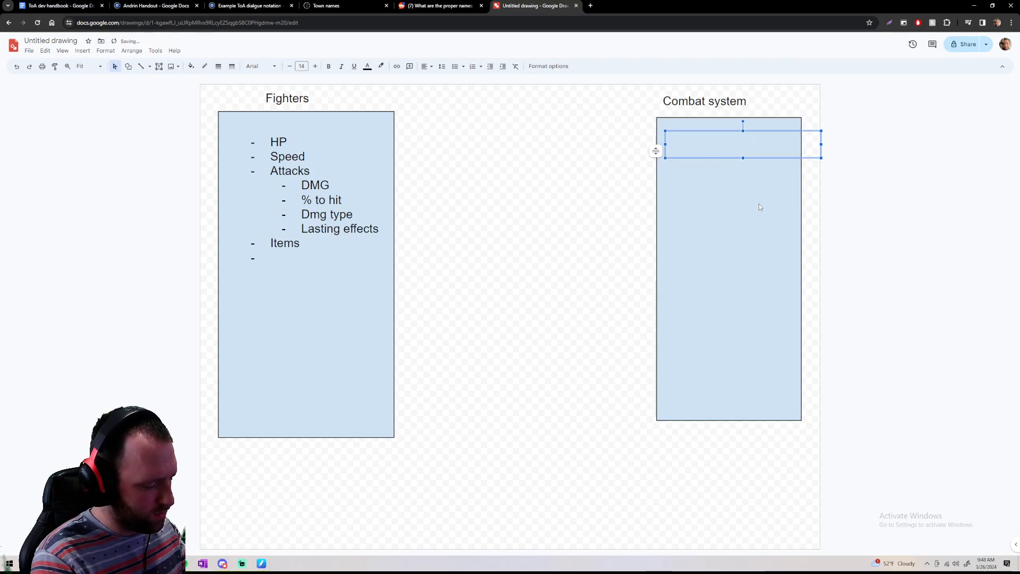
Enter "Can:" as the opening line of the Combat system text box and start a new line below it
type("Can:")
key("Return")
type("K")
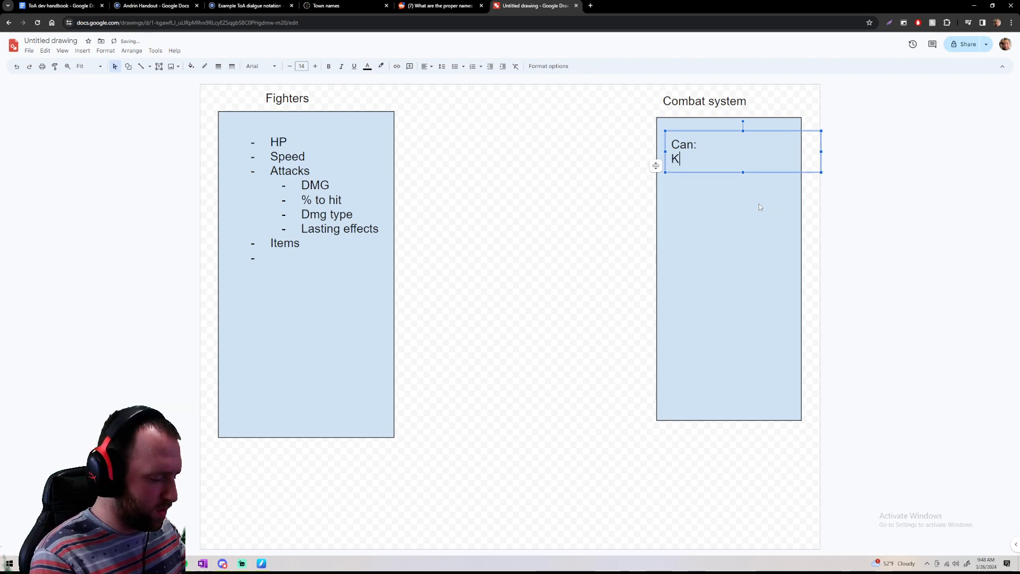
type("now whens om")
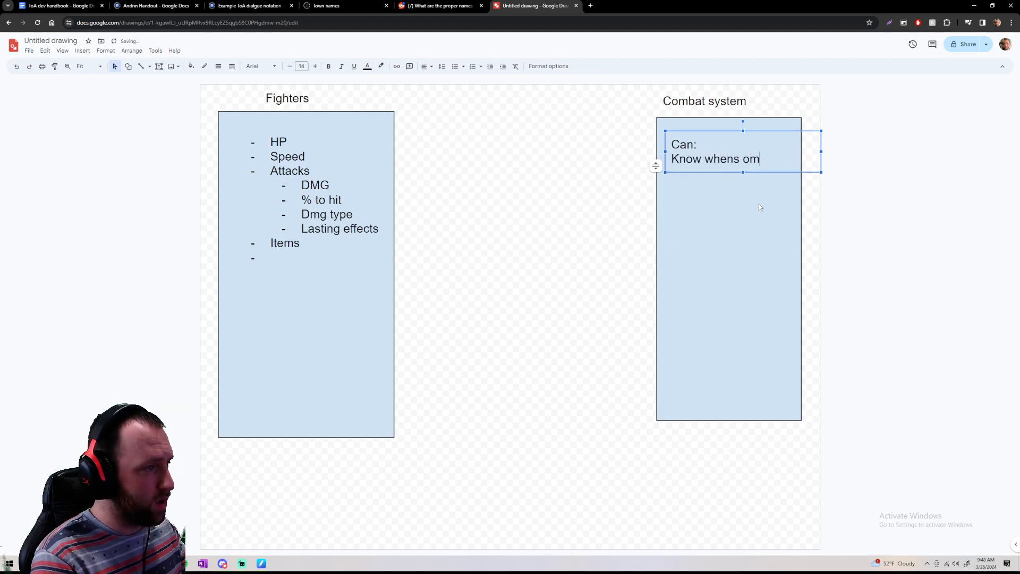
key("BackSpace")
key("BackSpace")
key("BackSpace")
key("BackSpace")
key("BackSpace")
key("BackSpace")
key("BackSpace")
key("BackSpace")
key("BackSpace")
key("BackSpace")
key("BackSpace")
key("BackSpace")
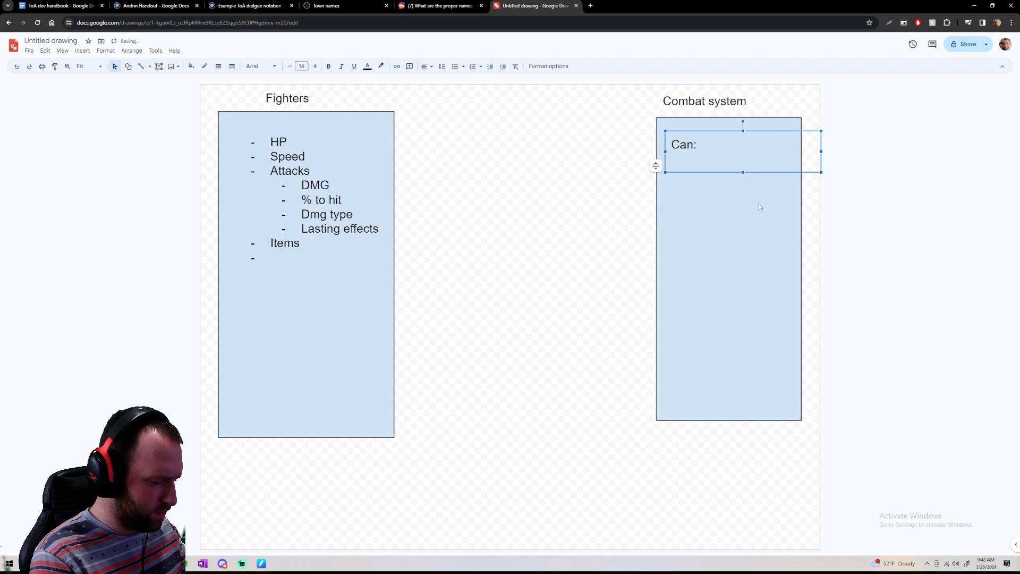
Add the dashed bullet "Know when someone is at 0hp" under "Can:" and start another bullet
type("- Know when ")
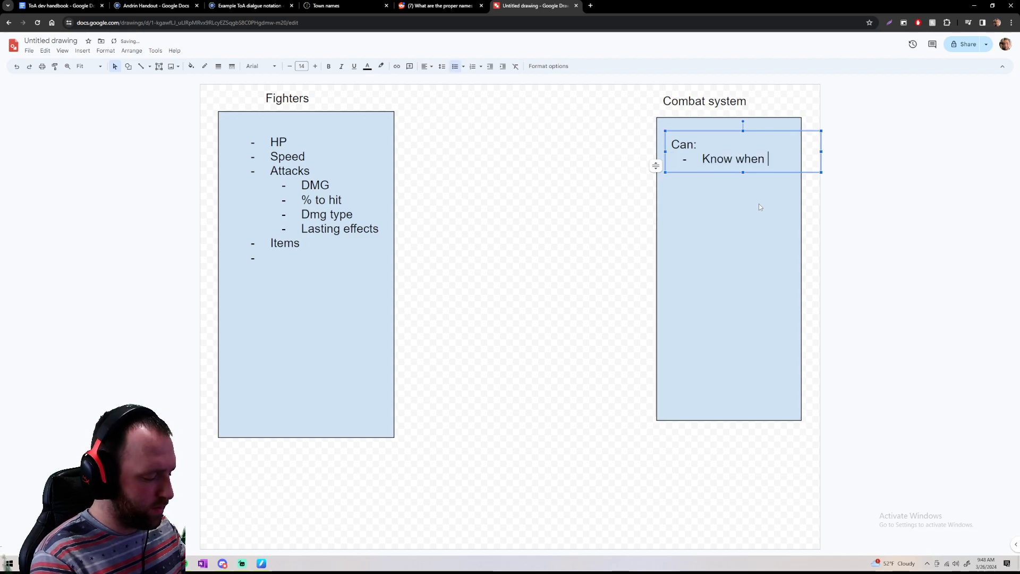
type("someone is at")
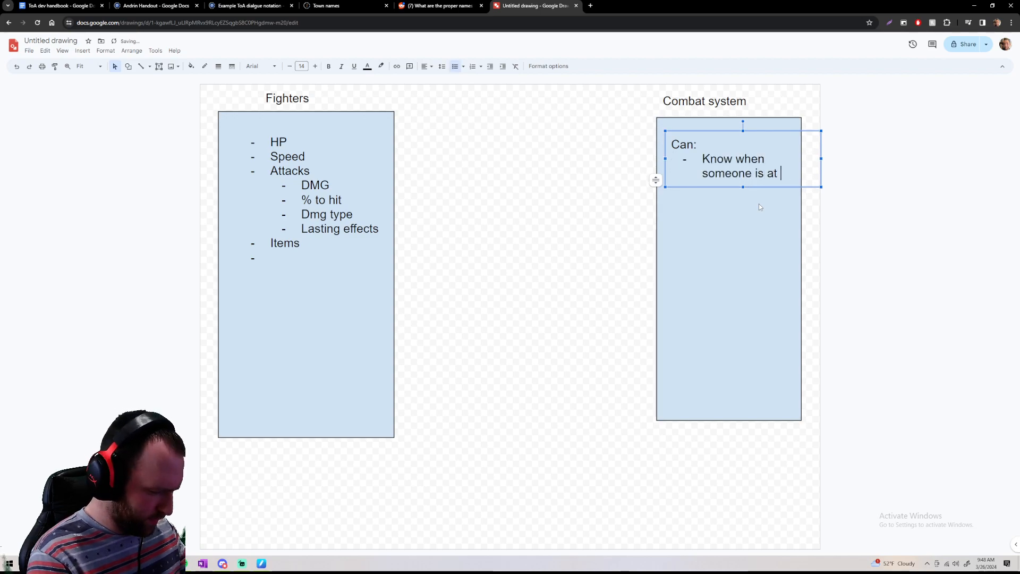
type(" 0hp")
key("Return")
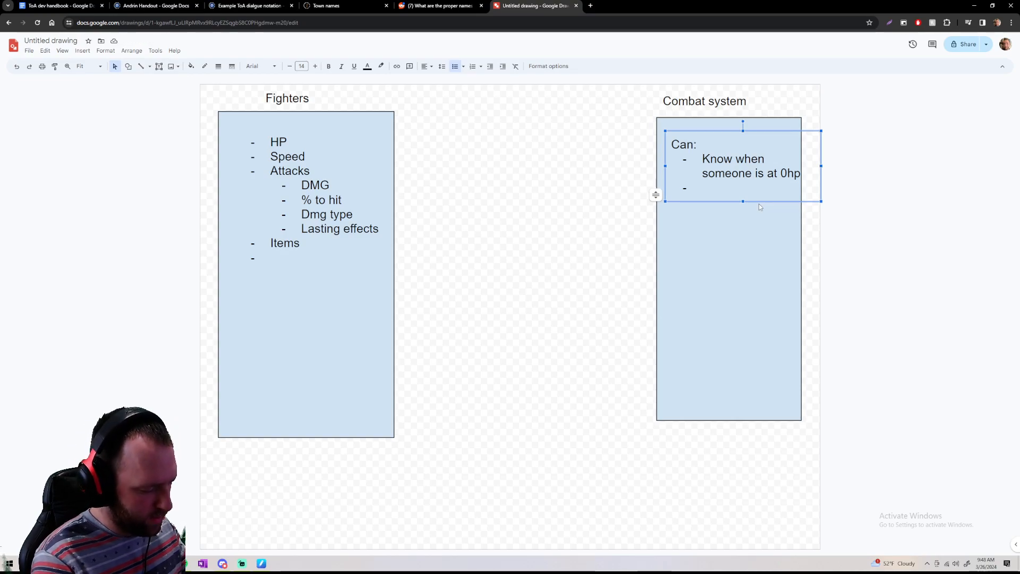
Add the bullet "Keep track of turn order" to the Combat system list and start another bullet
type("Keep trac")
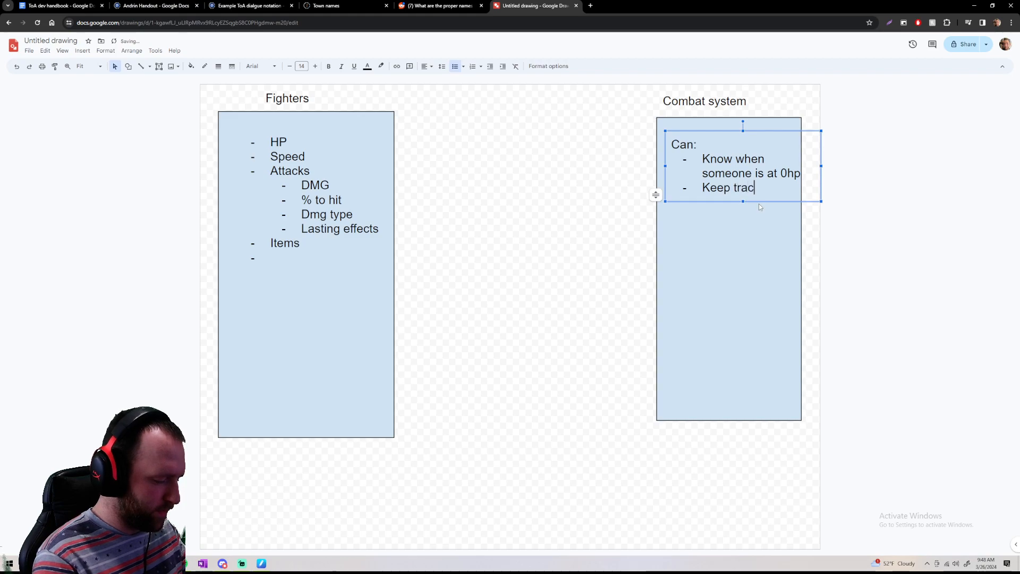
type("k of turn order")
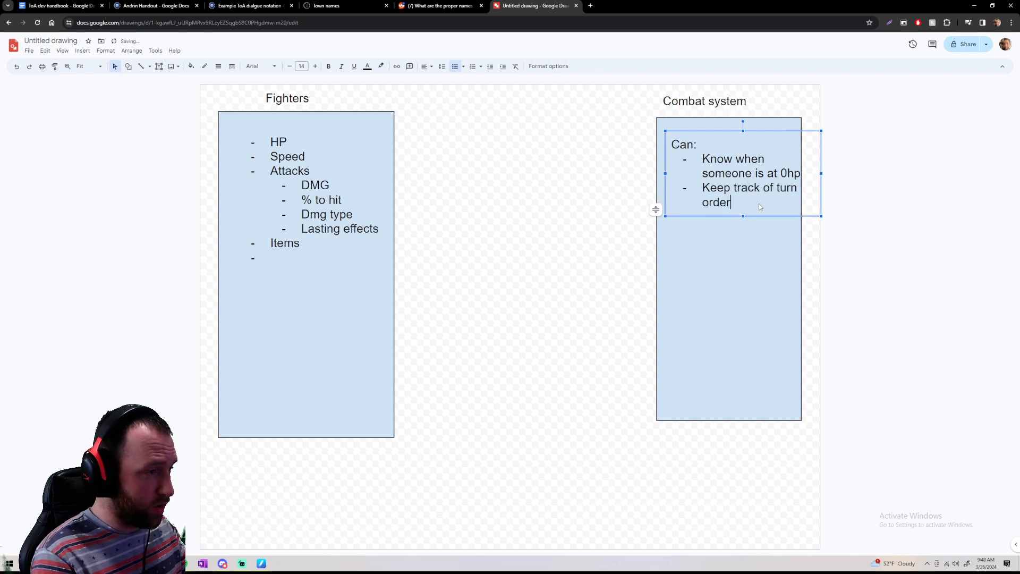
key("Return")
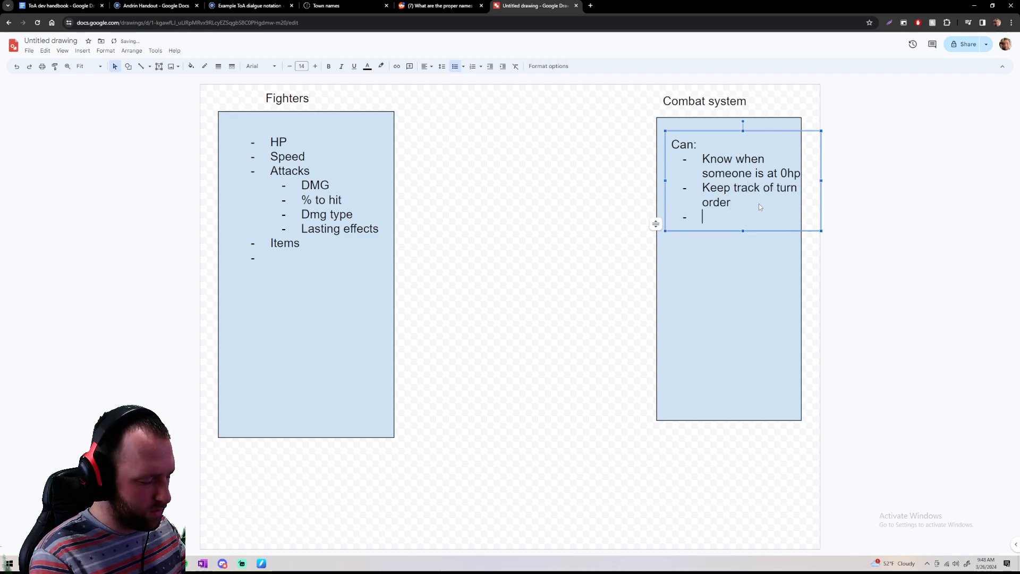
type("prompt")
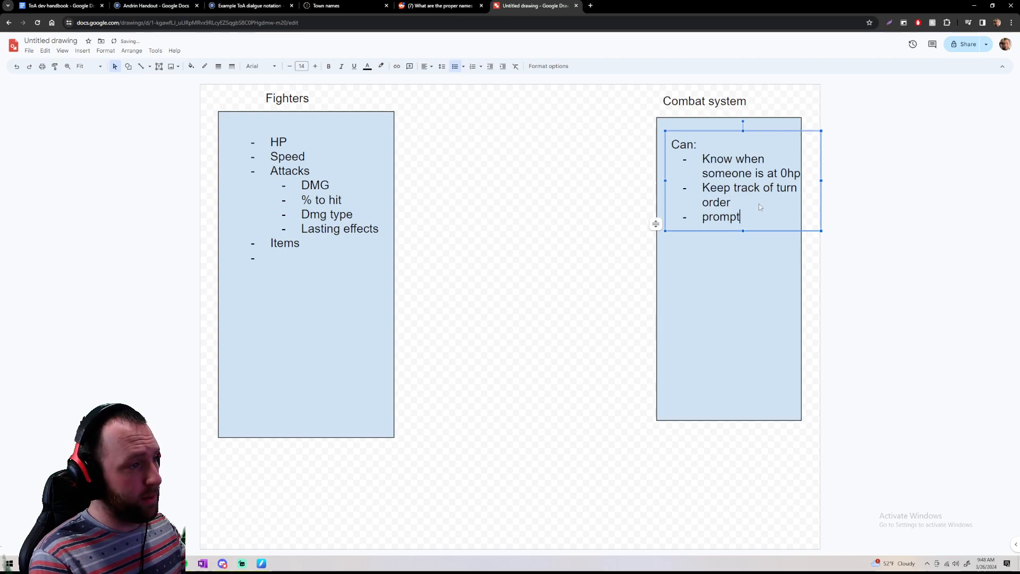
key("BackSpace")
key("BackSpace")
key("BackSpace")
key("BackSpace")
key("BackSpace")
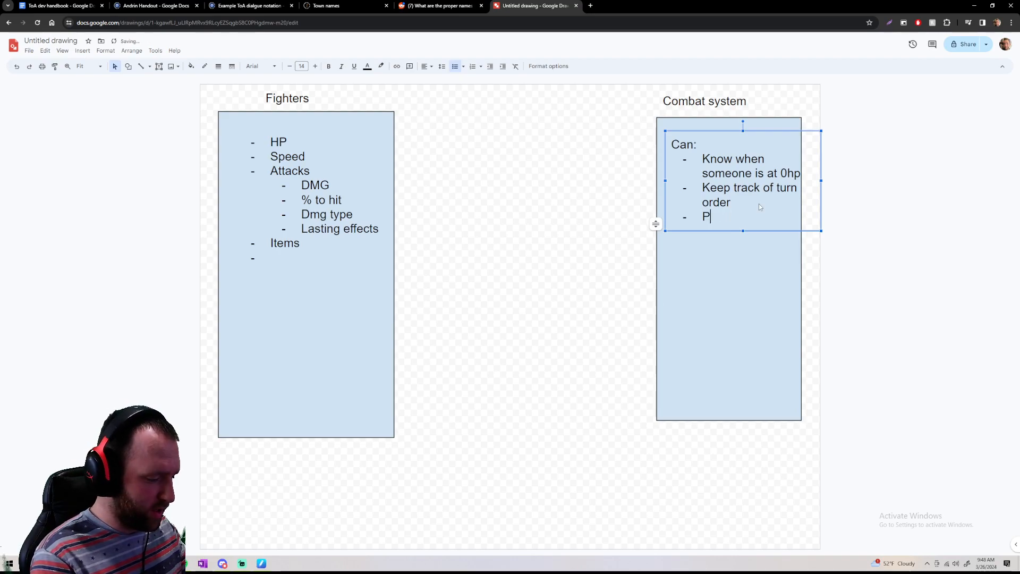
Add the bullet "Prompt whoevers turn it is" to the Combat system list and start an empty bullet after it
type("rompt whoevers ")
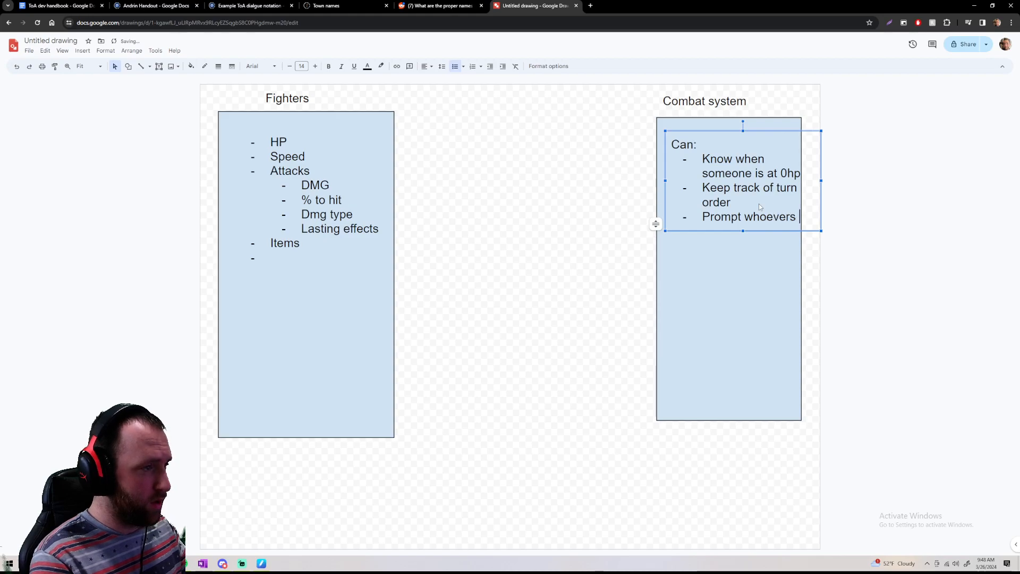
type("turn ")
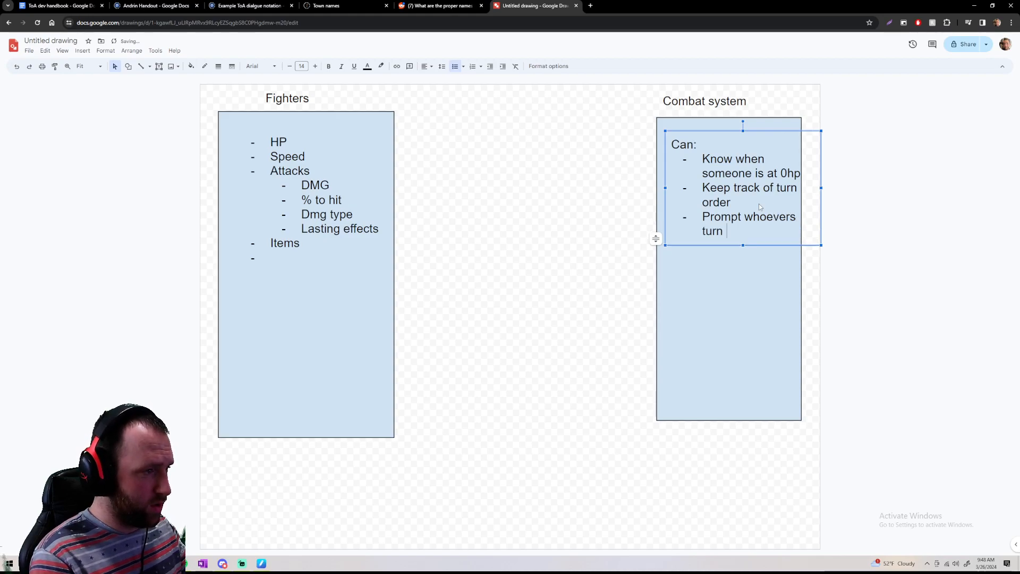
type("it is")
key("Return")
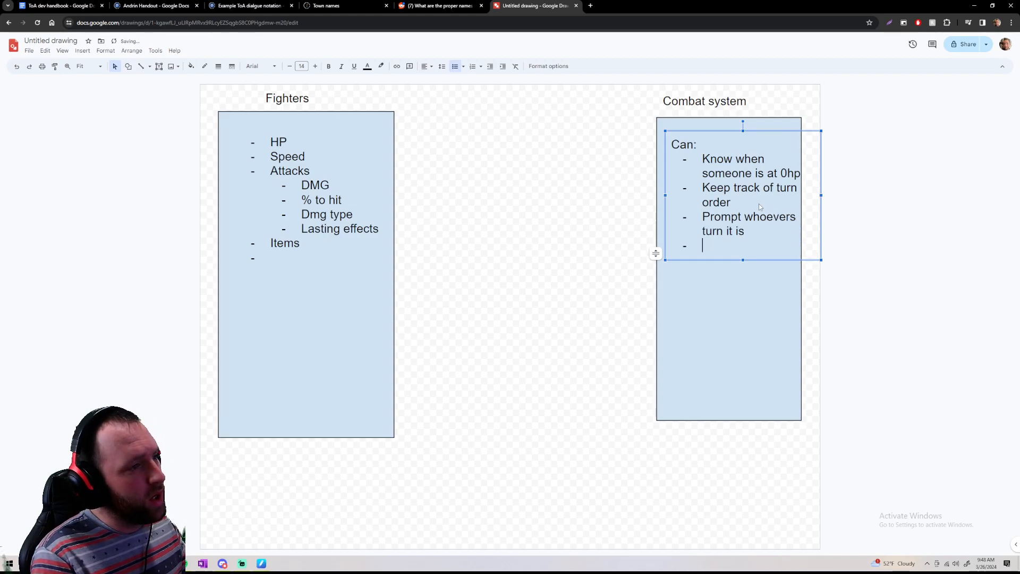
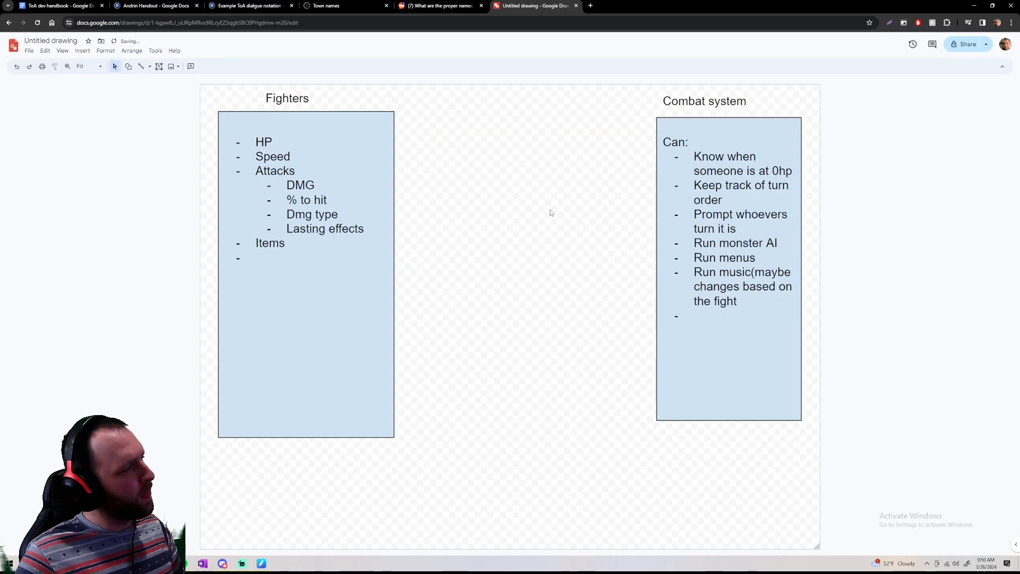
Insert an unbulleted, unindented "Bring:" line above HP at the start of the Fighters list
left_click(245, 119)
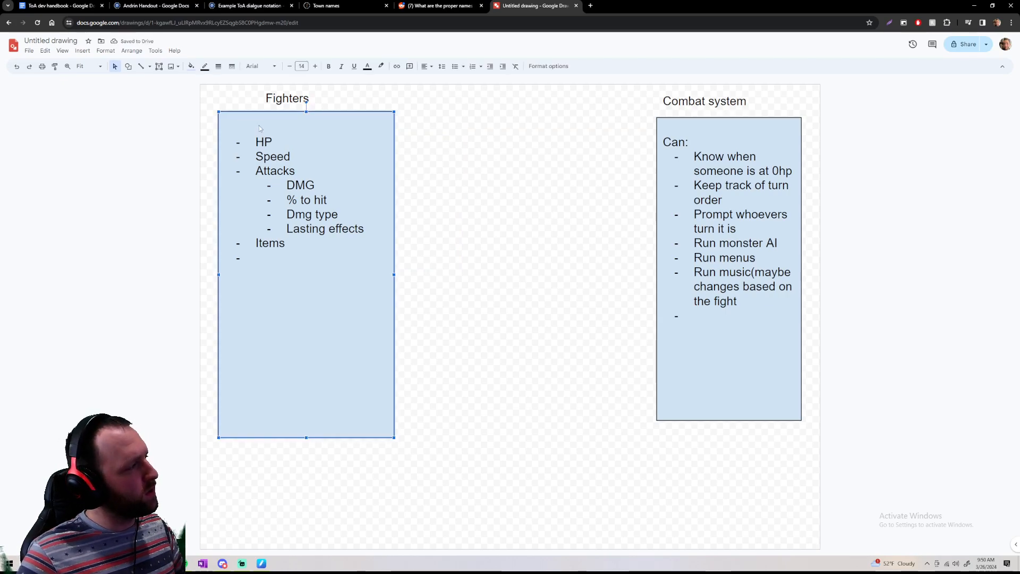
left_click(257, 141)
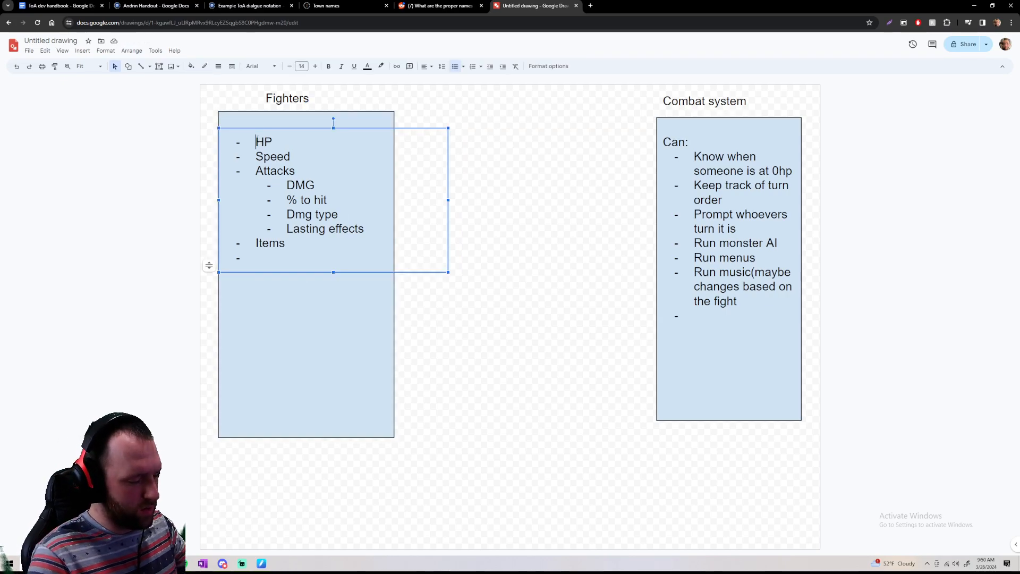
key("Return")
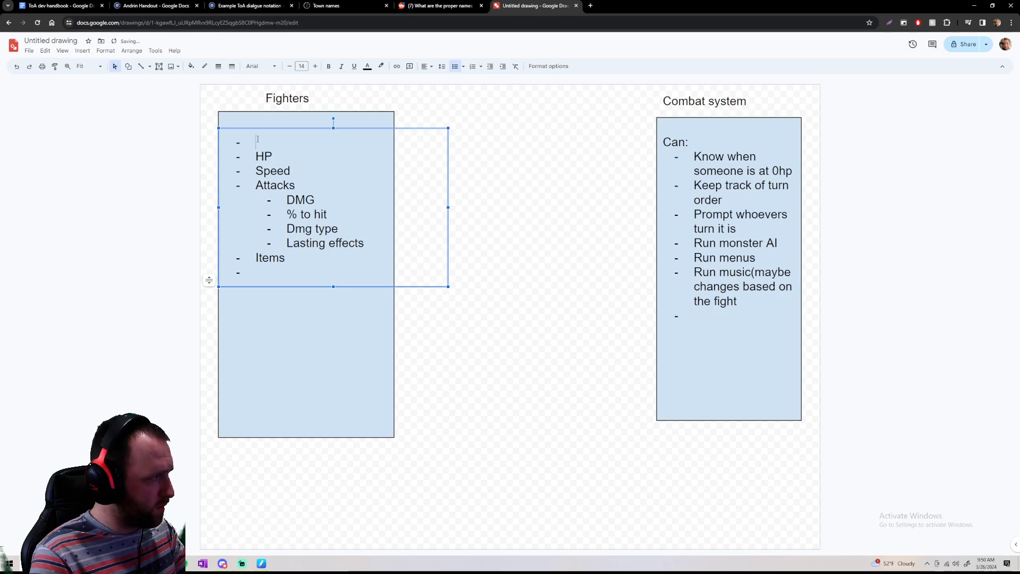
type("Bring")
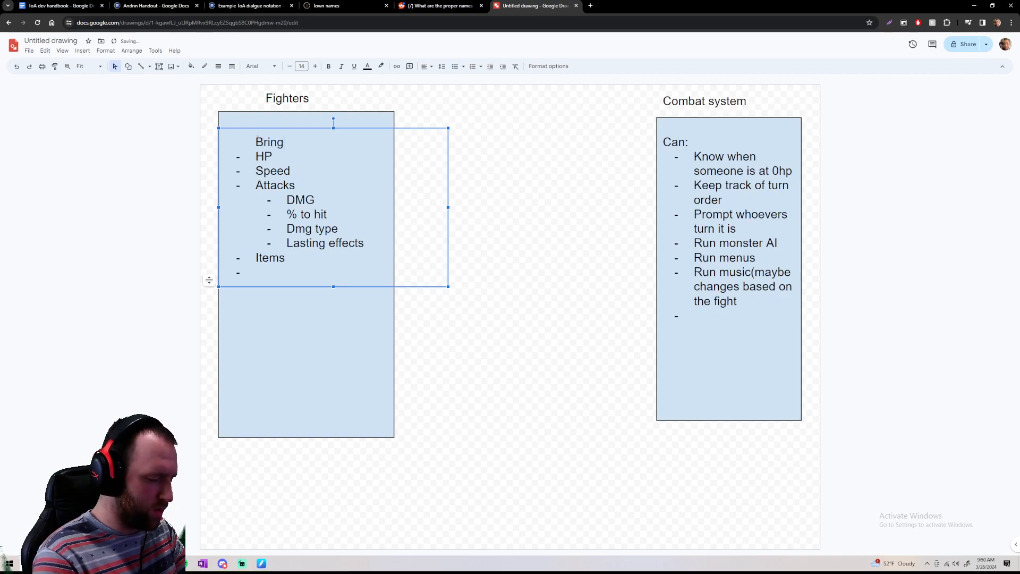
type(":")
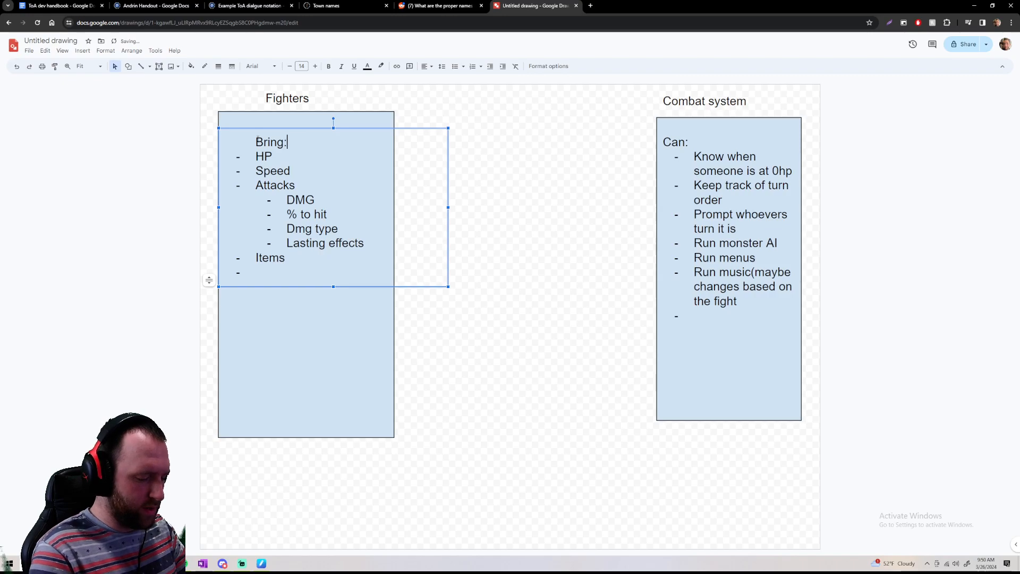
key("BackSpace")
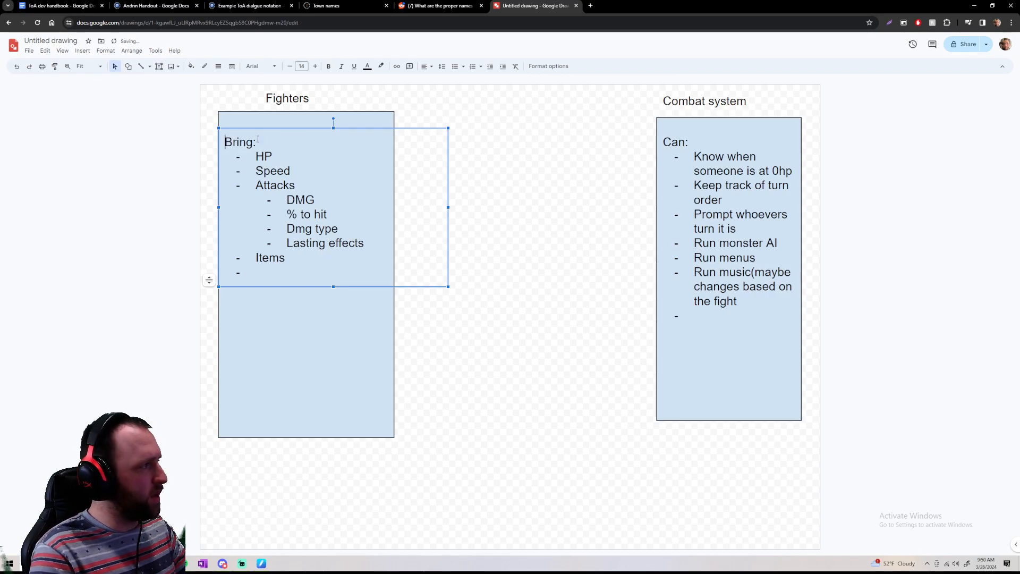
Fill the empty last bullet of the Fighters list with "Abilities"
left_click(700, 182)
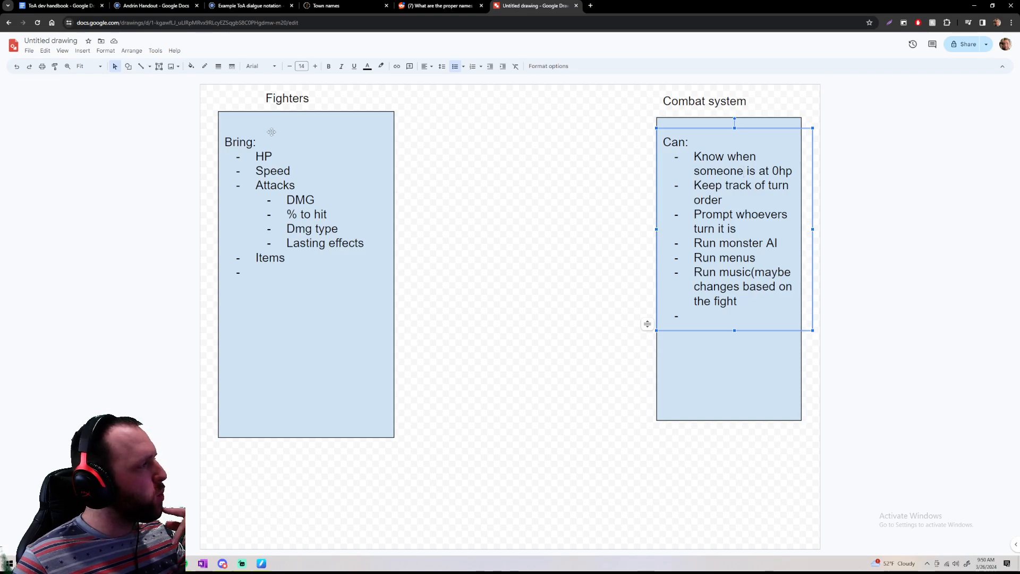
left_click(274, 282)
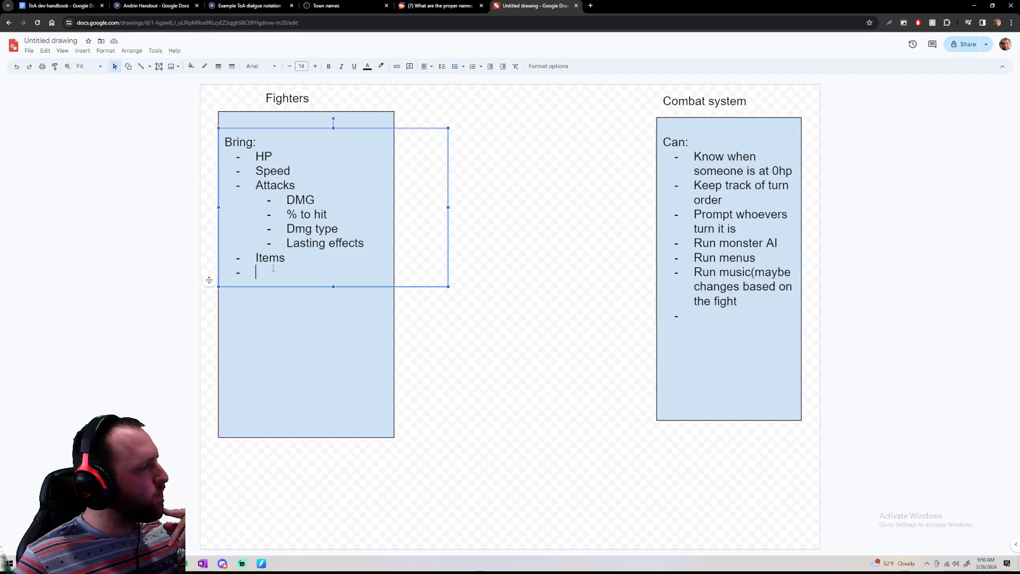
type("Abilities")
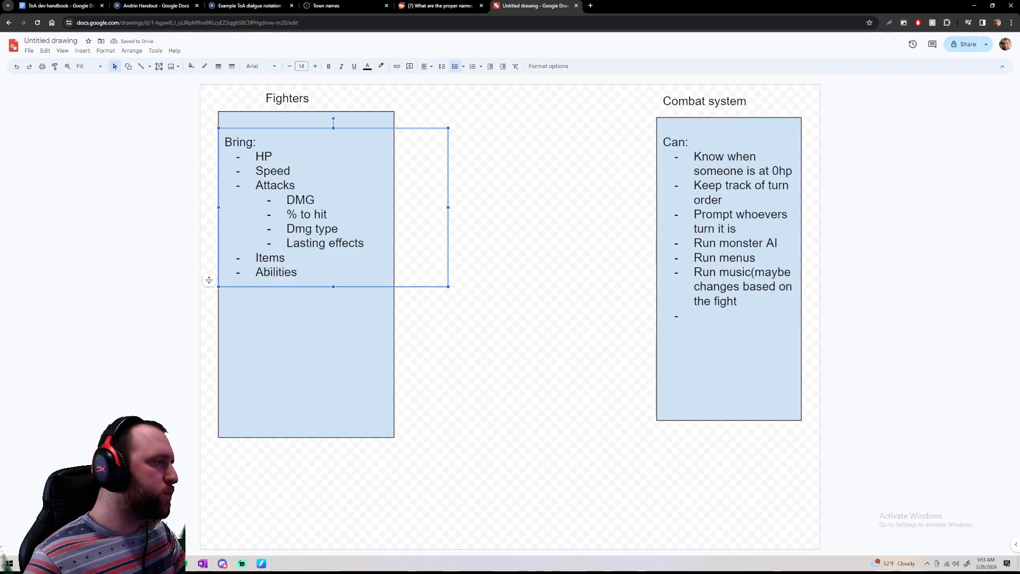
Fill the empty last bullet of the Combat system list with "React to the abilities of characters/monsters"
left_click(694, 316)
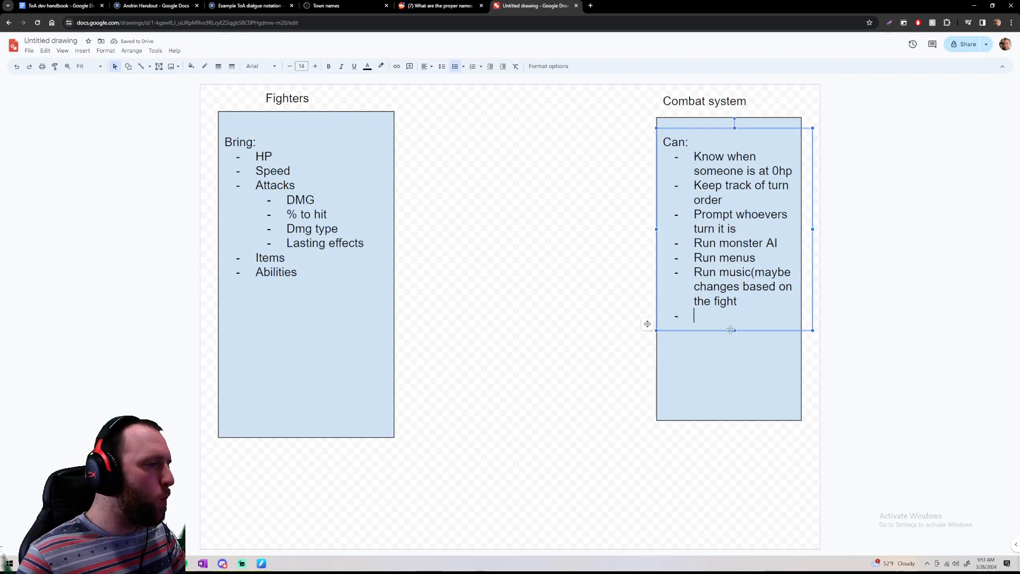
type("Reac")
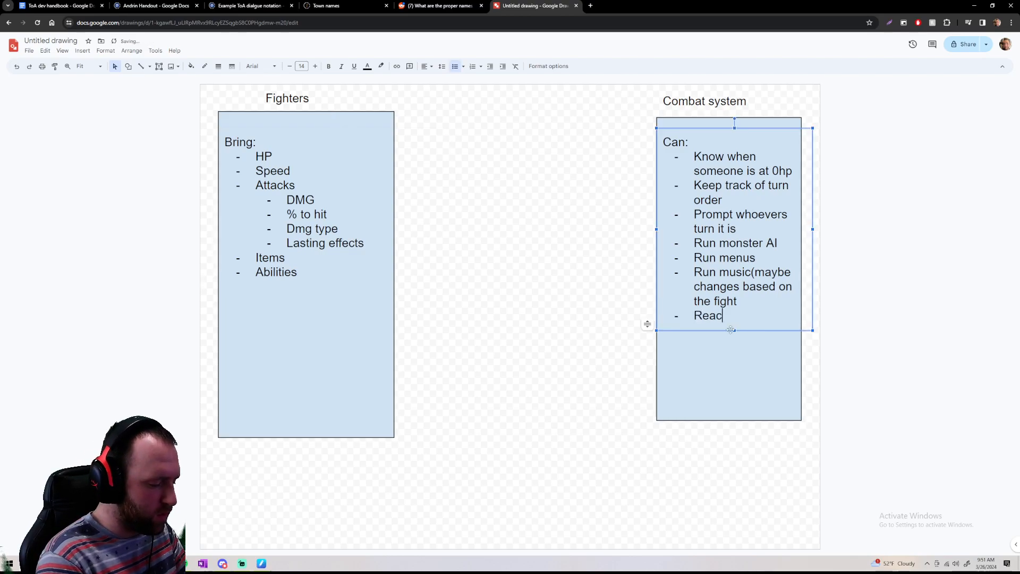
type("t to the abilities")
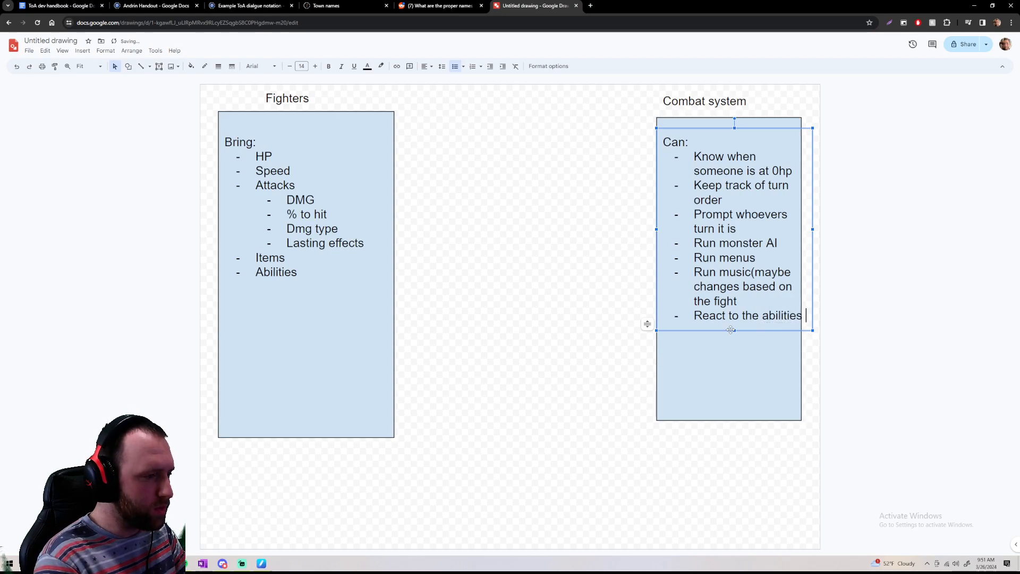
type(" of ")
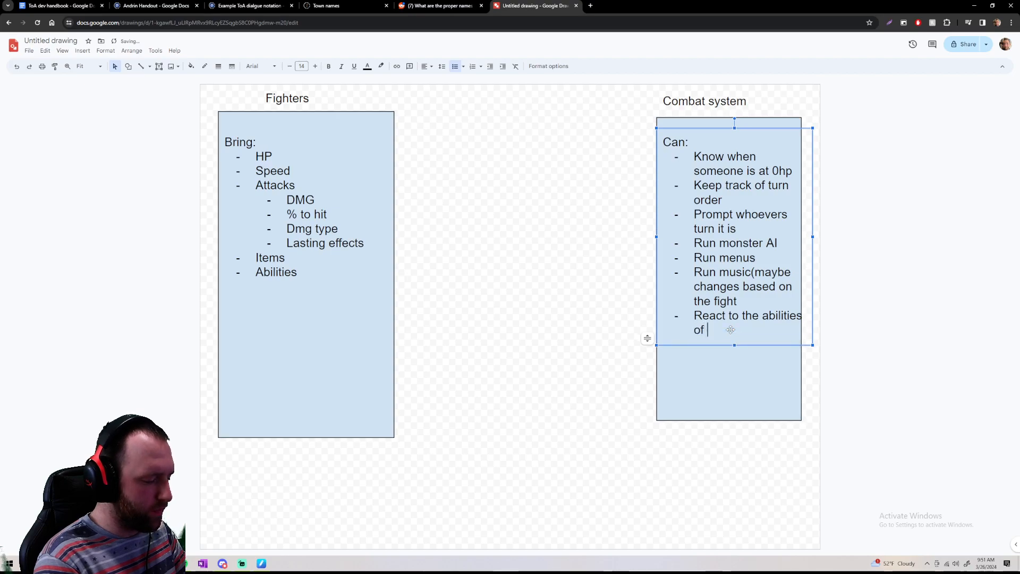
type("characters/monsters")
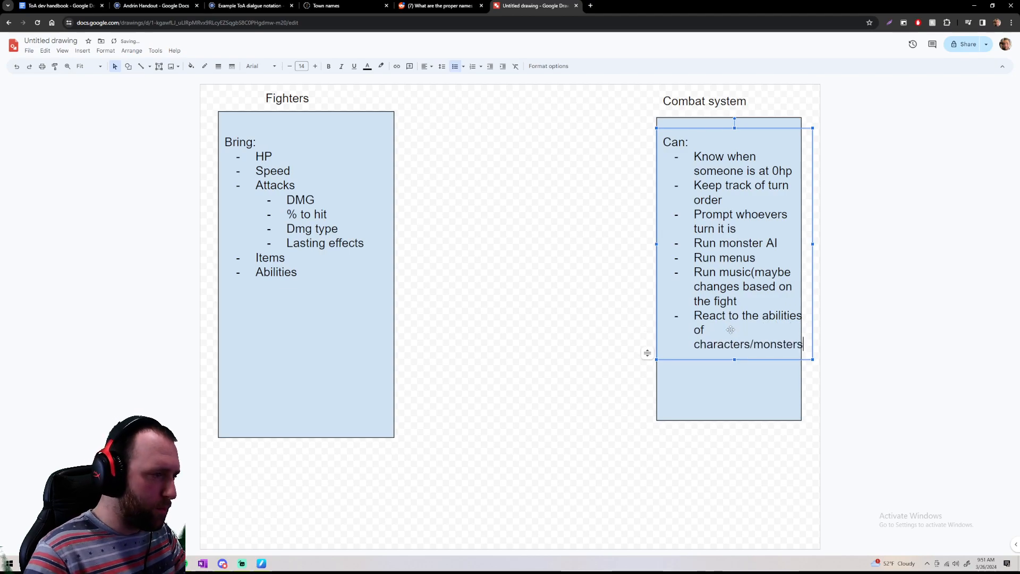
Replace the slash in the last Combat system bullet with "and" between spaces, and narrow the list's text box slightly so its lines fit the blue rectangle
left_click(752, 343)
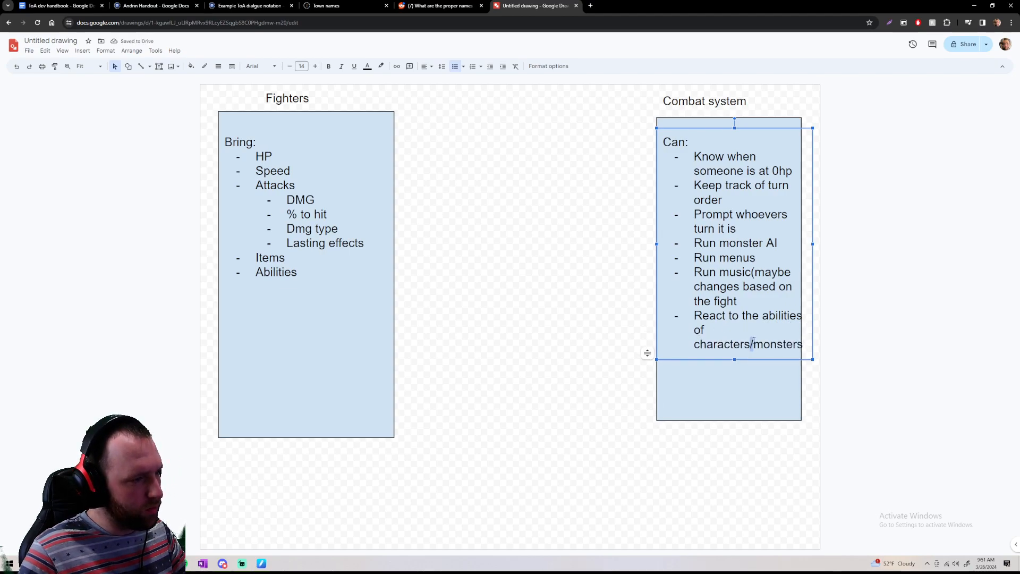
key("BackSpace")
type("and")
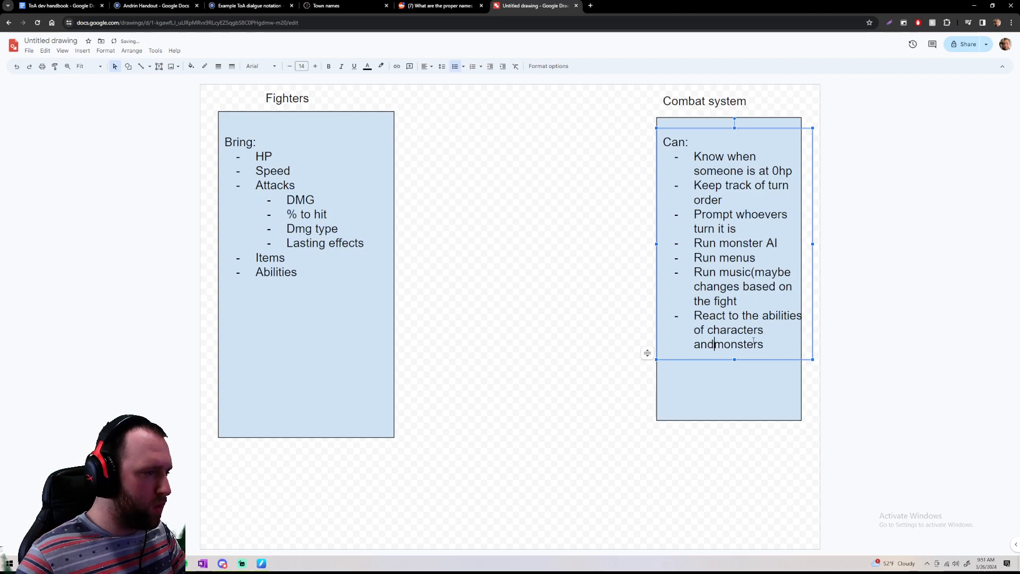
left_click(572, 273)
left_click(759, 329)
left_click_drag(813, 245, 807, 242)
left_click(838, 300)
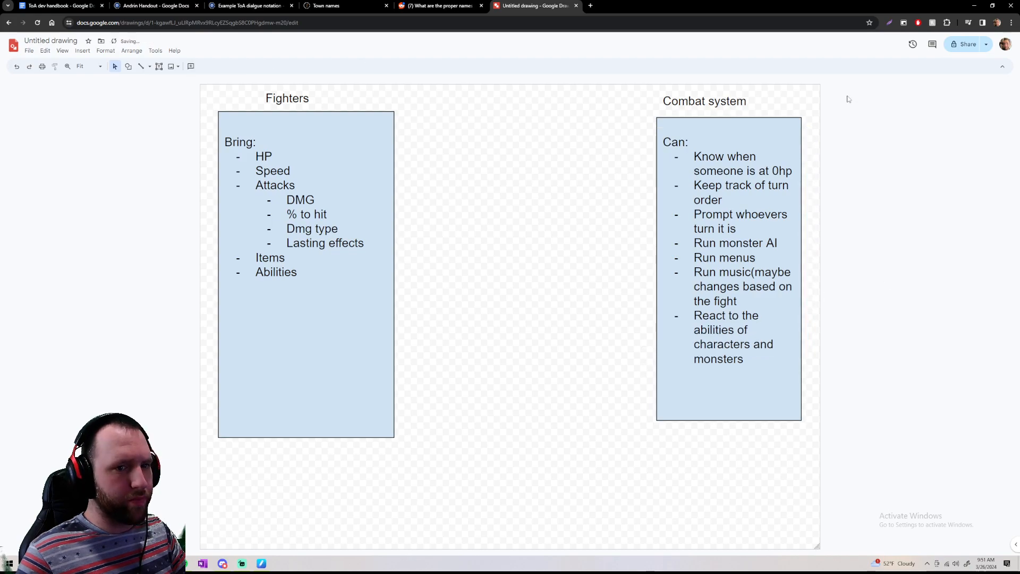
Move the Fighters title slightly to the left above its blue rectangle
triple_click(721, 330)
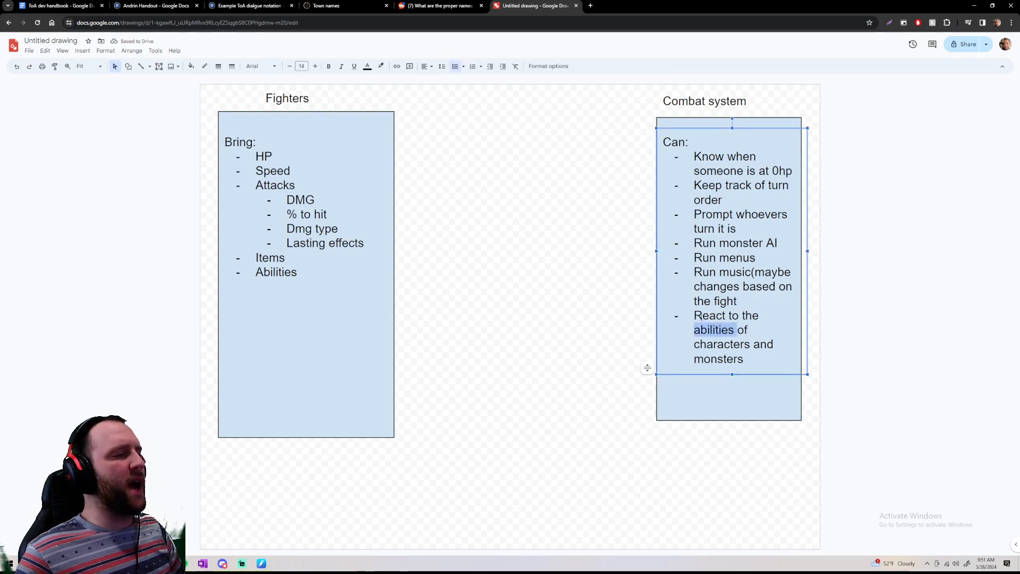
left_click(271, 93)
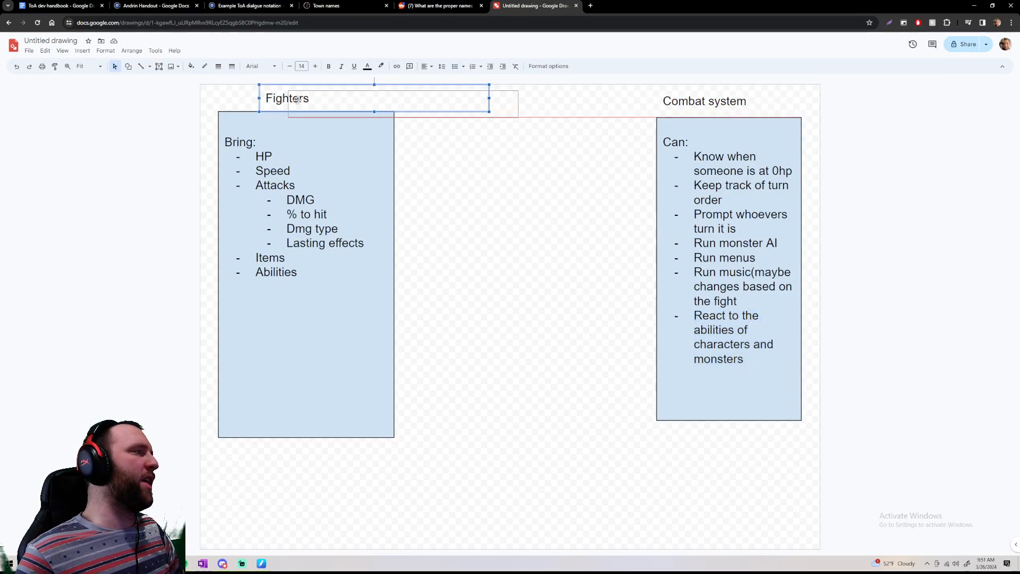
left_click_drag(251, 93, 237, 93)
left_click(465, 159)
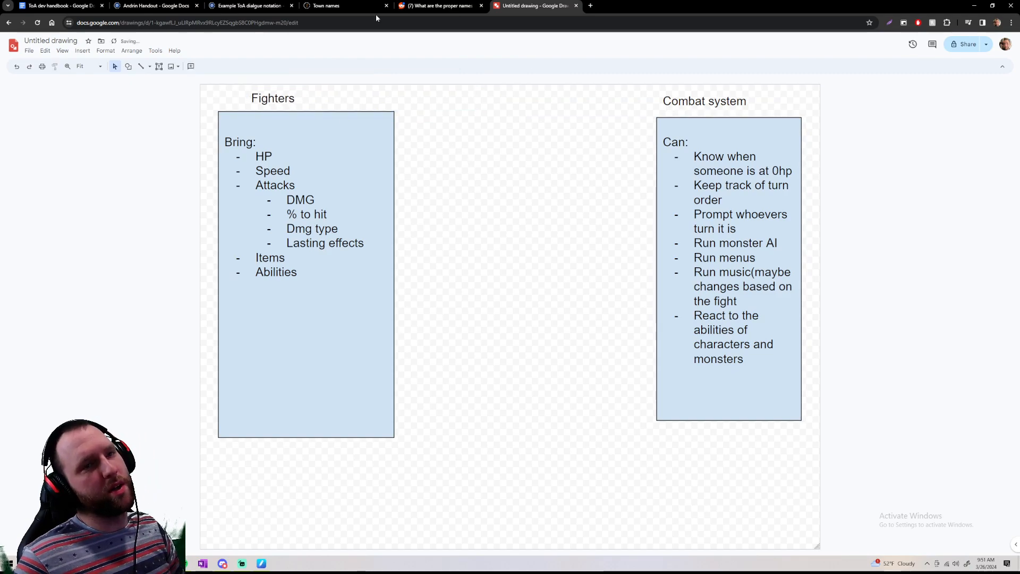
left_click(259, 97)
left_click_drag(245, 93, 249, 92)
left_click(415, 159)
Narrow the Fighters title's text box to end near the right edge of the blue rectangle
left_click(361, 92)
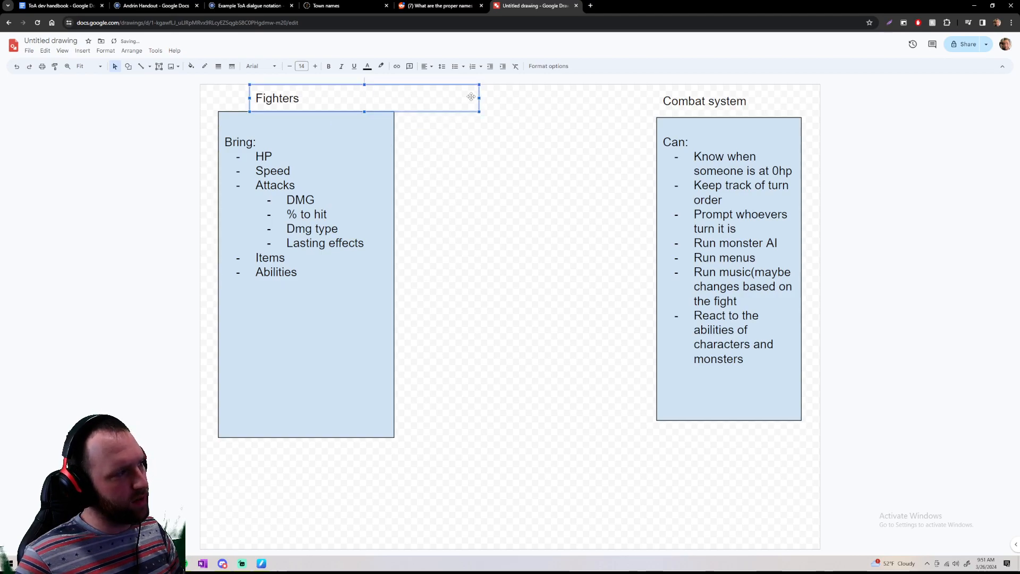
left_click_drag(479, 98, 388, 98)
left_click(745, 113)
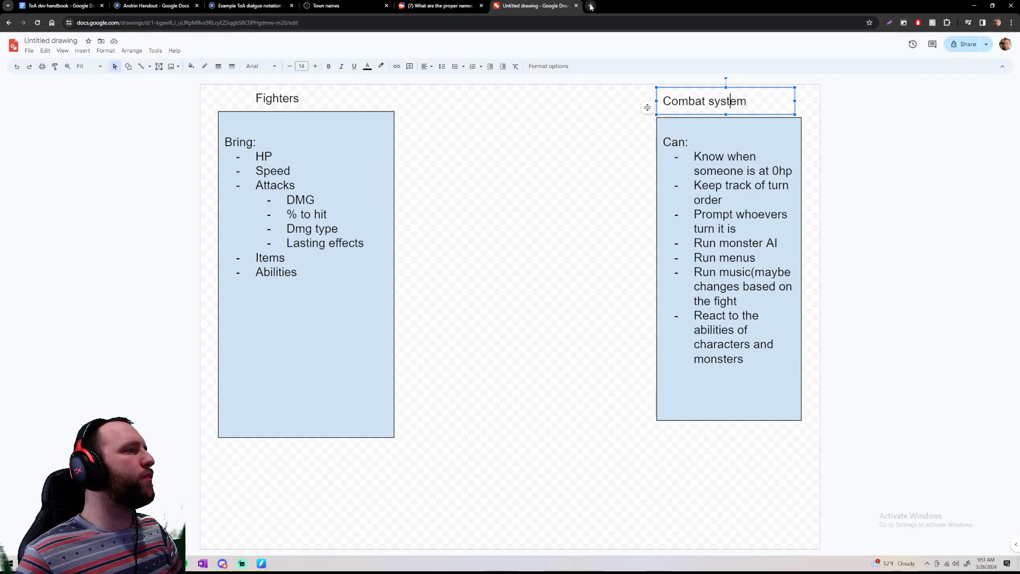
Switch to Google Docs, open the "Ephrin's Queen" document and go to its first page
left_click(42, 7)
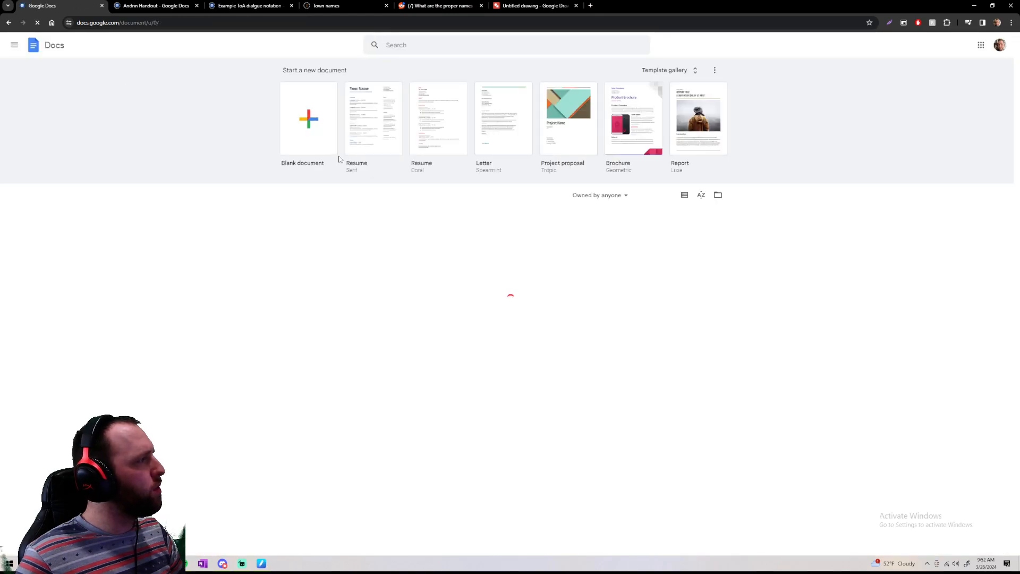
left_click(587, 260)
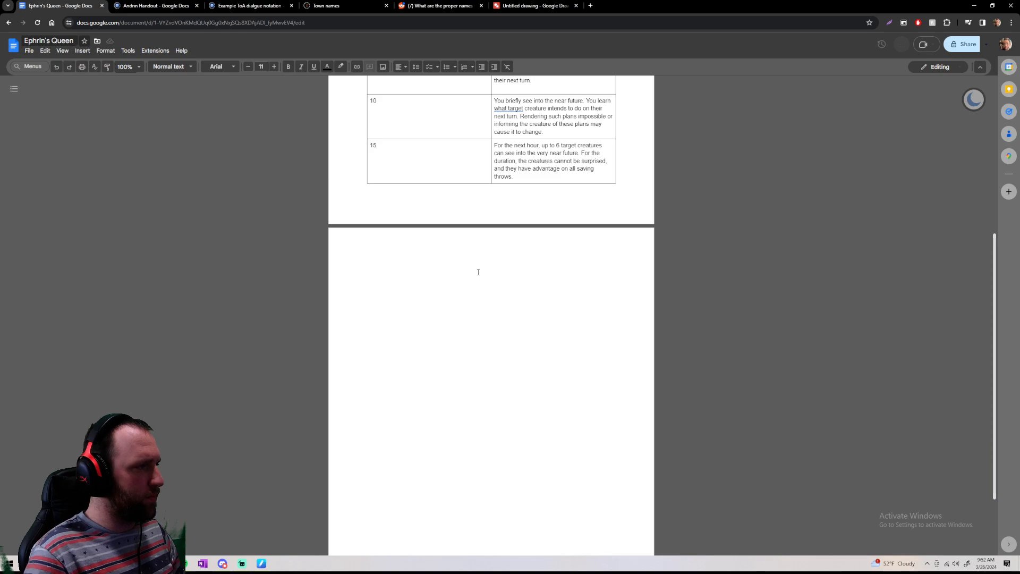
scroll(478, 271, "up", 5)
left_click(636, 402)
left_click(625, 473)
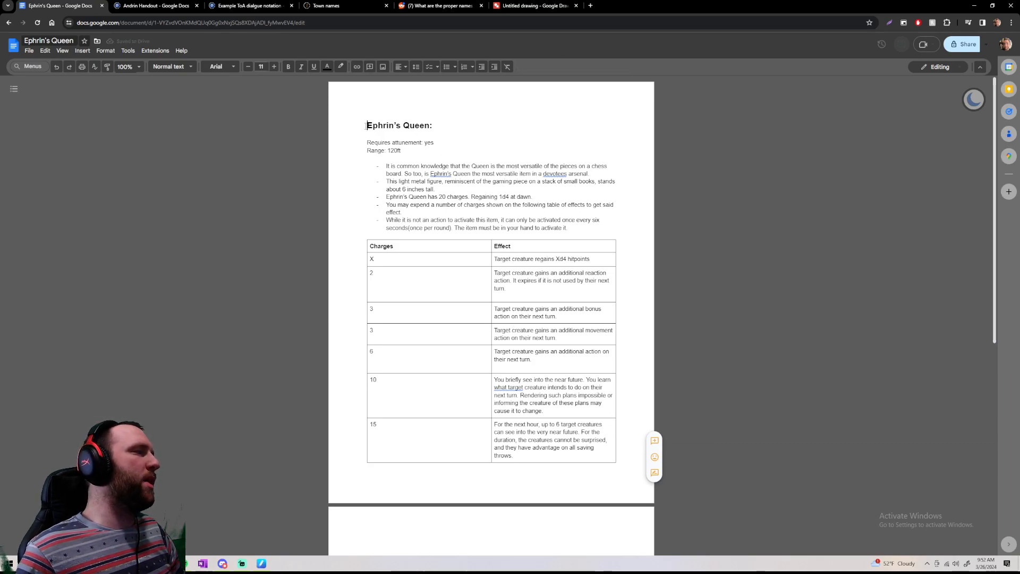
key("ctrl+a")
left_click(356, 107)
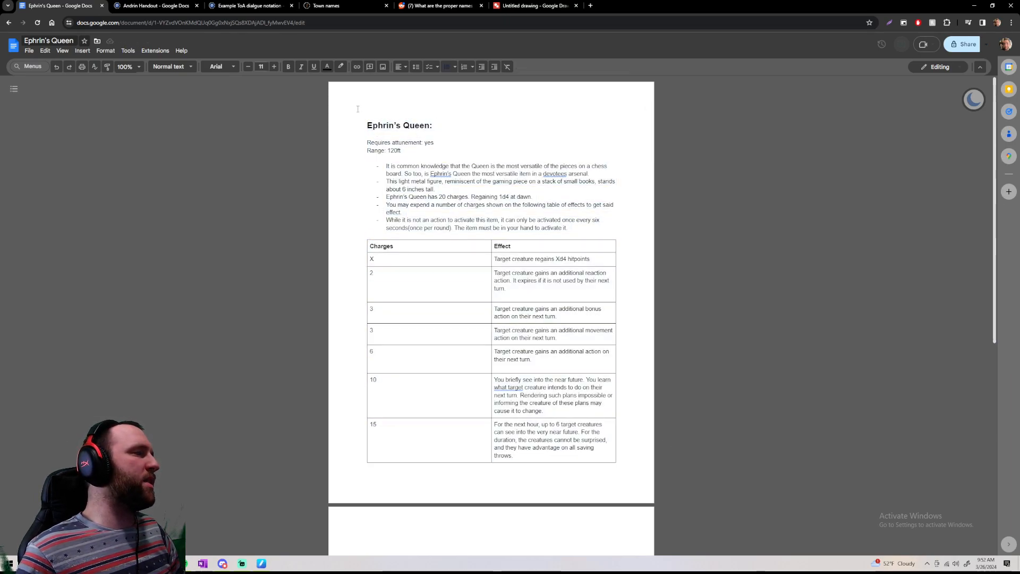
key("ctrl+a")
left_click(610, 429)
left_click_drag(616, 457, 613, 456)
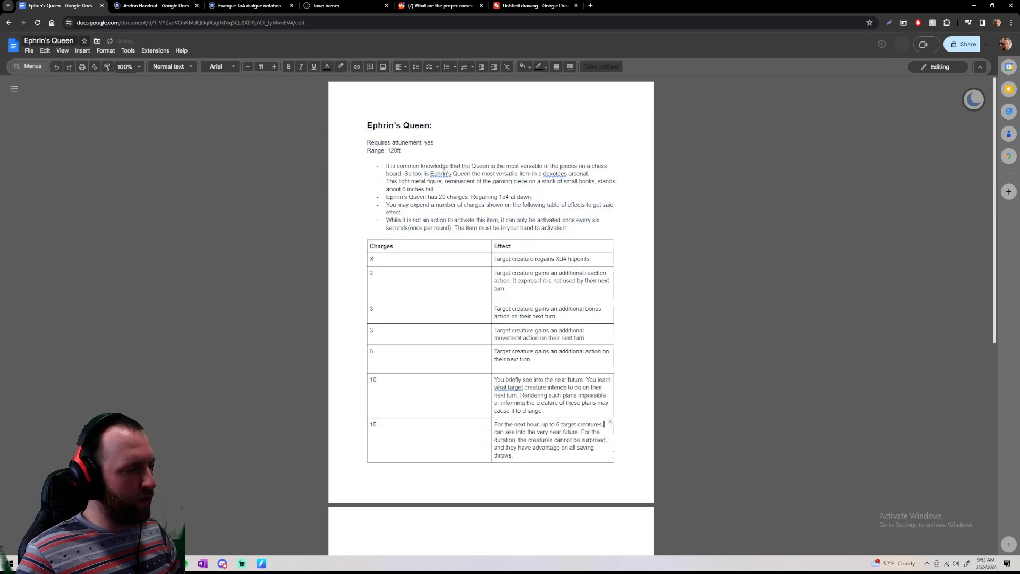
key("ctrl+z")
scroll(728, 371, "down", 7)
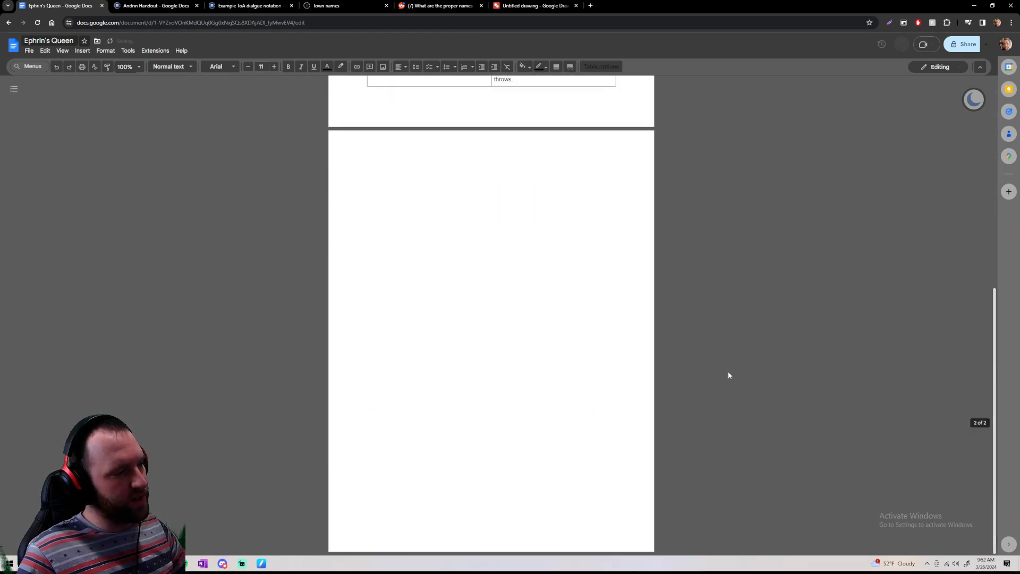
scroll(690, 355, "up", 7)
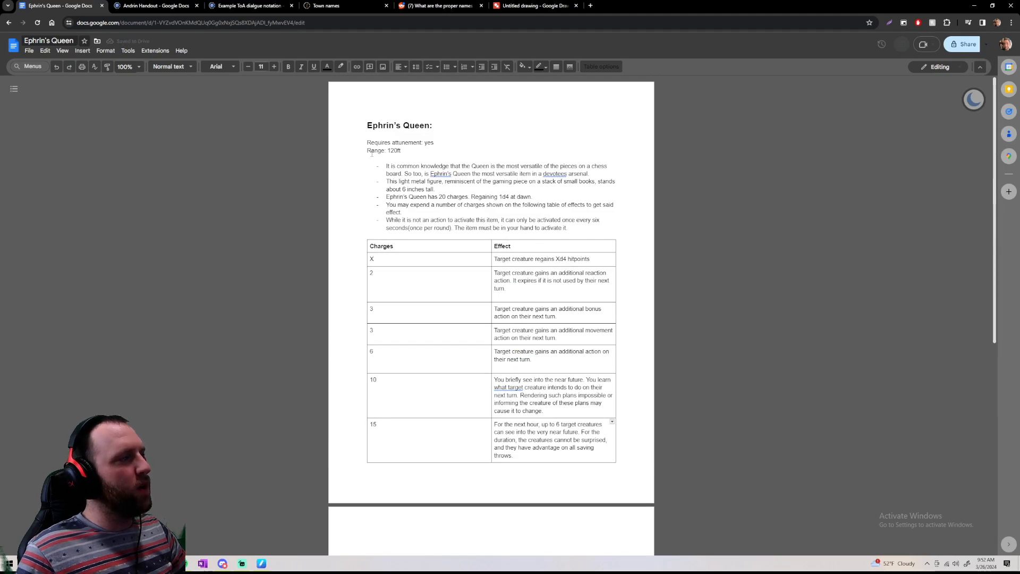
key("ctrl+a")
left_click(611, 401)
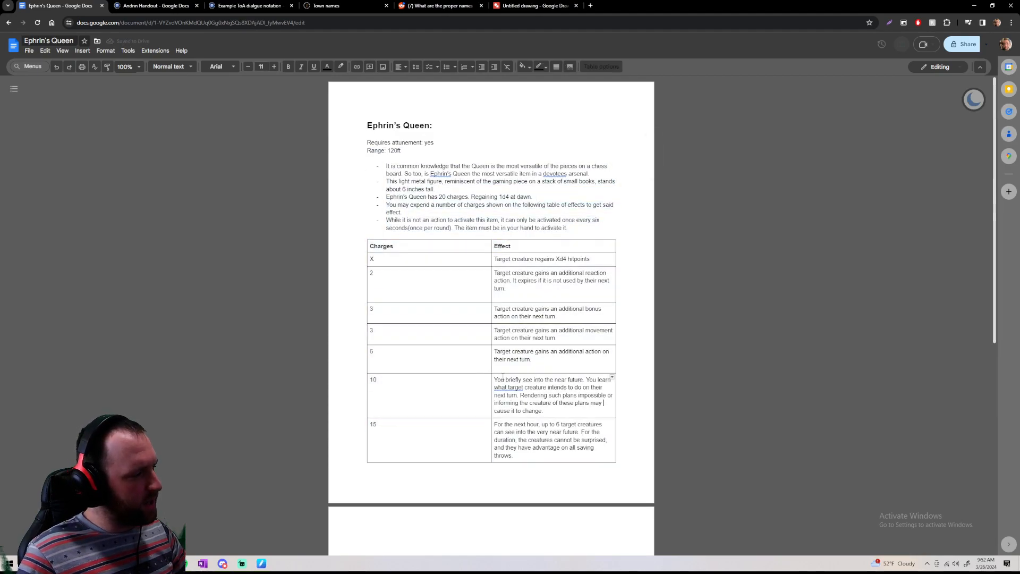
Highlight the effect text of the 10-charge row in the table and read it enlarged
left_click_drag(544, 411, 493, 373)
left_click_drag(549, 414, 495, 378)
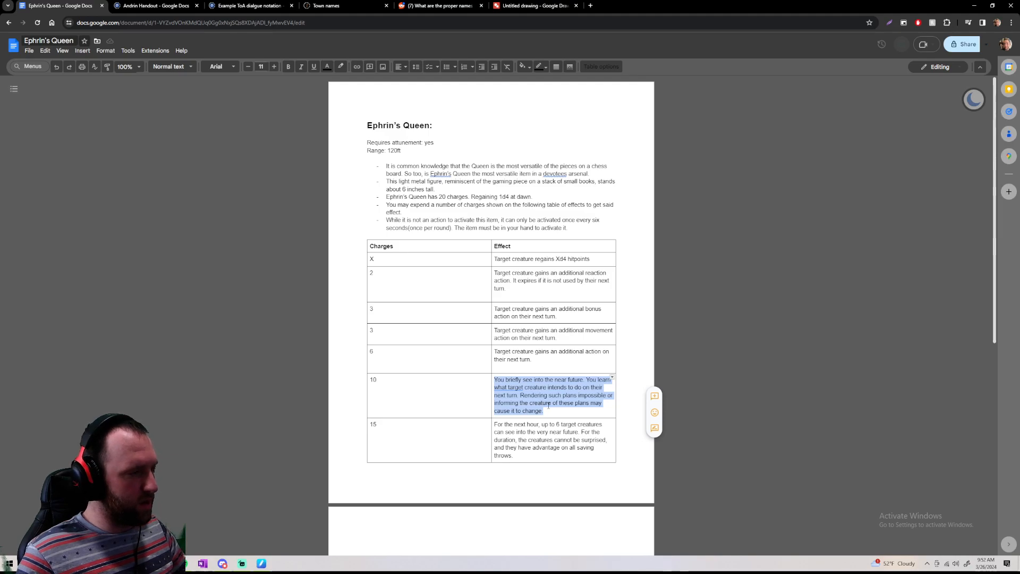
key("ctrl+plus")
key("ctrl+plus")
key("ctrl+plus")
key("ctrl+plus")
key("ctrl+plus")
key("ctrl+plus")
key("ctrl+plus")
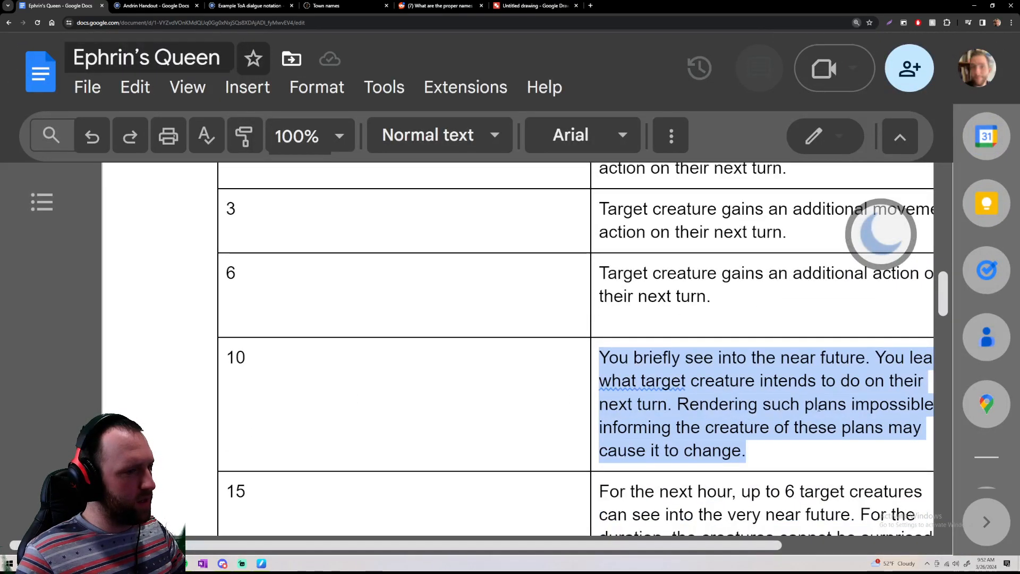
left_click_drag(721, 545, 811, 545)
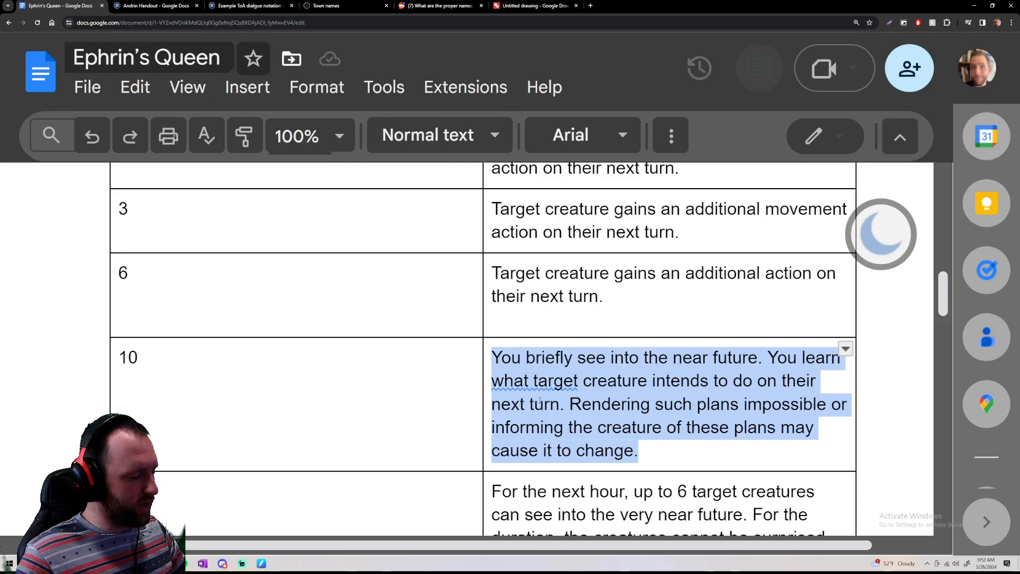
key("ctrl+minus")
key("ctrl+minus")
key("ctrl+minus")
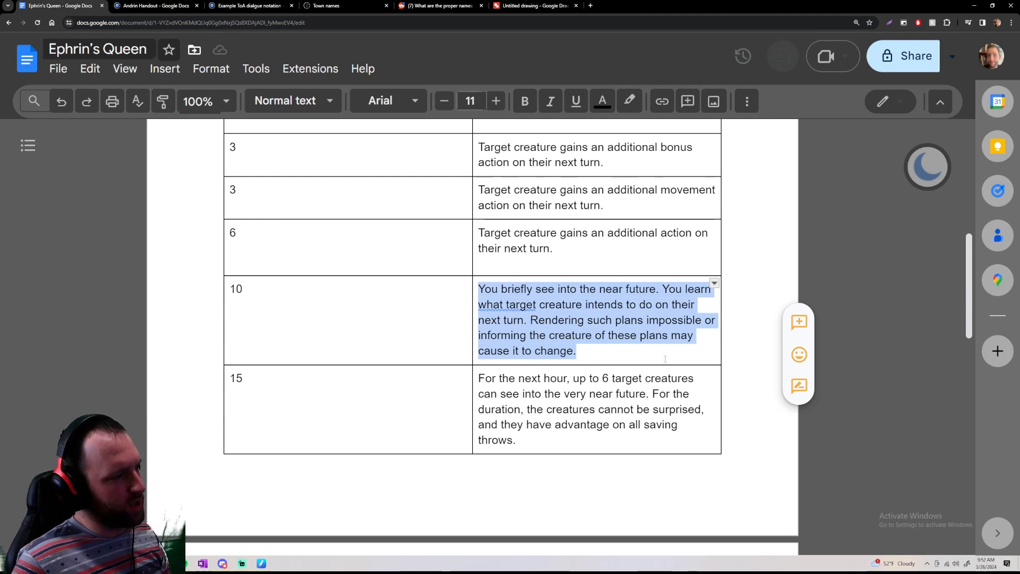
left_click(601, 321)
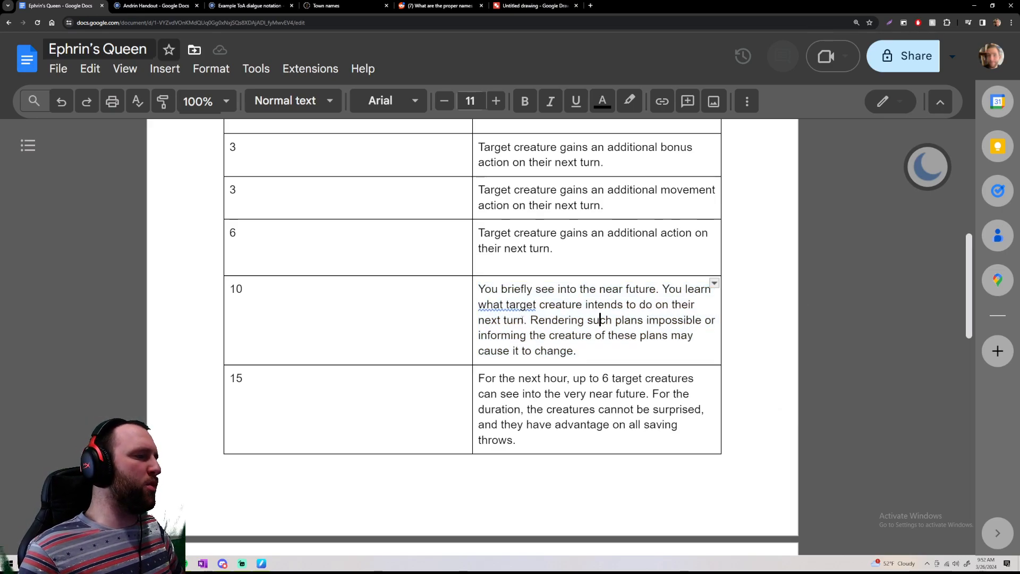
Highlight the 10-charge effect text in the table again and reread how the target creature's plans may change
mouse_move(529, 320)
left_mouse_down()
mouse_move(576, 351)
mouse_move(532, 320)
left_mouse_up()
left_click(579, 351)
left_click(537, 320)
left_click_drag(478, 289, 589, 352)
left_click(590, 352)
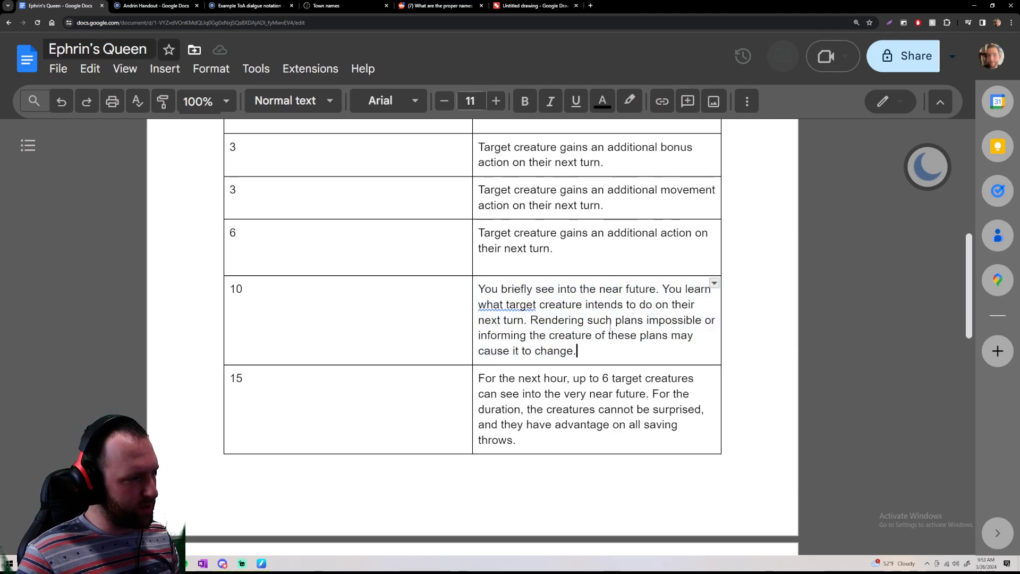
Compare the 6-charge effect with the 10-charge effect by highlighting each text in the table
scroll(614, 326, "up", 3)
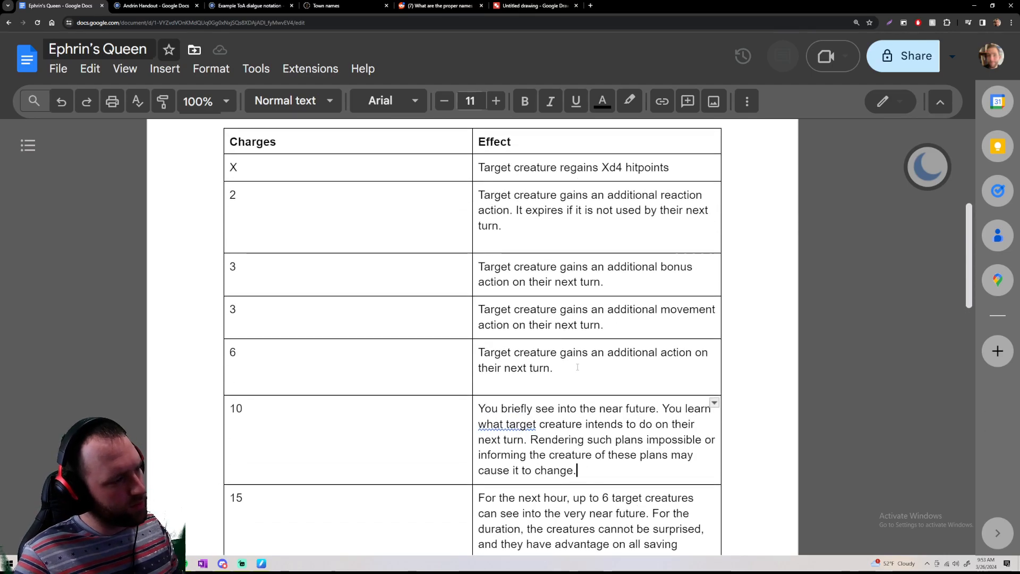
left_click_drag(553, 367, 476, 355)
left_click(585, 362)
left_click_drag(578, 472, 477, 409)
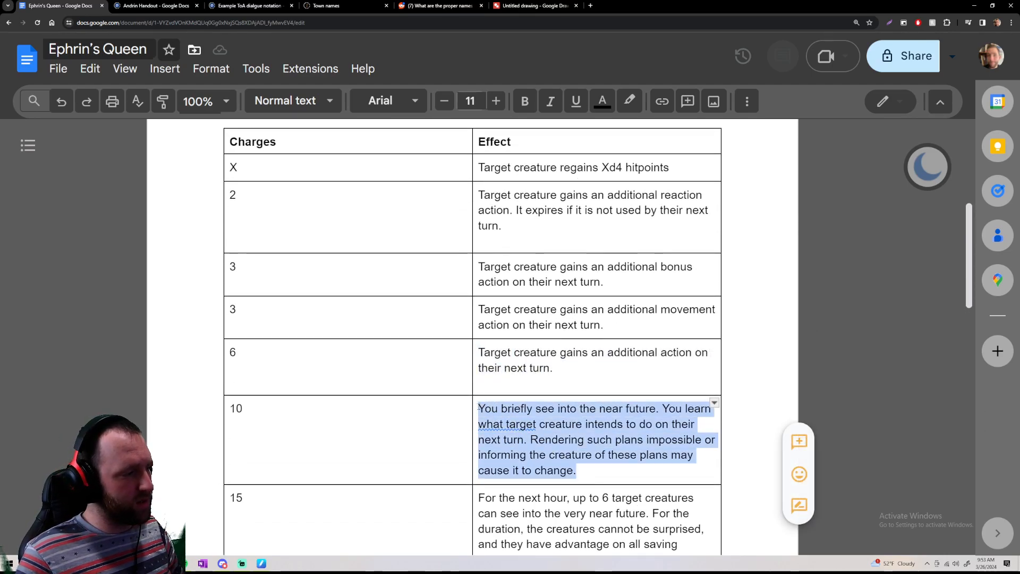
left_click(554, 372)
left_click_drag(555, 367, 481, 353)
left_click(487, 353)
left_click_drag(574, 353, 478, 353)
left_click(561, 369)
left_click(560, 371)
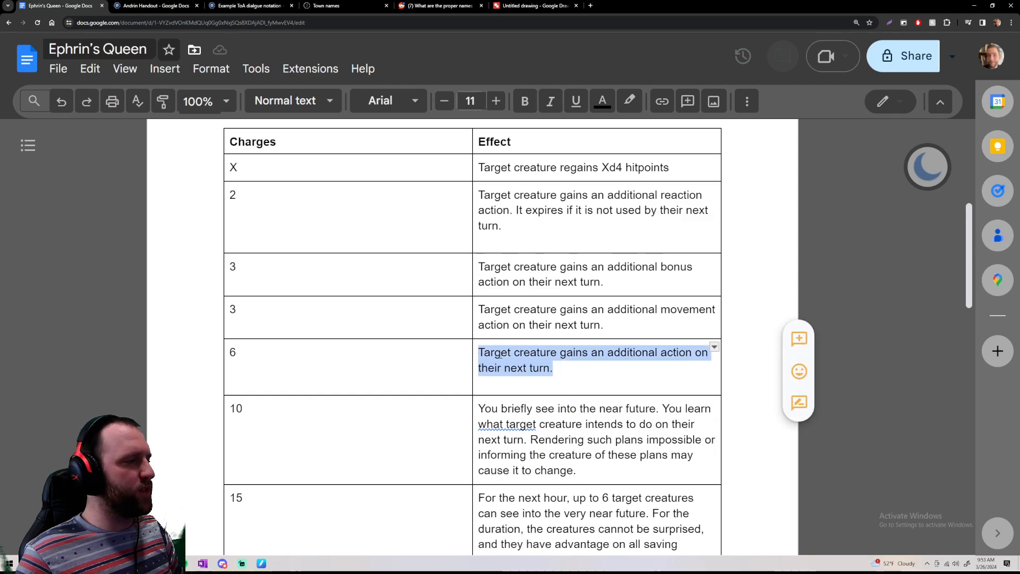
left_click(573, 369)
Look over the item's description and charges table, reset the page zoom to 100%, and switch to the untitled Google Drawings file
scroll(573, 369, "up", 6)
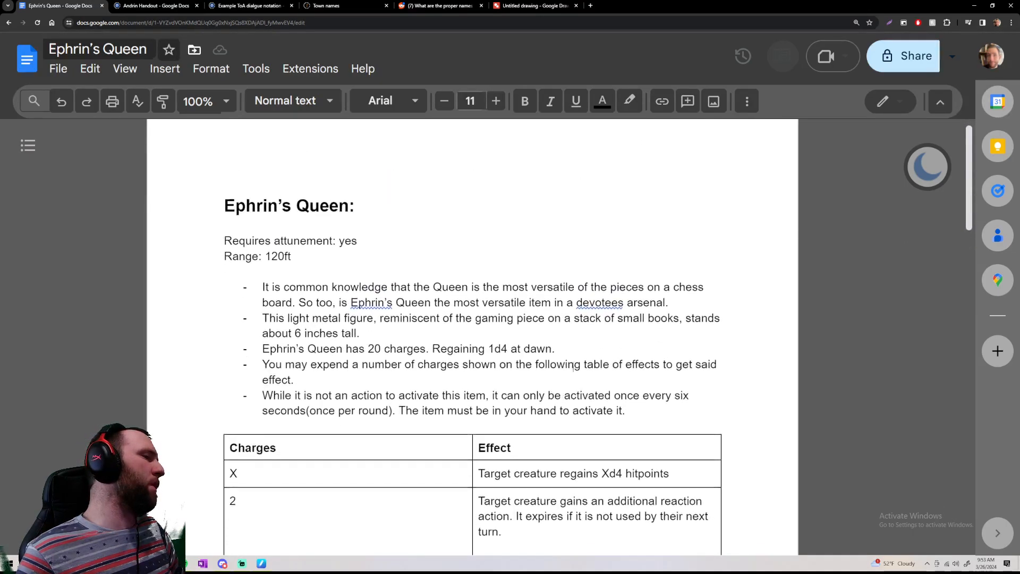
scroll(573, 370, "down", 8)
scroll(573, 370, "up", 9)
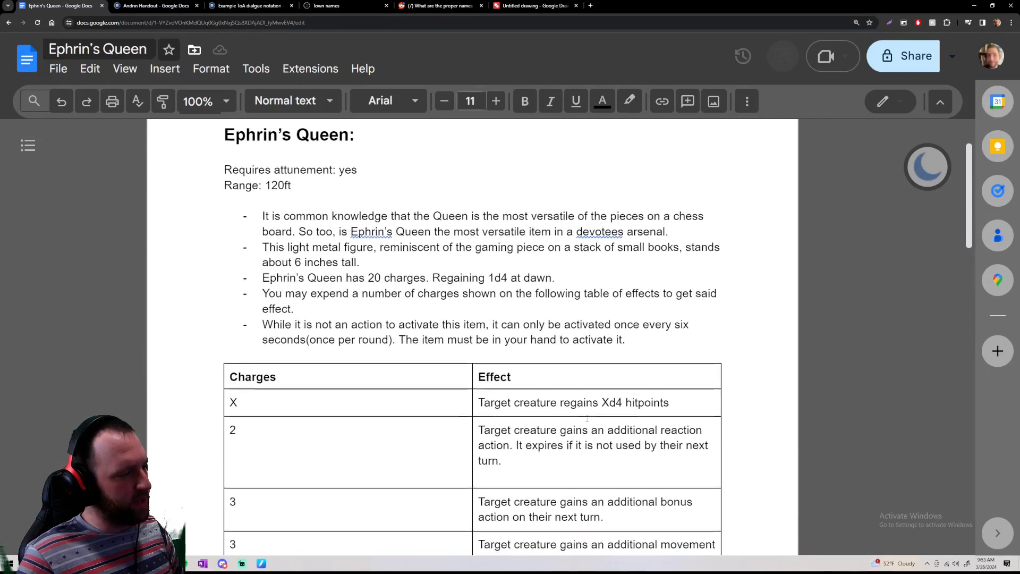
scroll(586, 422, "down", 8)
key("ctrl+minus")
key("ctrl+minus")
key("ctrl+minus")
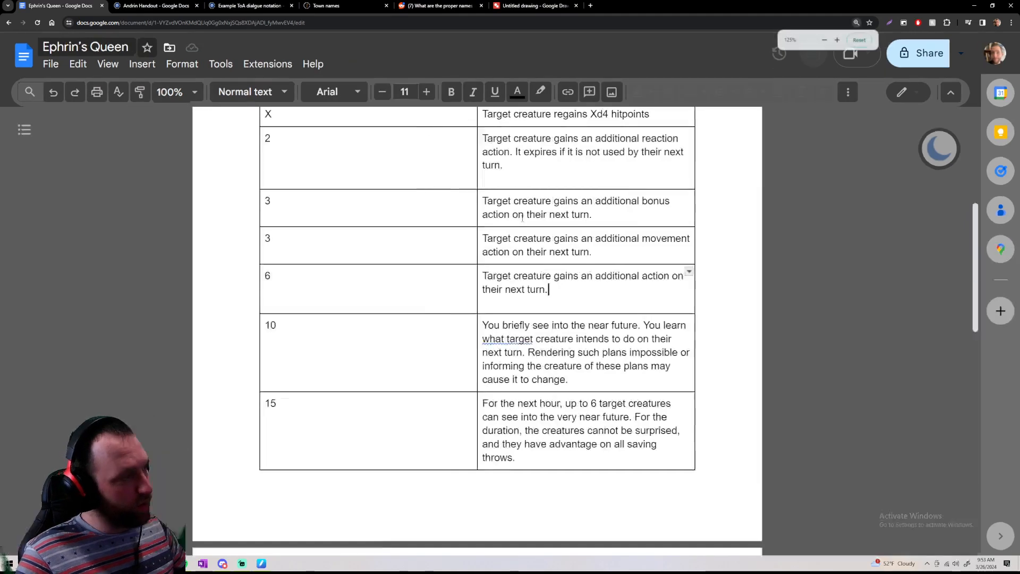
key("ctrl+minus")
key("ctrl+minus")
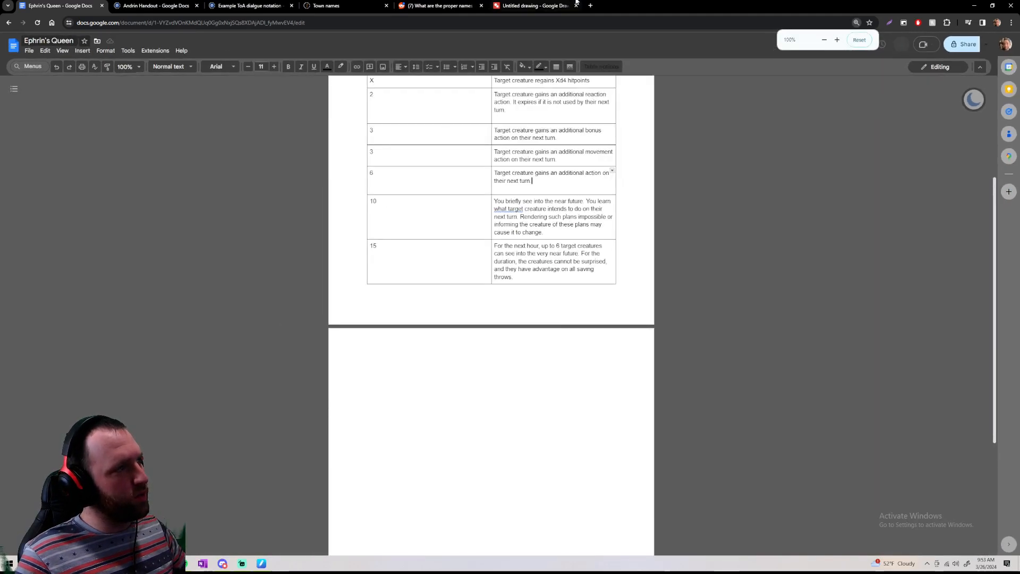
left_click(547, 8)
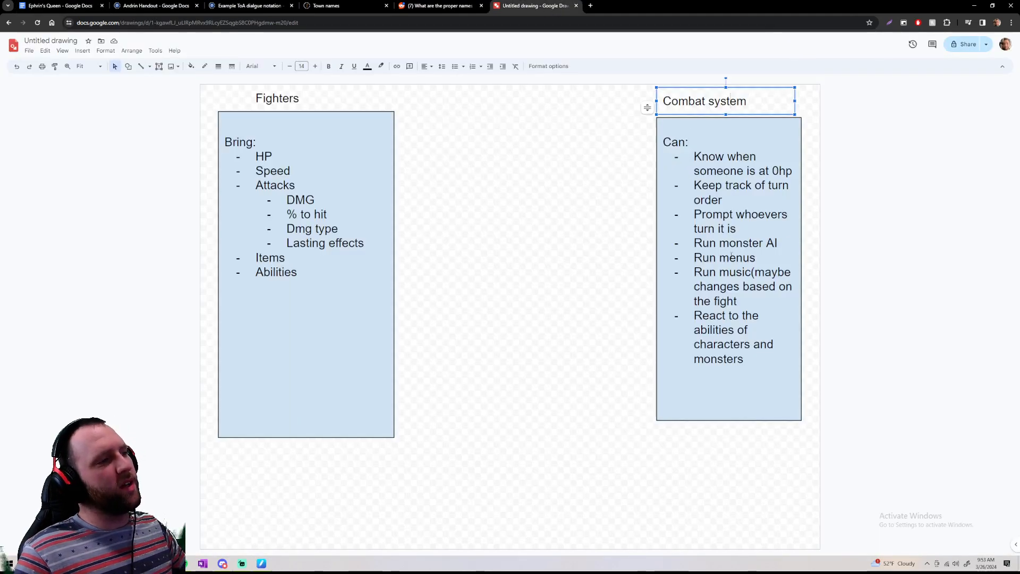
Narrow the "Bring" and "Can" list text boxes so each ends at the right edge of its blue rectangle
left_click(308, 276)
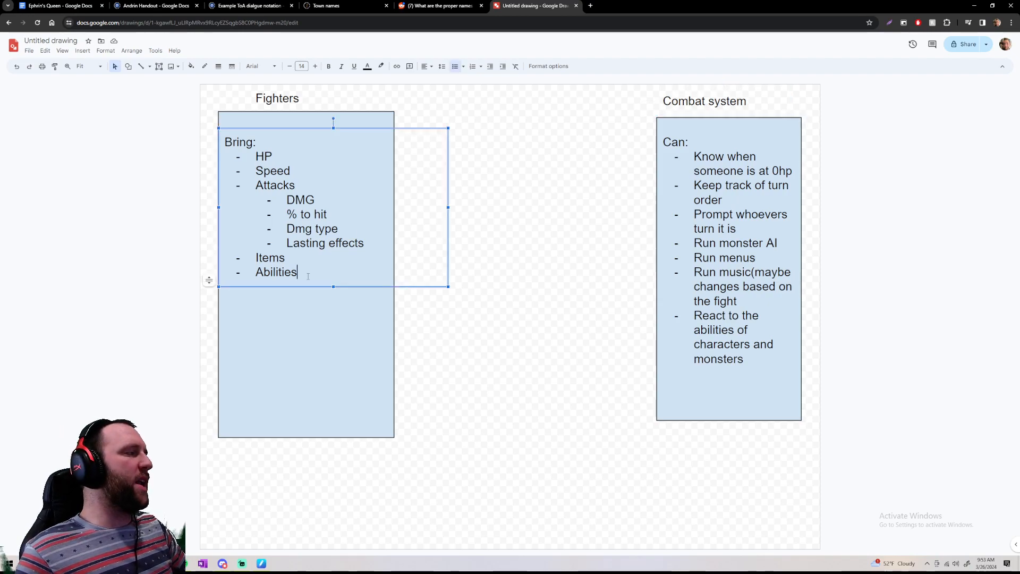
mouse_move(448, 206)
left_mouse_down()
mouse_move(398, 214)
mouse_move(448, 207)
left_mouse_up()
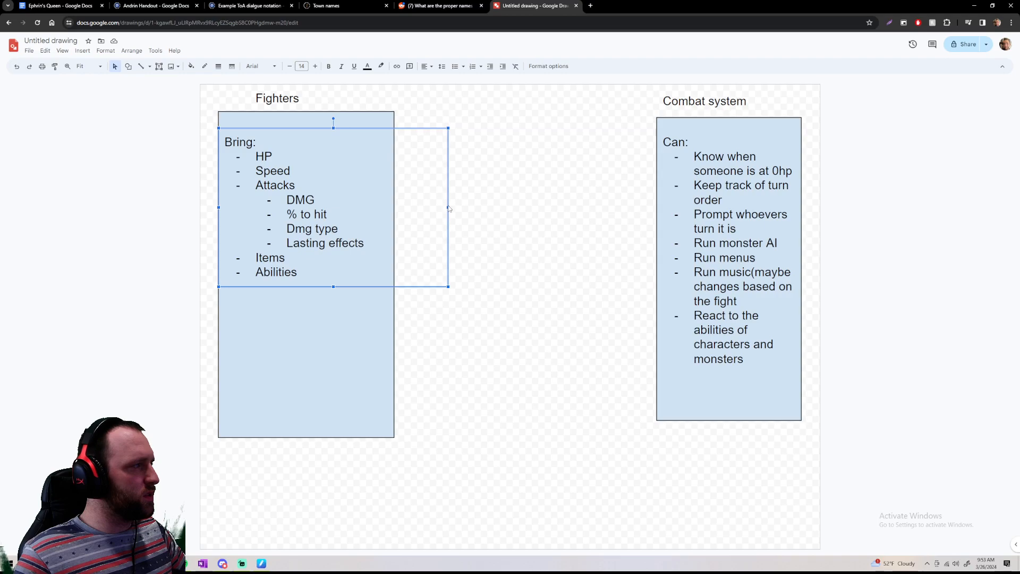
left_click(479, 244)
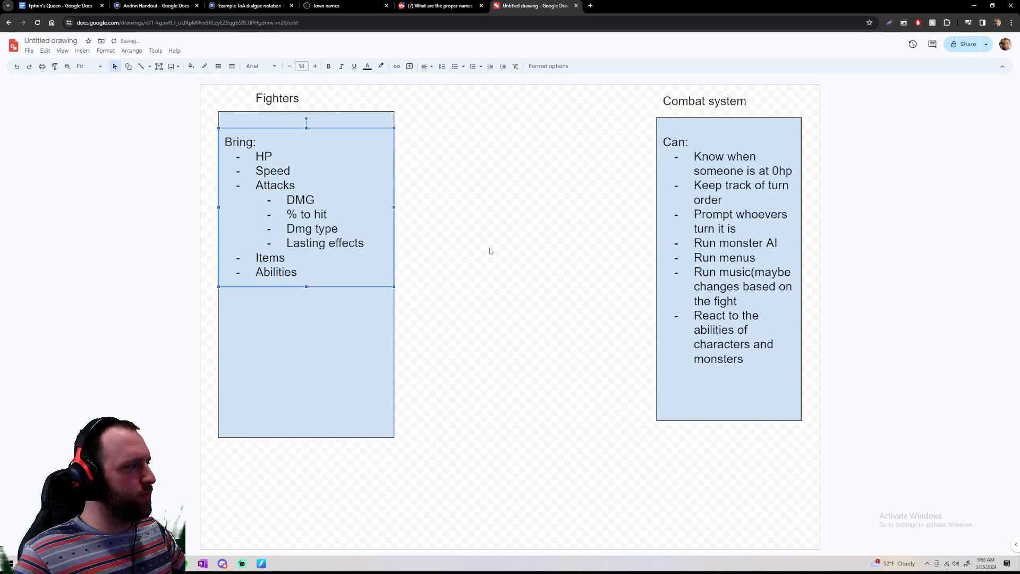
left_click(771, 249)
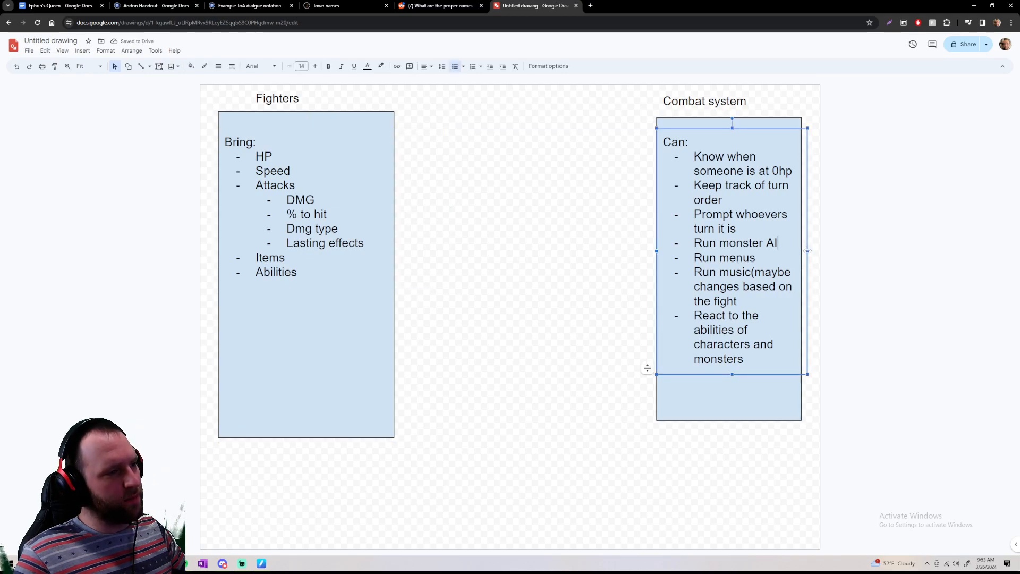
left_click_drag(796, 251, 800, 251)
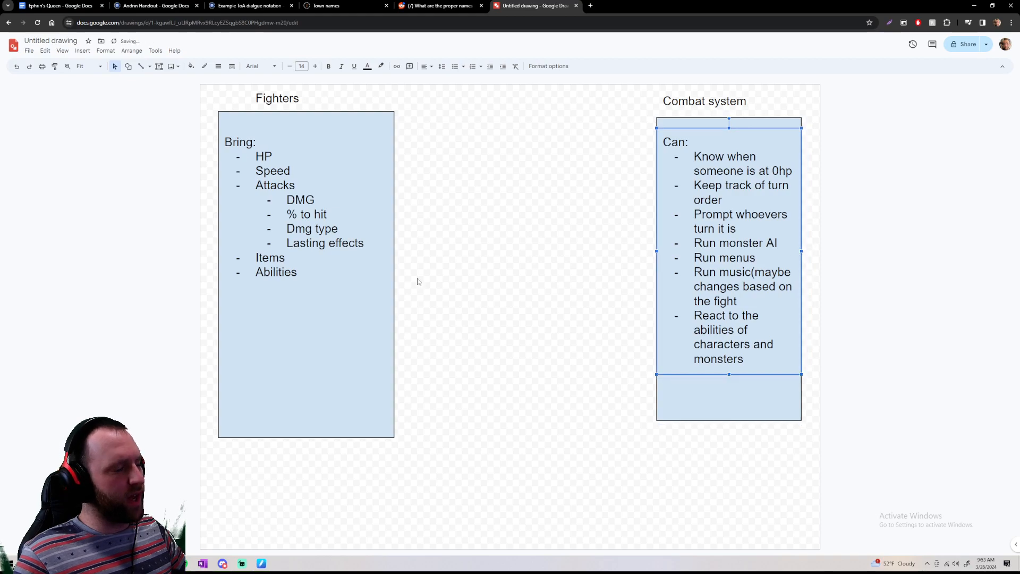
Highlight the bullets under "Can" and review them against the fighters' Abilities item
left_click(344, 307)
left_click(310, 278)
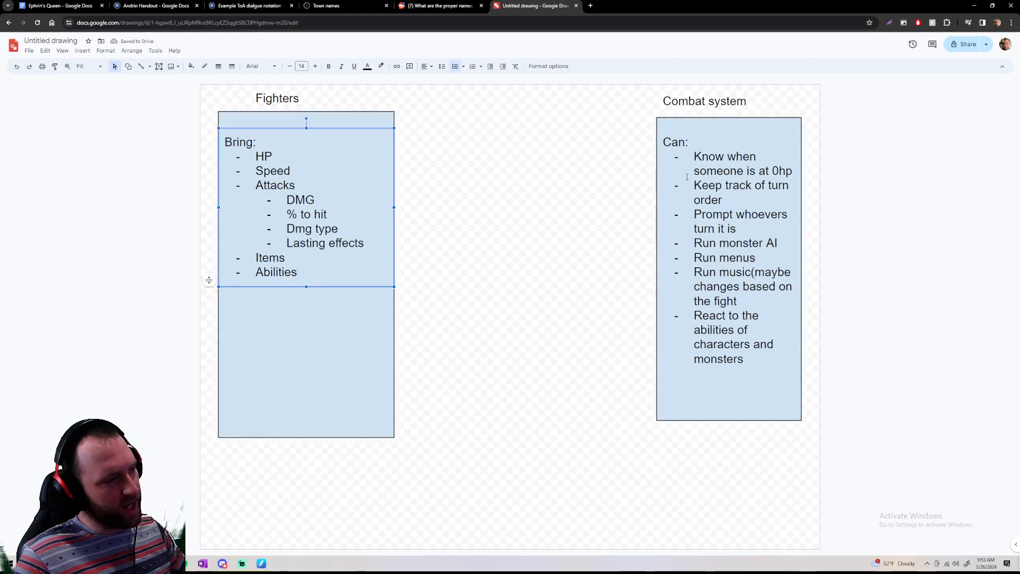
left_click_drag(693, 156, 782, 416)
left_click(782, 411)
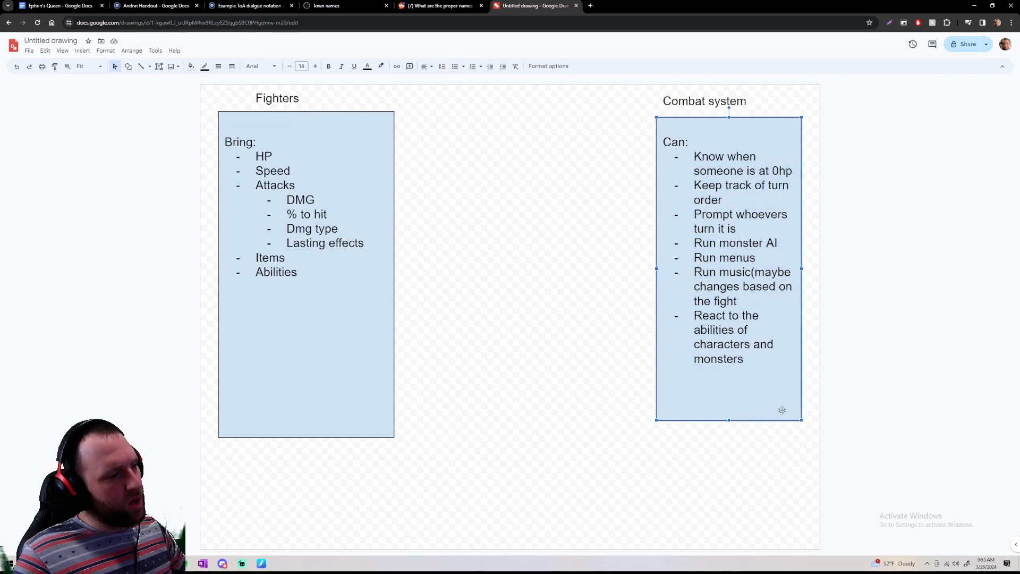
left_click_drag(693, 156, 772, 364)
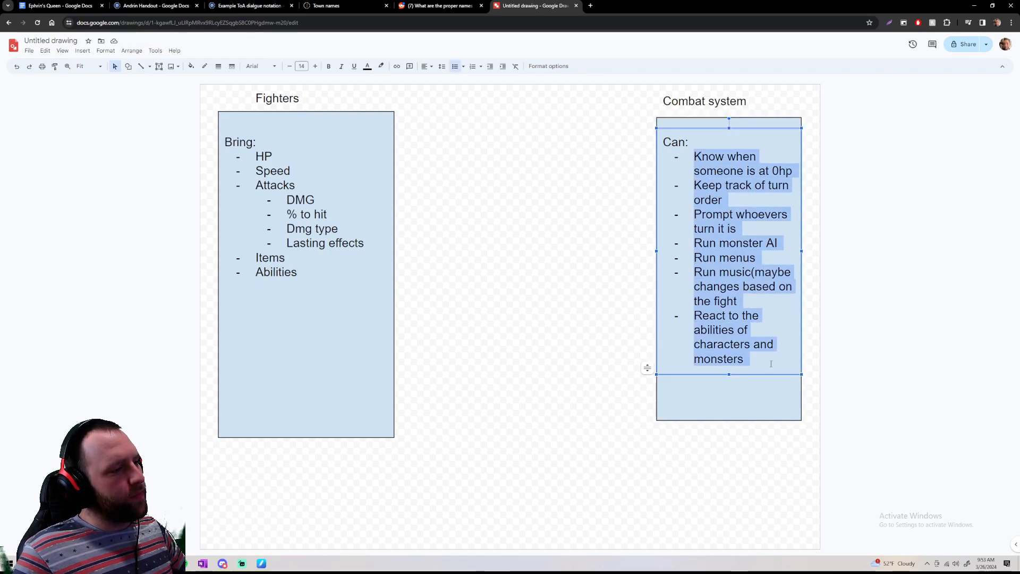
key("Right")
left_click(316, 281)
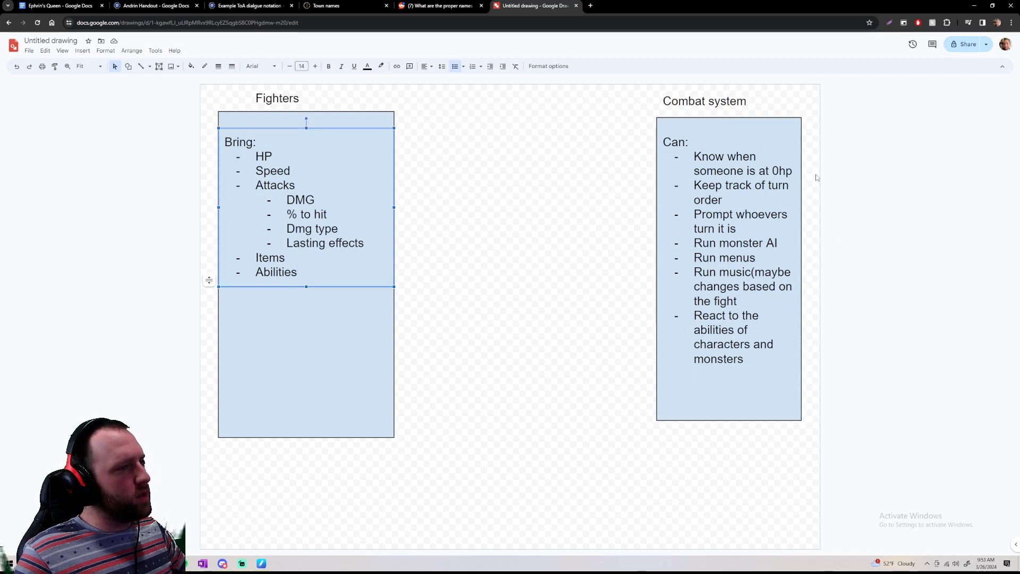
Insert the bullet "Needs to remove from turn order anyone who is at 0." below the 0hp bullet in the Combat system list
left_click(792, 171)
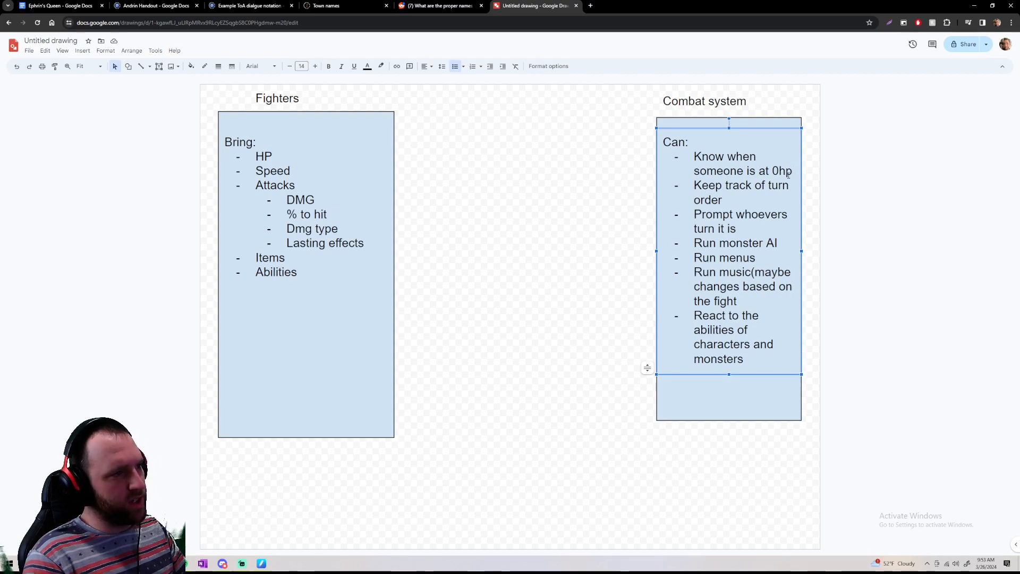
key("Return")
type("Needs to rin death")
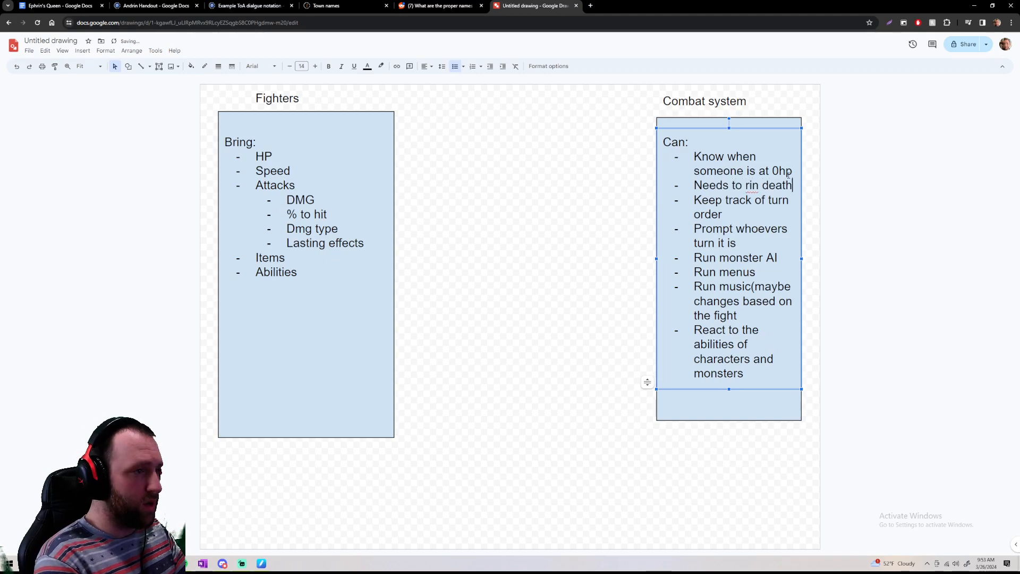
key("BackSpace")
key("BackSpace")
key("BackSpace")
key("BackSpace")
key("BackSpace")
key("BackSpace")
key("BackSpace")
key("BackSpace")
key("BackSpace")
type("emove ")
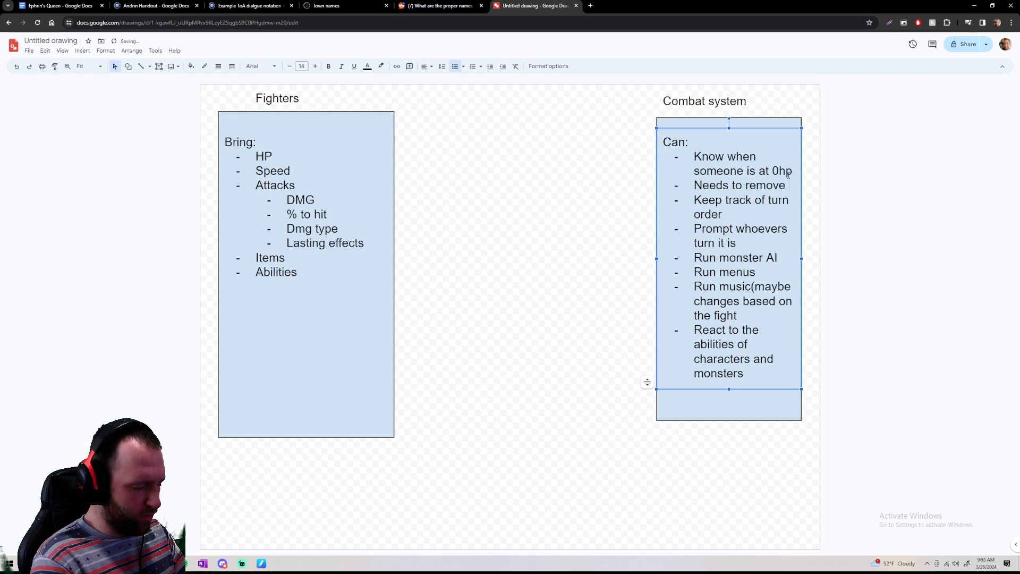
type("from turn order anyone who")
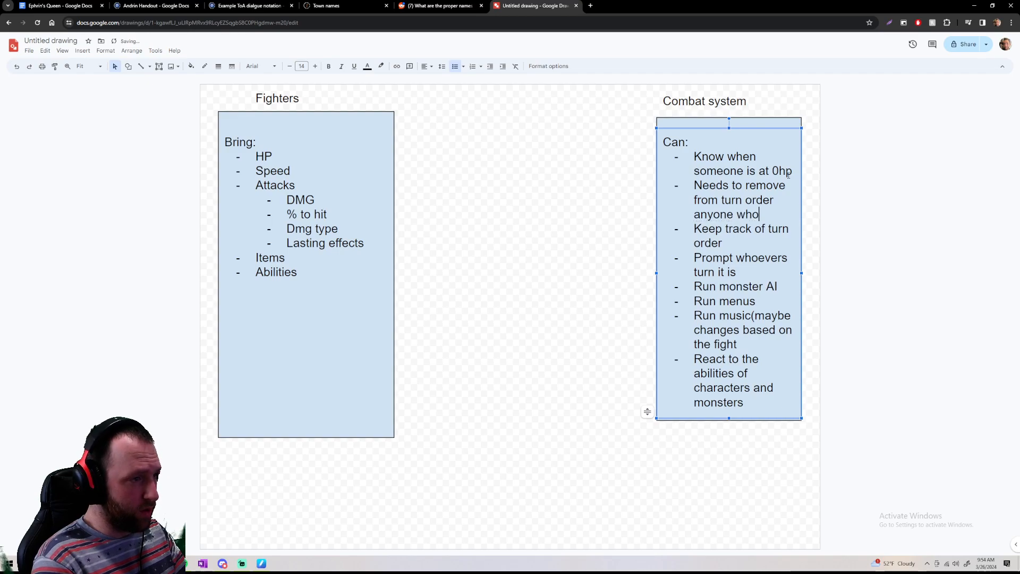
type(" is at")
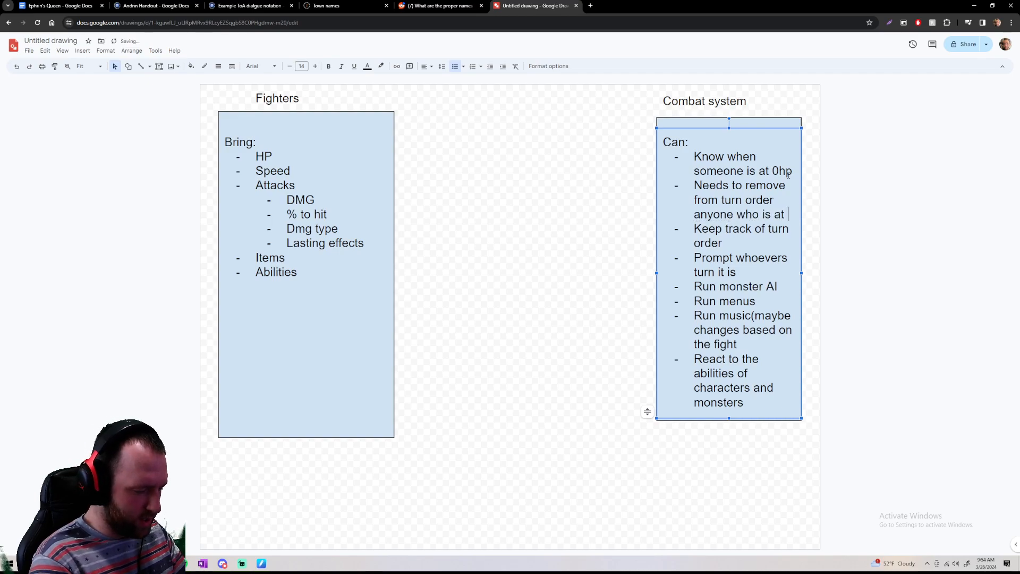
type(" 0.")
Add the bullet "Run animations for items, spells, attacks, damage, and dying." below the turn-order removal bullet
key("Return")
type("Run animations")
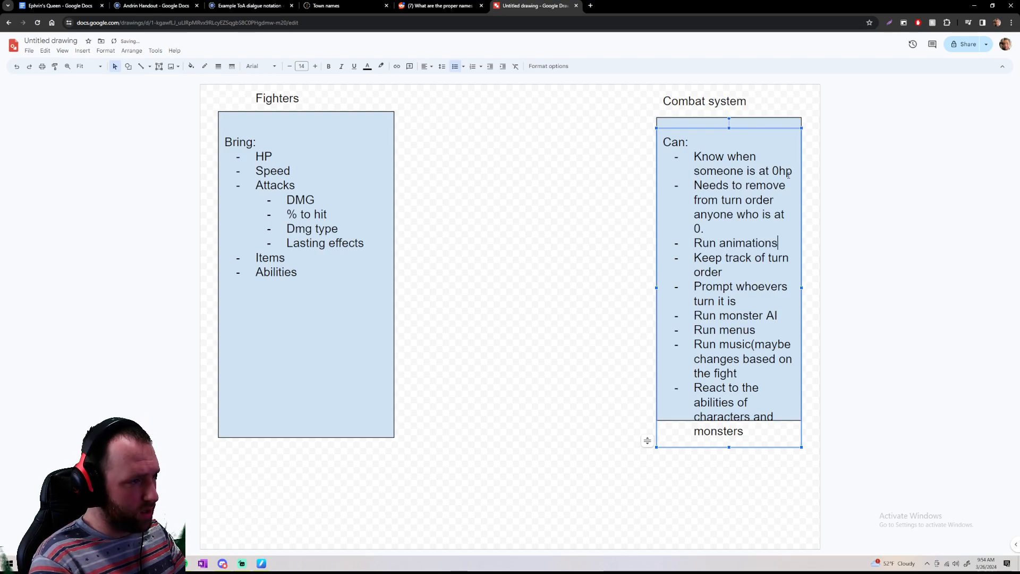
type(" for it")
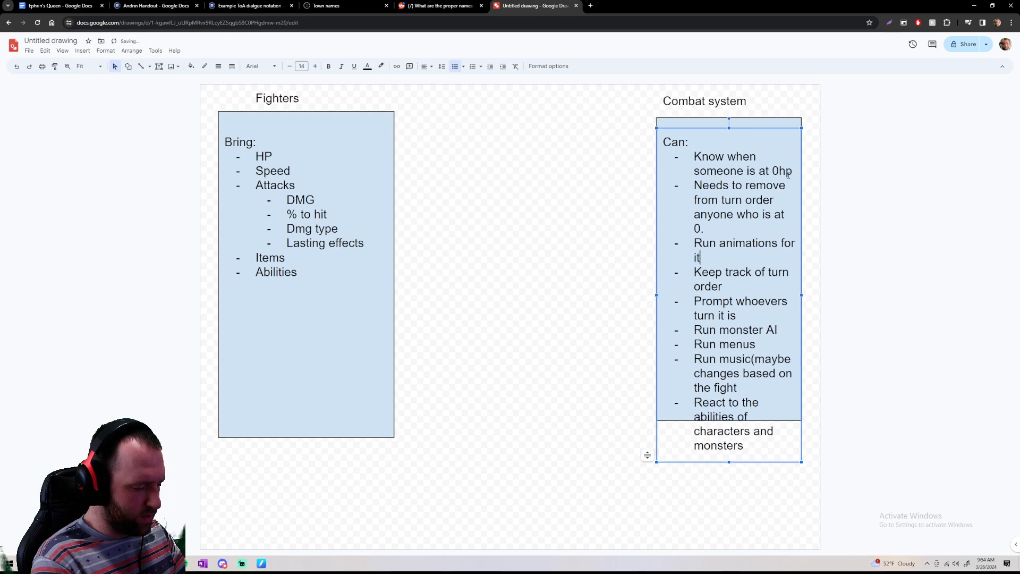
type("ems, spells, attacks, d")
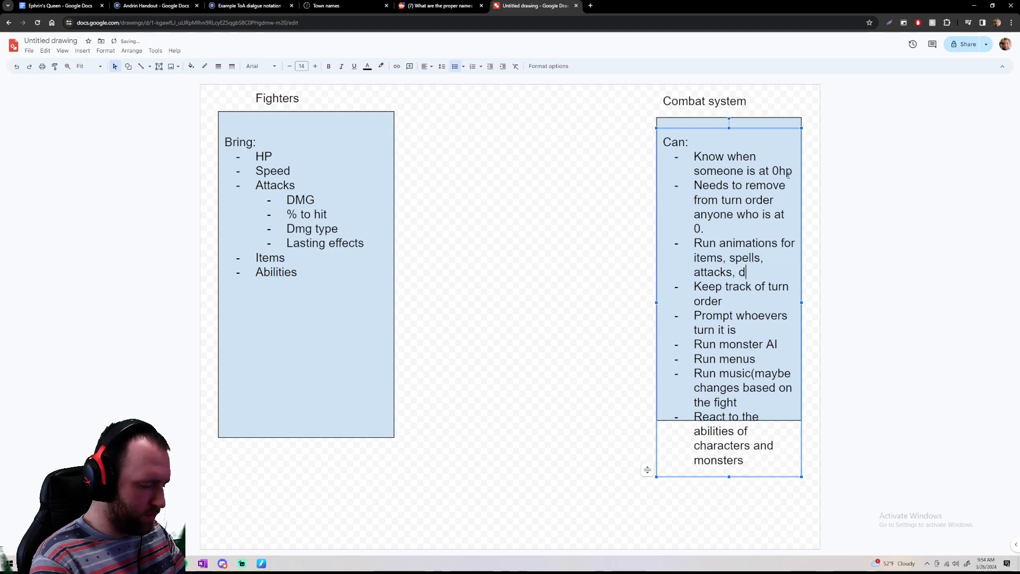
type("amage, and dying.")
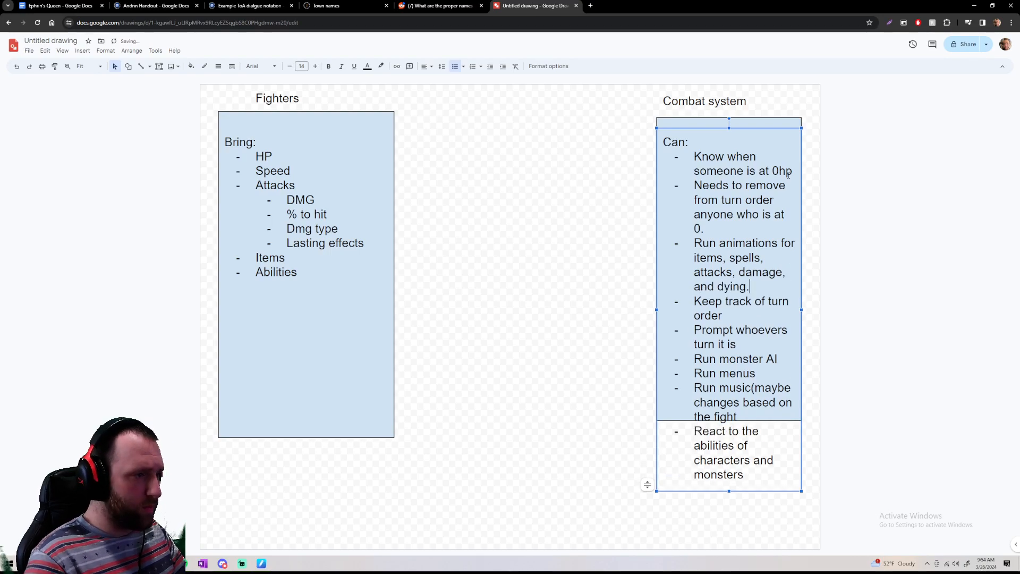
Reduce the font size of the whole Combat system list to 10
left_click_drag(675, 136, 749, 476)
left_click(289, 67)
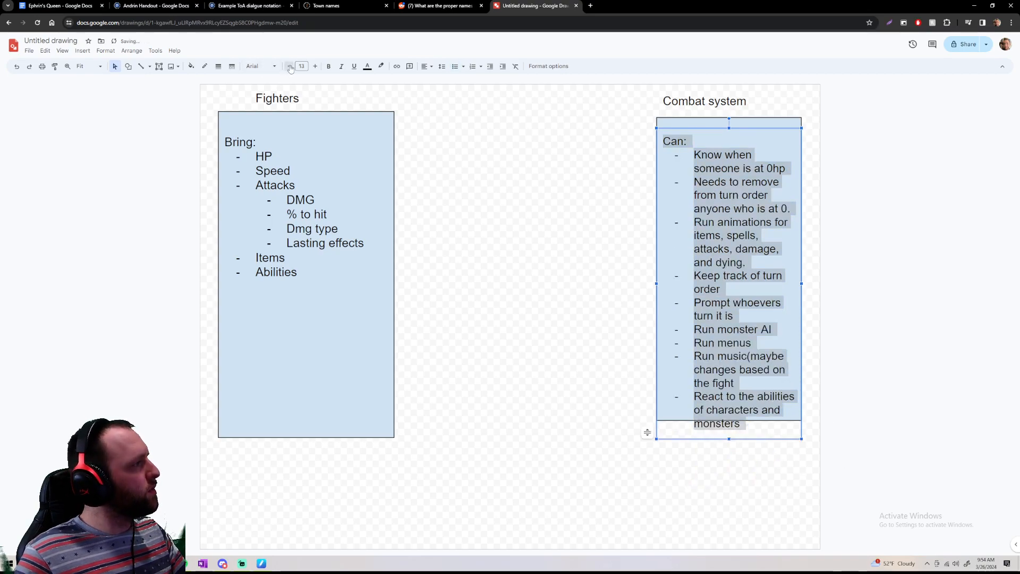
left_click(289, 66)
left_click(290, 67)
left_click(290, 67)
Reduce the font size of the whole Fighters list to 10
left_click(286, 228)
left_click_drag(318, 275, 237, 135)
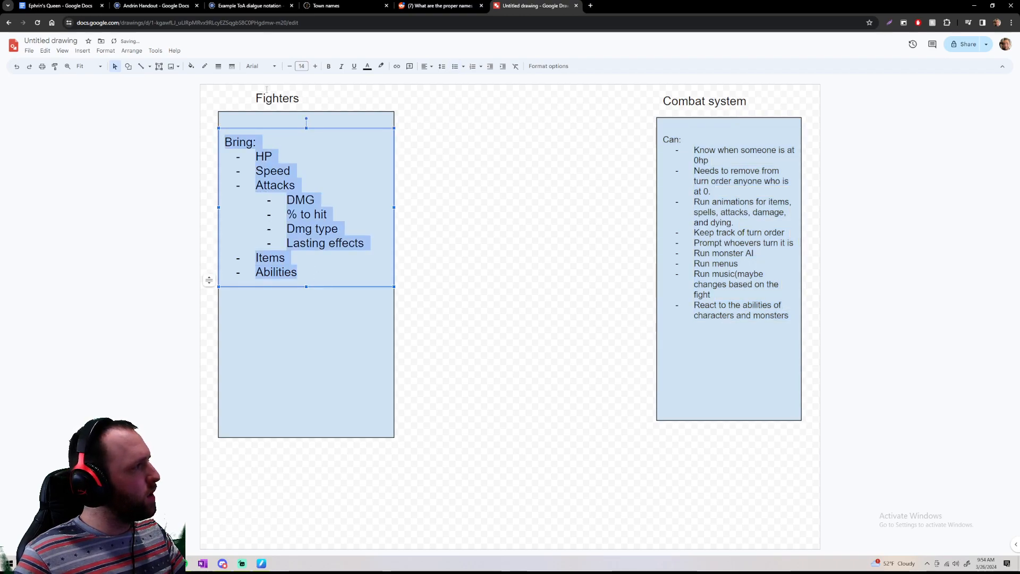
left_click(289, 66)
left_click(289, 67)
left_click(289, 67)
left_click(290, 67)
left_click(306, 251)
left_click(288, 226)
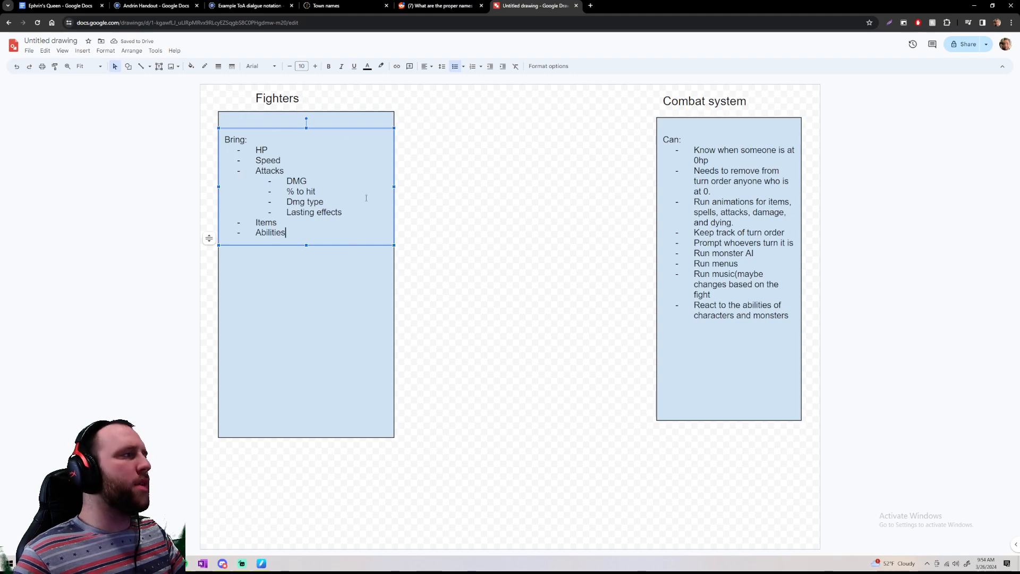
Add the indented sub-bullets "Spells" and "Special actions" under Abilities in the Fighters list
key("Return")
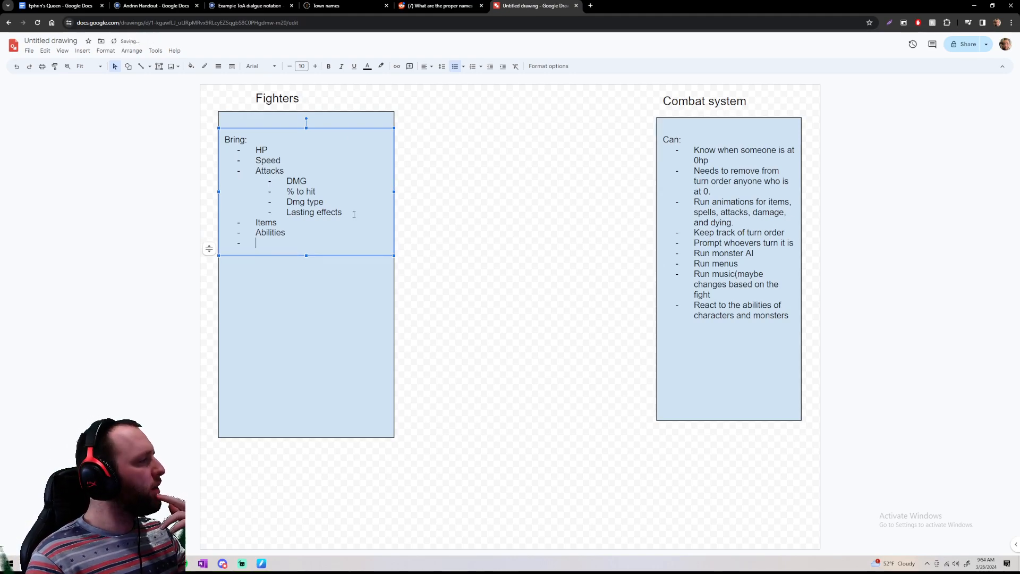
type("S")
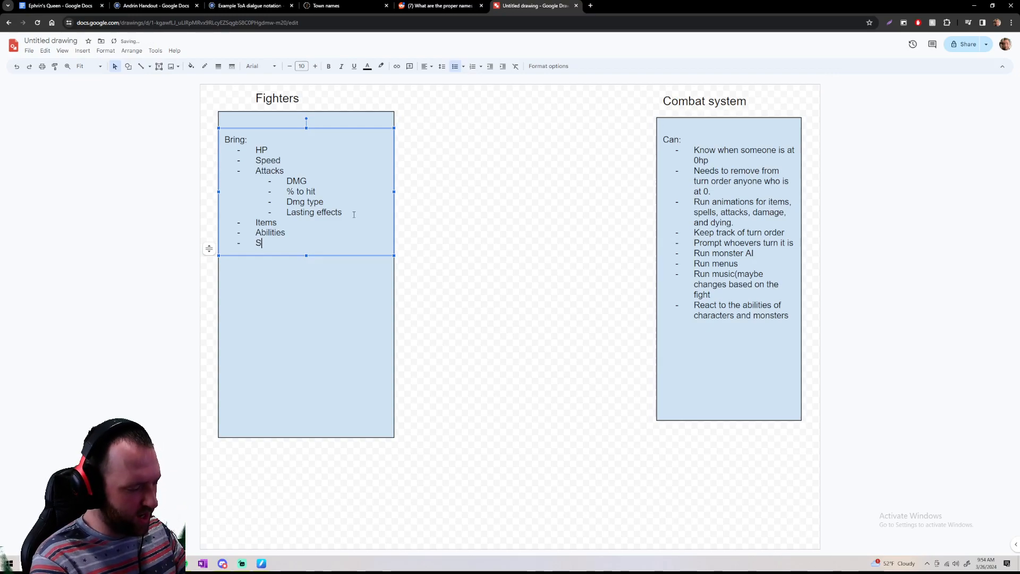
key("BackSpace")
key("BackSpace")
key("BackSpace")
key("Return")
key("Tab")
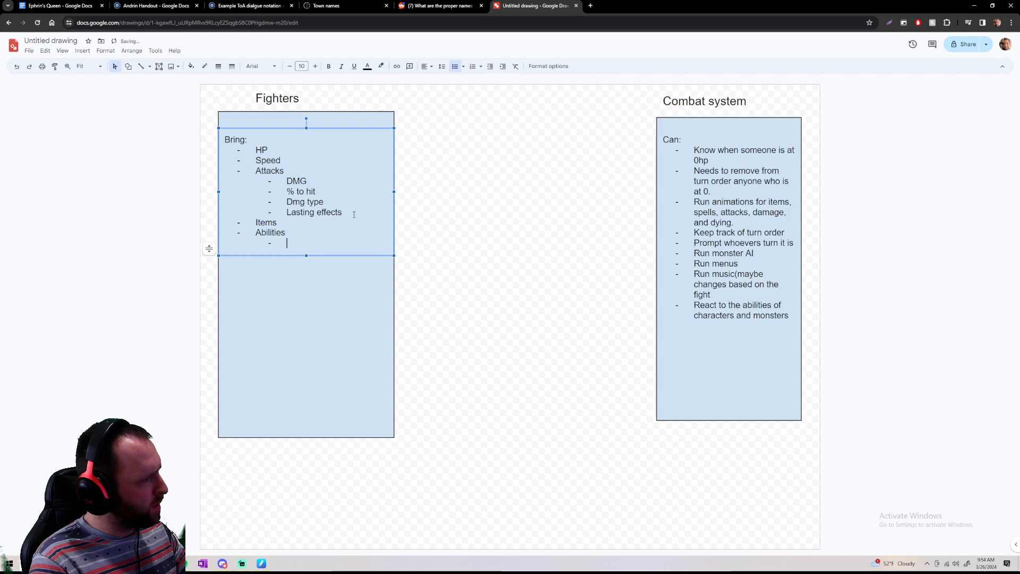
type("Spells")
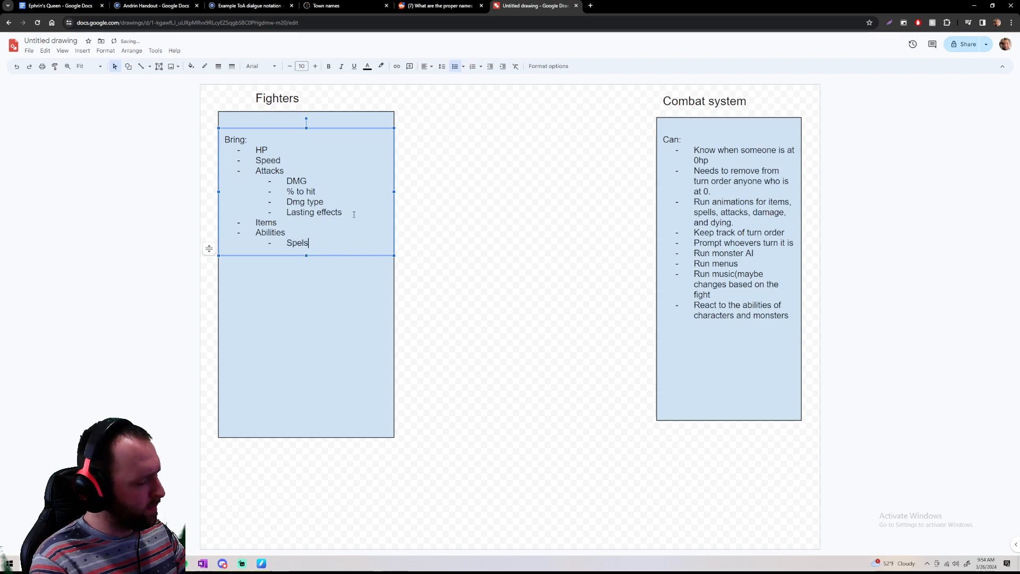
key("Return")
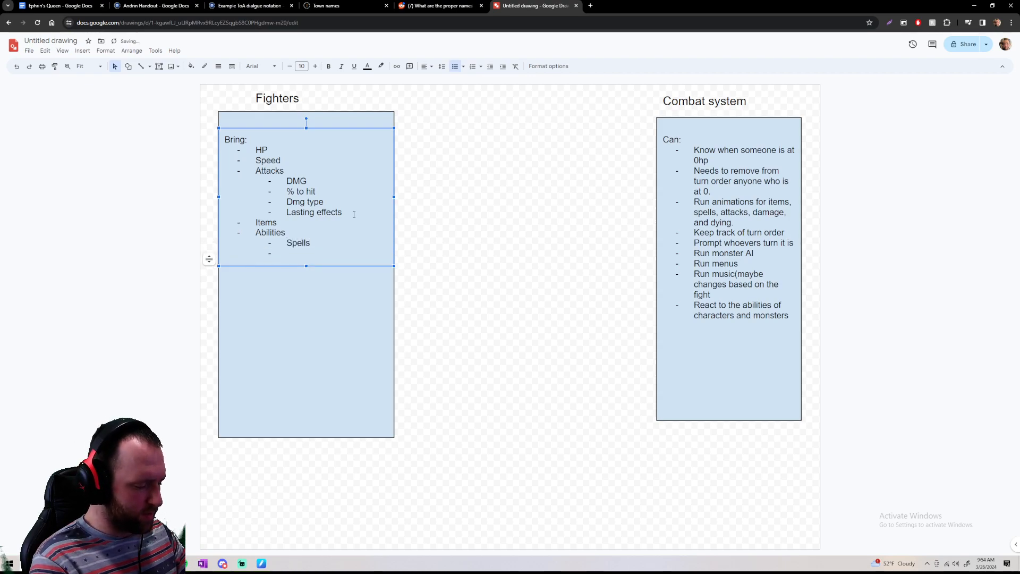
type("Special ")
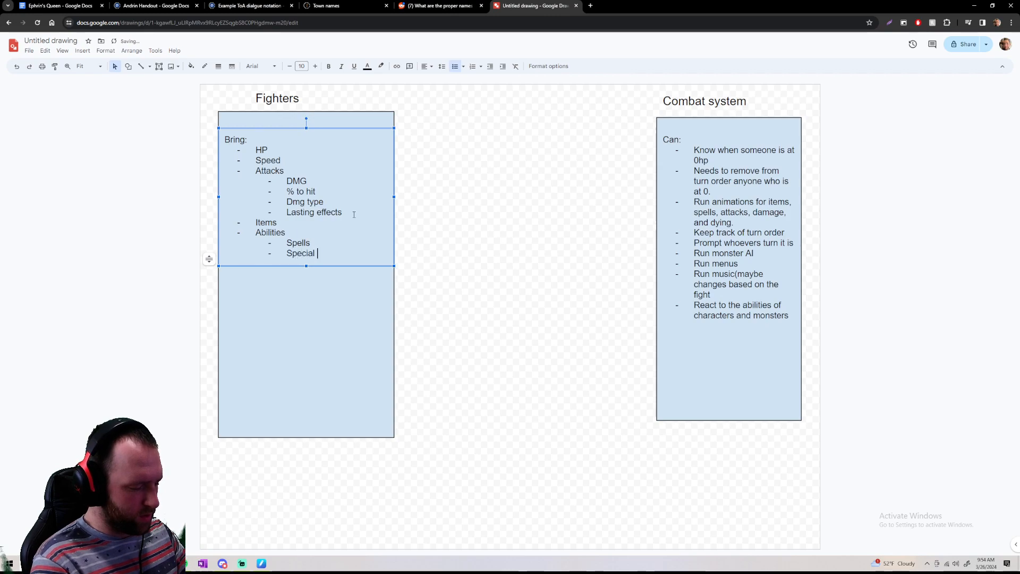
type("actions")
key("Return")
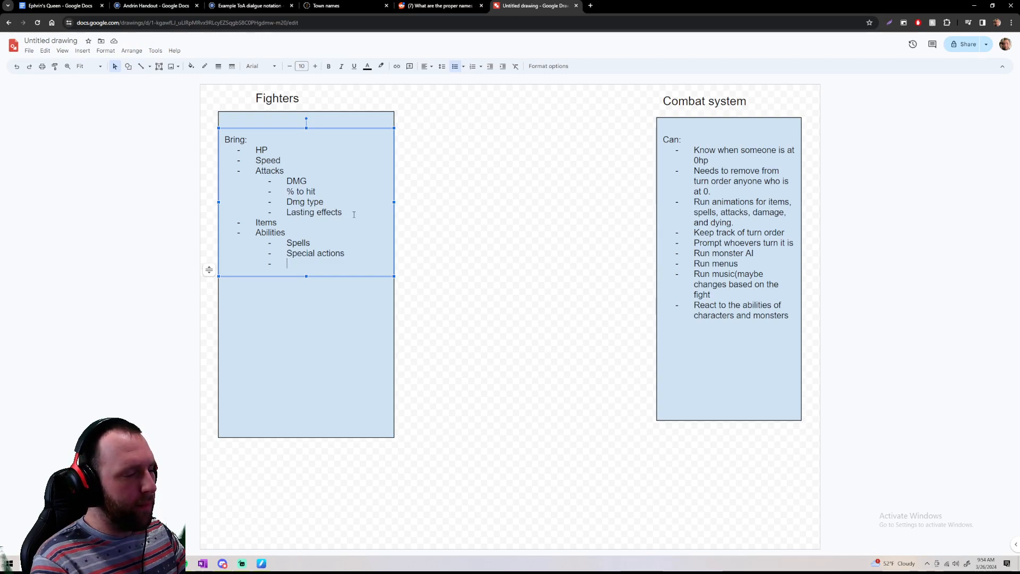
Add the sub-bullet "Ephrin's queen shenanigans" under Abilities, followed by an empty bullet at the main list level
type("Eph")
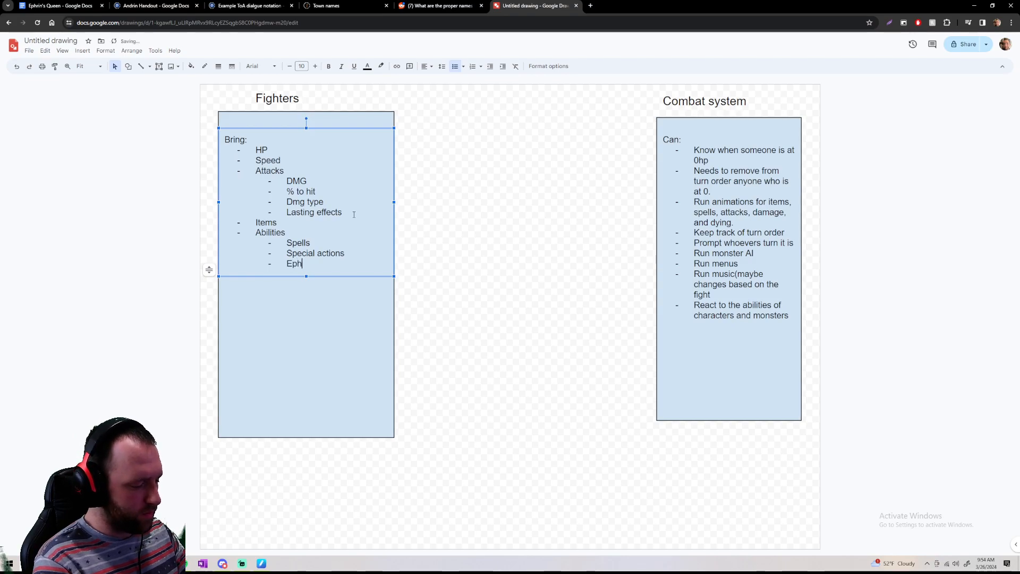
type("rin's queen")
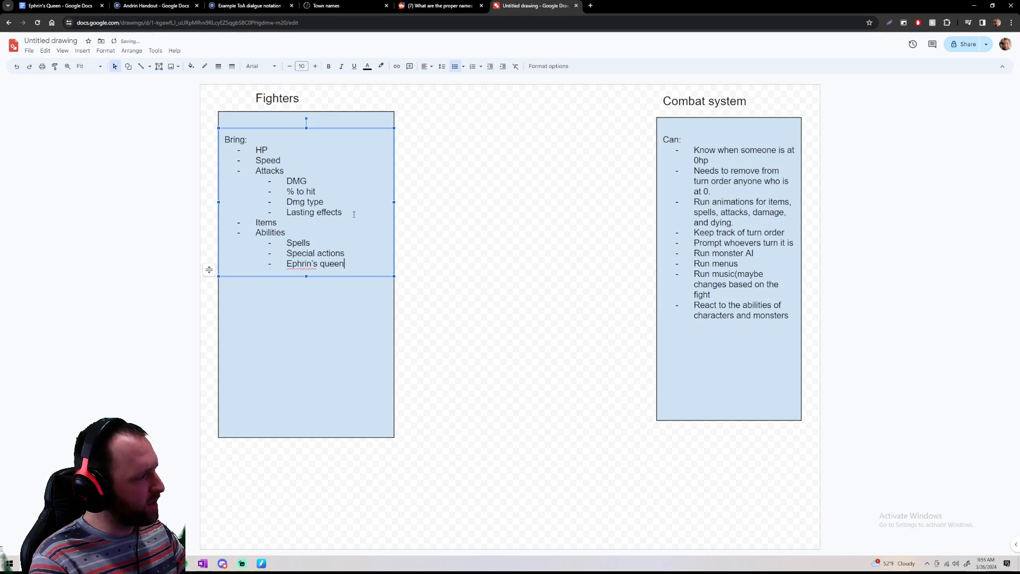
key("Return")
key("Return")
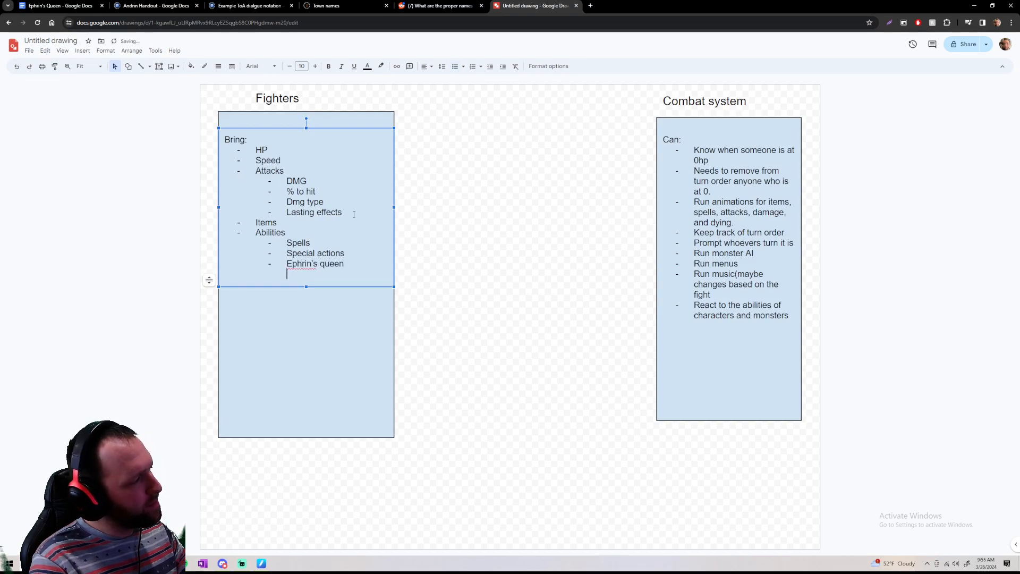
key("BackSpace")
type("sh")
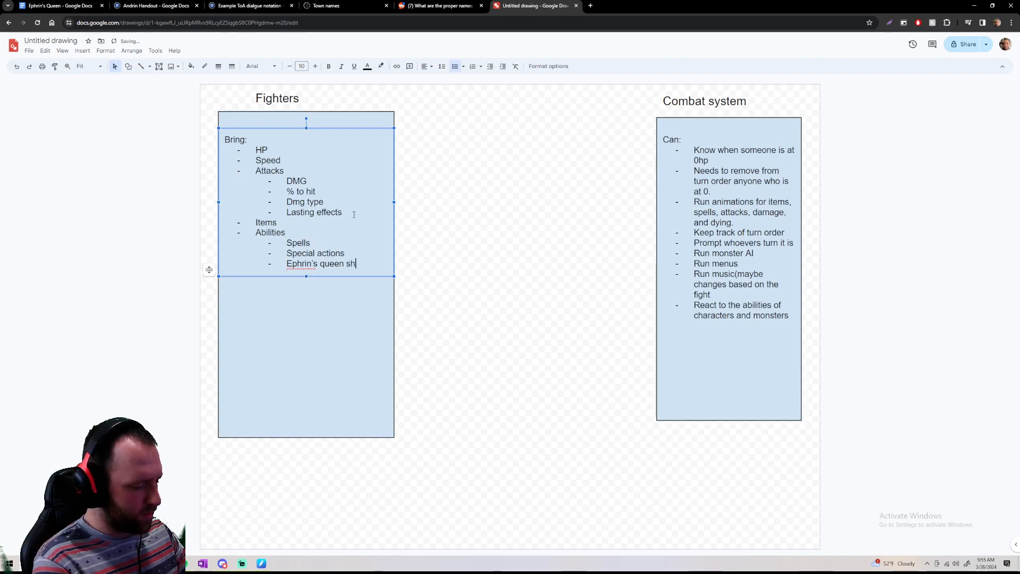
type("enanigans")
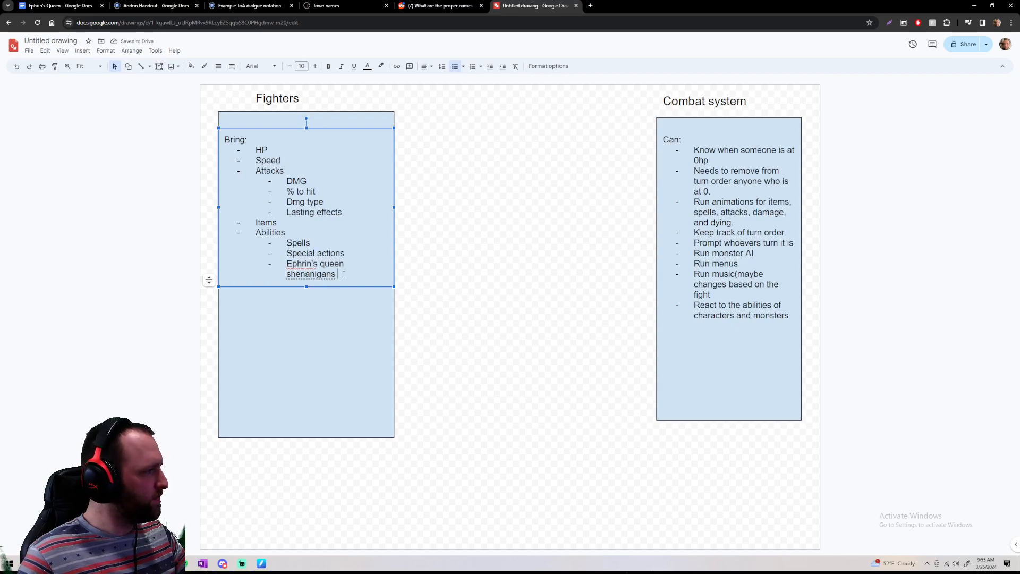
key("Return")
key("shift+Tab")
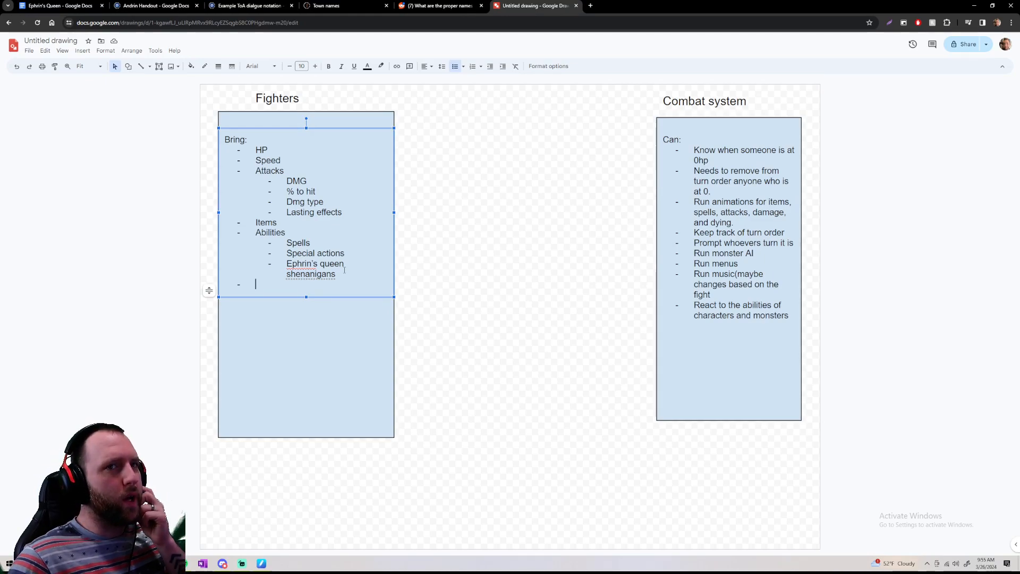
left_click(431, 271)
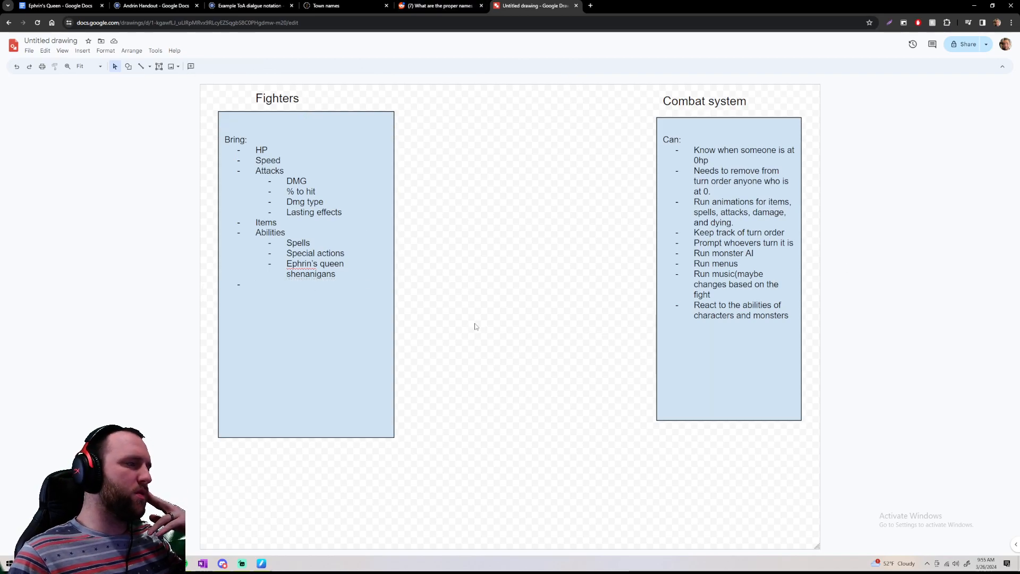
Move the Combat system heading, box and list together directly beside the Fighters box, with the tops of both boxes aligned
left_click(321, 331)
left_click_drag(590, 105, 788, 339)
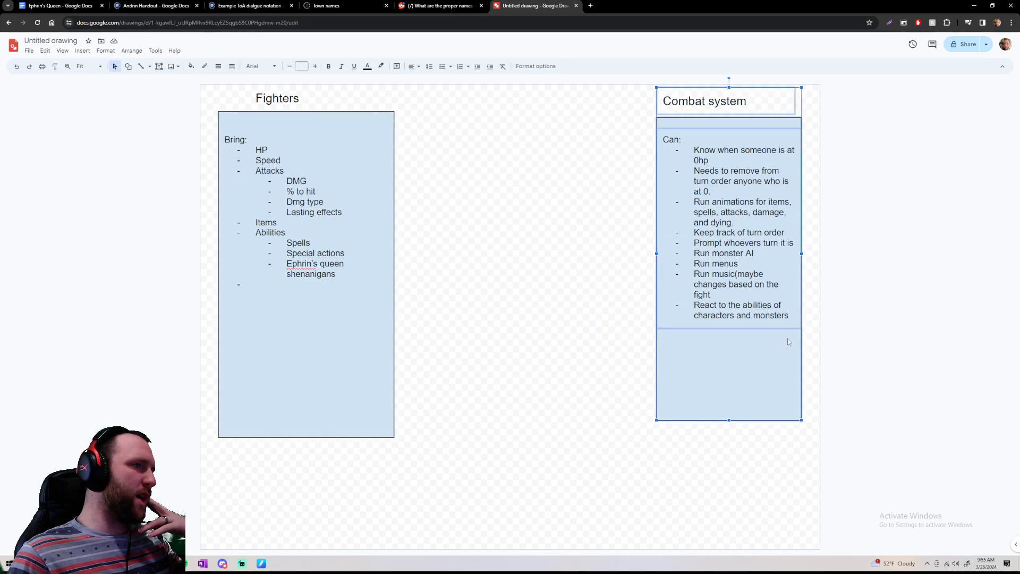
mouse_move(735, 396)
left_mouse_down()
mouse_move(470, 393)
mouse_move(497, 377)
left_mouse_up()
left_click(564, 373)
left_click_drag(481, 340, 484, 363)
left_click(589, 371)
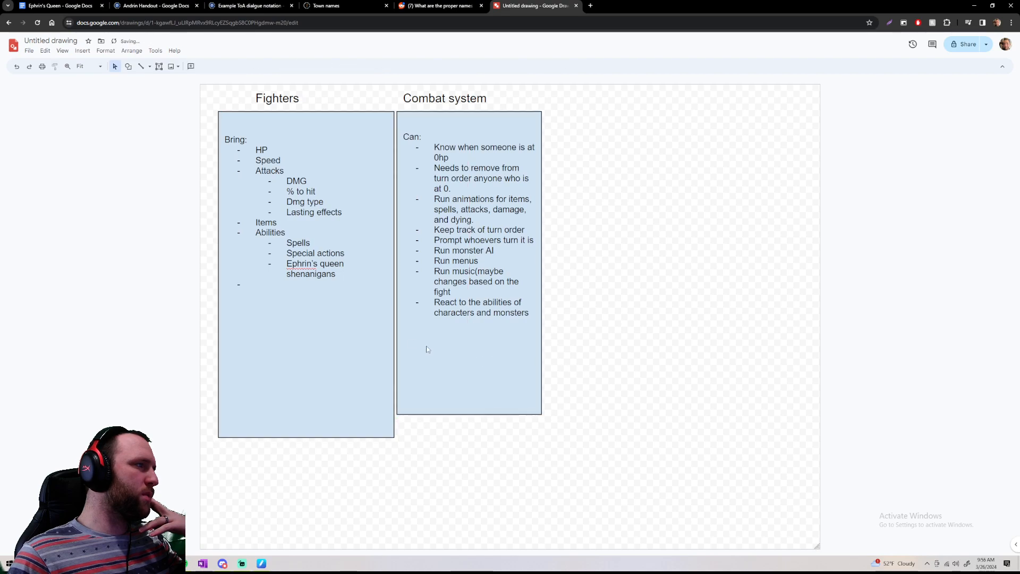
Shorten the Fighters and Combat system boxes so both end at the same height just below their lists
left_click(359, 435)
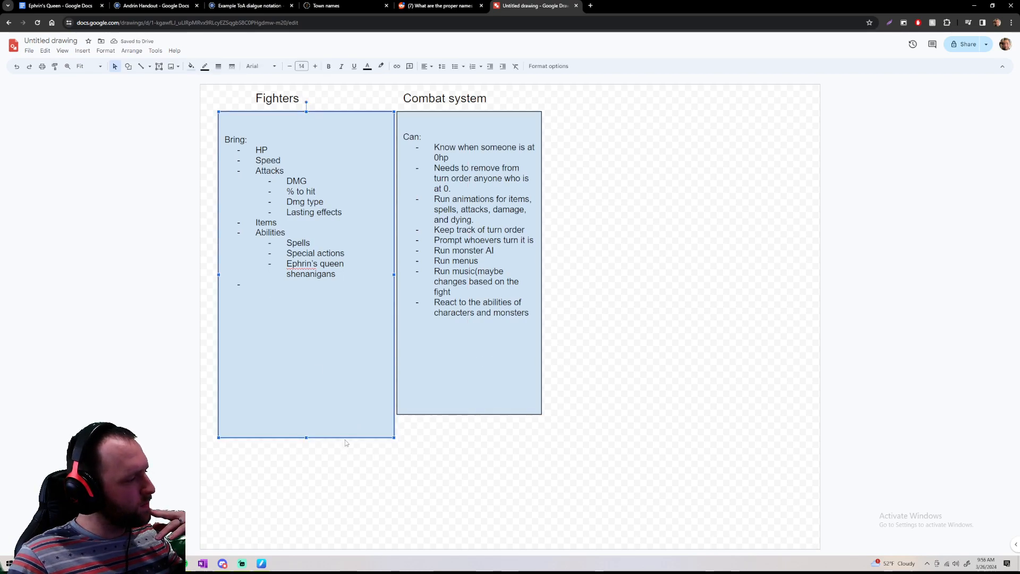
left_click_drag(323, 438, 307, 325)
left_click(469, 368)
left_click_drag(469, 414, 461, 326)
left_click(512, 371)
Try to shrink both boxes together with their headings and lists
left_click_drag(603, 364, 194, 81)
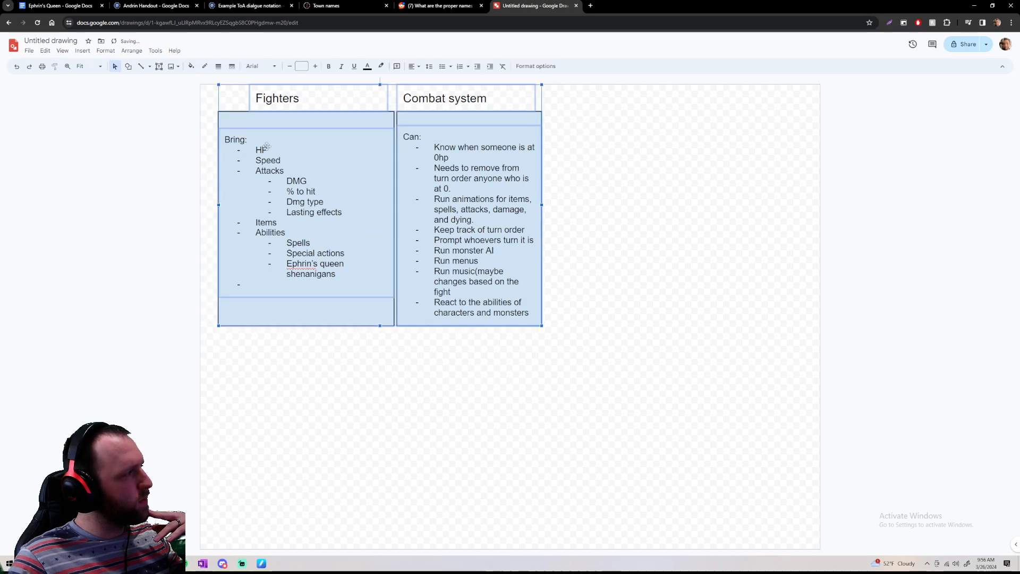
left_click_drag(542, 325, 403, 244)
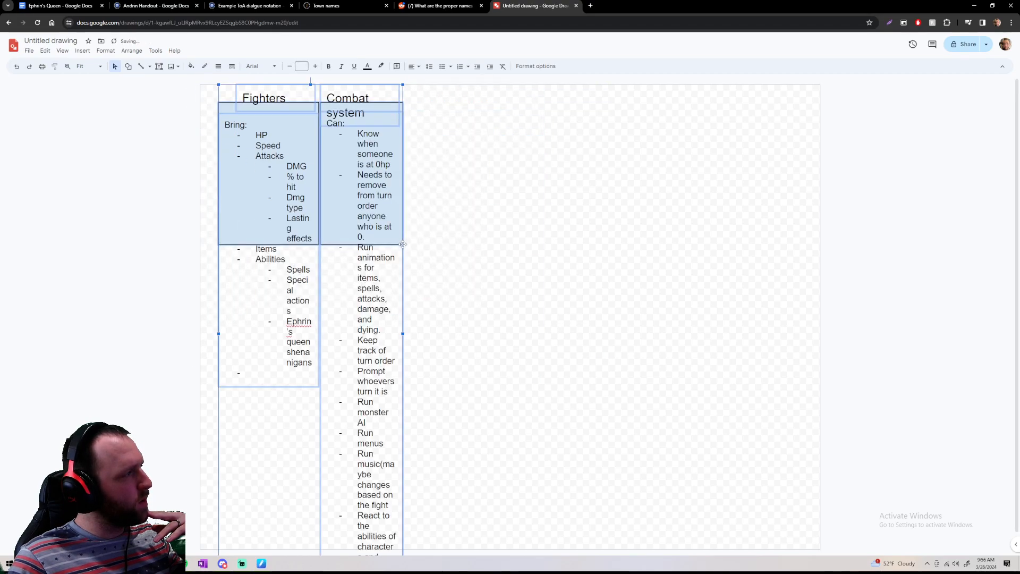
left_click(455, 256)
Try reducing the font size of the whole Fighters list to 6
left_click(252, 142)
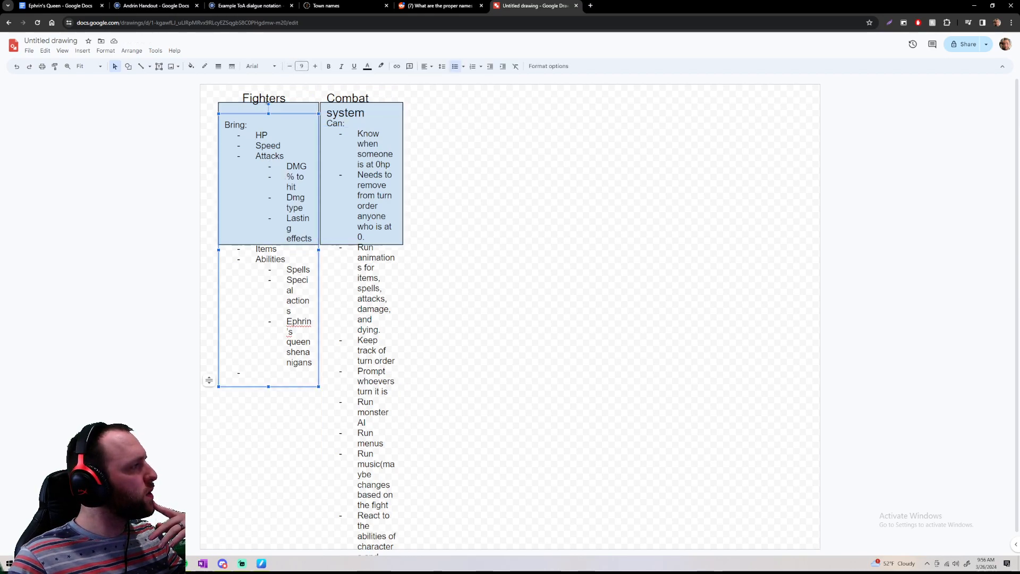
double_click(239, 125)
left_click_drag(230, 128, 258, 374)
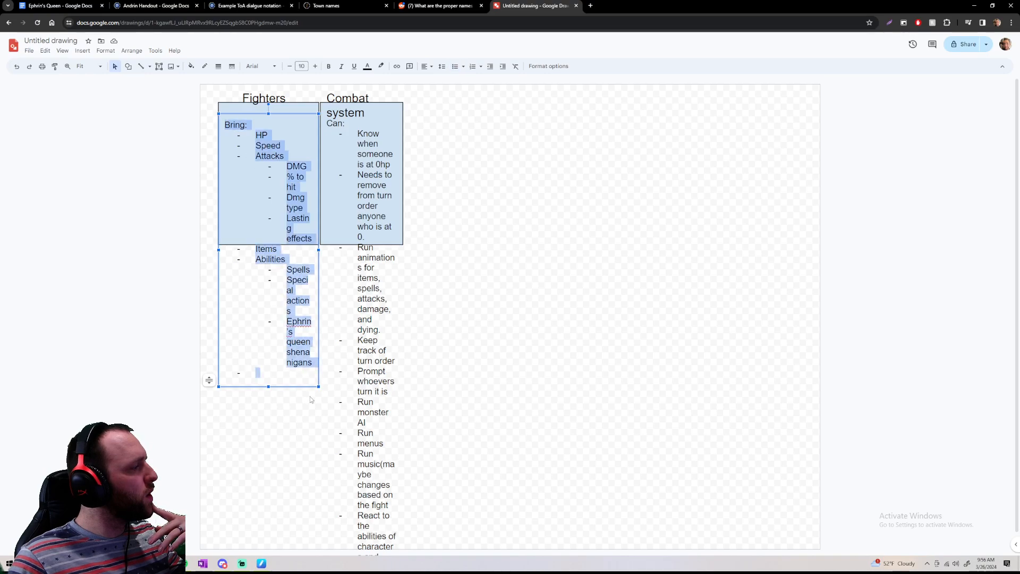
left_click(288, 67)
left_click(288, 66)
left_click(289, 67)
left_click(289, 67)
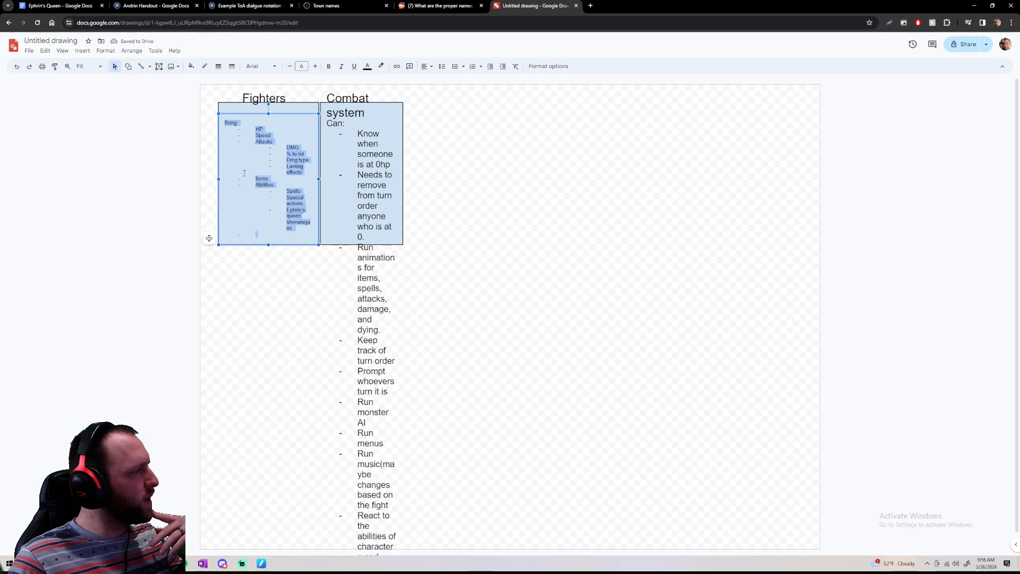
Undo the Fighters font size reductions and the shrinking of the two boxes
key("ctrl+z")
key("ctrl+z")
key("ctrl+z")
key("ctrl+z")
key("ctrl+z")
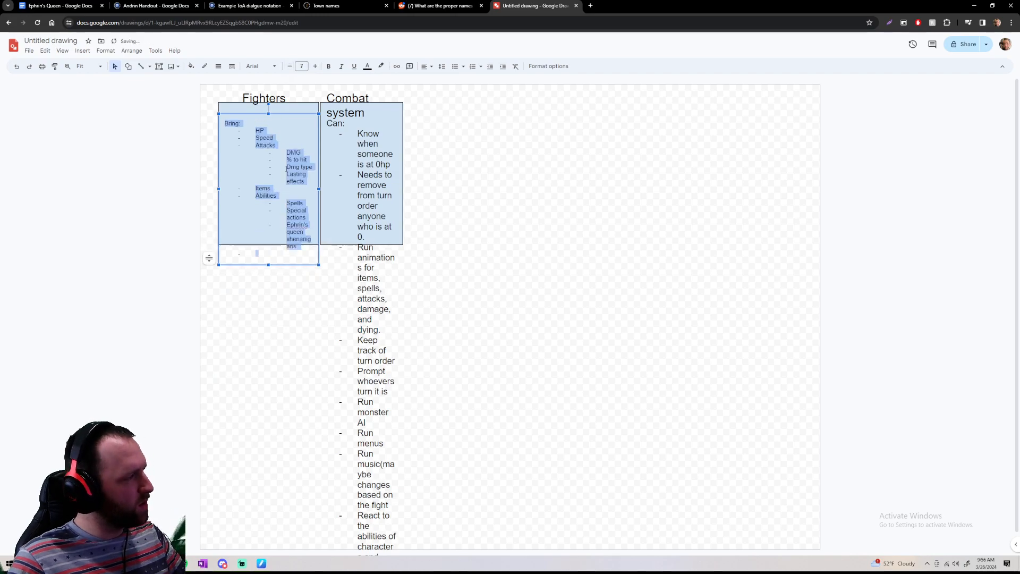
left_click(627, 255)
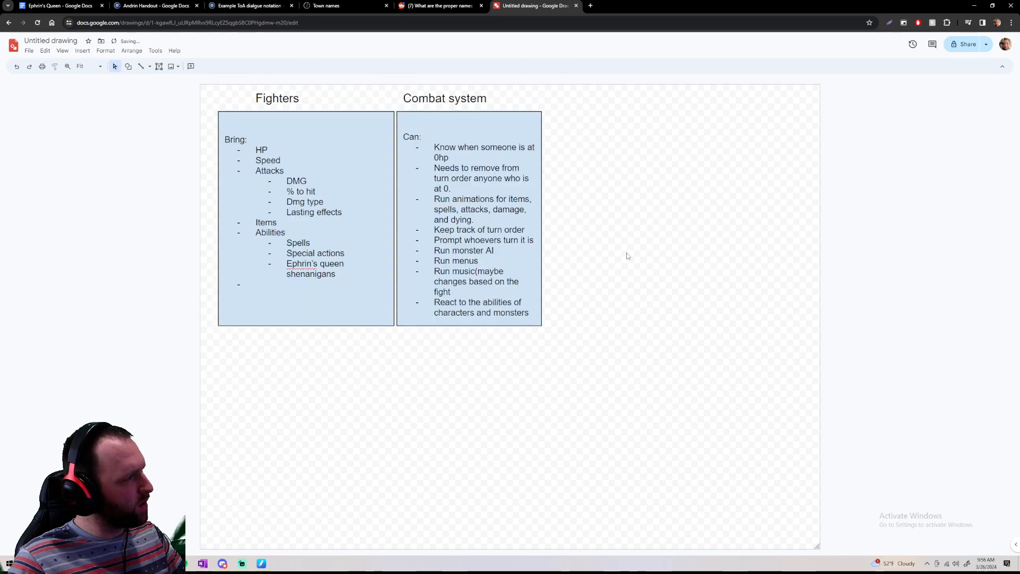
Enlarge the drawing canvas to roughly three times its width and two and a half times its height, keeping the boxes in the upper-left corner
scroll(625, 260, "down", 3)
left_click_drag(745, 448, 856, 540)
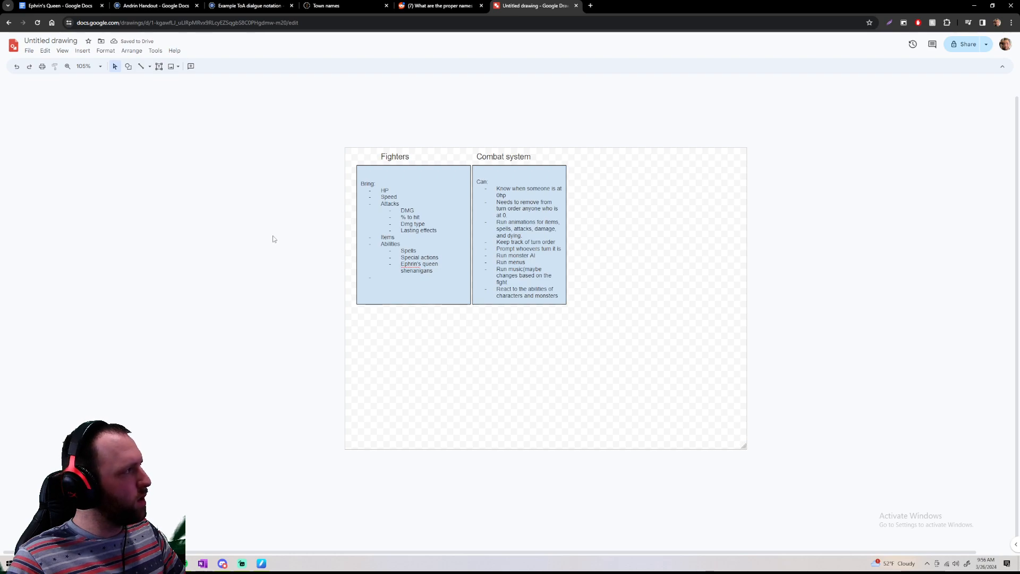
scroll(273, 235, "down", 5)
scroll(510, 295, "left", 2)
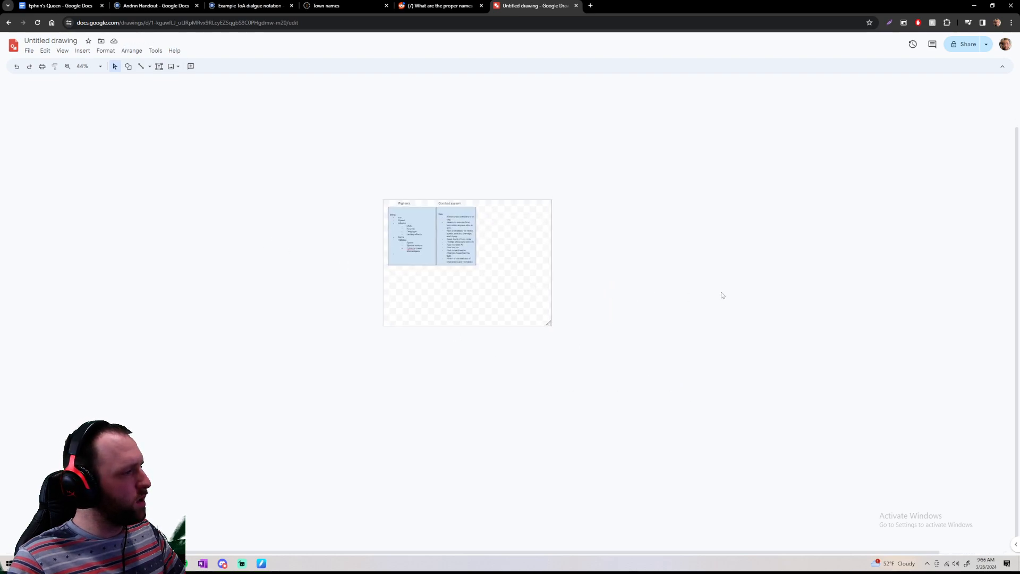
scroll(677, 286, "right", 2)
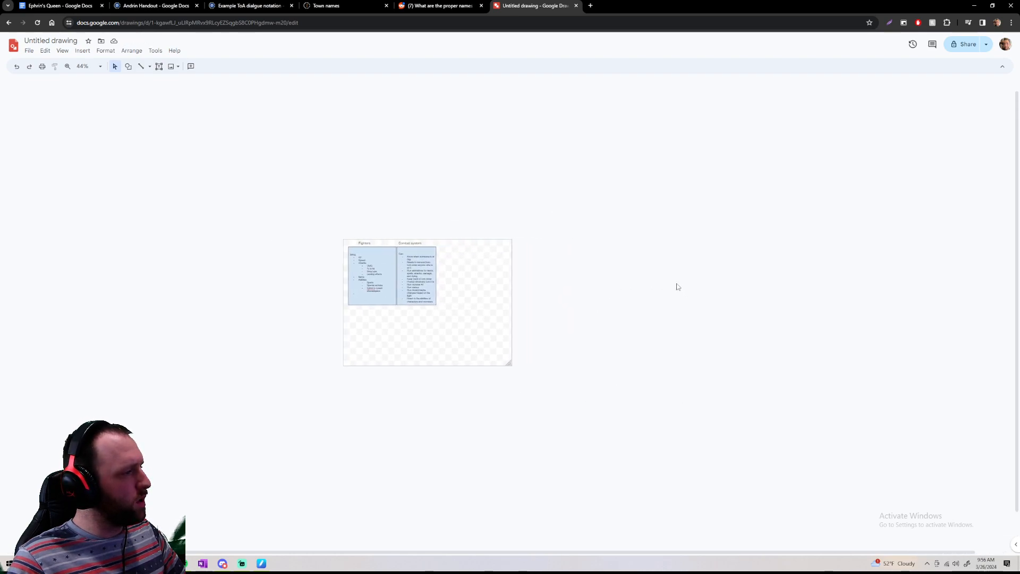
left_click_drag(469, 323, 838, 527)
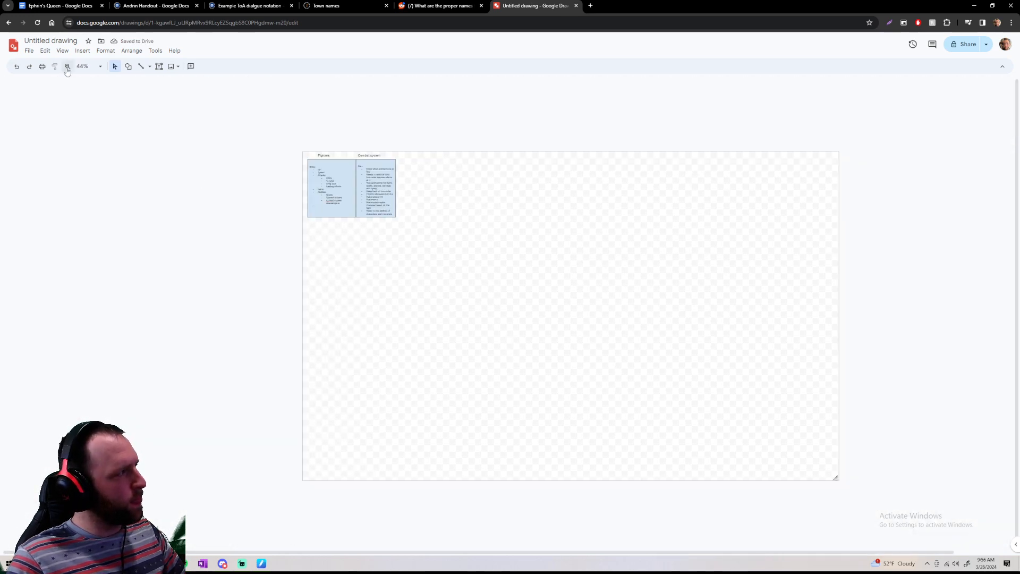
Draw one line beneath the two boxes and another along their right side, and delete the extra diagonal line
left_click(128, 65)
mouse_move(165, 86)
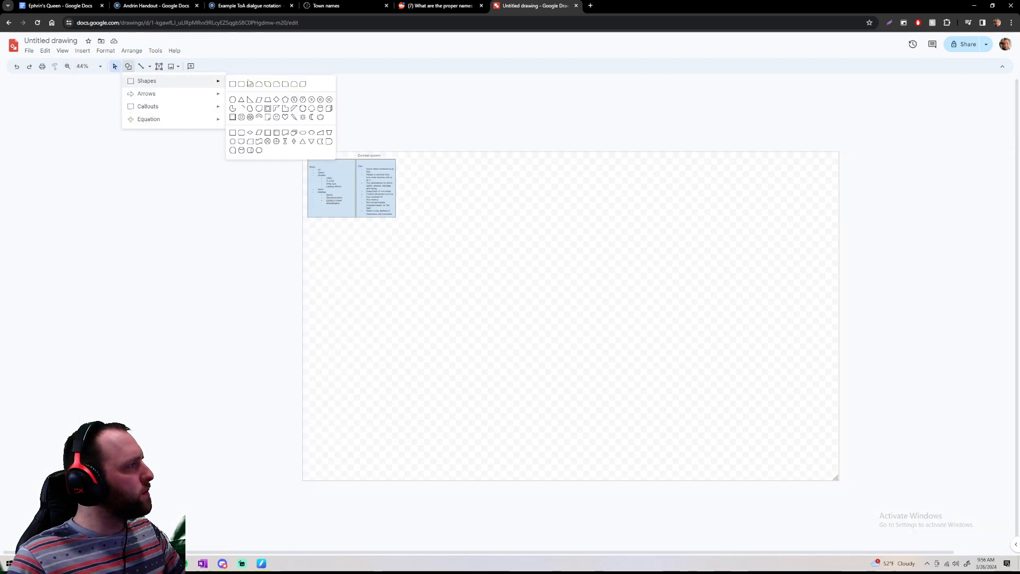
left_click(140, 66)
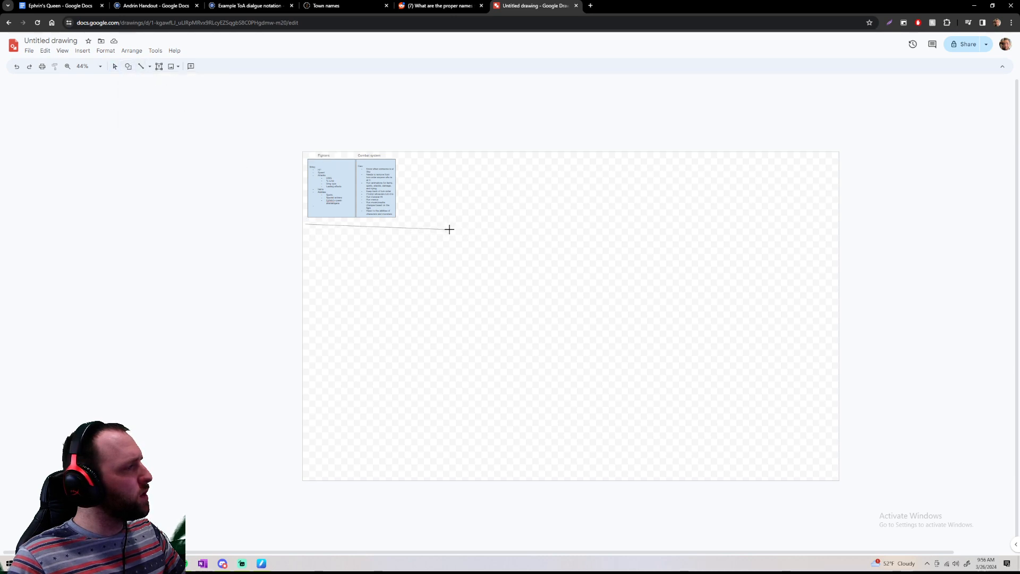
left_click(402, 223)
left_click_drag(406, 149, 401, 151)
left_click(454, 257)
left_click(432, 291)
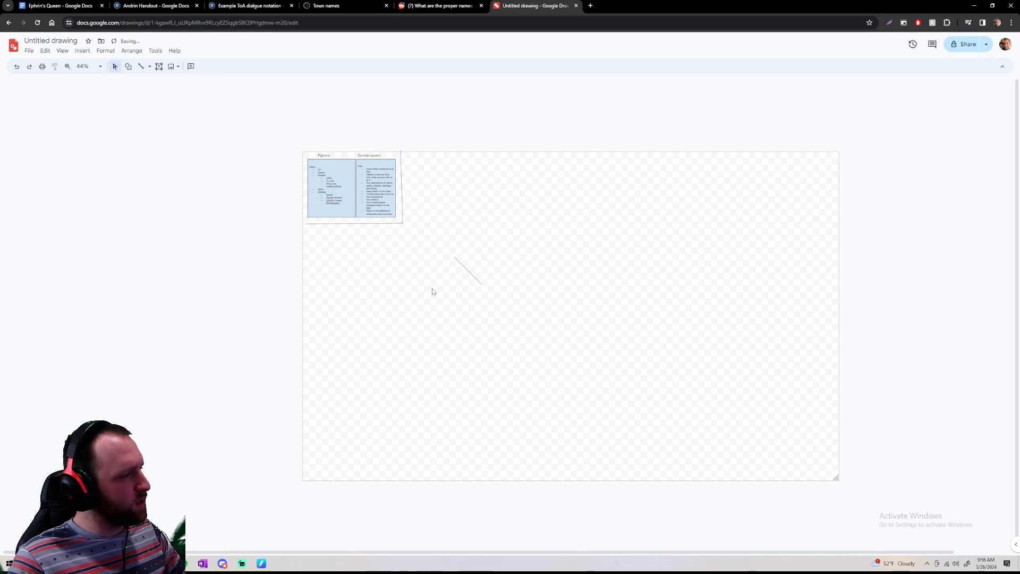
left_click(465, 267)
key("Delete")
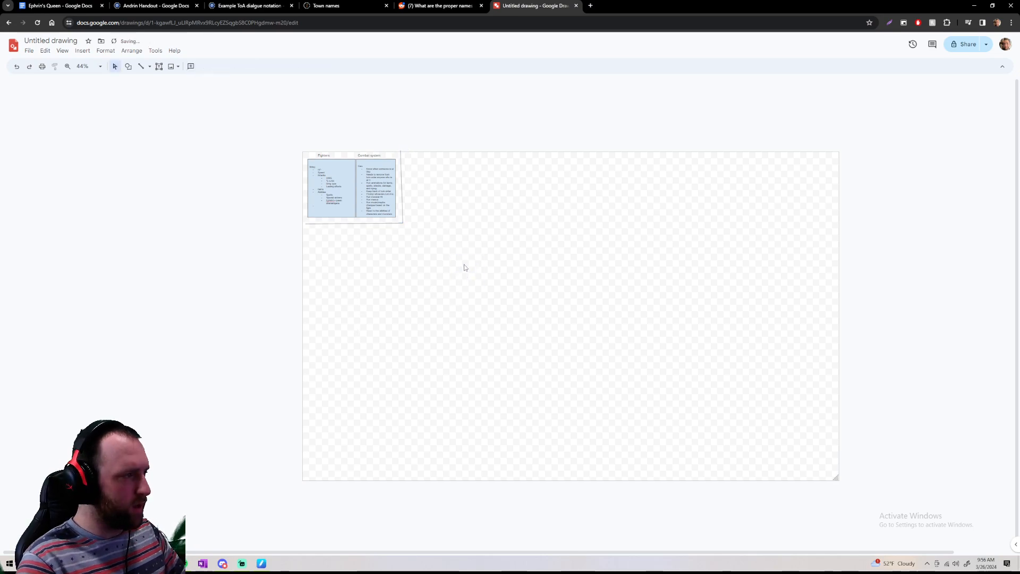
scroll(229, 264, "up", 5)
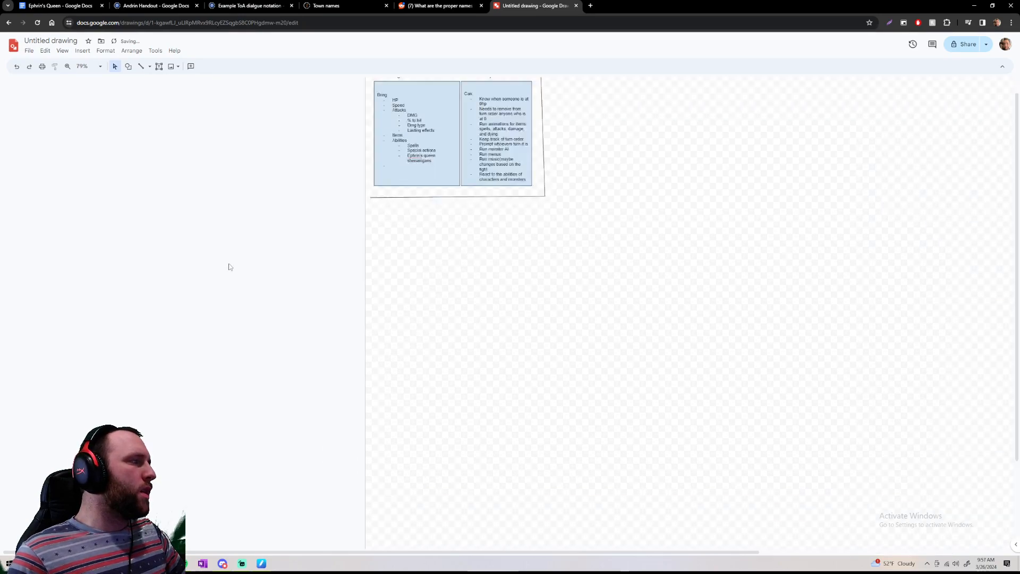
scroll(323, 285, "down", 5)
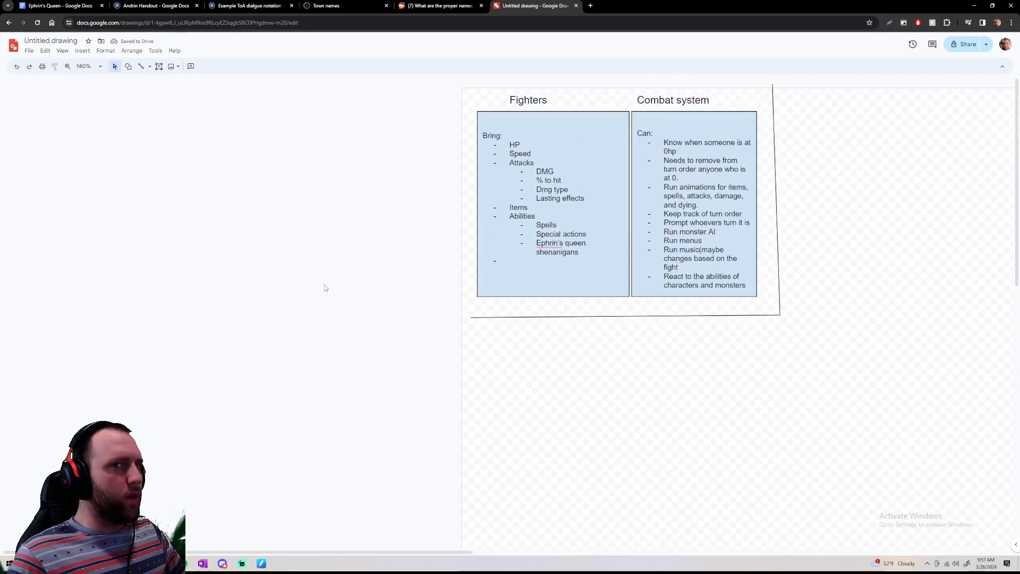
scroll(325, 287, "up", 3)
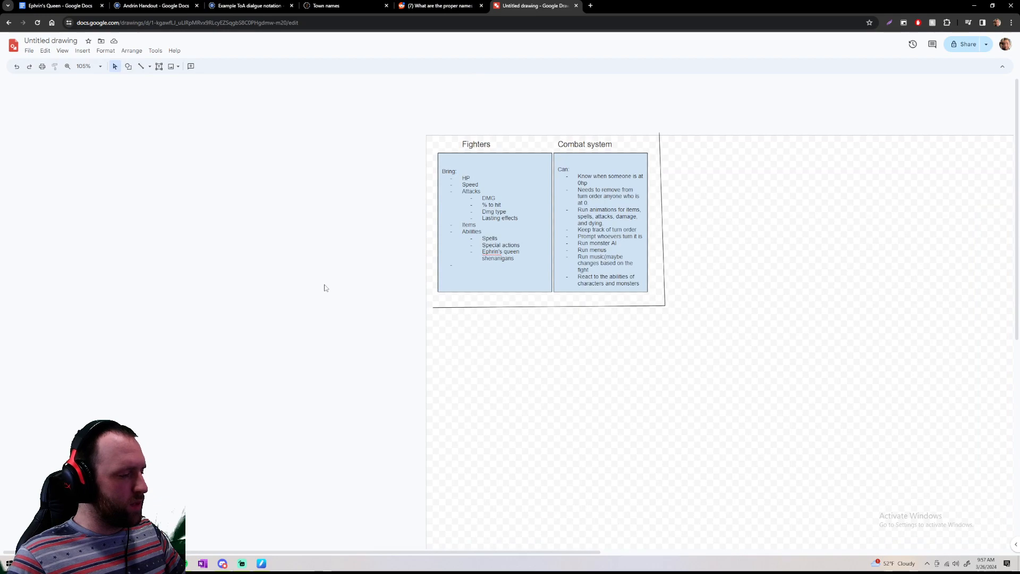
Delete the empty trailing bullet below "Ephrin's queen shenanigans" in the Fighters list
scroll(325, 287, "right", 5)
scroll(325, 288, "down", 2)
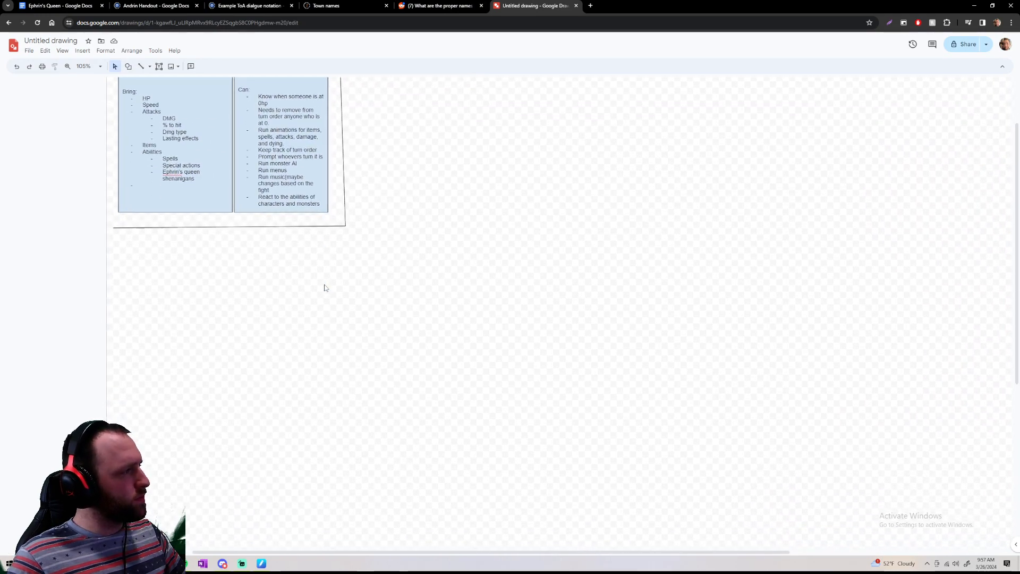
scroll(326, 287, "down", 5)
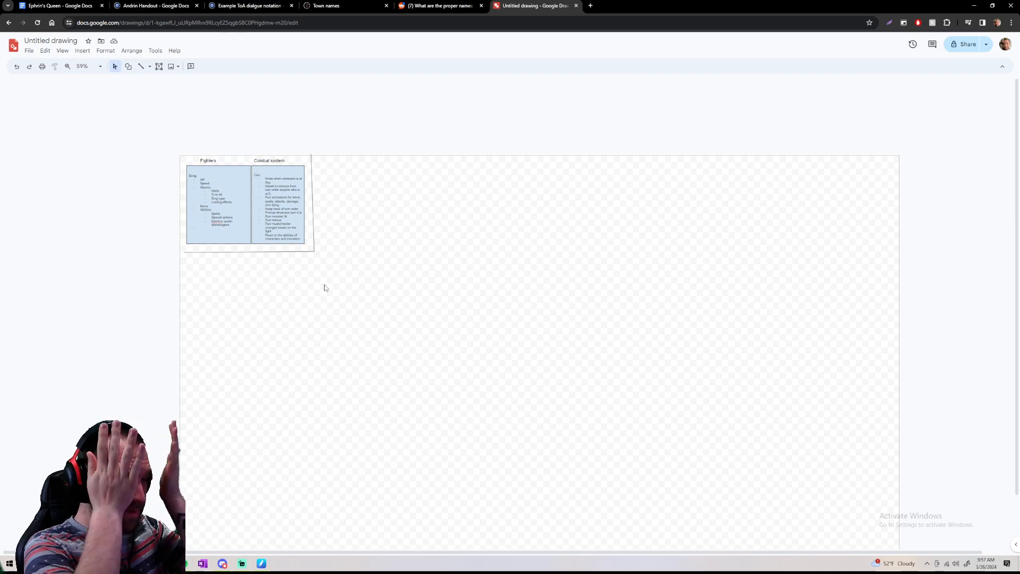
scroll(325, 287, "down", 1)
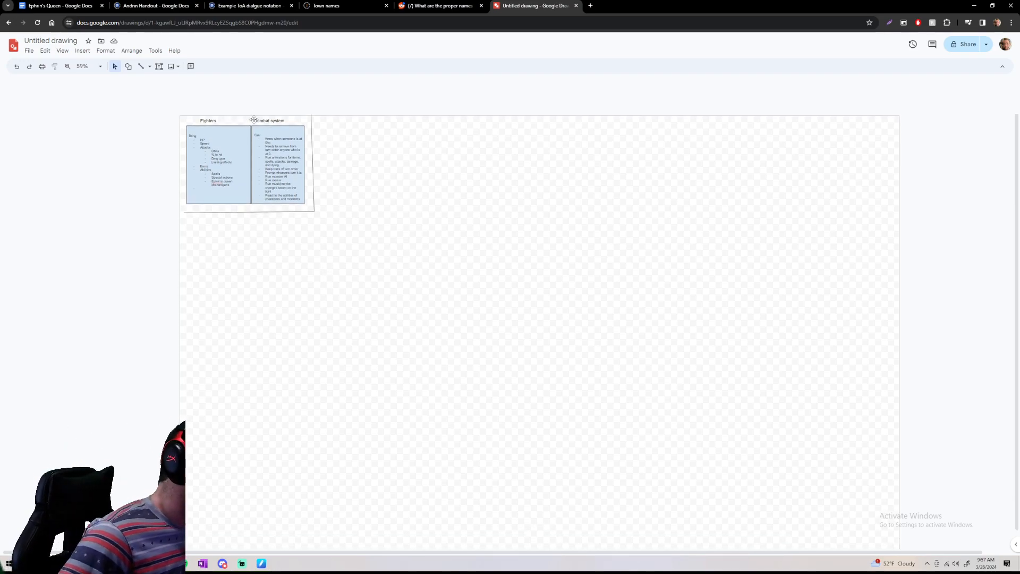
scroll(283, 146, "up", 3)
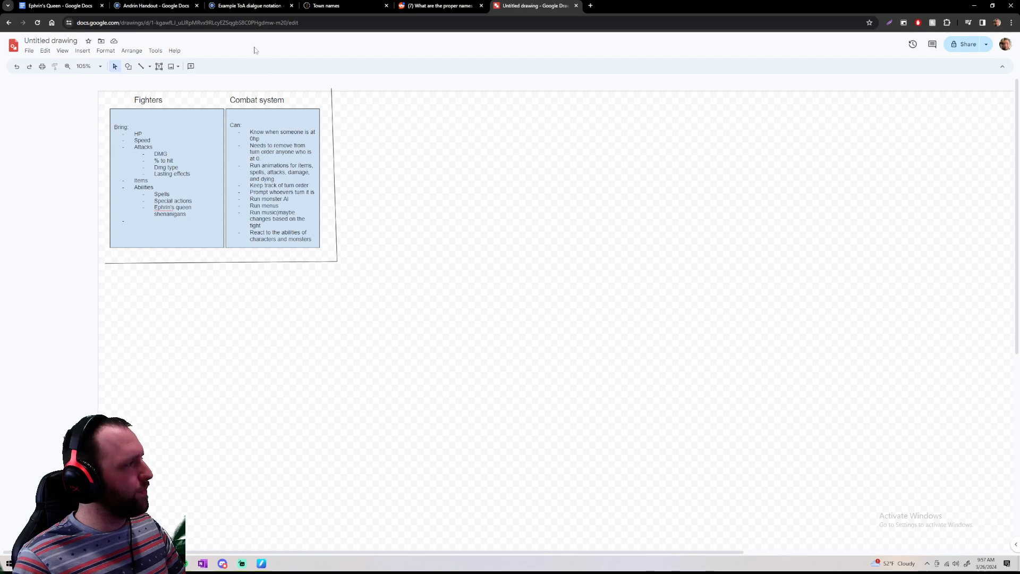
left_click(266, 117)
left_click(264, 123)
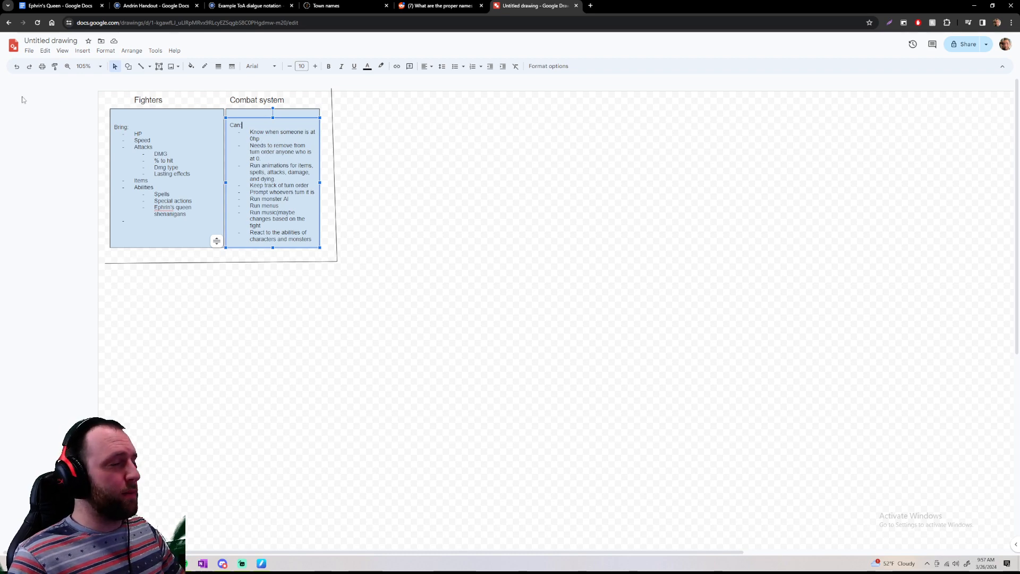
left_click_drag(117, 128, 172, 217)
left_click(163, 221)
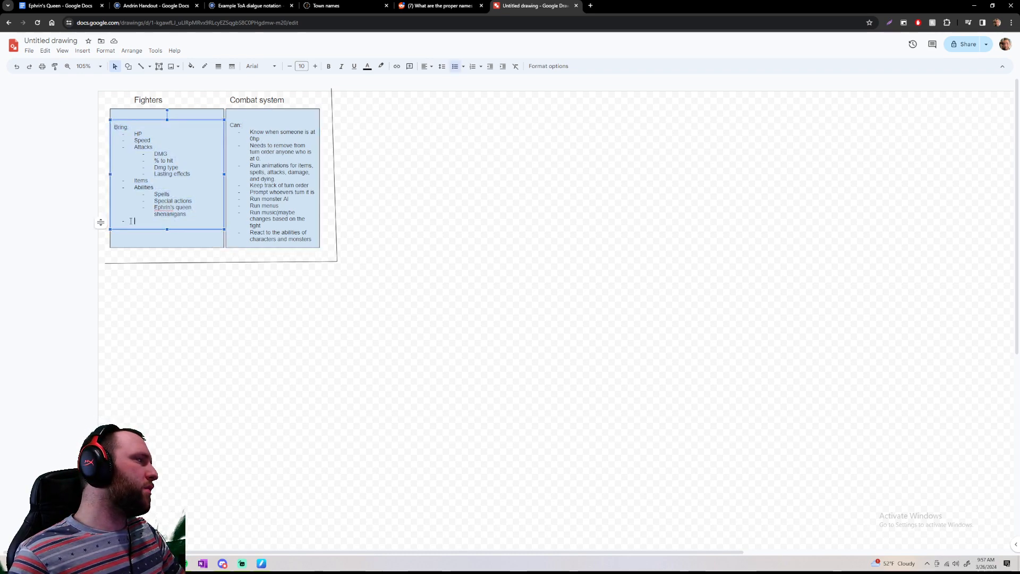
key("BackSpace")
key("BackSpace")
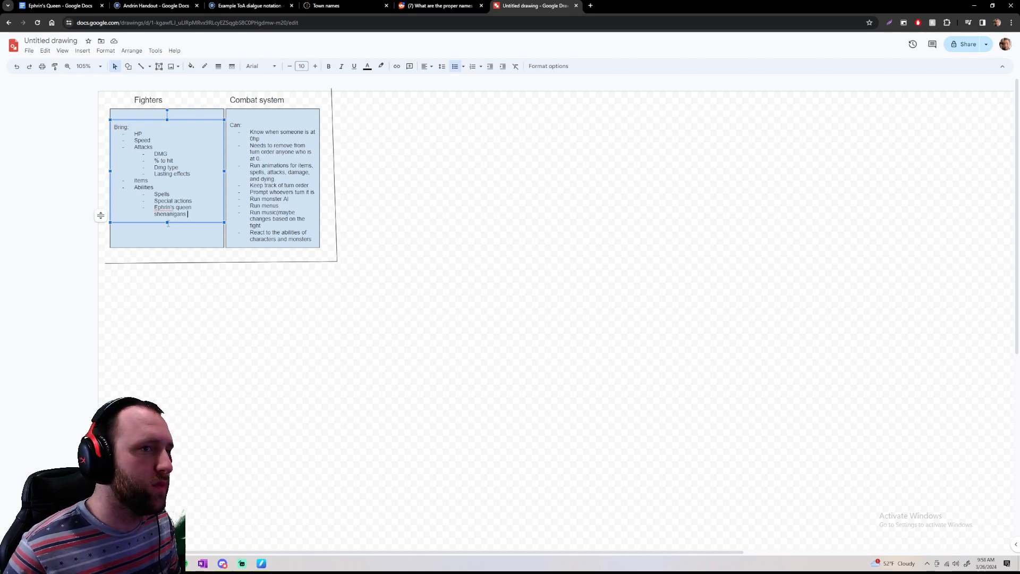
left_click(351, 124)
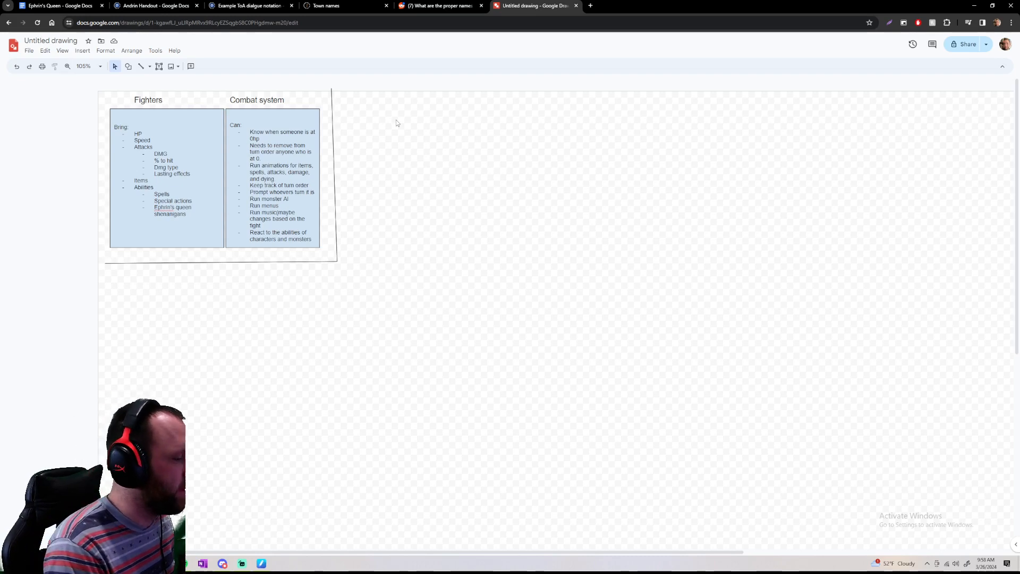
left_click_drag(439, 318, 512, 358)
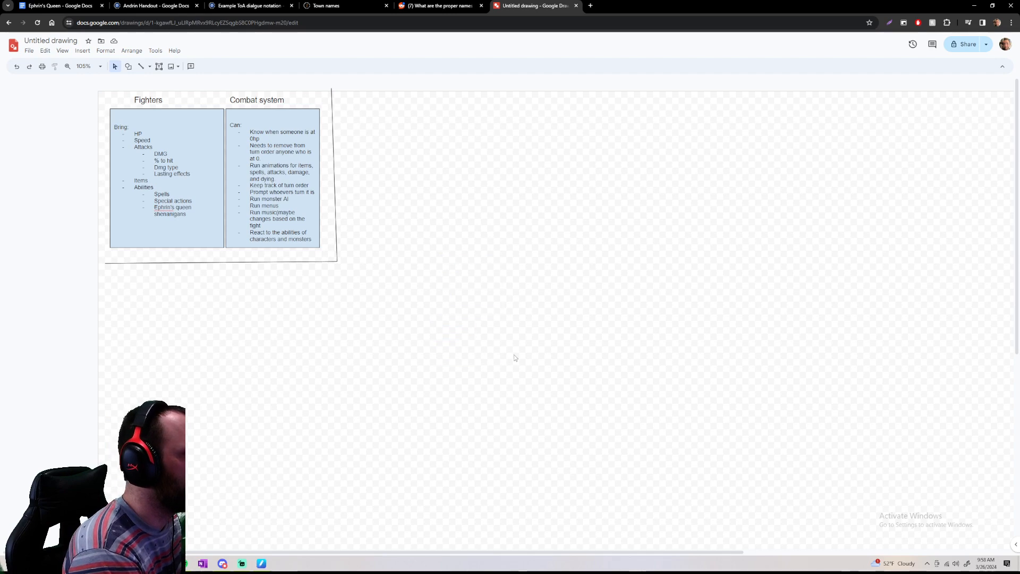
left_click_drag(455, 203, 617, 273)
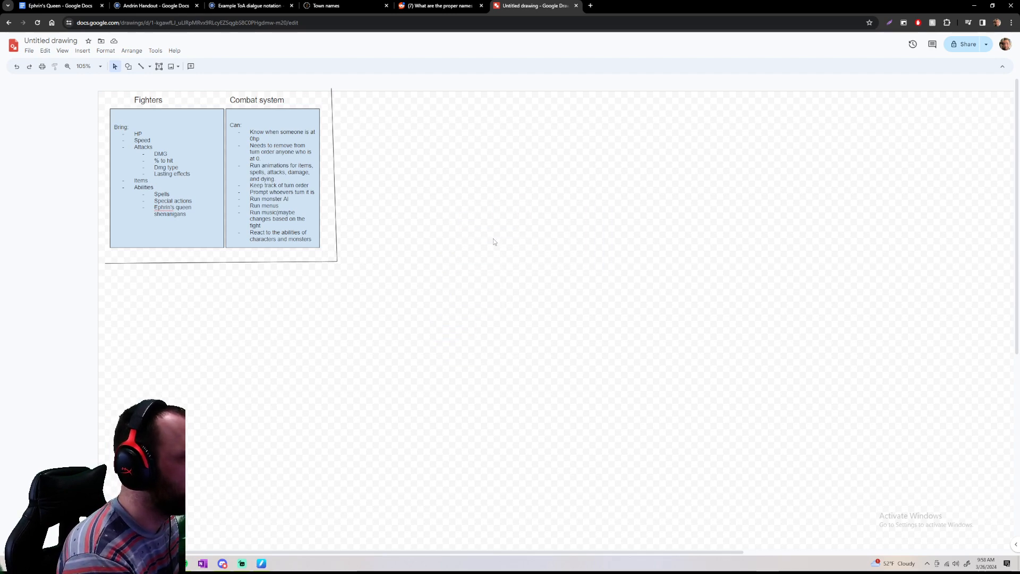
left_click_drag(417, 212, 554, 282)
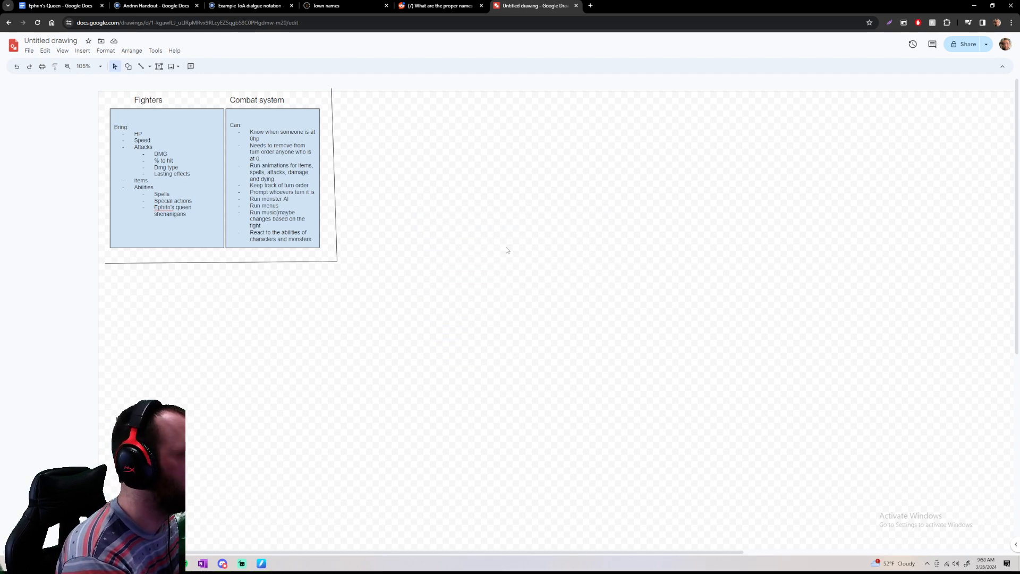
Try a freehand stroke with the Scribble tool on the empty canvas beside the partitioned boxes, and undo it
left_click(174, 66)
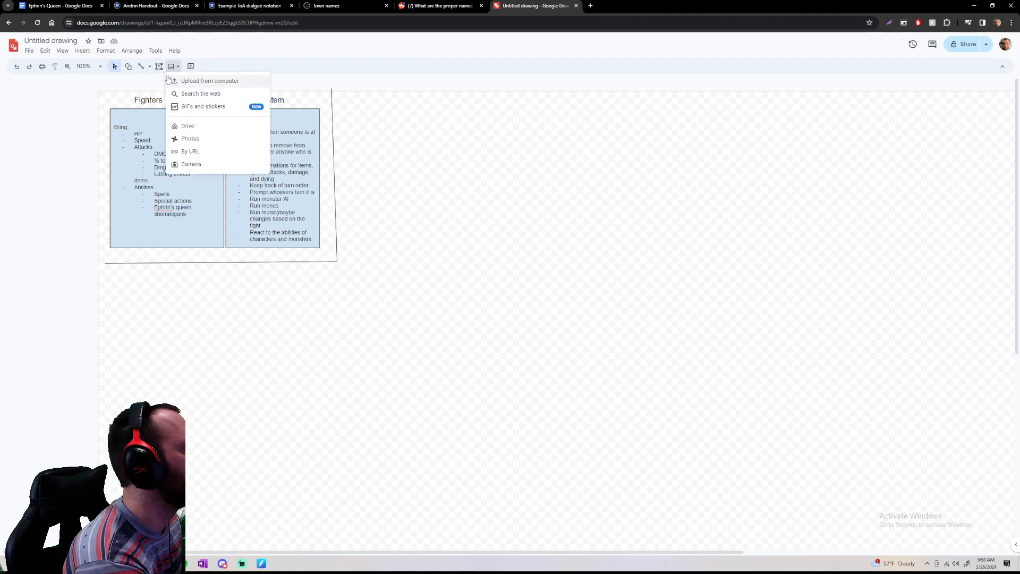
left_click(149, 67)
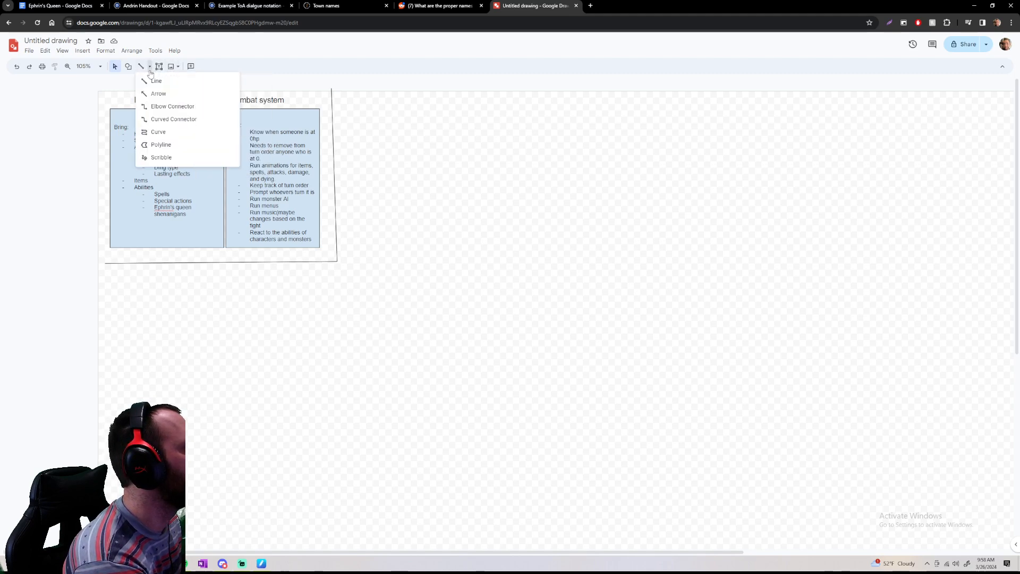
left_click(158, 145)
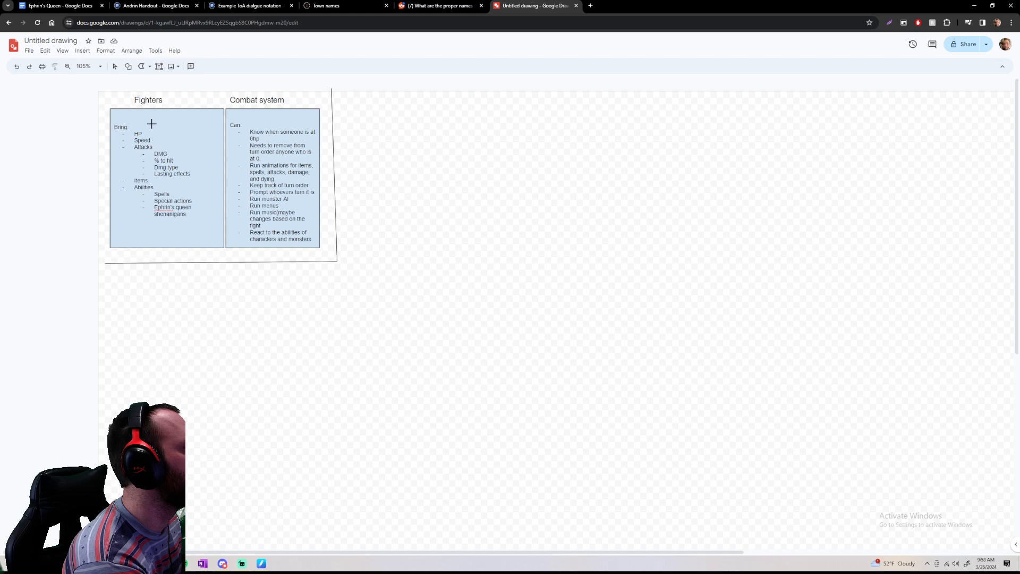
left_click(150, 67)
left_click(158, 157)
mouse_move(411, 179)
left_mouse_down()
mouse_move(405, 232)
mouse_move(524, 237)
left_mouse_up()
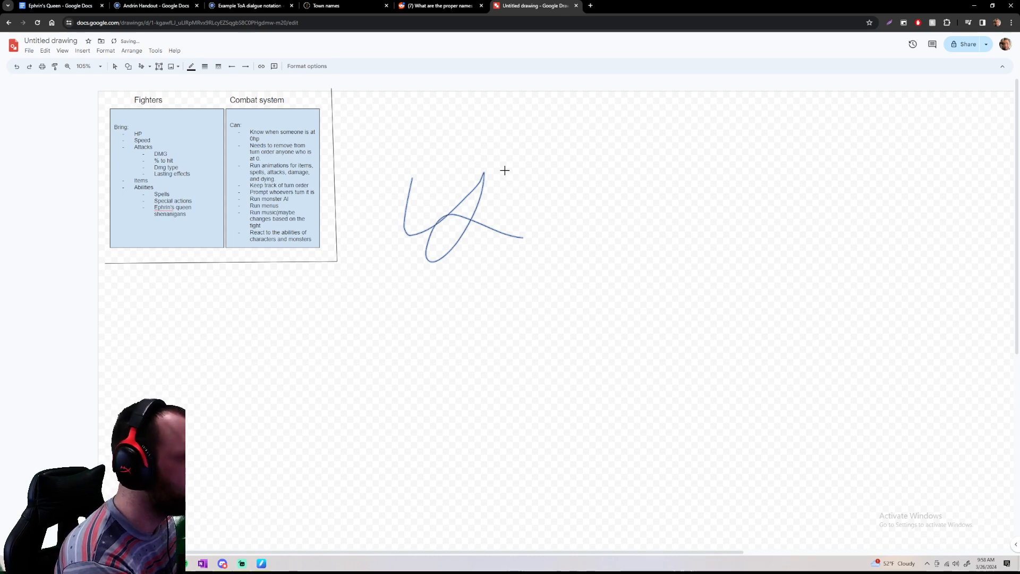
key("ctrl+z")
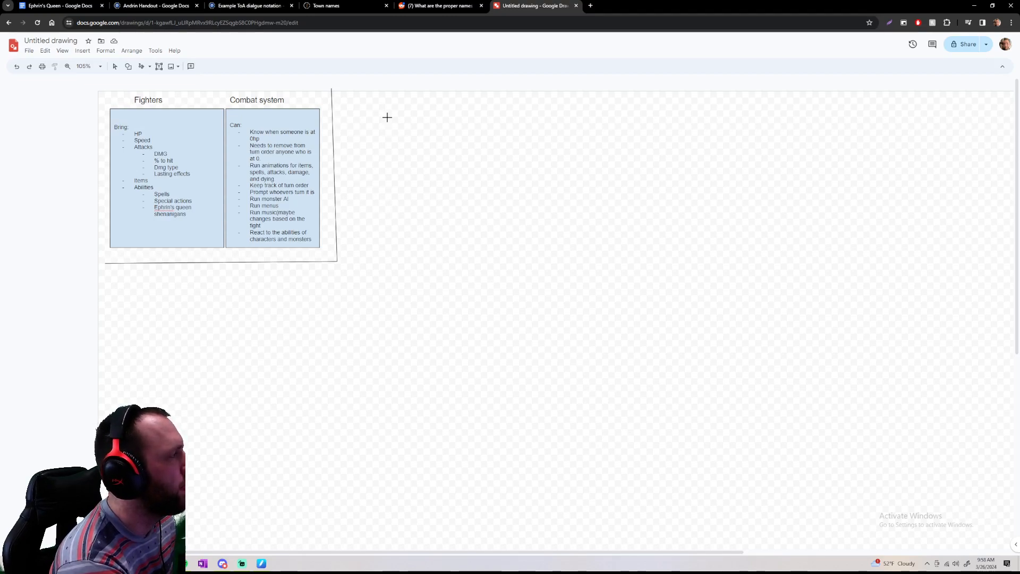
Draw a wide rectangle on the empty canvas to the right of the partitioned Fighters and Combat system area
left_click(128, 66)
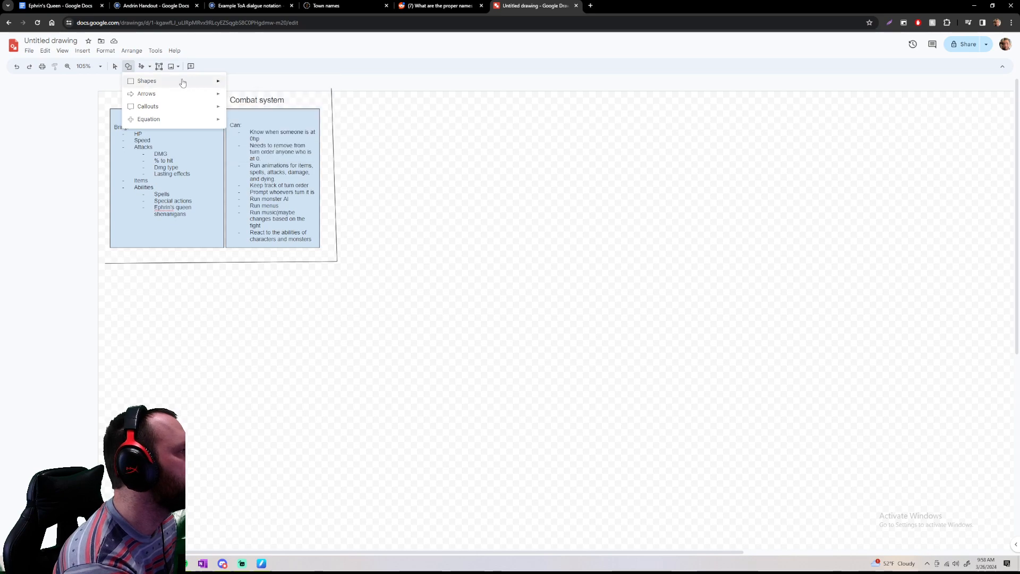
mouse_move(215, 80)
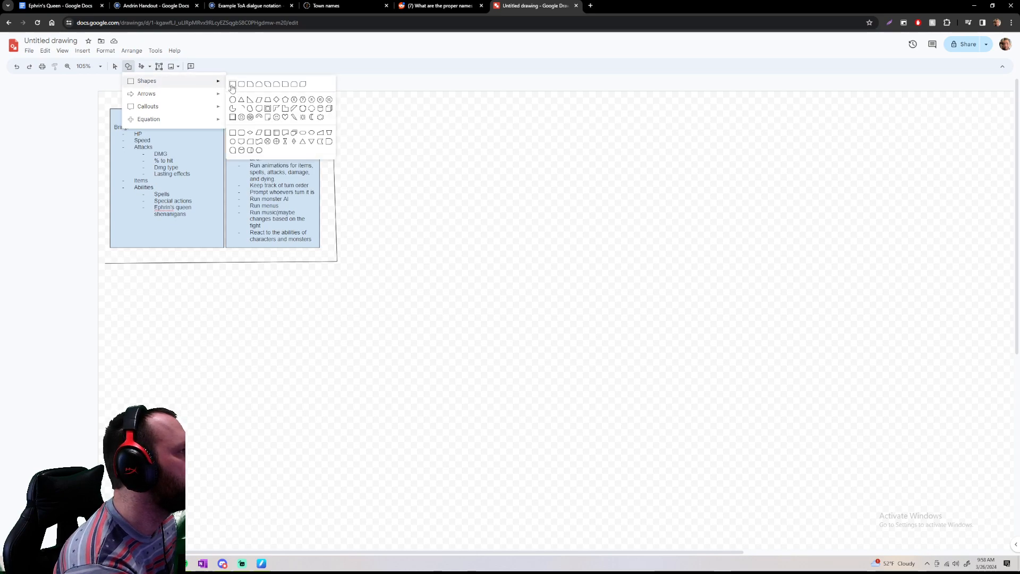
left_click(233, 84)
left_click_drag(421, 118, 576, 217)
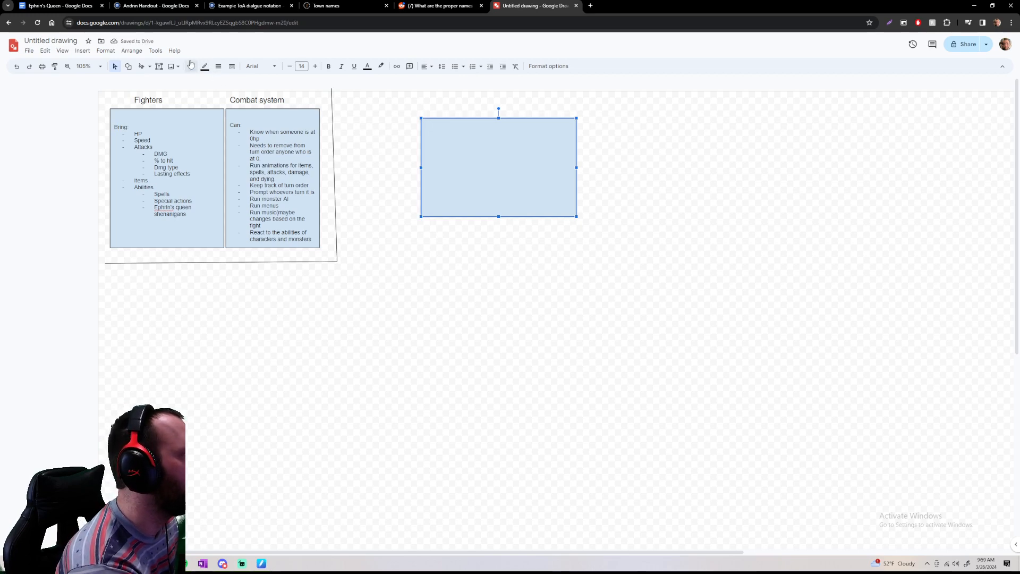
Label the new rectangle with the character's name, correcting the misspelled first attempt
left_click(173, 66)
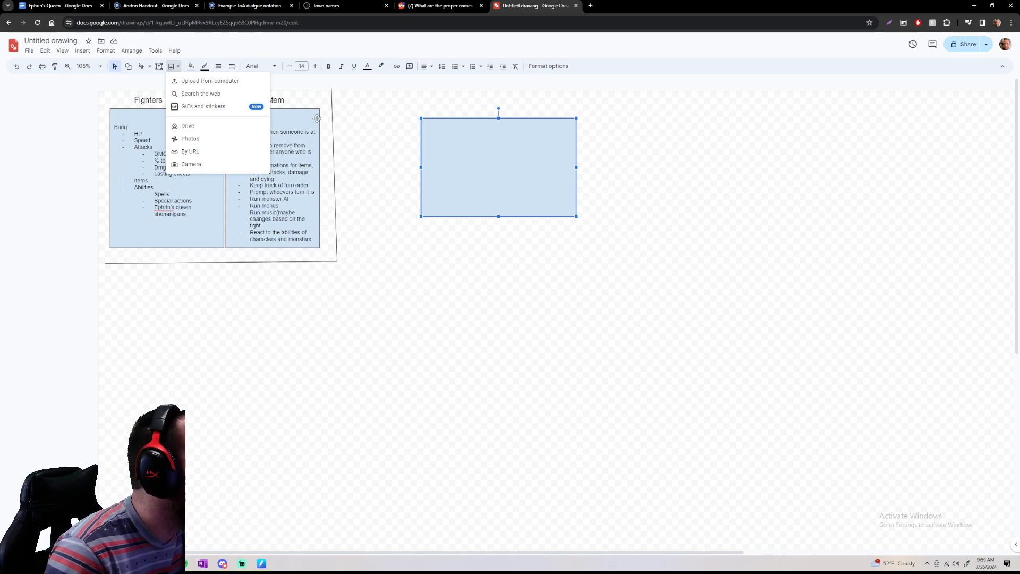
left_click(478, 147)
type("Aaeon")
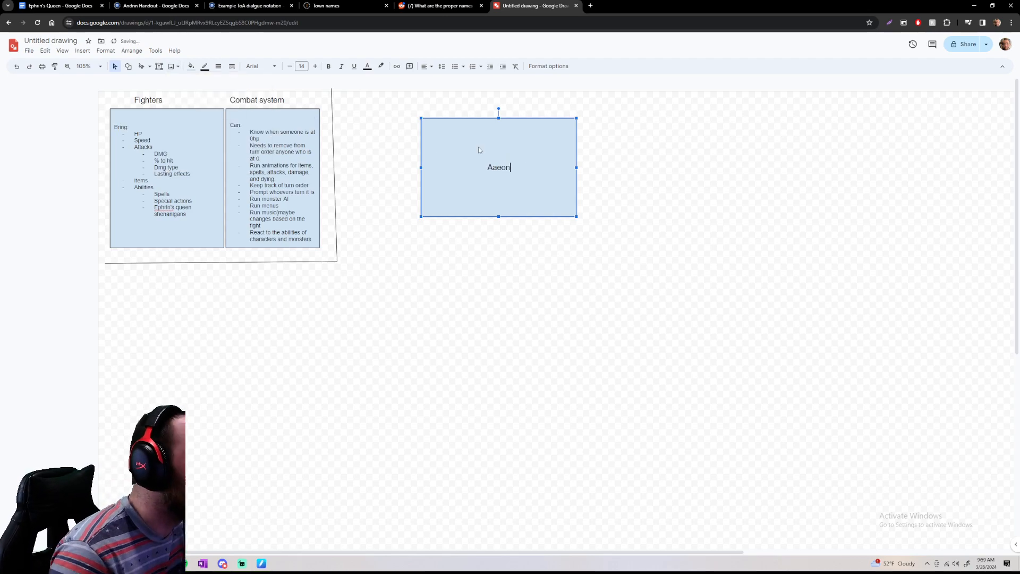
type("o")
key("BackSpace")
key("BackSpace")
key("BackSpace")
key("BackSpace")
type("Aa")
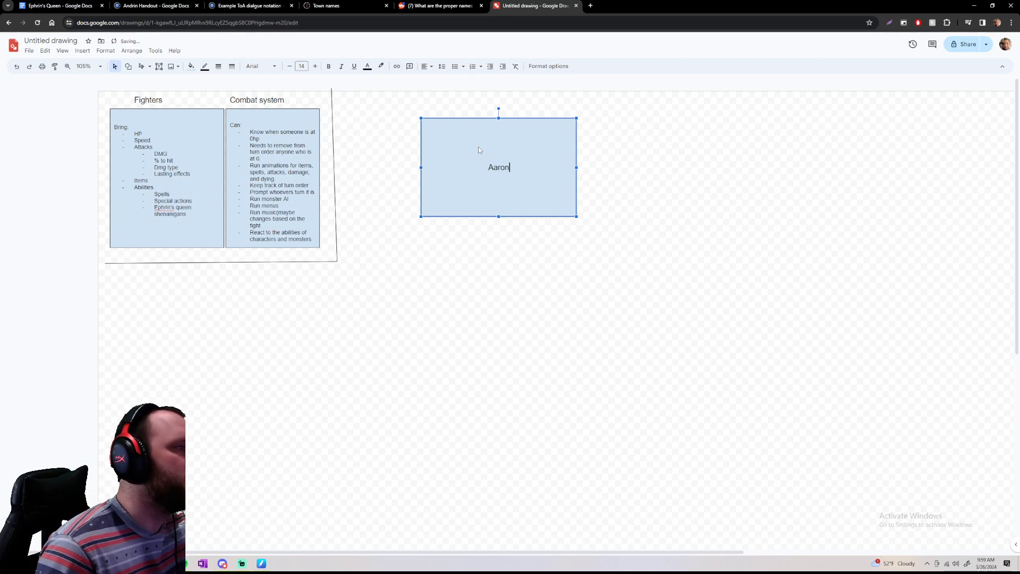
Enlarge the character's name inside the new rectangle to roughly twice its text size
left_click_drag(488, 167, 515, 168)
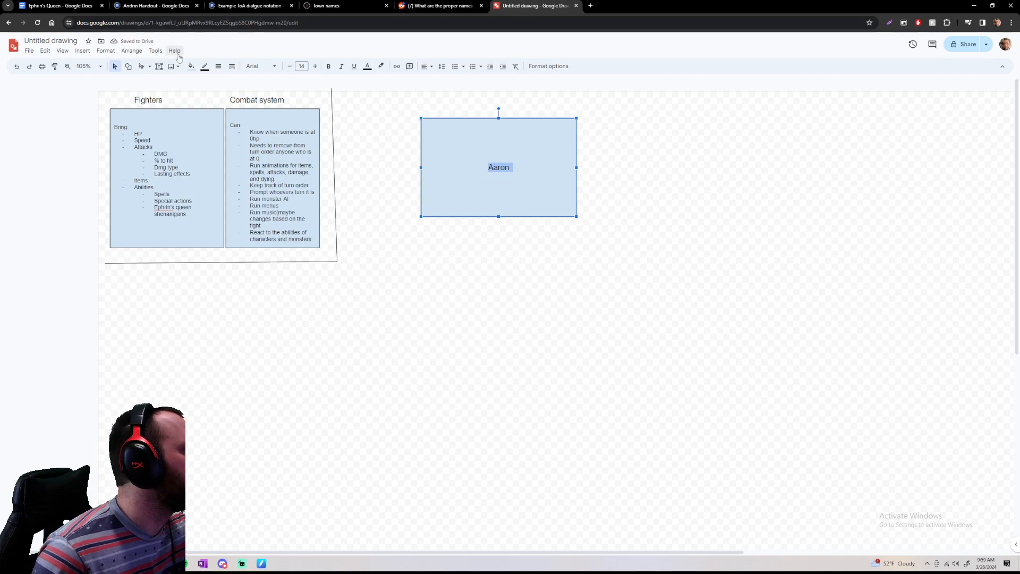
left_click(315, 67)
left_click(316, 66)
left_click(315, 67)
left_click(315, 66)
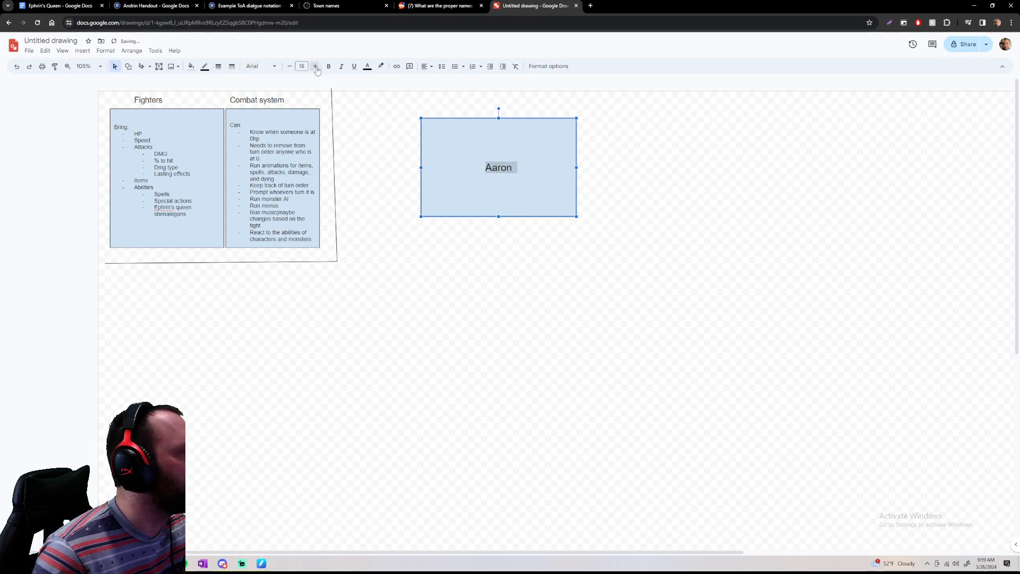
triple_click(316, 66)
triple_click(315, 67)
triple_click(316, 67)
triple_click(315, 67)
left_click(315, 66)
left_click(500, 266)
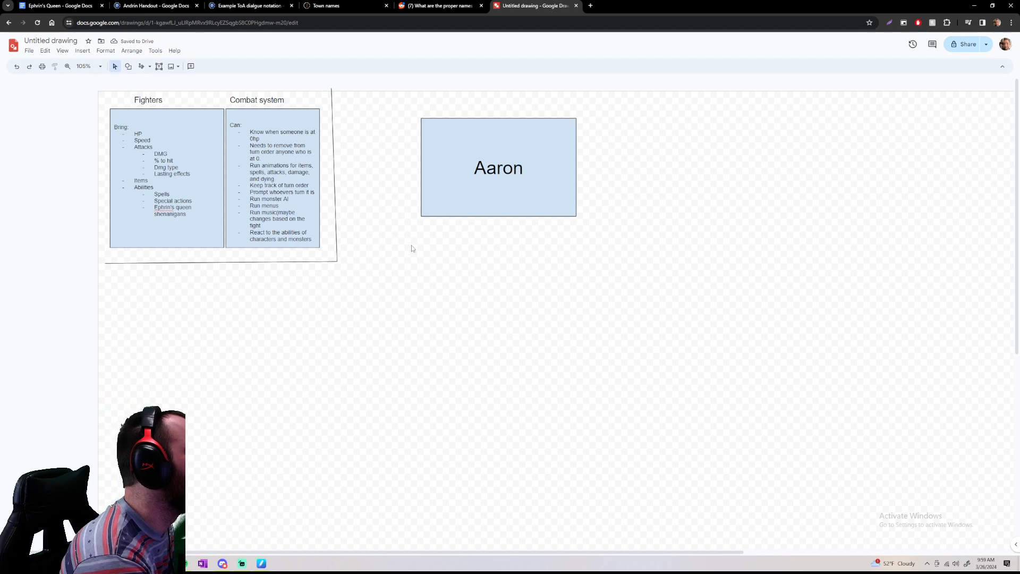
Scribble a curved branch line from below the character box down to the left, and undo the oval drawn at its end
left_click(142, 68)
mouse_move(473, 228)
left_mouse_down()
mouse_move(383, 341)
mouse_move(294, 398)
mouse_move(373, 353)
left_mouse_up()
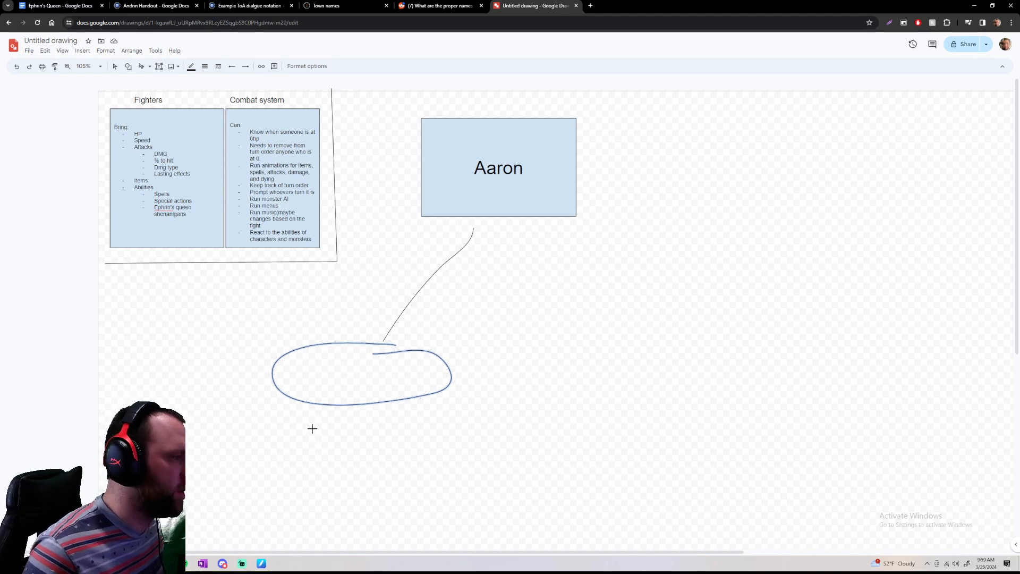
scroll(515, 307, "down", 3)
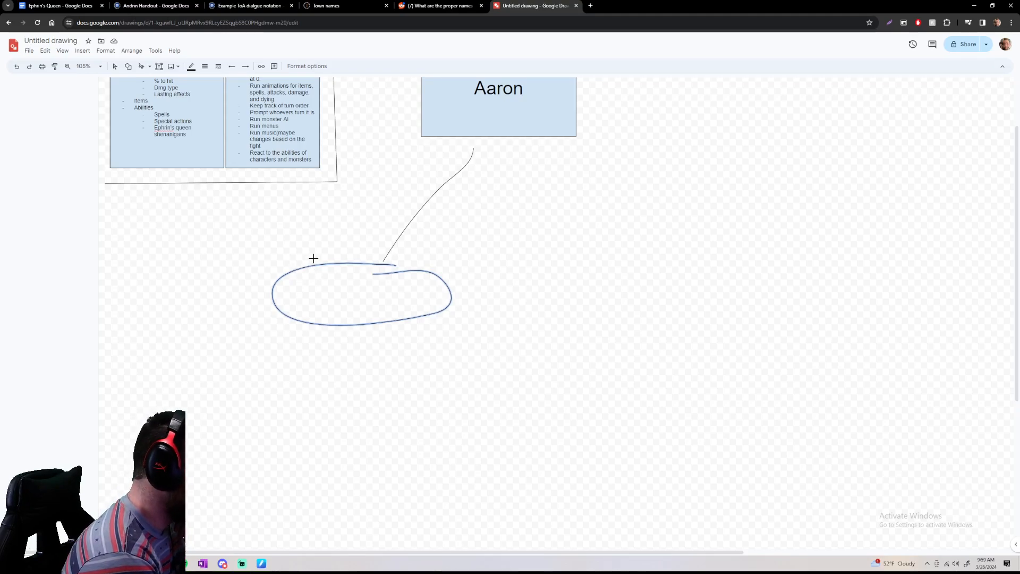
key("ctrl+z")
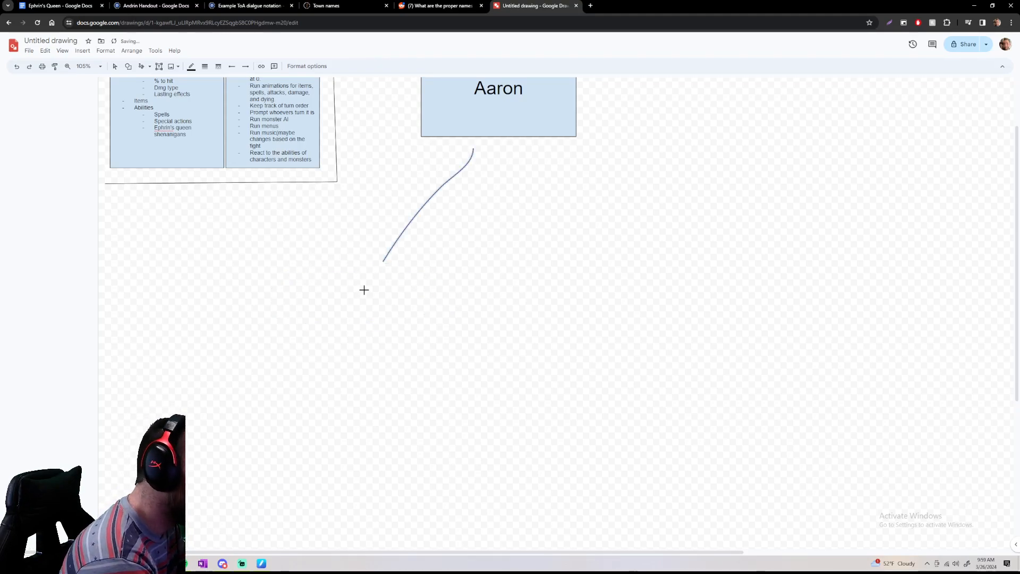
Handwrite "Move" at the end of the branch line and "Talk" beneath it, each with a dash in front
mouse_move(353, 301)
left_mouse_down()
mouse_move(421, 268)
mouse_move(447, 296)
left_mouse_up()
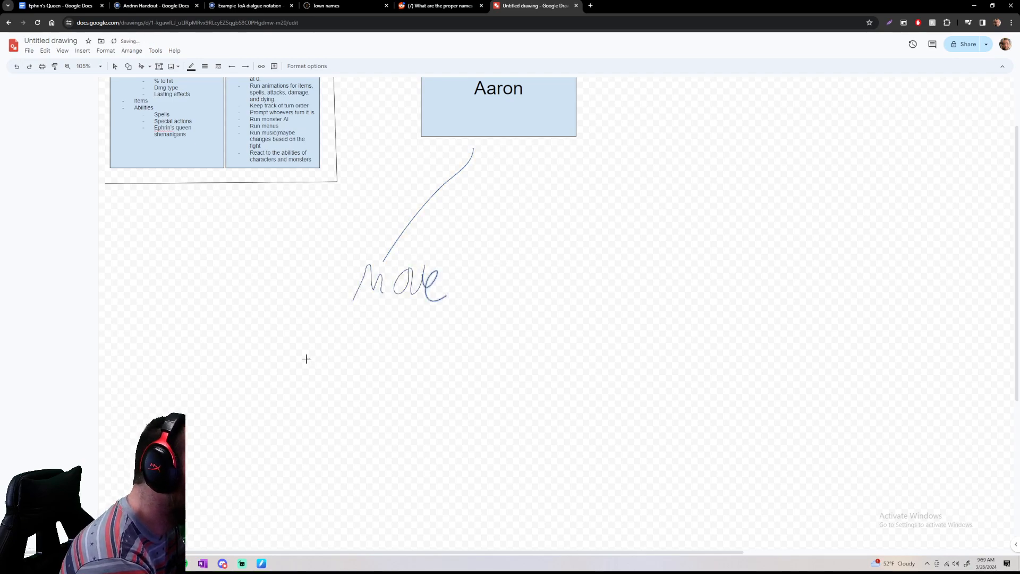
left_click_drag(307, 278, 327, 276)
left_click_drag(312, 355, 336, 349)
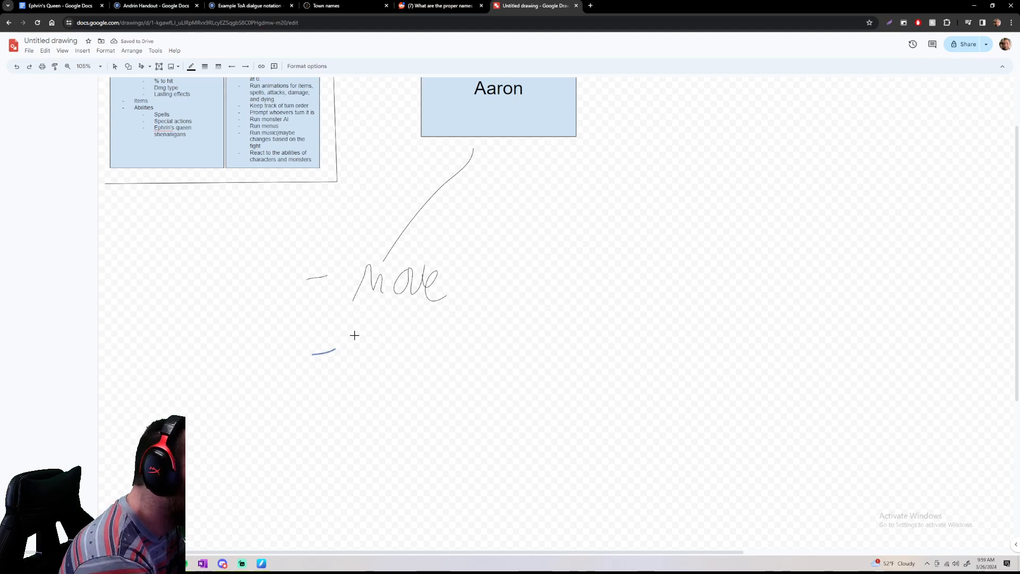
left_click_drag(358, 325, 357, 355)
mouse_move(348, 331)
left_mouse_down()
mouse_move(355, 355)
mouse_move(379, 332)
mouse_move(424, 362)
left_mouse_up()
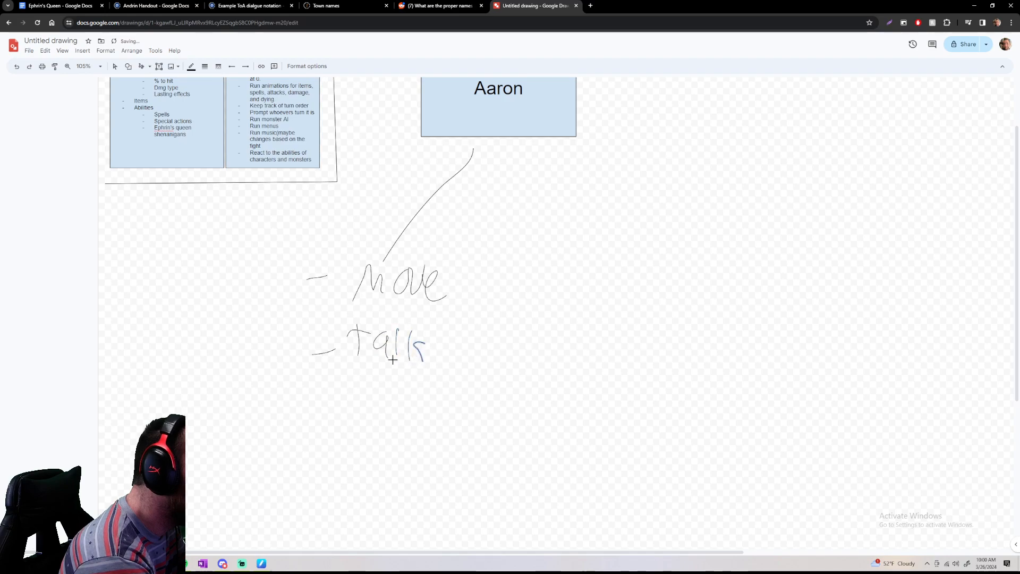
Handwrite a third dashed item reading Press "A" below "Talk"
left_click_drag(306, 403, 345, 401)
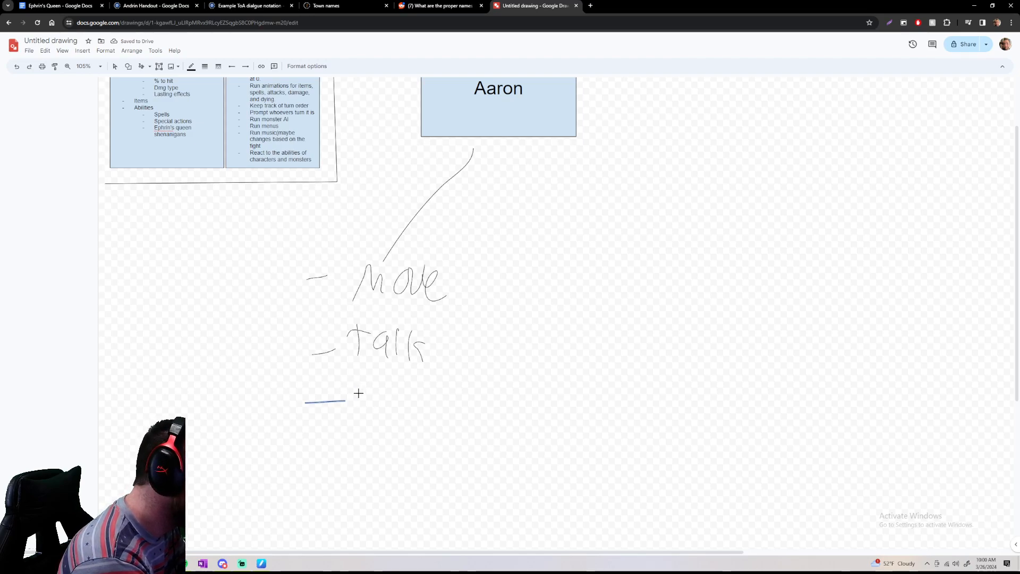
mouse_move(359, 413)
left_mouse_down()
mouse_move(369, 383)
mouse_move(389, 406)
mouse_move(422, 392)
mouse_move(423, 415)
mouse_move(461, 387)
mouse_move(468, 415)
left_mouse_up()
mouse_move(472, 398)
left_mouse_down()
mouse_move(449, 403)
mouse_move(436, 382)
left_mouse_up()
left_click_drag(440, 378, 469, 381)
left_click_drag(479, 380, 480, 383)
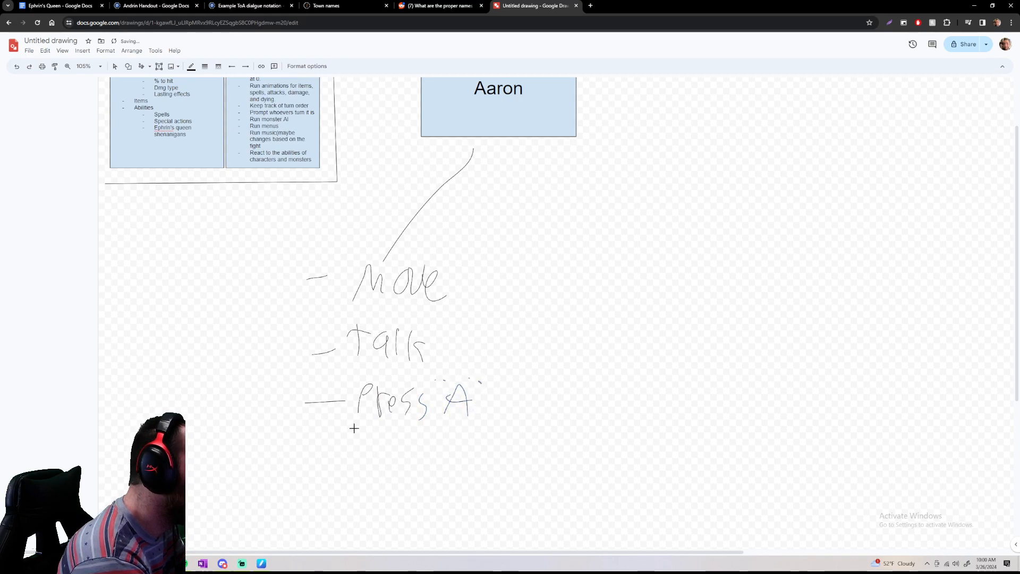
Handwrite a fourth dashed item reading "Delve" at the bottom of the list
left_click_drag(303, 465, 331, 461)
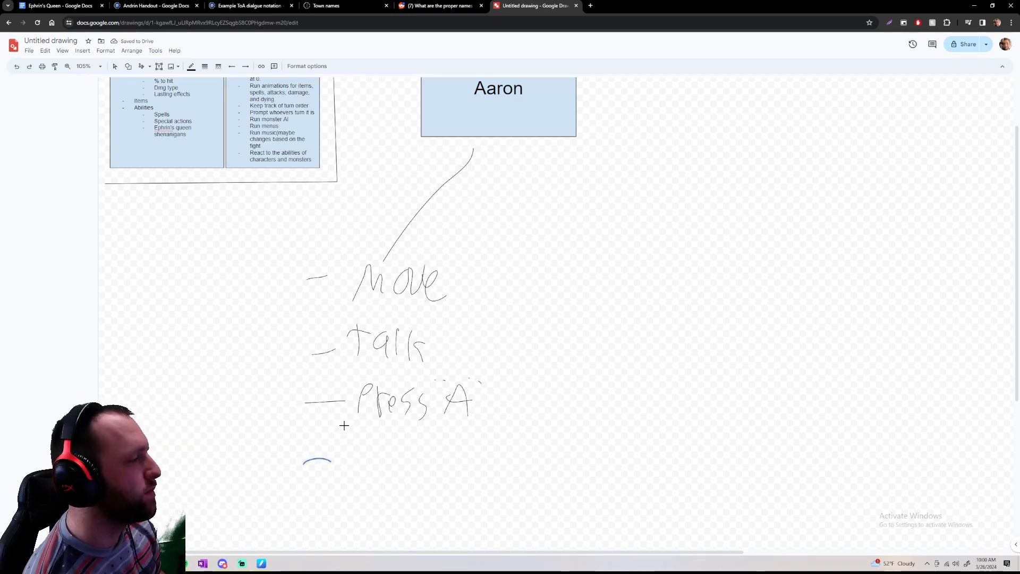
mouse_move(355, 445)
left_mouse_down()
mouse_move(353, 481)
mouse_move(382, 460)
mouse_move(355, 482)
left_mouse_up()
left_click_drag(371, 467, 386, 464)
left_click_drag(398, 448, 394, 480)
left_click_drag(419, 454, 445, 480)
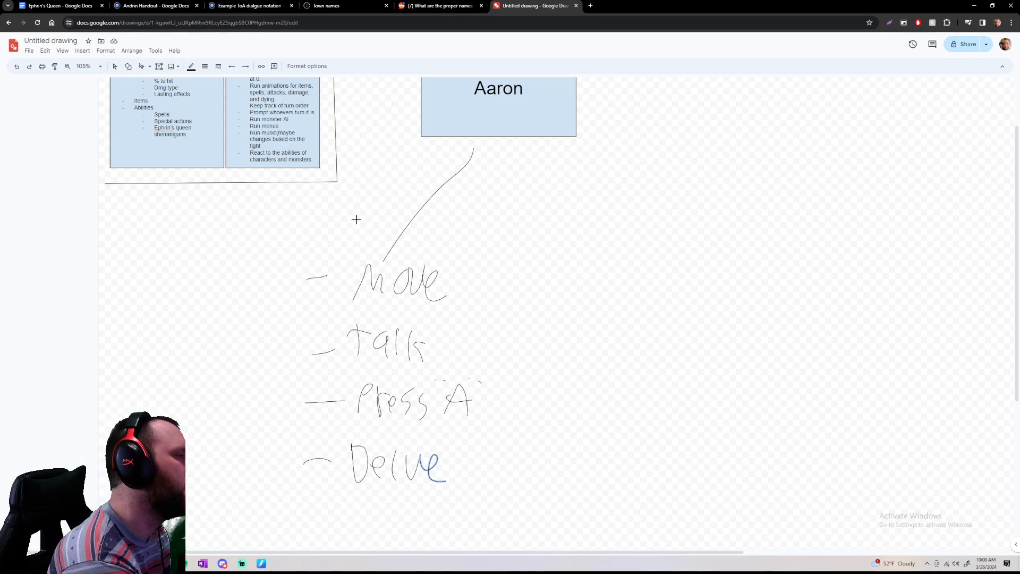
Handwrite "Overworld" above "Move", and scribble a second curved branch from the character box to an underlined "Combat"
mouse_move(364, 207)
left_mouse_down()
mouse_move(411, 227)
mouse_move(442, 214)
mouse_move(455, 227)
mouse_move(467, 207)
mouse_move(483, 225)
left_mouse_up()
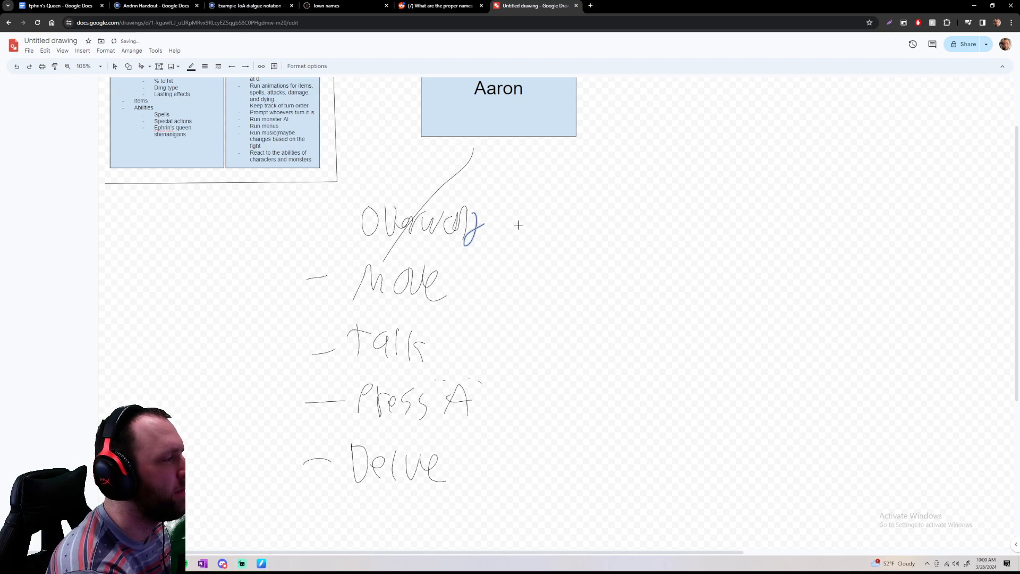
mouse_move(541, 137)
left_mouse_down()
mouse_move(572, 175)
mouse_move(636, 194)
mouse_move(619, 242)
left_mouse_up()
mouse_move(637, 228)
left_mouse_down()
mouse_move(660, 251)
mouse_move(650, 237)
mouse_move(641, 259)
mouse_move(611, 225)
mouse_move(629, 228)
mouse_move(640, 252)
mouse_move(708, 253)
left_mouse_up()
key("ctrl+z")
key("ctrl+z")
mouse_move(718, 231)
left_mouse_down()
mouse_move(715, 251)
mouse_move(736, 241)
left_mouse_up()
left_click_drag(606, 247, 708, 264)
Handwrite "Shoot" and "Swing sword" beneath "Combat", each with a dash in front
left_click_drag(612, 285, 642, 287)
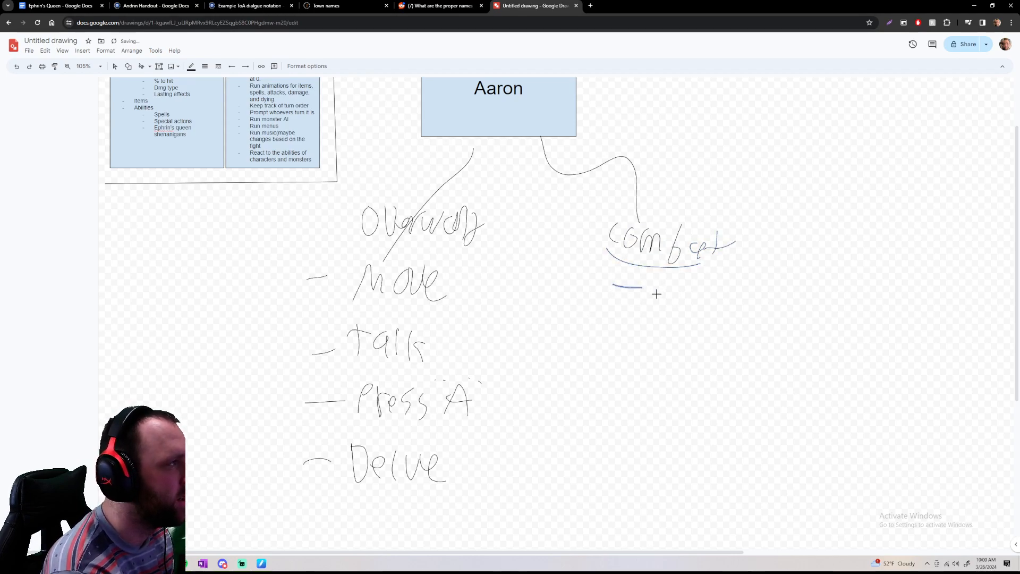
mouse_move(668, 277)
left_mouse_down()
mouse_move(655, 303)
mouse_move(685, 303)
mouse_move(716, 286)
mouse_move(721, 303)
left_mouse_up()
left_click_drag(707, 293, 735, 290)
mouse_move(609, 328)
left_mouse_down()
mouse_move(659, 342)
mouse_move(694, 325)
mouse_move(721, 348)
mouse_move(819, 331)
left_mouse_up()
Handwrite a third dashed item reading "Use spell" in the "Combat" list
left_click_drag(614, 360, 658, 364)
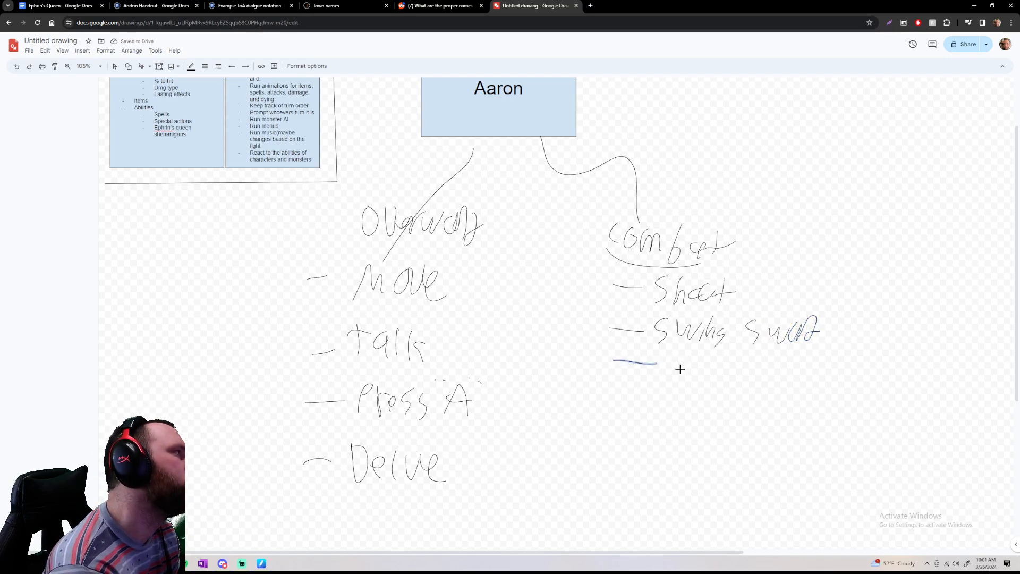
left_click_drag(670, 356, 686, 358)
mouse_move(700, 356)
left_mouse_down()
mouse_move(722, 380)
mouse_move(733, 365)
mouse_move(748, 383)
mouse_move(759, 363)
mouse_move(790, 383)
left_mouse_up()
left_click_drag(796, 369, 794, 391)
Handwrite a fourth dashed item reading "Drink a potion", and draw a vertical line between the "Overworld" and "Combat" lists
left_click_drag(620, 397, 664, 416)
mouse_move(679, 416)
left_mouse_down()
mouse_move(689, 402)
mouse_move(693, 416)
mouse_move(715, 418)
left_mouse_up()
mouse_move(722, 406)
left_mouse_down()
mouse_move(723, 418)
mouse_move(749, 425)
mouse_move(774, 409)
mouse_move(766, 428)
mouse_move(771, 416)
mouse_move(796, 420)
mouse_move(808, 409)
left_mouse_up()
key("ctrl+z")
left_click_drag(814, 398, 811, 426)
left_click_drag(807, 412, 830, 421)
left_click_drag(837, 409, 850, 431)
key("ctrl+z")
key("ctrl+z")
key("ctrl+z")
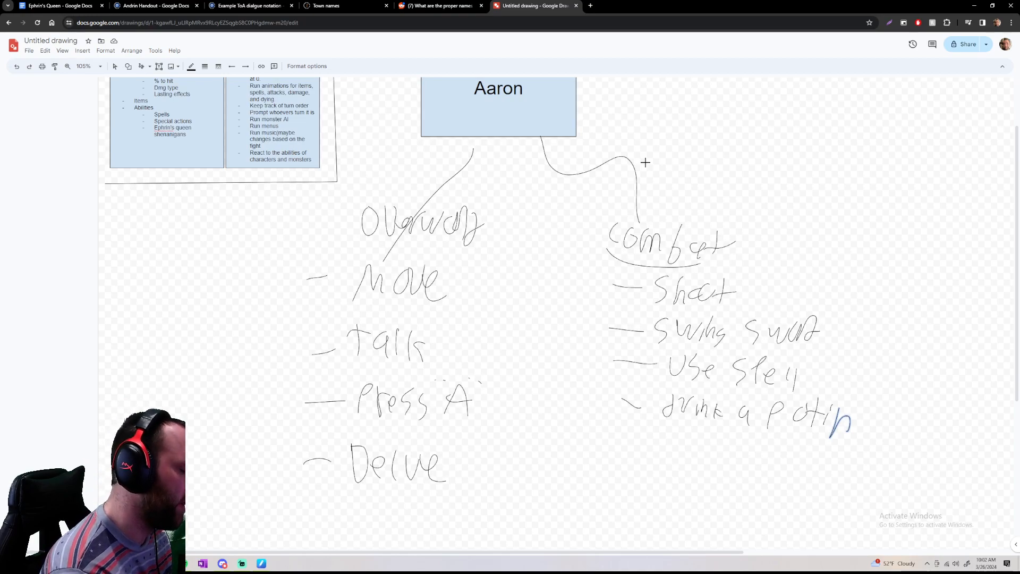
left_click_drag(538, 173, 538, 532)
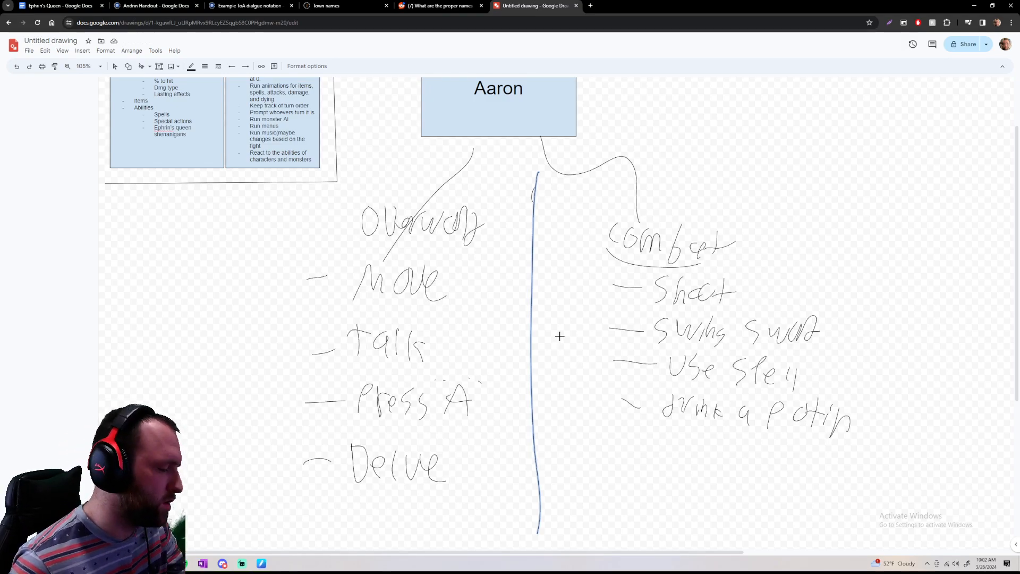
Delete the main character box with both branches, all handwritten lists, the dividing line and the leftover strokes
scroll(560, 336, "down", 4)
scroll(560, 335, "up", 2)
scroll(605, 301, "down", 2)
scroll(597, 295, "up", 2)
scroll(598, 295, "up", 1)
scroll(598, 293, "down", 1)
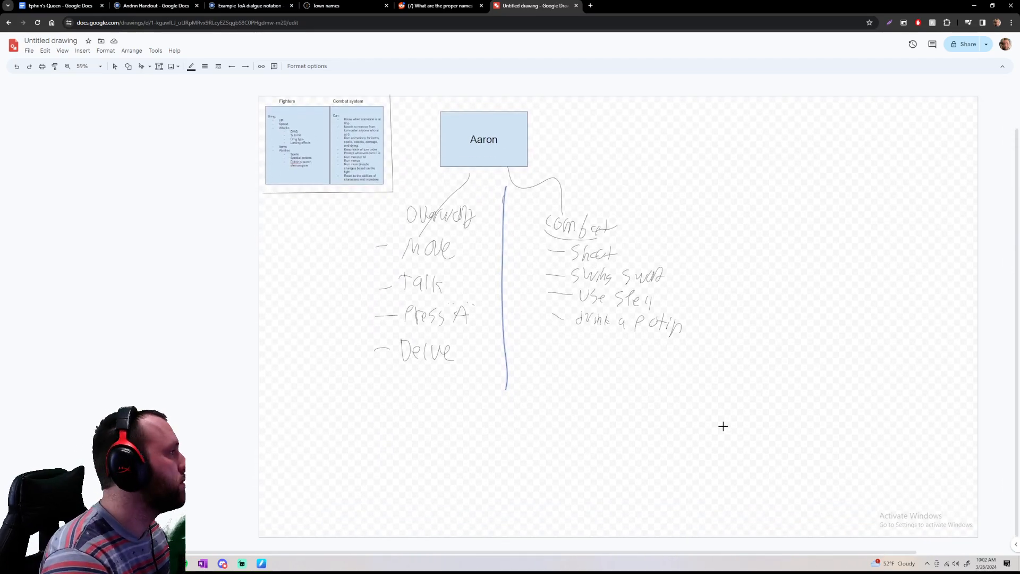
left_click_drag(725, 419, 355, 83)
key("ctrl+z")
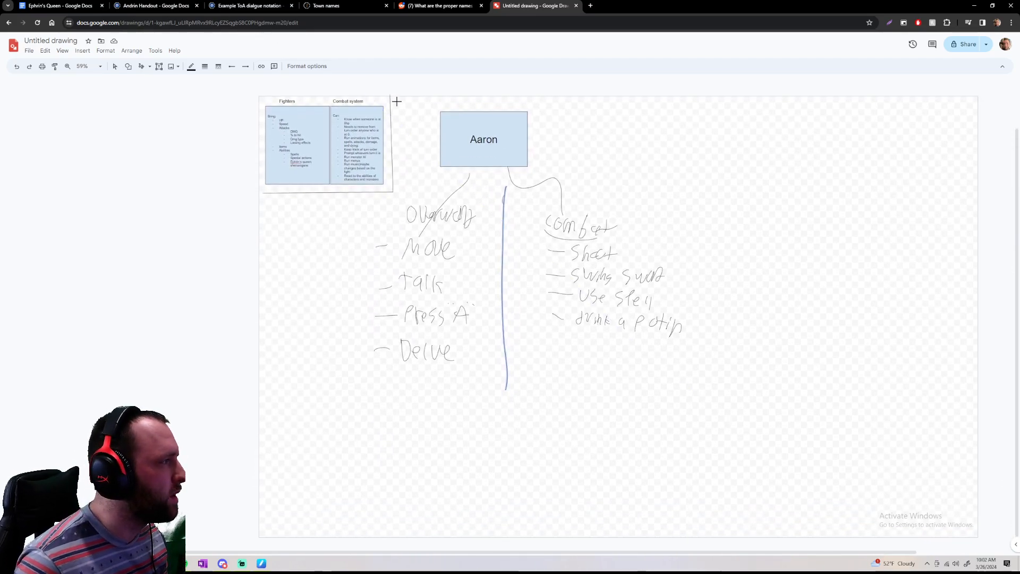
left_click(114, 66)
left_click_drag(407, 93, 727, 405)
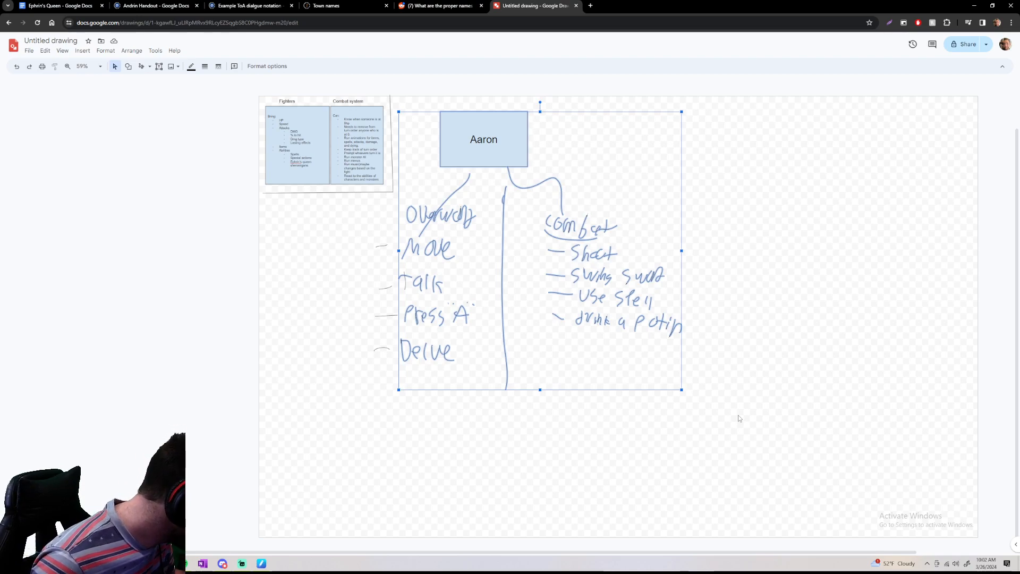
key("Delete")
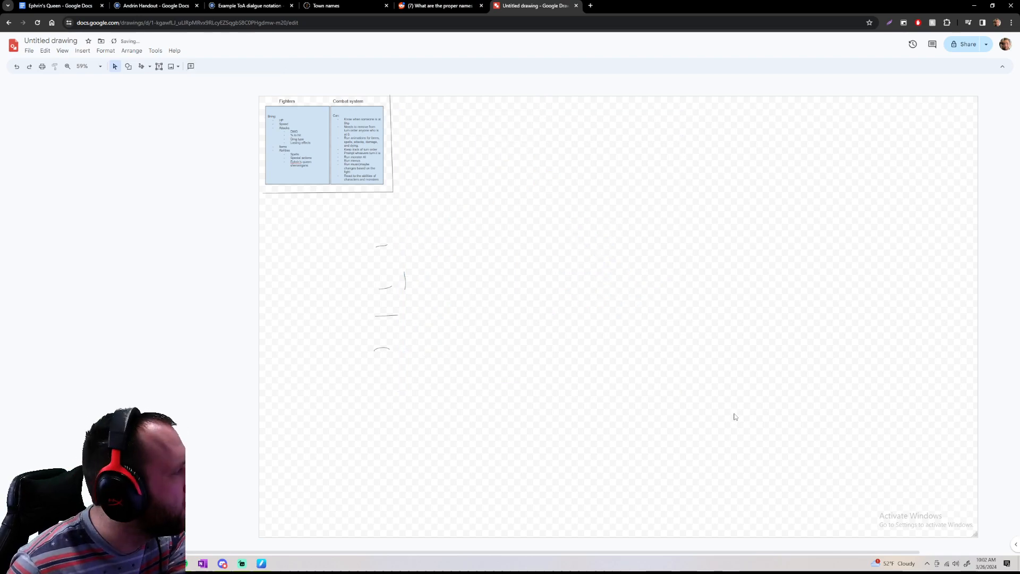
left_click_drag(336, 233, 503, 417)
key("Delete")
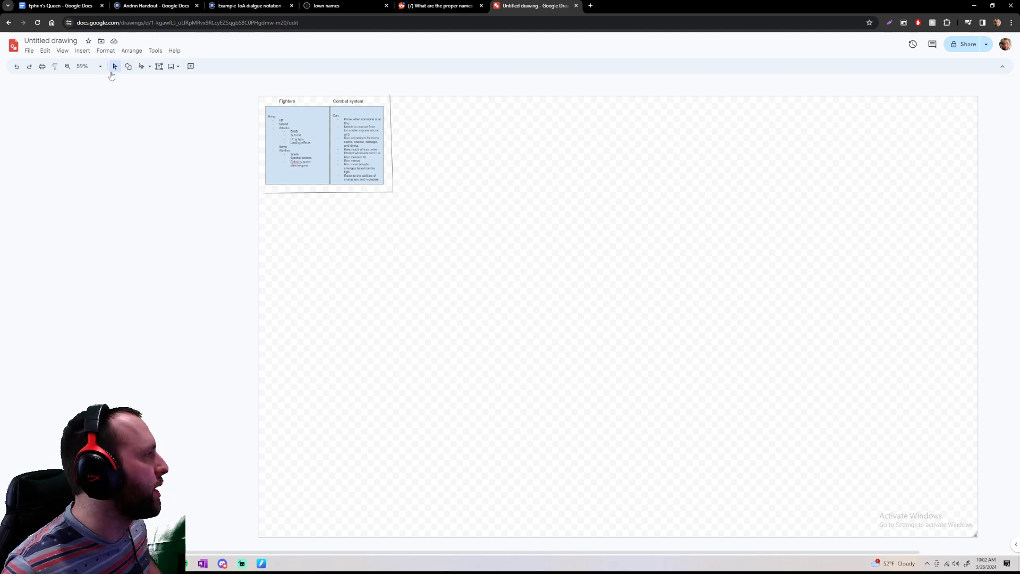
Insert a rectangle below the fighters and combat system boxes, and enter the heading "Overworld character:" in it
left_click(128, 66)
mouse_move(156, 81)
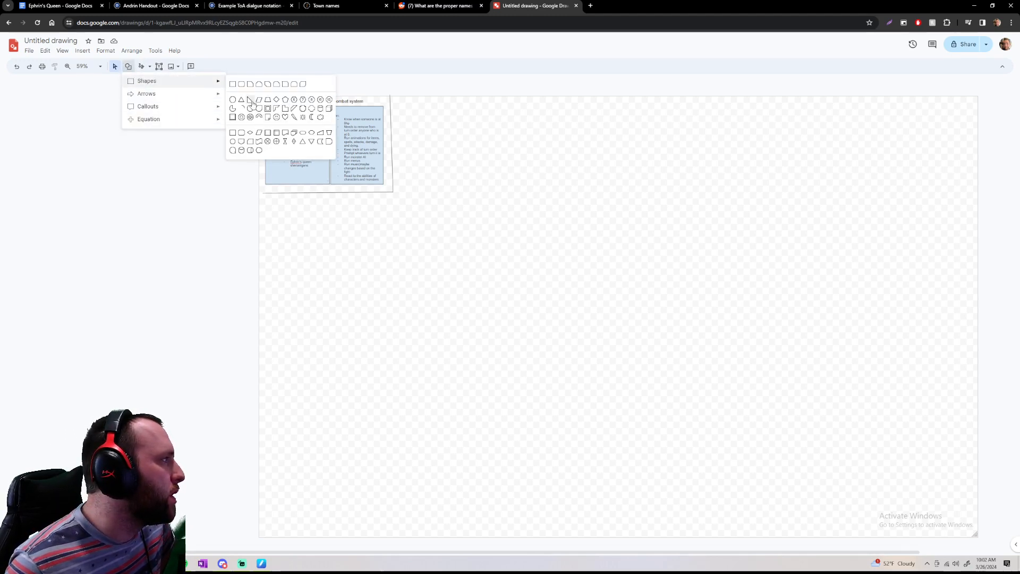
left_click(233, 84)
left_click_drag(284, 214, 428, 378)
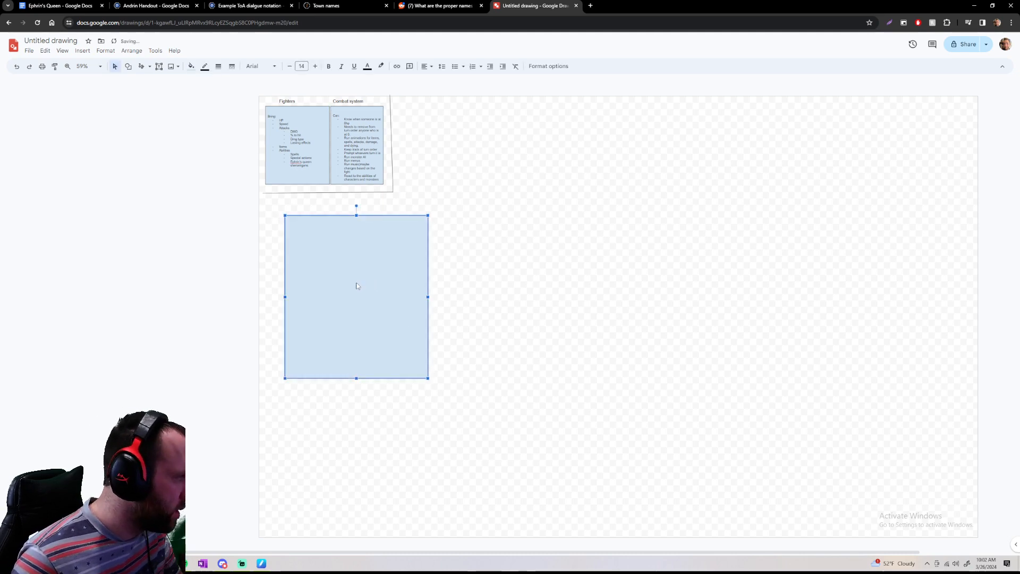
type("Bas")
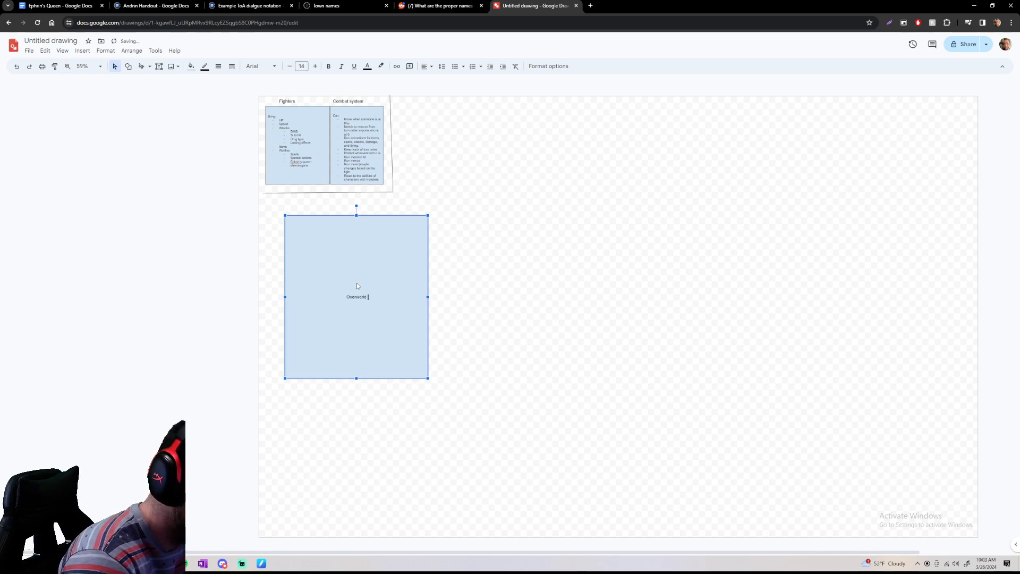
type("Overworld character")
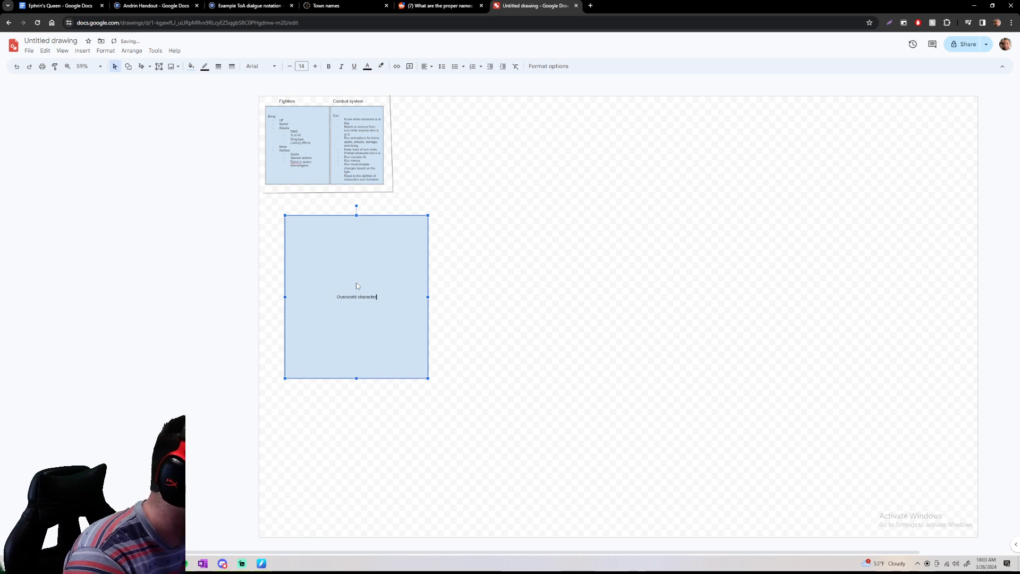
type(":")
key("Return")
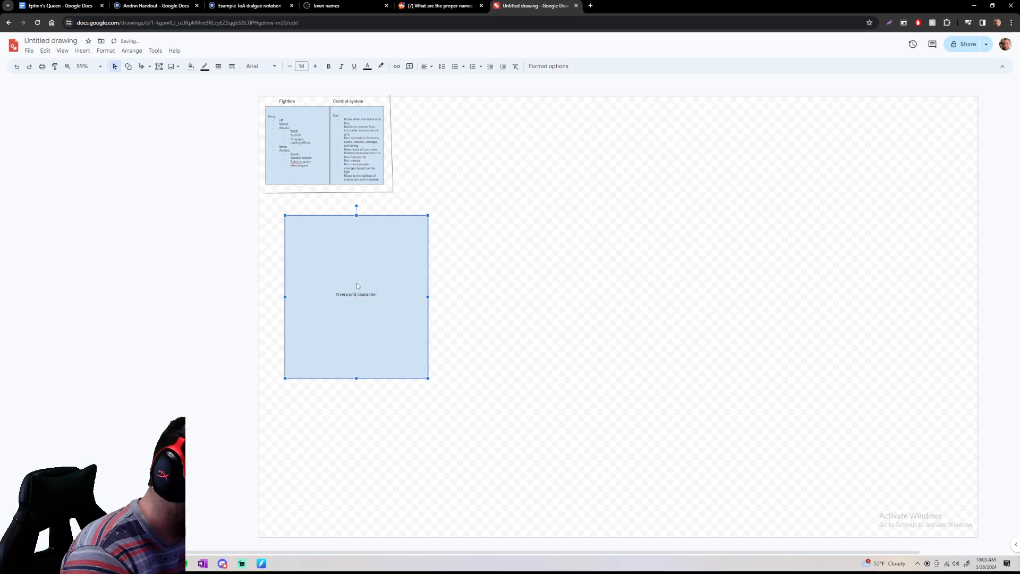
Copy the whole list from the "Fighters" box into the new rectangle below its heading
left_click(291, 142)
left_click_drag(307, 167, 267, 110)
left_click(371, 315)
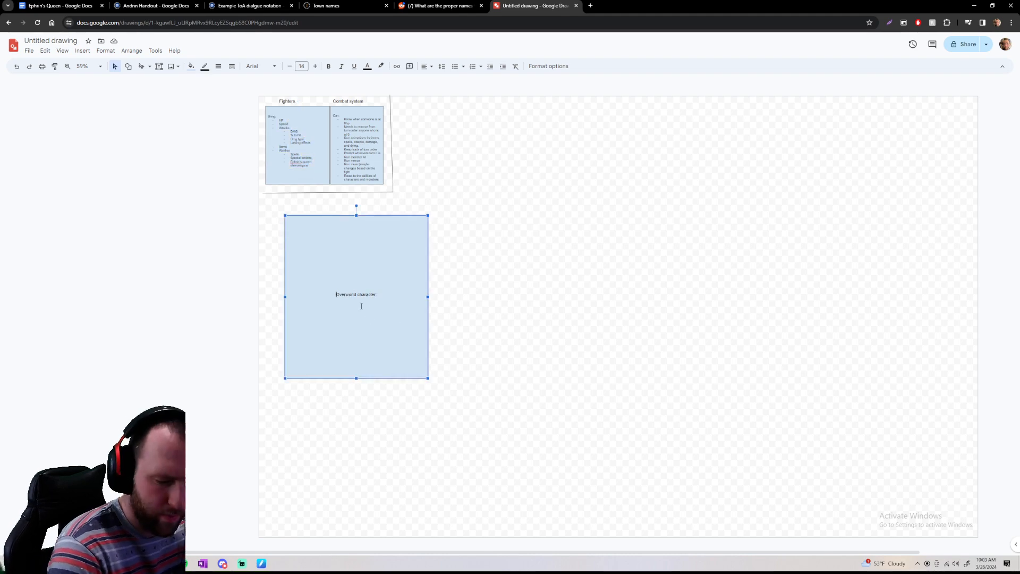
type("String: HP Speed Attacks DMG % to Hit Dmg type Lasting effects Items Abilities Spells Special actions Ephrin's queen shenanigans")
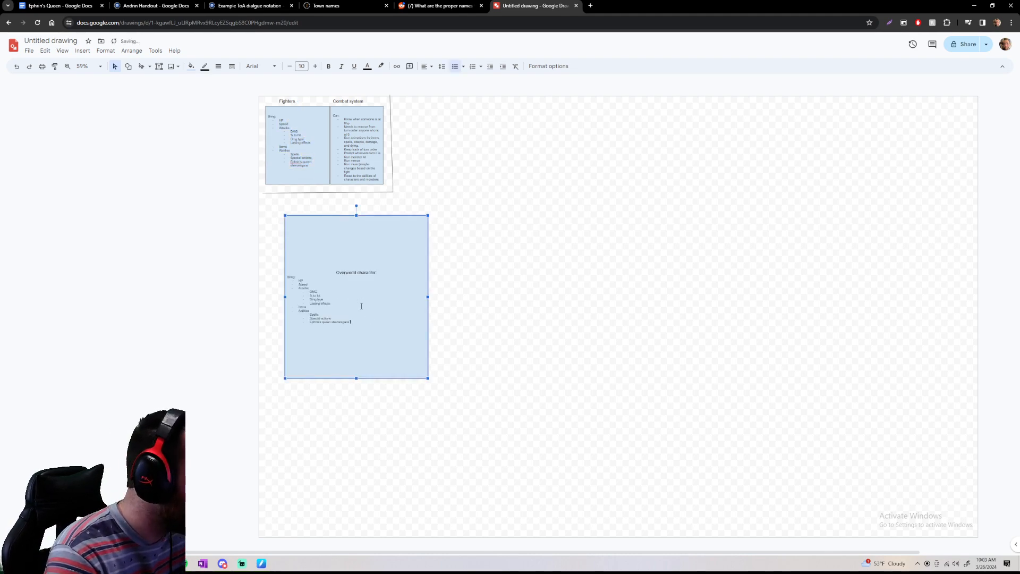
Remove the pasted line between the "Overworld character:" heading and "HP"
key("Up")
key("Up")
key("Up")
key("Up")
key("Up")
key("Up")
key("Up")
key("Up")
key("Up")
key("Up")
key("Up")
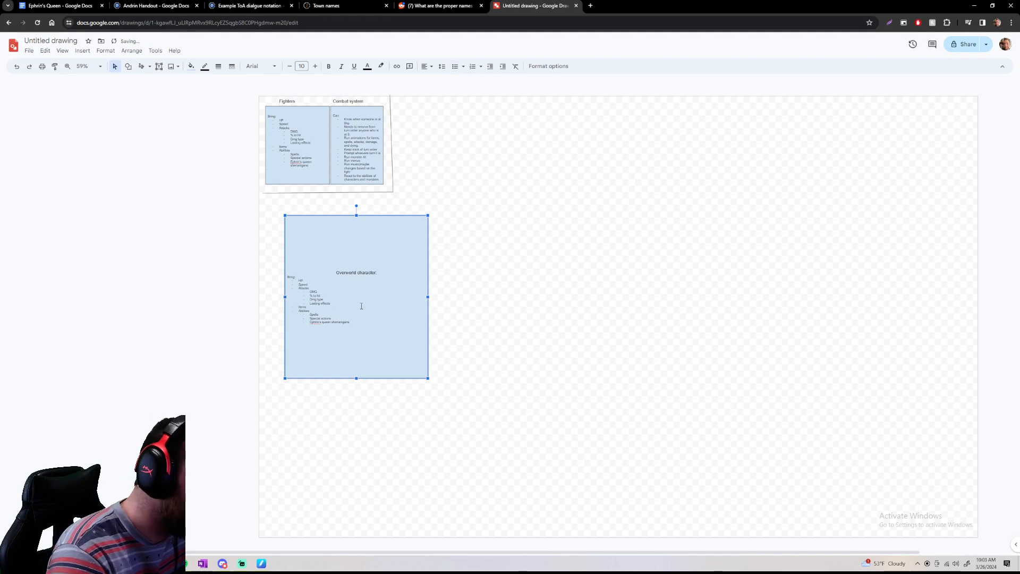
key("BackSpace")
key("BackSpace")
key("BackSpace")
key("BackSpace")
key("BackSpace")
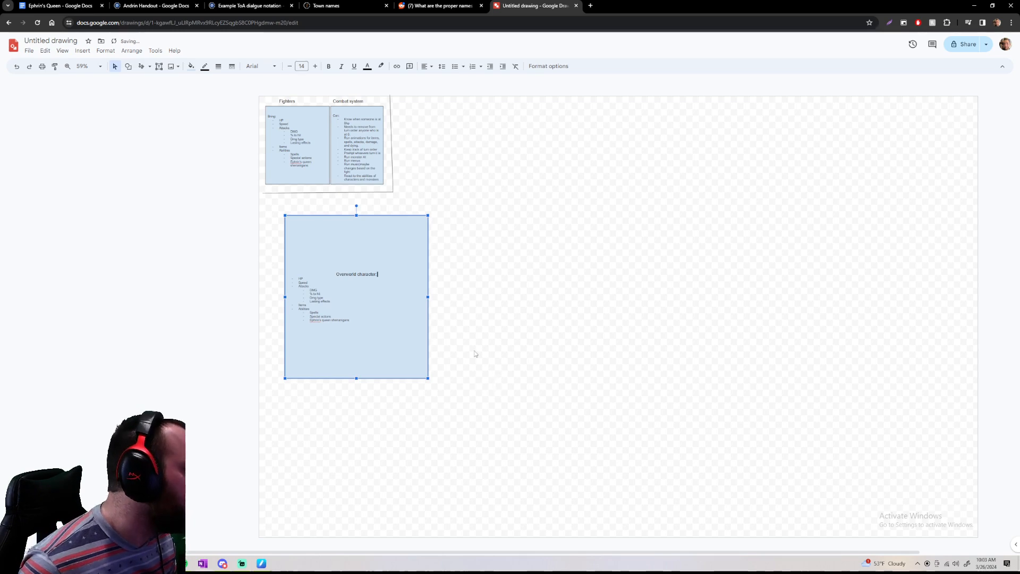
Shrink the overworld character rectangle so it fits more closely around its list
scroll(391, 315, "up", 2)
scroll(392, 315, "down", 2)
left_click_drag(425, 376, 363, 327)
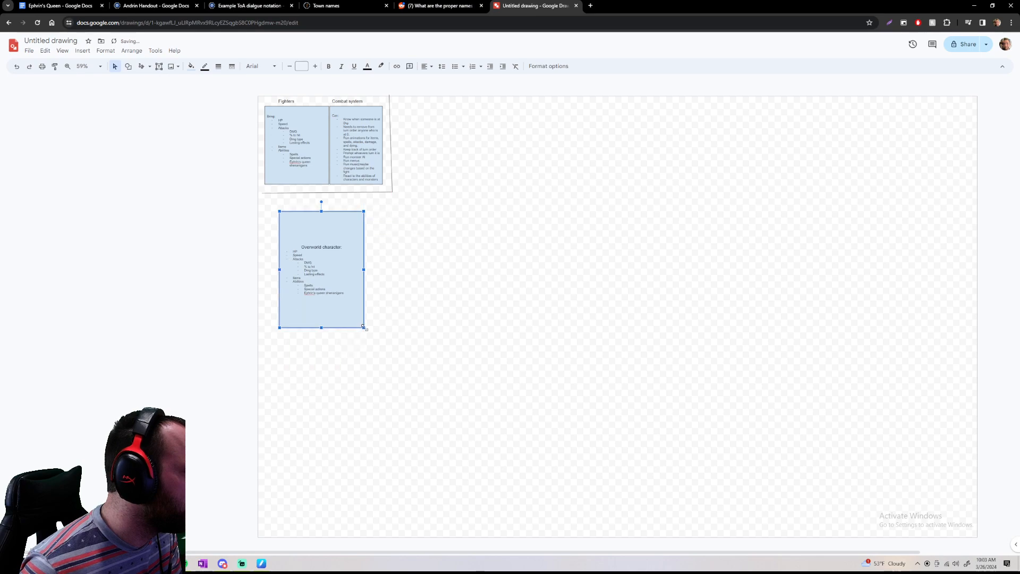
Draw a right-pointing block arrow starting beside the overworld character box
scroll(356, 296, "up", 5)
scroll(375, 275, "down", 1)
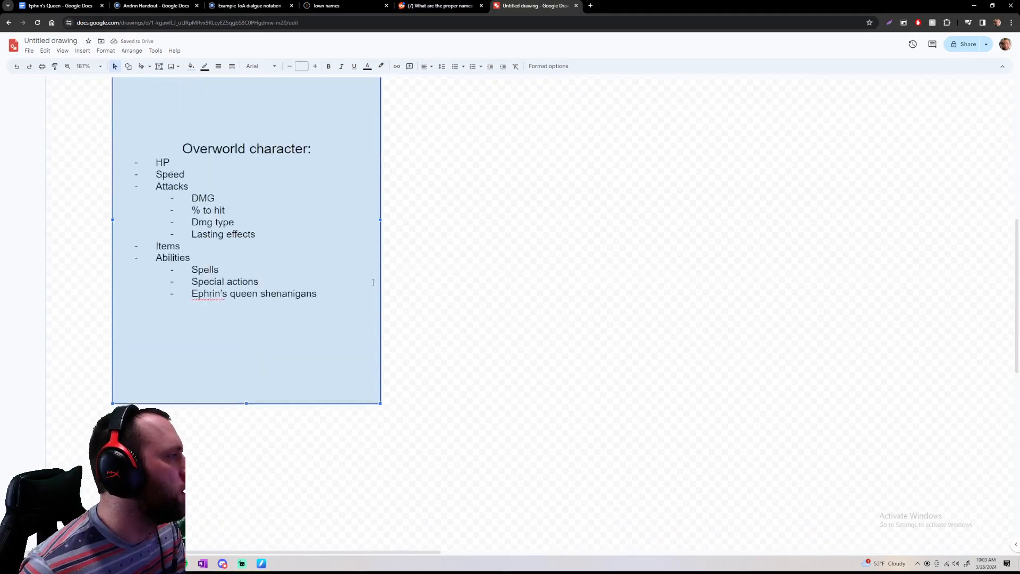
scroll(375, 274, "up", 2)
scroll(376, 275, "right", 2)
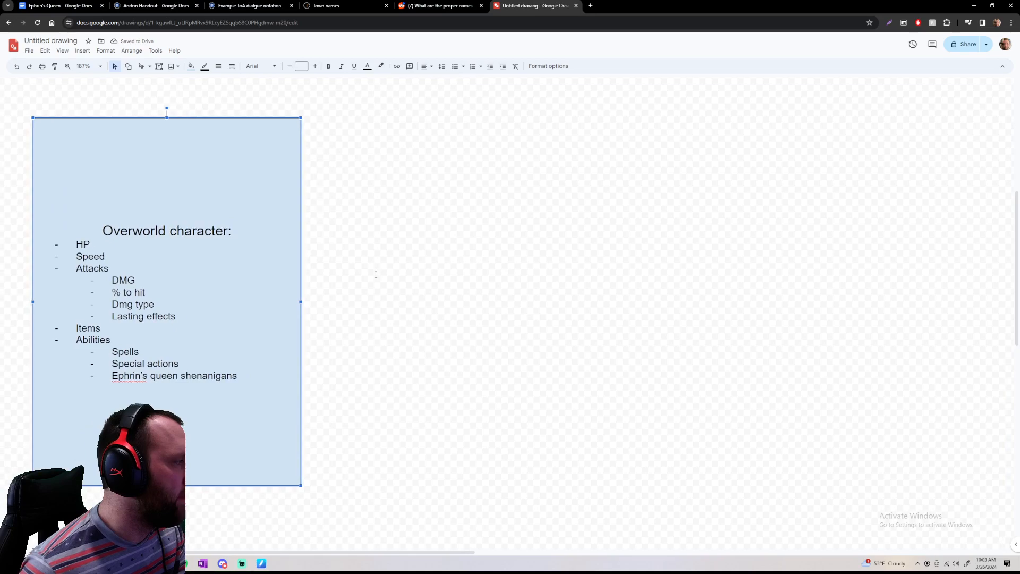
scroll(376, 275, "down", 2)
scroll(375, 274, "down", 2)
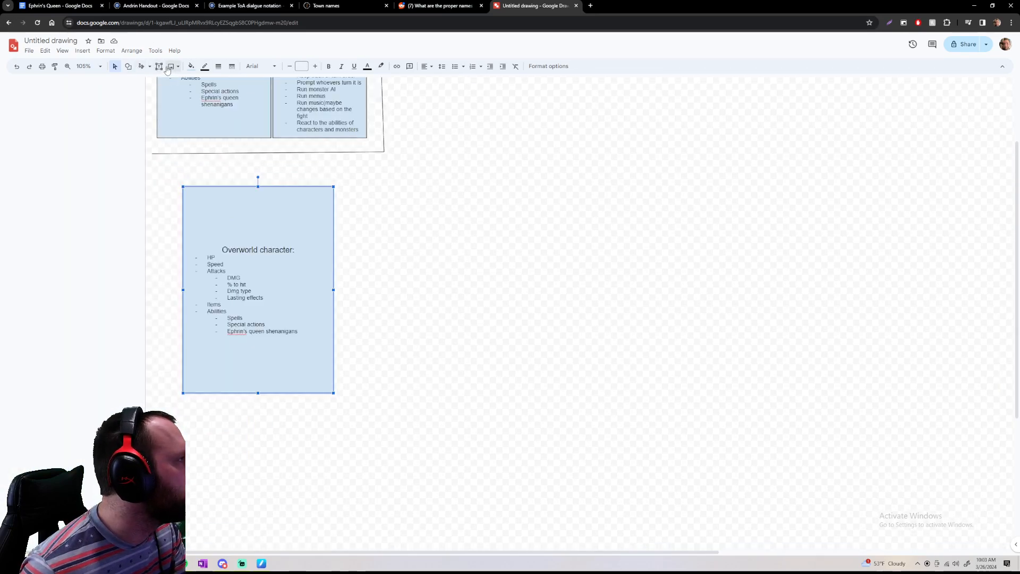
left_click(128, 66)
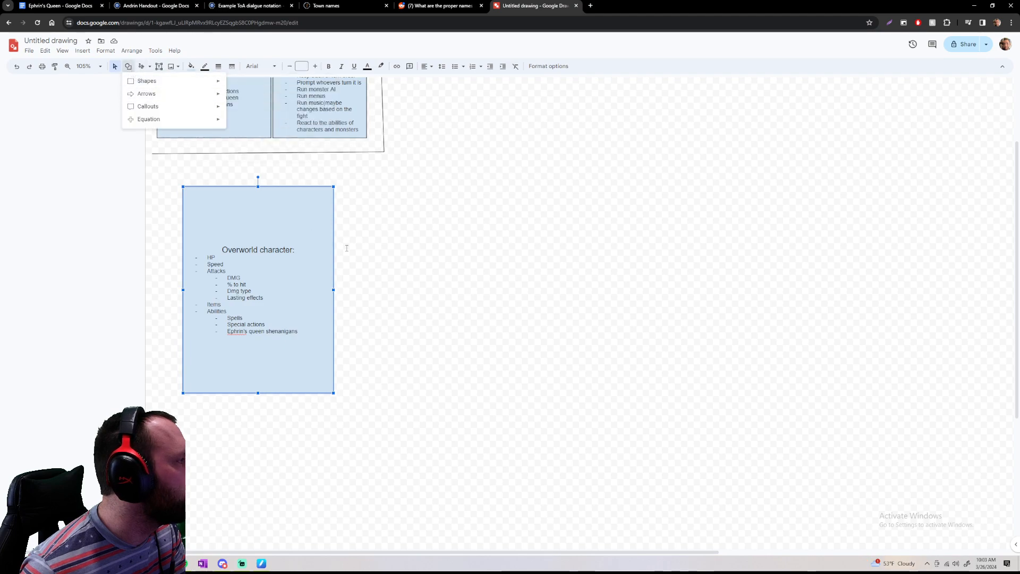
mouse_move(197, 100)
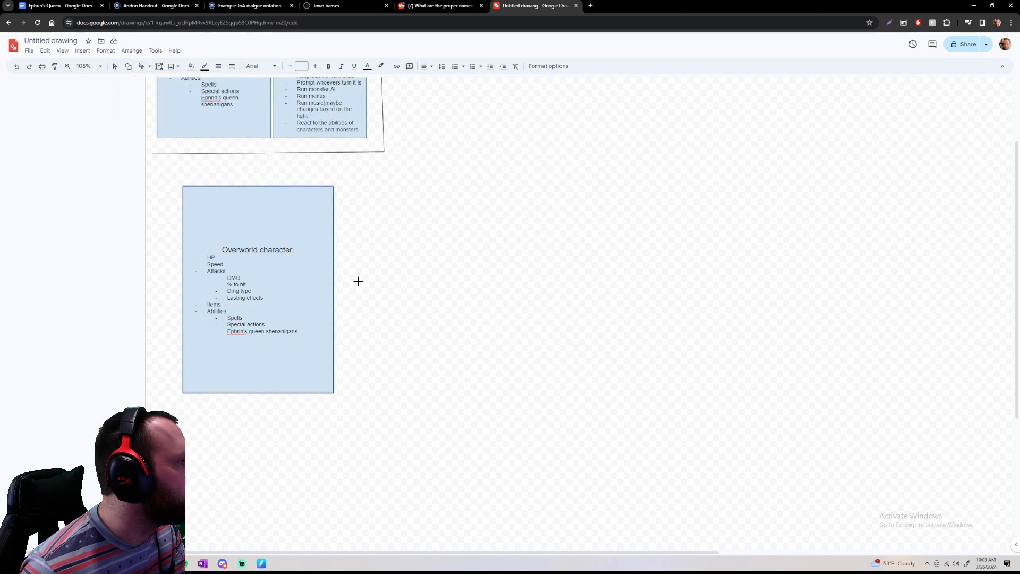
left_click_drag(344, 296, 531, 209)
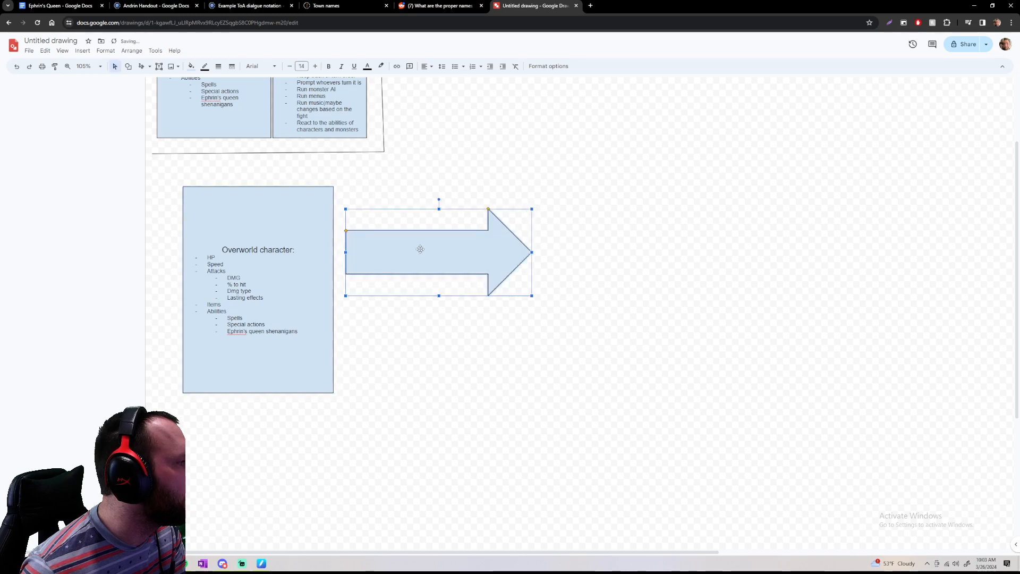
Label the block arrow "Combat starts" and move it down to about the middle of the overworld character box
type("Combat stat")
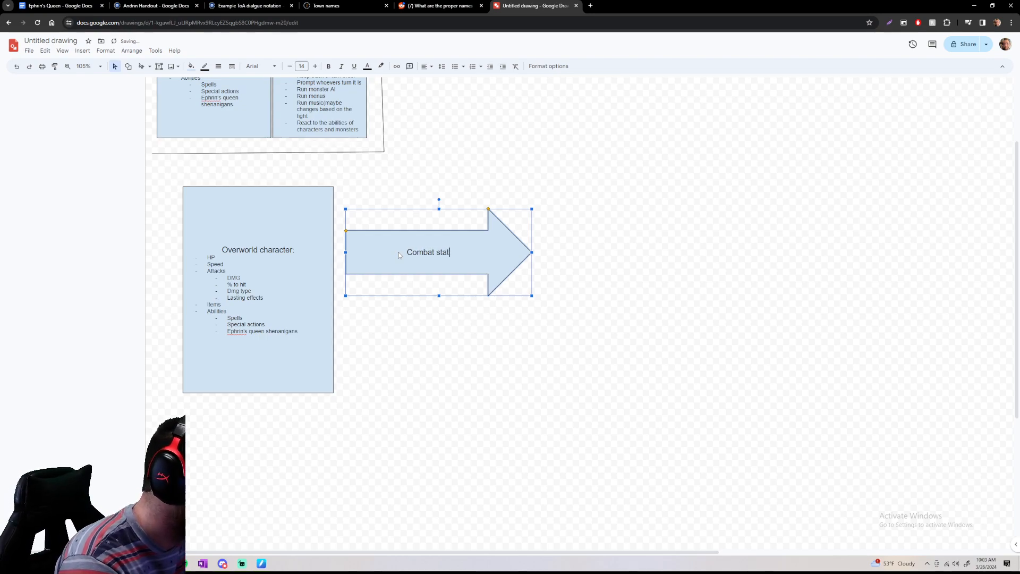
type("s==")
key("BackSpace")
key("BackSpace")
key("BackSpace")
key("BackSpace")
type("rts")
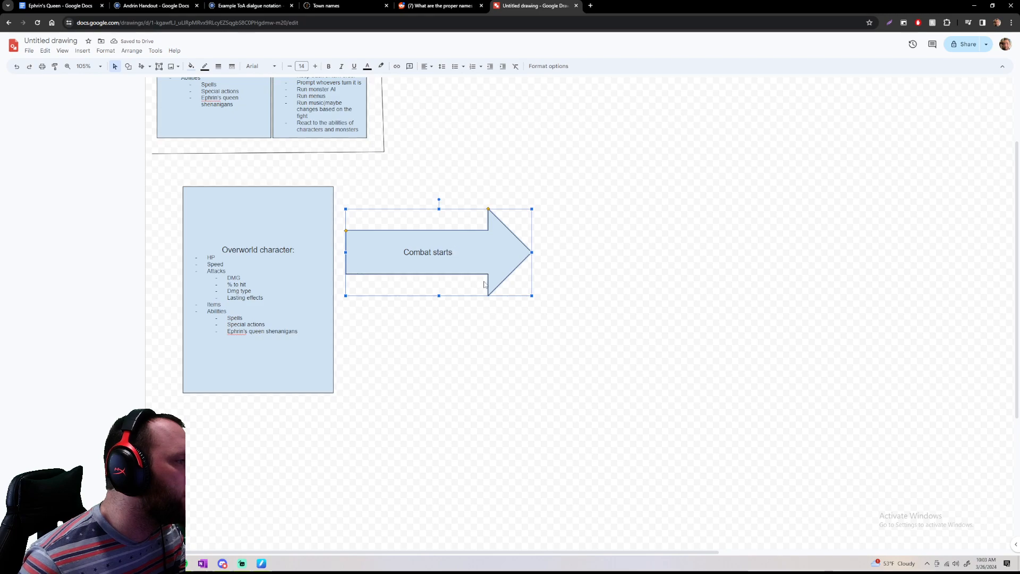
left_click_drag(489, 295, 484, 328)
left_click(619, 337)
Insert a rectangle just beyond the arrow's tip, and enter the heading "Combat character:" in it
left_click(128, 66)
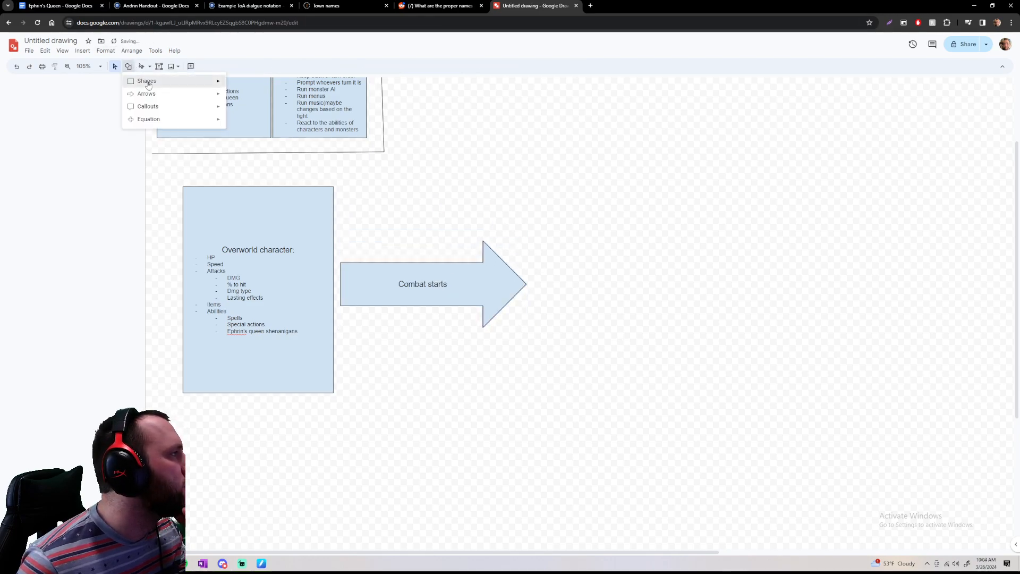
left_click(234, 86)
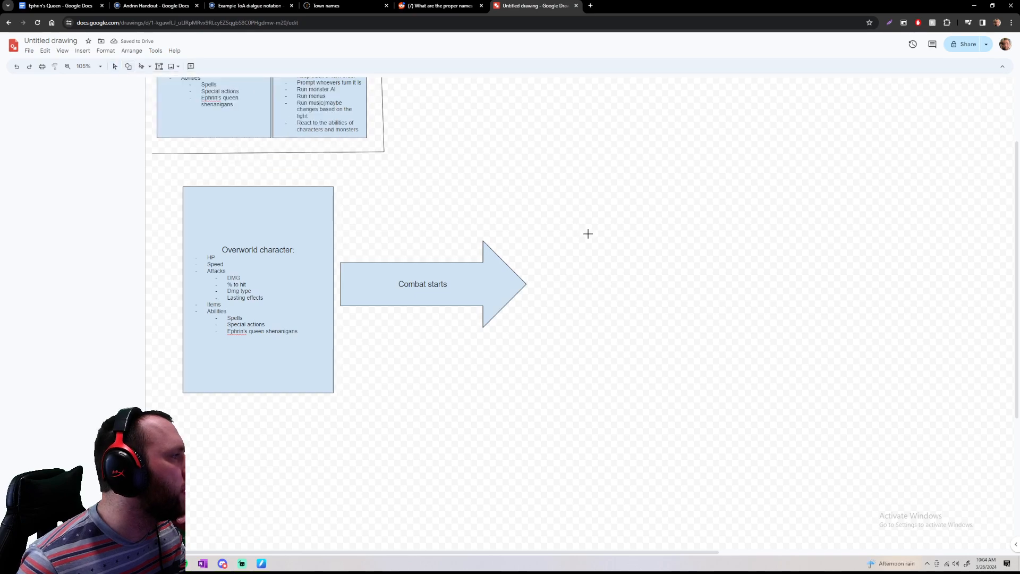
mouse_move(543, 214)
left_mouse_down()
mouse_move(660, 383)
mouse_move(717, 401)
left_mouse_up()
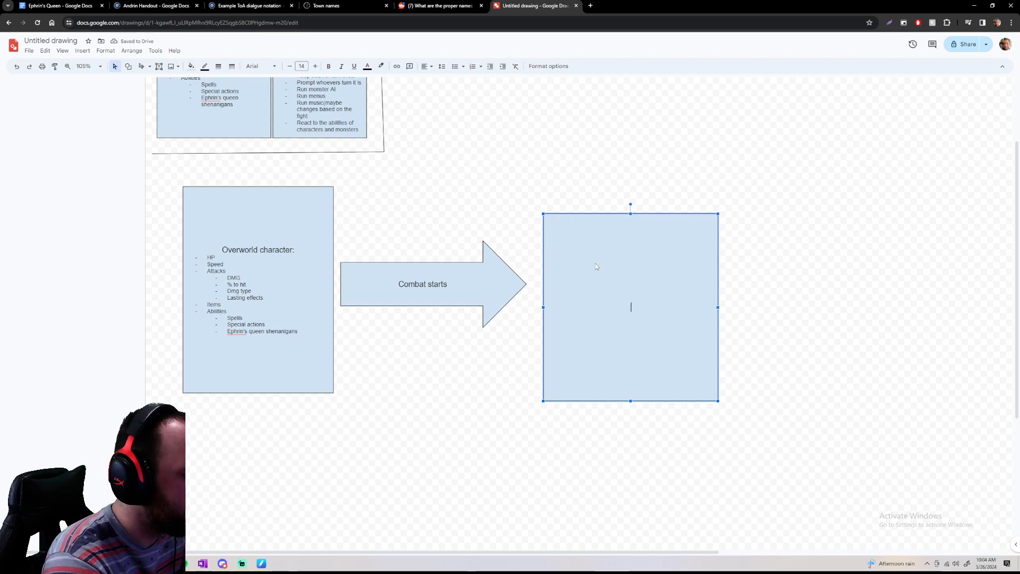
type("Combat ")
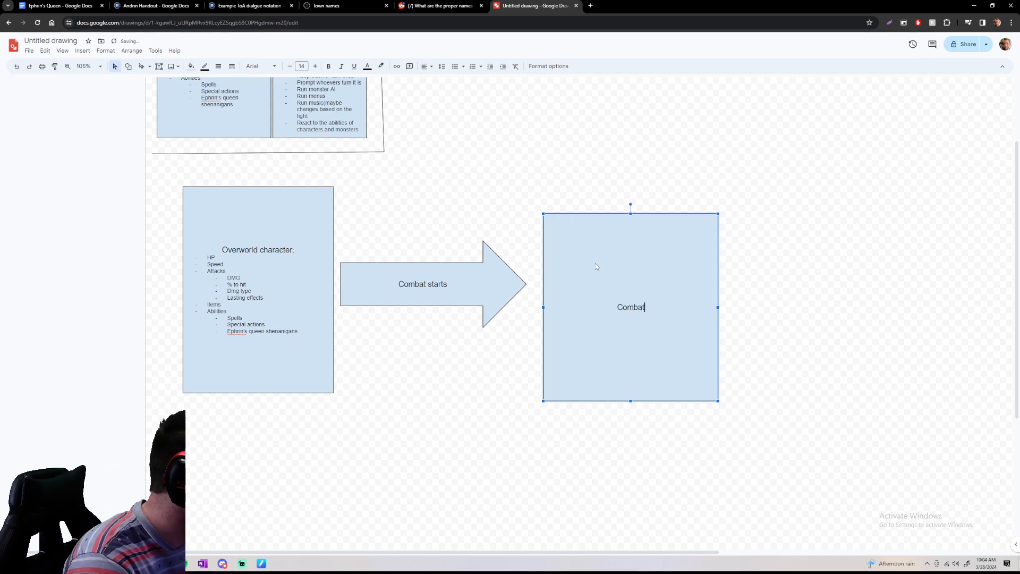
type("characters")
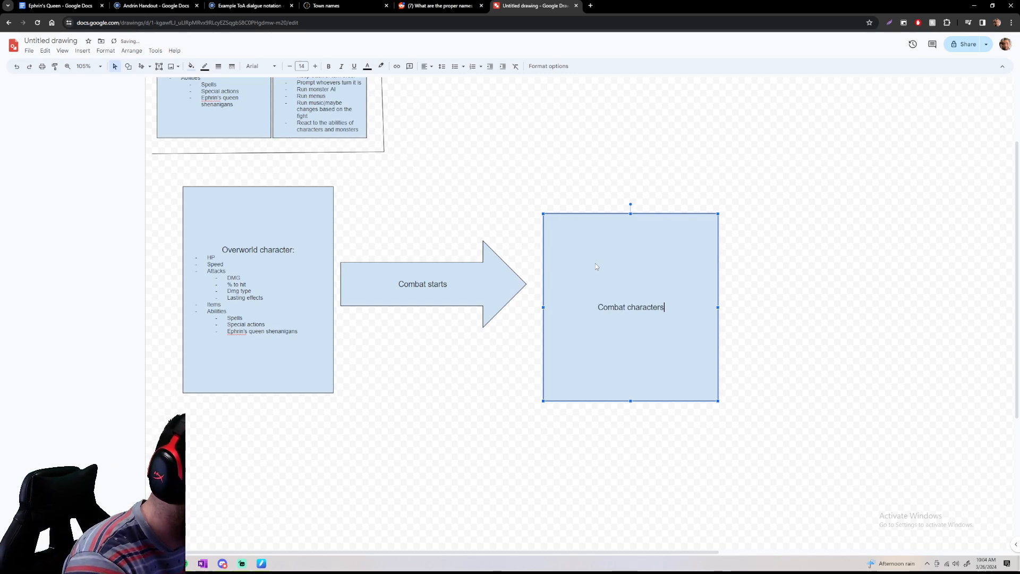
key("BackSpace")
type(":")
key("Return")
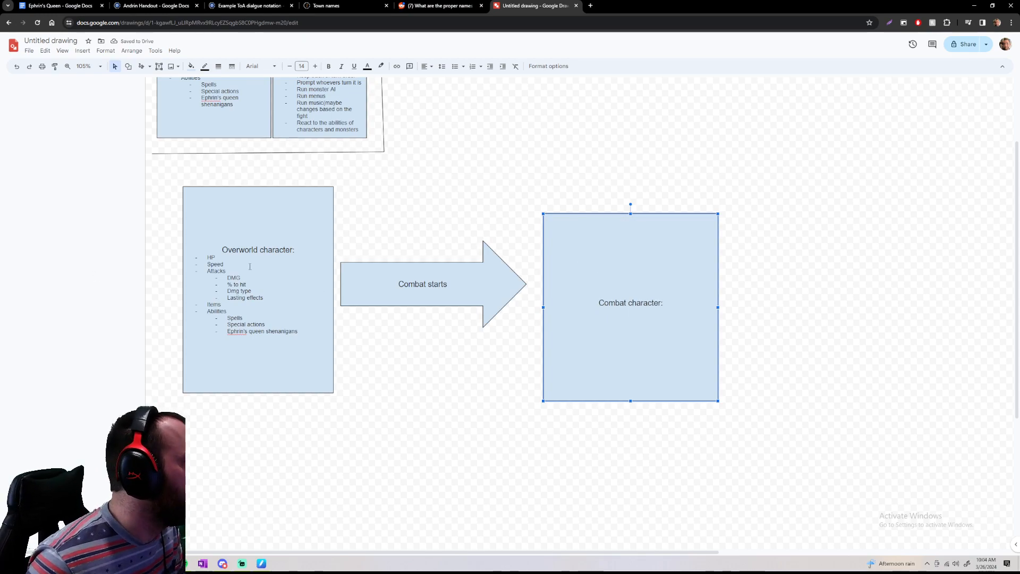
Copy the full bulleted list from the overworld character box and paste it below the "Combat character:" heading
left_click_drag(203, 256, 319, 333)
key("ctrl+c")
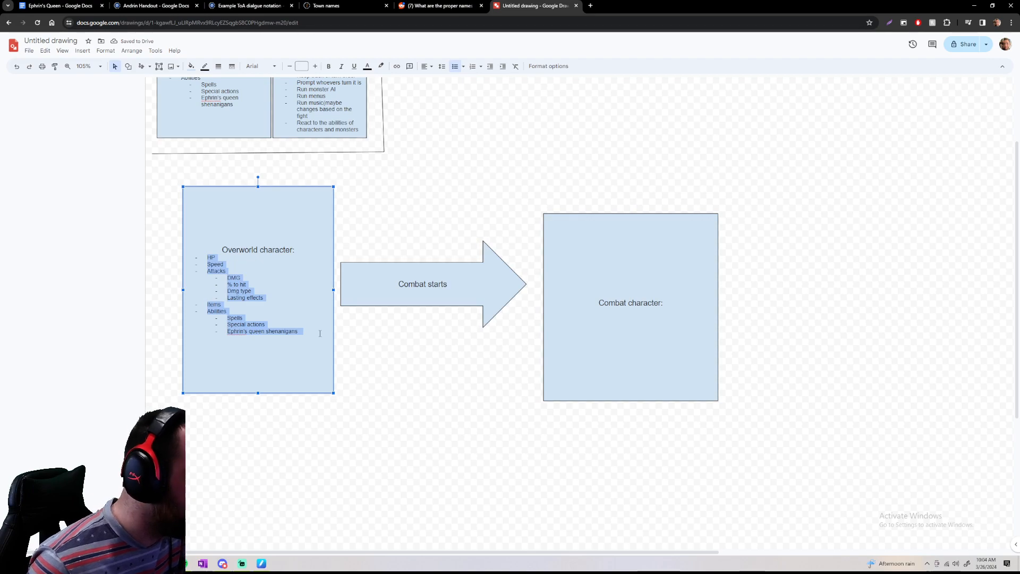
left_click(640, 333)
left_click(658, 321)
key("Return")
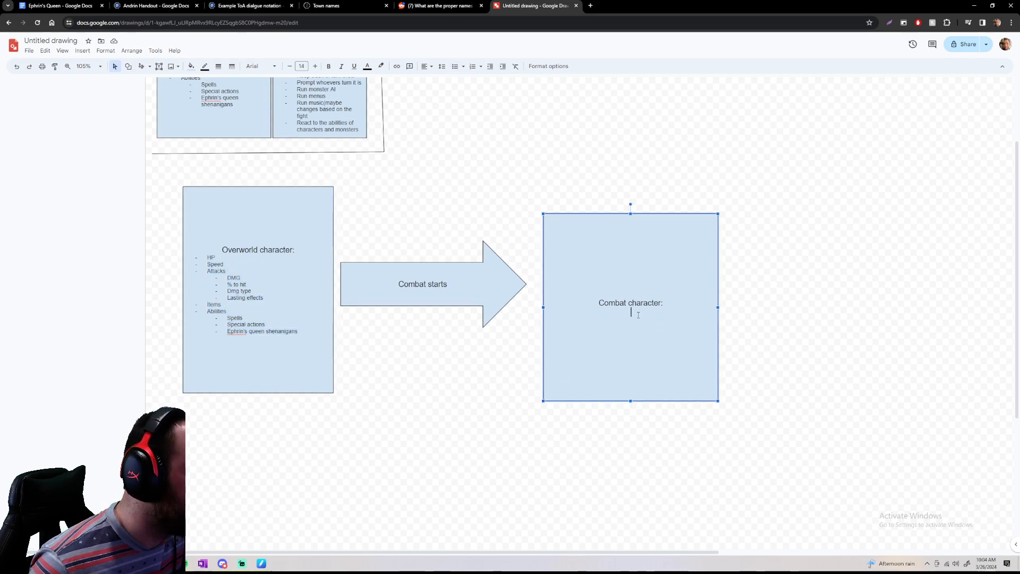
key("ctrl+v")
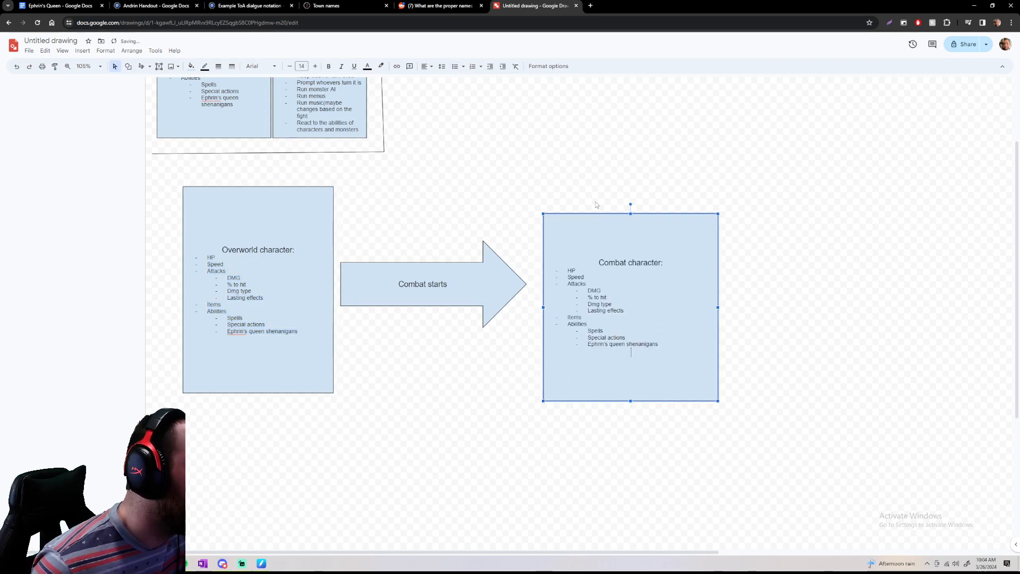
Move the combat character box up slightly and extend its lower edge back down to make it taller
left_click_drag(595, 213, 594, 194)
left_click_drag(630, 382, 630, 400)
left_click(631, 427)
Move the "Combat starts" arrow up, clear of the space between the two character lists
left_click(442, 273)
left_click_drag(442, 273, 440, 212)
left_click(476, 364)
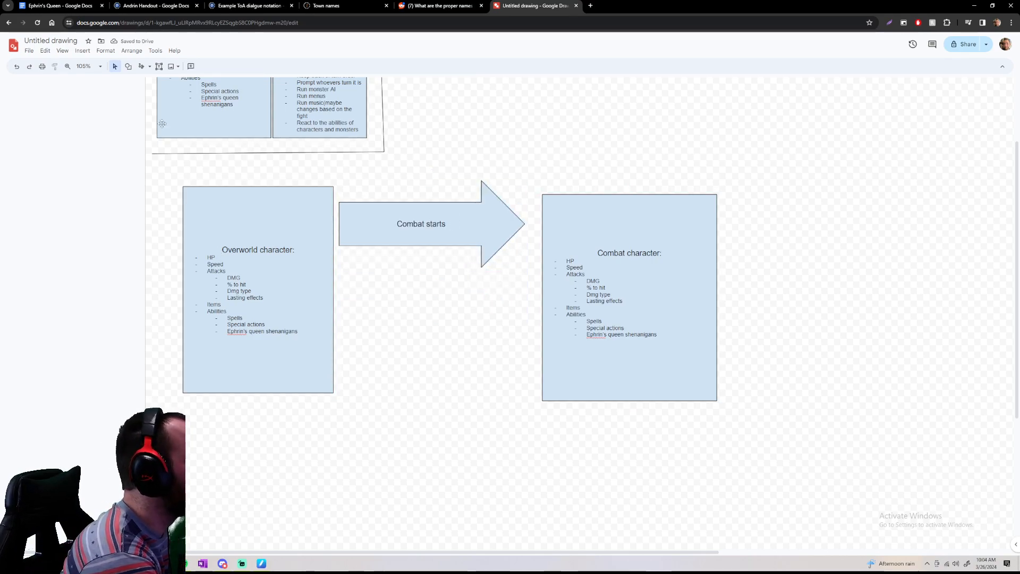
Scribble freehand lines linking the HP, Speed, Attacks and attack sub-items of the overworld list to the combat character list
left_click(142, 66)
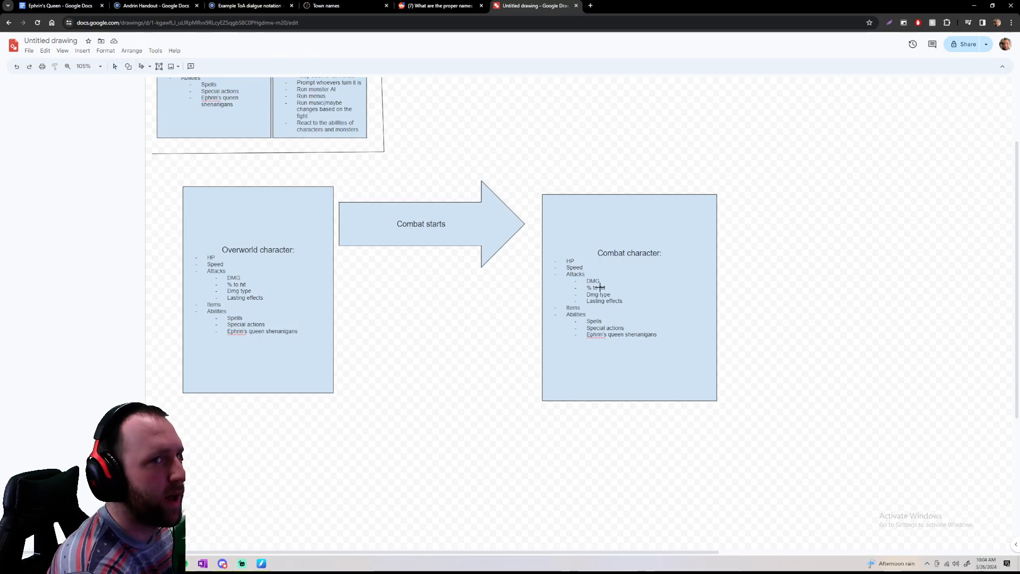
mouse_move(219, 254)
left_mouse_down()
mouse_move(449, 276)
mouse_move(565, 261)
left_mouse_up()
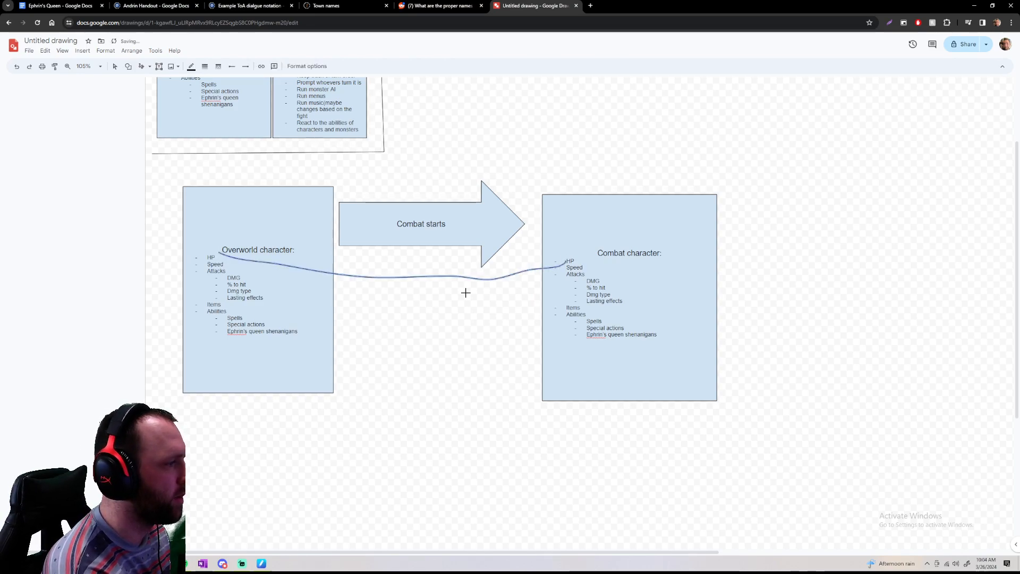
left_click_drag(228, 255, 517, 282)
key("ctrl+z")
mouse_move(228, 264)
left_mouse_down()
mouse_move(419, 278)
mouse_move(566, 267)
left_mouse_up()
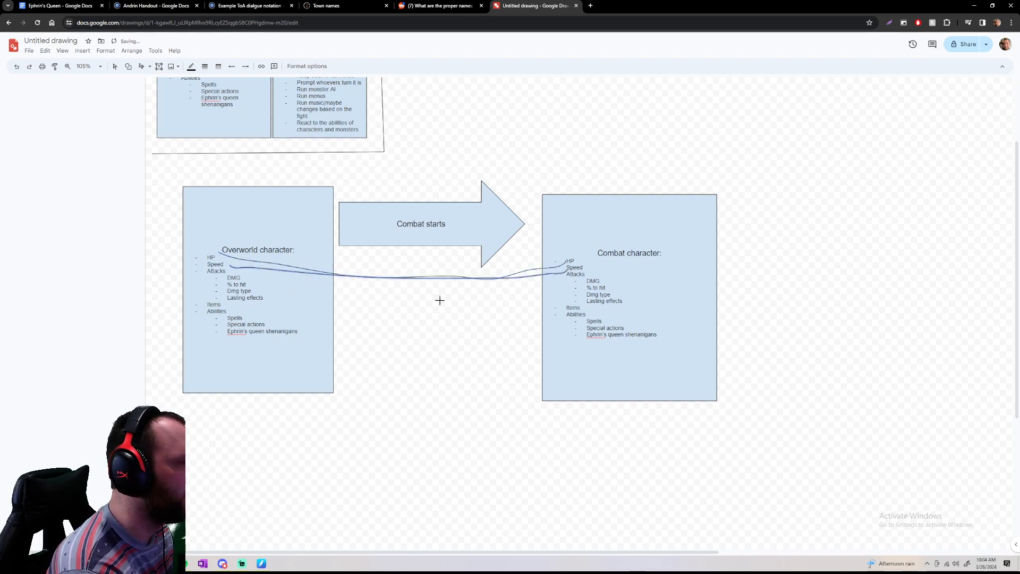
left_click_drag(230, 268, 560, 287)
left_click_drag(230, 279, 518, 283)
left_click_drag(259, 285, 589, 287)
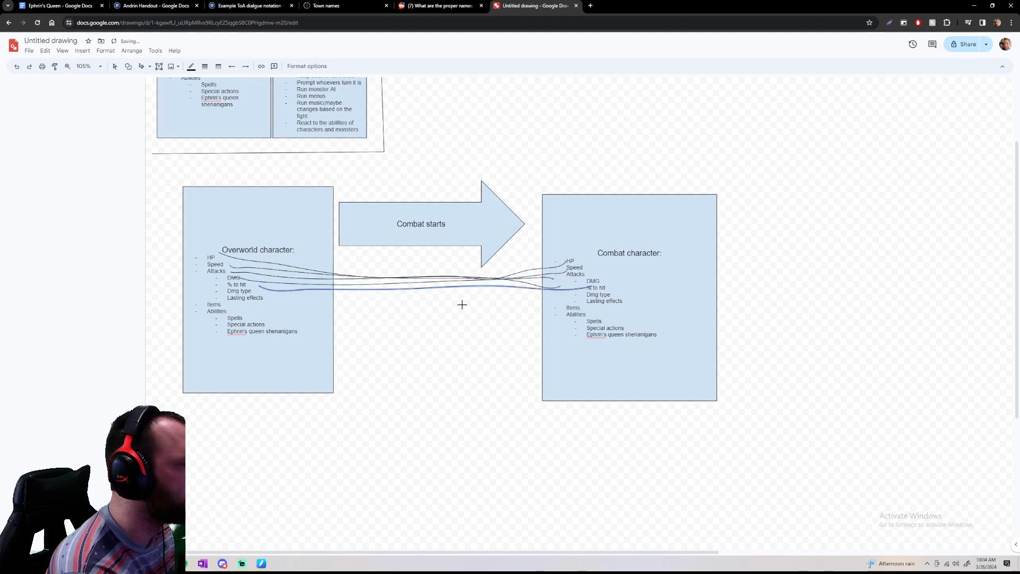
mouse_move(256, 288)
left_mouse_down()
mouse_move(471, 296)
mouse_move(613, 285)
left_mouse_up()
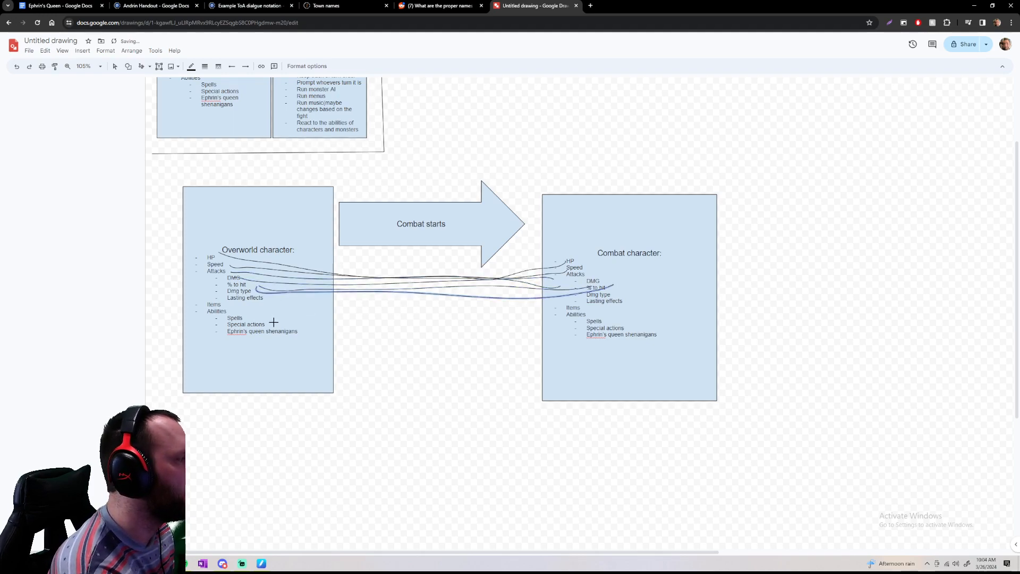
left_click_drag(272, 298, 548, 307)
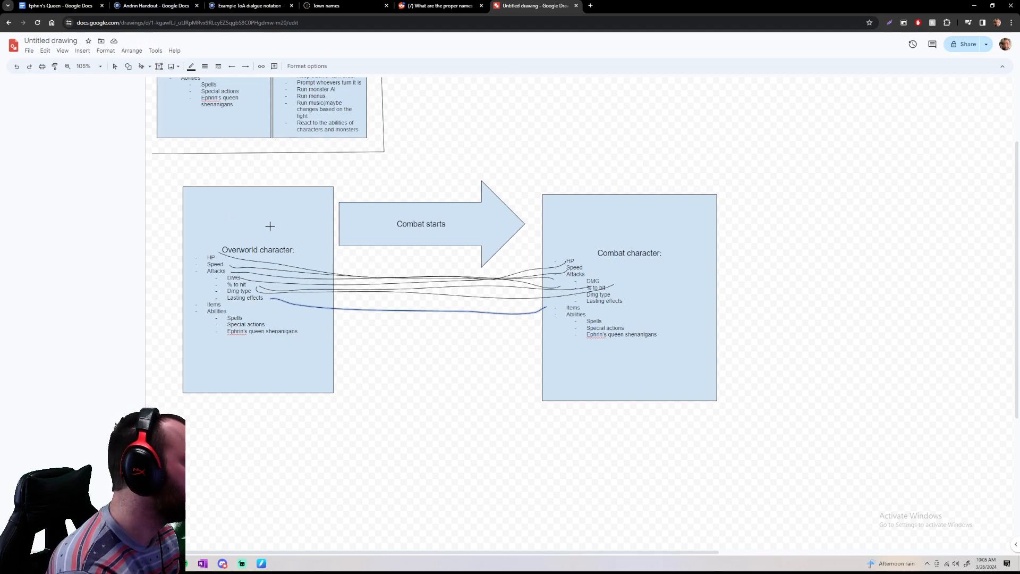
Delete all the freehand lines running between the overworld and combat character boxes
left_click(114, 66)
left_click_drag(371, 260, 461, 372)
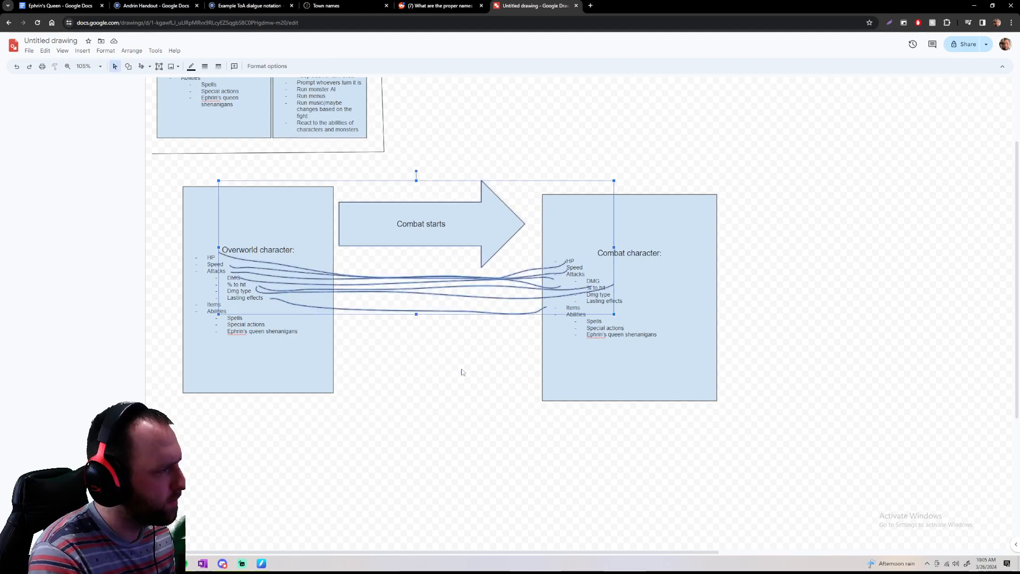
left_click_drag(673, 345, 672, 348)
left_click_drag(499, 340, 454, 276)
key("Delete")
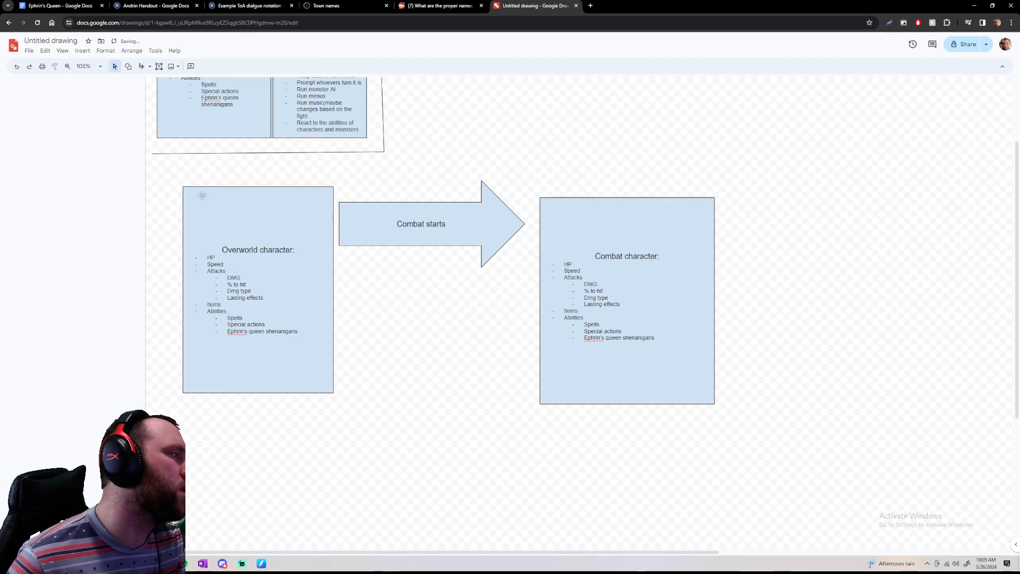
Review the Speed and Attacks entries in the overworld character list, highlighting each one
left_click(209, 263)
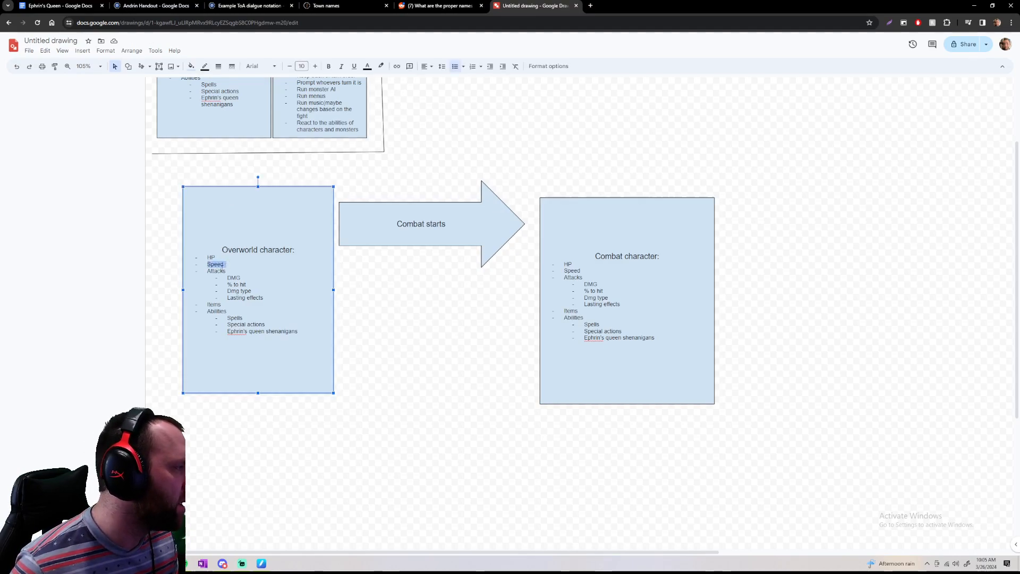
left_click_drag(207, 271, 272, 276)
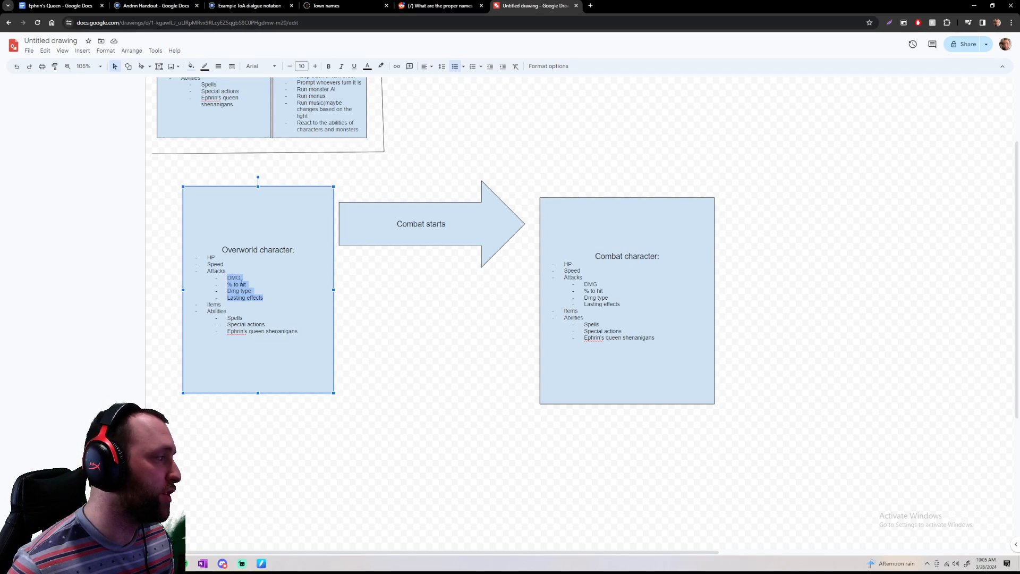
left_click(240, 285)
mouse_move(266, 300)
left_mouse_down()
mouse_move(226, 278)
mouse_move(267, 298)
left_mouse_up()
left_click(272, 298)
mouse_move(207, 272)
left_mouse_down()
mouse_move(269, 295)
mouse_move(202, 272)
left_mouse_up()
left_click(268, 296)
left_click(246, 277)
left_click(266, 298)
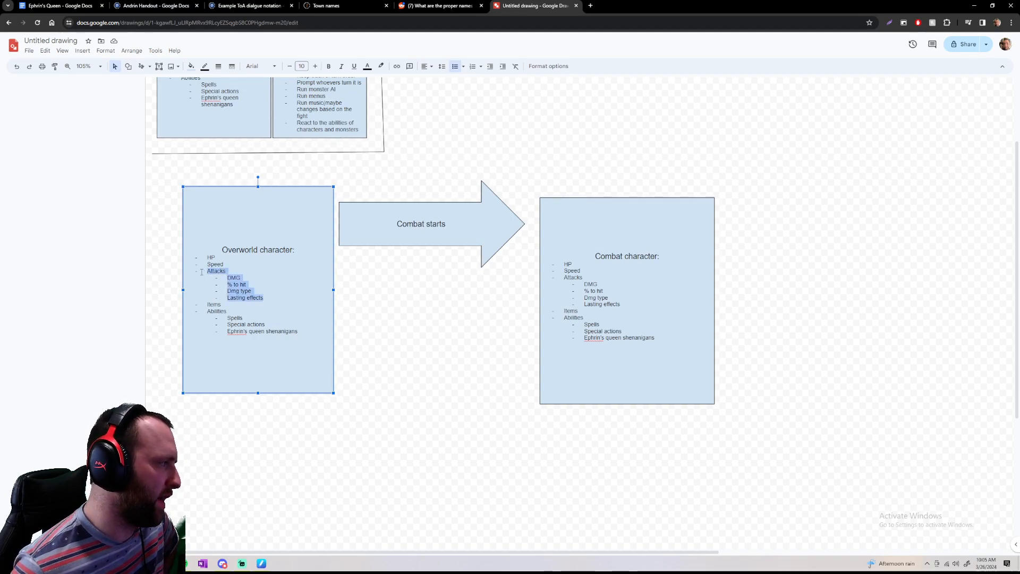
left_click(264, 281)
double_click(231, 277)
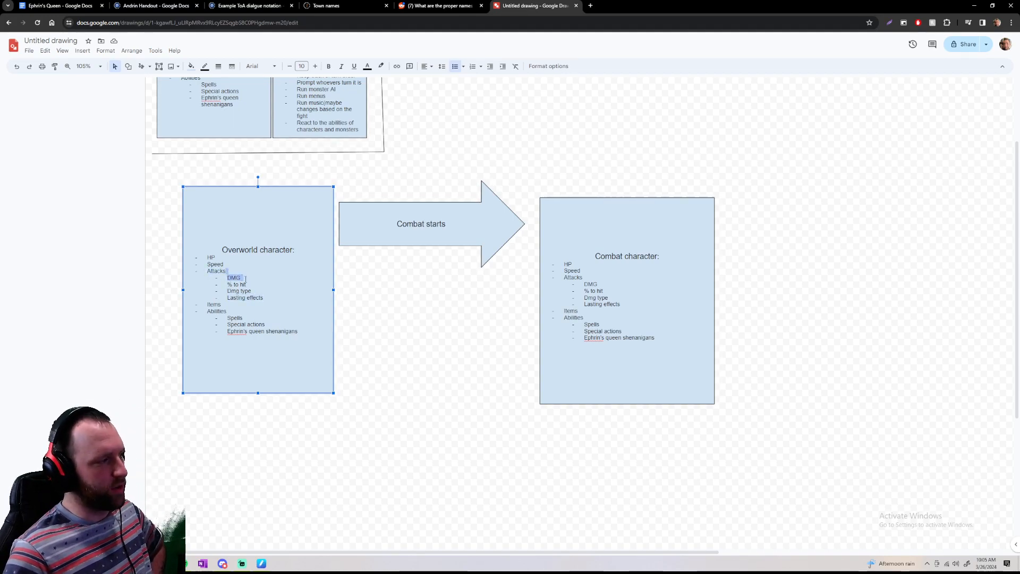
left_click(227, 277)
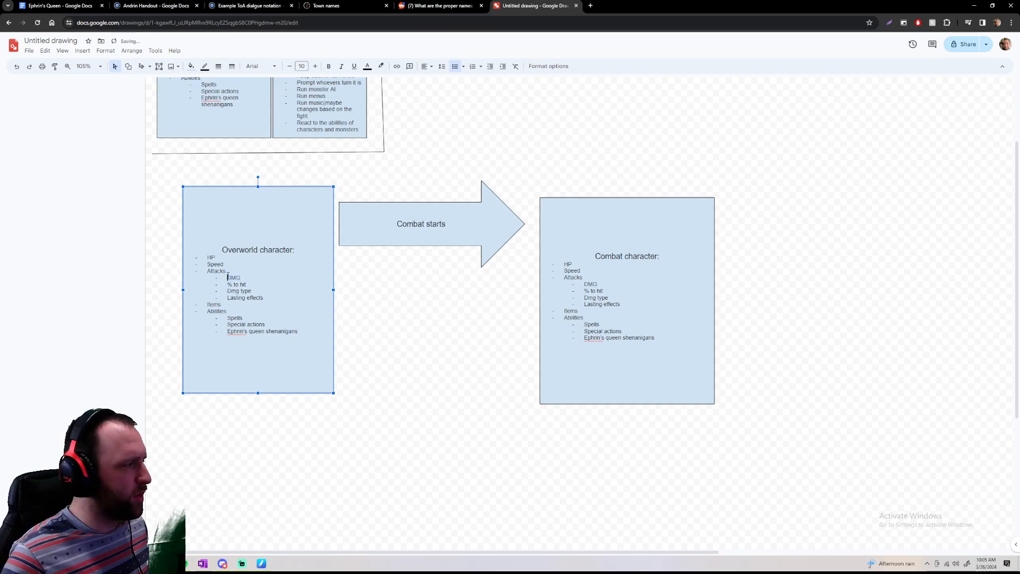
Go through the attack sub-items from DMG to Lasting effects in the overworld list, and the combat character heading
left_click(246, 277)
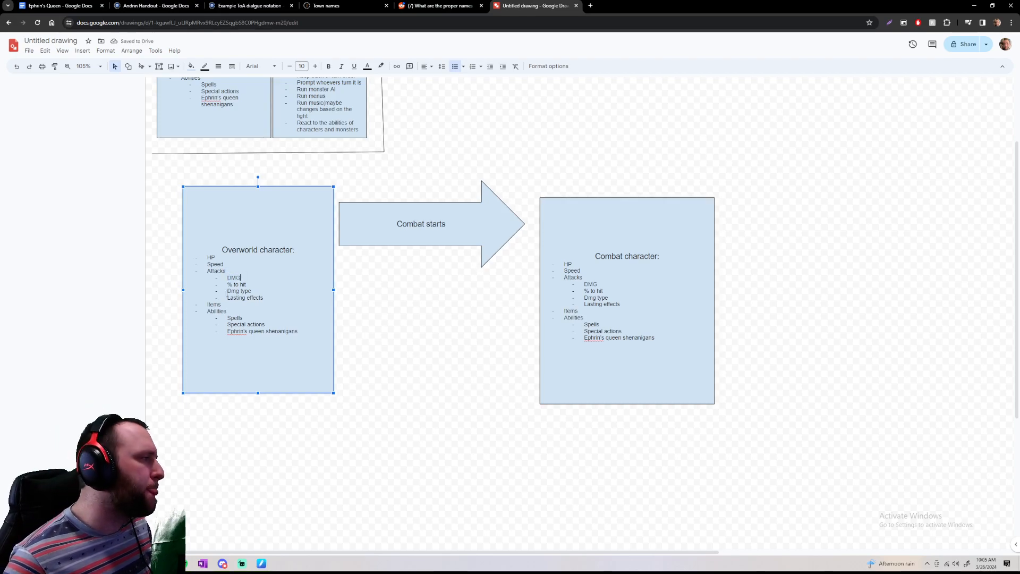
mouse_move(226, 283)
left_mouse_down()
mouse_move(255, 282)
mouse_move(264, 297)
mouse_move(226, 300)
left_mouse_up()
left_click(255, 282)
left_click(248, 284)
left_click(251, 291)
left_click(264, 297)
left_click(244, 298)
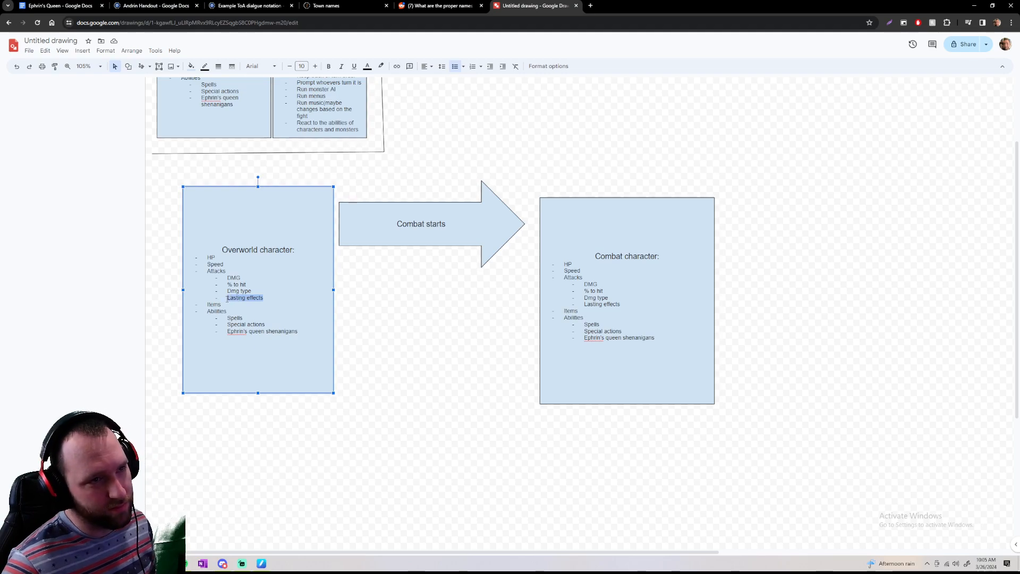
left_click(249, 299)
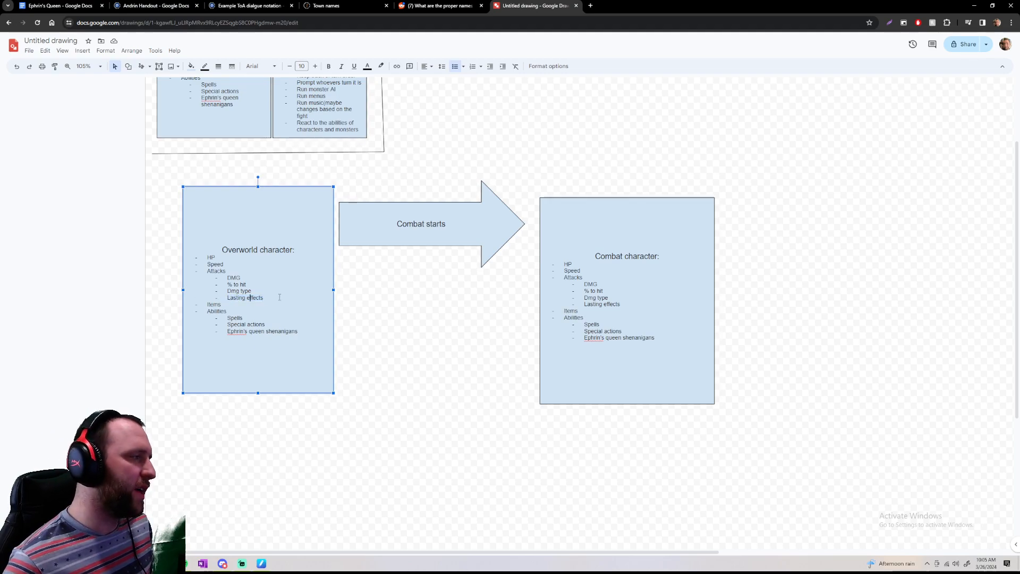
mouse_move(253, 294)
left_mouse_down()
mouse_move(209, 272)
mouse_move(279, 303)
mouse_move(228, 276)
mouse_move(264, 298)
left_mouse_up()
left_click(273, 298)
left_click(257, 281)
left_click(264, 296)
left_click(264, 298)
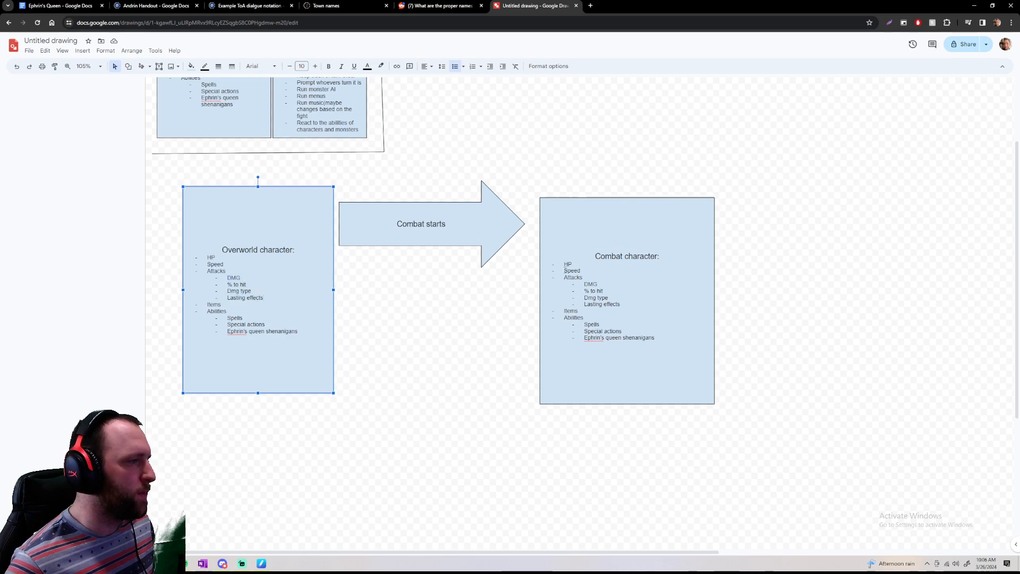
left_click_drag(583, 256, 666, 252)
left_click(665, 251)
left_click_drag(594, 257, 663, 255)
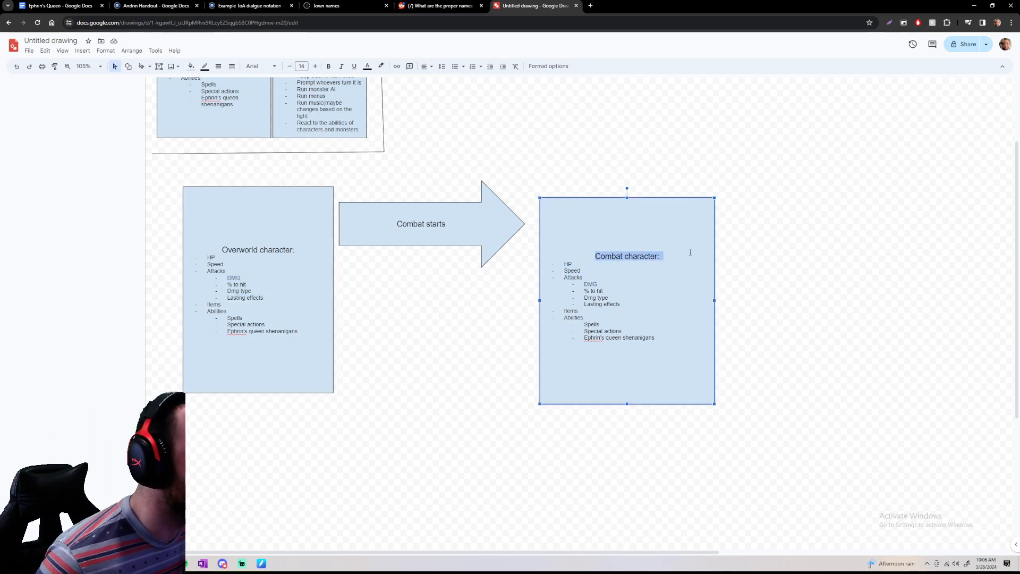
left_click(661, 256)
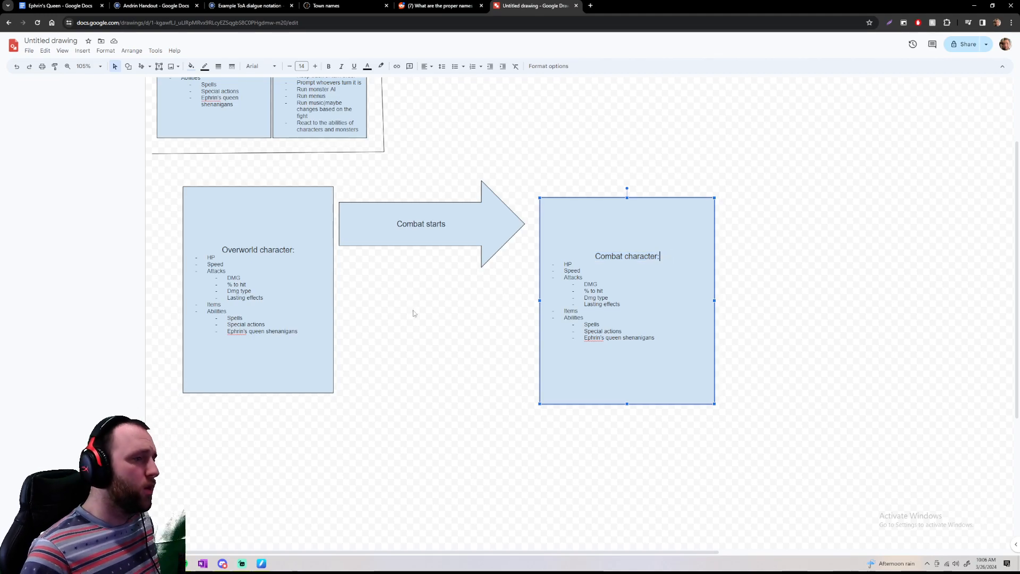
Insert a rectangle of about the same width directly below the overworld character box, with the heading "Inventory:"
scroll(396, 324, "down", 2)
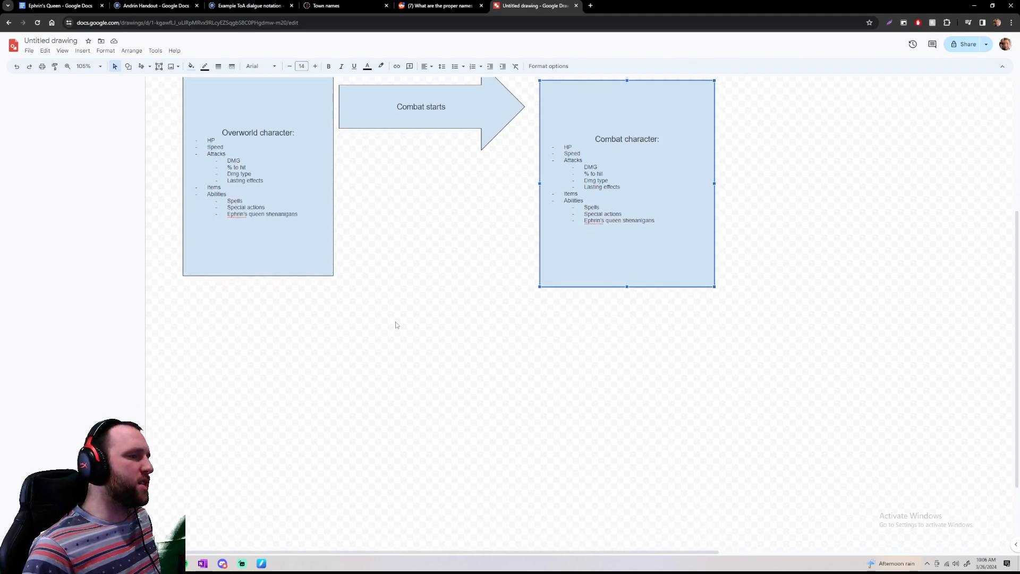
left_click(128, 66)
mouse_move(160, 81)
left_click(235, 86)
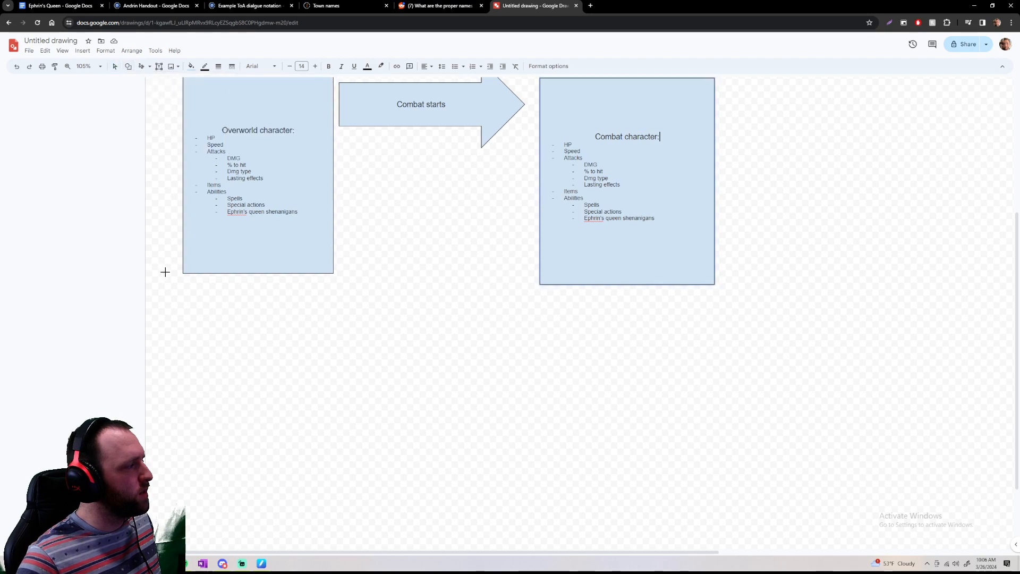
left_click_drag(185, 282, 330, 439)
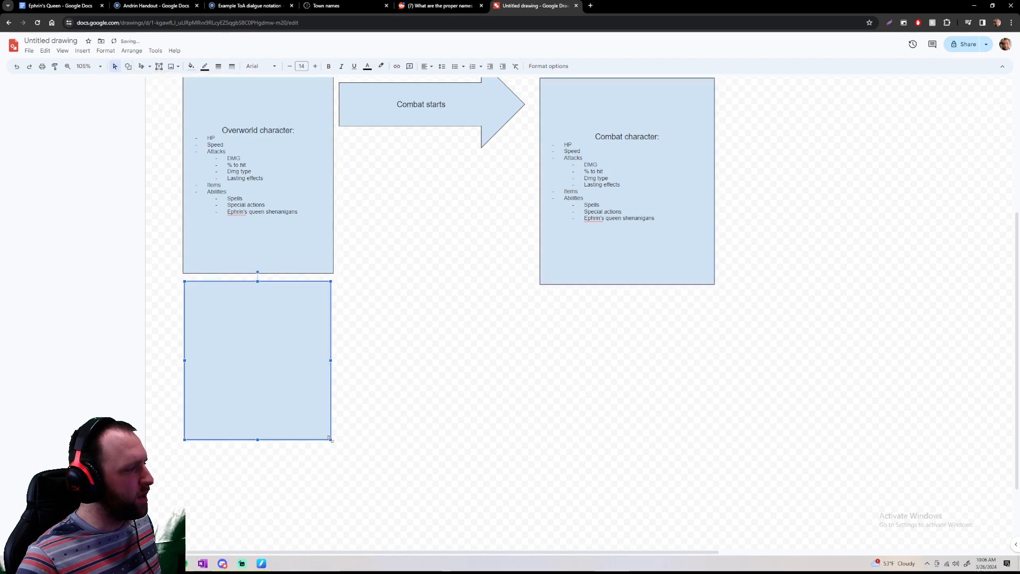
left_click(269, 378)
type("Inventor")
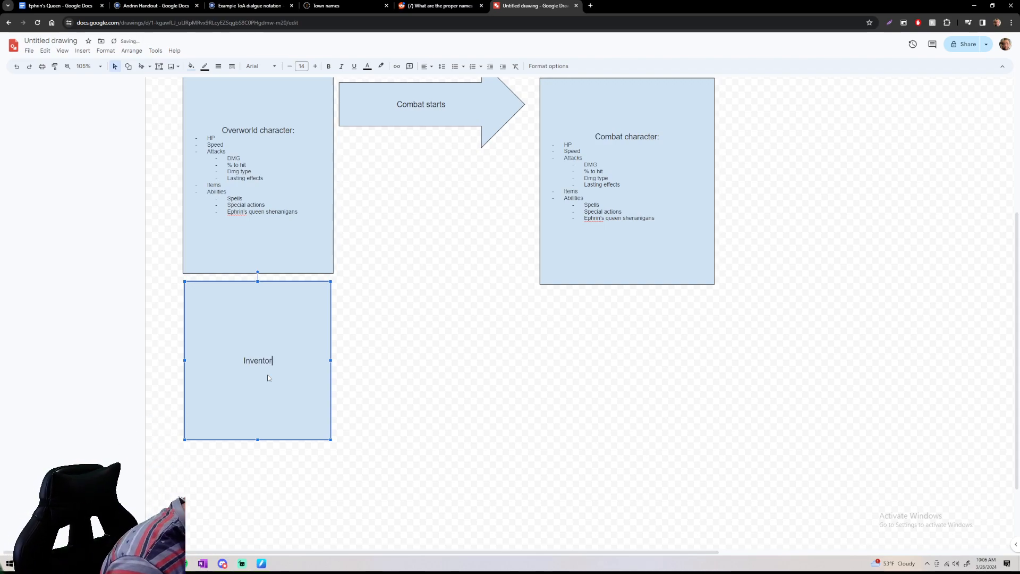
type("y:")
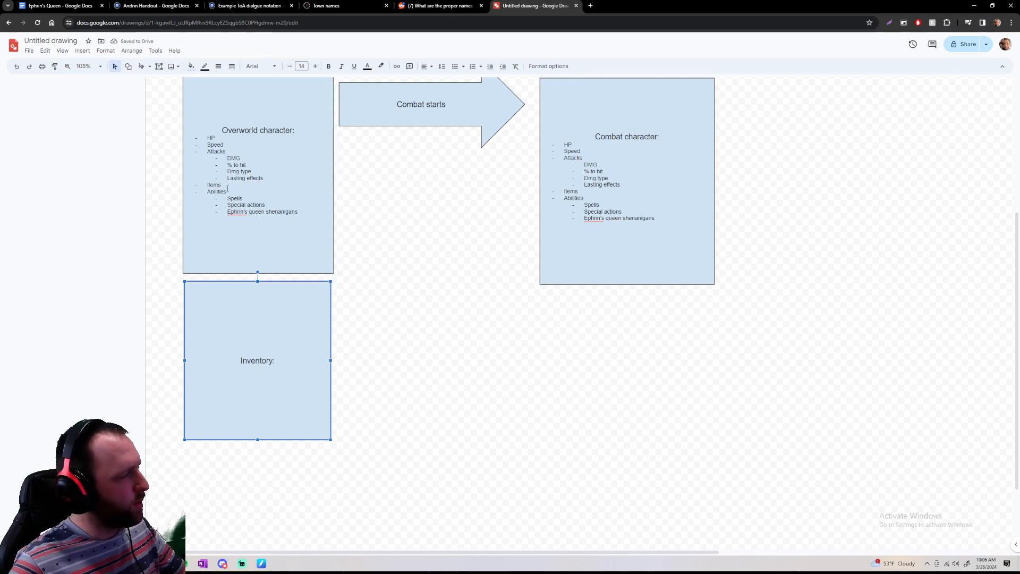
Copy the overworld character's bulleted list and paste it below the "Inventory:" heading
left_click(298, 212)
left_click_drag(296, 210, 320, 223)
key("ctrl+c")
left_click(211, 144)
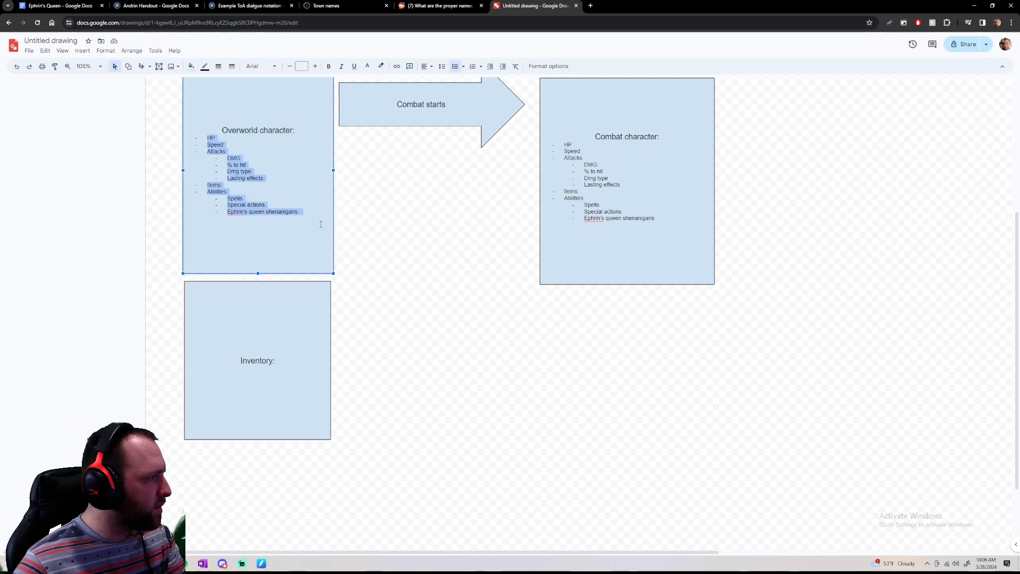
left_click(265, 385)
scroll(265, 384, "up", 3)
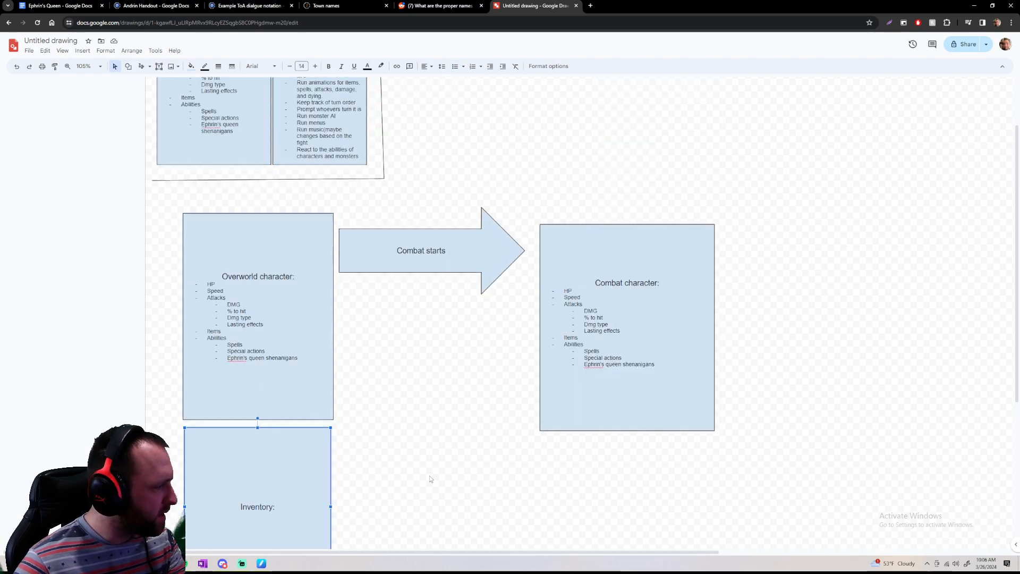
scroll(292, 368, "down", 3)
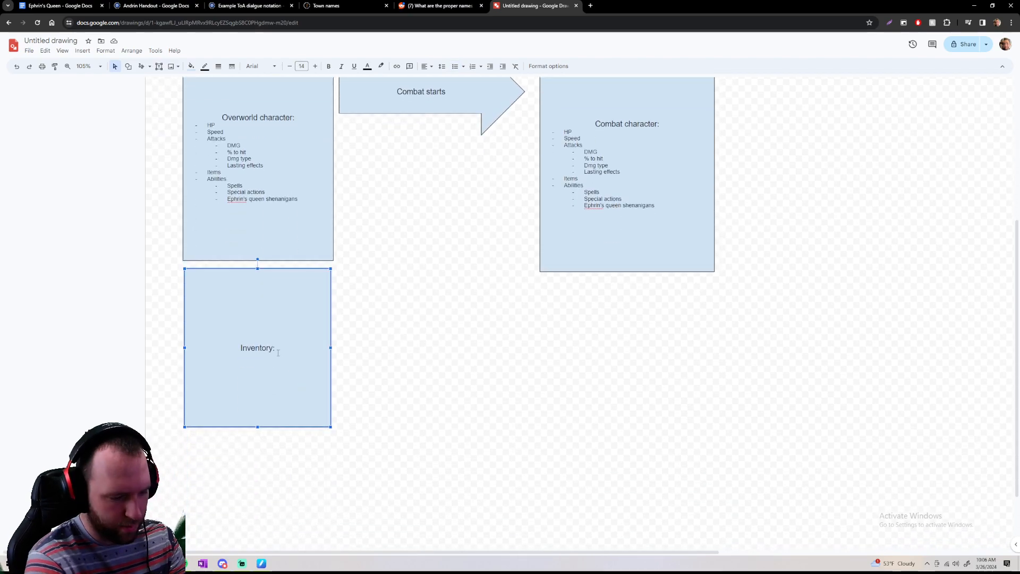
left_click(278, 353)
key("Return")
key("ctrl+v")
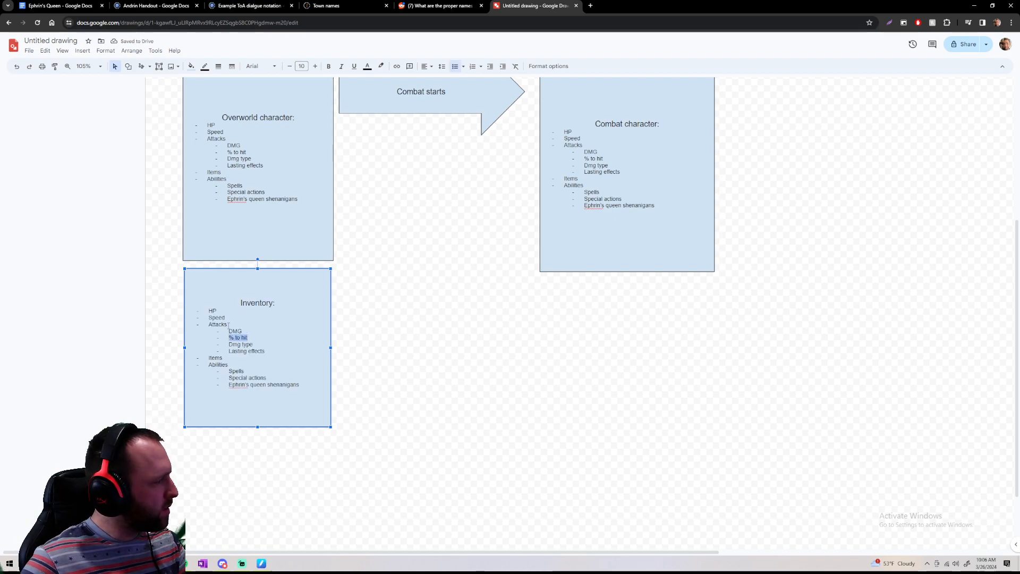
Delete Abilities, Spells and Special actions from the inventory list, making "Ephrin's queen shenanigans" a first-level bullet below Items
double_click(235, 331)
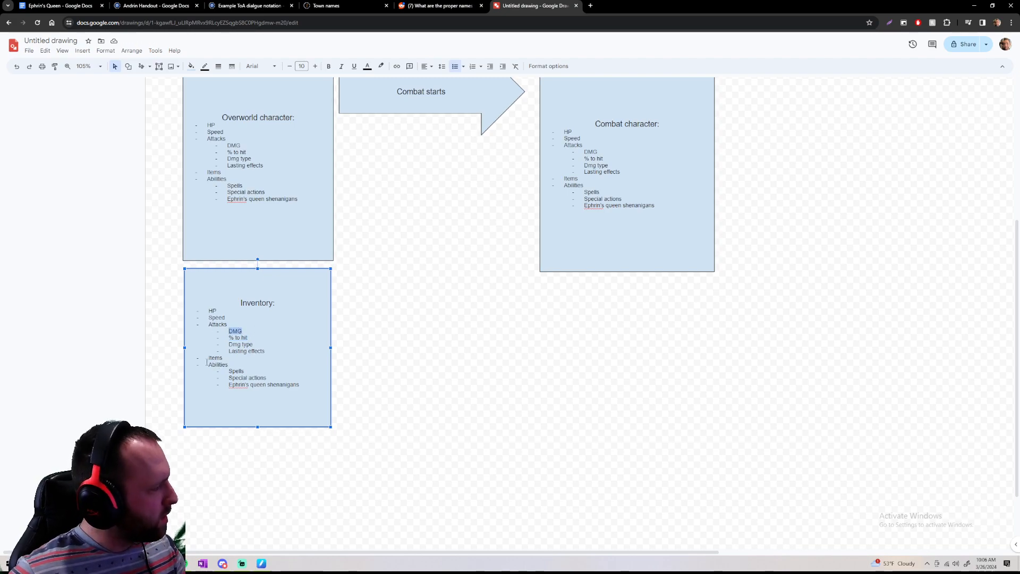
left_click_drag(207, 364, 229, 378)
left_click(255, 366)
left_click_drag(303, 389, 207, 364)
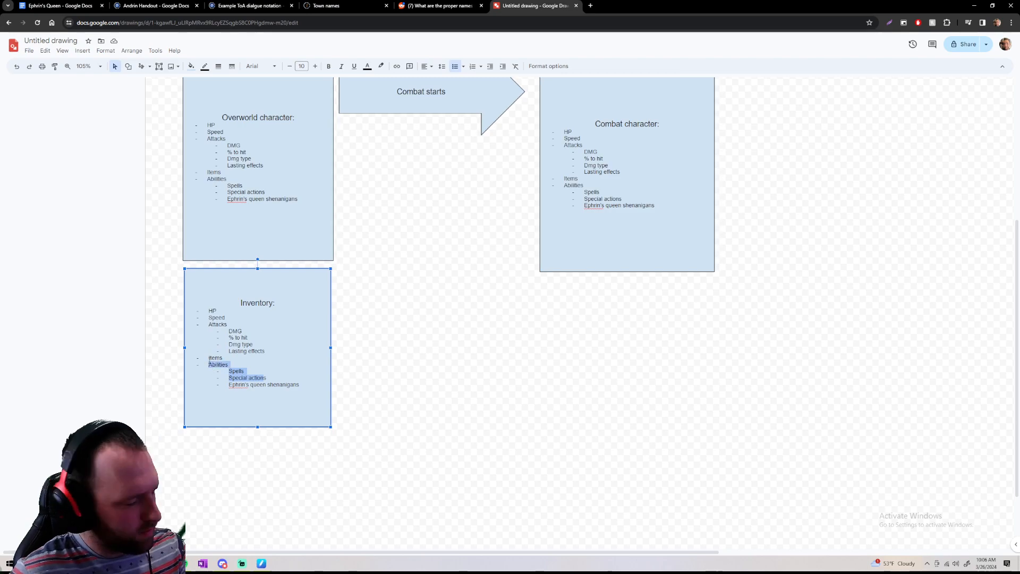
key("BackSpace")
key("BackSpace")
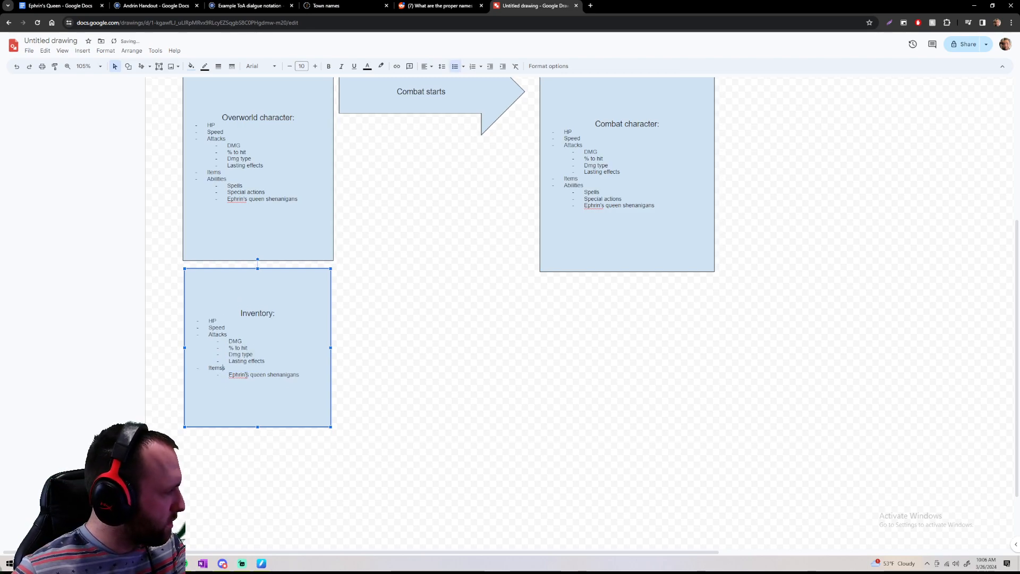
key("Delete")
key("Delete")
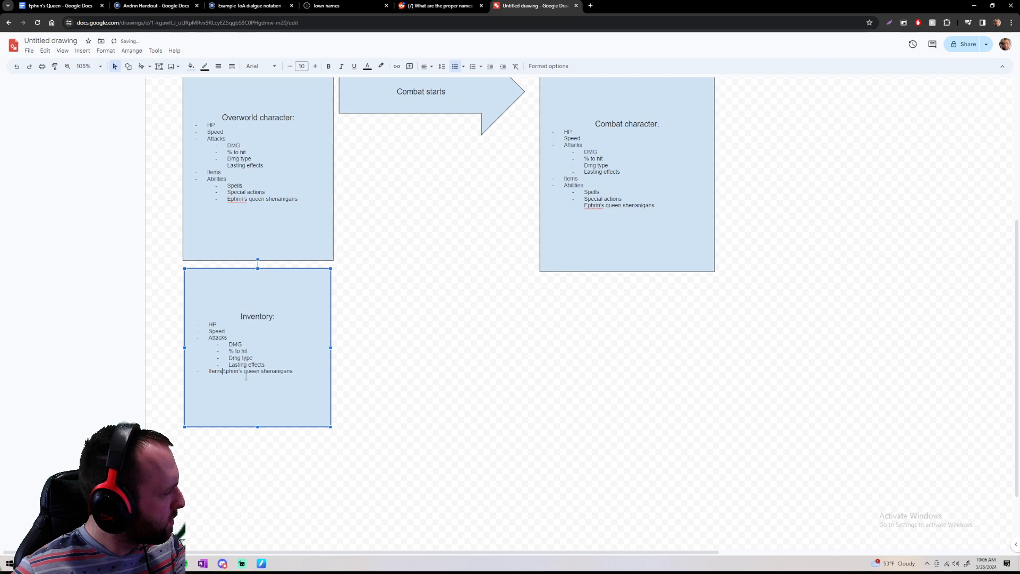
key("Return")
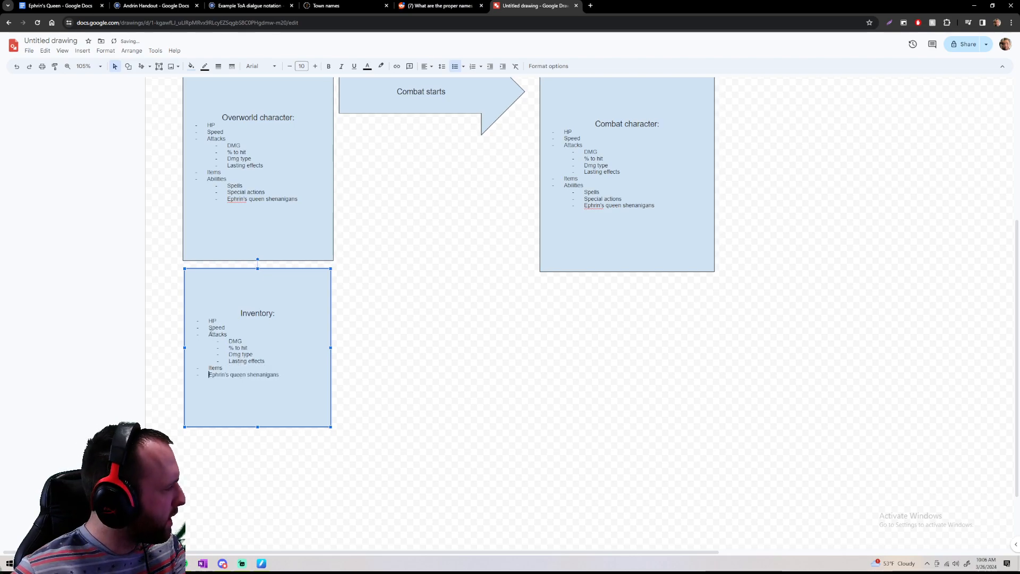
Remove HP and Speed from the inventory list and rename its Attacks entry as "Weapon Attacks"
left_click_drag(224, 328, 209, 320)
key("BackSpace")
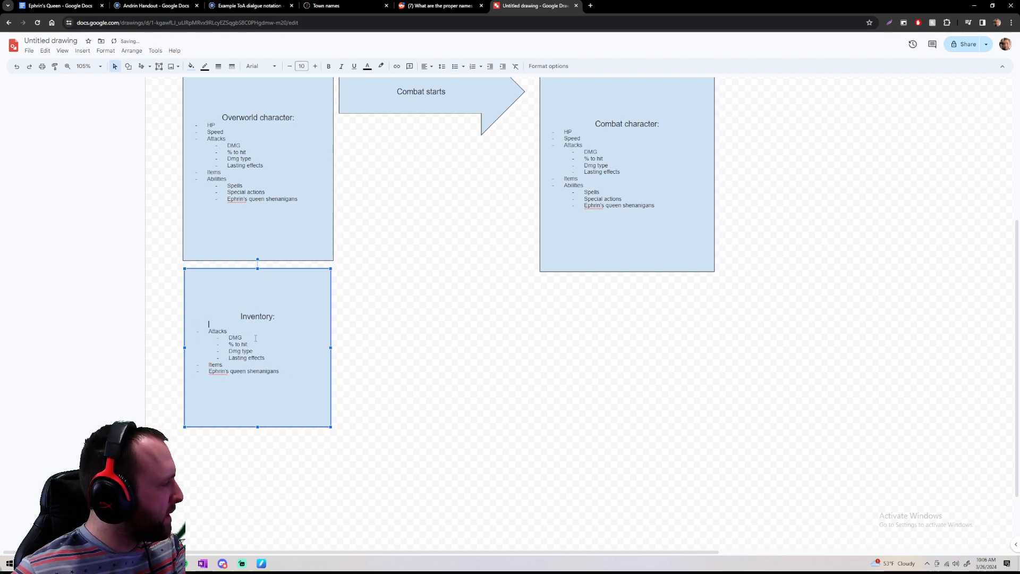
key("BackSpace")
left_click(210, 327)
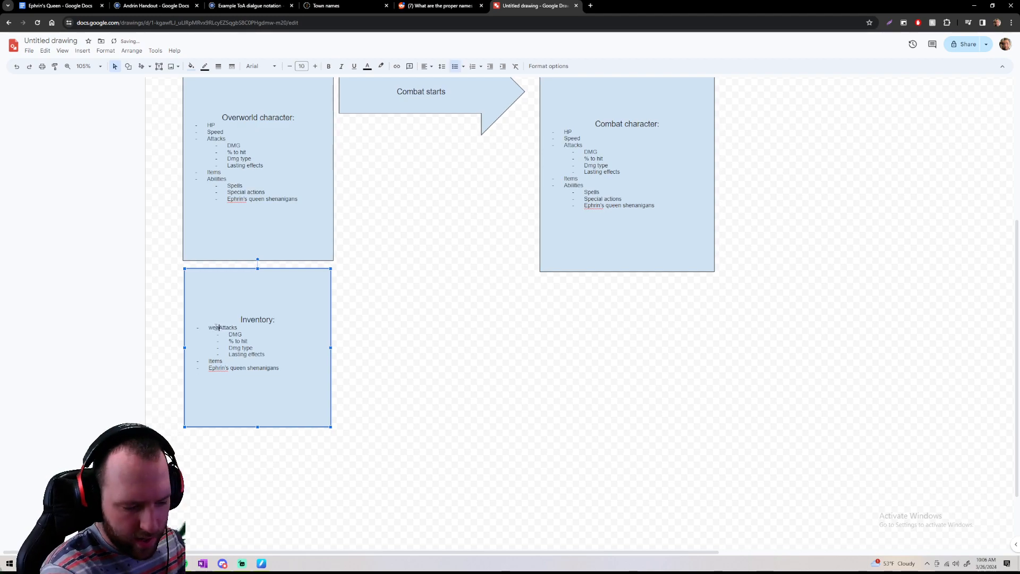
type("weapon")
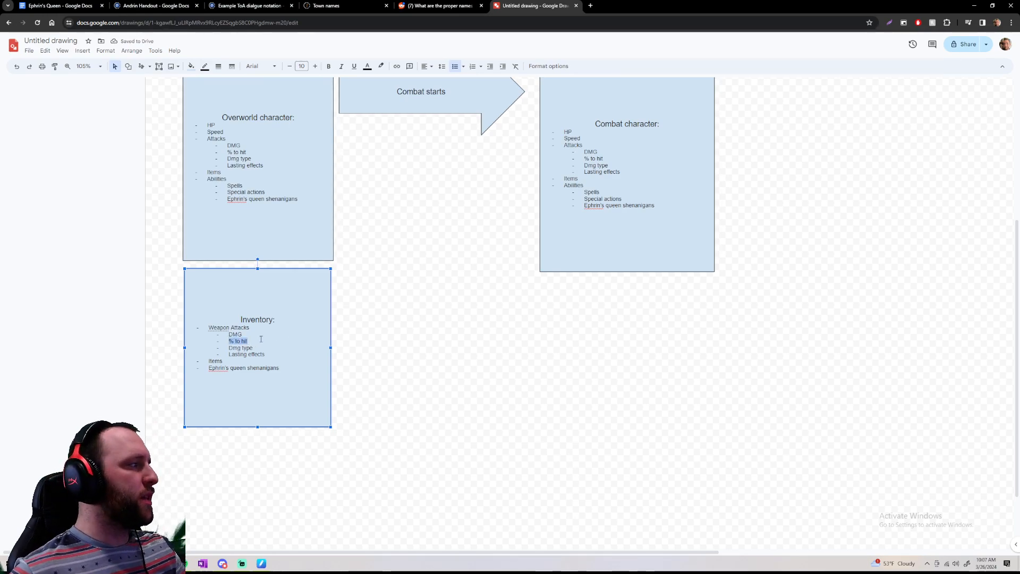
left_click_drag(250, 340, 225, 338)
left_click(226, 338)
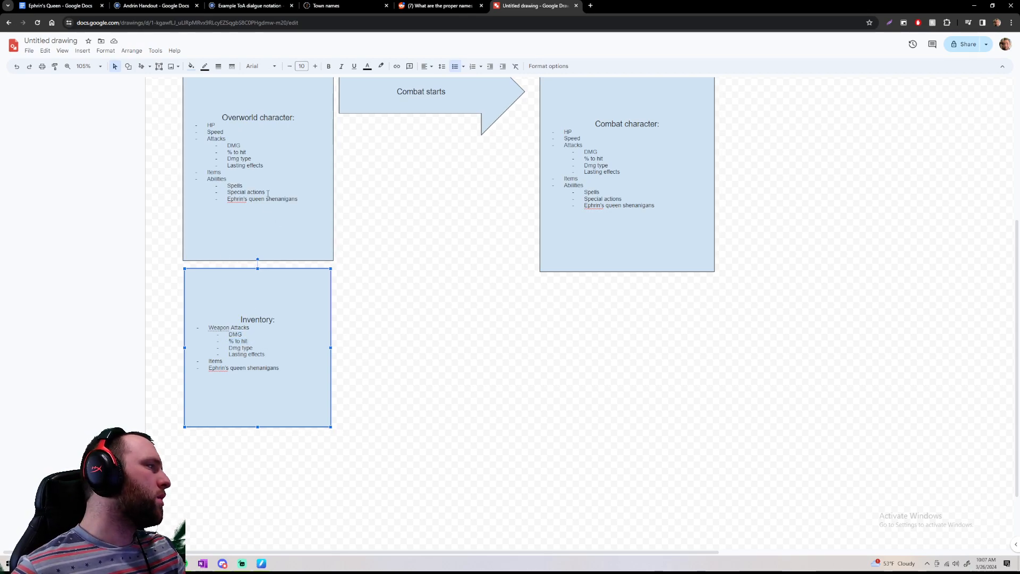
Delete the Items entry from the overworld character list
scroll(225, 153, "up", 3)
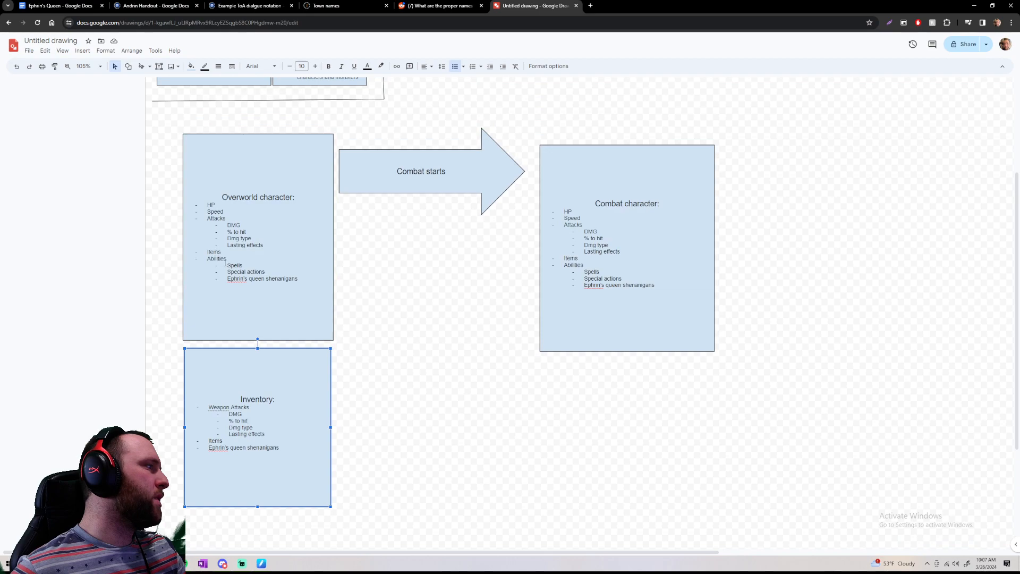
double_click(226, 252)
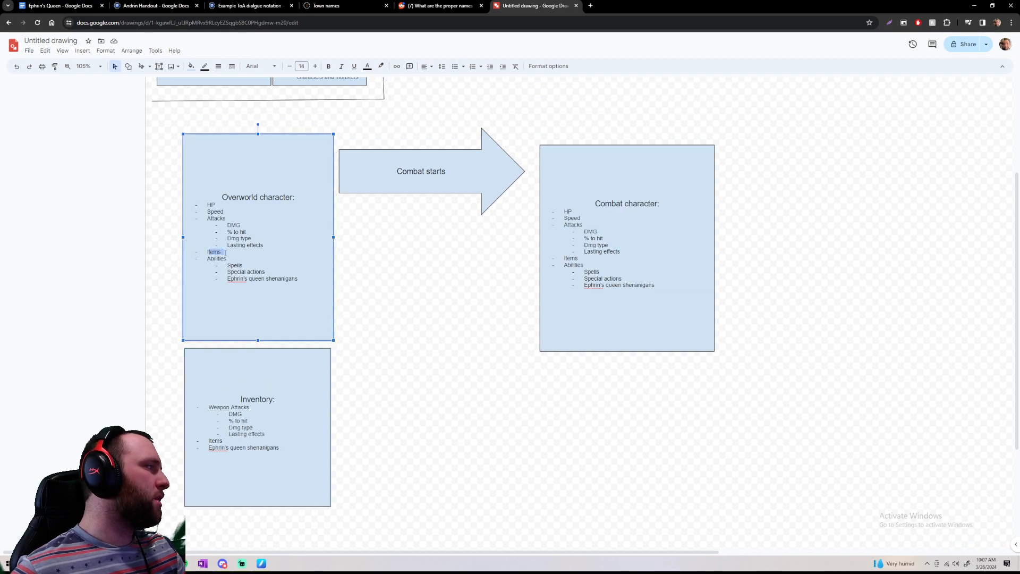
key("BackSpace")
key("BackSpace")
key("BackSpace")
key("BackSpace")
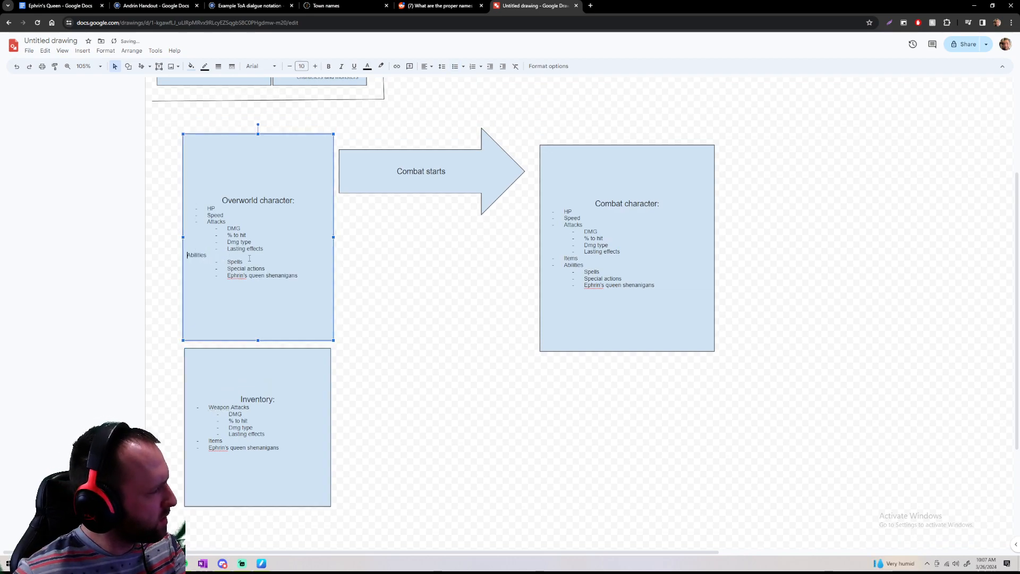
key("BackSpace")
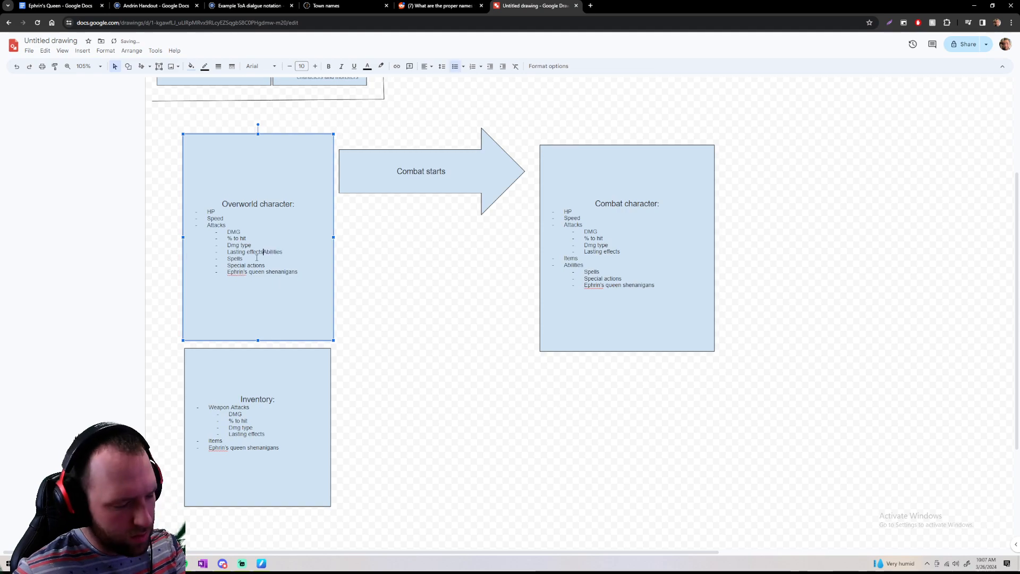
Restore Abilities as its own first-level bullet below Lasting effects in the overworld character list
key("Return")
key("Return")
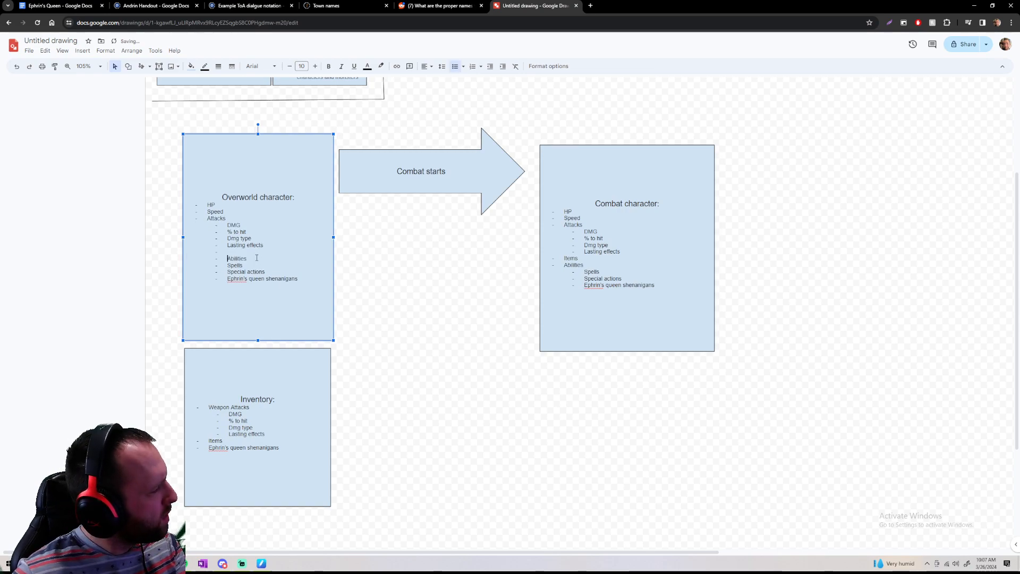
key("Return")
key("BackSpace")
key("BackSpace")
key("BackSpace")
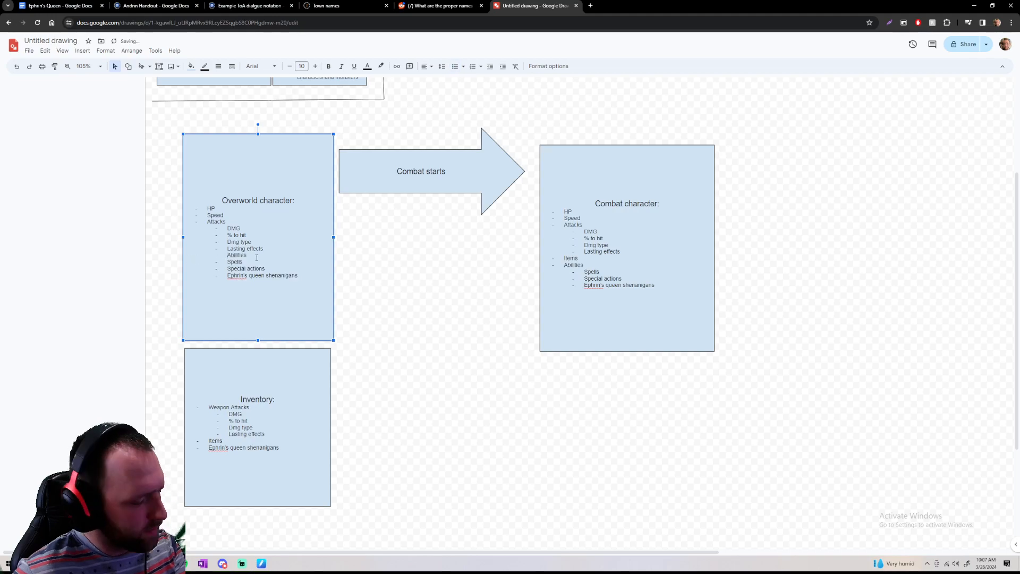
key("BackSpace")
key("BackSpace")
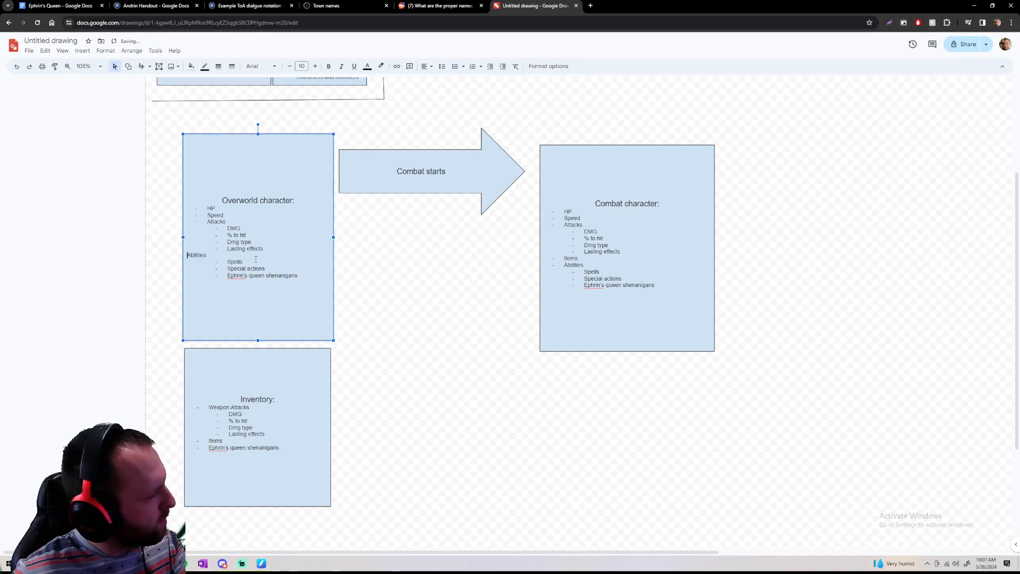
key("Return")
key("shift+Tab")
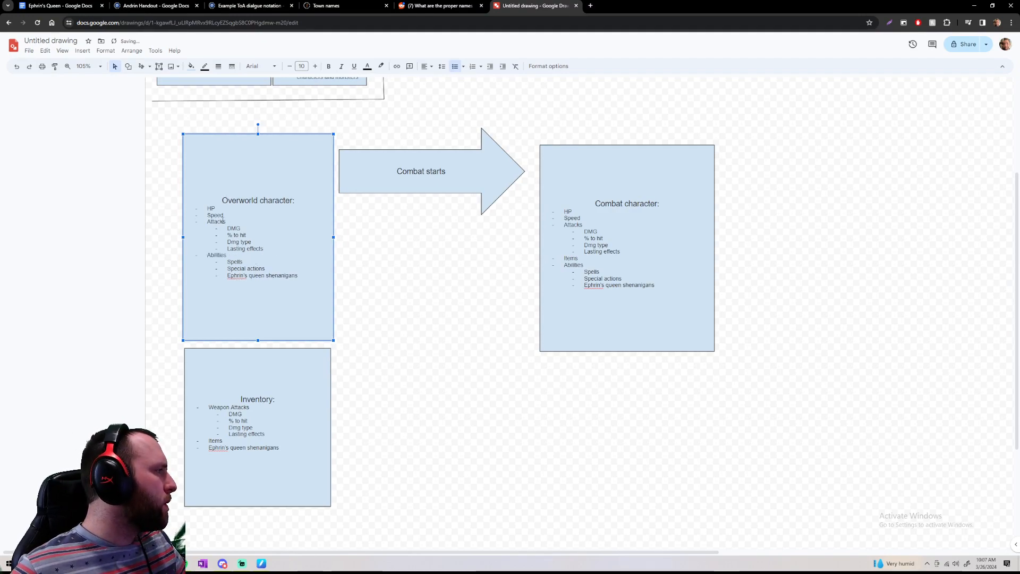
Delete the Attacks entry and its four sub-items from the overworld character list, keeping Abilities as a bullet below Speed
left_click_drag(203, 222, 272, 248)
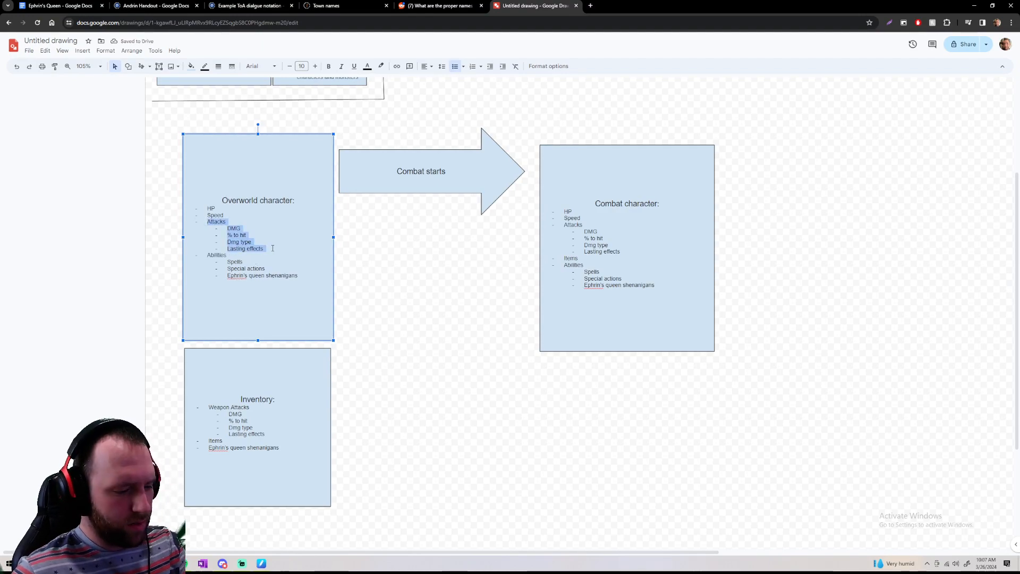
key("Delete")
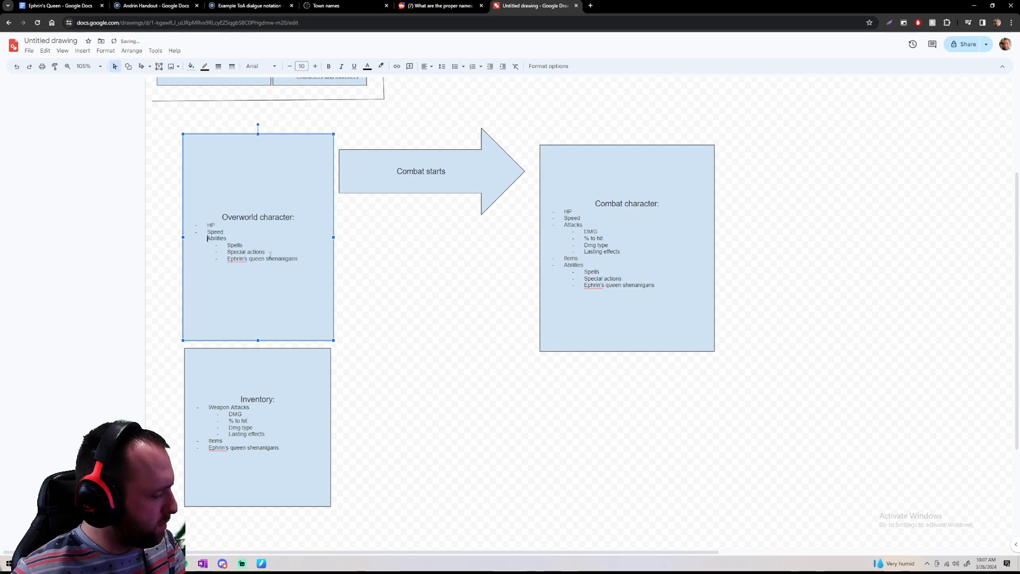
key("ctrl+z")
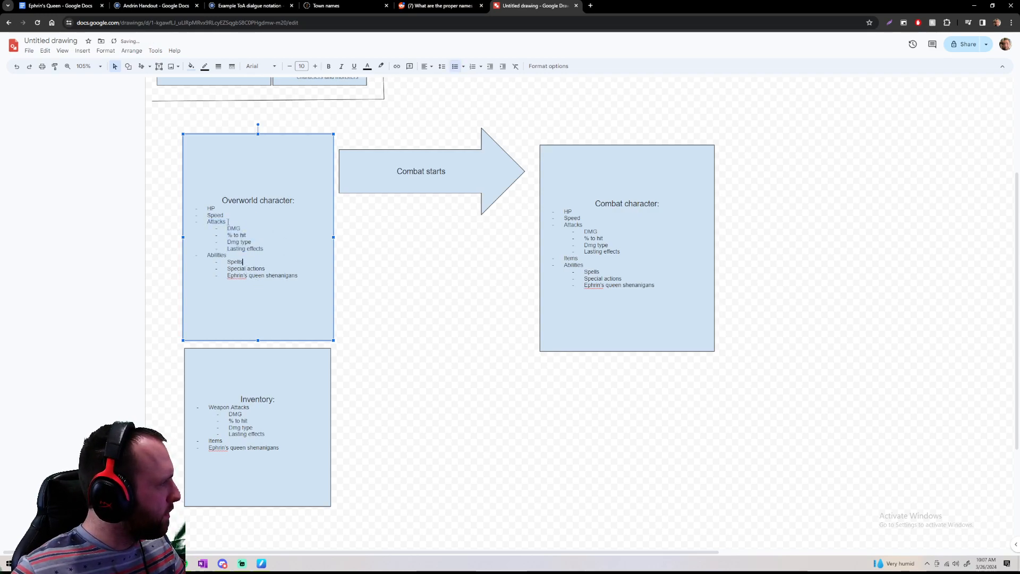
key("BackSpace")
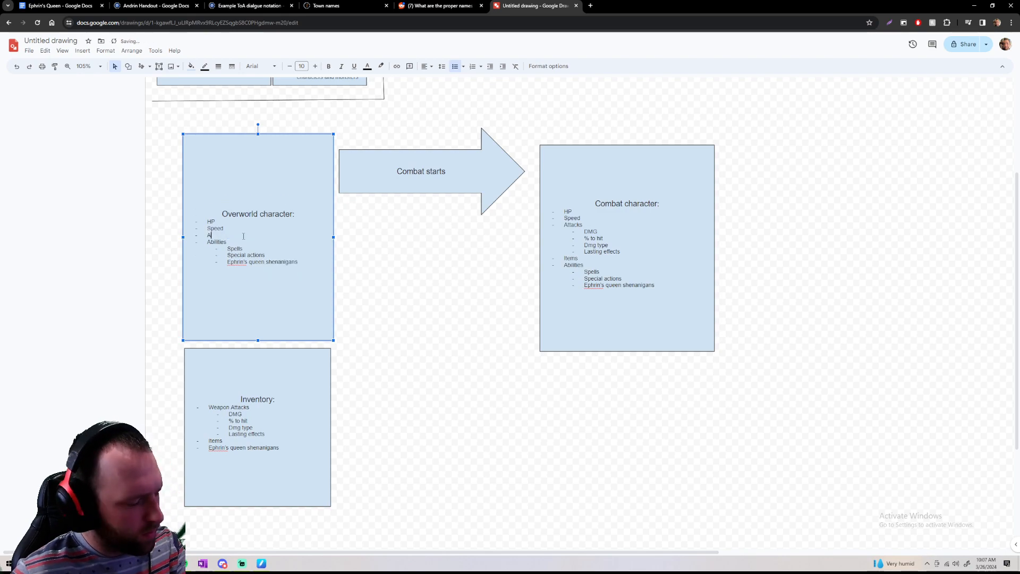
key("BackSpace")
key("BackSpace")
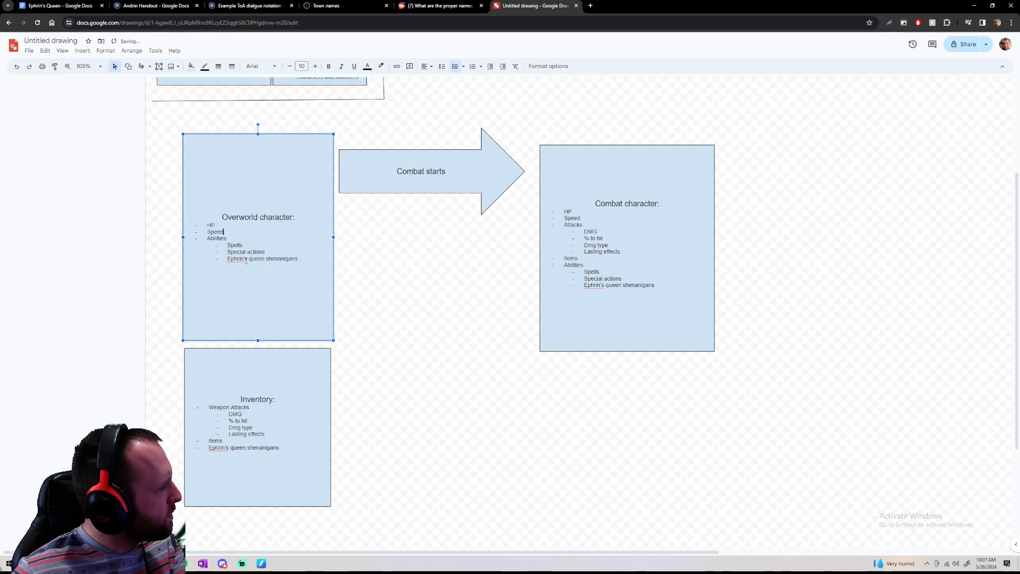
Try deleting Spells and Special actions under Abilities in the overworld character list, and undo the deletion
key("shift+Home")
key("shift+Up")
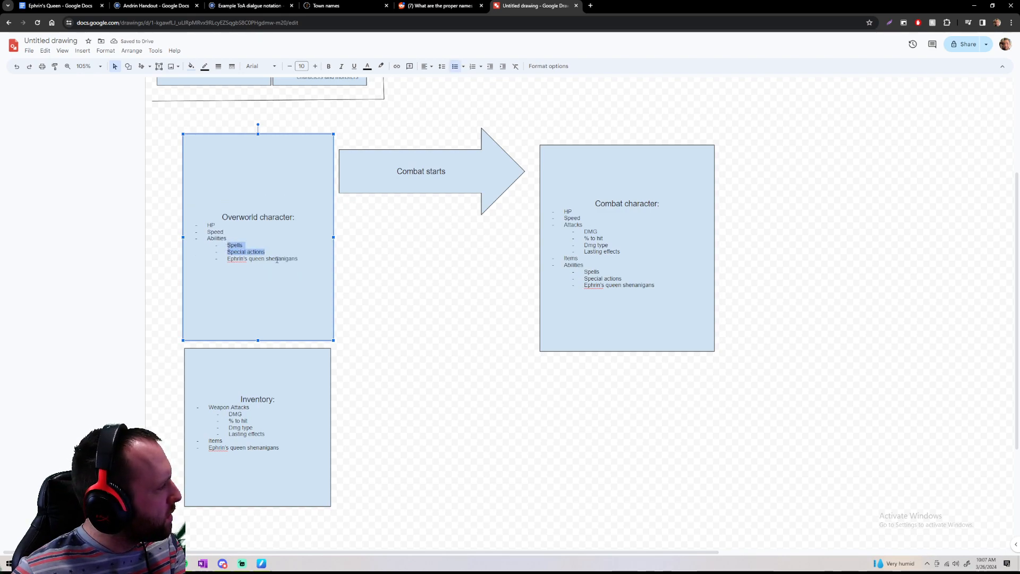
key("BackSpace")
key("BackSpace")
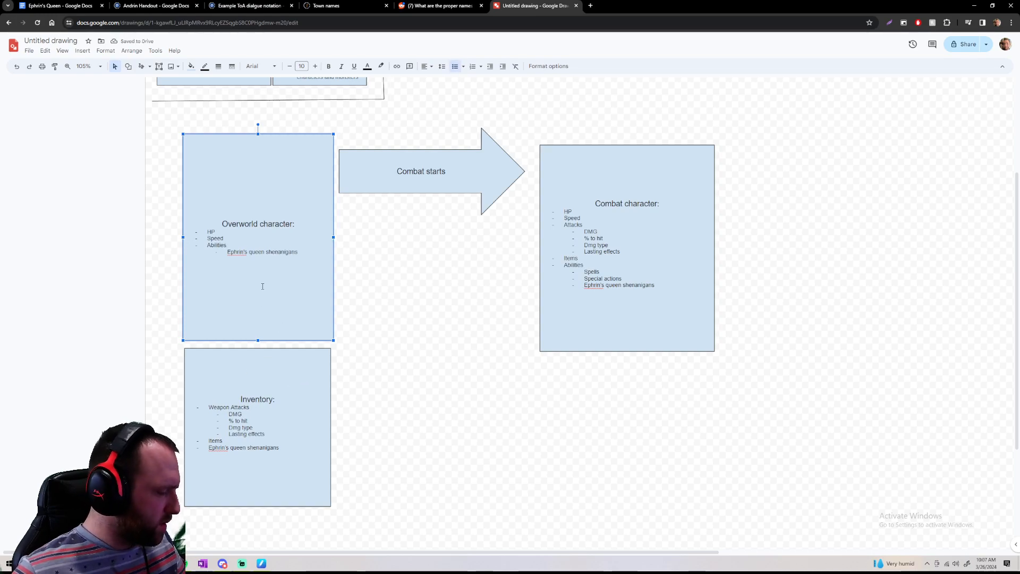
key("ctrl+z")
key("ctrl+z")
key("ctrl+z")
key("BackSpace")
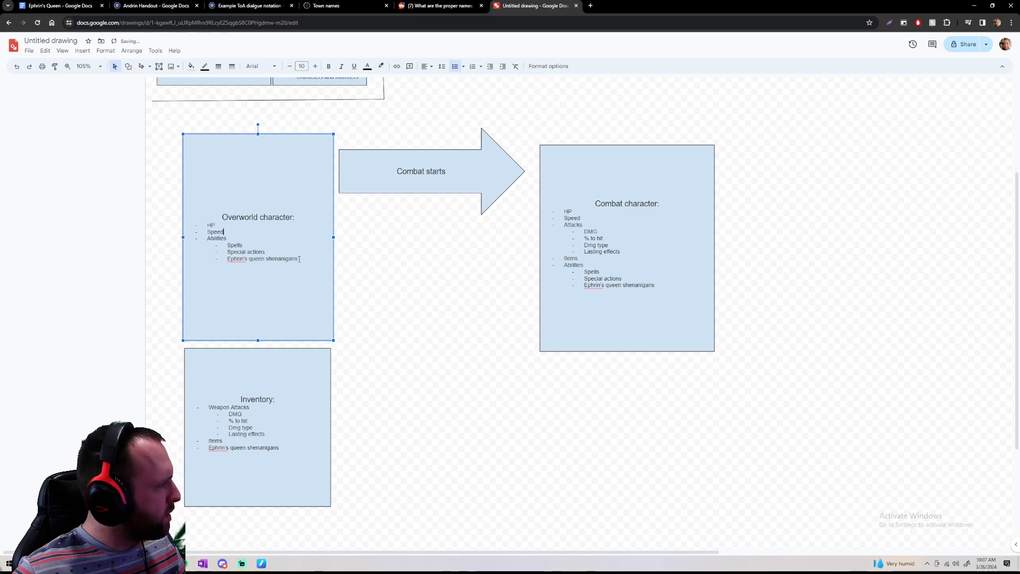
Delete the "Ephrin's queen shenanigans" sub-item from the overworld character's abilities and deselect the box
left_click_drag(299, 258, 217, 260)
key("BackSpace")
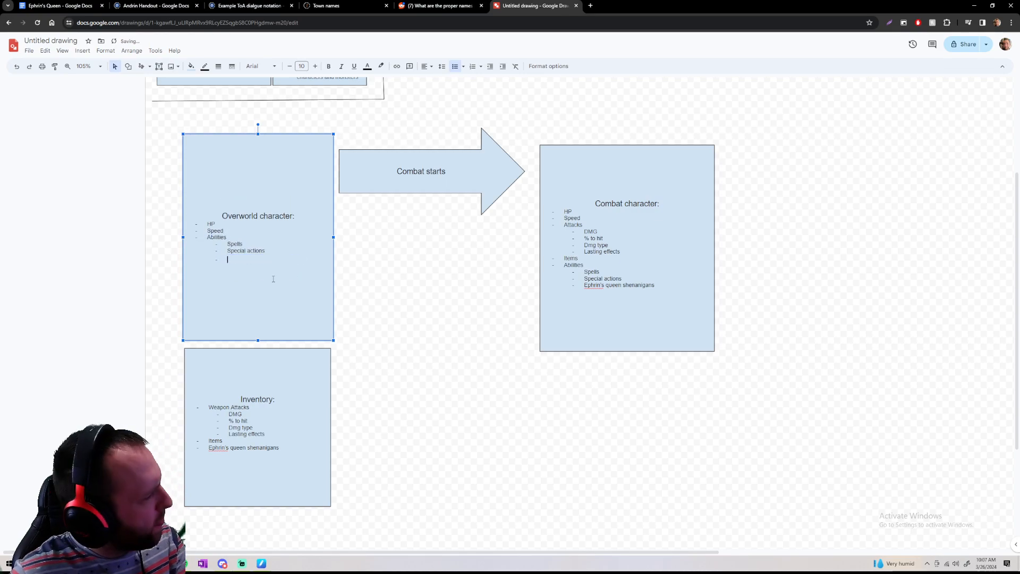
key("BackSpace")
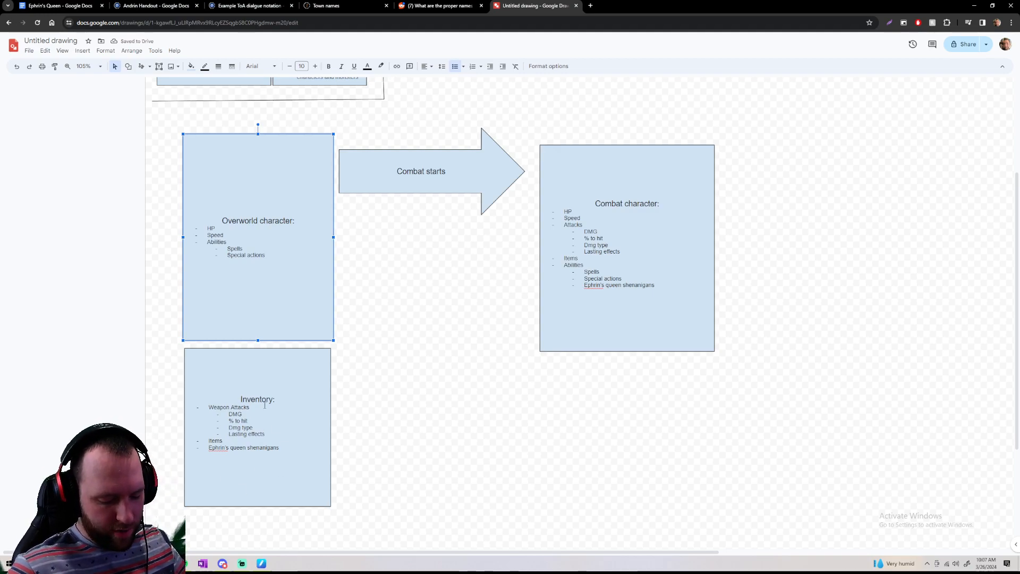
left_click(378, 419)
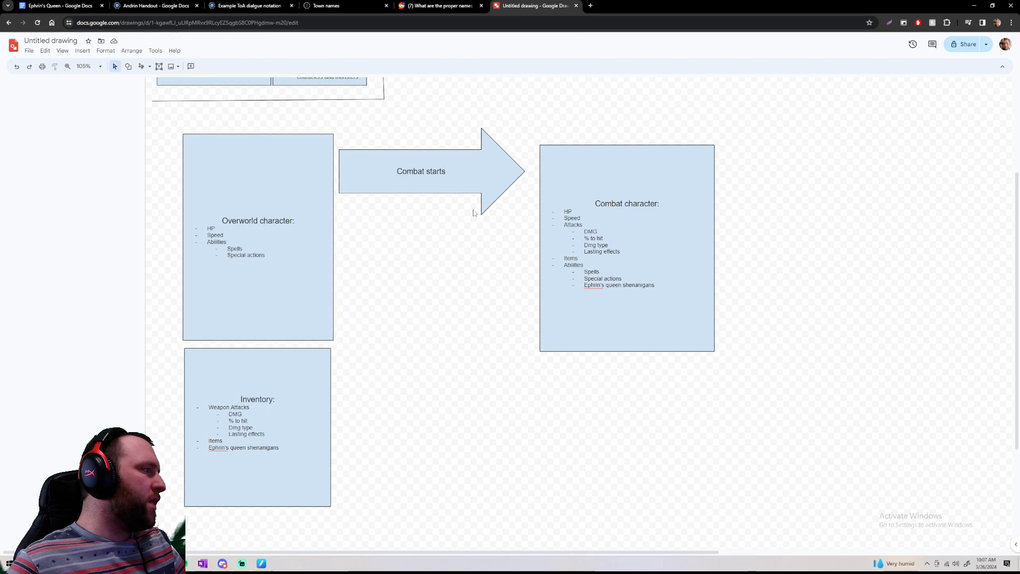
Draw freehand lines from the inventory and overworld character boxes to the combat character box, and circle the combat character's list
left_click(140, 67)
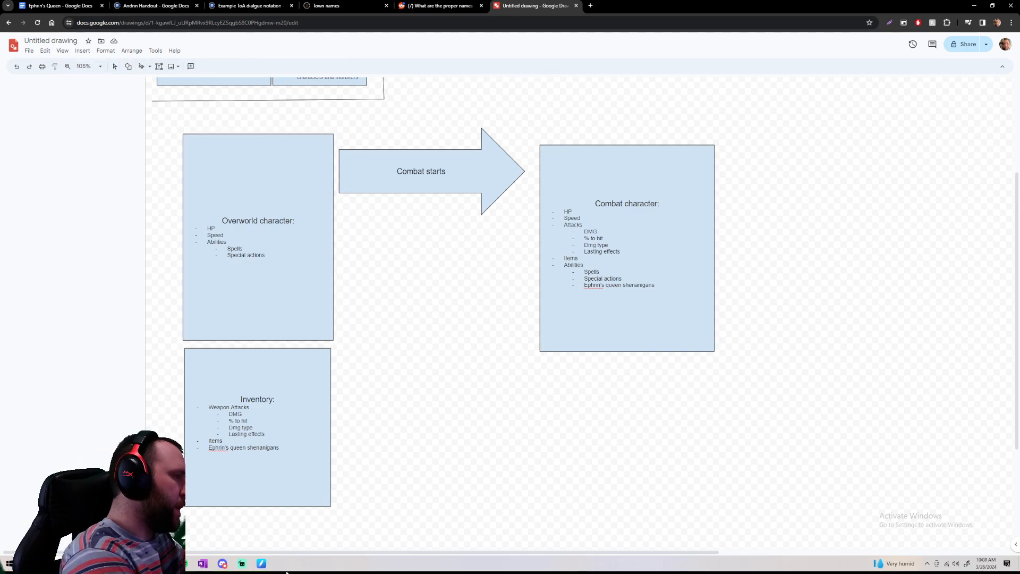
left_click_drag(316, 427, 531, 246)
mouse_move(320, 240)
left_mouse_down()
mouse_move(619, 257)
mouse_move(658, 296)
left_mouse_up()
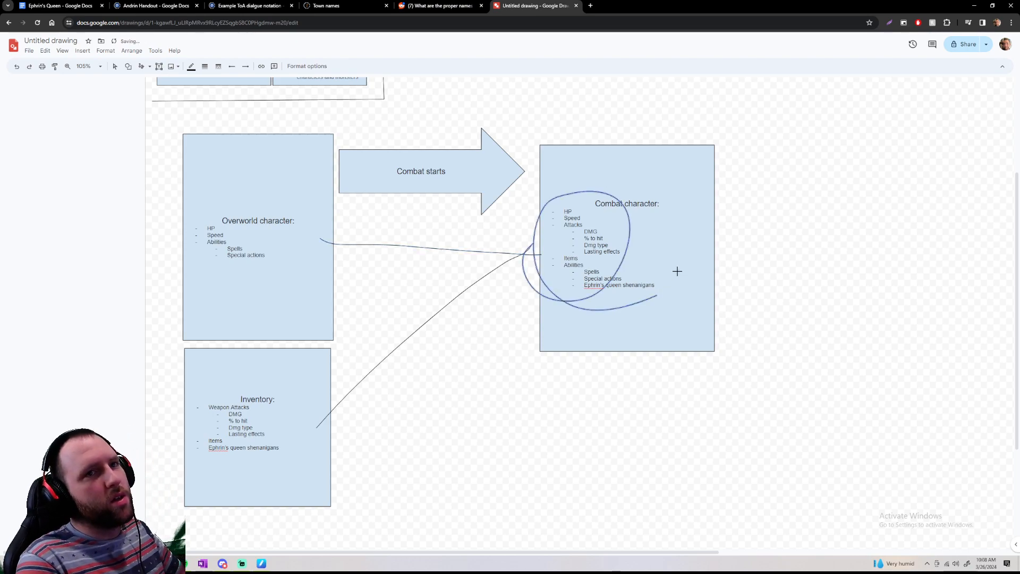
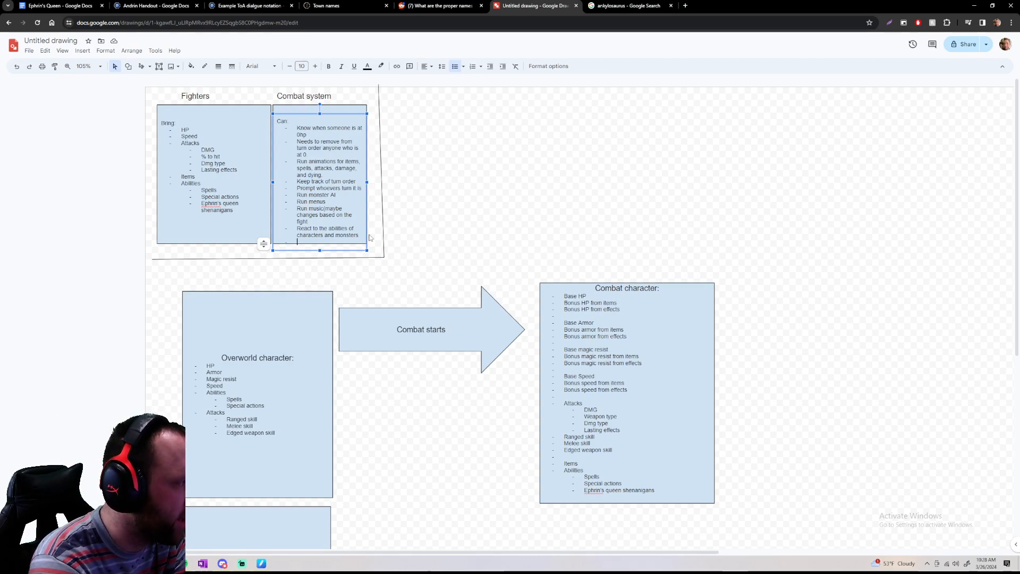
Add "Track turn counters" to the end of the Combat system list, and shift the Combat system and Fighters text up inside their boxes
type("k turn counte")
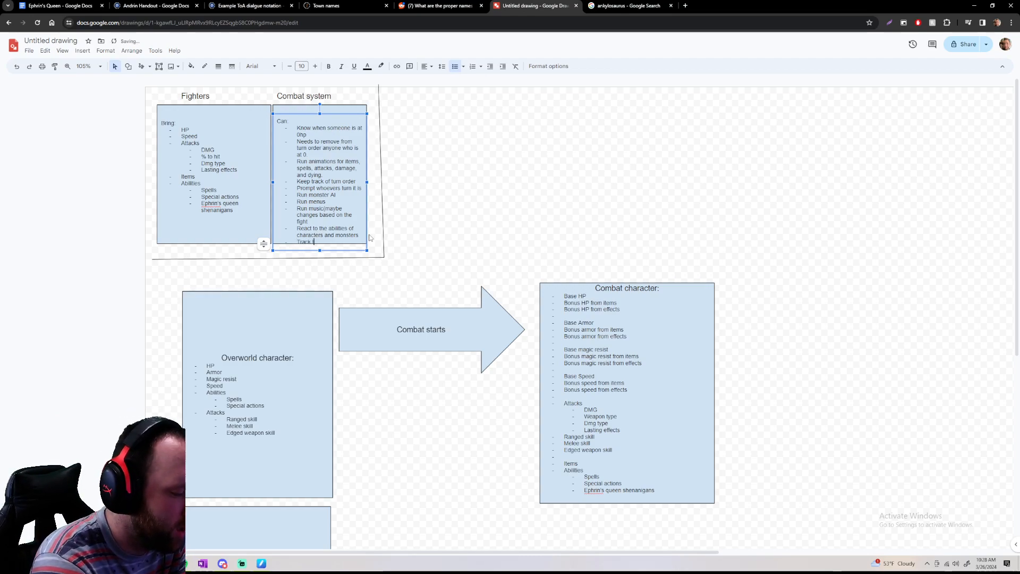
type("rs")
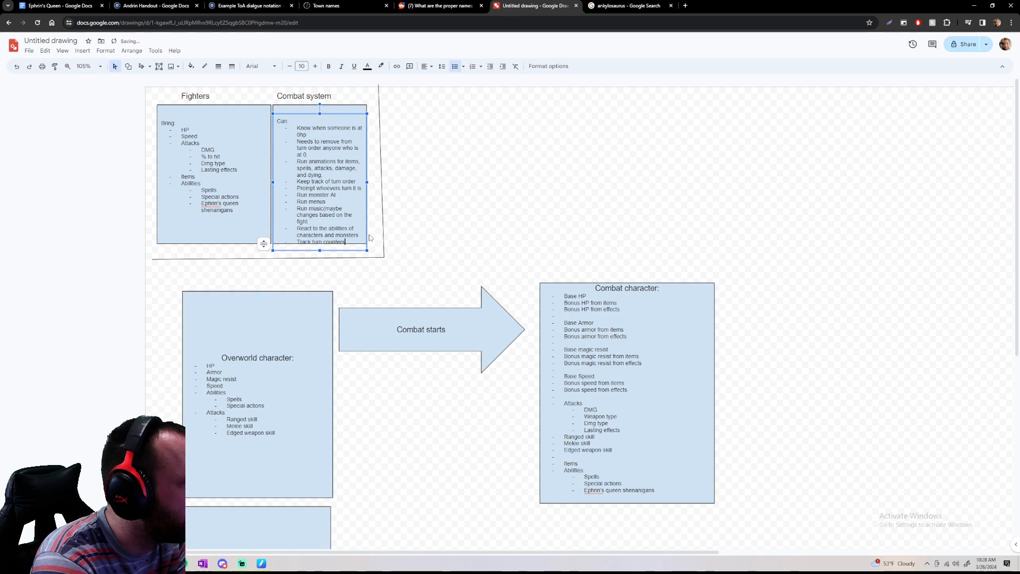
left_click_drag(335, 112, 336, 107)
left_click(448, 152)
left_click(223, 210)
left_click_drag(227, 113, 228, 103)
left_click(480, 162)
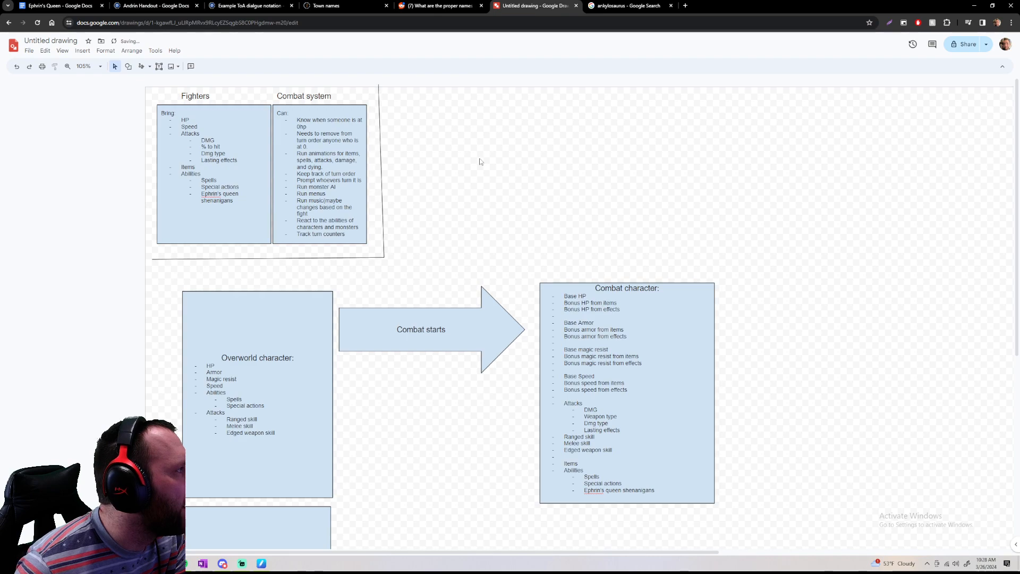
Draw a large bright green rectangle below the "Combat starts" arrow, between the overworld character and combat character boxes
scroll(449, 150, "down", 3)
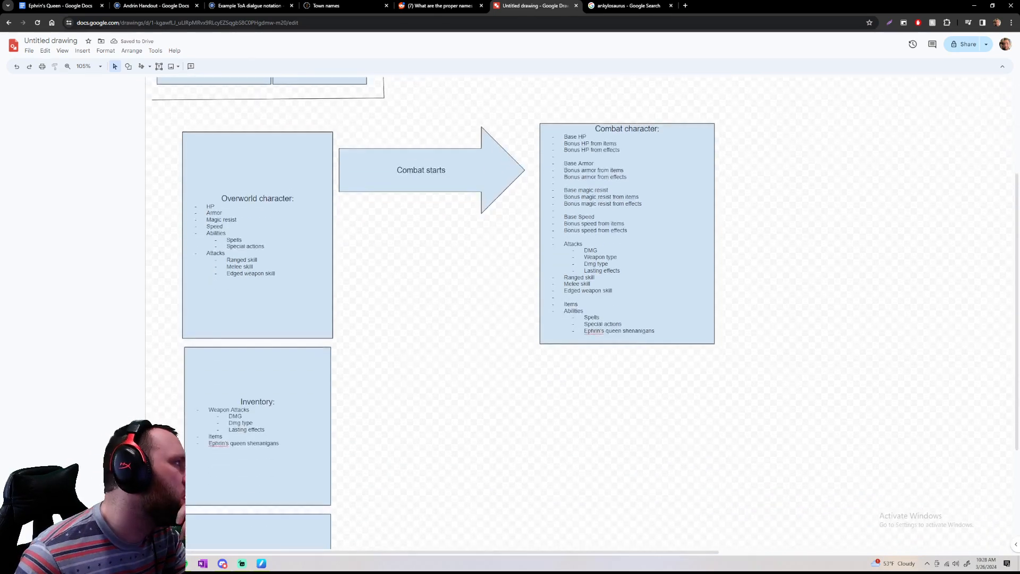
left_click(128, 66)
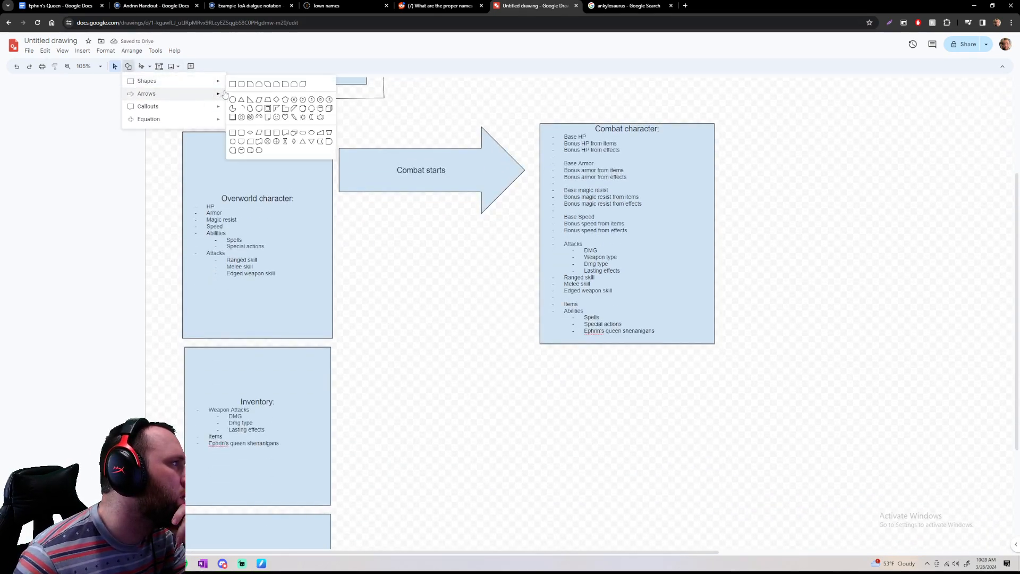
left_click(235, 85)
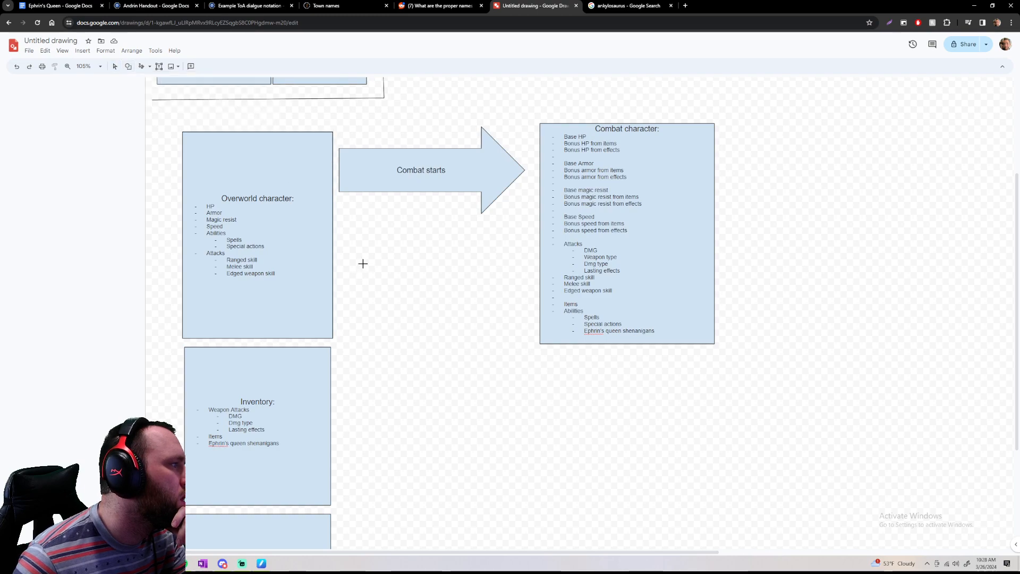
left_click_drag(377, 257, 416, 295)
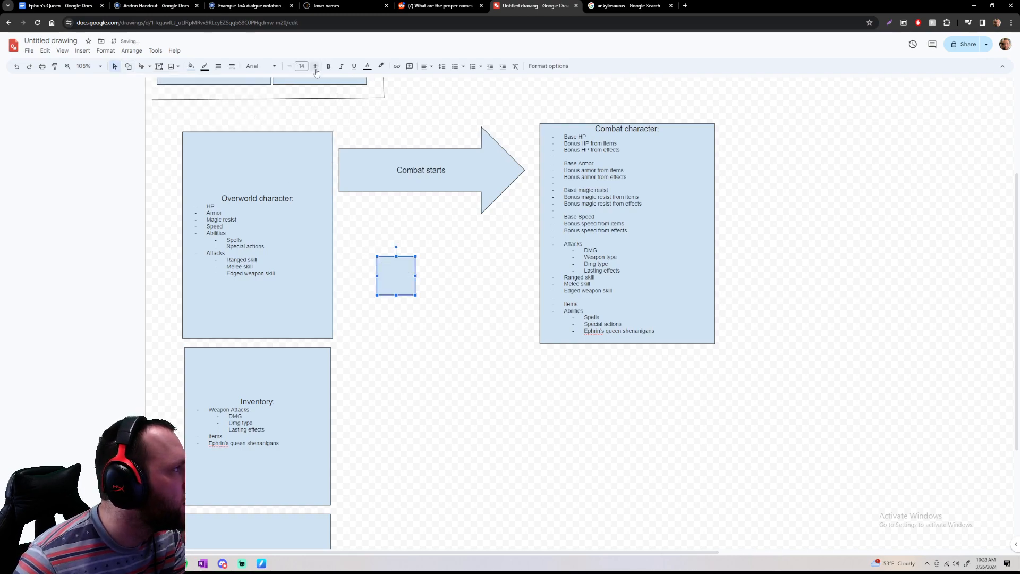
left_click(381, 66)
left_click(417, 117)
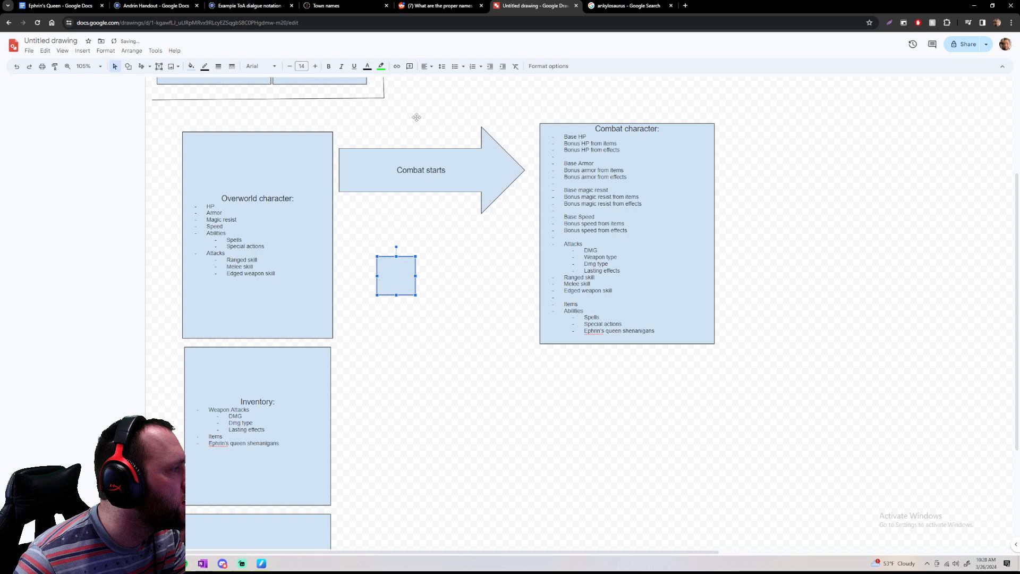
double_click(396, 277)
left_click(191, 66)
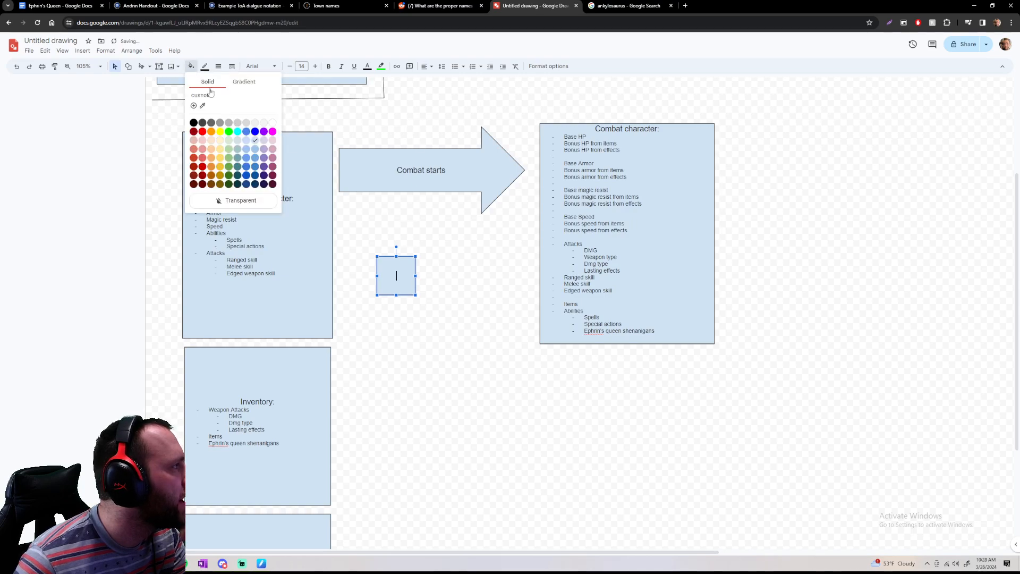
left_click(228, 132)
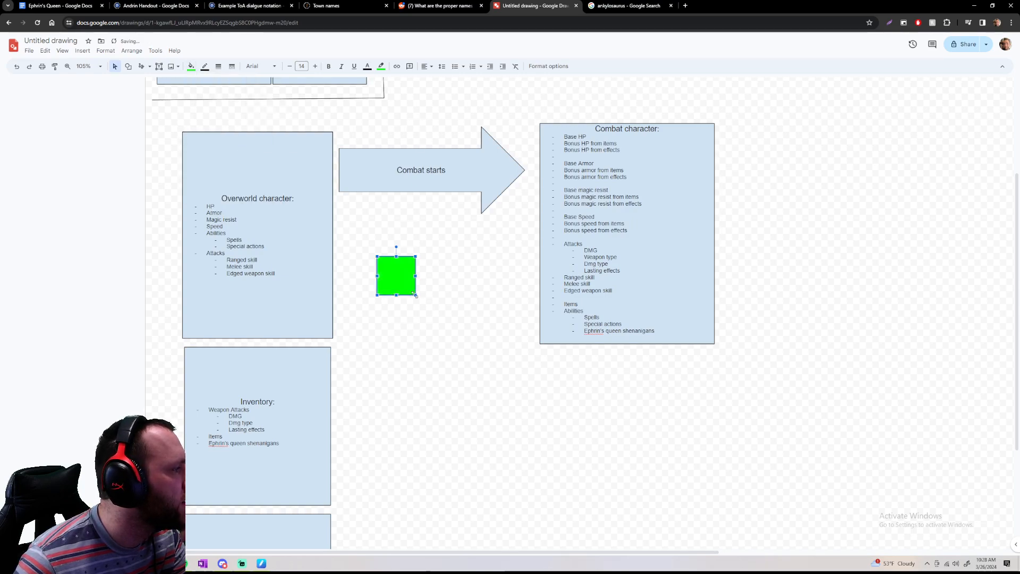
left_click_drag(416, 295, 529, 432)
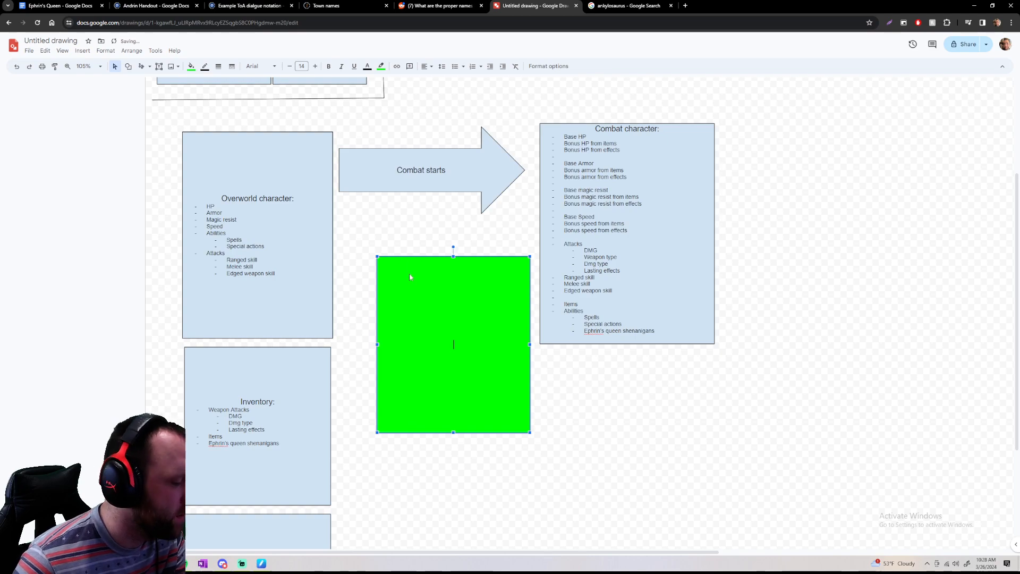
Enter "Scary spell:" in the green box, followed by the line "Target monster for the next 3 turns has a 50% chance of missing attacks."
type("Scary spel")
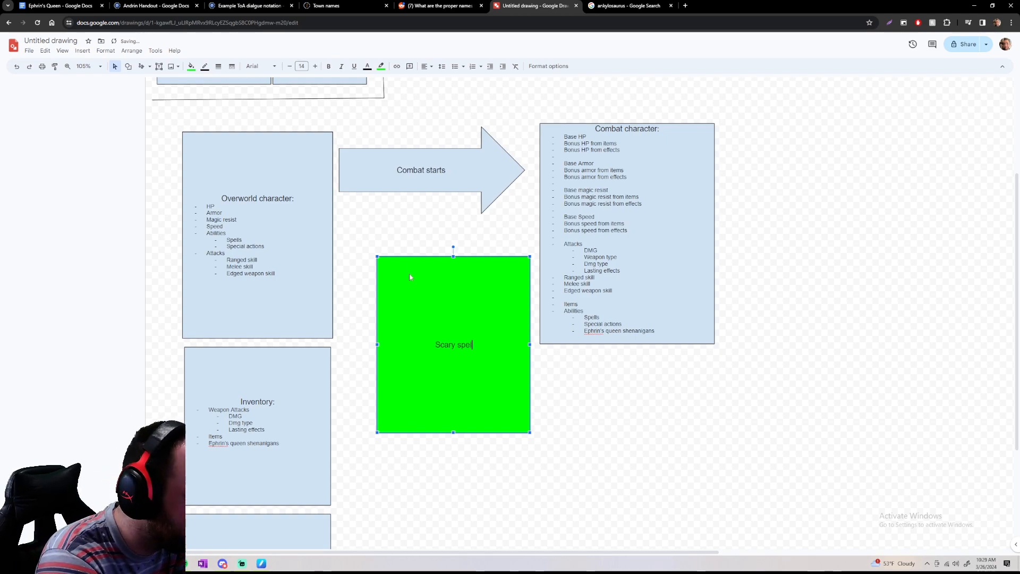
type("l")
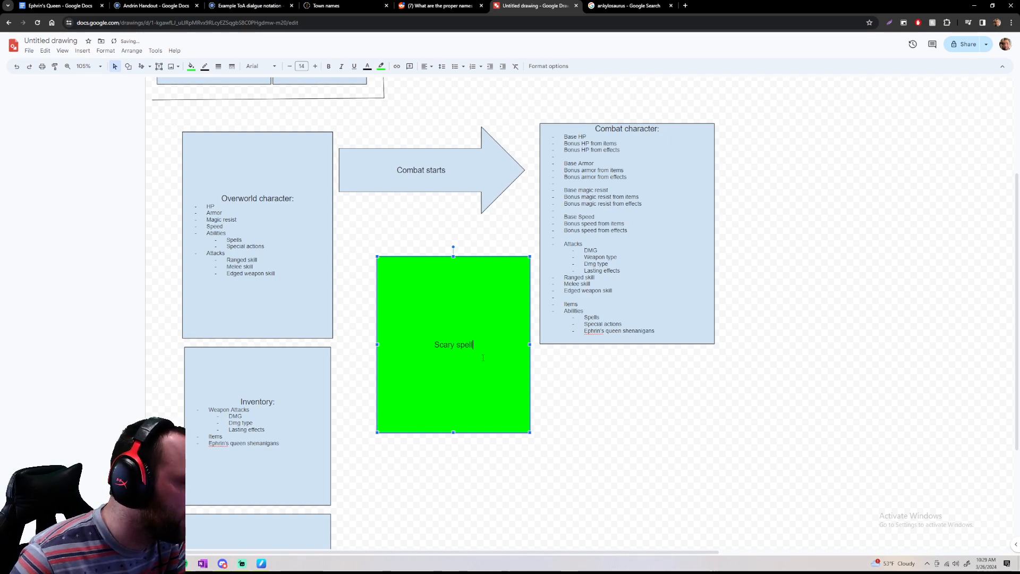
type(":")
key("Return")
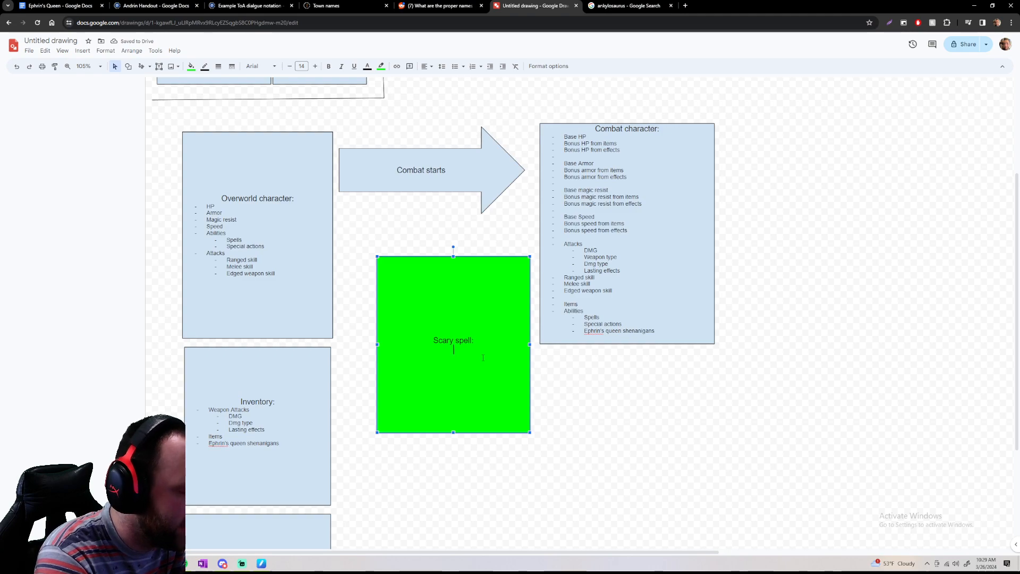
type("Target")
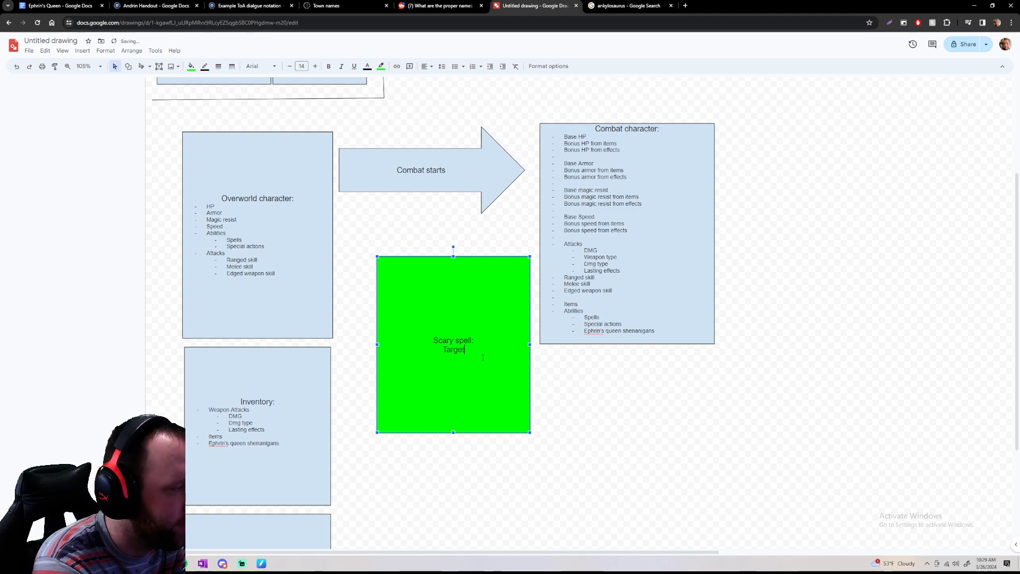
type(" monster for")
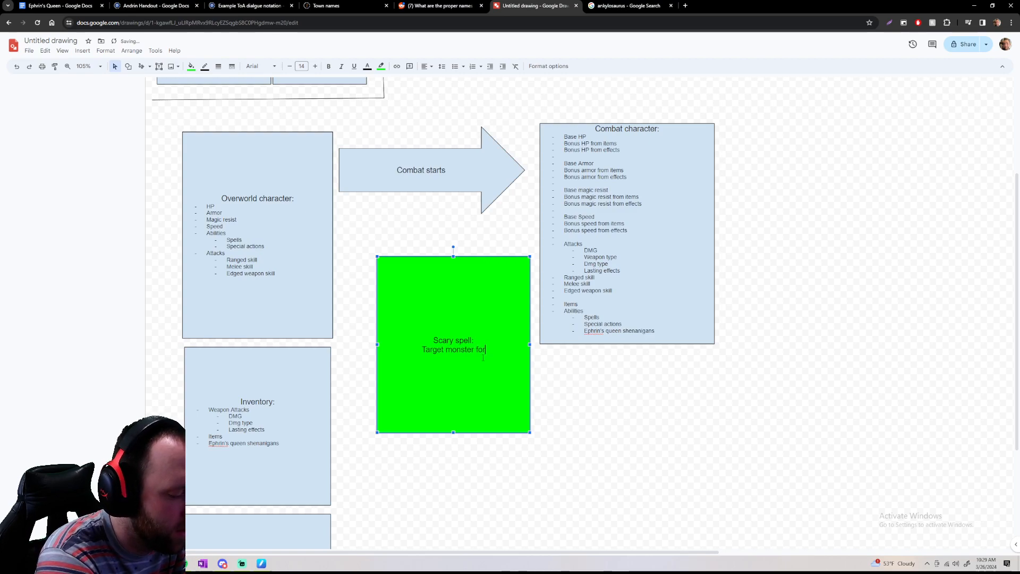
type(" the next ")
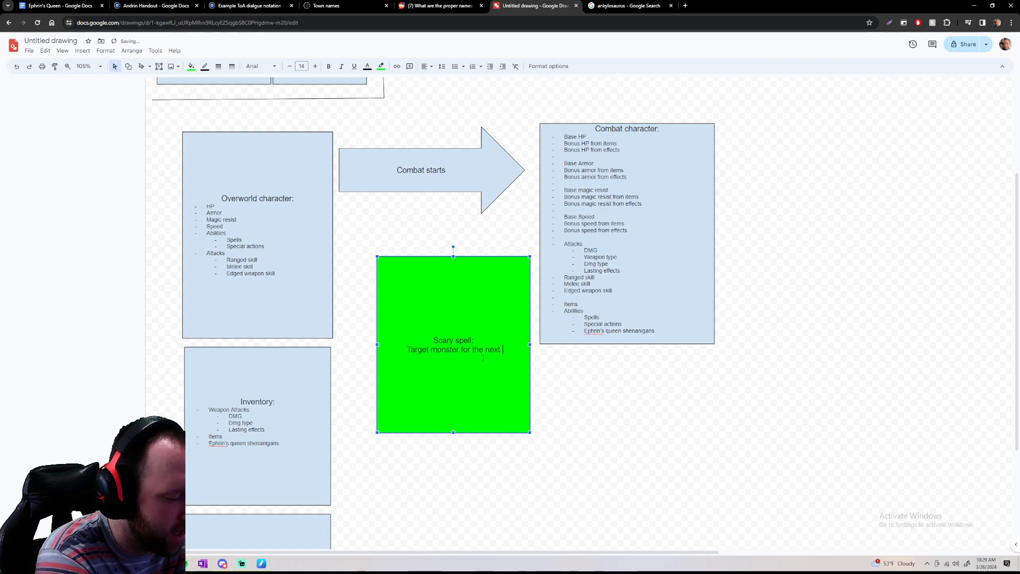
type("3 turns ")
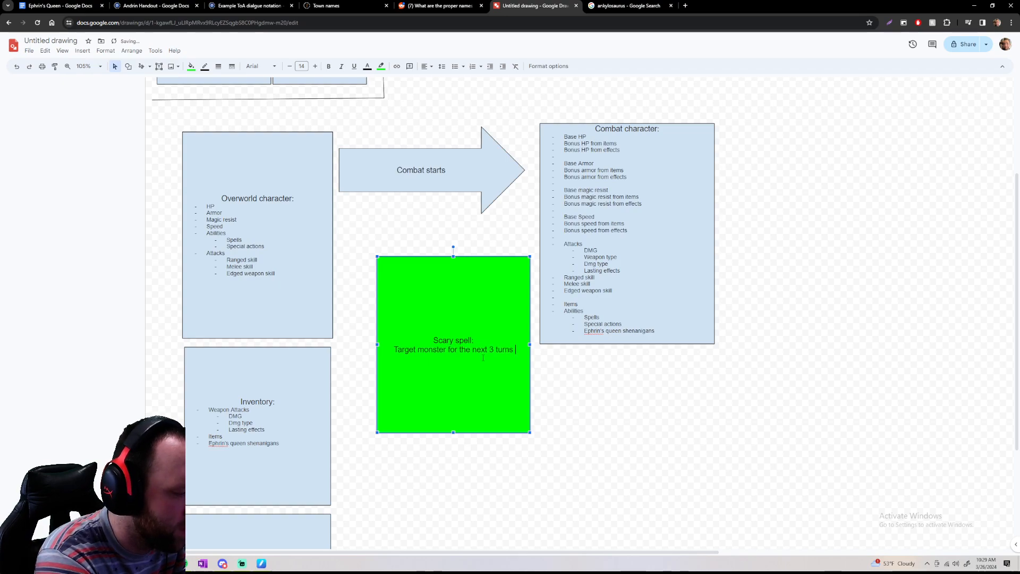
type("has a ")
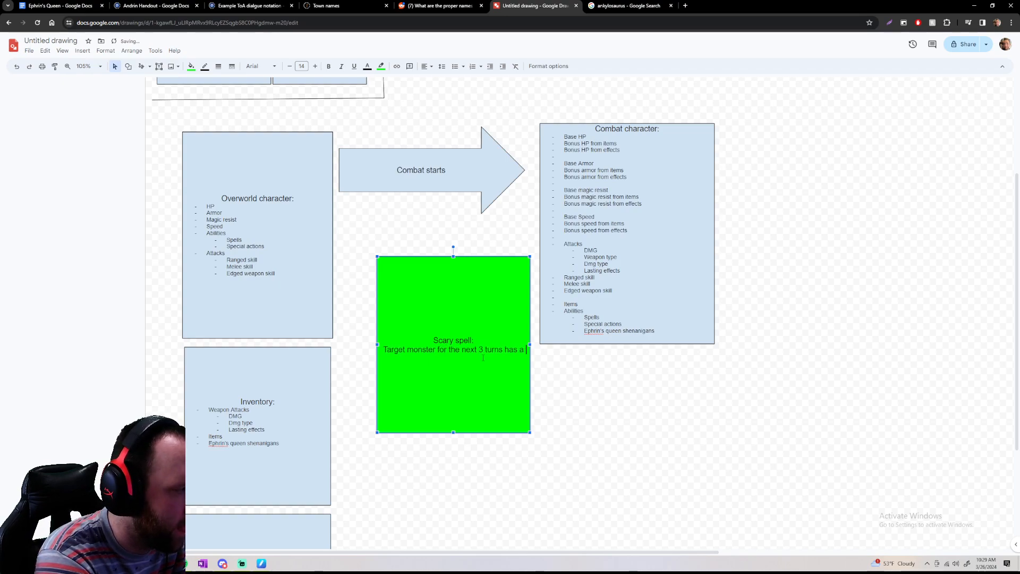
type("50")
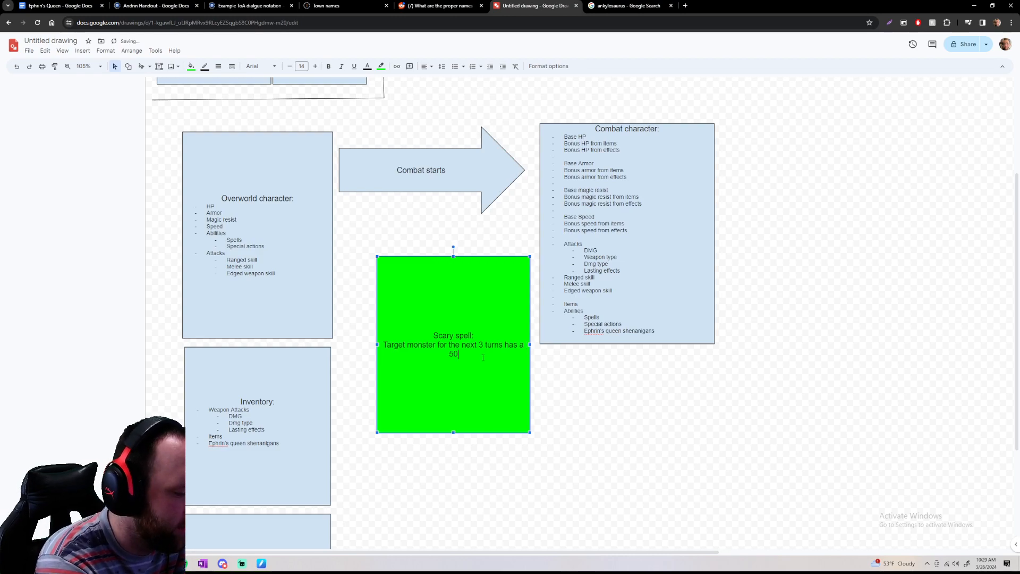
type("% chance of missing attacks.")
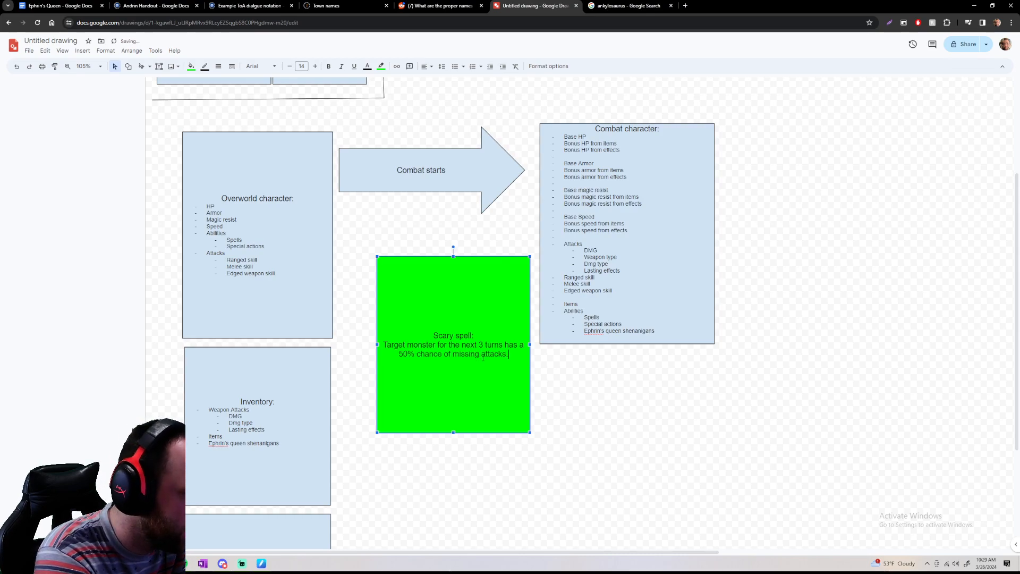
left_click(587, 410)
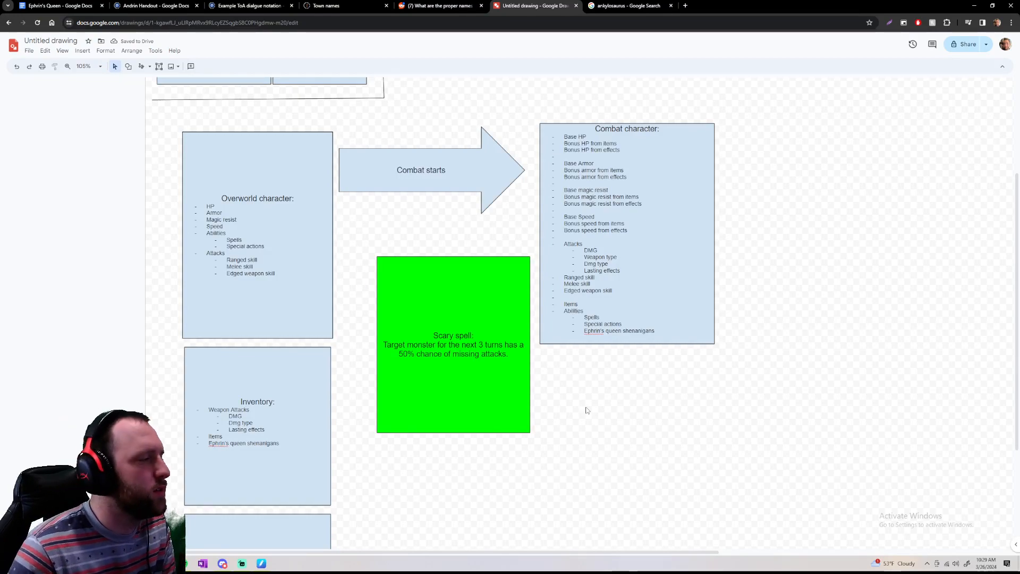
Replace the word "monster" with "enemy" in the Scary spell description
left_click(505, 367)
double_click(418, 345)
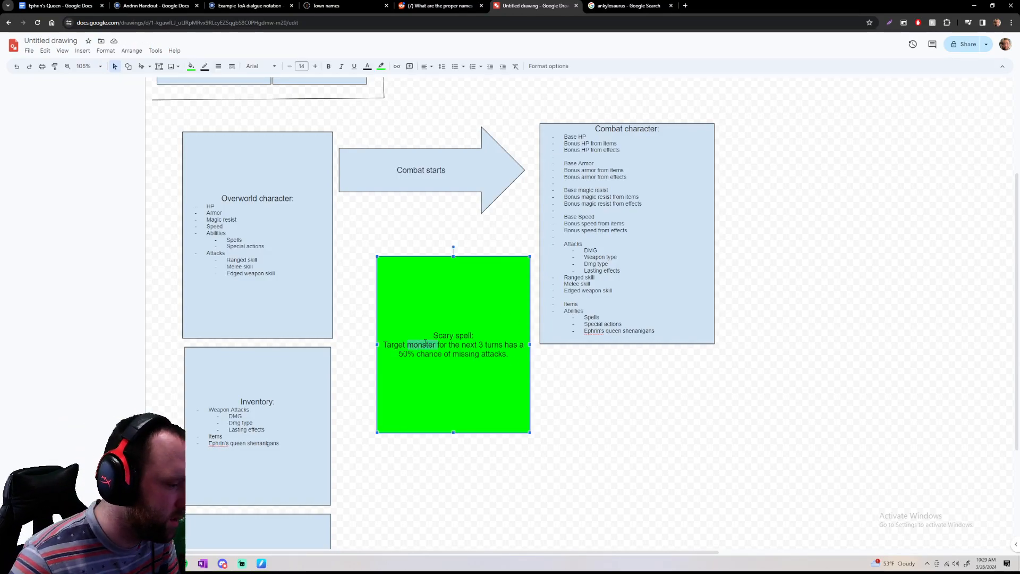
type("ene")
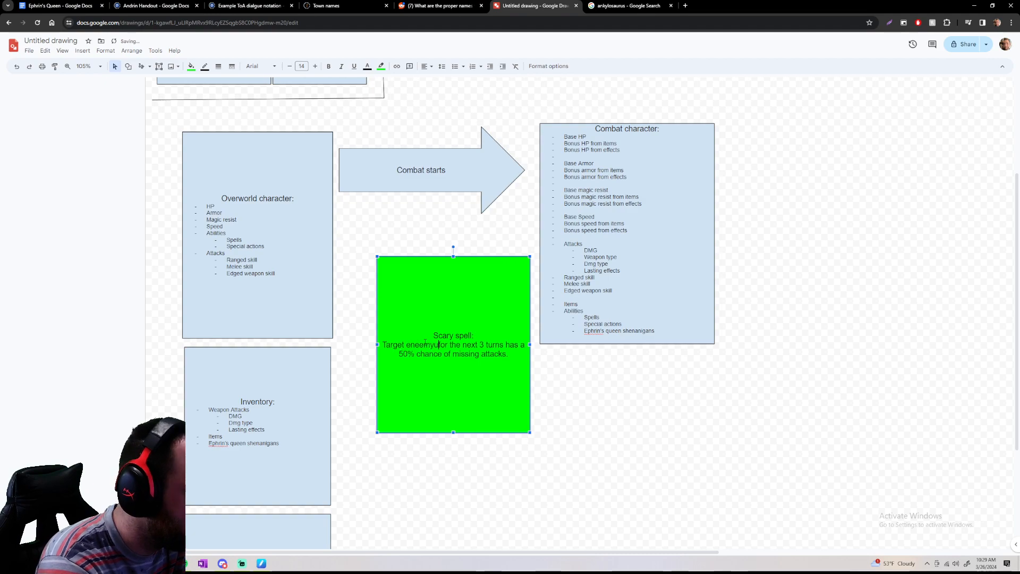
type("my")
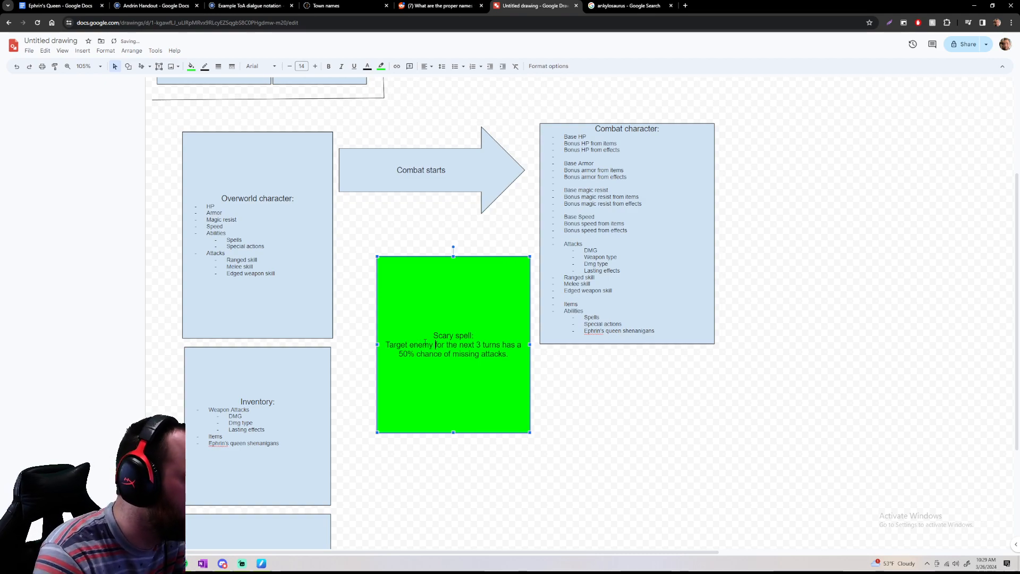
Reword the Scary spell description to "Target enemy has a 50% chance of missing attacks for the next 3 turns."
key("ctrl+Delete")
key("ctrl+Delete")
key("ctrl+Delete")
key("ctrl+Delete")
key("ctrl+Delete")
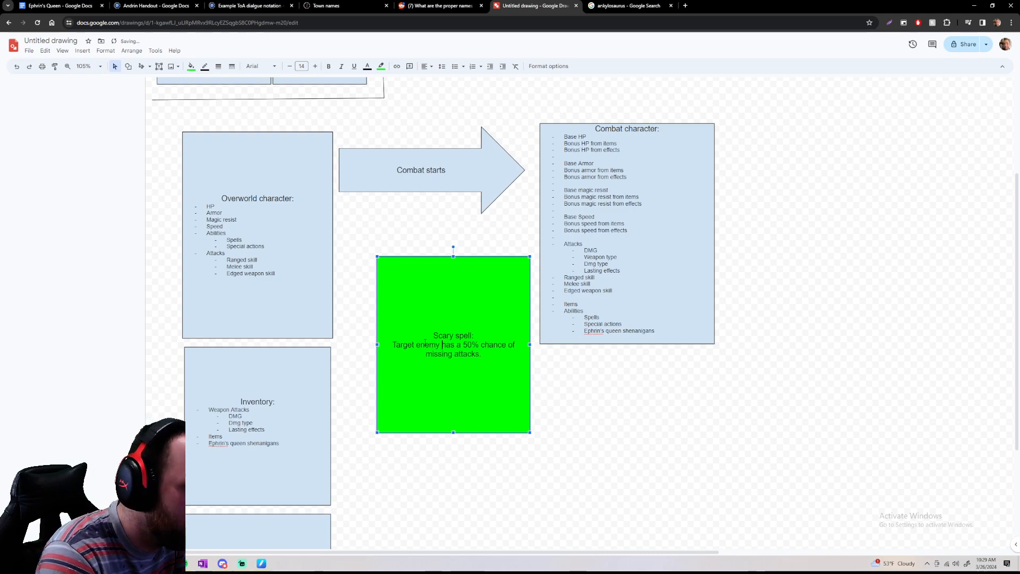
type("r th")
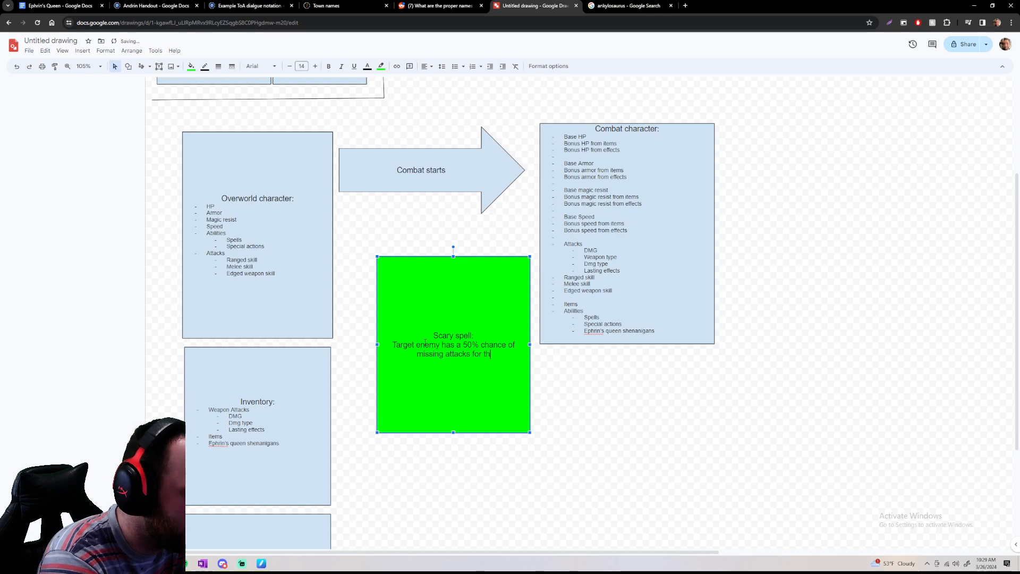
type("e next 3 turns.")
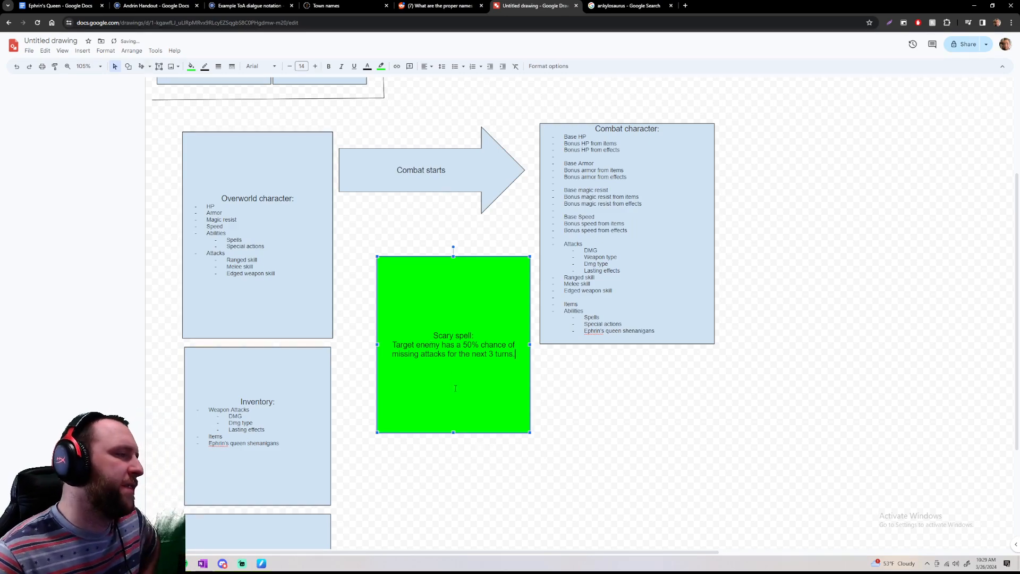
Review the Scary spell description against the Combat system's list of responsibilities
left_click(494, 354)
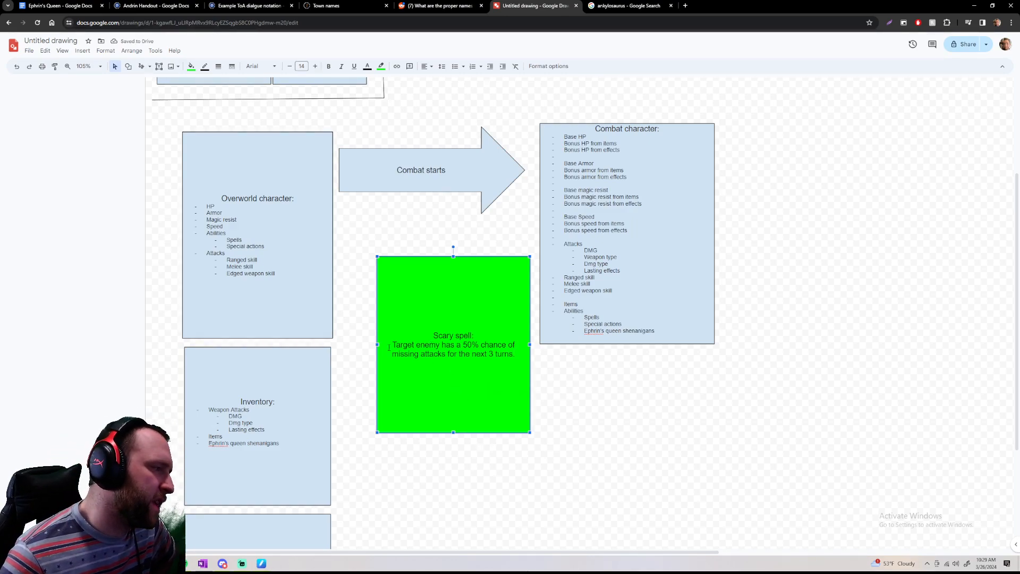
left_click_drag(516, 354, 433, 332)
left_click(515, 355)
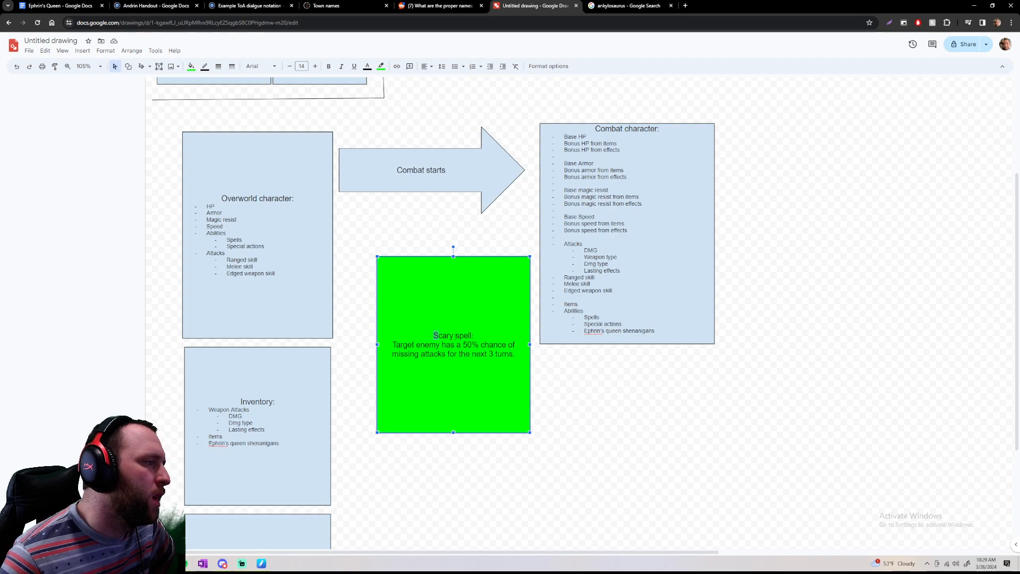
scroll(304, 456, "down", 3)
mouse_move(195, 420)
left_mouse_down()
mouse_move(297, 422)
mouse_move(195, 417)
left_mouse_up()
key("Escape")
scroll(416, 426, "up", 6)
scroll(415, 177, "down", 2)
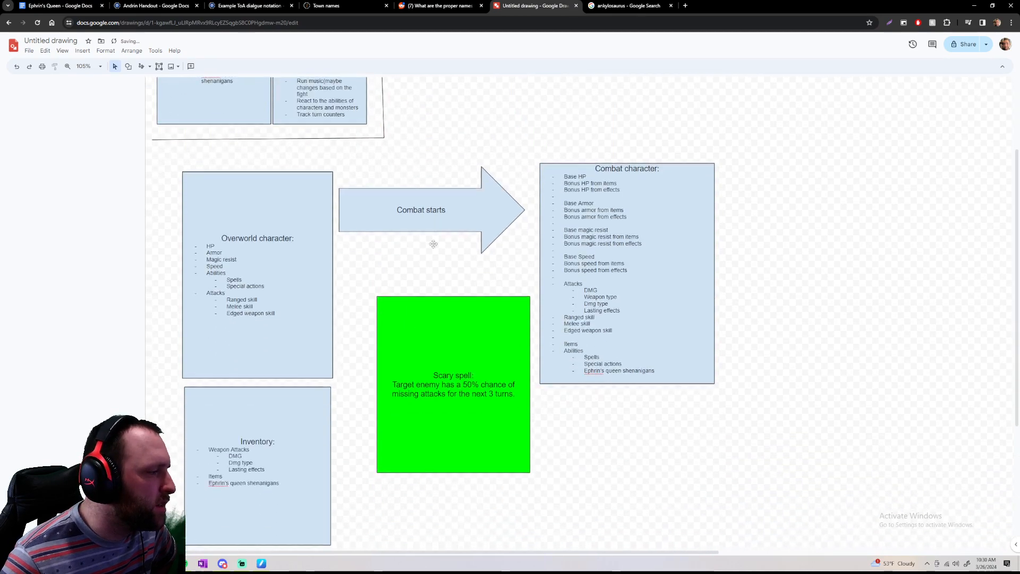
left_click_drag(516, 397, 416, 378)
left_click(359, 322)
scroll(359, 322, "up", 2)
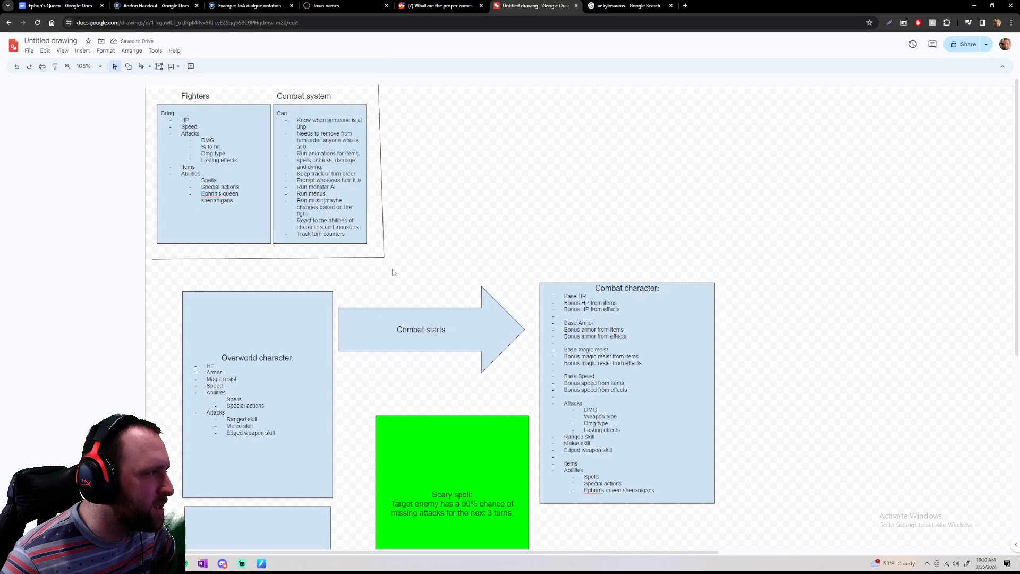
Review the combat character's stat list together with the Scary spell and spells-affecting-you boxes
scroll(667, 410, "down", 2)
left_click_drag(561, 176, 705, 422)
left_click(706, 422)
left_click_drag(663, 372, 720, 405)
left_click(589, 196)
left_click(721, 406)
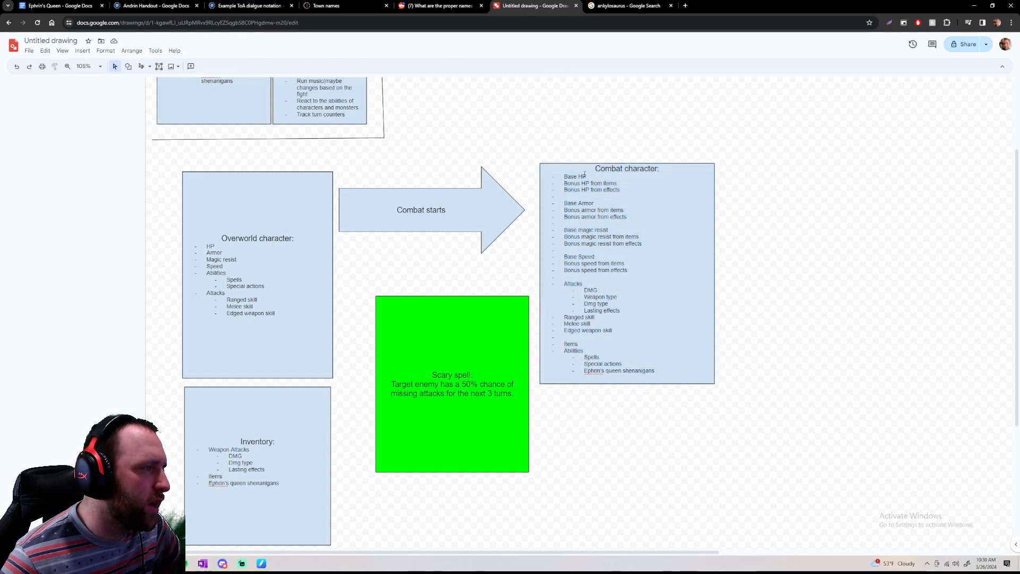
scroll(565, 174, "down", 4)
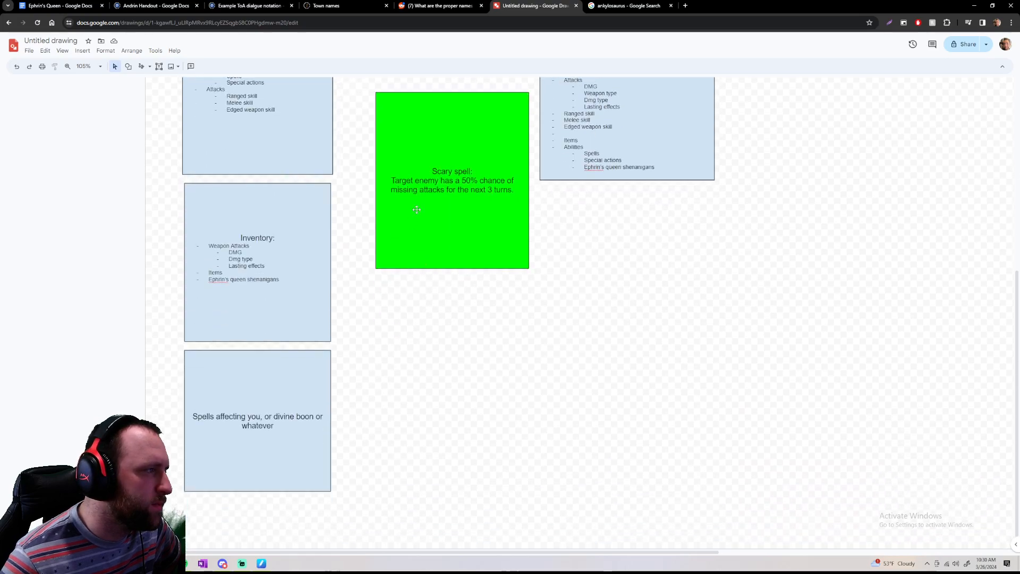
left_click(440, 171)
left_click(544, 209)
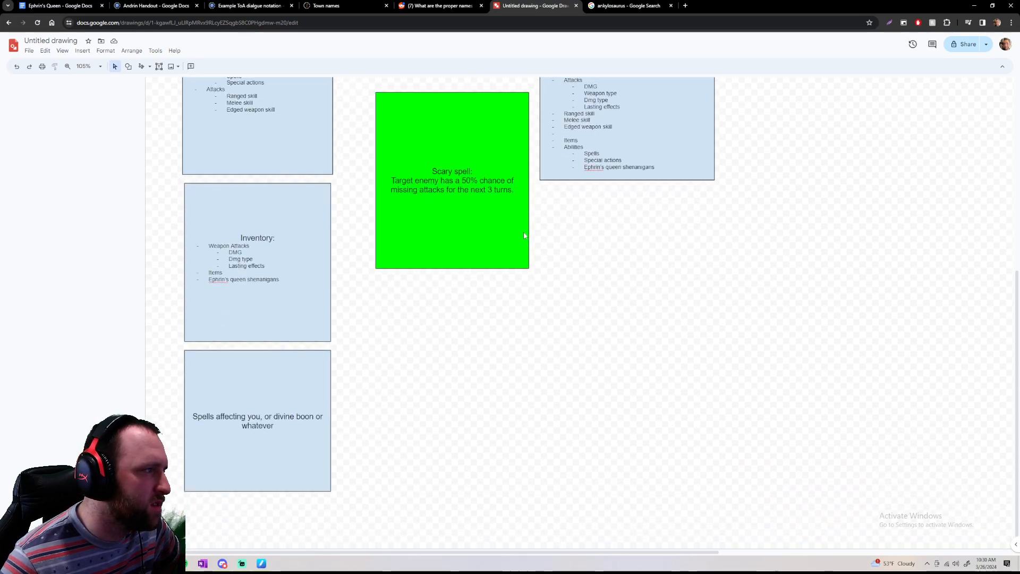
Reread the Scary spell description alongside the combat character's stats, highlighting the whole spell text
scroll(568, 378, "up", 5)
left_click_drag(594, 204, 729, 437)
left_click(765, 437)
mouse_move(427, 405)
left_mouse_down()
mouse_move(461, 415)
mouse_move(421, 404)
left_mouse_up()
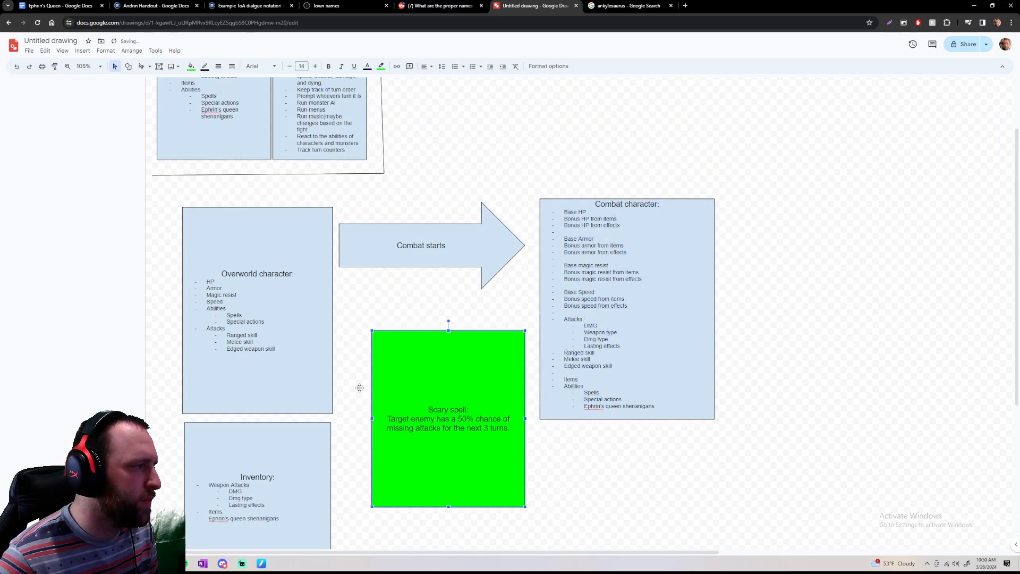
left_click(431, 409)
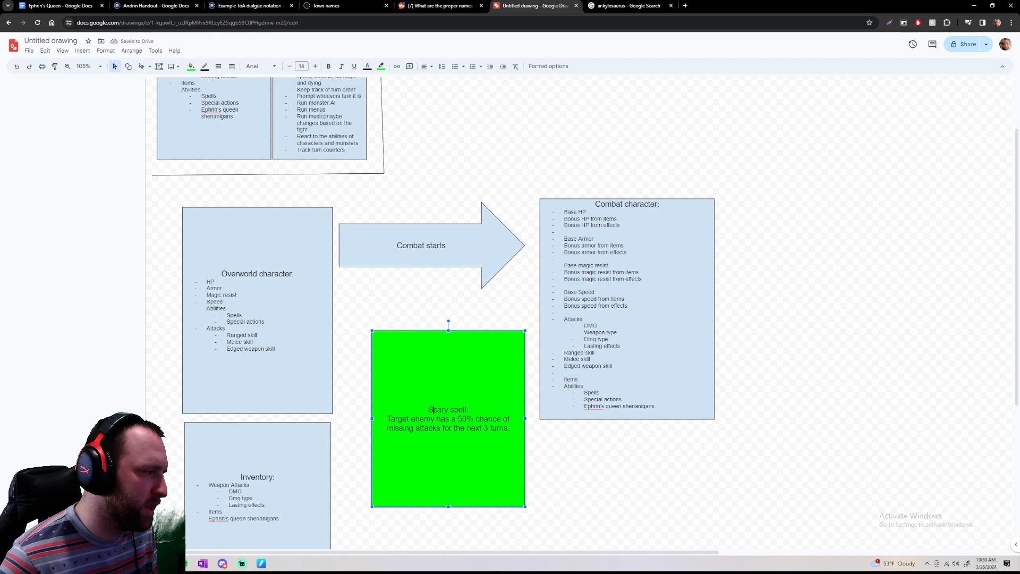
left_click_drag(431, 408, 527, 433)
left_click(527, 433)
left_click(512, 428)
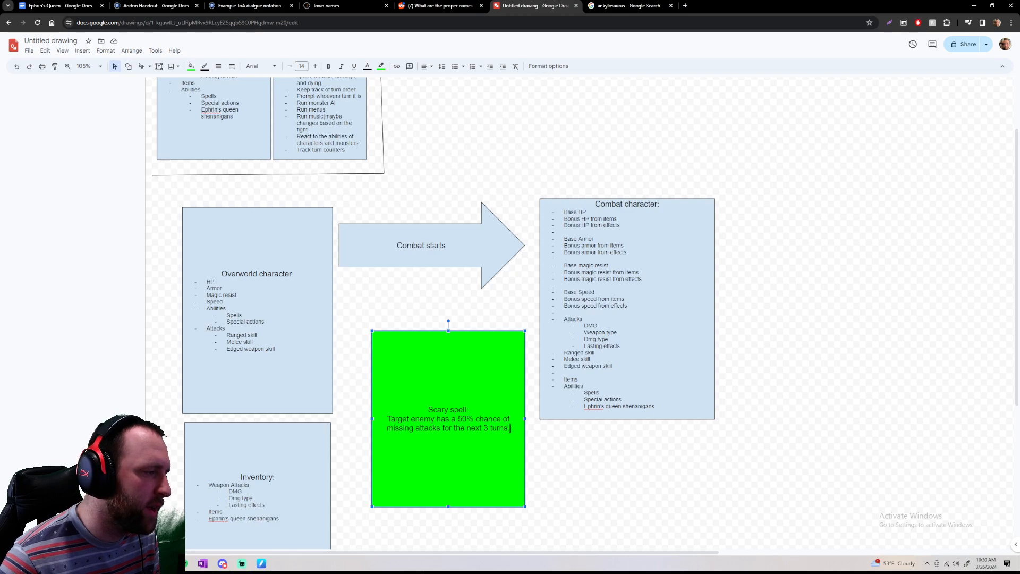
left_click(419, 405)
left_click_drag(419, 406, 524, 430)
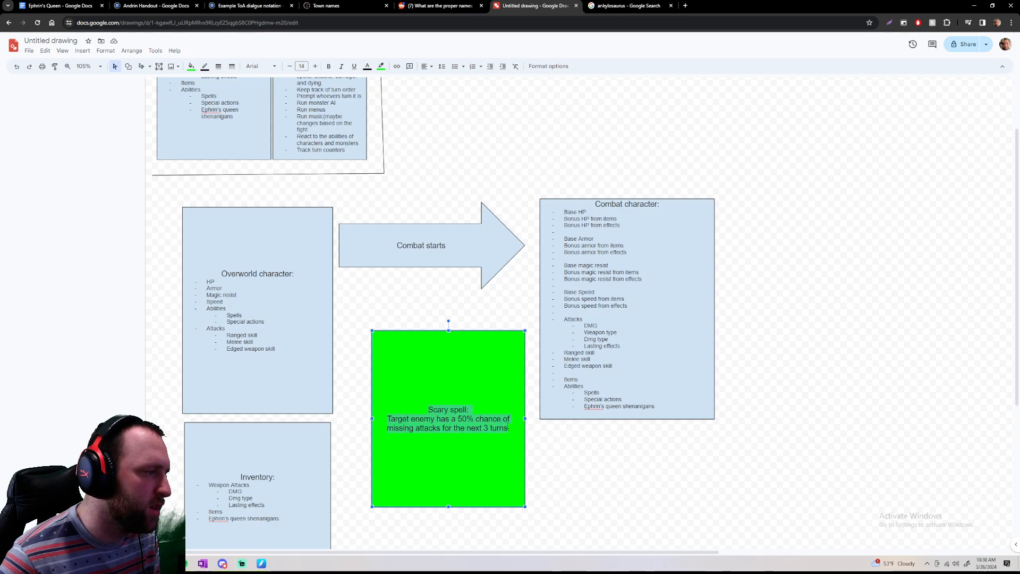
left_click(520, 431)
left_click_drag(428, 408, 513, 429)
left_click(512, 429)
left_click_drag(428, 408, 503, 428)
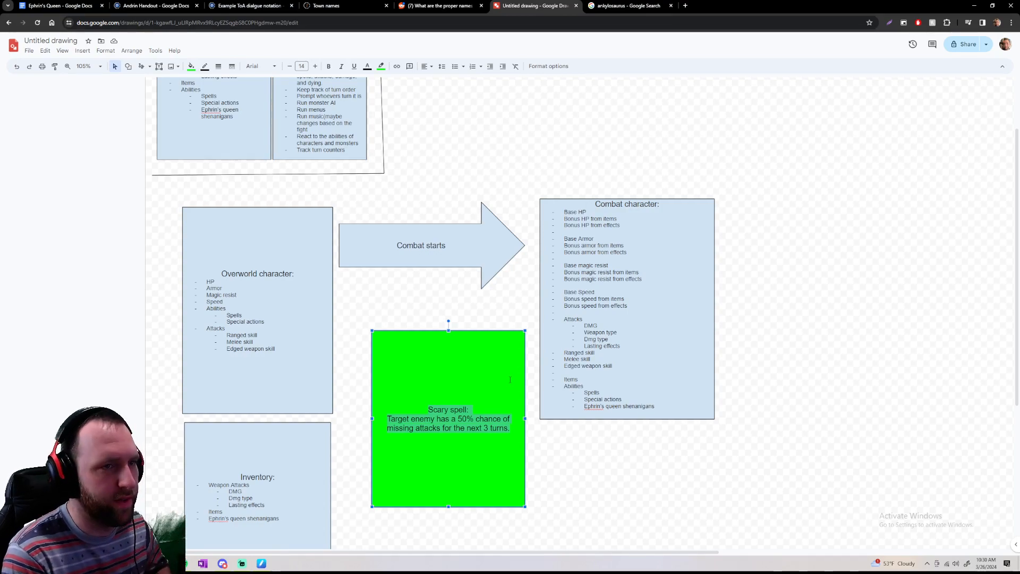
Check the Combat system's last entries on reacting to abilities and tracking turn counters
left_click(509, 380)
scroll(355, 225, "up", 1)
scroll(355, 225, "up", 1)
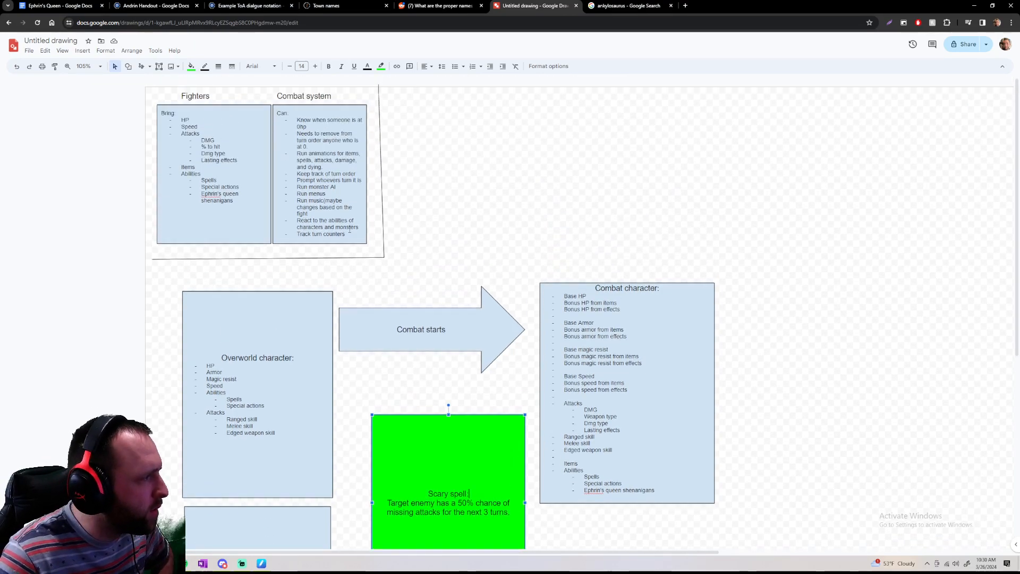
left_click_drag(351, 235, 297, 227)
left_click(361, 280)
Straighten the vertical divider line beside the Combat system box and shift the divider lines slightly to the left
left_click(380, 160)
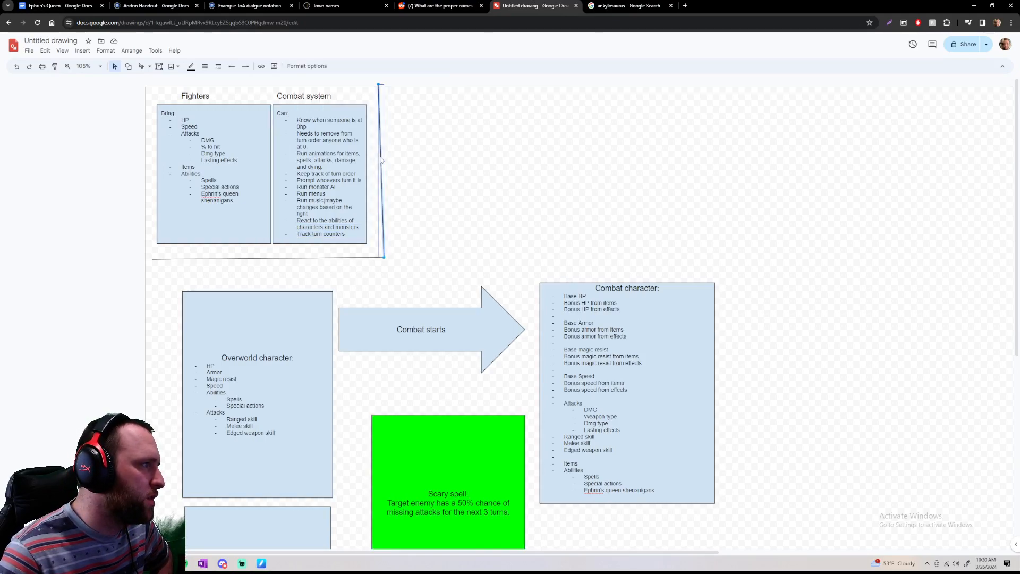
left_click_drag(379, 83, 384, 85)
left_click(365, 273)
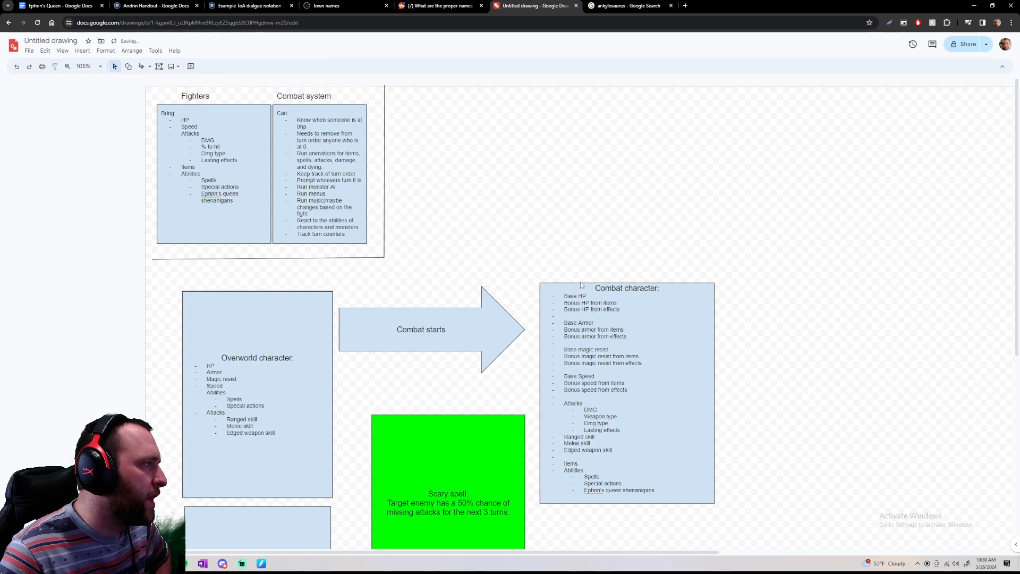
scroll(580, 271, "down", 3)
scroll(696, 391, "down", 1)
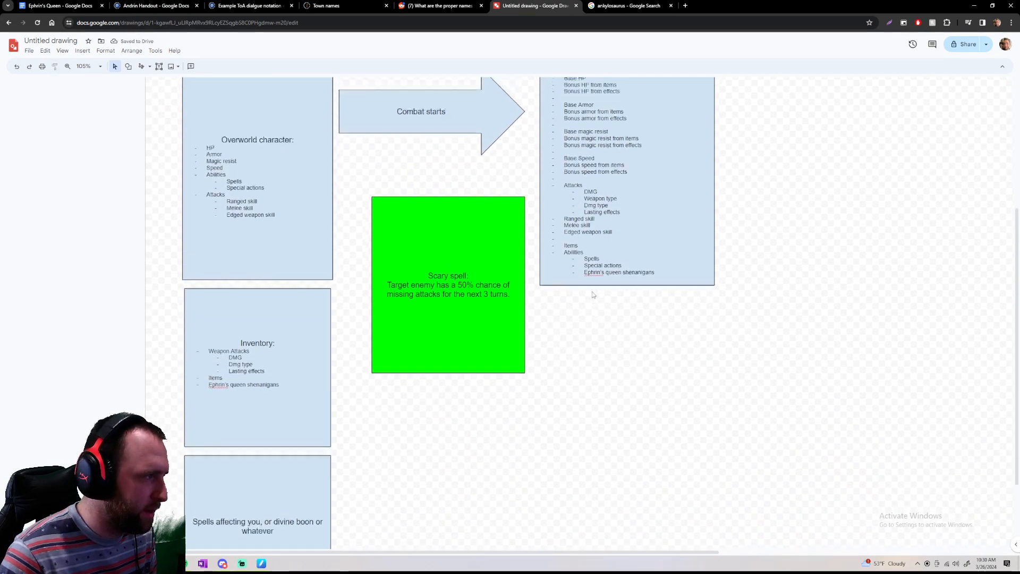
scroll(593, 292, "up", 4)
left_click(376, 260)
left_click_drag(383, 256, 376, 256)
left_click(467, 263)
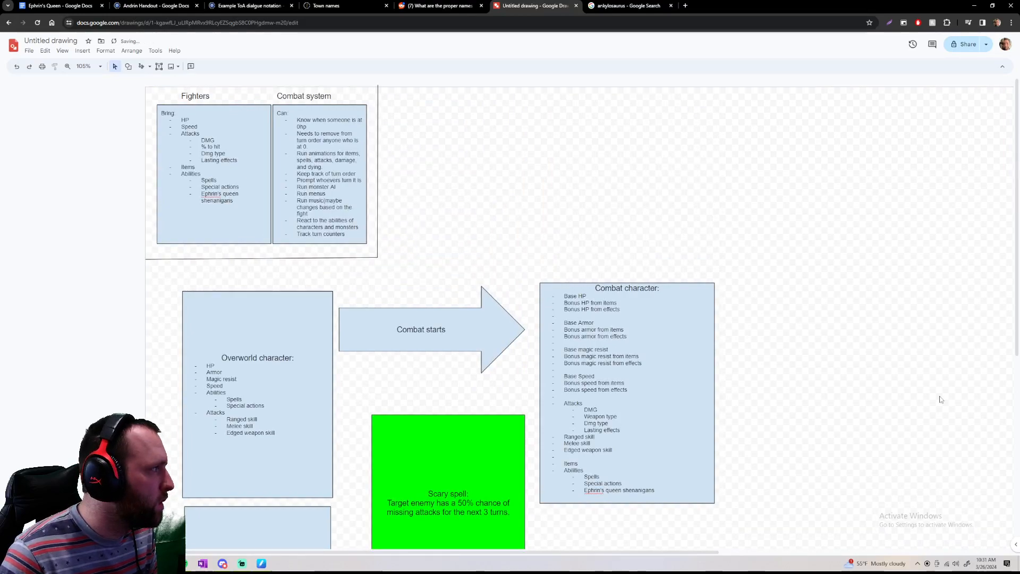
Move the Scary spell box beside the Combat system box, outside the divider, and shrink it to about two-thirds of that box's height
scroll(939, 396, "down", 3)
left_click(383, 259)
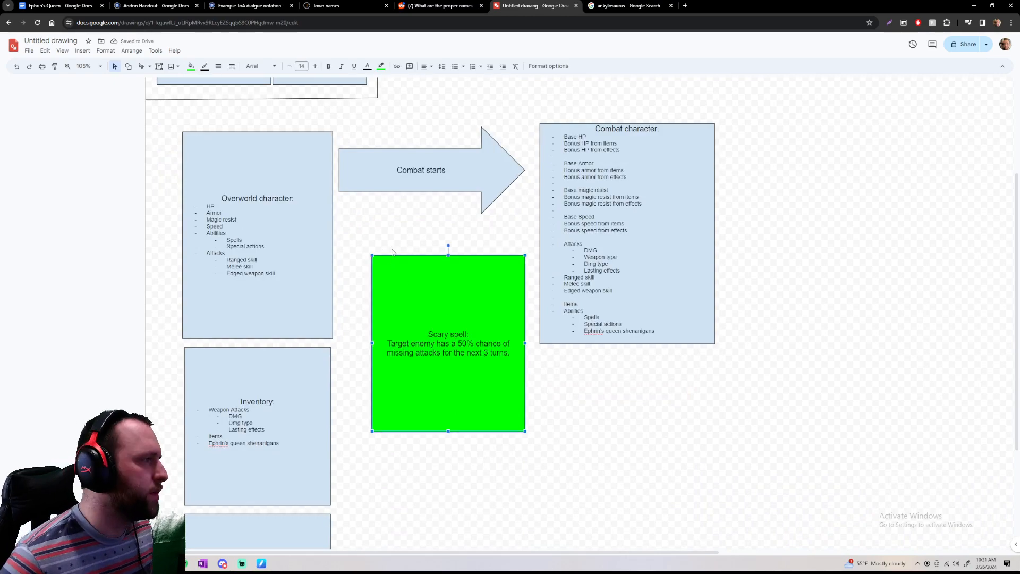
left_click(421, 225)
left_click_drag(384, 257, 389, 298)
left_click_drag(437, 336, 803, 197)
scroll(739, 329, "up", 3)
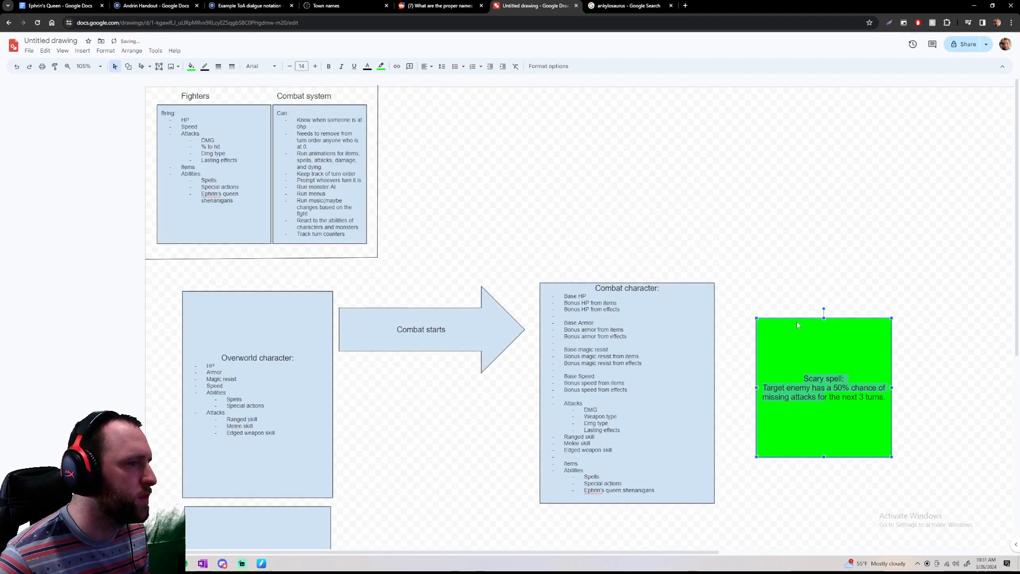
left_click_drag(815, 354, 452, 141)
left_click(614, 146)
left_click(527, 239)
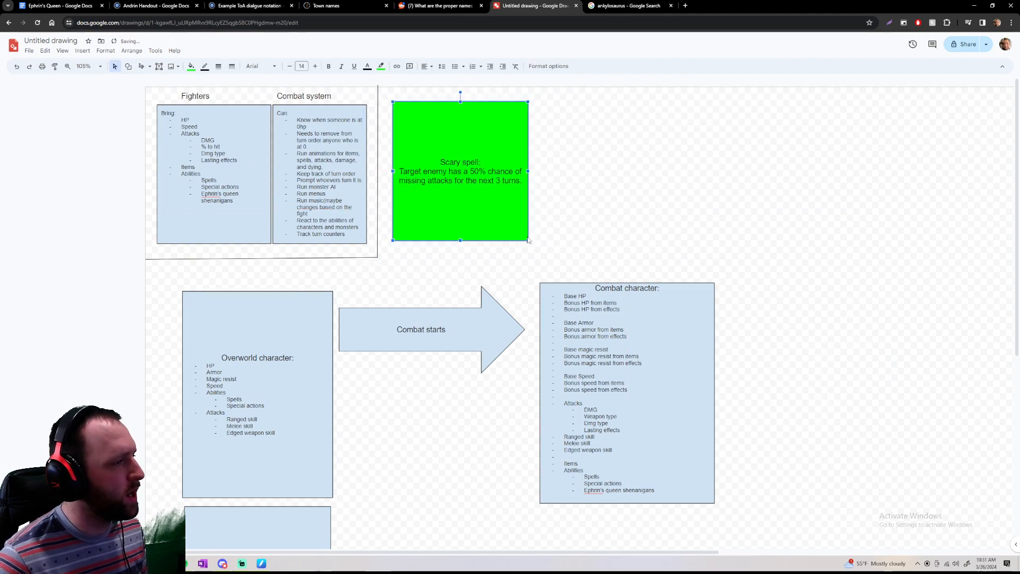
left_click_drag(522, 235, 481, 189)
left_click(589, 206)
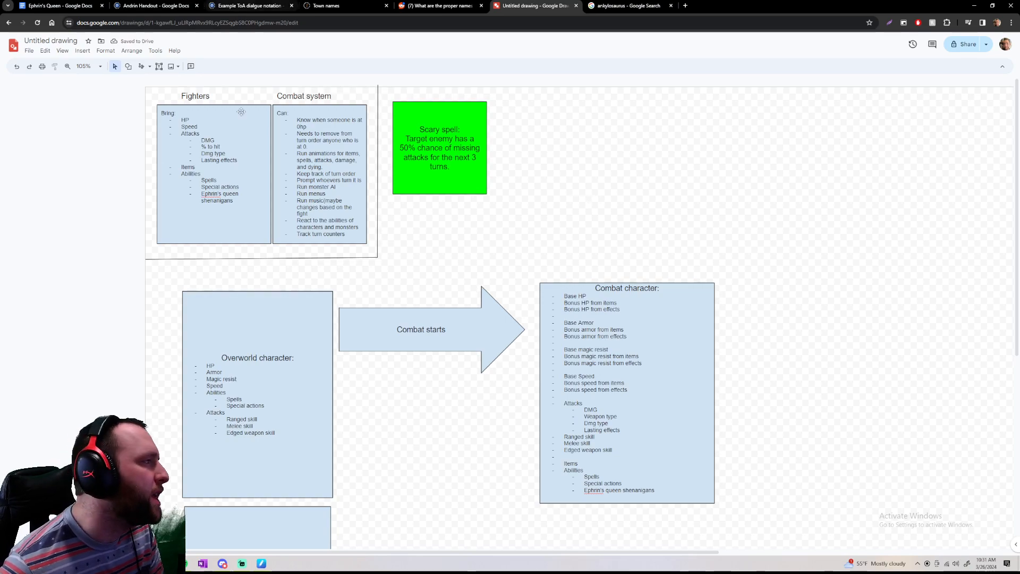
Move the Inventory and "Spells affecting you" boxes up so each overlaps the lower part of the box above it
scroll(437, 200, "down", 4)
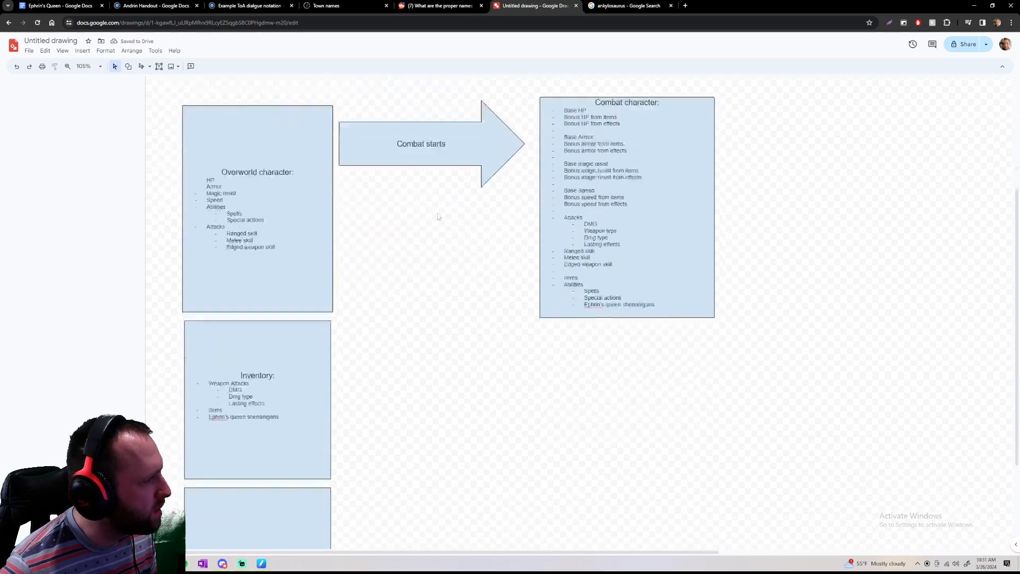
scroll(542, 401, "up", 3)
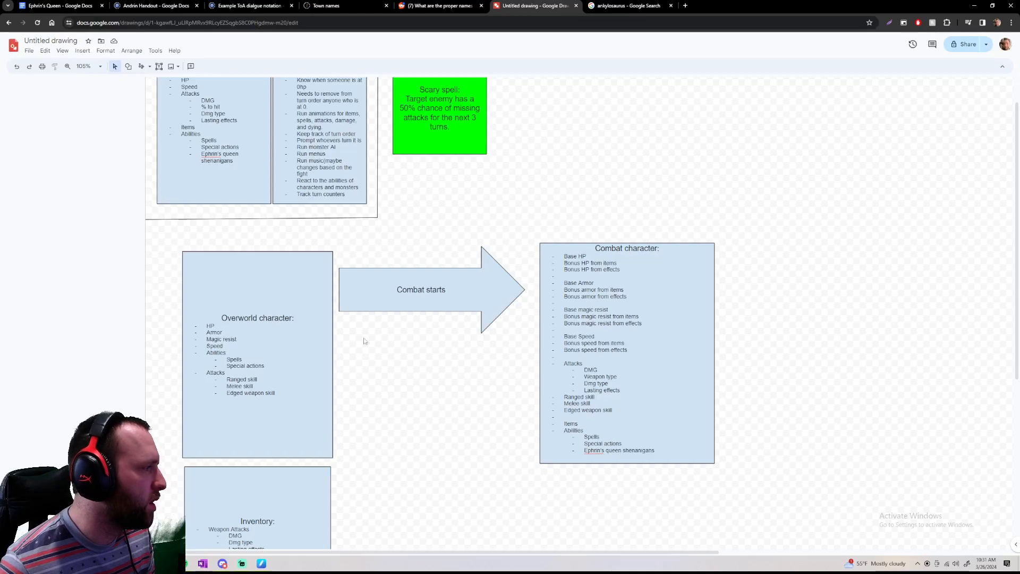
scroll(380, 318, "down", 4)
left_click_drag(292, 298, 294, 246)
left_click_drag(296, 456, 296, 354)
left_click(361, 340)
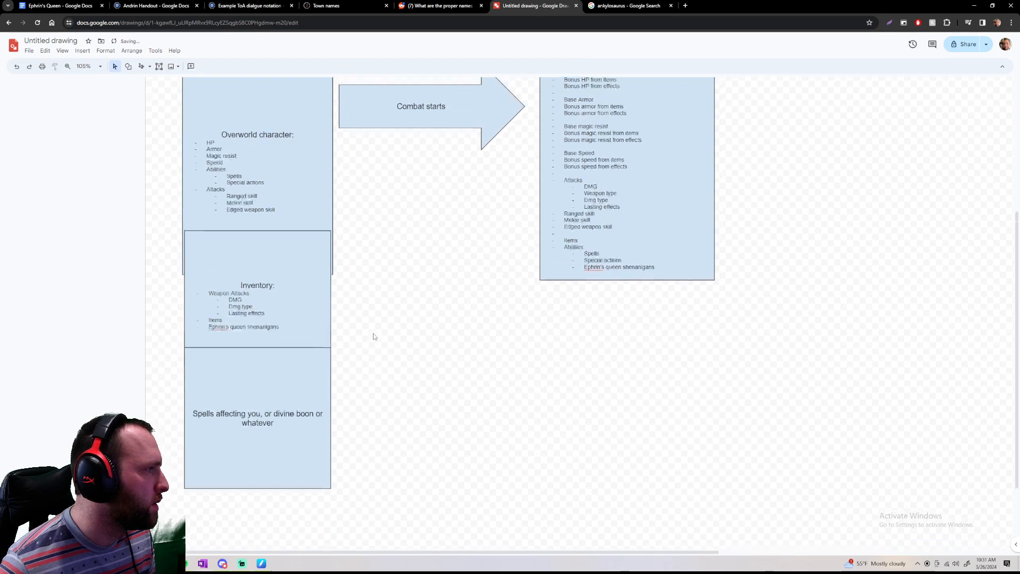
Move the "Combat starts" arrow down level with the Inventory box and lower the Combat character box to line up with the arrow
scroll(373, 333, "up", 2)
left_click_drag(390, 219, 395, 397)
left_click(644, 279)
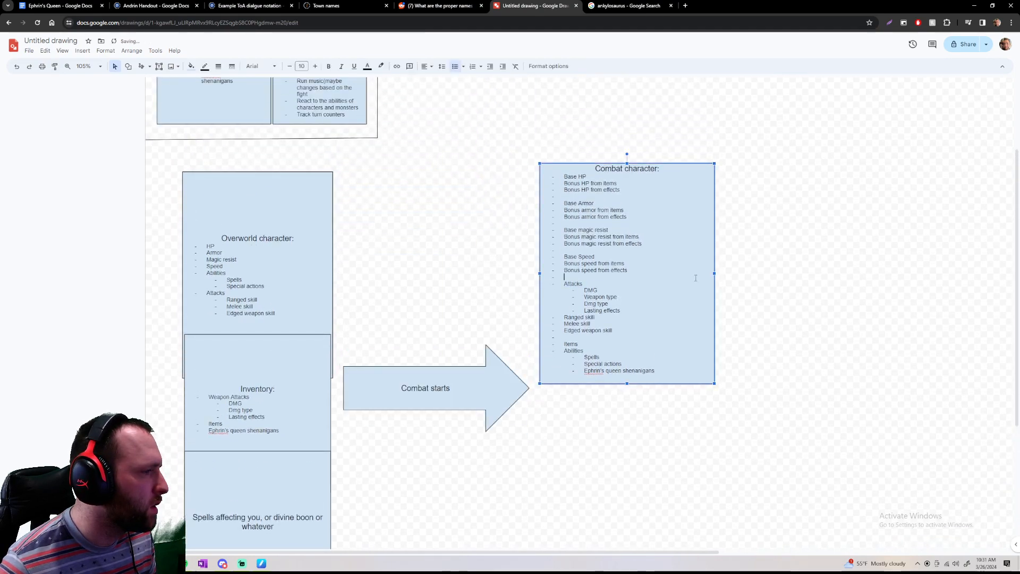
left_click_drag(713, 272, 717, 402)
left_click(785, 391)
scroll(787, 393, "down", 3)
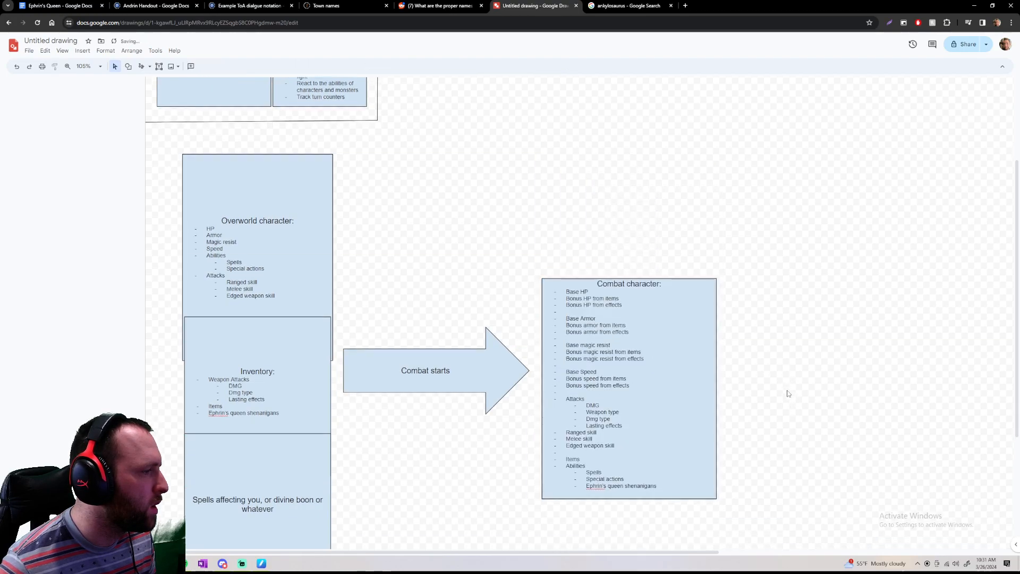
Review the Combat system's responsibilities and the free canvas space beside the Scary spell box
scroll(414, 162, "up", 5)
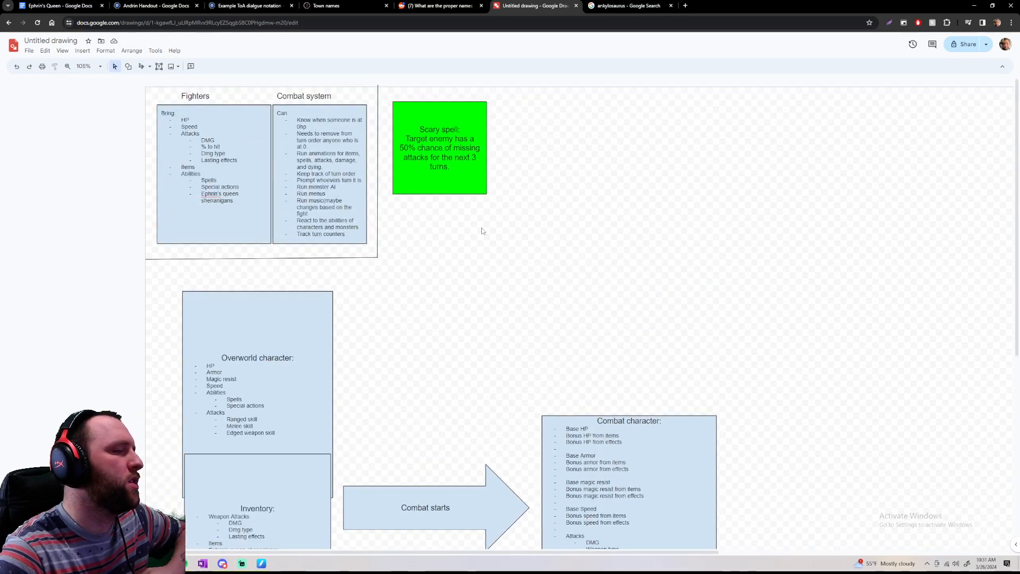
left_click(297, 120)
left_click_drag(298, 120, 348, 234)
left_click(487, 230)
scroll(547, 219, "down", 2)
scroll(547, 217, "down", 3)
scroll(548, 217, "up", 5)
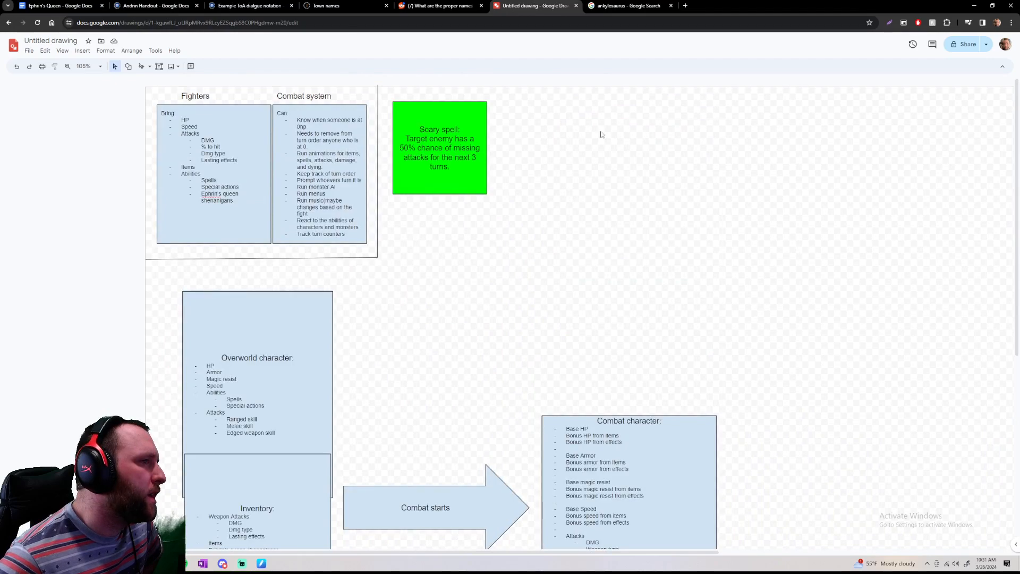
left_click_drag(617, 110, 831, 290)
left_click_drag(638, 131, 752, 256)
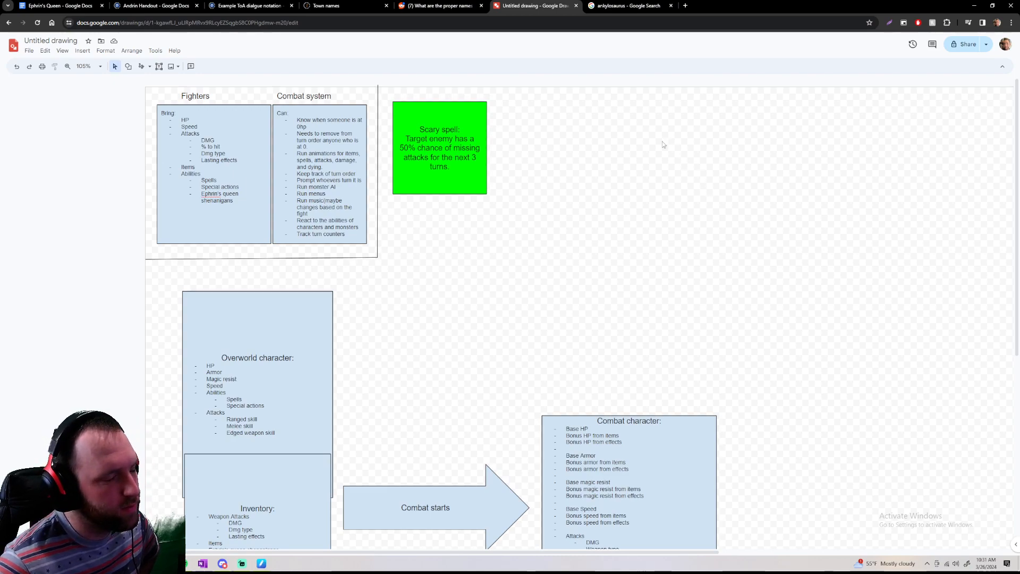
left_click_drag(551, 100, 737, 291)
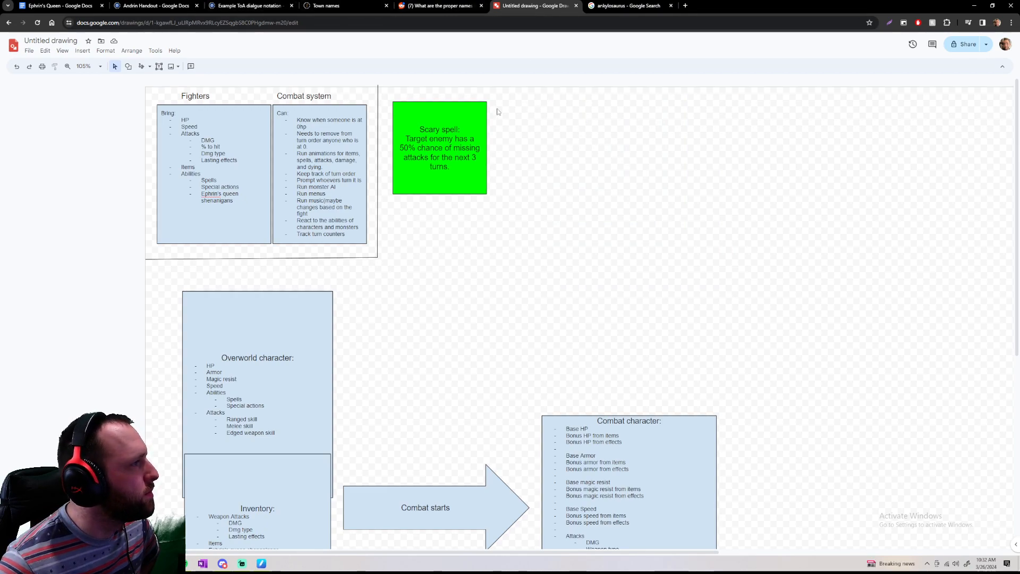
Draw a rectangle on the free canvas beside the Scary spell box and title it "Monster 1:"
left_click(128, 66)
mouse_move(220, 82)
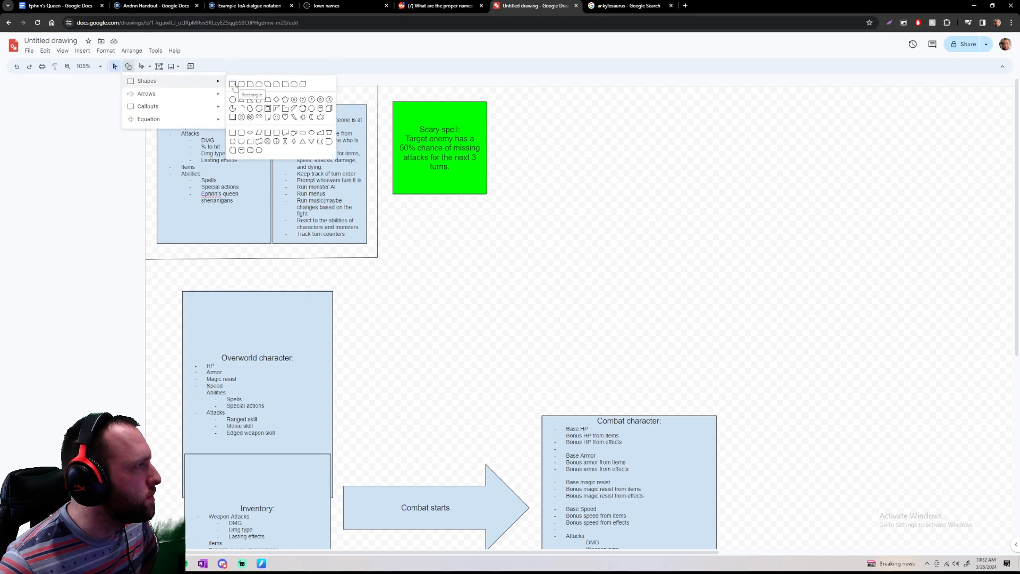
left_click(234, 86)
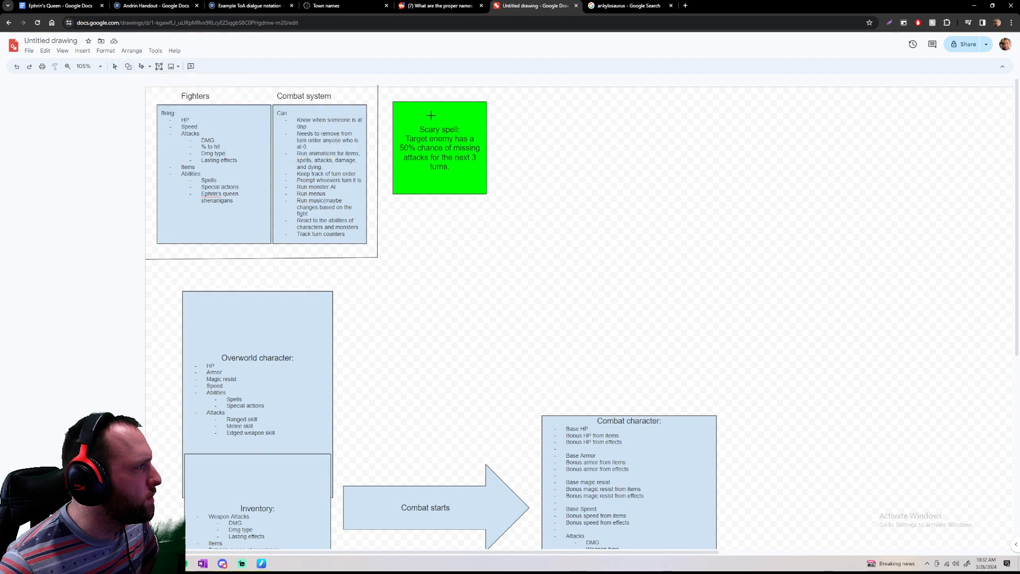
left_click_drag(538, 110, 626, 214)
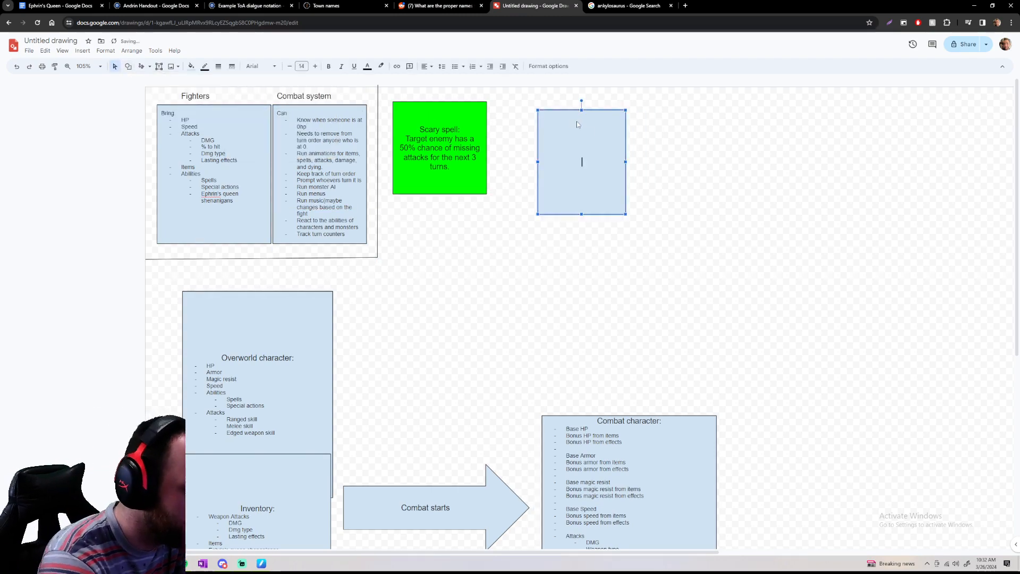
type("Monster 1:")
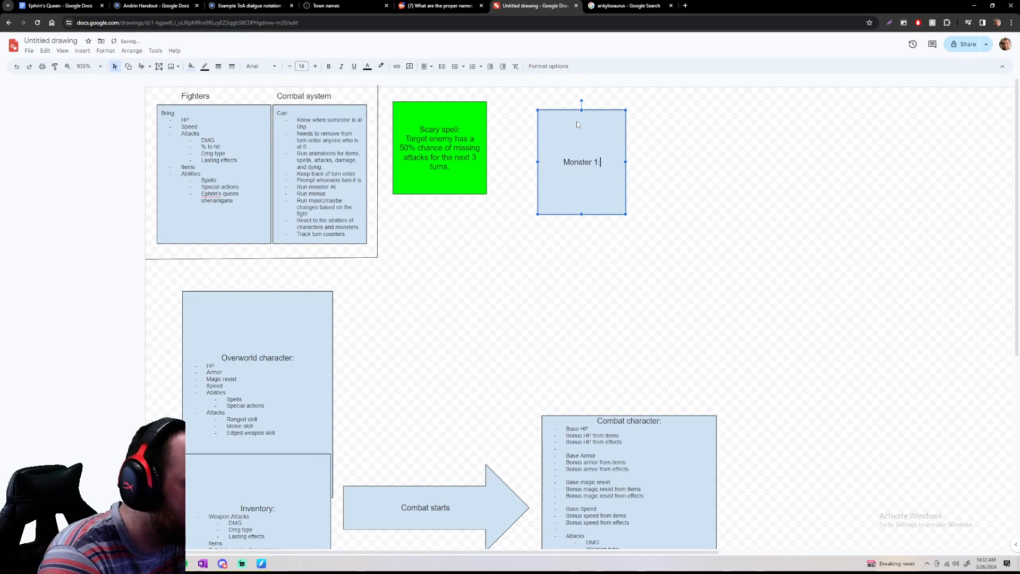
key("Return")
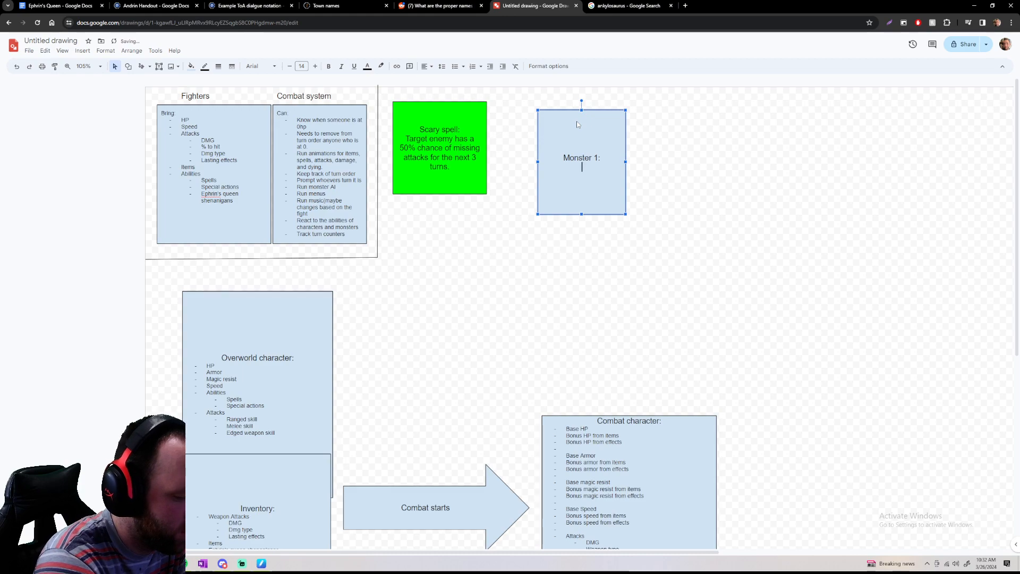
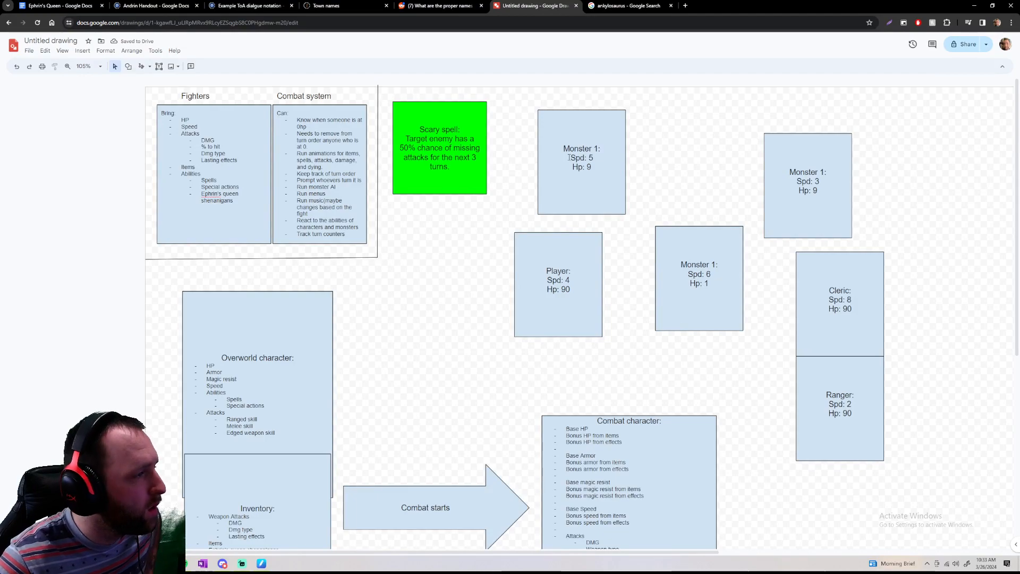
Shift the Spd 6 monster, Spd 3 monster, Cleric and Ranger boxes together slightly up and closer to the other two fighters
scroll(769, 289, "down", 2)
scroll(770, 289, "up", 2)
left_click_drag(699, 283, 877, 380)
left_click(682, 189)
left_click_drag(846, 329, 838, 301)
left_click(902, 308)
scroll(902, 309, "down", 1)
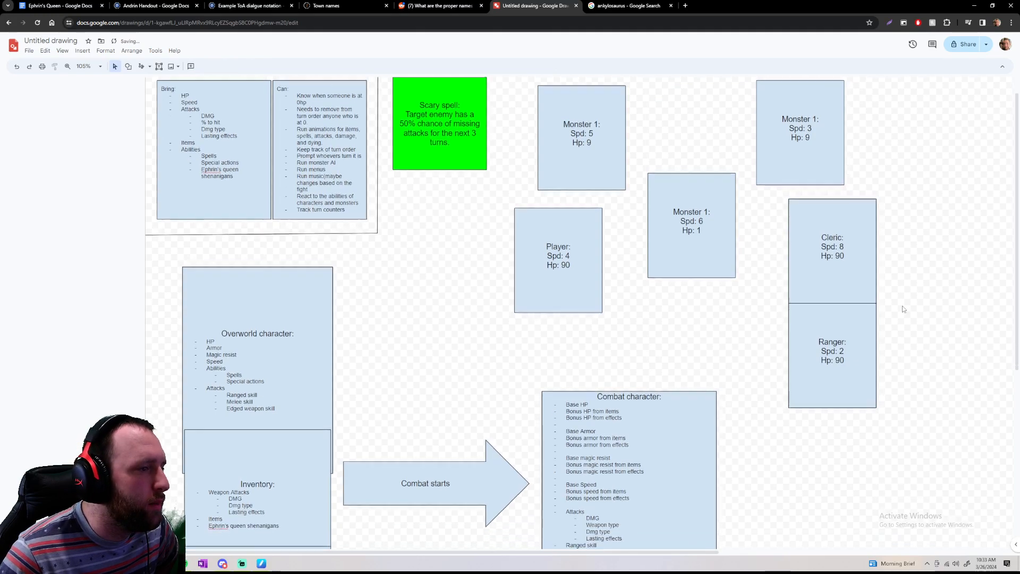
Move all six fighter boxes together to the free canvas on the far side of the Combat character box
scroll(902, 309, "up", 1)
scroll(885, 319, "down", 3)
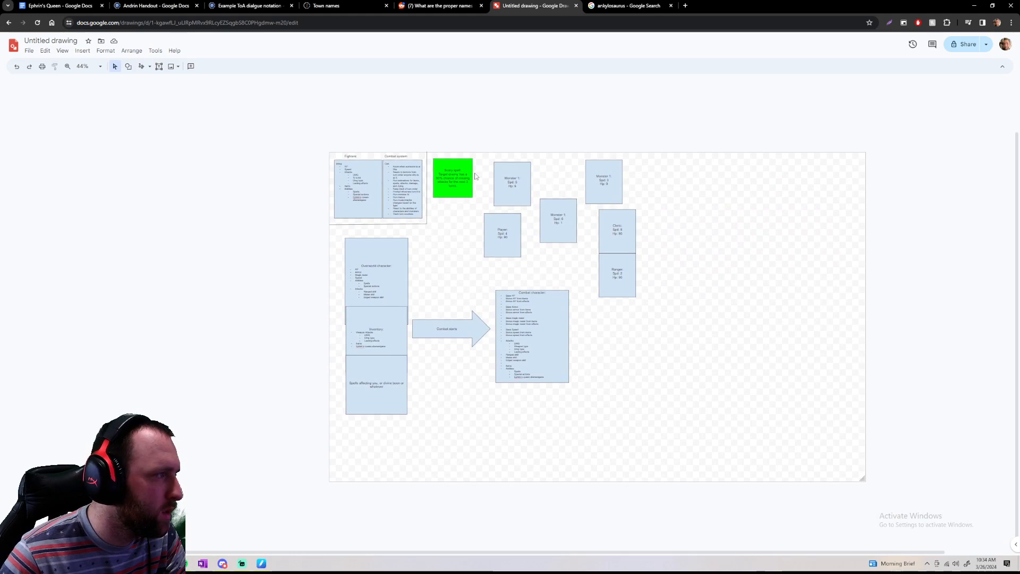
left_click_drag(481, 150, 796, 296)
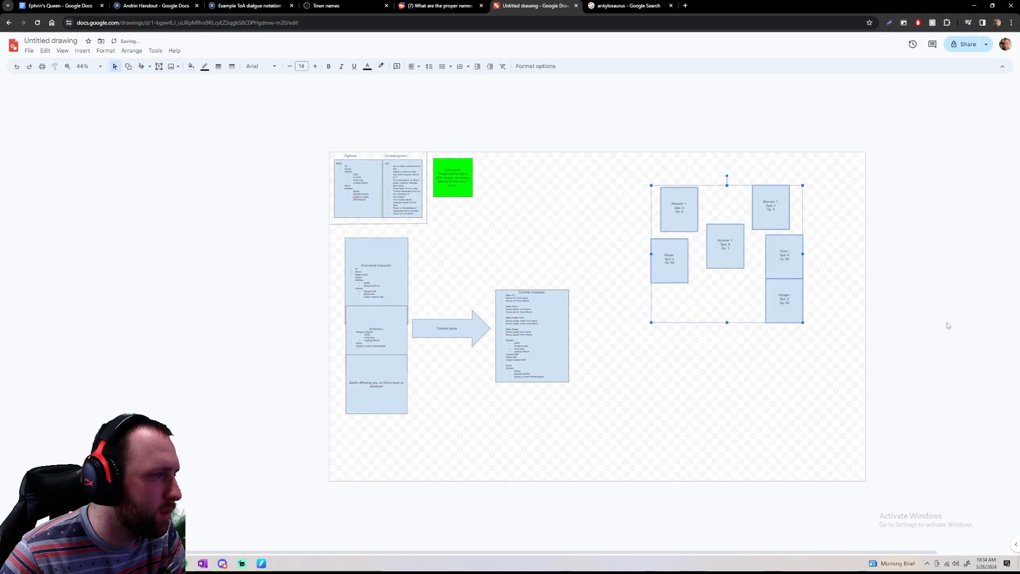
left_click(948, 325)
Start a speed-ordered column with the Cleric (Spd 8) box at the top and the Spd 6 monster directly beneath it
scroll(820, 286, "up", 3)
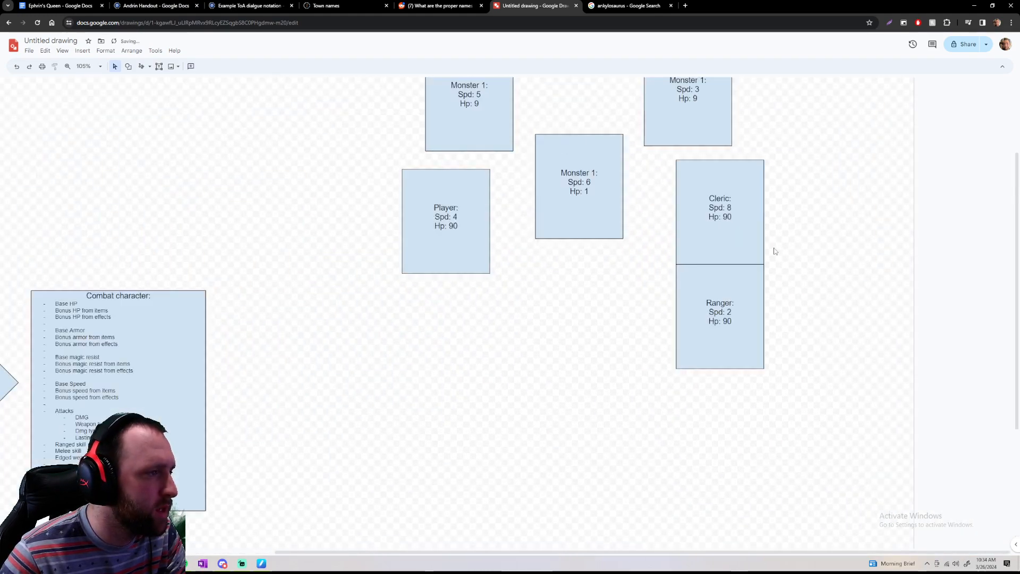
scroll(776, 250, "up", 2)
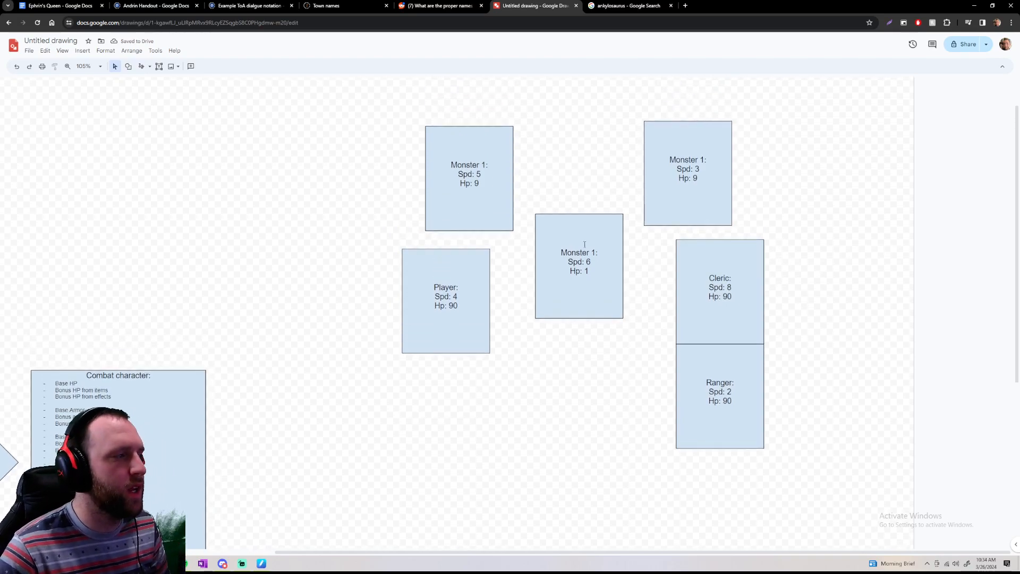
left_click(751, 319)
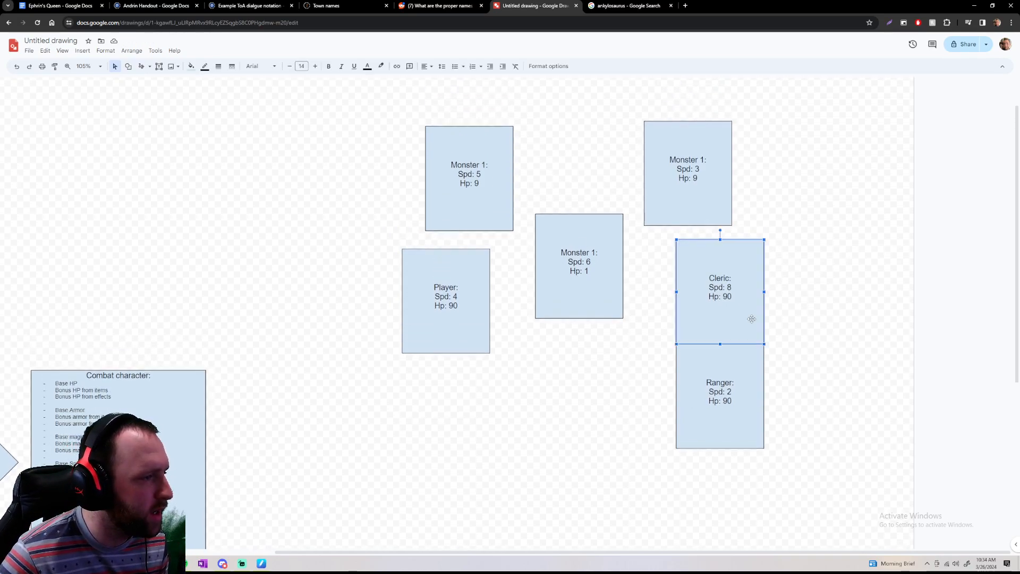
left_click_drag(751, 319, 619, 170)
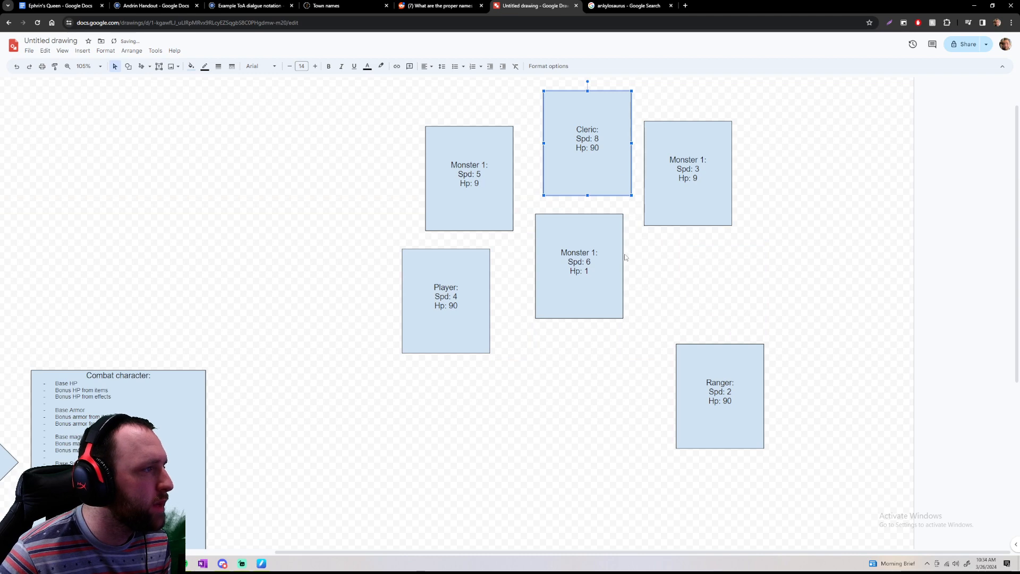
mouse_move(613, 254)
left_mouse_down()
mouse_move(589, 402)
mouse_move(615, 188)
mouse_move(616, 234)
left_mouse_up()
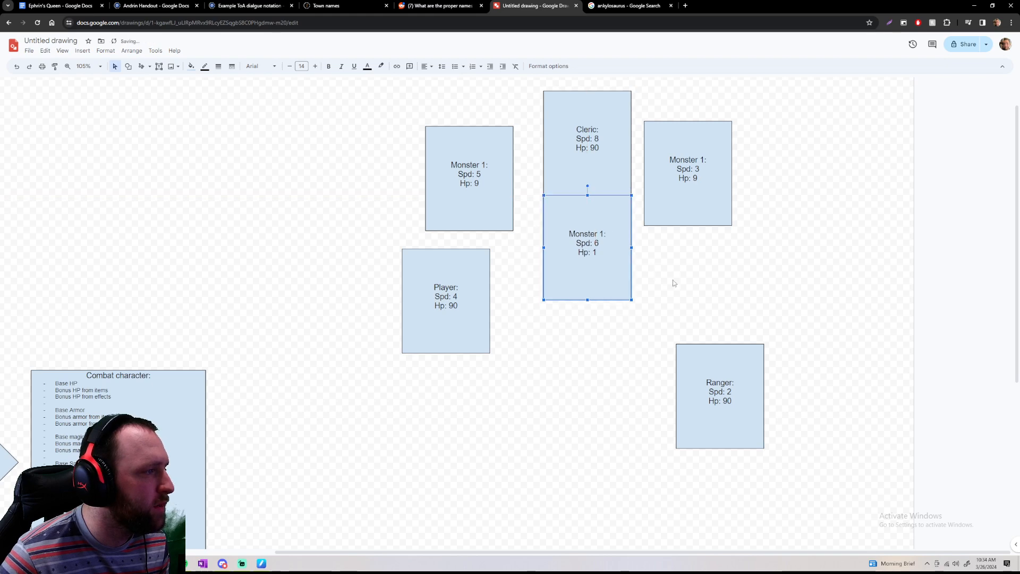
Extend the column downward with the Spd 5 monster box followed by the Player (Spd 4) box
left_click(472, 193)
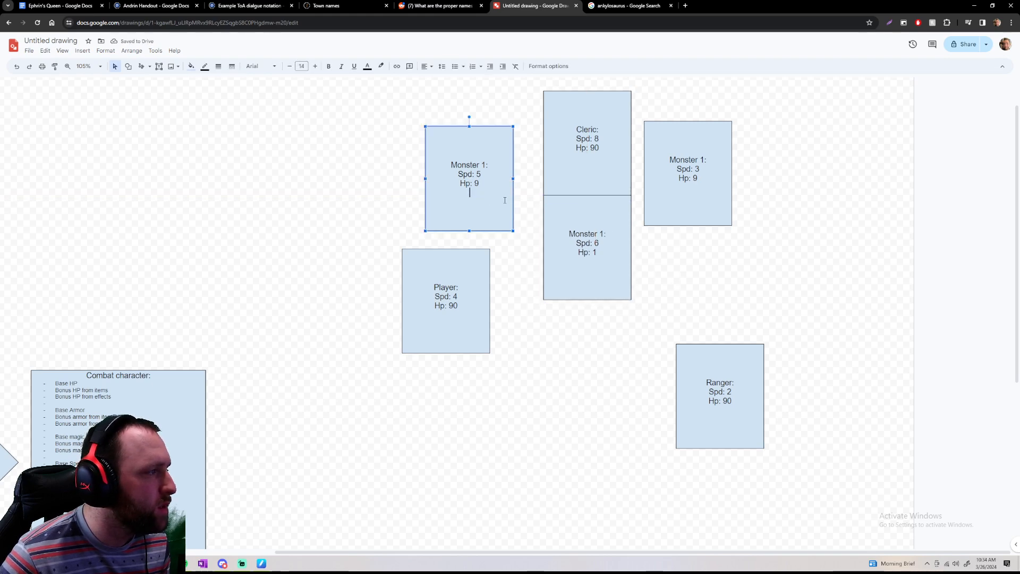
left_click_drag(514, 200, 632, 374)
left_click(467, 368)
left_click(473, 318)
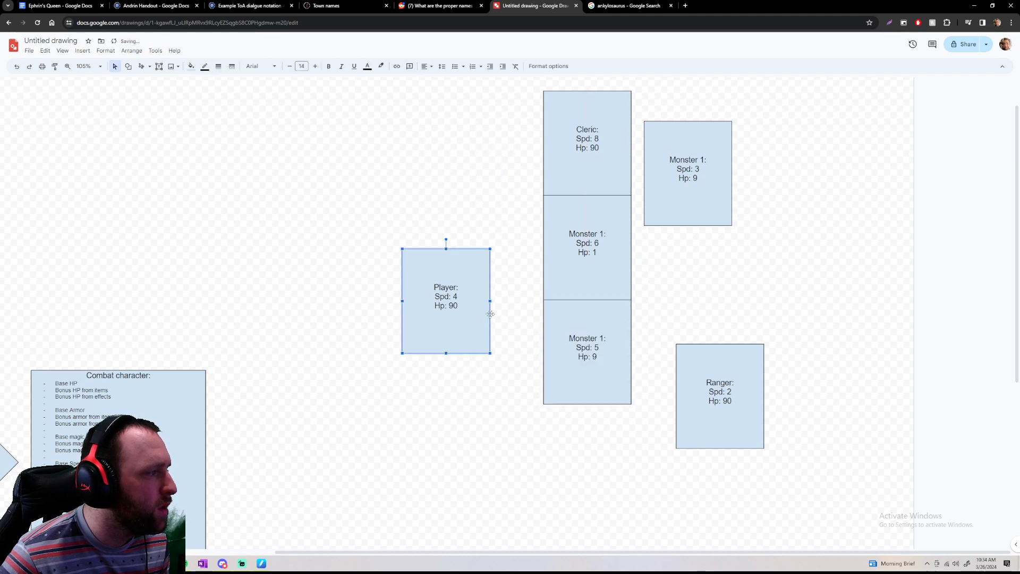
left_click_drag(490, 314, 631, 471)
Place the Spd 3 monster box below the Player box and close the gap above the Player
scroll(637, 413, "down", 1)
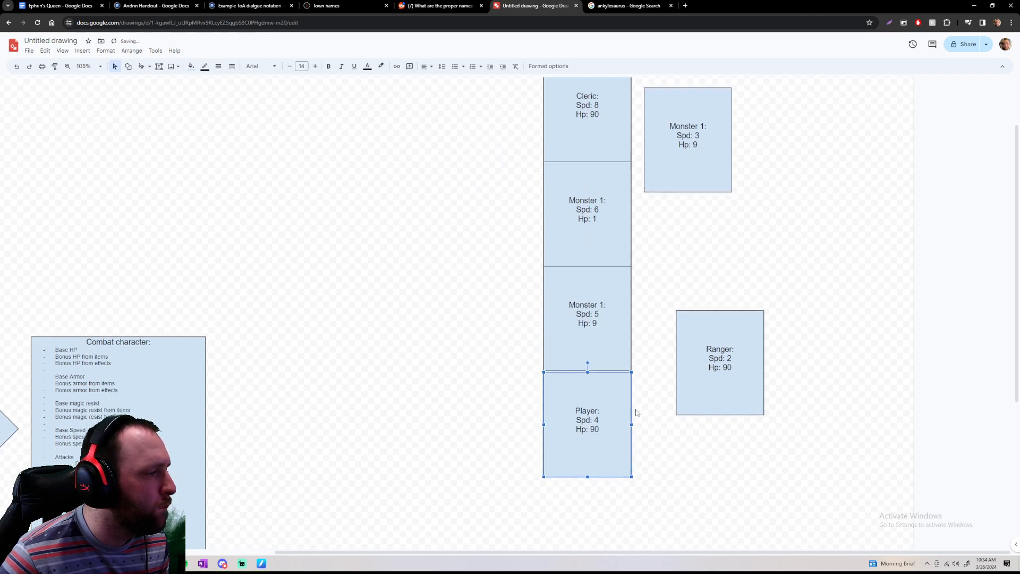
scroll(637, 413, "down", 1)
left_click(659, 230)
left_click(669, 130)
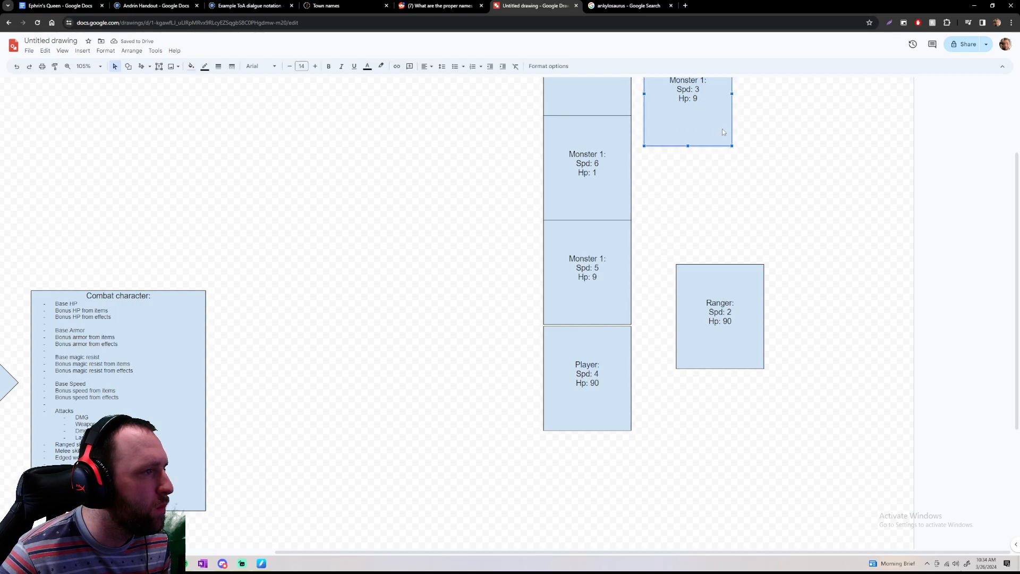
left_click_drag(732, 129, 631, 515)
scroll(658, 433, "down", 1)
left_click_drag(595, 298, 602, 299)
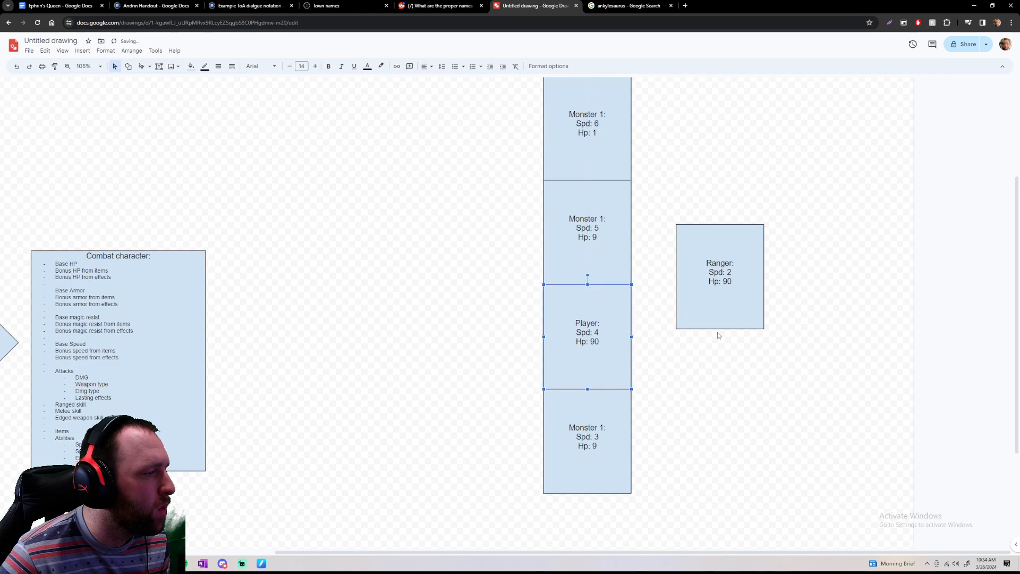
Attach the Ranger (Spd 2) box to the bottom of the speed-ordered column
left_click(739, 290)
left_click_drag(738, 290, 624, 533)
scroll(615, 425, "down", 4)
Examine the stacked column to check that the fighters run from highest to lowest speed
scroll(678, 391, "up", 8)
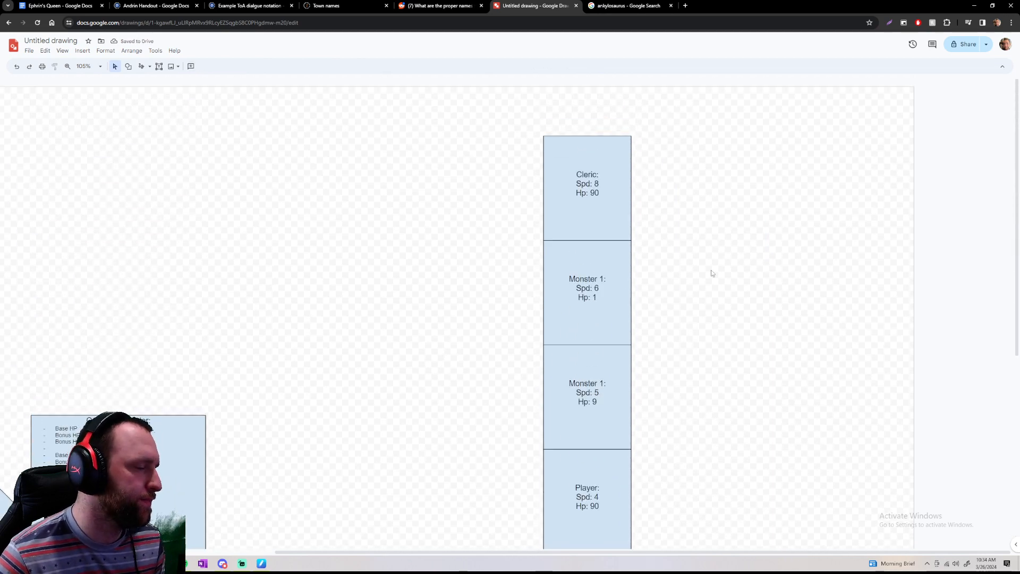
scroll(707, 263, "down", 1)
scroll(706, 260, "up", 1)
left_click(620, 204)
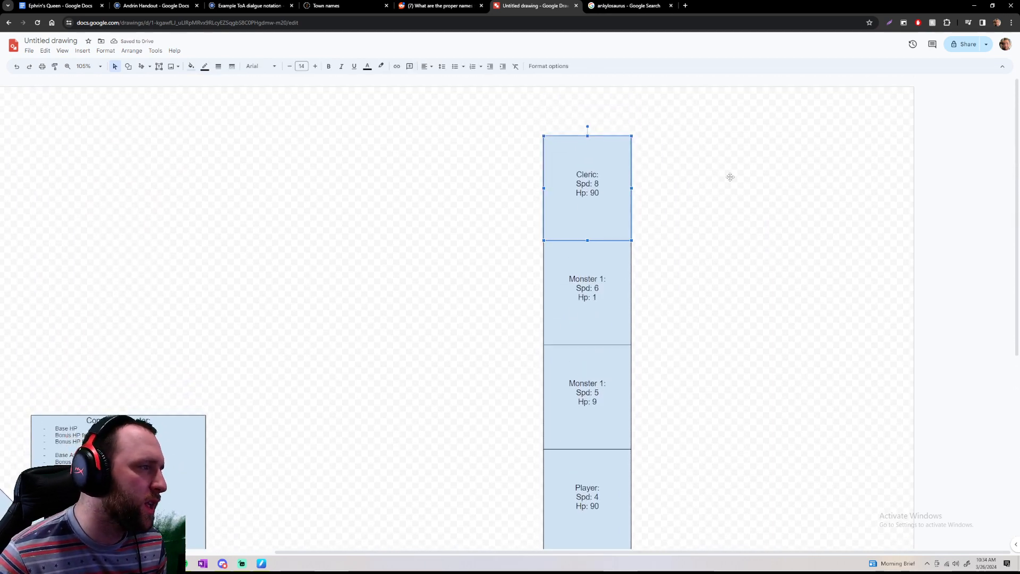
left_click(673, 194)
left_click(606, 177)
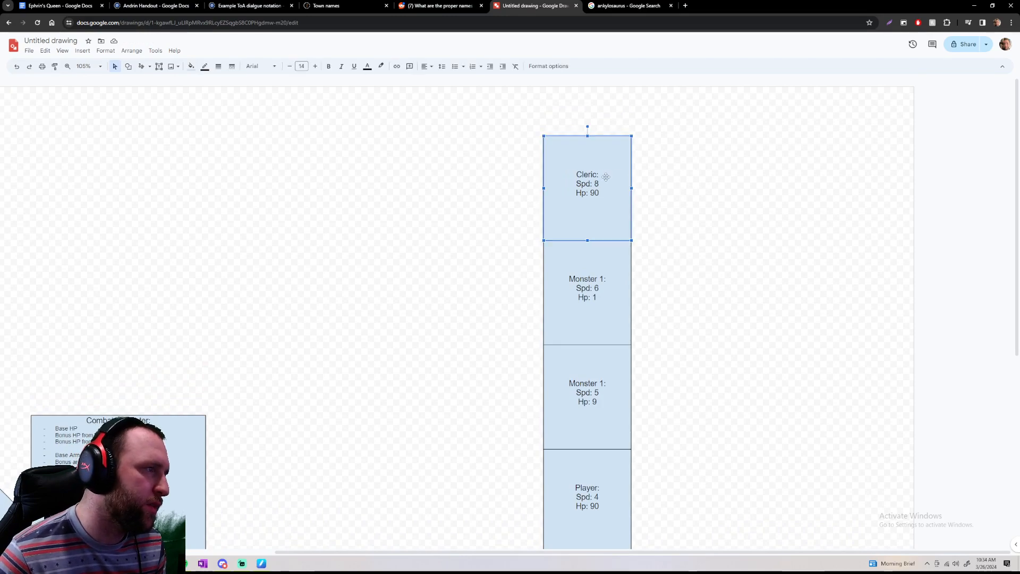
scroll(665, 184, "down", 2)
left_click(628, 189)
scroll(670, 202, "up", 1)
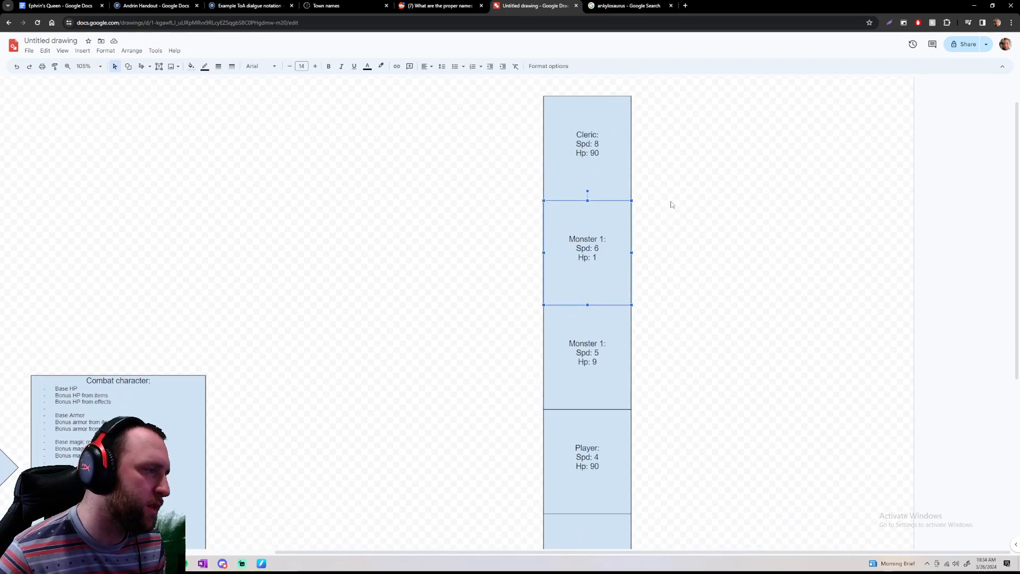
scroll(616, 290, "down", 3)
scroll(637, 294, "up", 1)
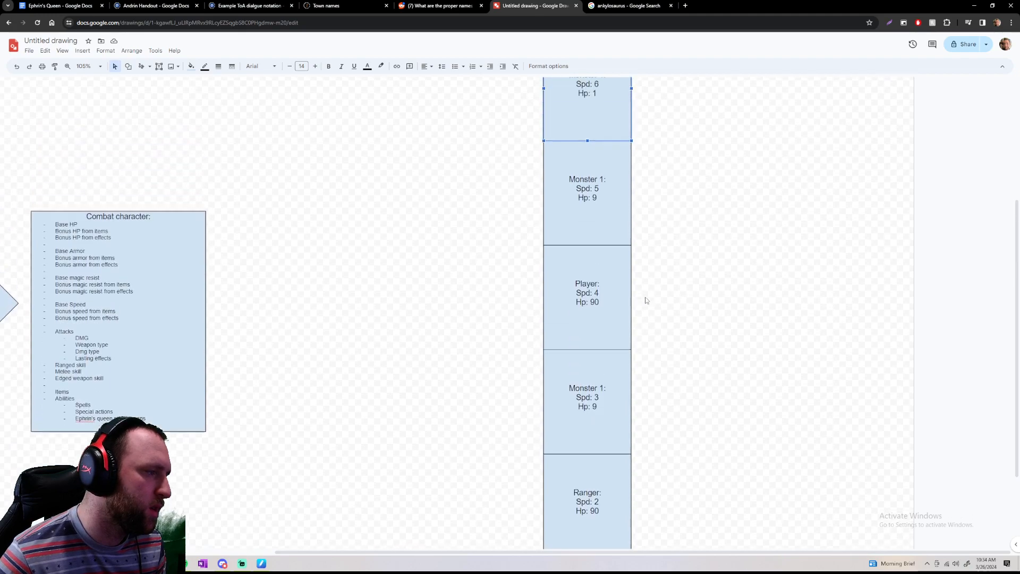
Rename the Spd 6 monster box to "Monster 3:"
scroll(646, 300, "up", 3)
scroll(606, 303, "down", 1)
key("Return")
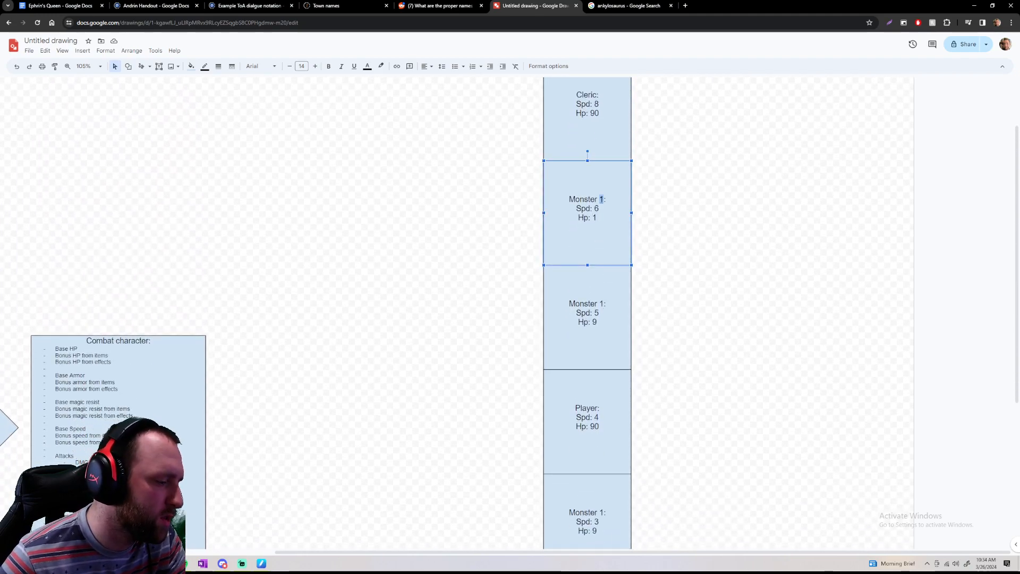
type("3")
scroll(654, 271, "down", 2)
scroll(603, 391, "up", 3)
Rename the Spd 3 monster box to "Monster 2:"
double_click(604, 392)
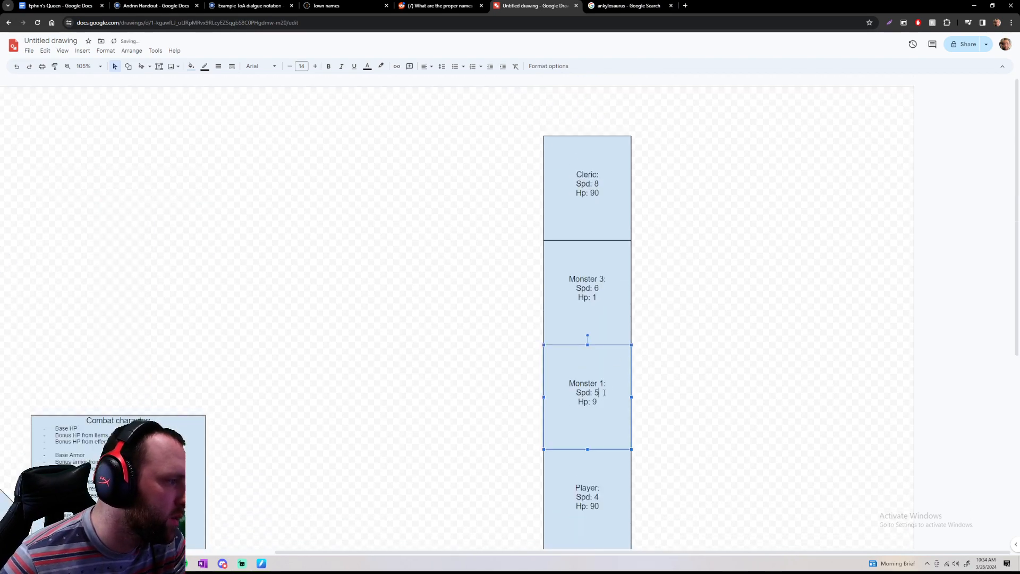
scroll(606, 389, "down", 5)
left_click(593, 315)
scroll(595, 319, "up", 4)
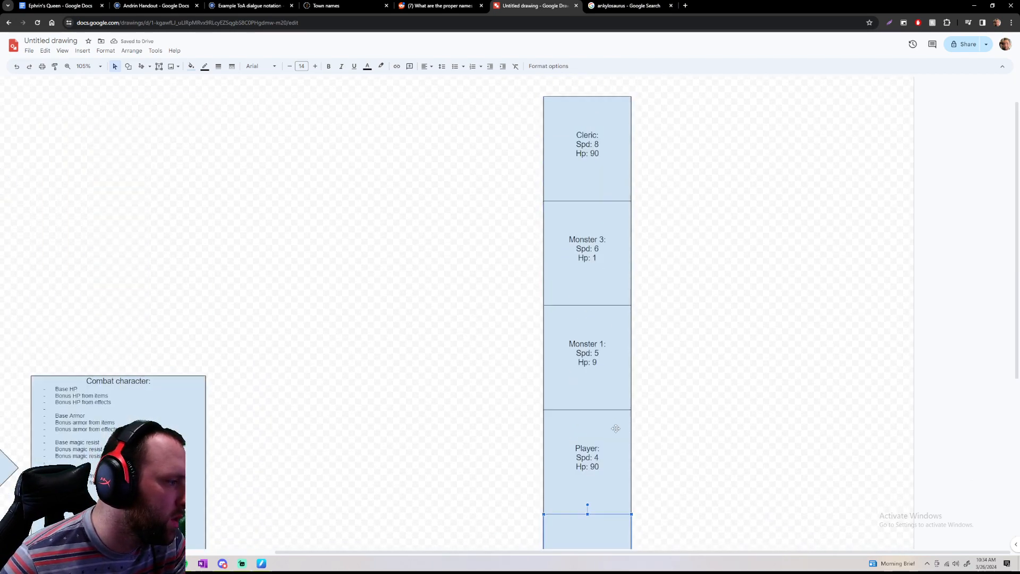
scroll(616, 428, "down", 2)
double_click(603, 434)
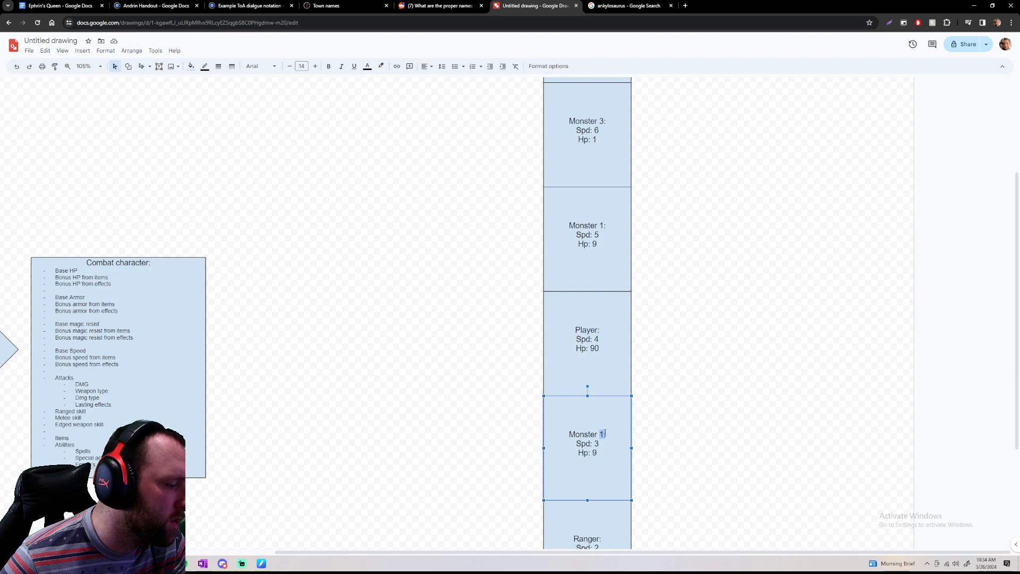
left_click(659, 438)
Go through the turn order fighter by fighter, from Monster 3 down to the Ranger
scroll(685, 414, "up", 2)
left_click(614, 245)
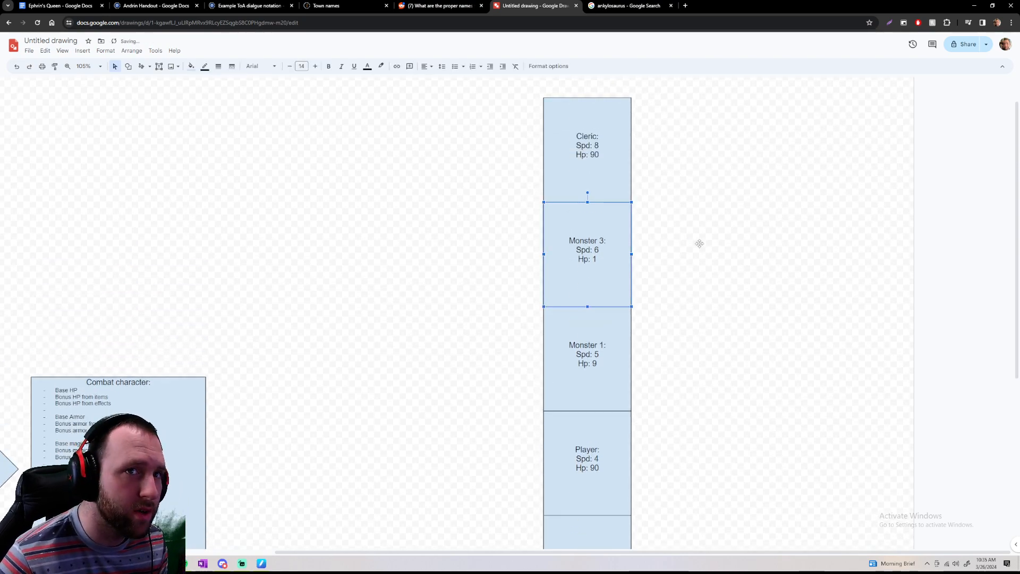
scroll(699, 244, "down", 1)
left_click(600, 288)
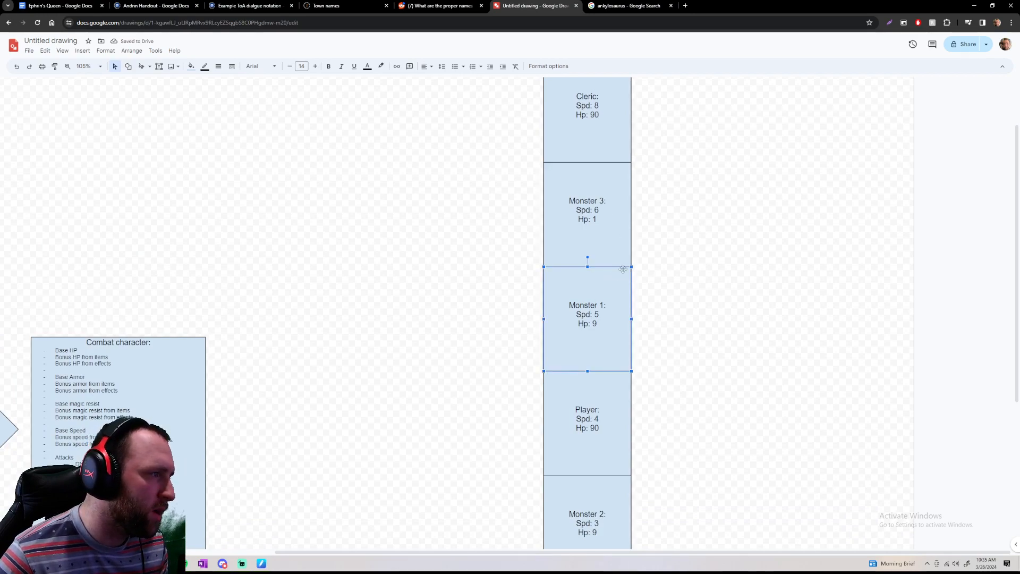
scroll(636, 289, "down", 2)
left_click(623, 318)
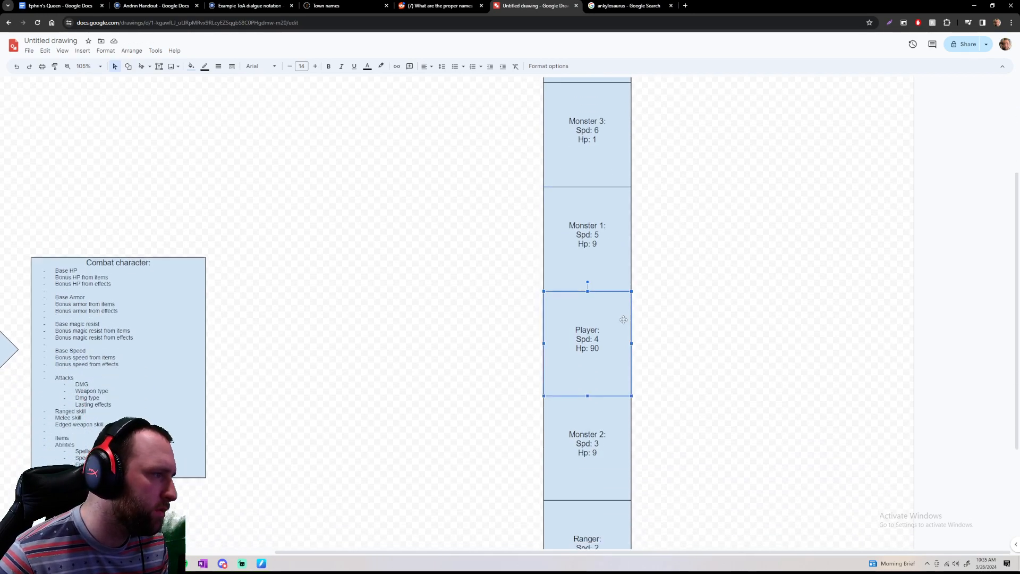
scroll(635, 319, "down", 2)
left_click(623, 342)
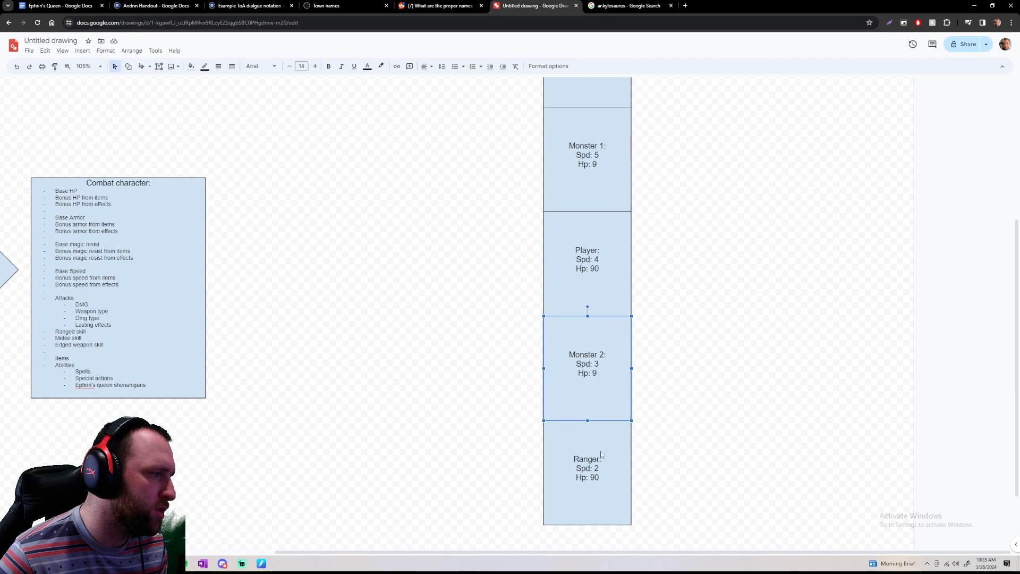
left_click(602, 454)
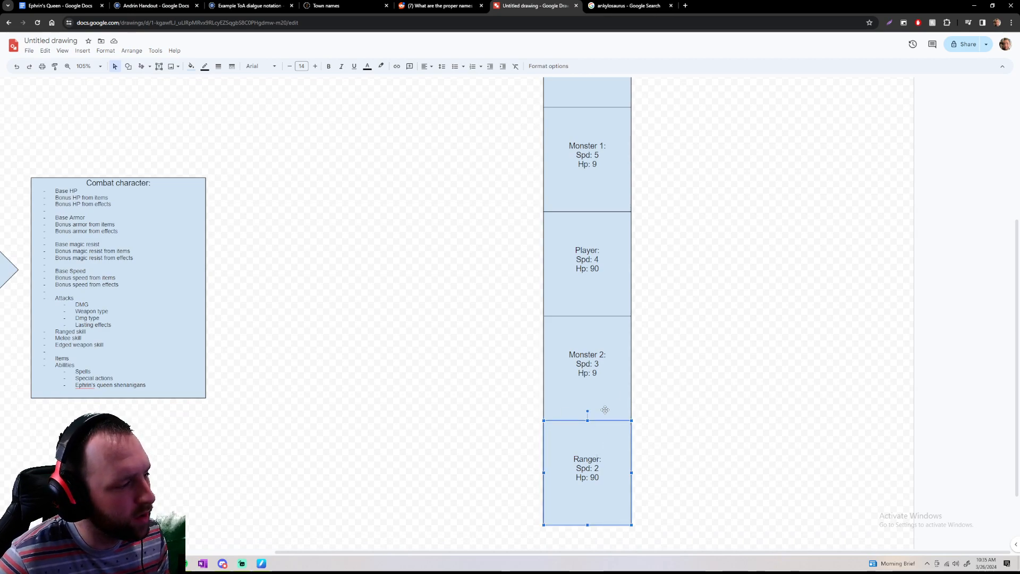
scroll(632, 378, "up", 3)
scroll(619, 215, "down", 5)
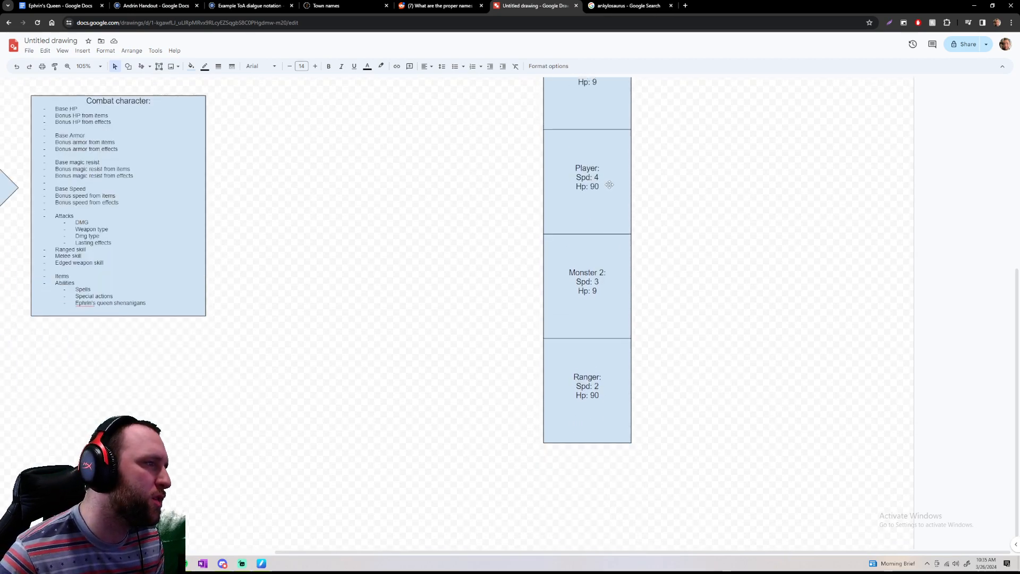
Set Monster 3's Hp to 0 and rotate its box a quarter turn clockwise to mark it as dead
scroll(610, 184, "up", 6)
left_click(598, 220)
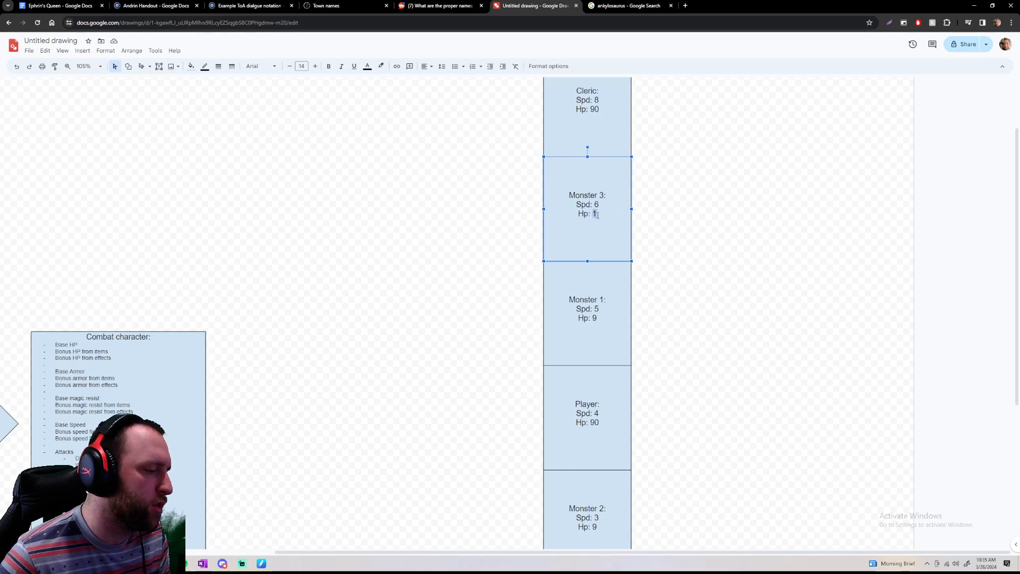
type("0")
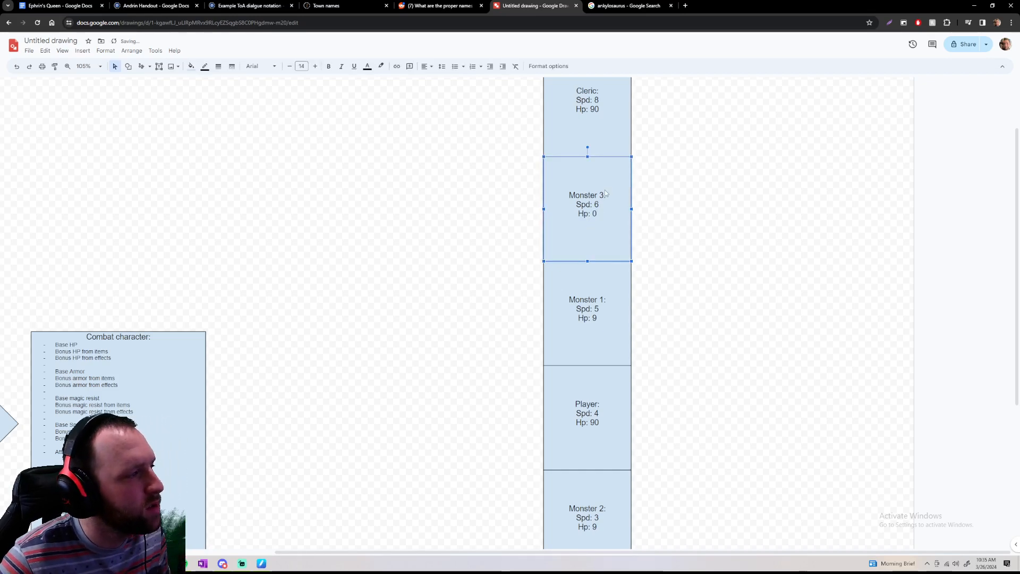
left_click_drag(588, 147, 669, 216)
left_click(750, 283)
scroll(706, 298, "down", 5)
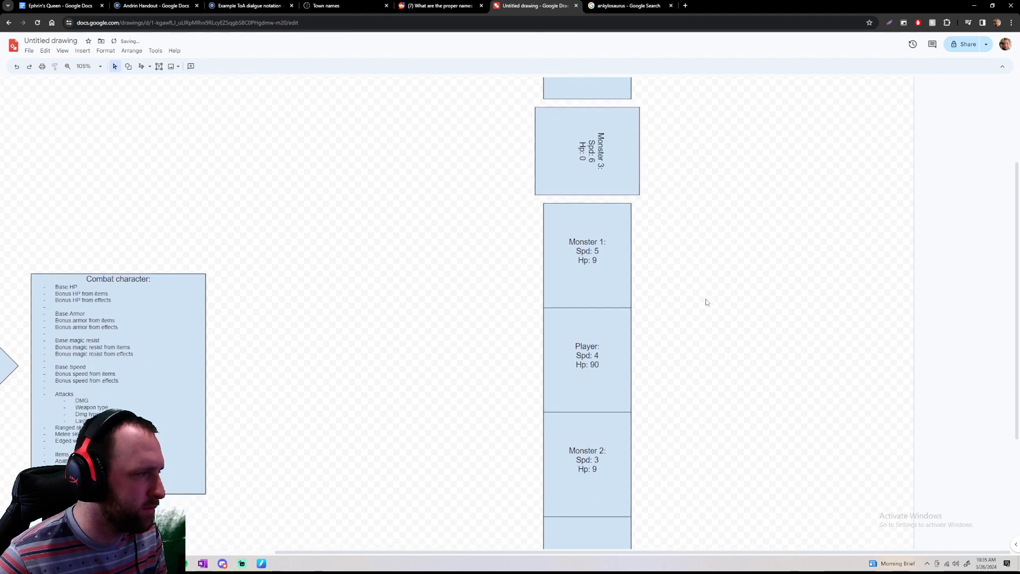
scroll(691, 300, "up", 7)
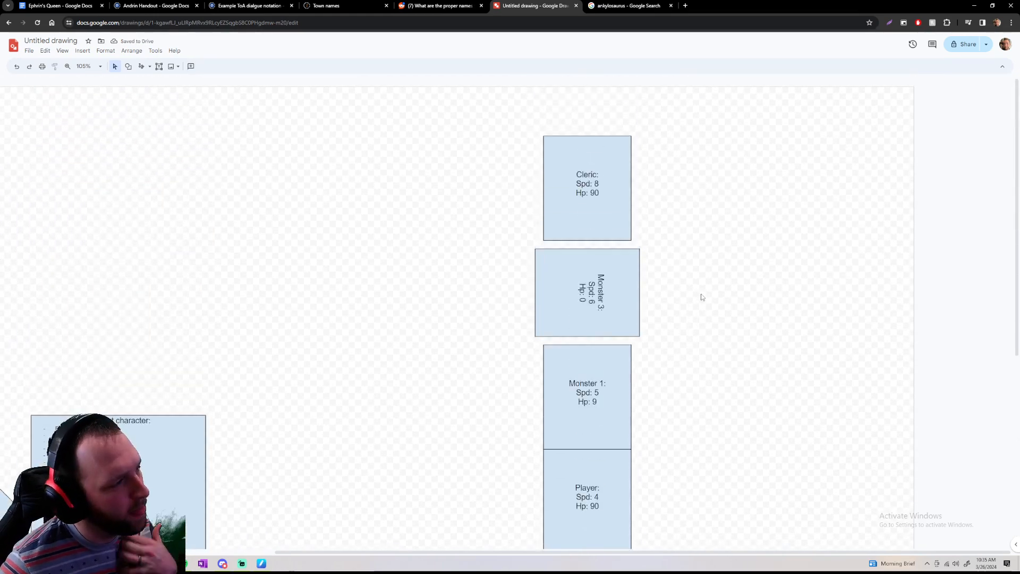
Draw a circle in the empty space beside the Cleric box and label it "Round 2"
left_click(622, 188)
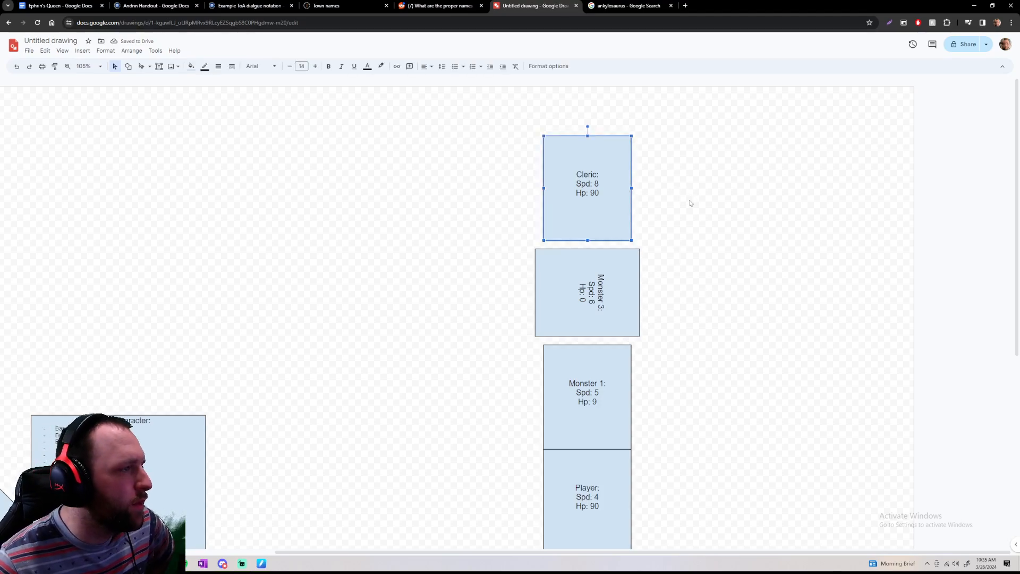
left_click_drag(663, 103, 767, 161)
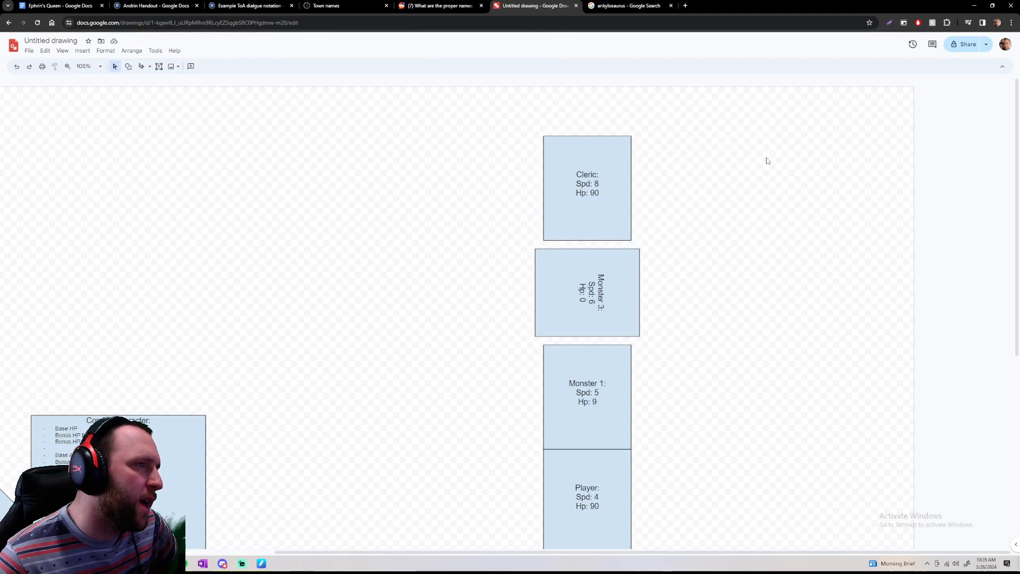
left_click(128, 65)
mouse_move(145, 81)
left_click(233, 99)
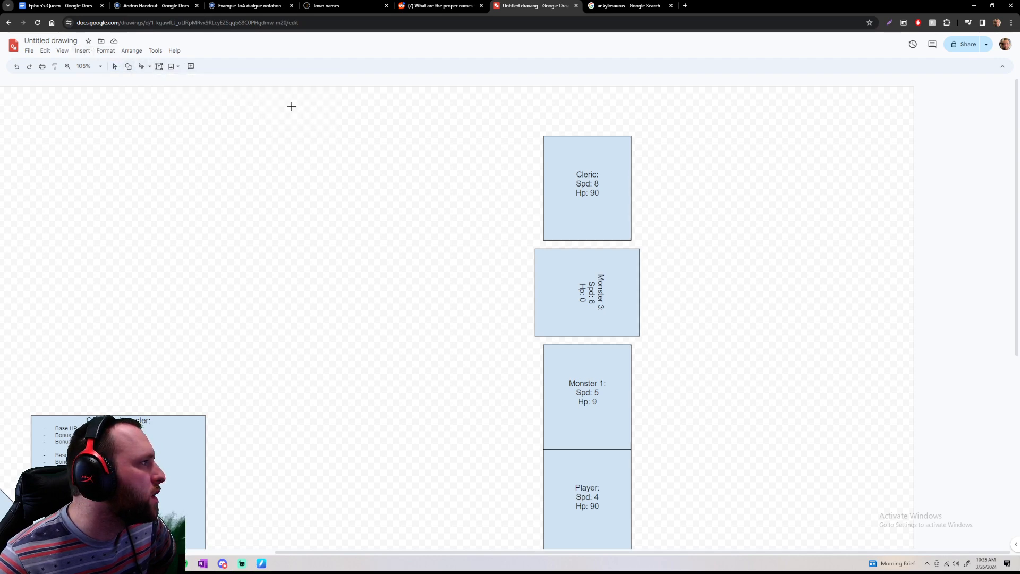
left_click_drag(687, 114, 781, 211)
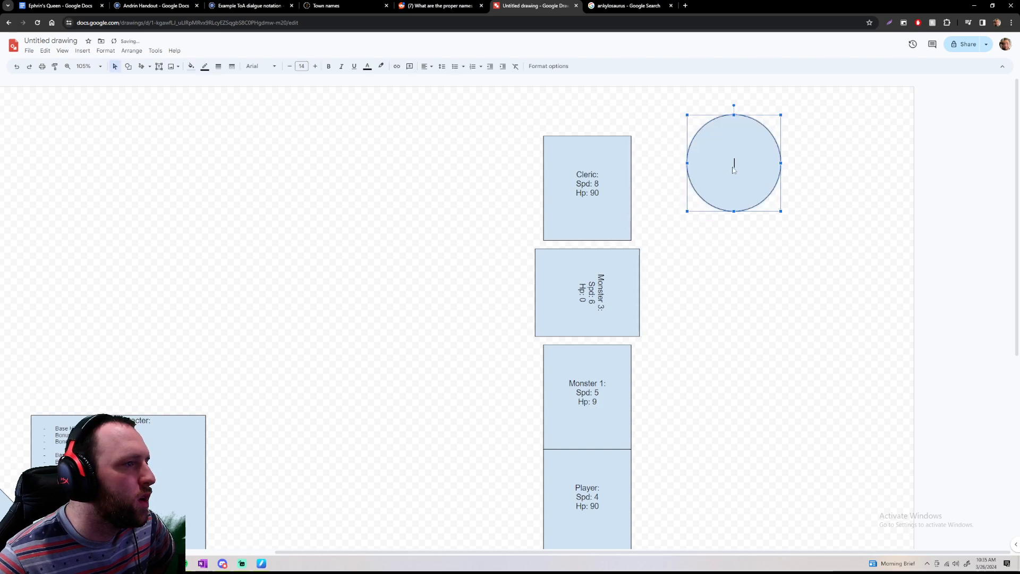
type("Round")
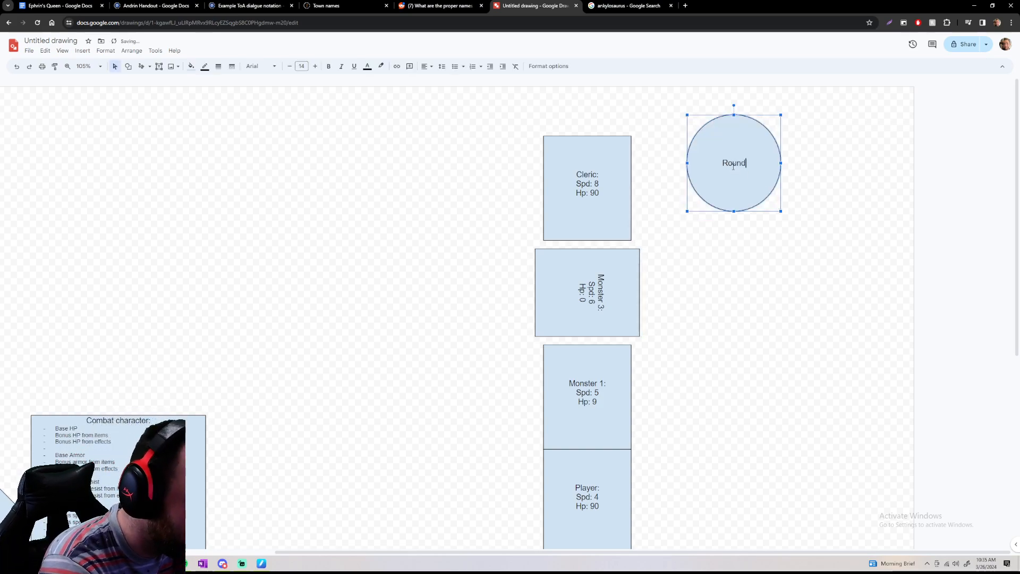
type(" 1")
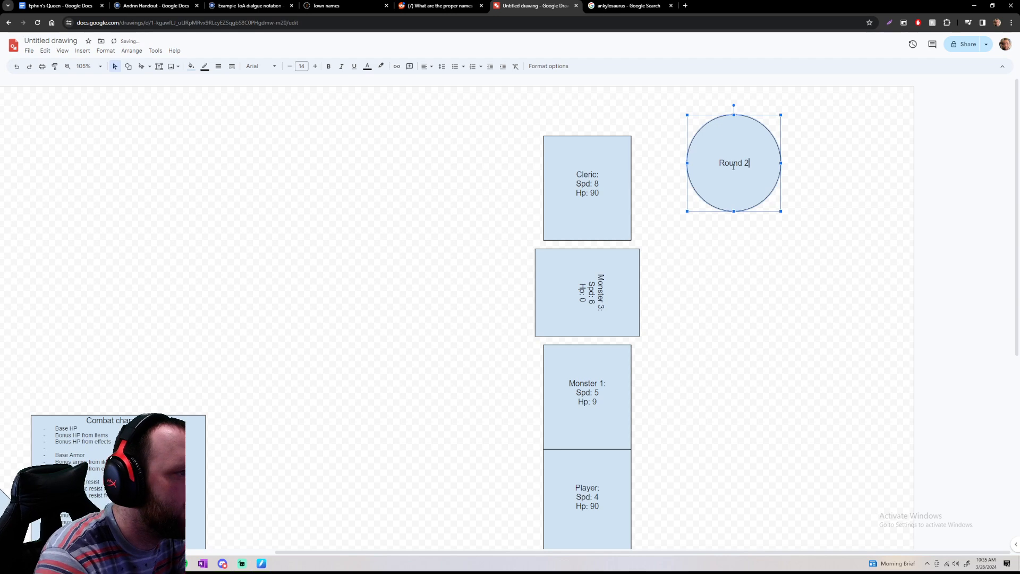
left_click(794, 266)
Move the "Round 2" circle closer to the Cleric box, against the canvas's upper edge
left_click(745, 143)
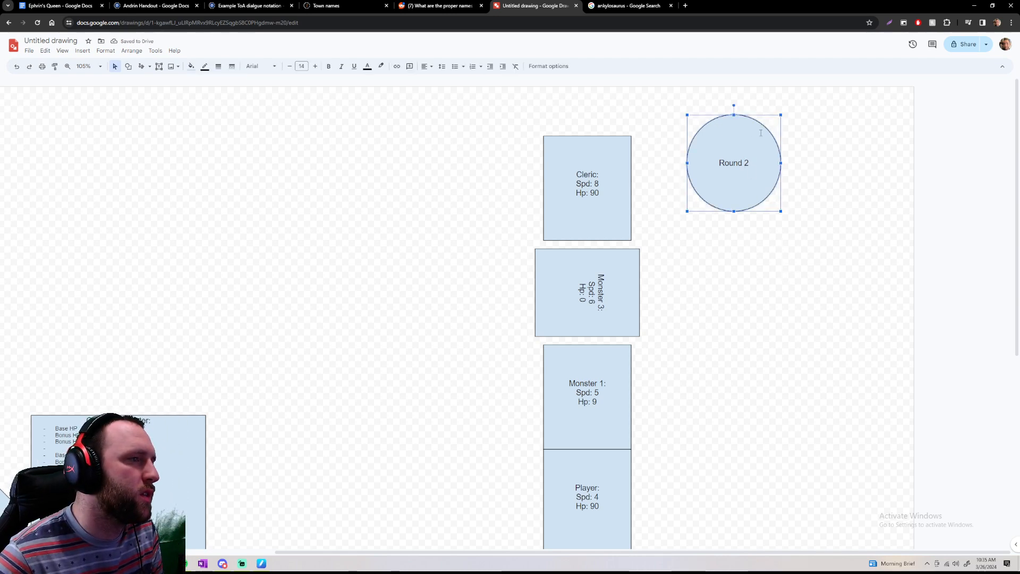
left_click_drag(763, 130, 725, 104)
left_click(809, 155)
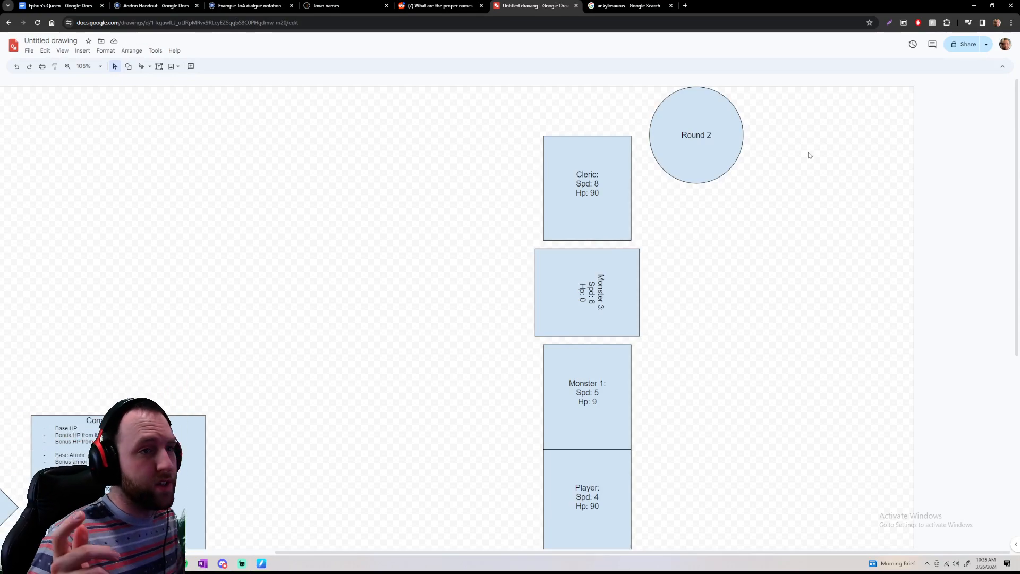
Look over the stack of fighters from the Cleric downward to see who acts in Round 2
scroll(478, 223, "down", 5)
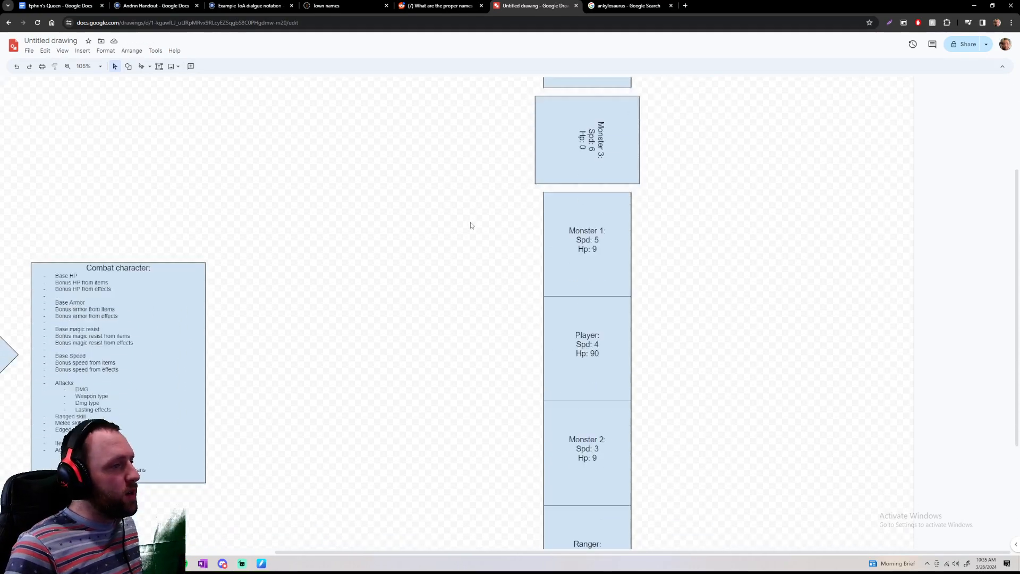
scroll(472, 223, "up", 5)
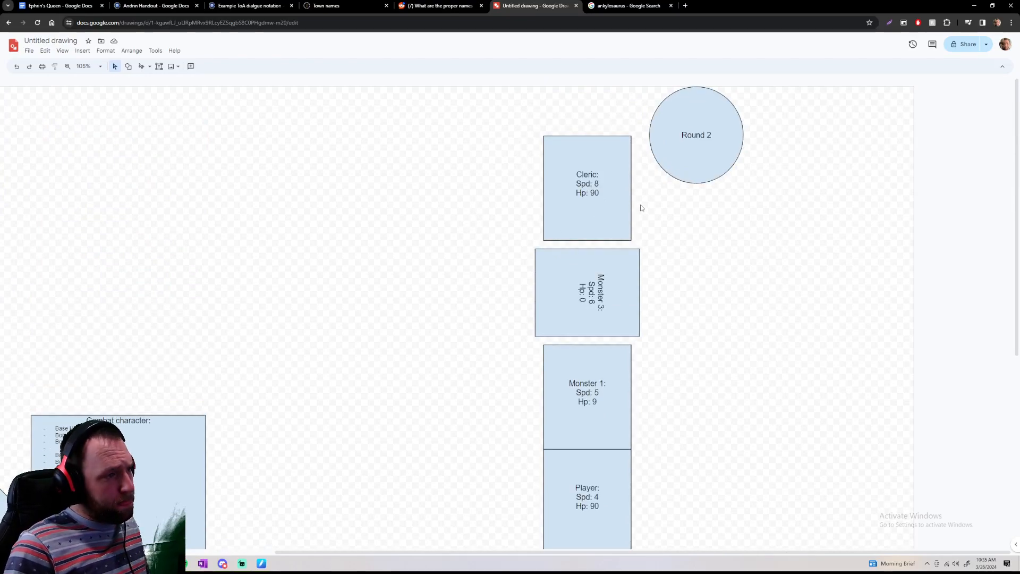
scroll(657, 211, "down", 6)
scroll(712, 345, "up", 5)
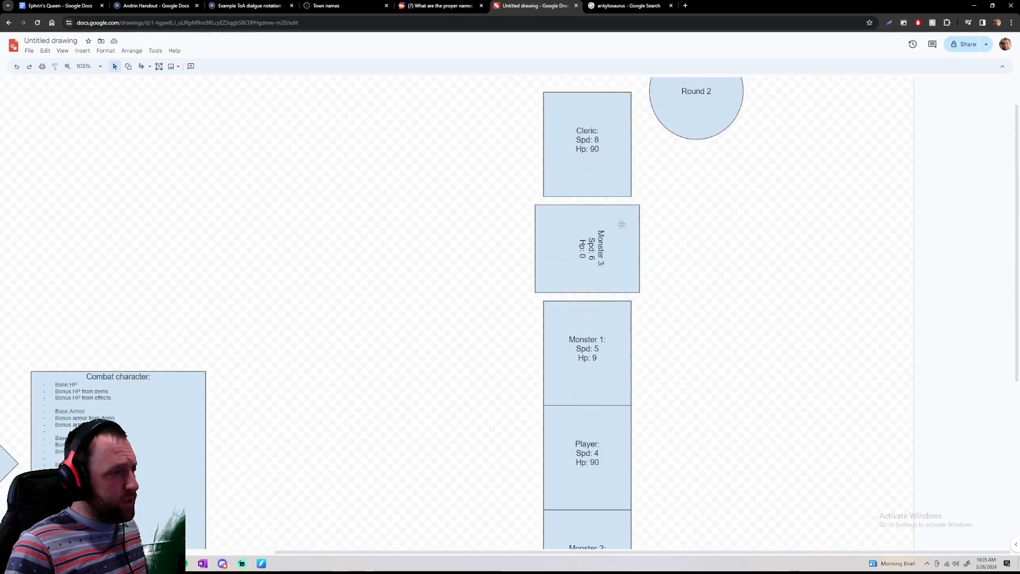
scroll(588, 223, "down", 2)
scroll(585, 295, "down", 1)
scroll(600, 239, "up", 4)
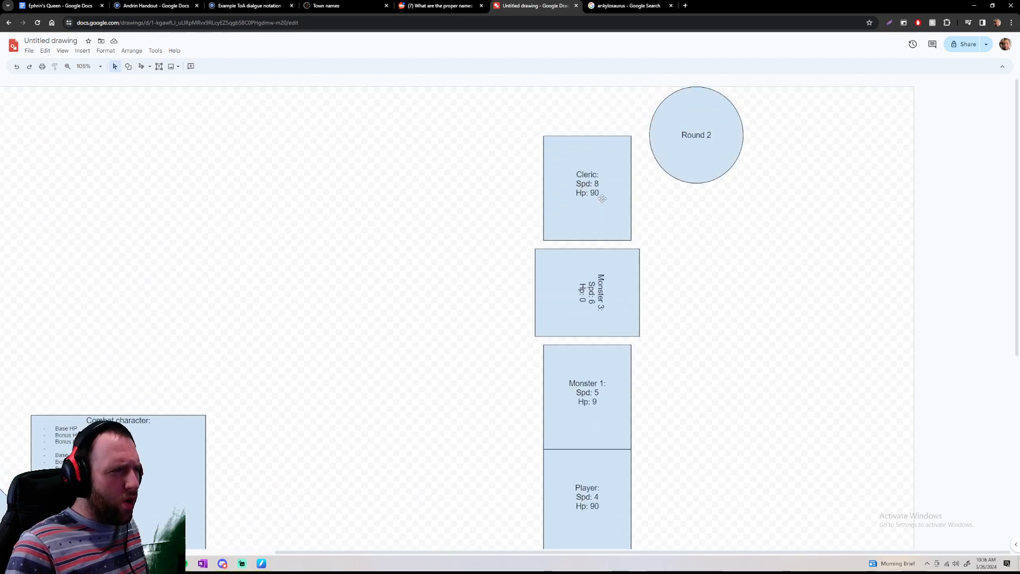
double_click(615, 176)
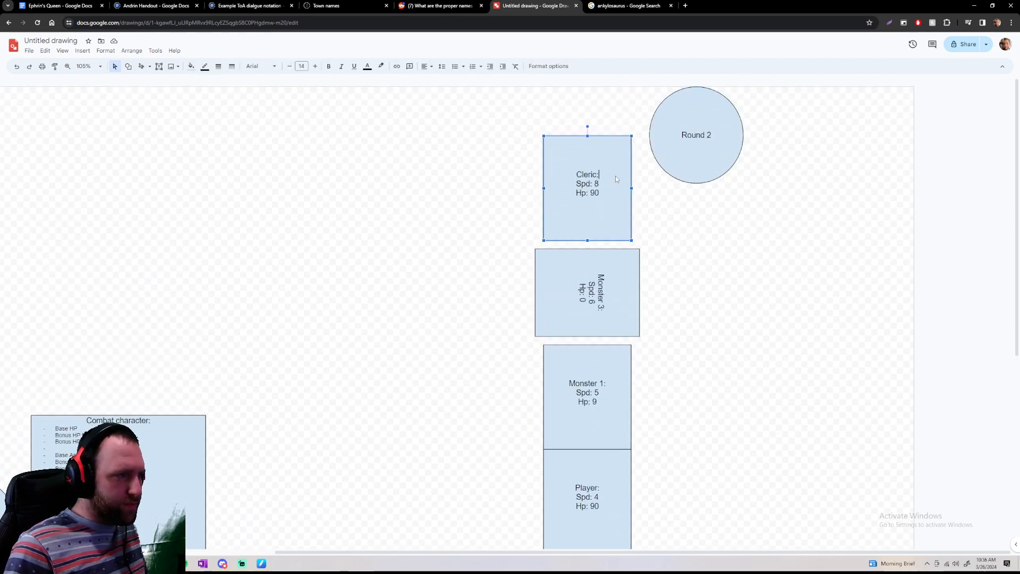
triple_click(613, 198)
left_click(613, 198)
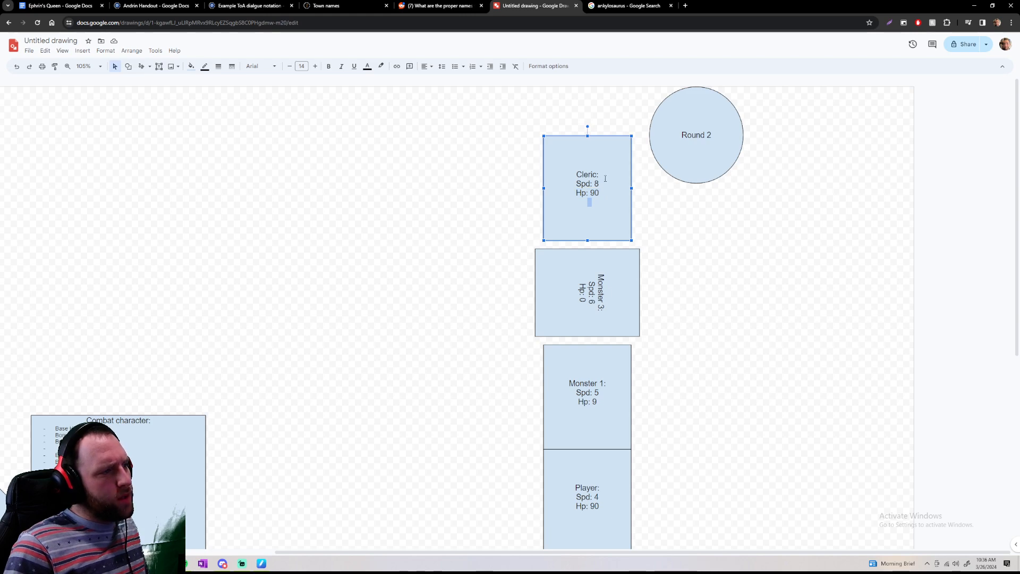
left_click(597, 172)
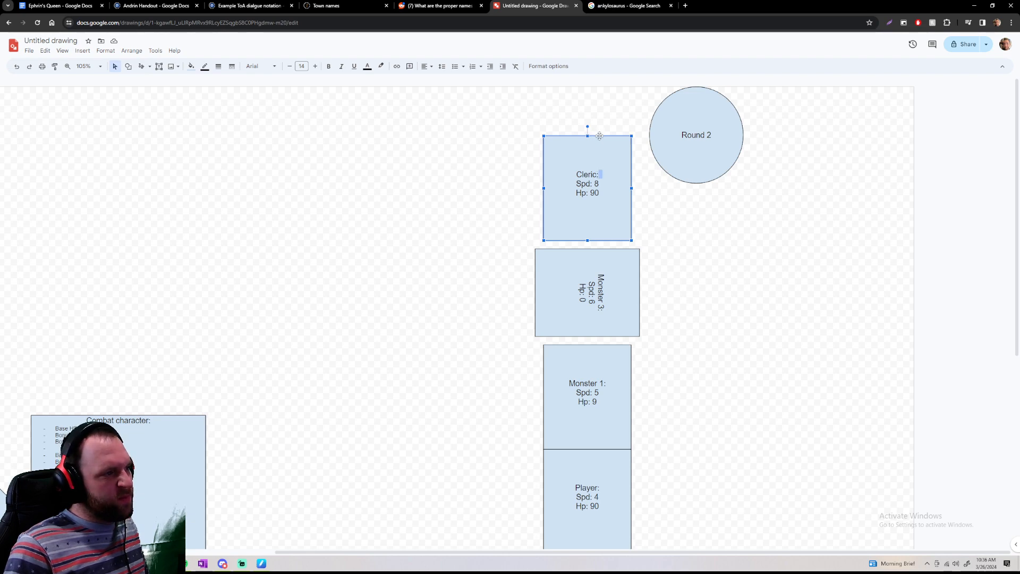
right_click(599, 137)
left_click(524, 200)
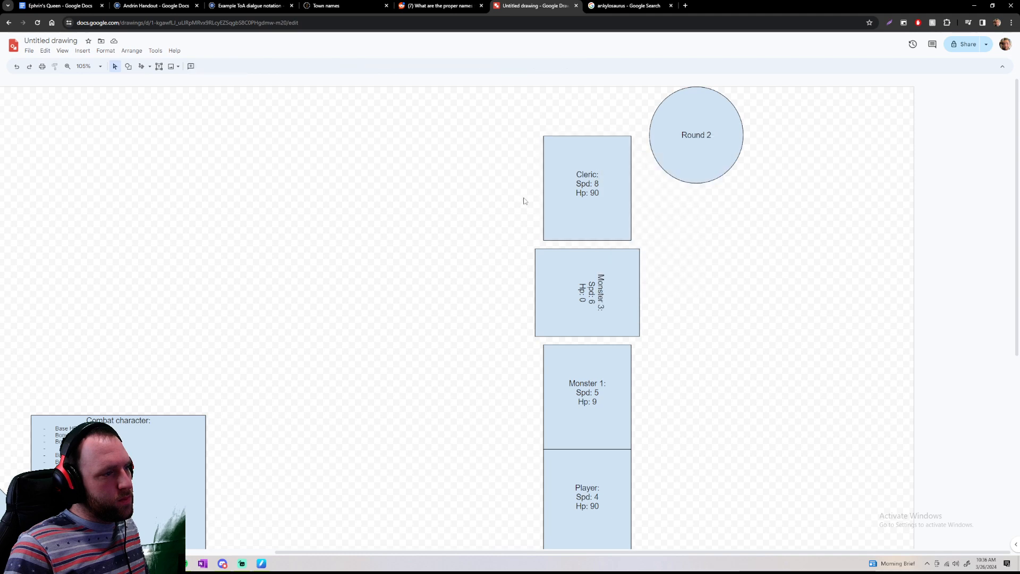
Set Monster 1's Spd to 0 to show it affected by the spell
scroll(596, 257, "down", 3)
left_click(608, 245)
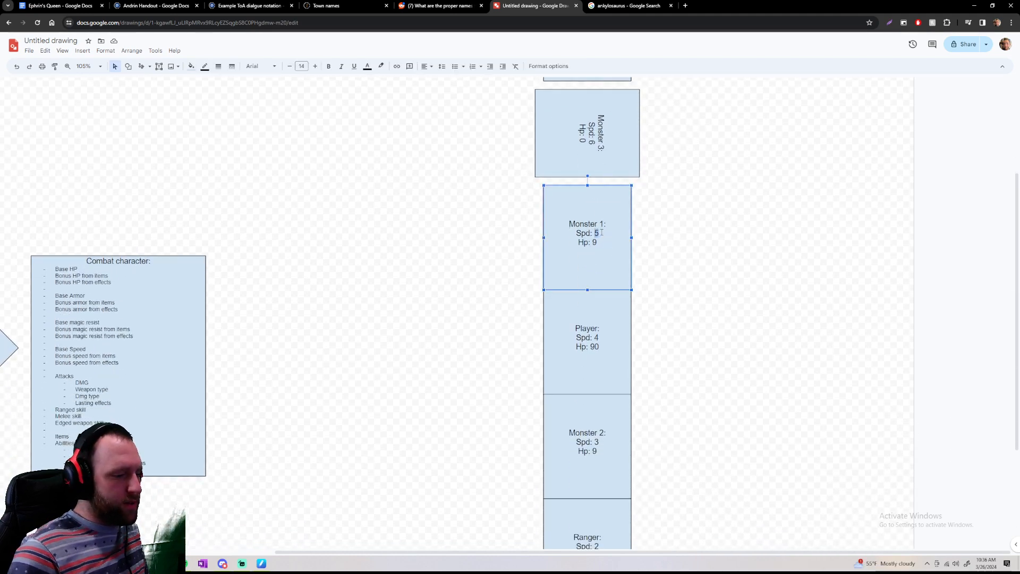
type("0")
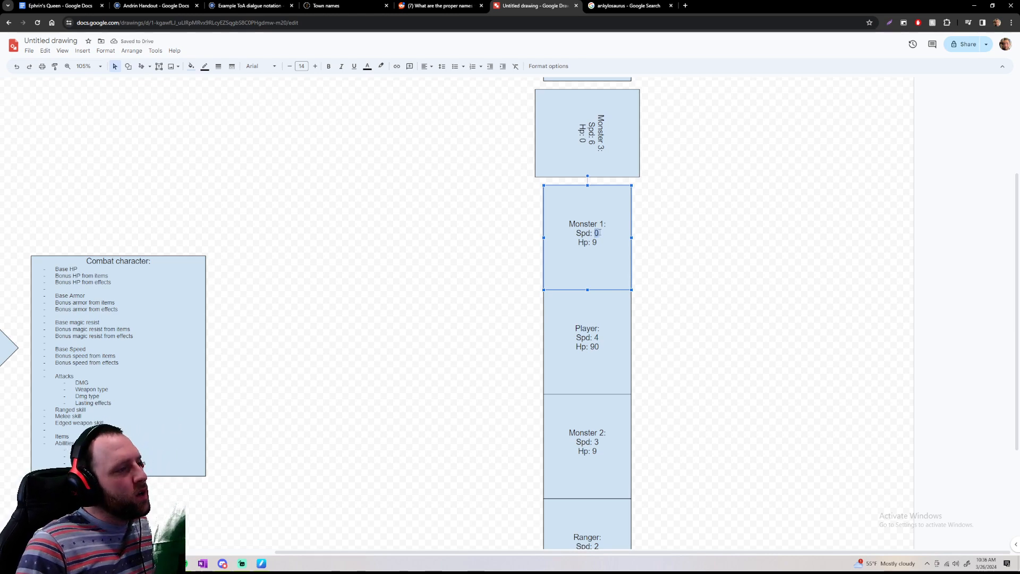
left_click(646, 235)
Go through the Round 2 turns for the Cleric, Player, Monster 2 and Ranger, skipping Monster 3 and Monster 1
scroll(710, 291, "up", 3)
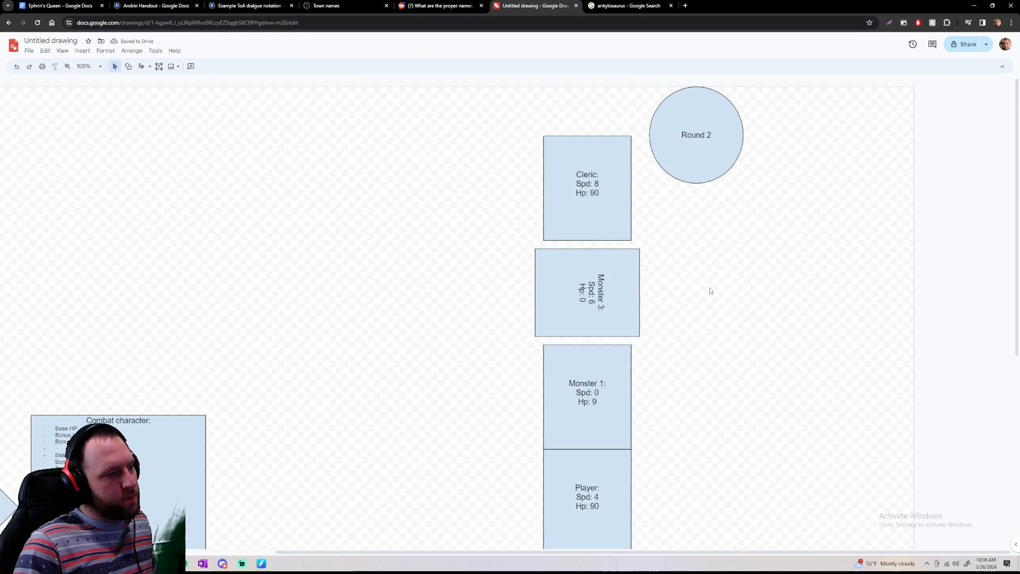
left_click(630, 235)
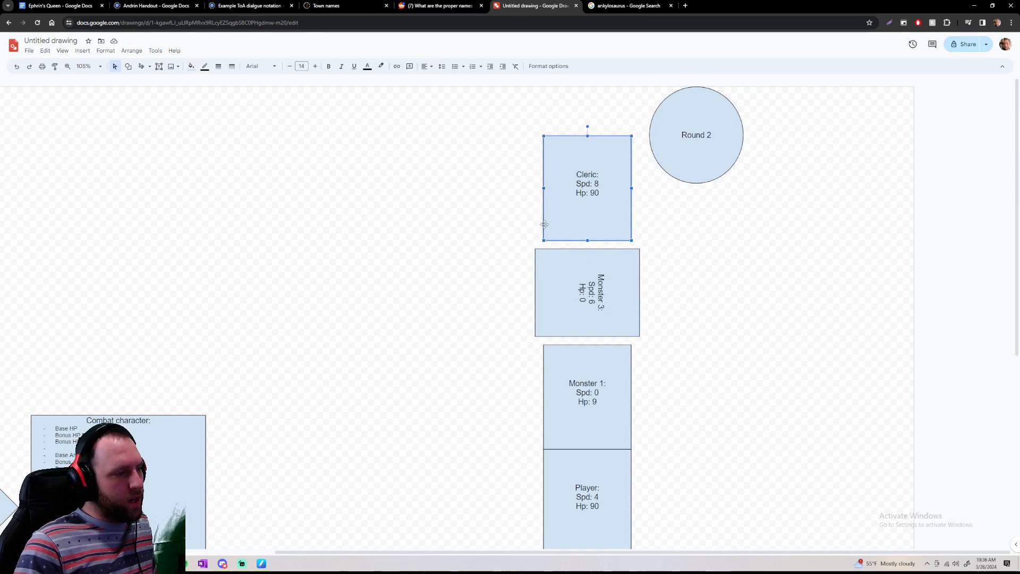
scroll(496, 274, "down", 2)
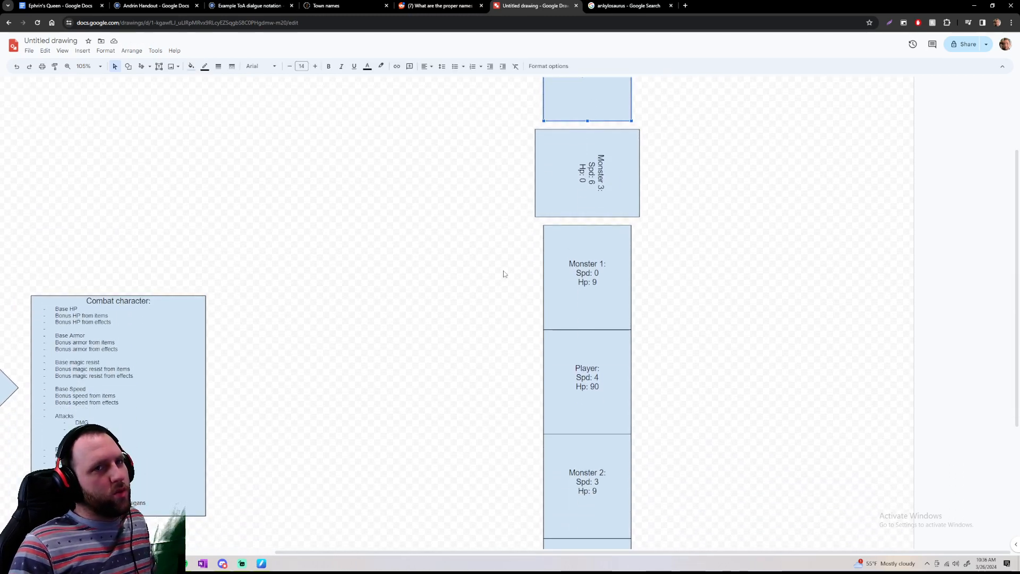
left_click(557, 341)
scroll(503, 364, "down", 1)
scroll(512, 338, "down", 1)
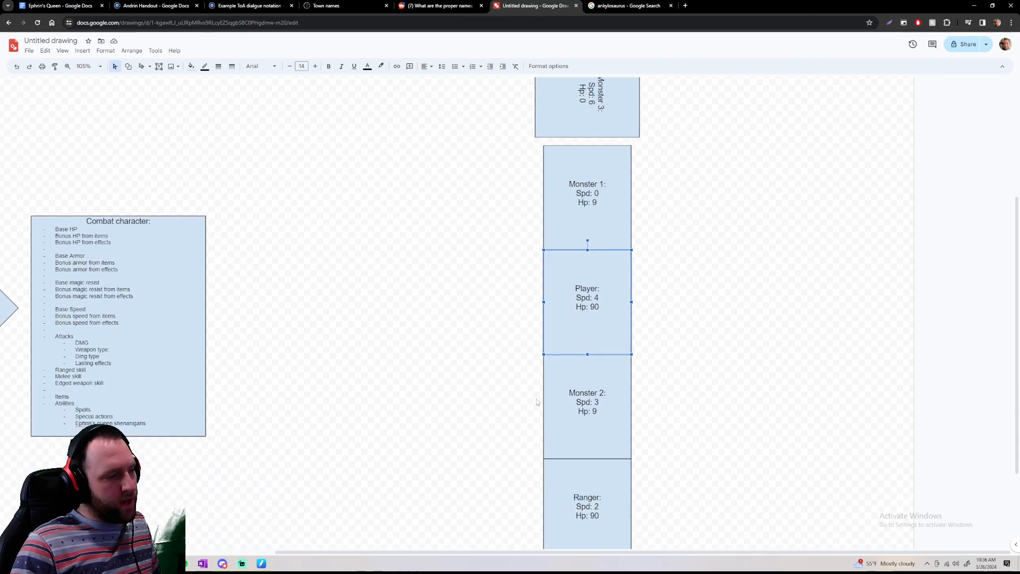
left_click(591, 387)
scroll(546, 387, "down", 3)
left_click(614, 366)
scroll(535, 359, "up", 7)
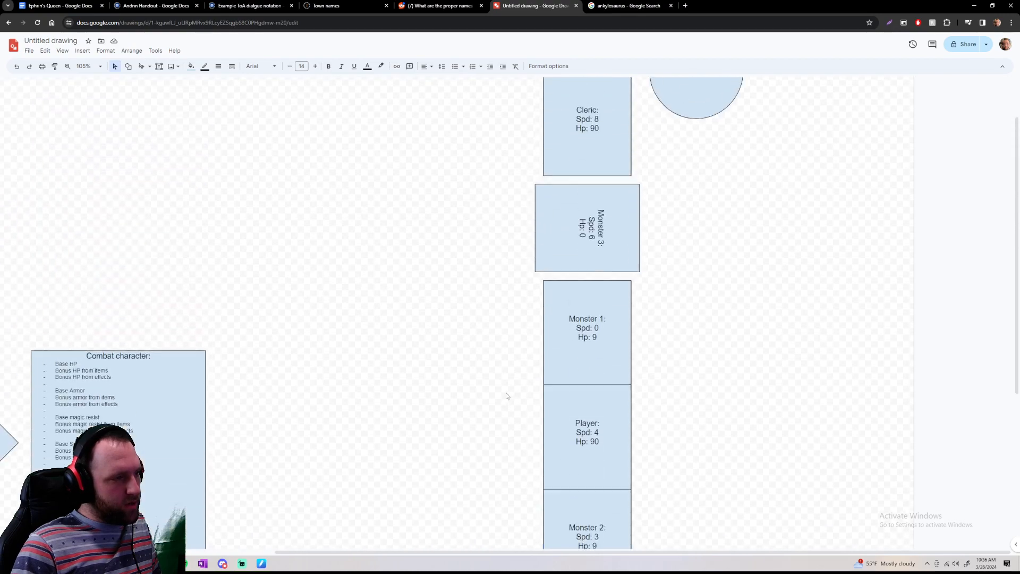
Set Monster 1's Hp to 2 to represent the damage it took
left_click(625, 327)
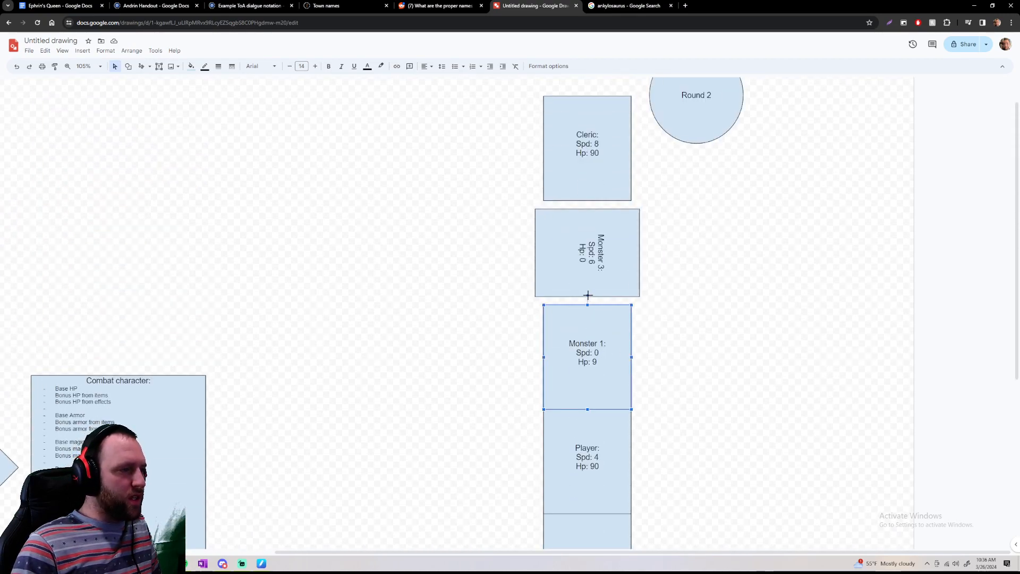
scroll(609, 325, "down", 3)
scroll(609, 325, "up", 1)
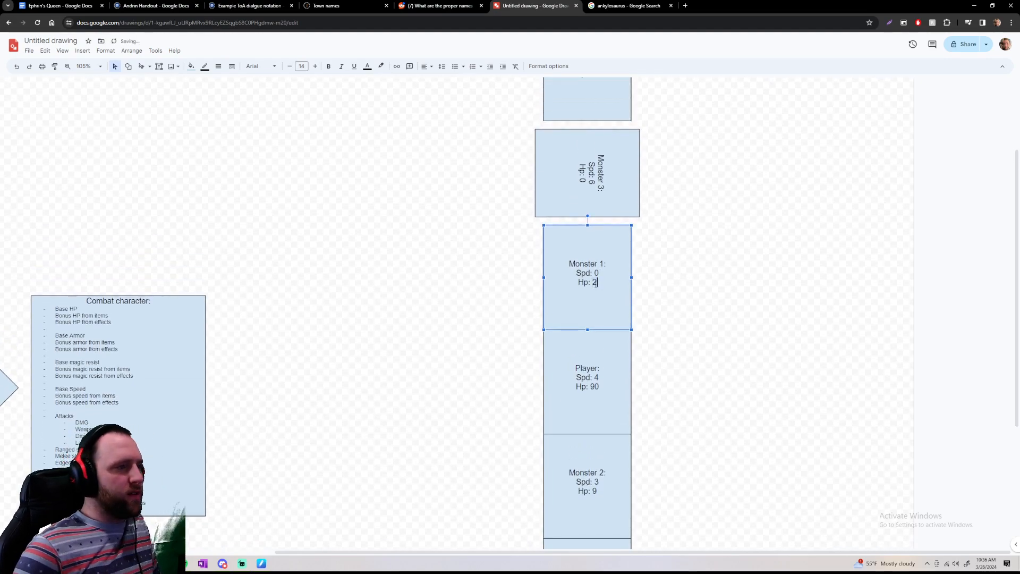
left_click(460, 285)
Change the round counter circle's label to "Round 3"
scroll(504, 292, "up", 3)
scroll(583, 333, "down", 8)
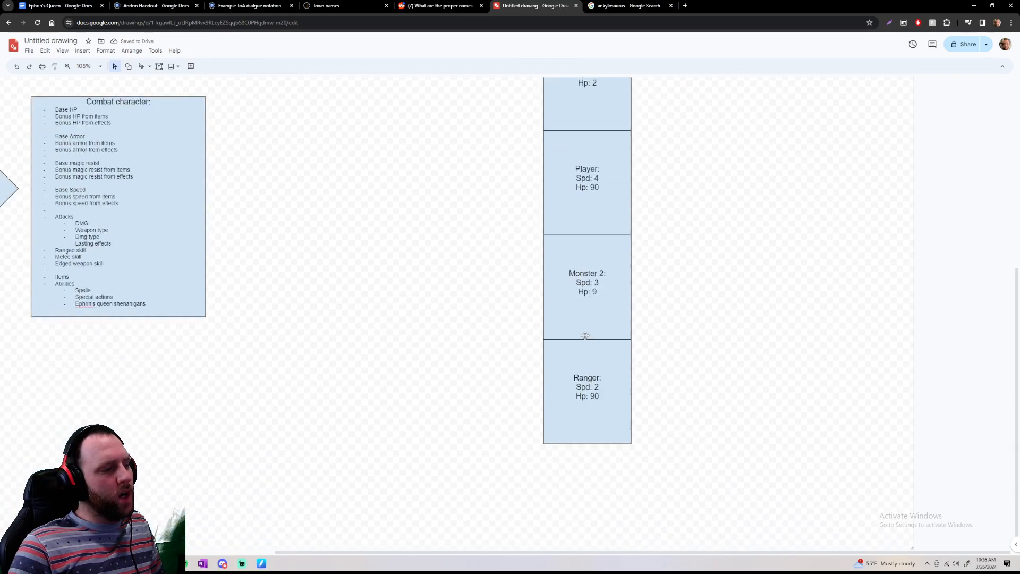
scroll(695, 232, "up", 8)
left_click(698, 142)
double_click(709, 135)
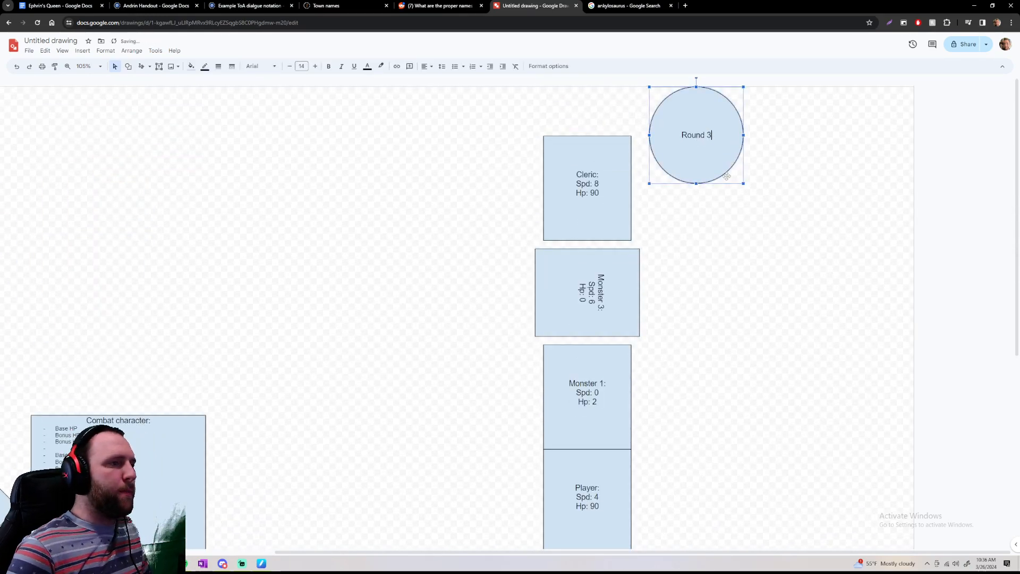
type("3")
left_click(770, 162)
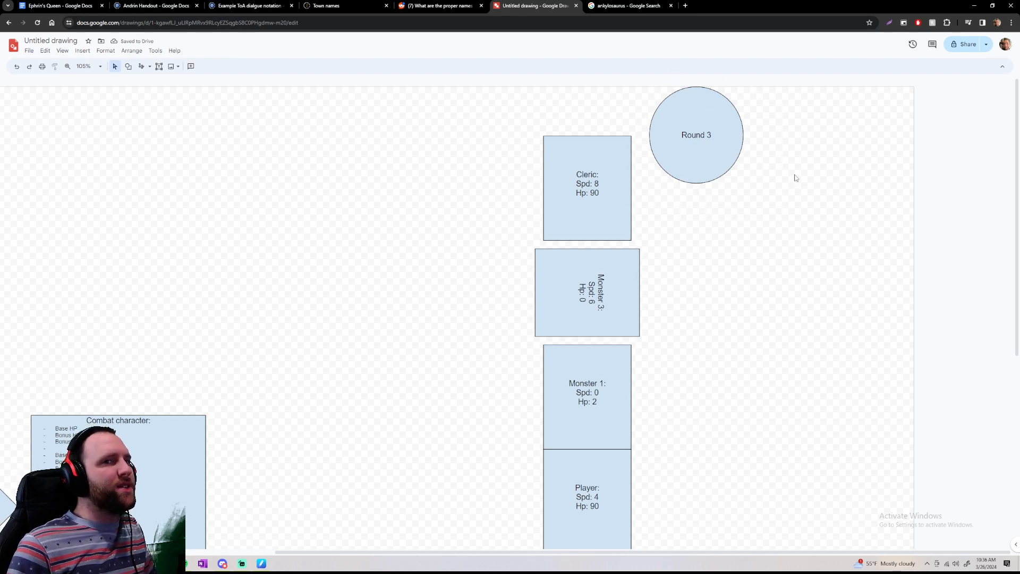
Review the Round 3 turn order, comparing the places of Monster 1 and the Player
left_click_drag(683, 135, 713, 135)
left_click(850, 151)
scroll(625, 189, "down", 1)
scroll(625, 202, "down", 2)
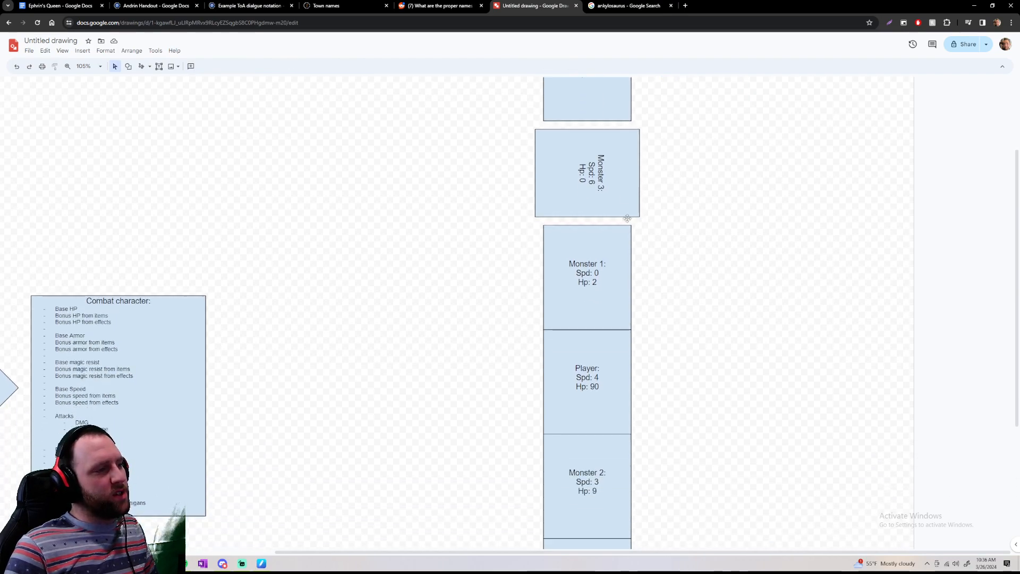
scroll(607, 279, "down", 1)
left_click(607, 280)
left_click(612, 323)
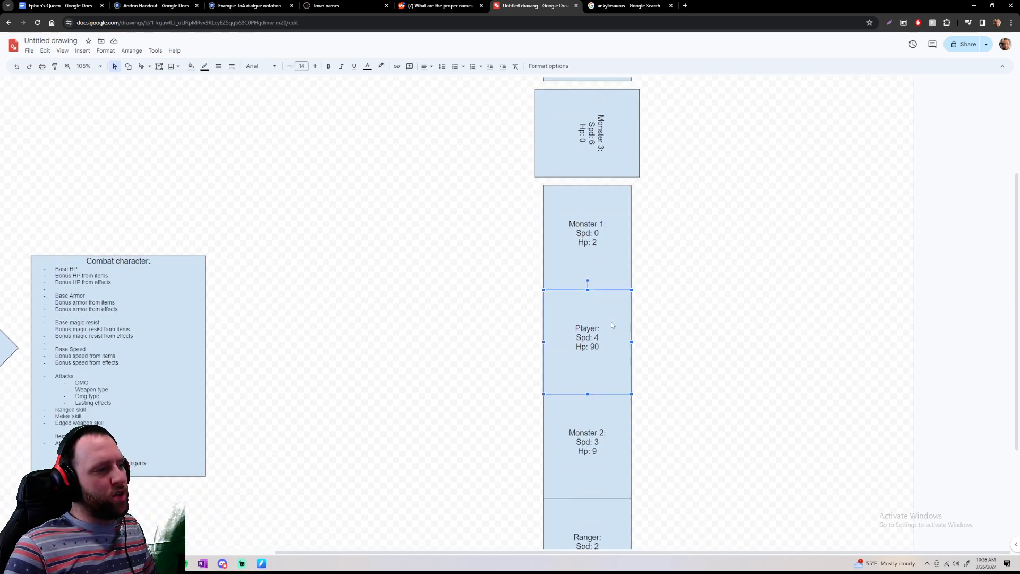
left_click(603, 271)
left_click(672, 250)
scroll(673, 250, "up", 3)
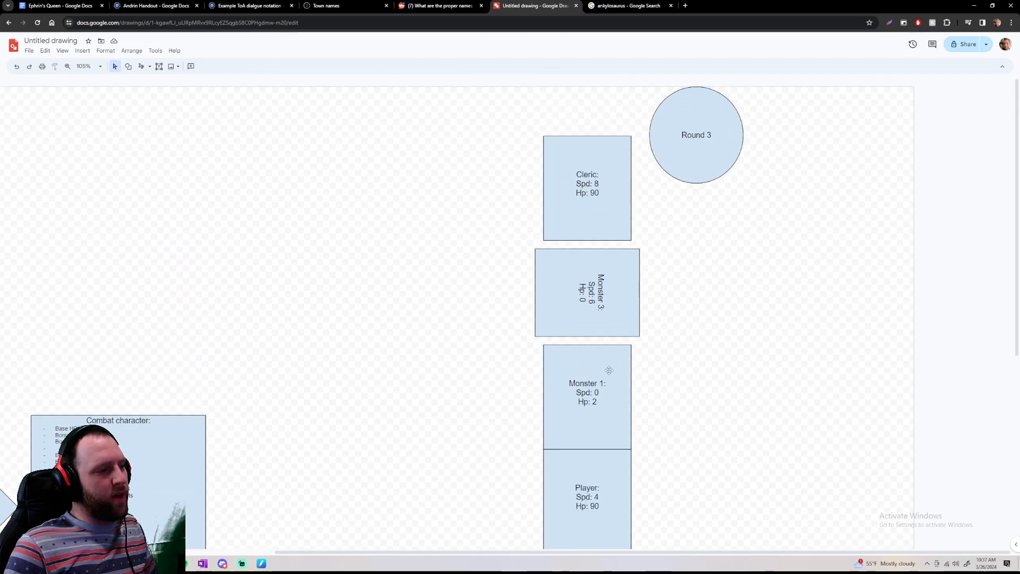
Set Monster 1's Spd back to 5 so it can act again
left_click(596, 391)
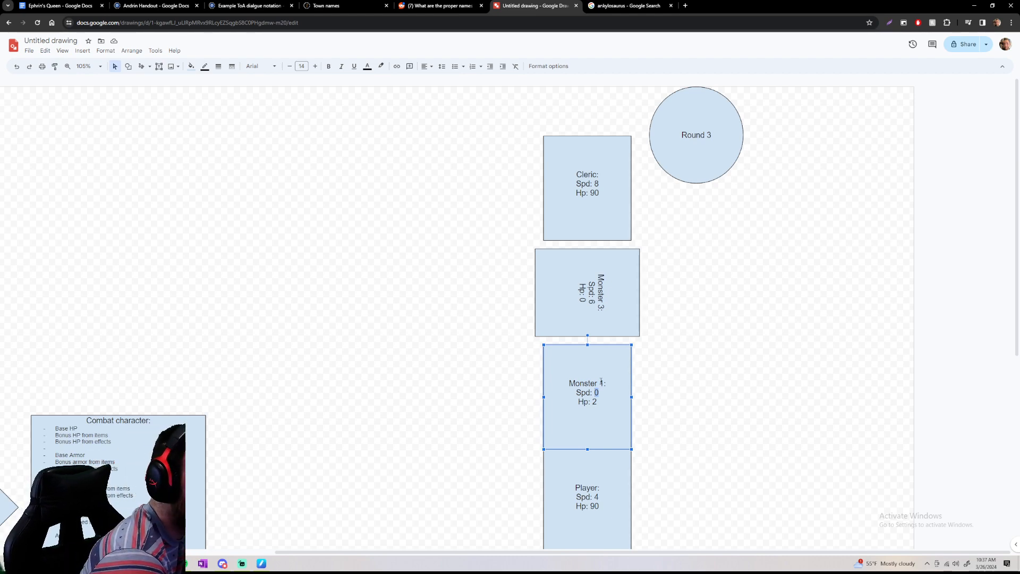
type("5")
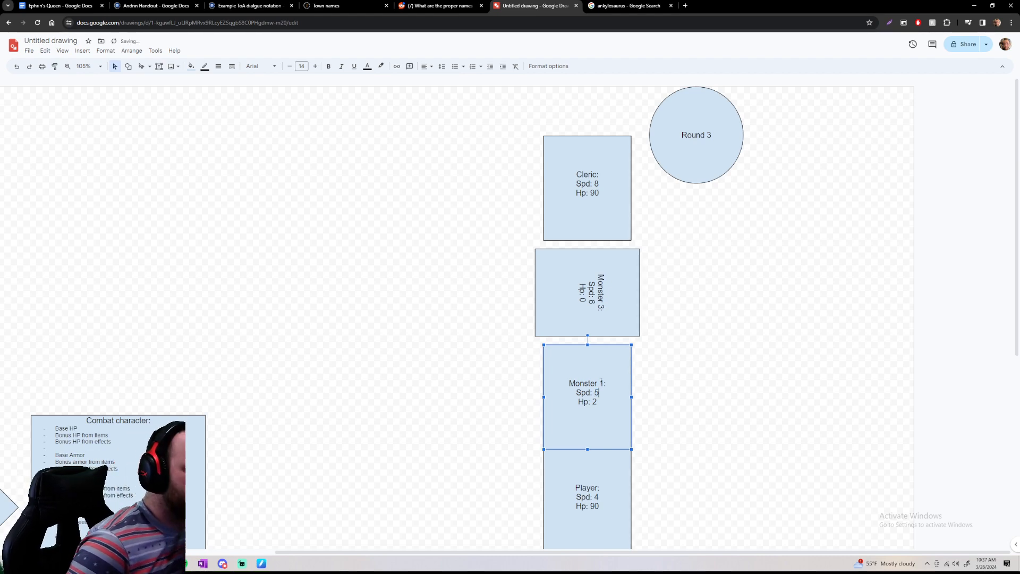
left_click(666, 379)
Walk through the Round 3 turn order from the Cleric past Monster 1 and the Player to Monster 2
left_click(621, 230)
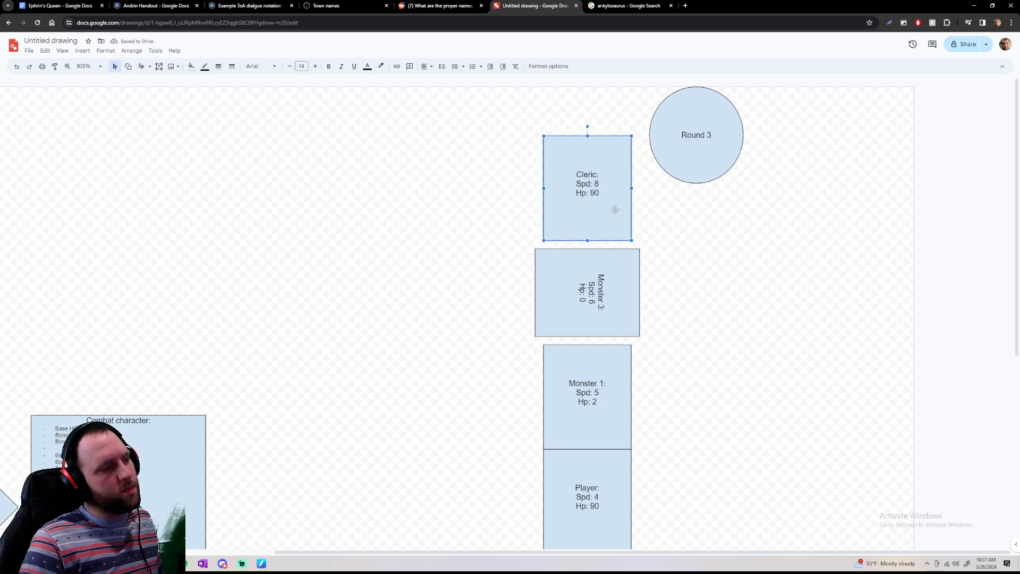
left_click(616, 374)
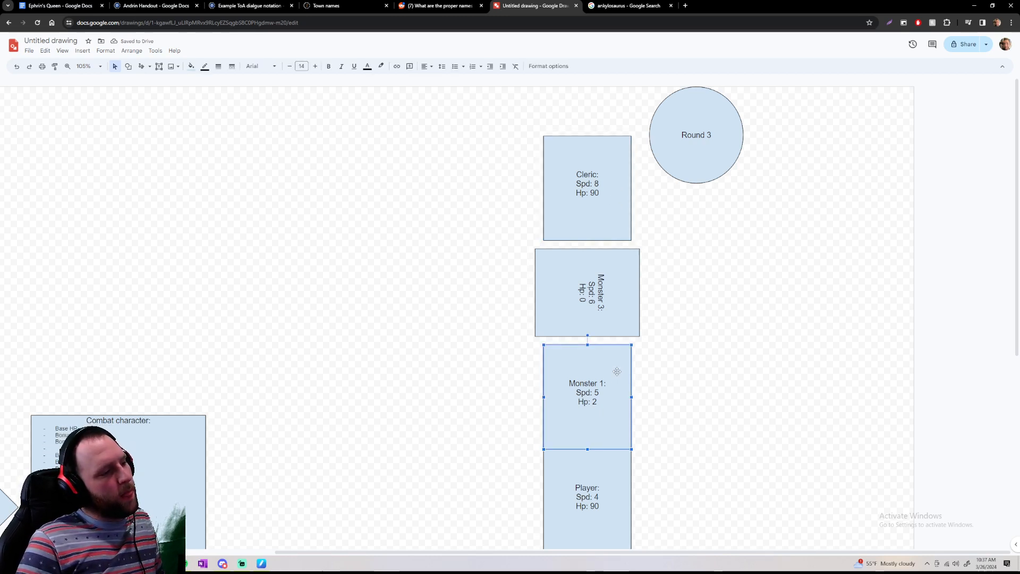
scroll(617, 370, "down", 3)
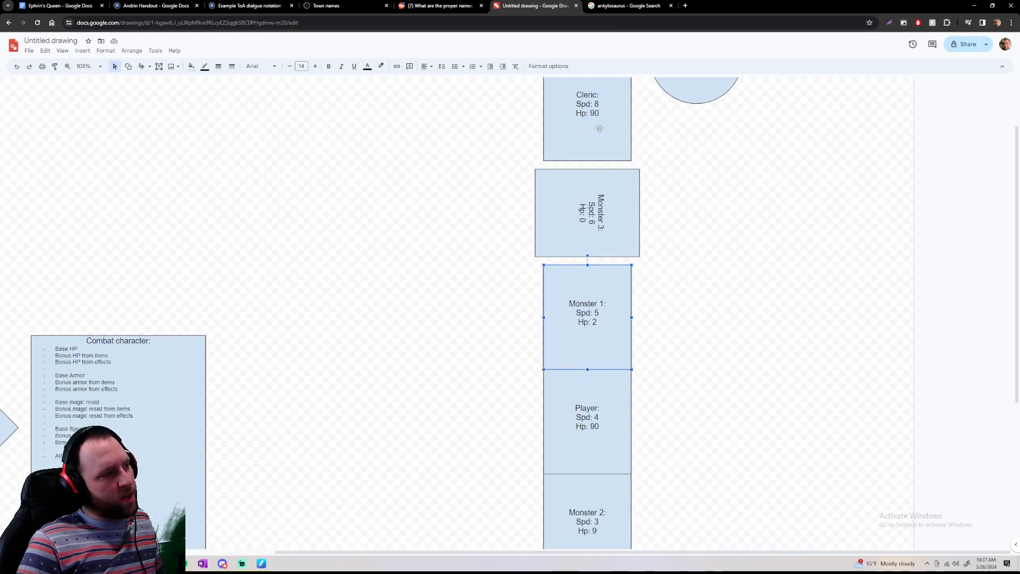
left_click(622, 355)
scroll(622, 339, "down", 2)
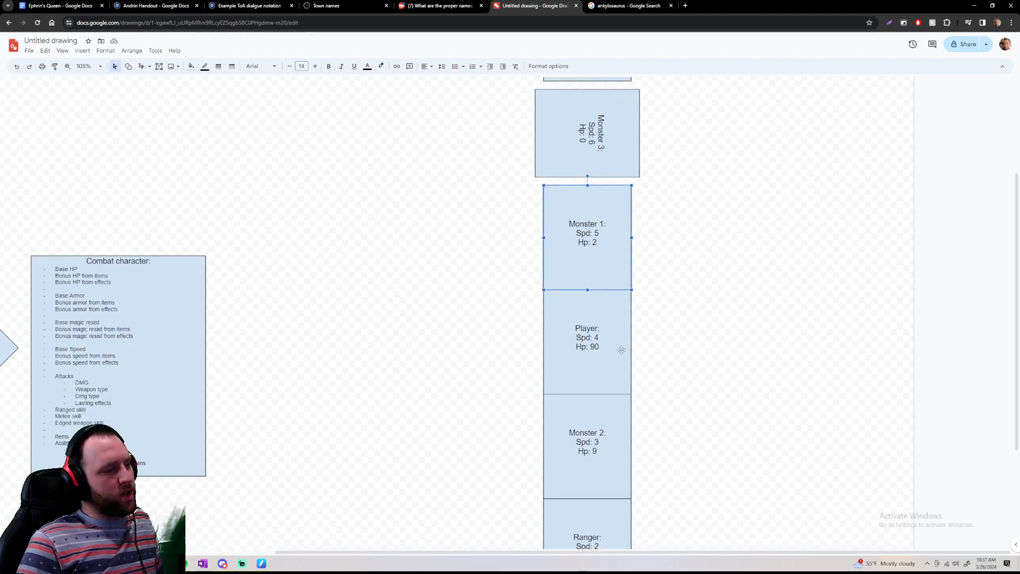
left_click(618, 365)
scroll(617, 372, "down", 1)
left_click(616, 373)
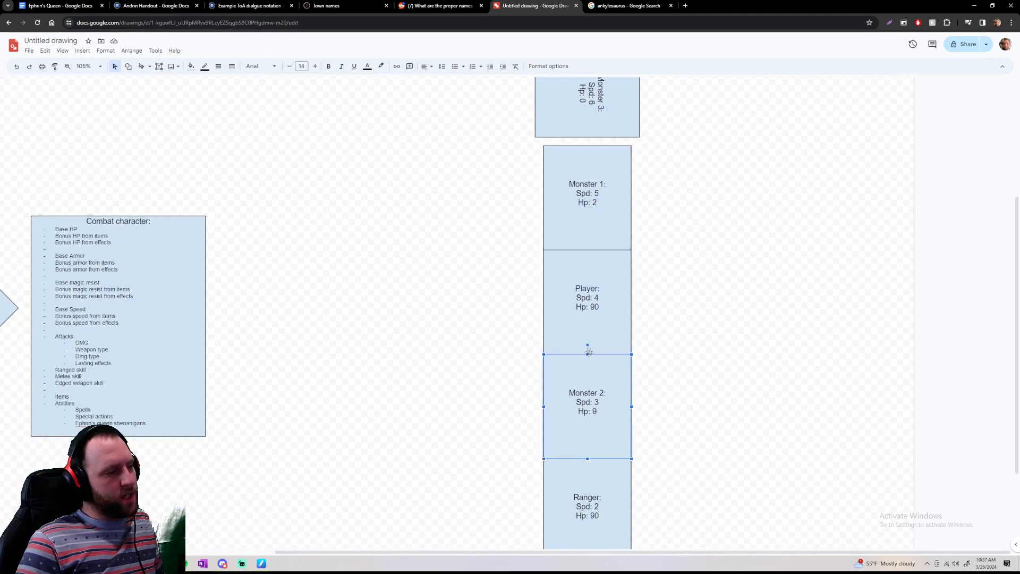
Rotate Monster 1's box 90 degrees onto its side to mark it defeated, and go through the remaining fighters' turns
left_click(581, 142)
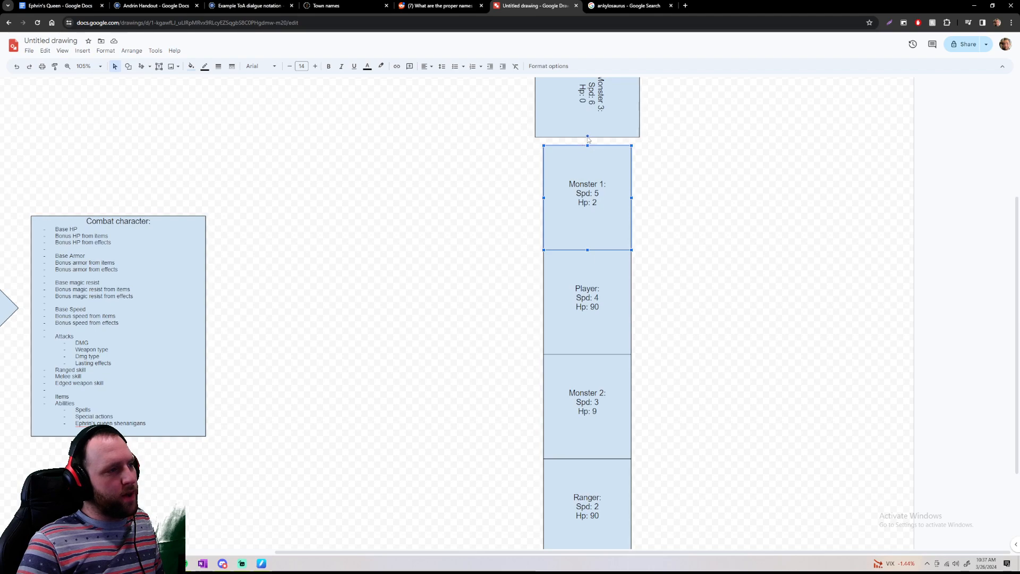
mouse_move(587, 137)
left_mouse_down()
mouse_move(616, 151)
mouse_move(656, 198)
left_mouse_up()
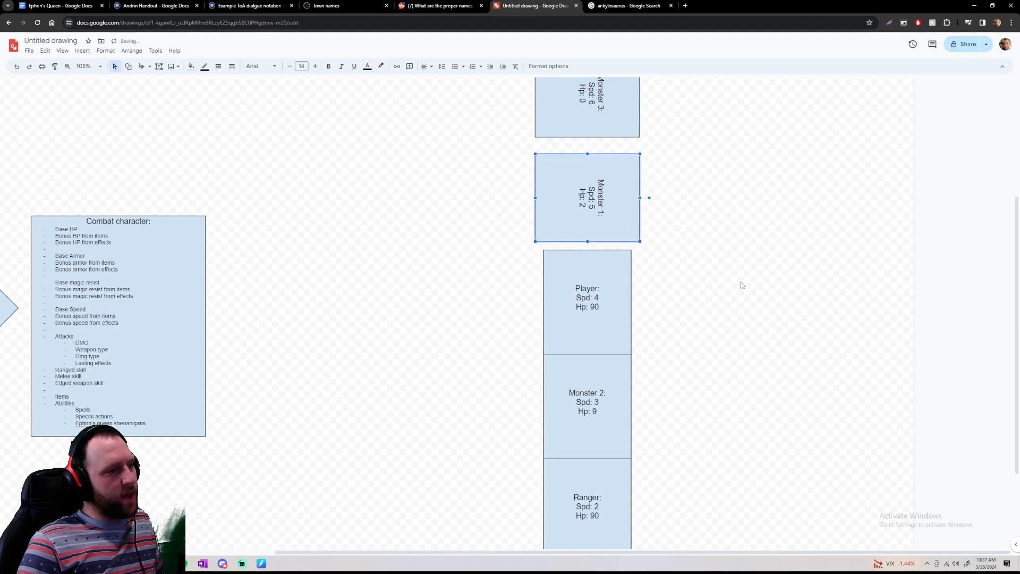
left_click(616, 319)
scroll(616, 319, "down", 3)
left_click(616, 318)
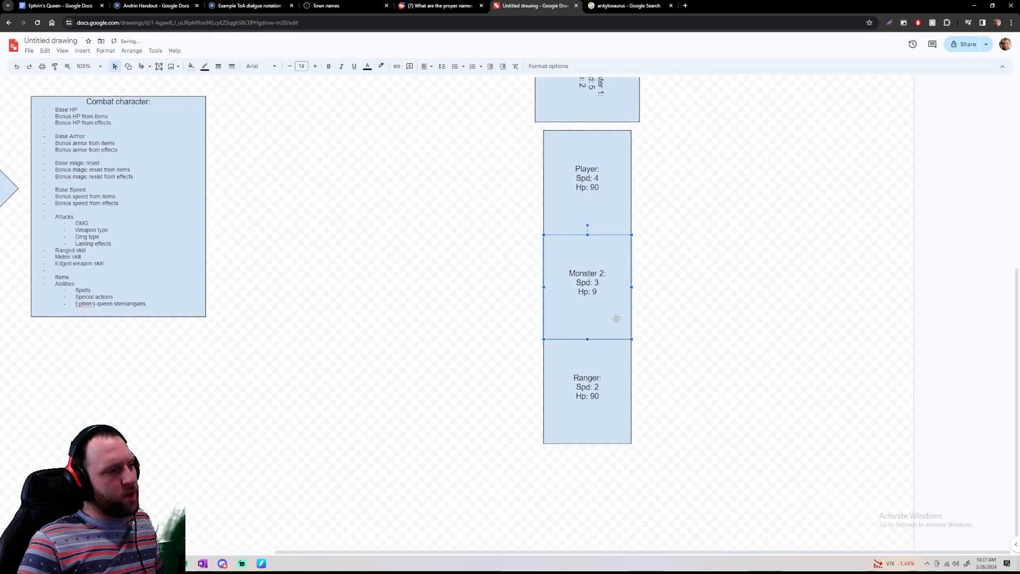
left_click(611, 380)
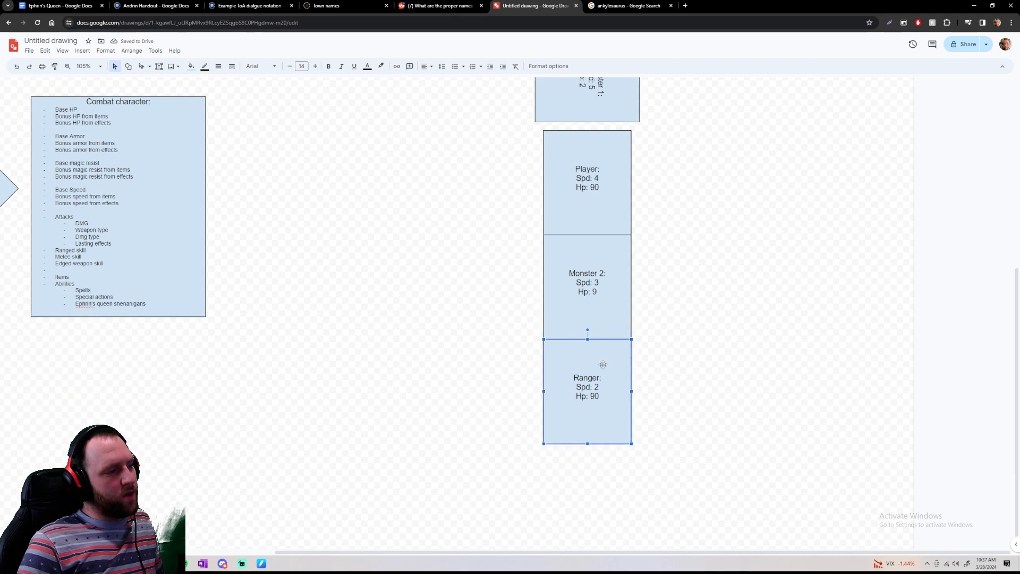
Change the round counter circle's label to "Round 4"
scroll(602, 364, "up", 8)
left_click(711, 155)
double_click(709, 136)
type("3")
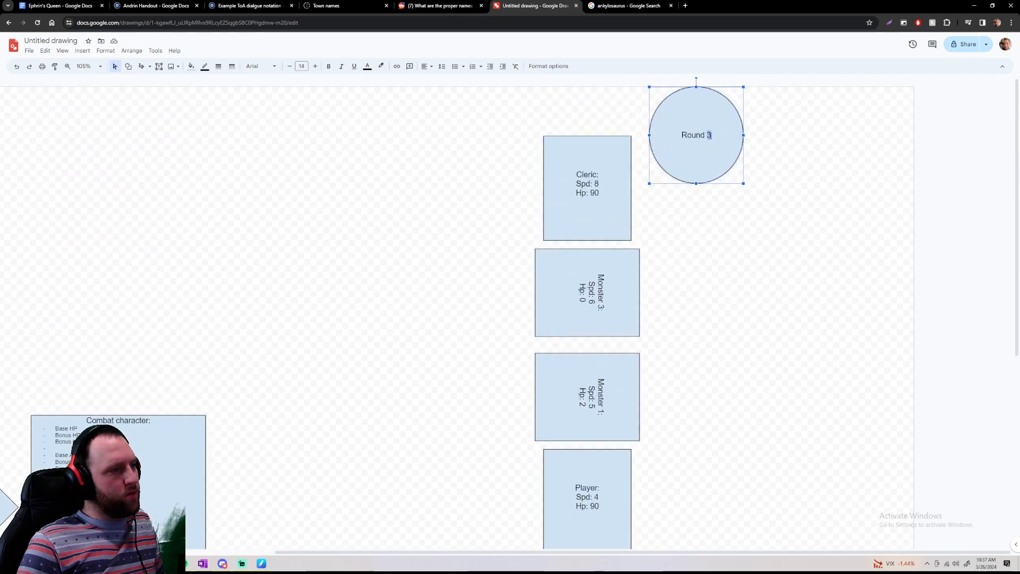
type("4")
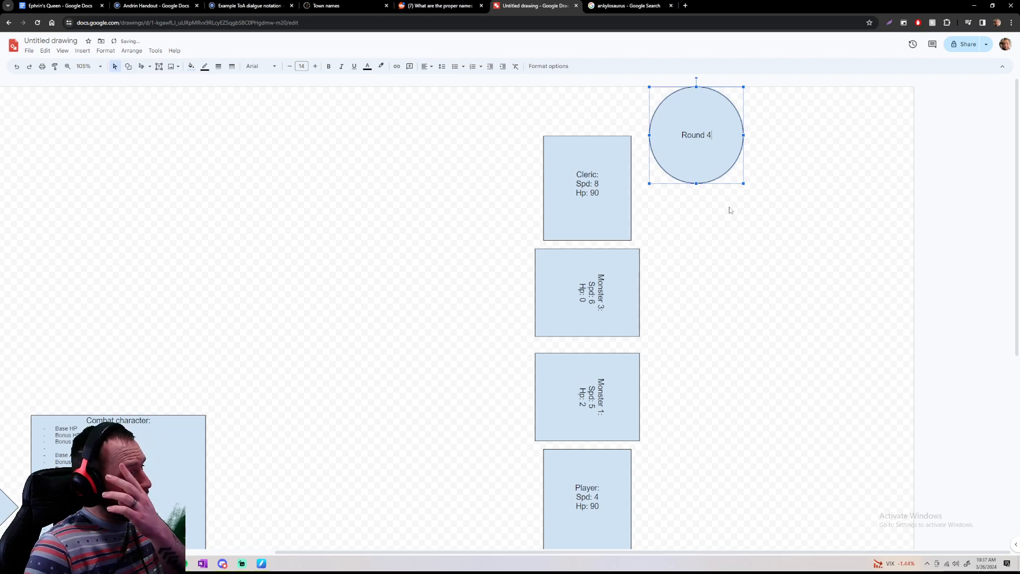
Rotate Monster 2's box 90 degrees onto its side to mark it defeated
scroll(655, 187, "down", 2)
scroll(612, 111, "up", 2)
scroll(758, 321, "down", 4)
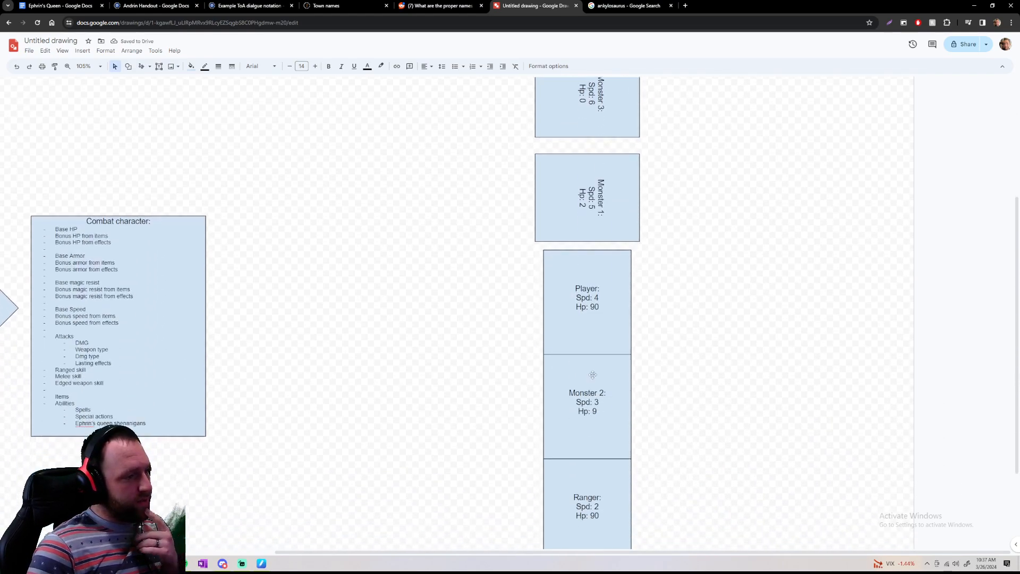
left_click(592, 375)
left_click_drag(587, 345, 670, 406)
left_click(709, 385)
Review the whole Round 4 column, comparing the upright fighters with the monsters lying on their sides
scroll(708, 384, "up", 4)
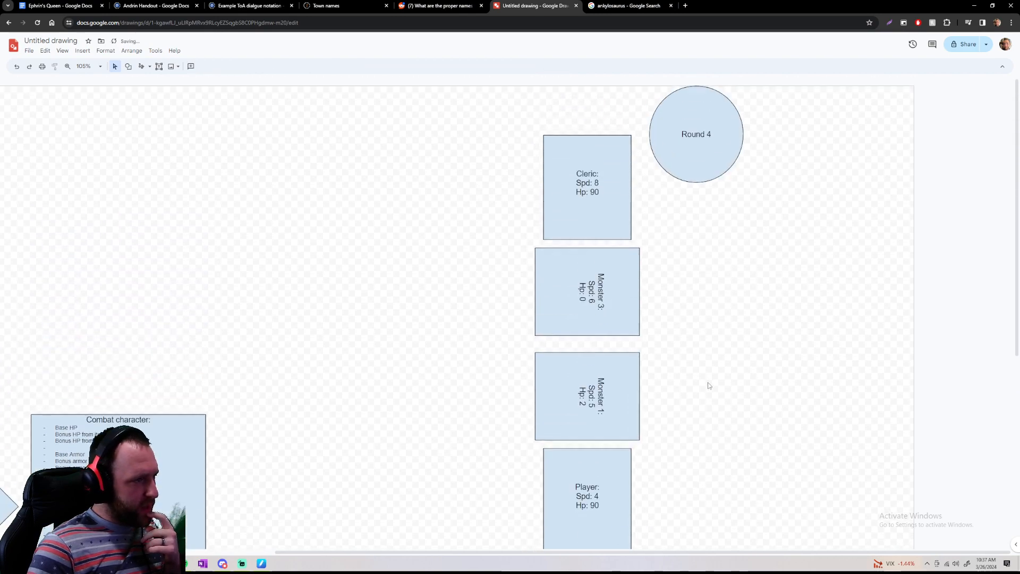
scroll(709, 384, "down", 4)
scroll(572, 135, "down", 3)
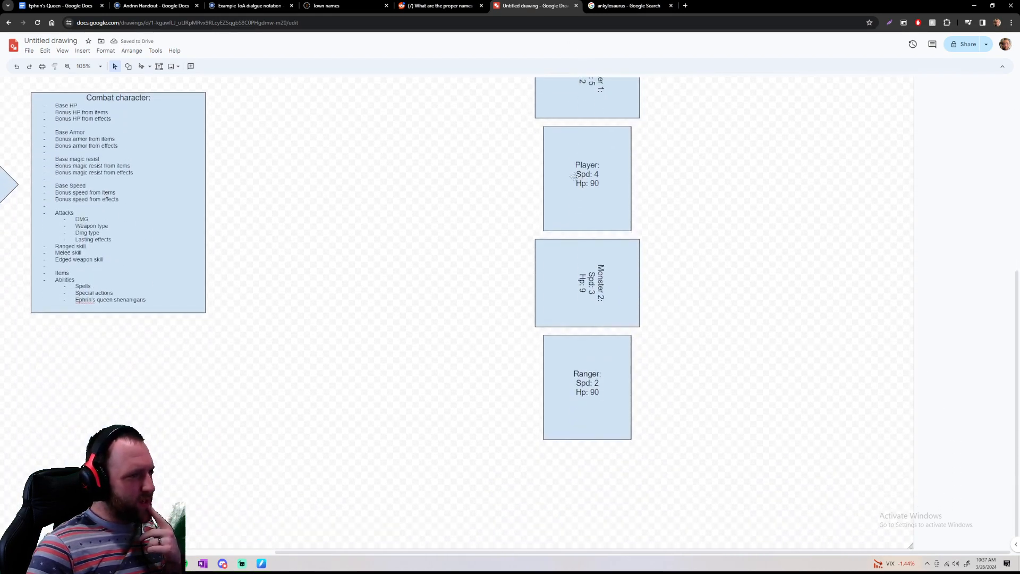
scroll(680, 493, "up", 6)
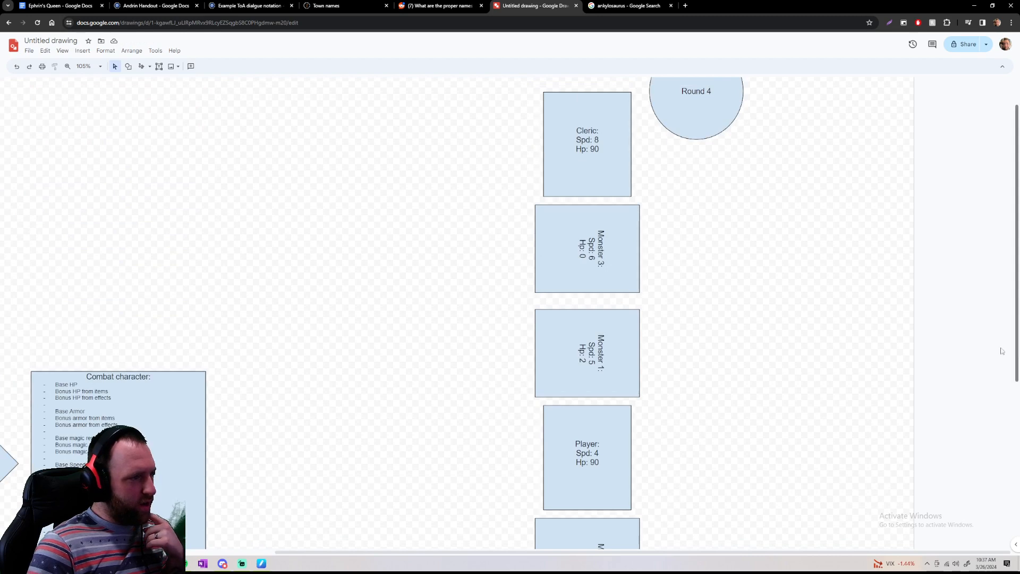
left_click(633, 217)
left_click(706, 250)
scroll(707, 253, "down", 6)
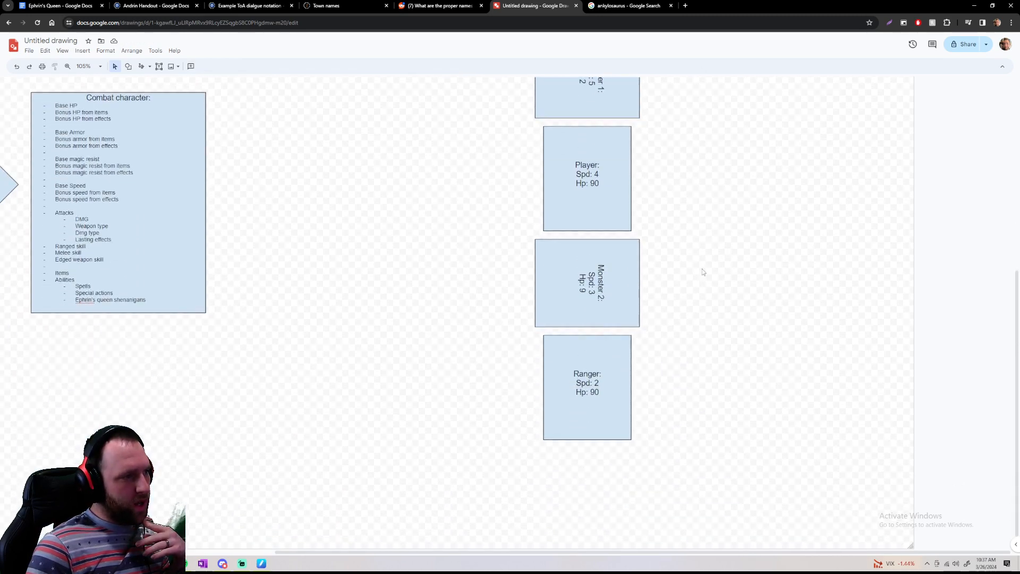
scroll(712, 269, "up", 7)
scroll(779, 326, "down", 2)
scroll(778, 325, "up", 2)
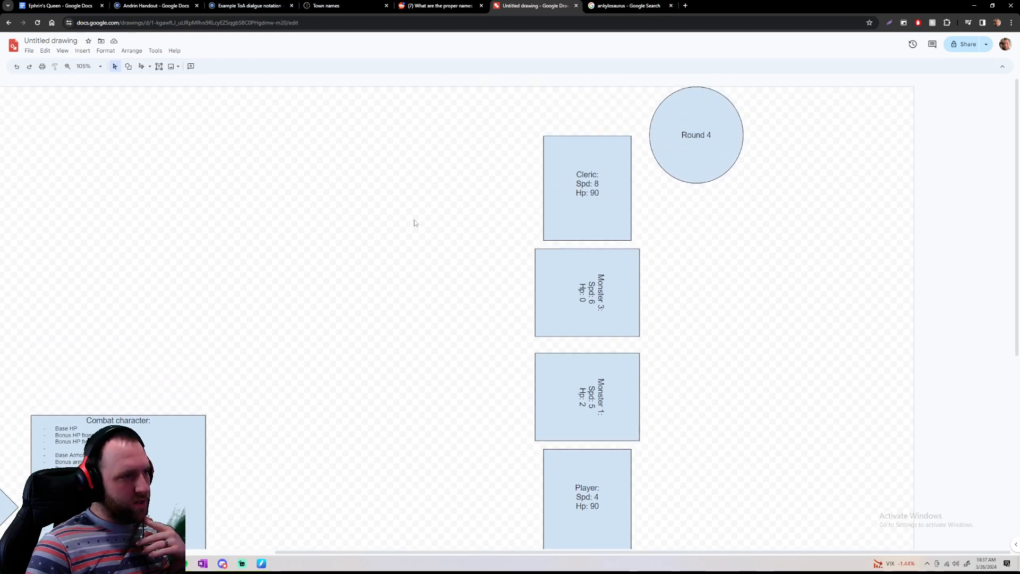
Nudge the Round 4 circle slightly down beside the Cleric's box
left_click_drag(706, 105, 707, 111)
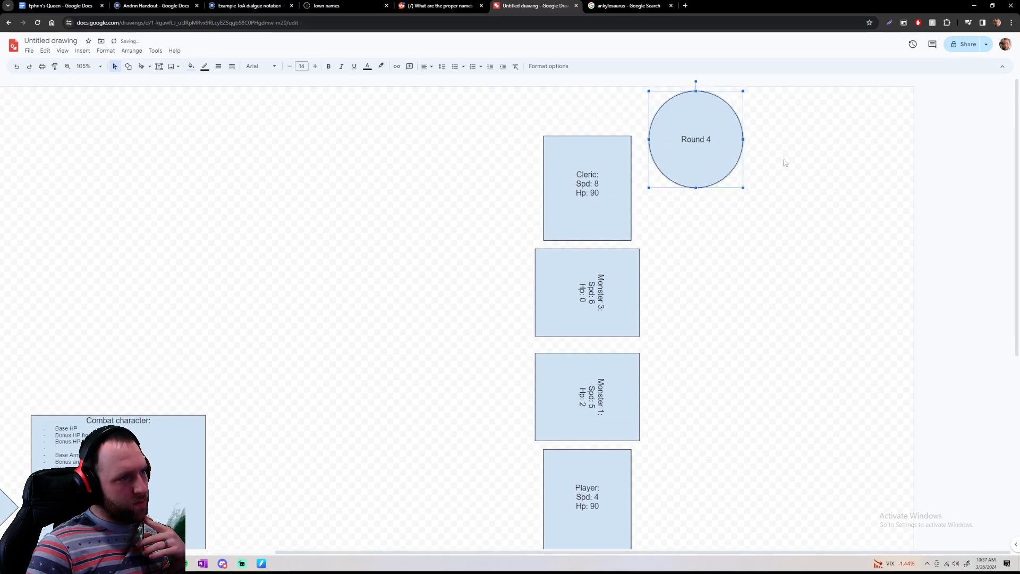
left_click(785, 162)
scroll(754, 255, "down", 7)
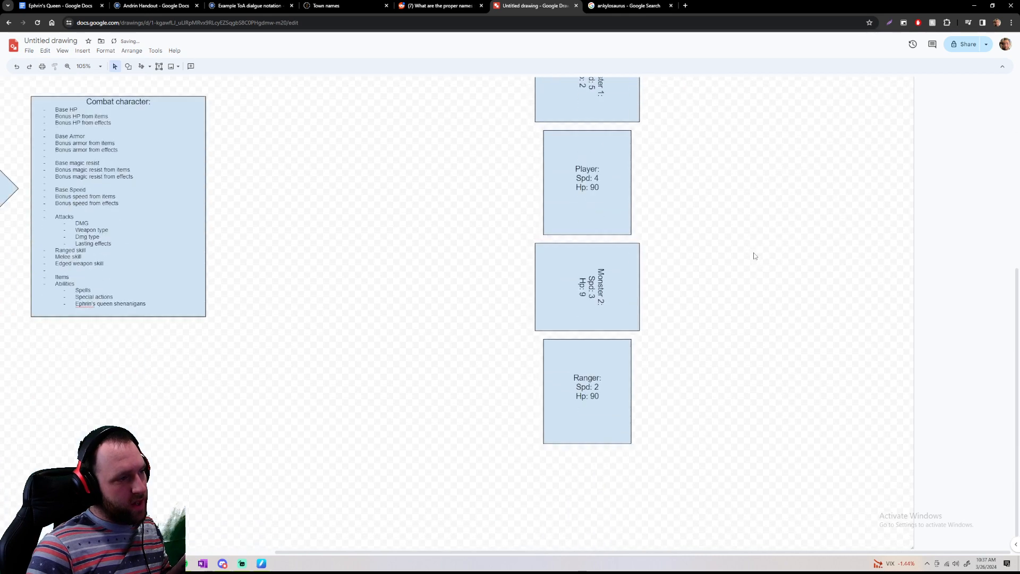
scroll(751, 269, "up", 7)
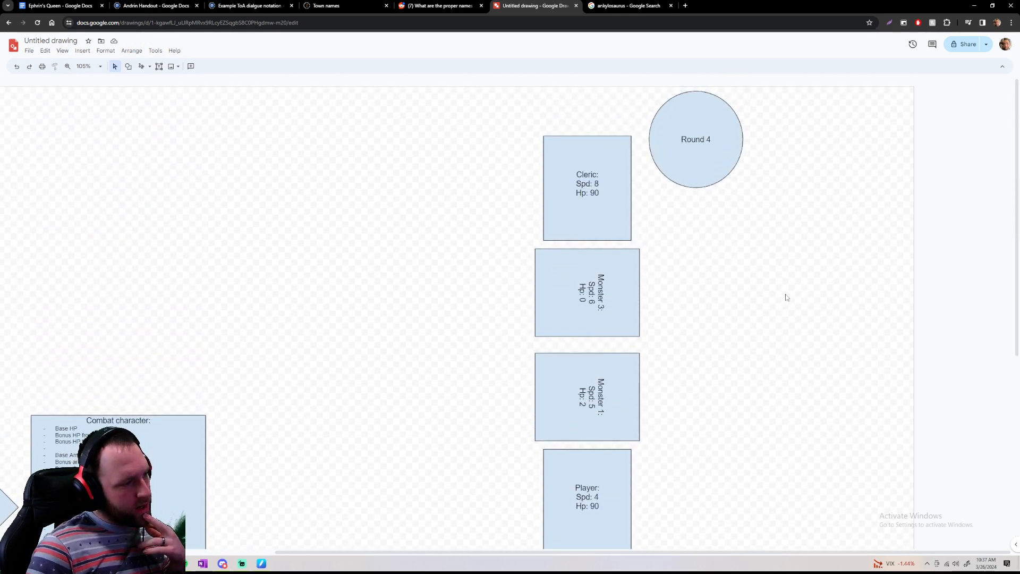
Undo the round-by-round edits, back to before Monster 3 was rotated and the round counter circle was added
key("ctrl+z")
key("ctrl+z")
key("ctrl+z")
key("ctrl+z")
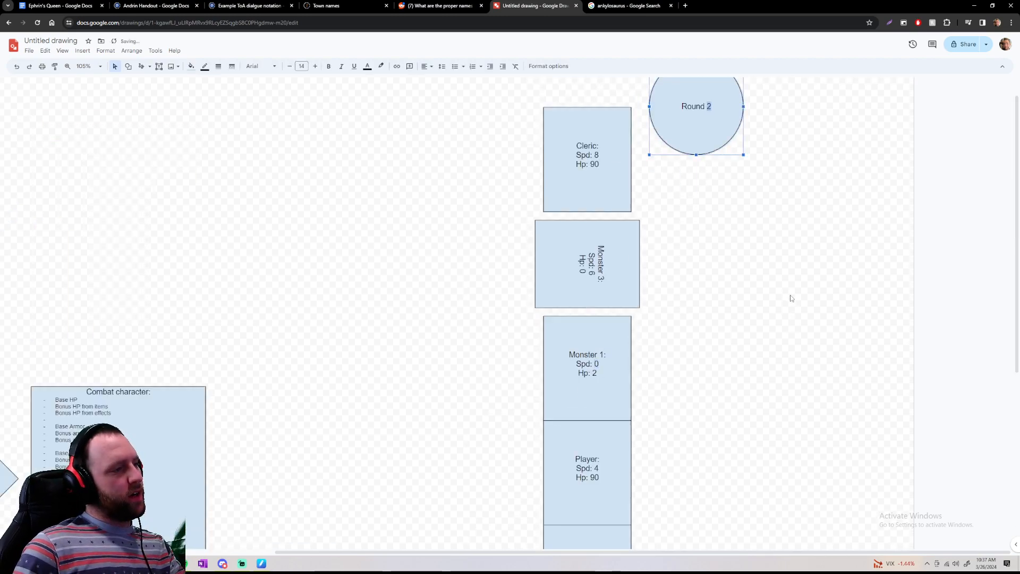
key("ctrl+z")
key("ctrl+z")
key("ctrl+z")
key("ctrl+z")
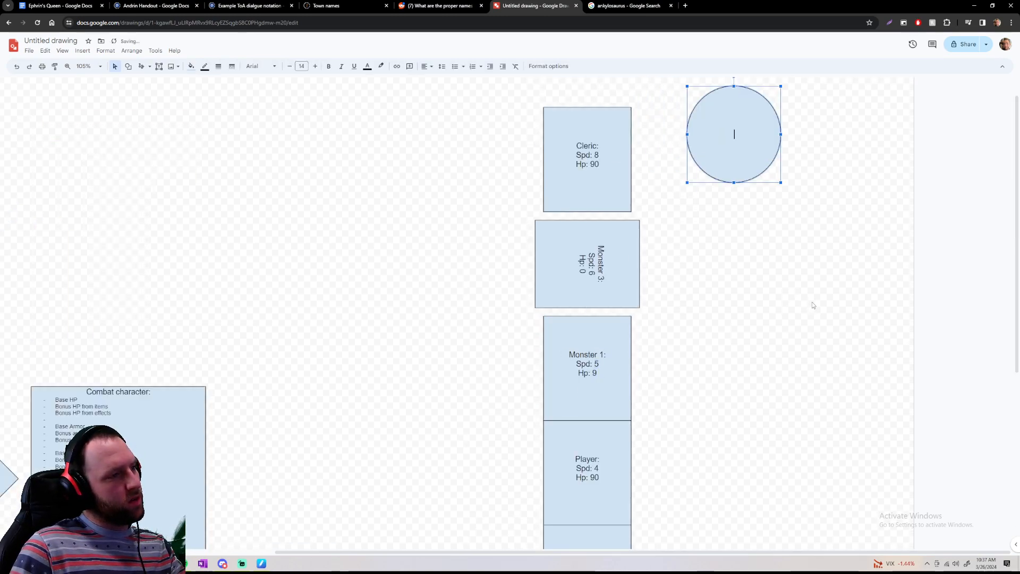
key("ctrl+z")
key("ctrl+z")
key("ctrl+z")
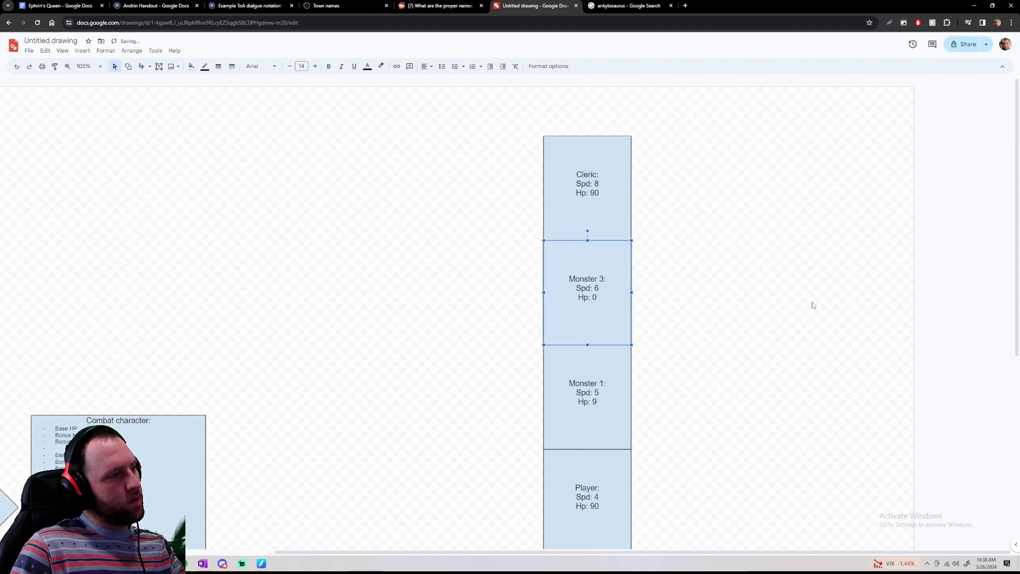
Draw a circle to the right of the Cleric's box and resize it into a smaller, evenly round shape
left_click(128, 66)
mouse_move(149, 81)
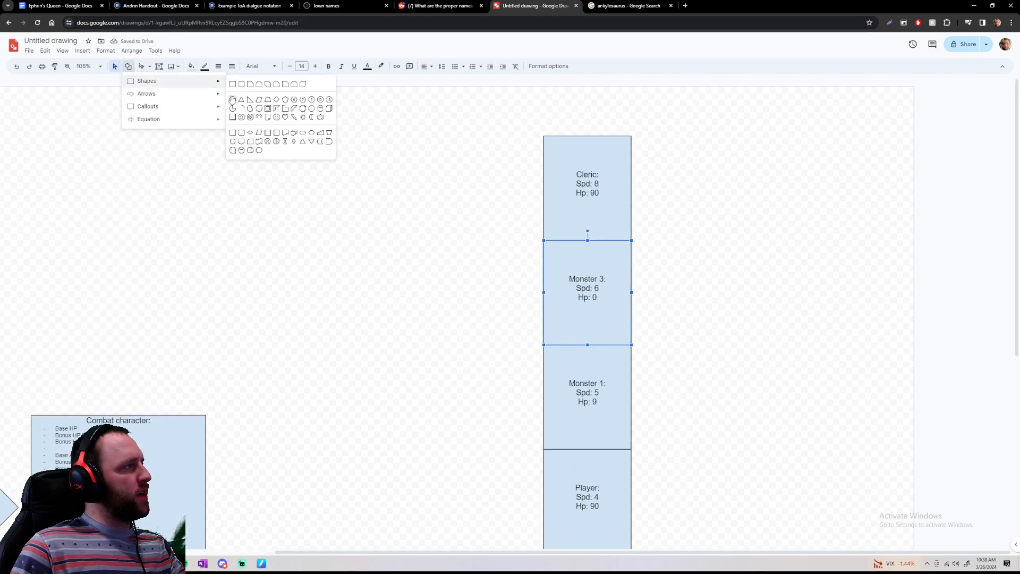
left_click(232, 100)
left_click_drag(740, 137, 854, 270)
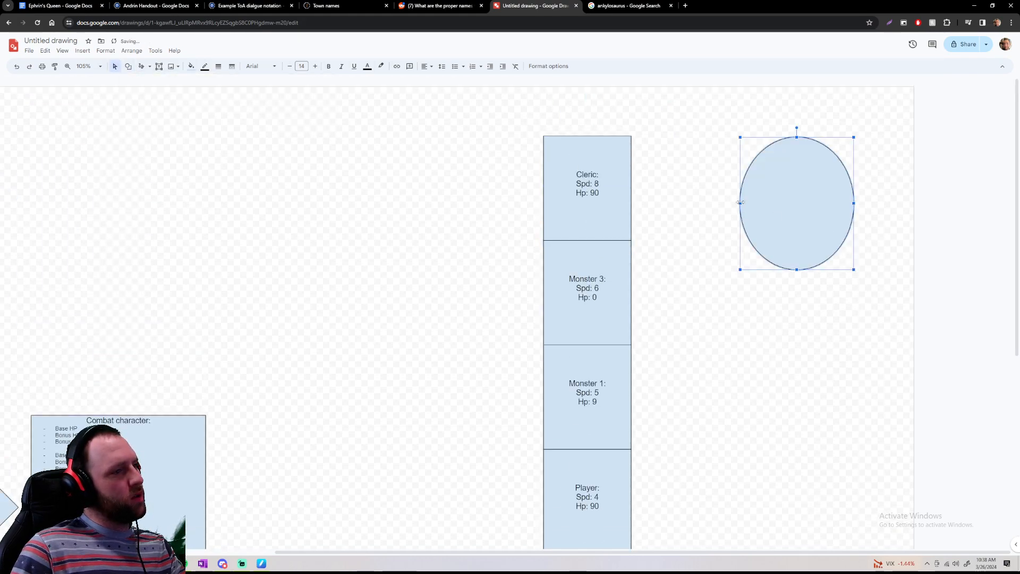
left_click_drag(740, 203, 723, 203)
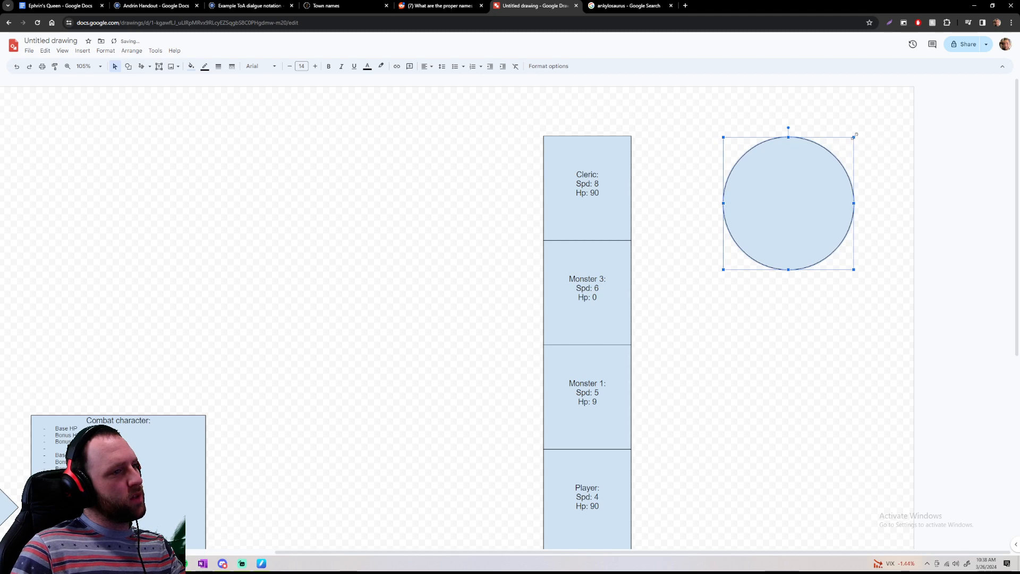
left_click_drag(854, 137, 817, 174)
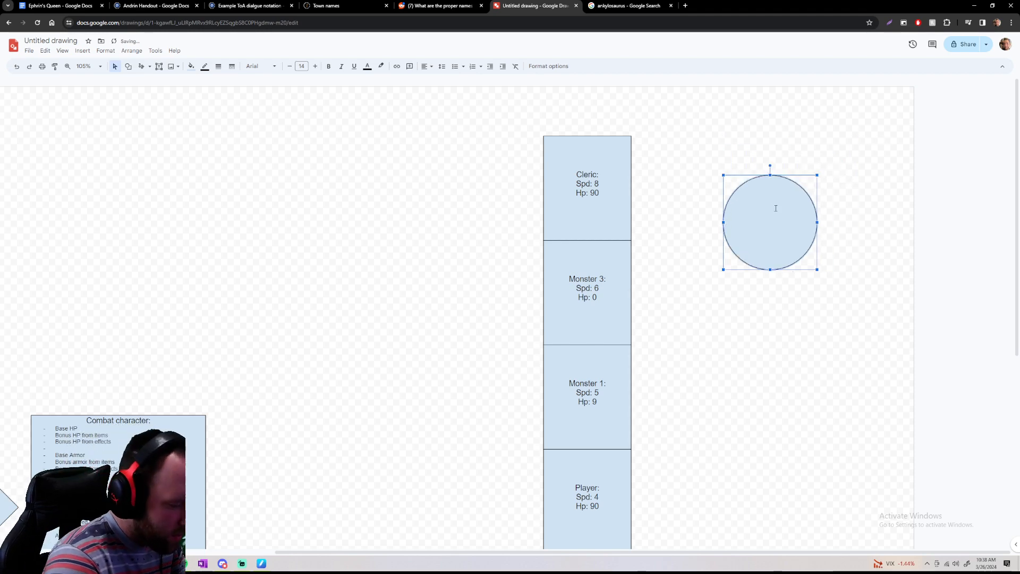
Label the circle "Round 1" and place it, reduced in size, beside the upper right corner of the Cleric's box
type("Round 1")
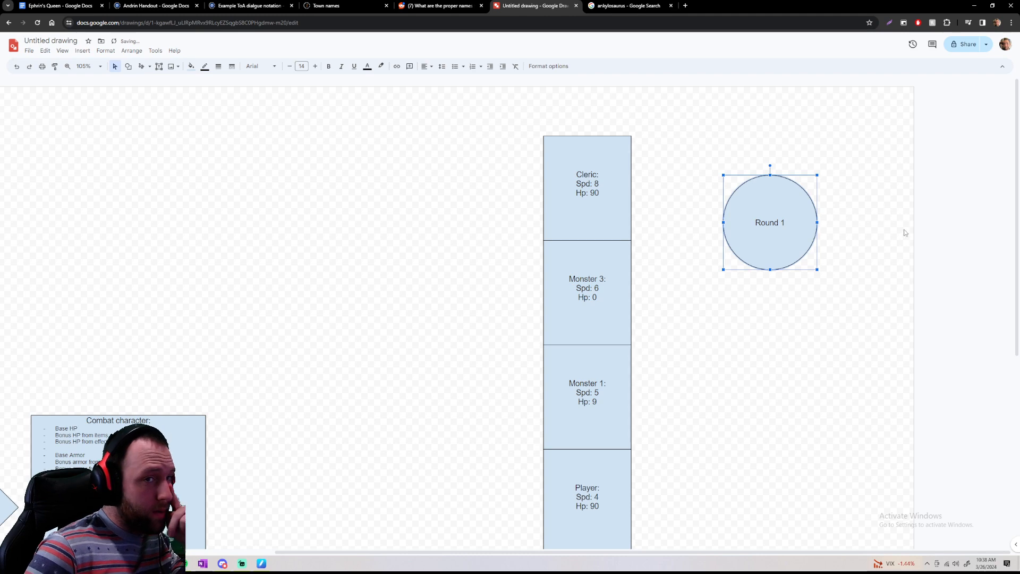
left_click_drag(817, 175, 702, 113)
left_click(781, 158)
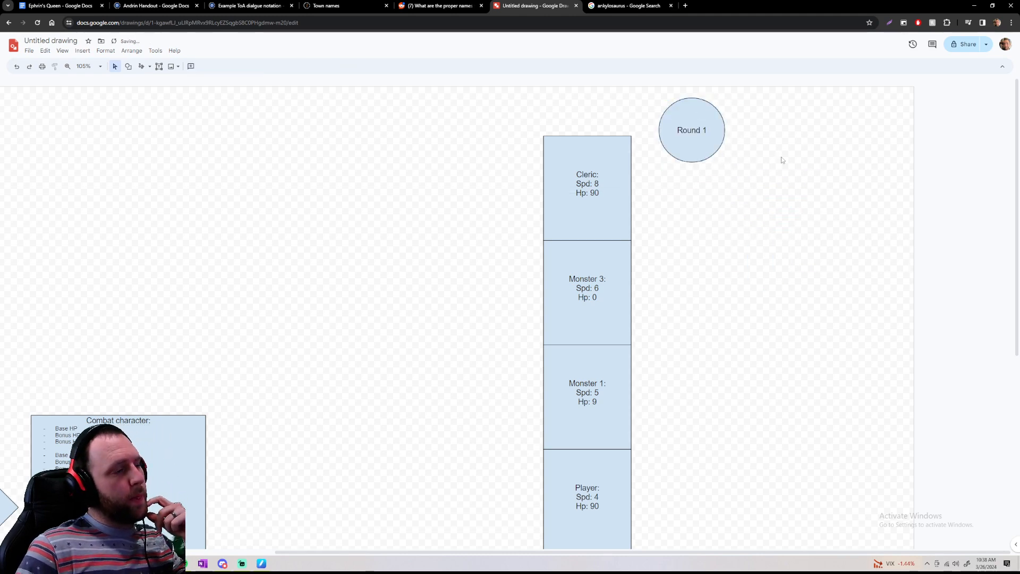
Review the Round 1 turn order, comparing the places of the Cleric and the Player
left_click(581, 154)
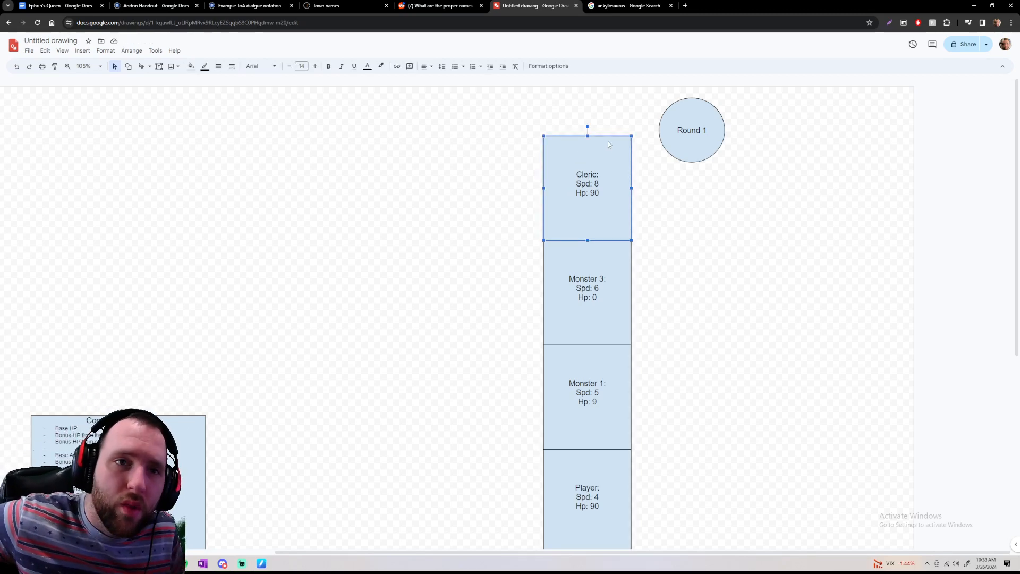
scroll(609, 144, "down", 2)
scroll(610, 153, "up", 2)
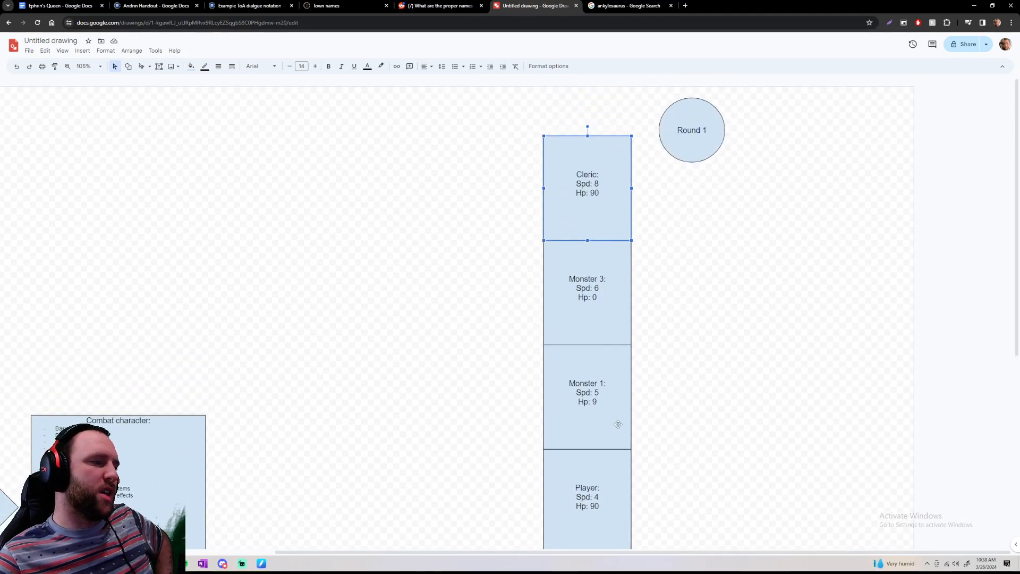
scroll(618, 424, "down", 2)
left_click(608, 425)
scroll(616, 187, "up", 2)
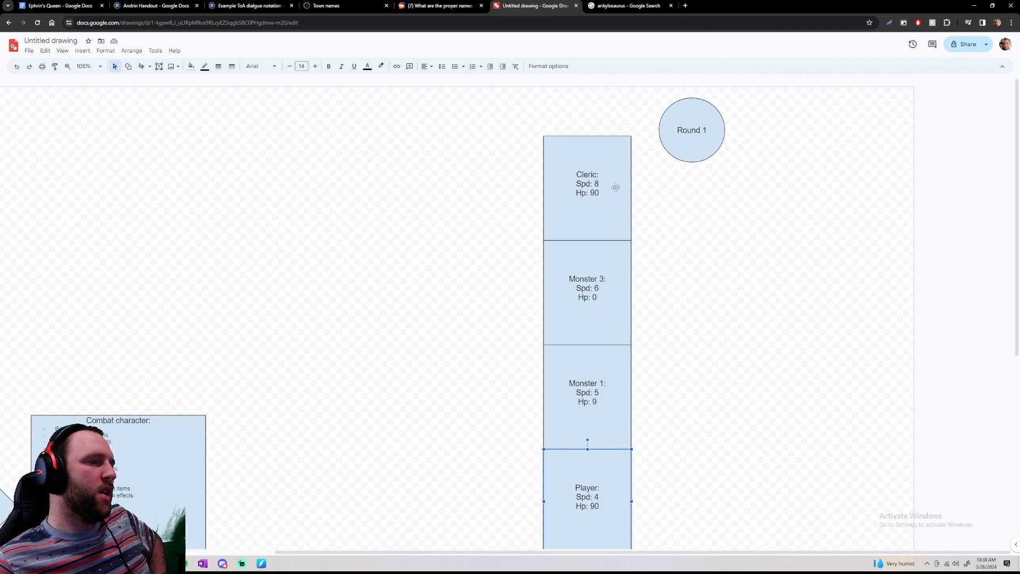
left_click(616, 187)
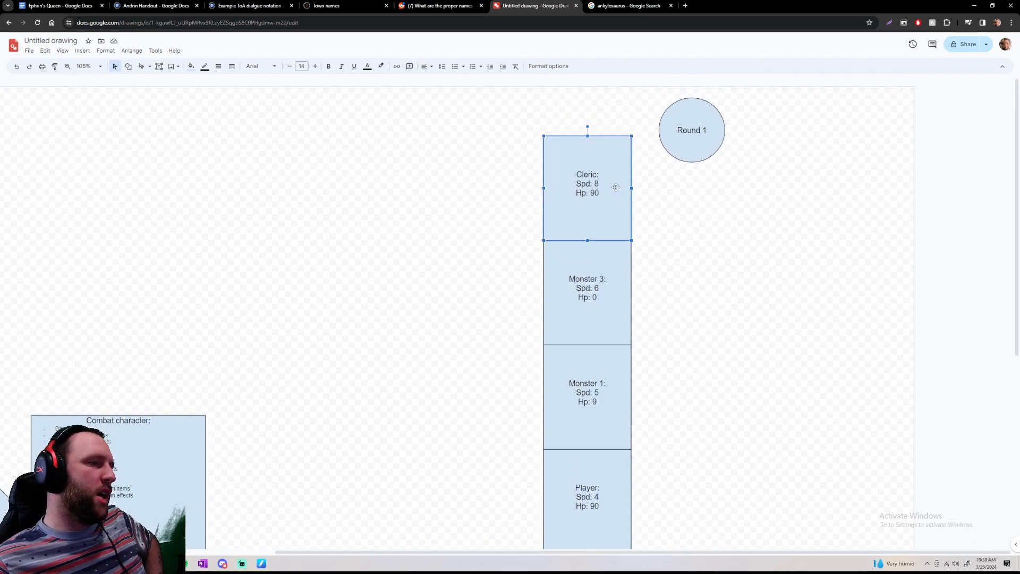
Set the Player's speed to 14 and add the line "(4 after 3 rounds)" beneath it in the Player's box
left_click(581, 480)
scroll(584, 425, "down", 2)
left_click_drag(599, 374, 601, 374)
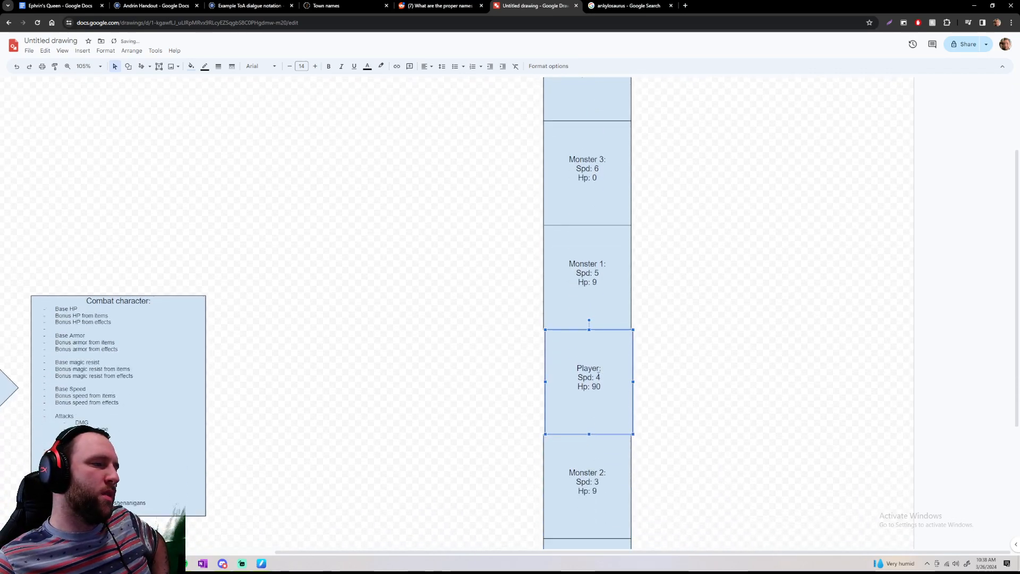
left_click(597, 377)
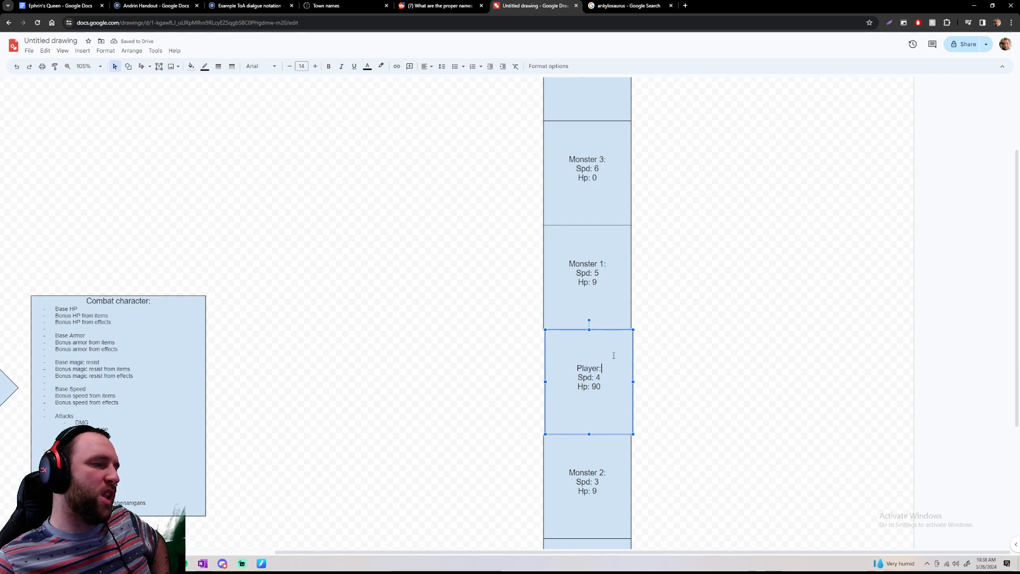
left_click_drag(609, 331, 605, 366)
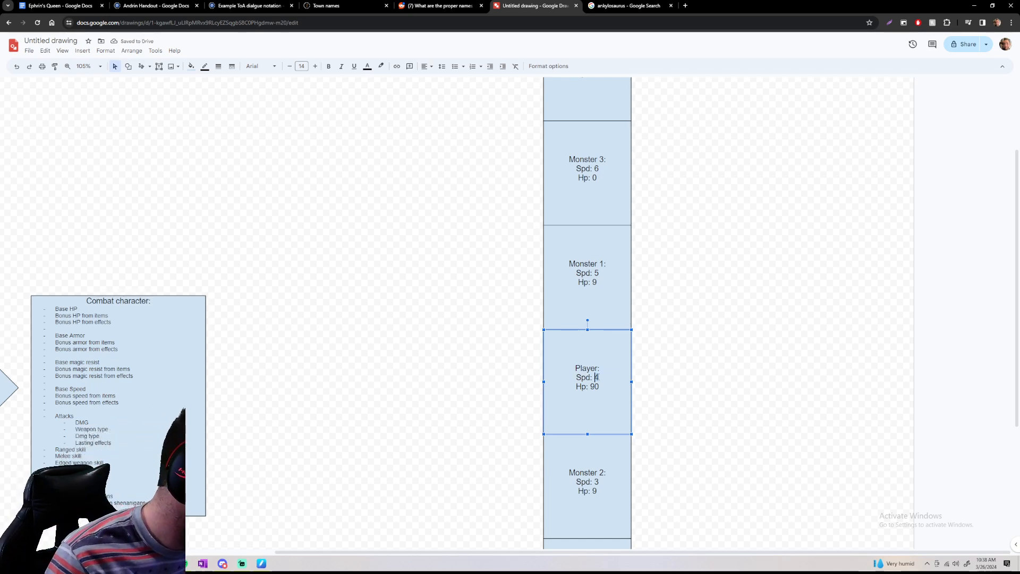
type("14")
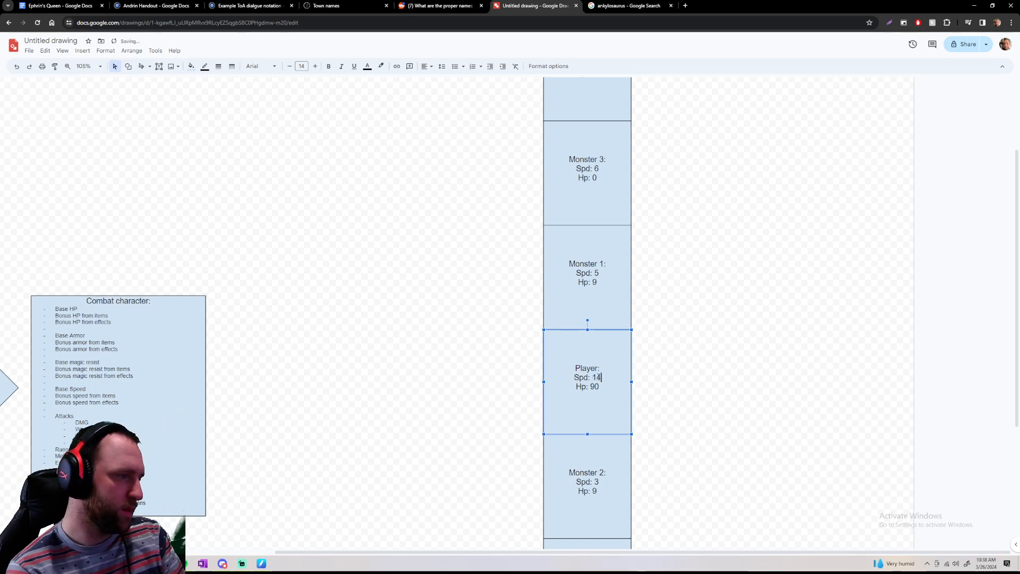
type("(4")
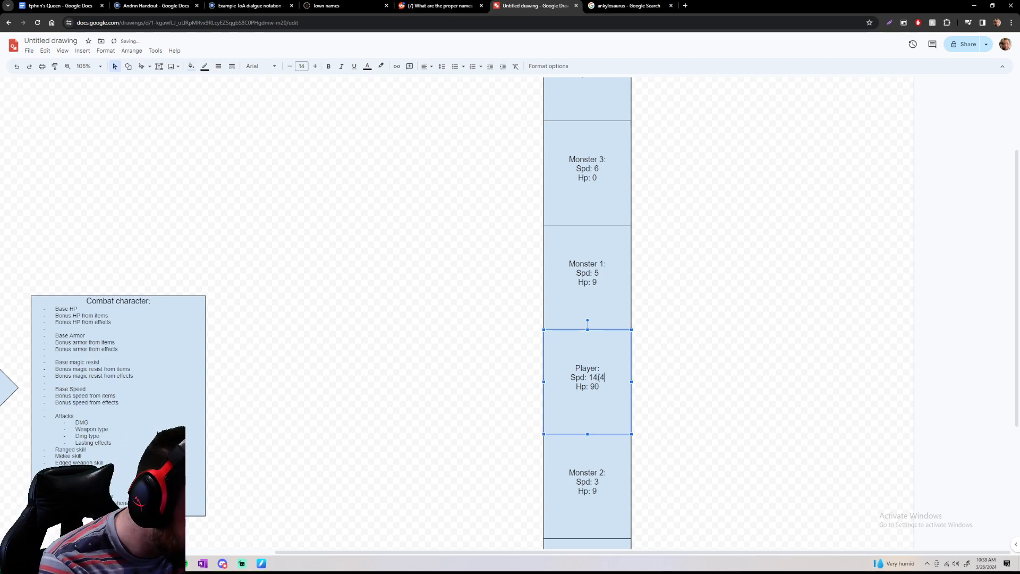
type(" after ")
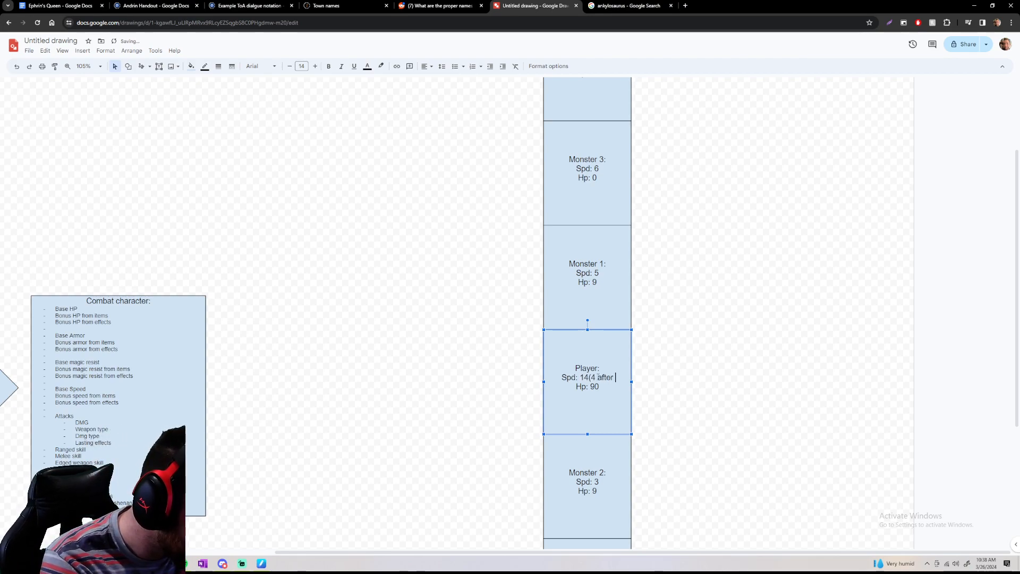
type("3 rounds")
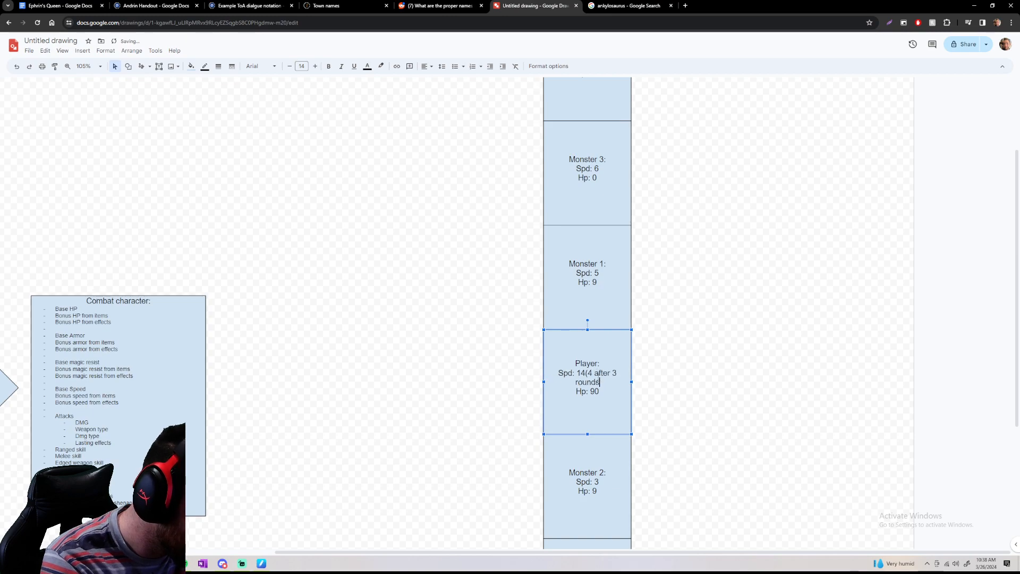
type(")")
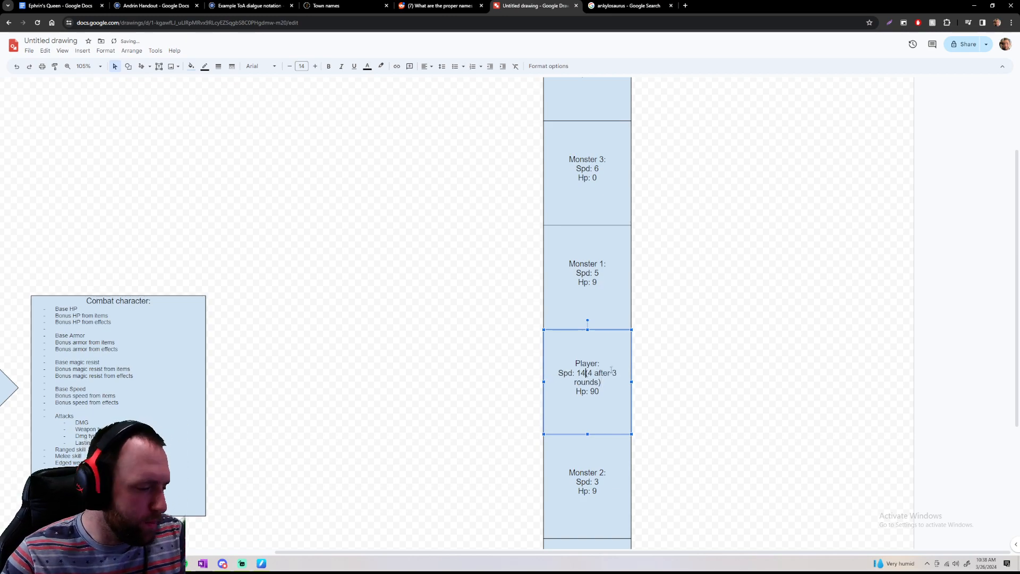
key("Return")
left_click(665, 391)
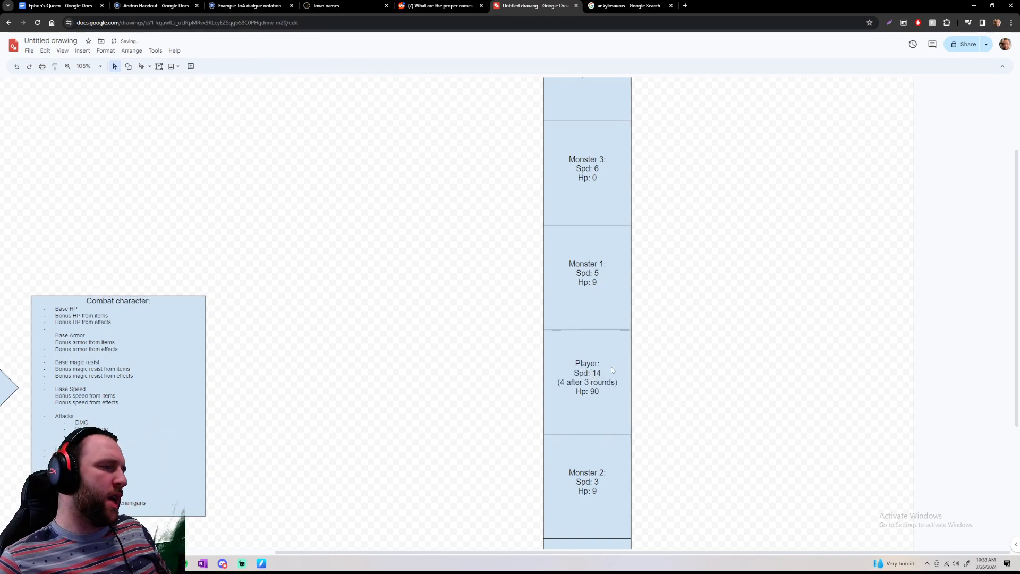
Compare the speed values in the Player's and the Cleric's boxes
double_click(612, 370)
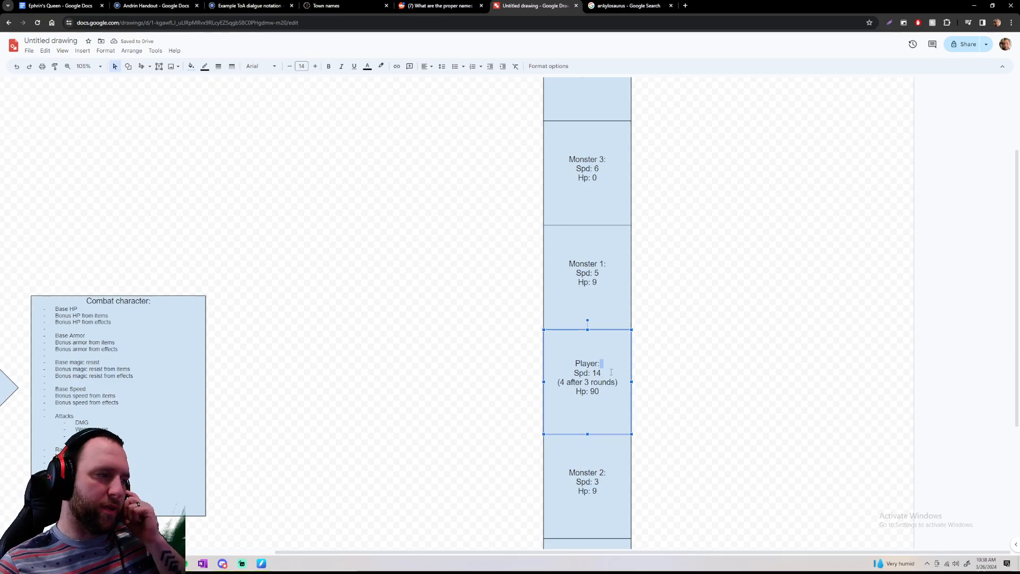
scroll(644, 343, "up", 2)
left_click(604, 235)
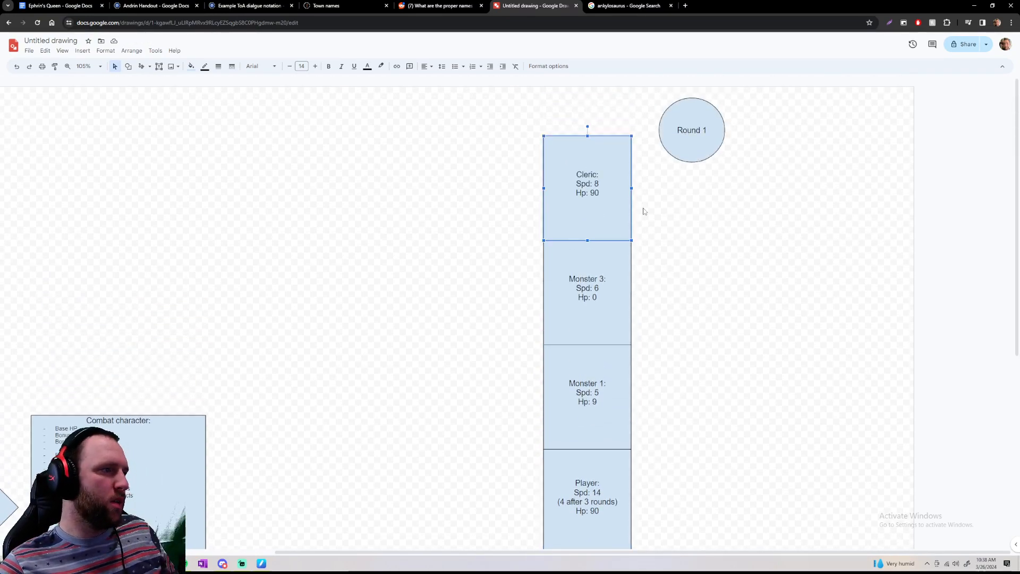
left_click(607, 183)
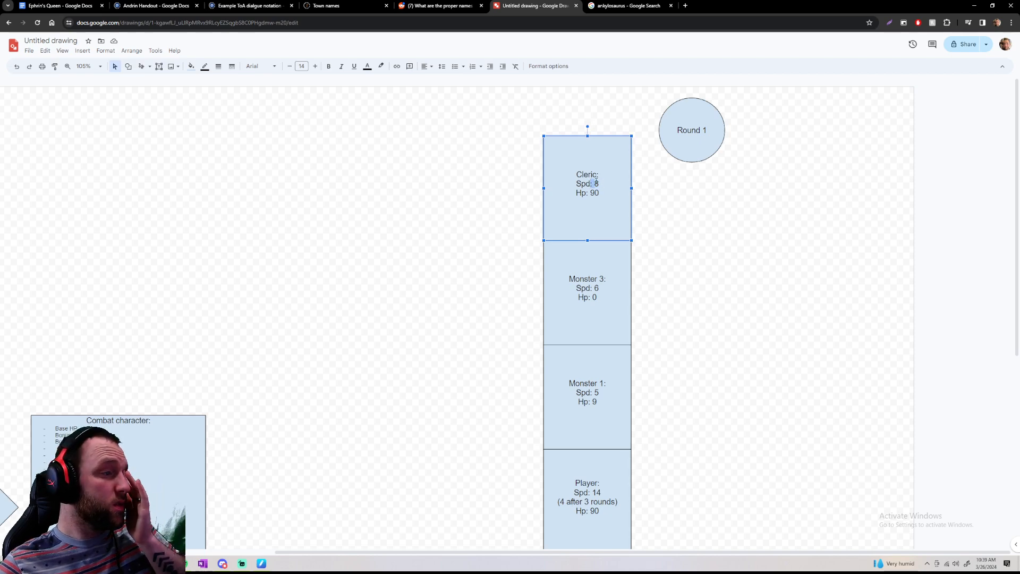
left_click(612, 482)
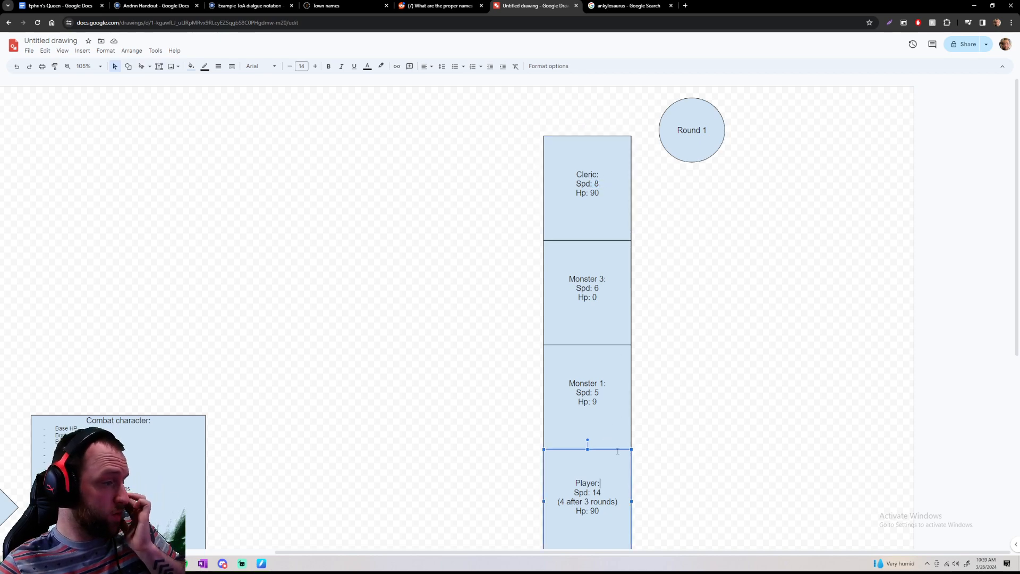
left_click(610, 198)
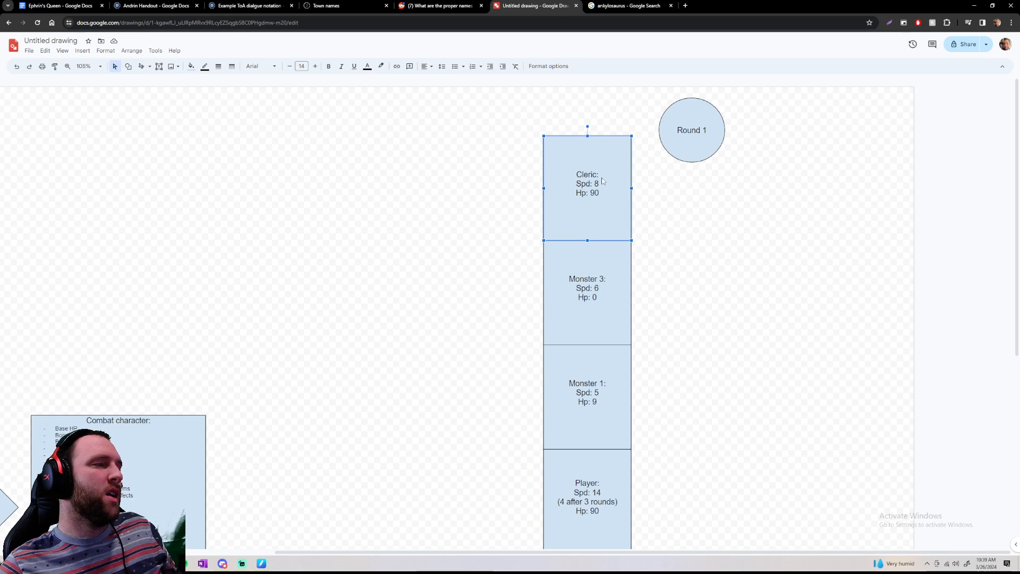
Review the whole turn-order column beside the Round 1 circle, from the Cleric down to the Ranger
scroll(611, 172, "down", 1)
scroll(610, 172, "down", 5)
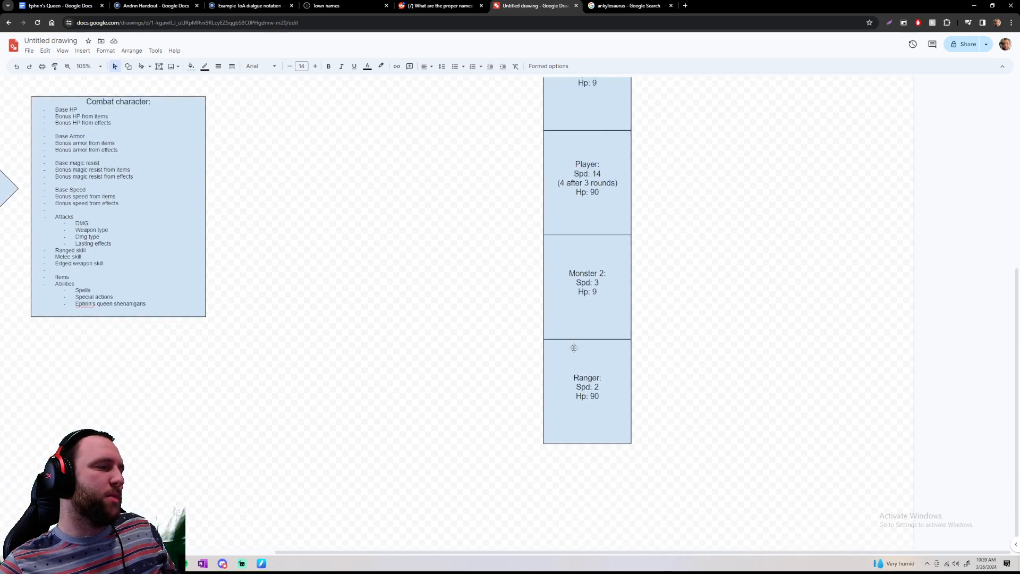
scroll(592, 197, "up", 5)
scroll(589, 448, "down", 5)
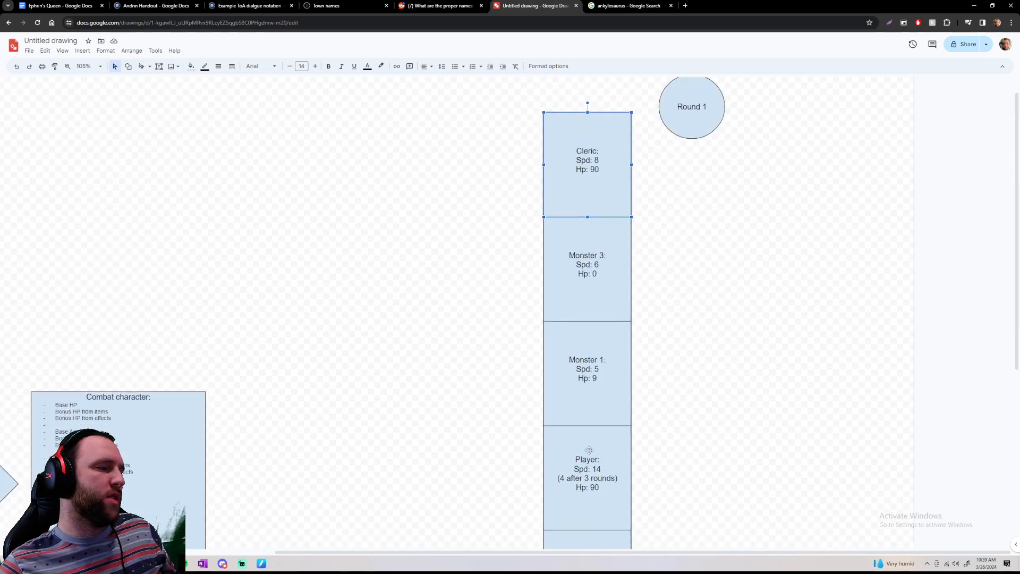
scroll(710, 262, "up", 5)
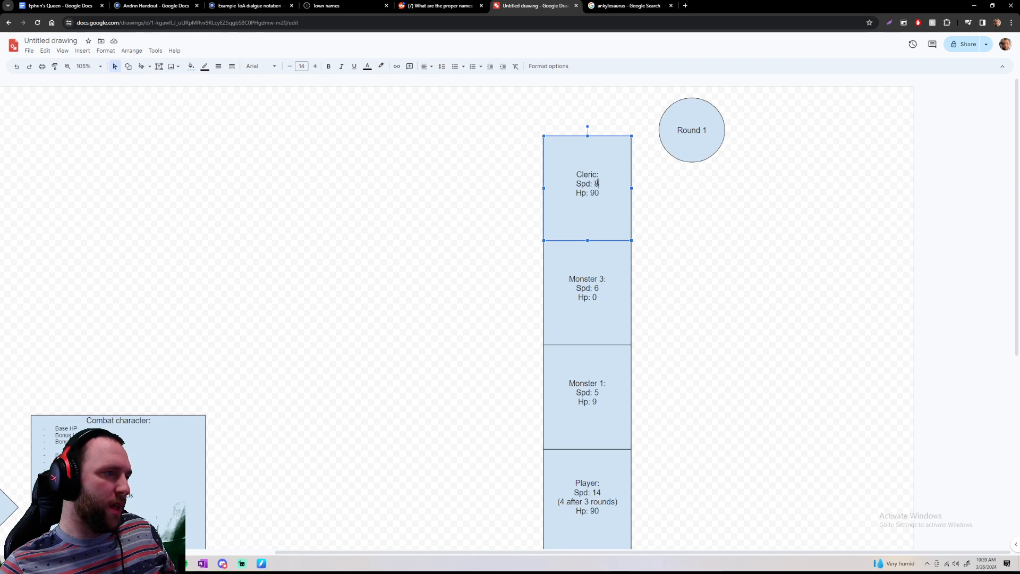
left_click(806, 161)
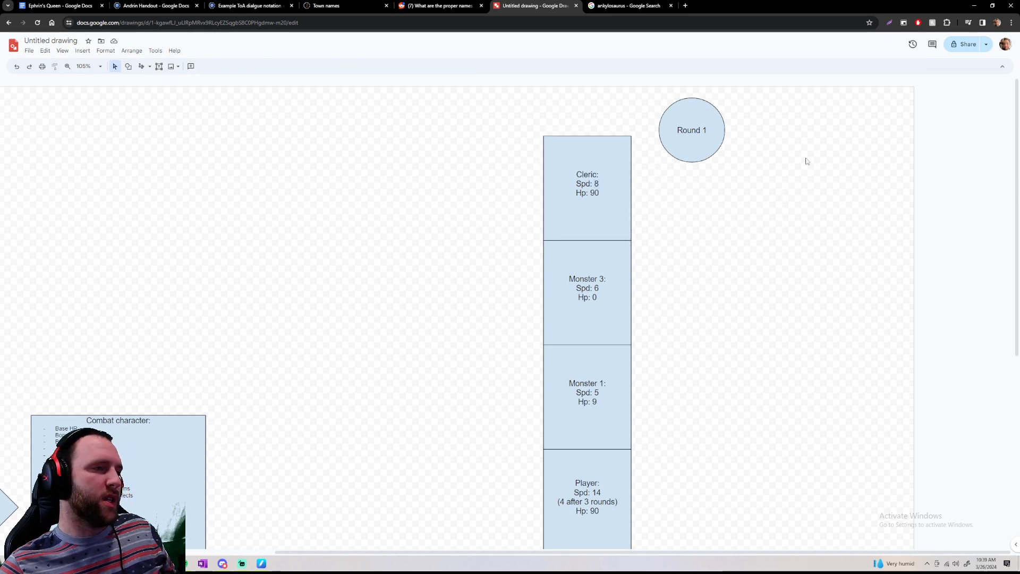
left_click_drag(756, 119, 914, 294)
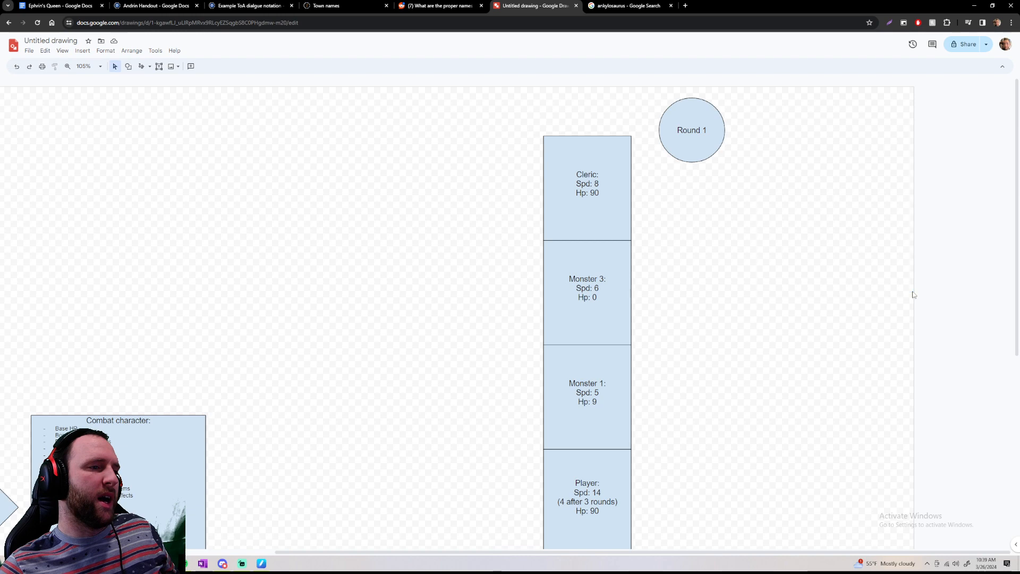
scroll(838, 292, "down", 6)
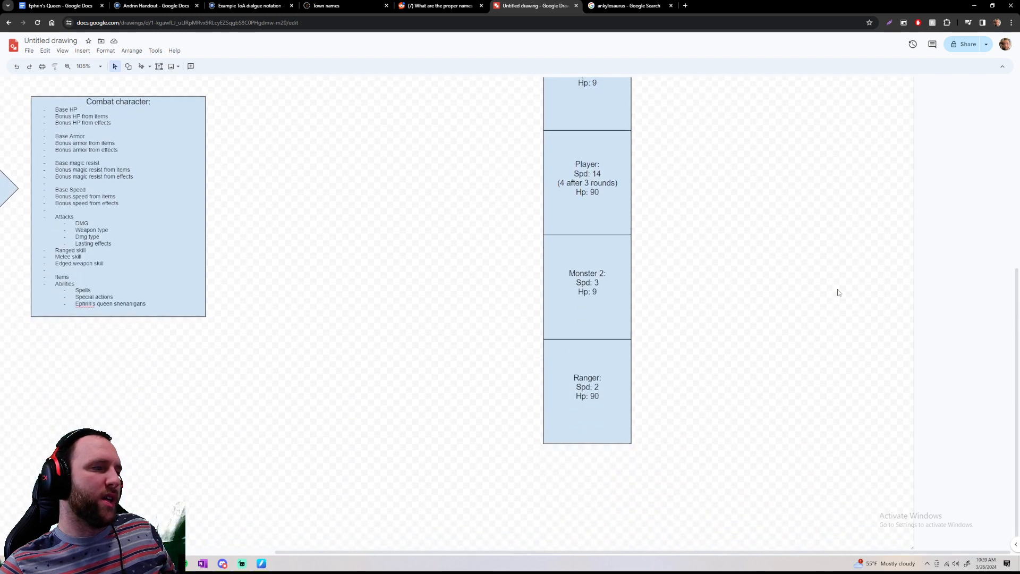
scroll(838, 293, "up", 6)
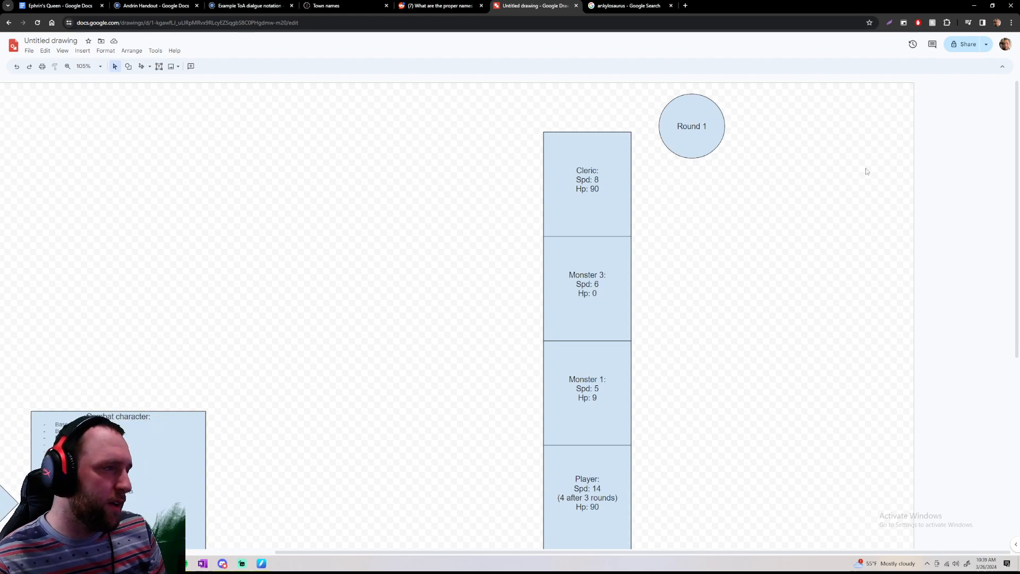
scroll(619, 170, "down", 3)
scroll(593, 364, "up", 3)
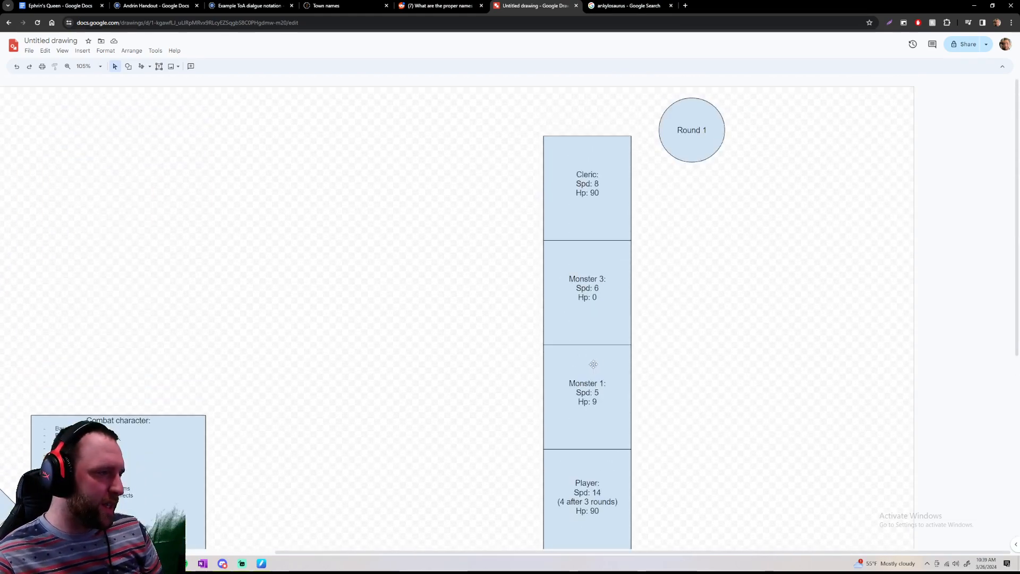
Go through the fighters' boxes one after another in Round 1 turn order, starting with the Cleric and ending with the Ranger
left_click(614, 159)
left_click(619, 277)
scroll(608, 324, "down", 2)
left_click(608, 322)
scroll(607, 324, "down", 3)
left_click(601, 246)
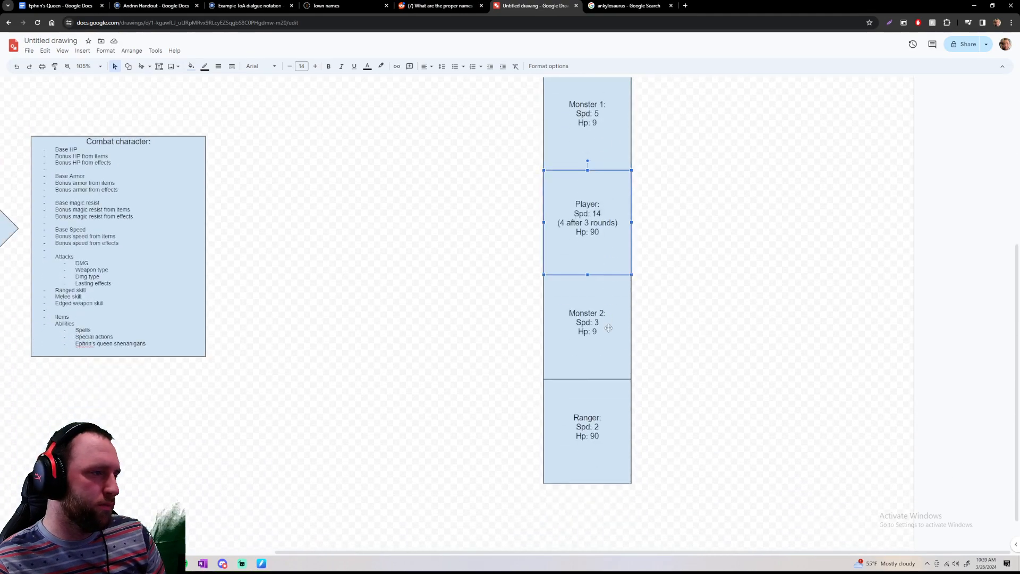
left_click(610, 407)
scroll(653, 351, "up", 4)
left_click(664, 343)
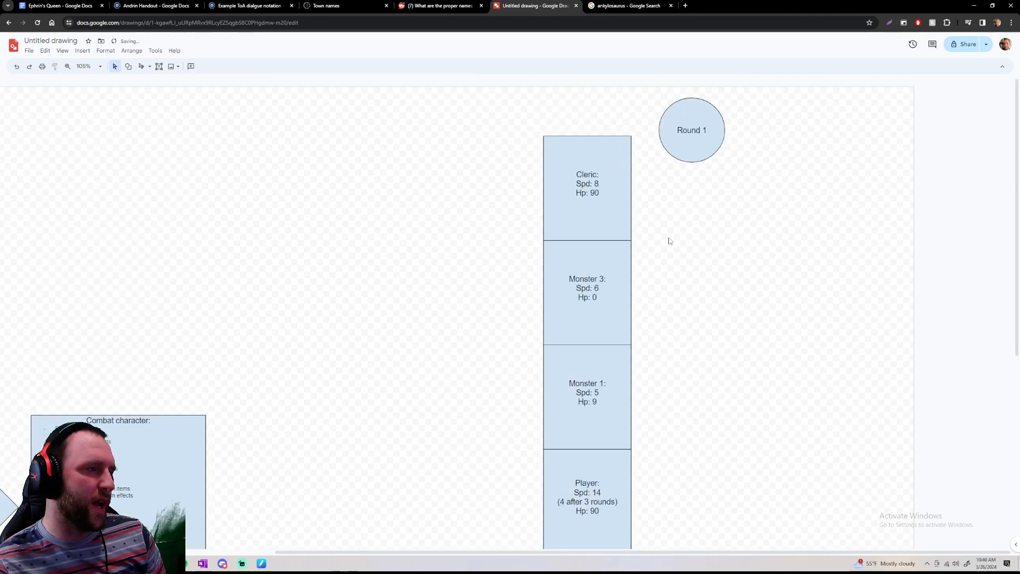
scroll(670, 240, "down", 5)
scroll(670, 241, "up", 5)
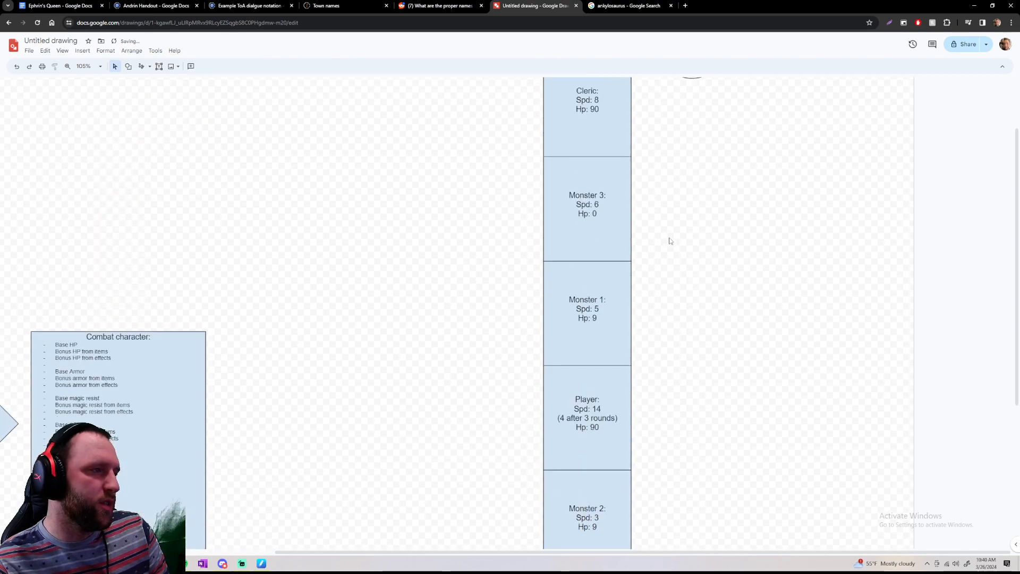
left_click(629, 142)
left_click_drag(673, 177, 992, 545)
scroll(808, 304, "down", 5)
scroll(810, 305, "up", 5)
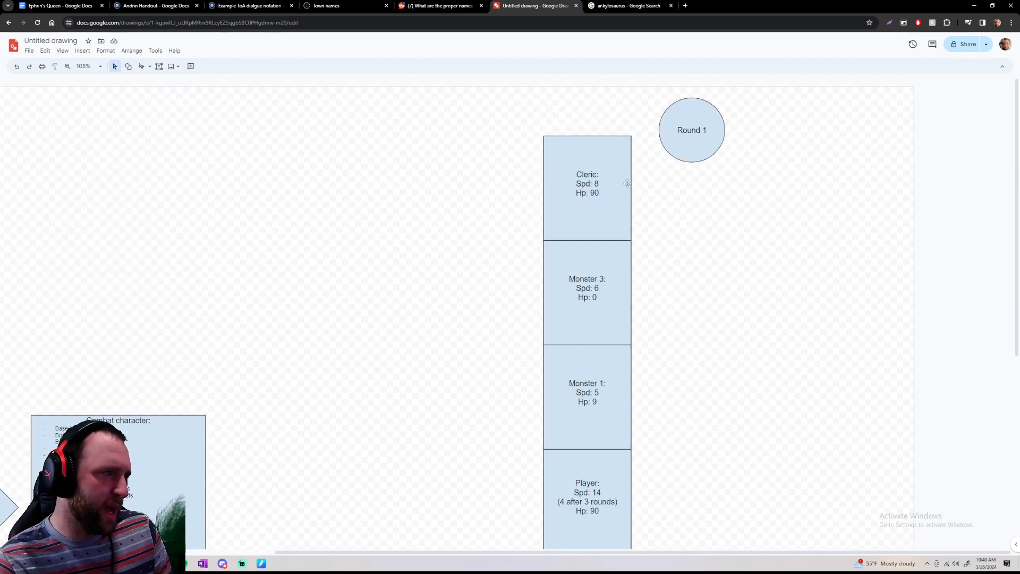
left_click(594, 181)
left_click(700, 207)
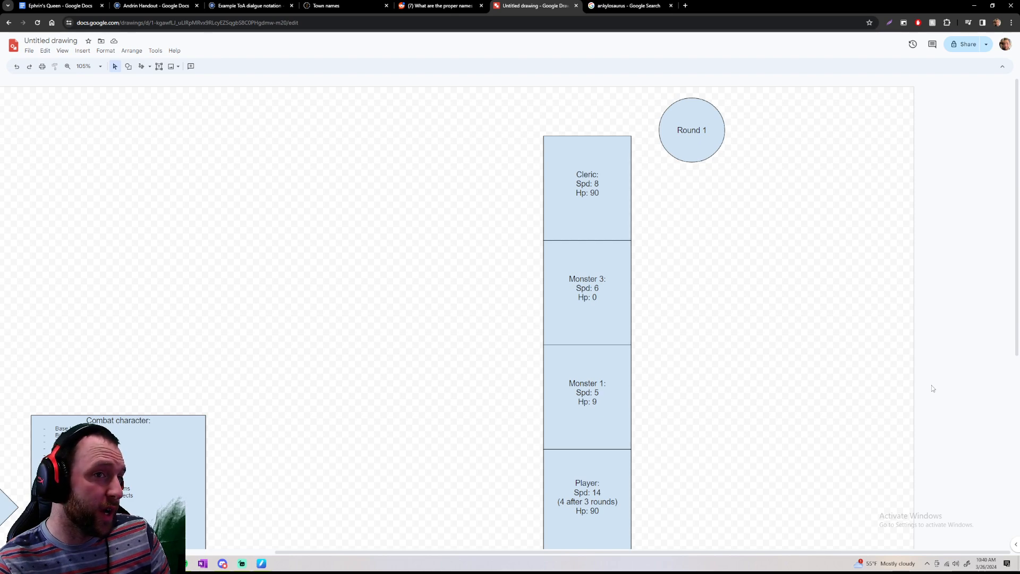
left_click(614, 171)
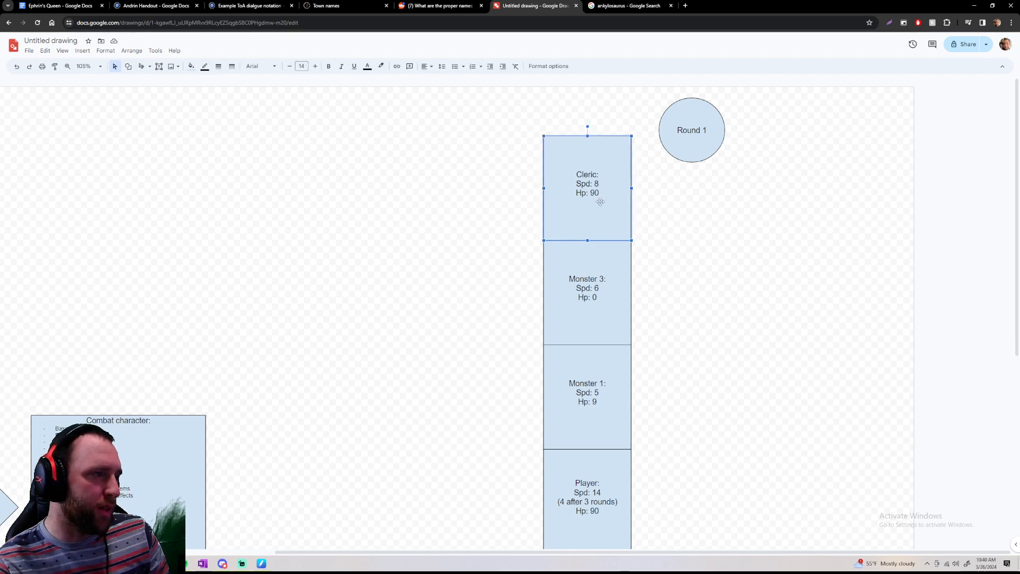
right_click(606, 202)
left_click(611, 212)
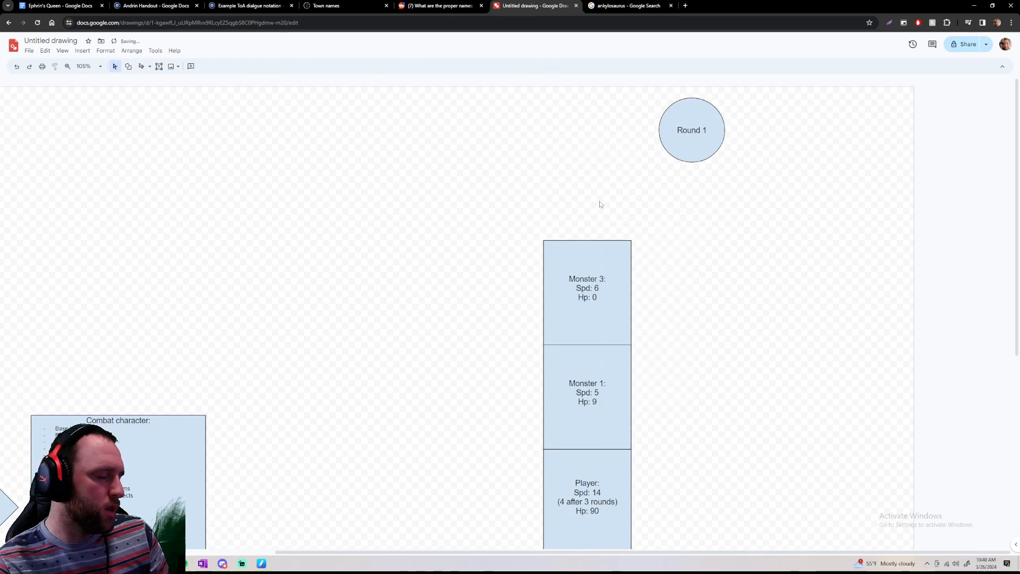
key("ctrl+z")
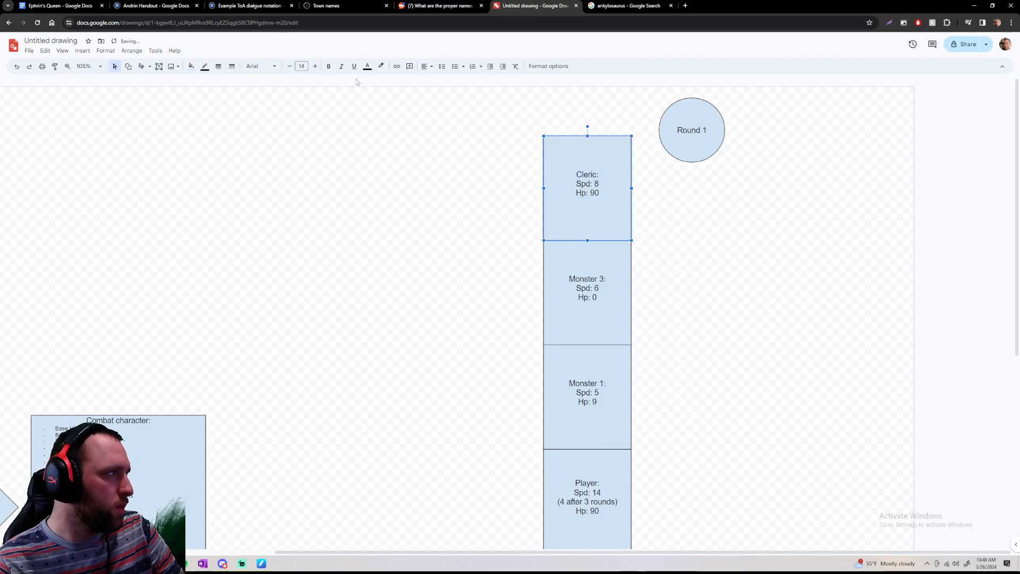
Fill the Cleric's box with light green to mark it apart from the other fighters
left_click(191, 66)
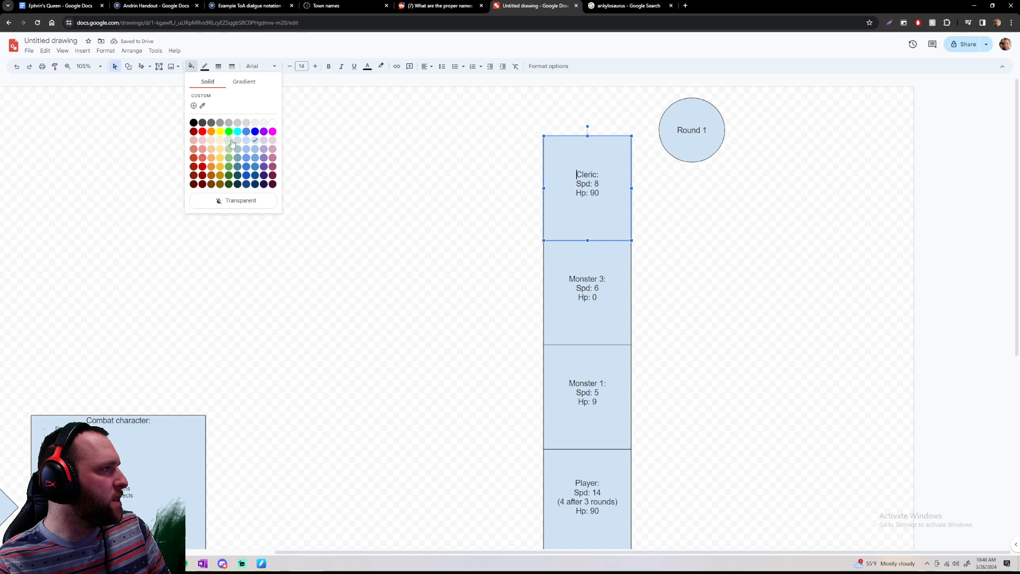
left_click(229, 143)
left_click(432, 239)
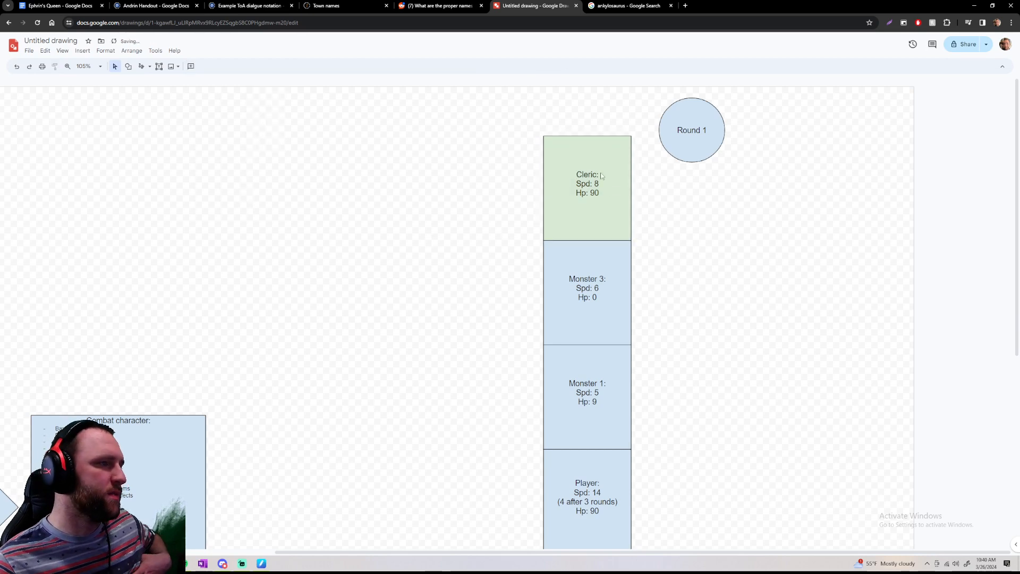
Review the rest of the turn order below the green Cleric box, checking the Player's place in it
scroll(600, 172, "down", 1)
scroll(610, 257, "down", 3)
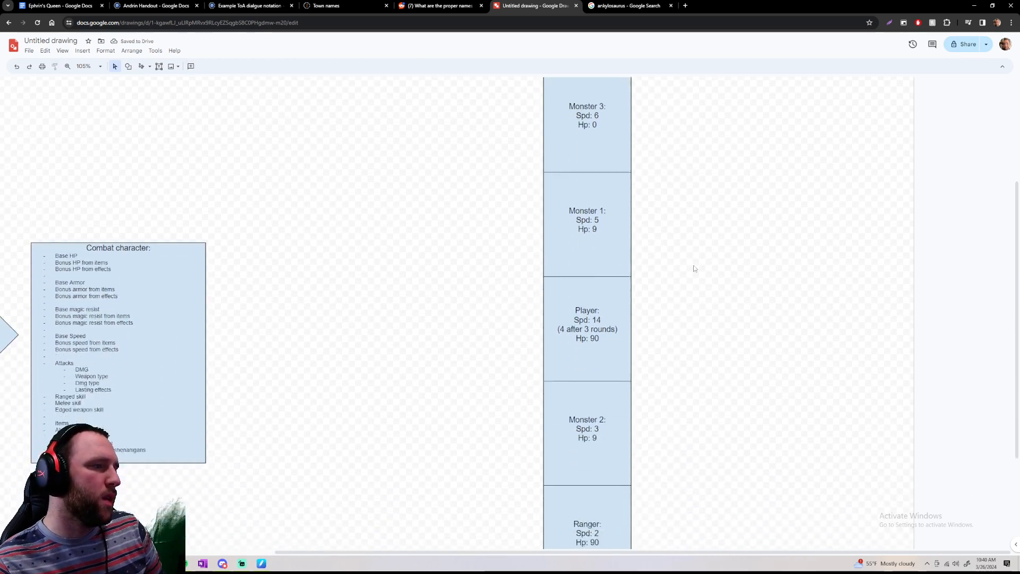
scroll(692, 269, "up", 4)
scroll(753, 339, "down", 4)
scroll(779, 344, "up", 4)
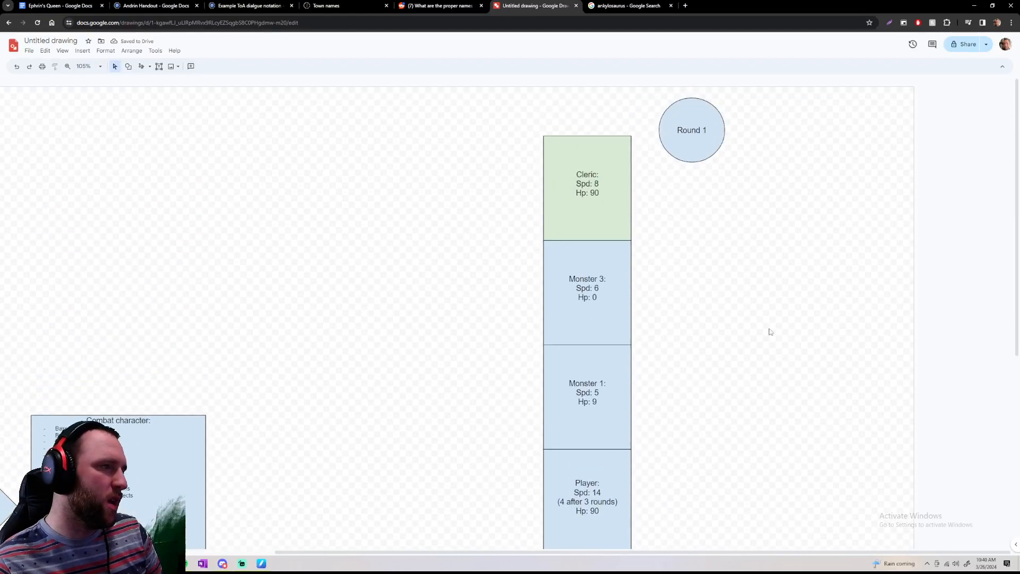
left_click(628, 201)
scroll(610, 319, "down", 3)
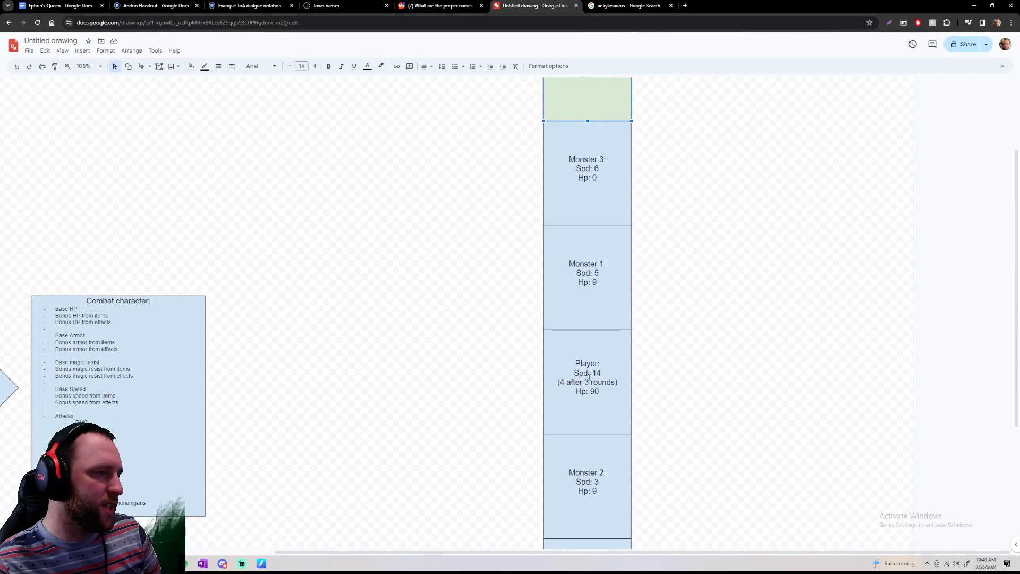
Fill the Player's box in the turn-order column with light yellow to mark it apart
left_click(590, 373)
scroll(603, 372, "up", 3)
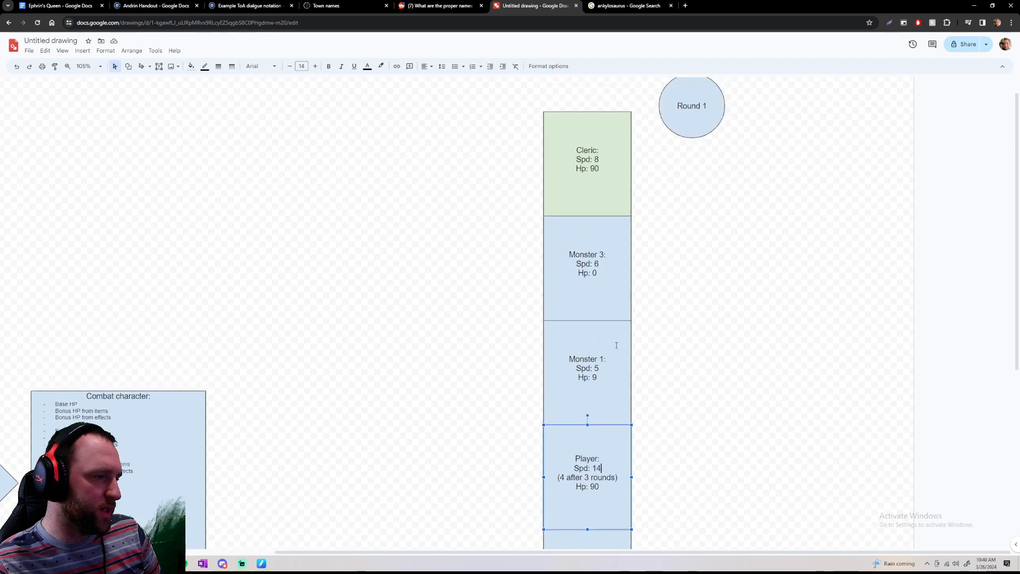
scroll(696, 305, "down", 3)
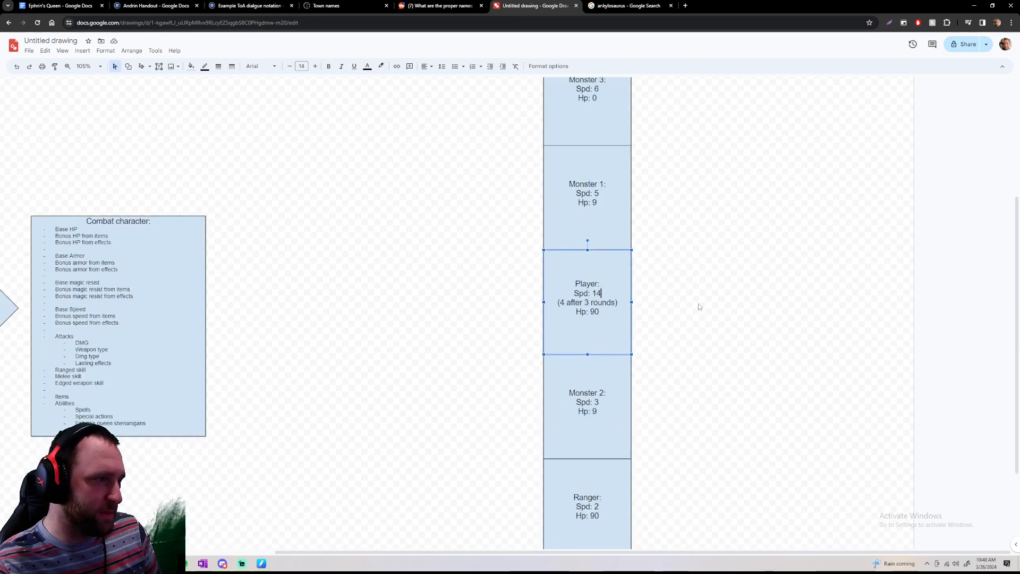
left_click(658, 265)
left_click(627, 266)
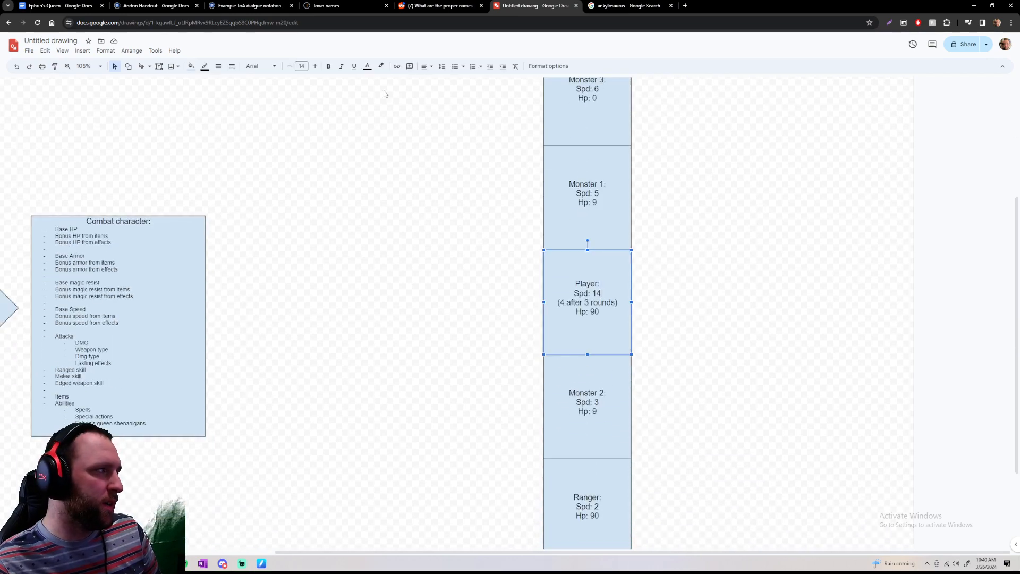
left_click(190, 66)
left_click(223, 158)
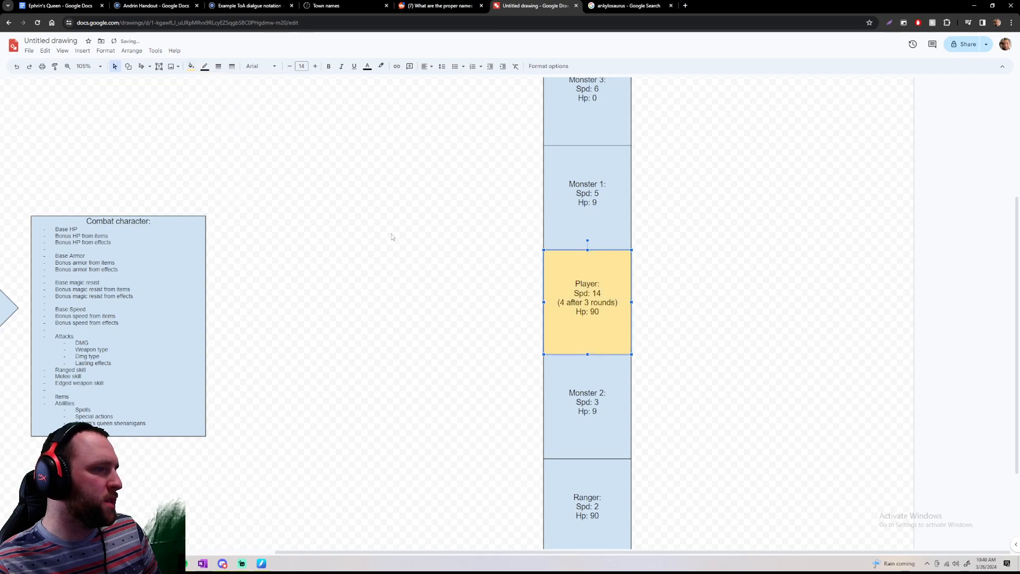
Try a paler yellow fill on the Player's box and switch it to light orange
left_click(191, 66)
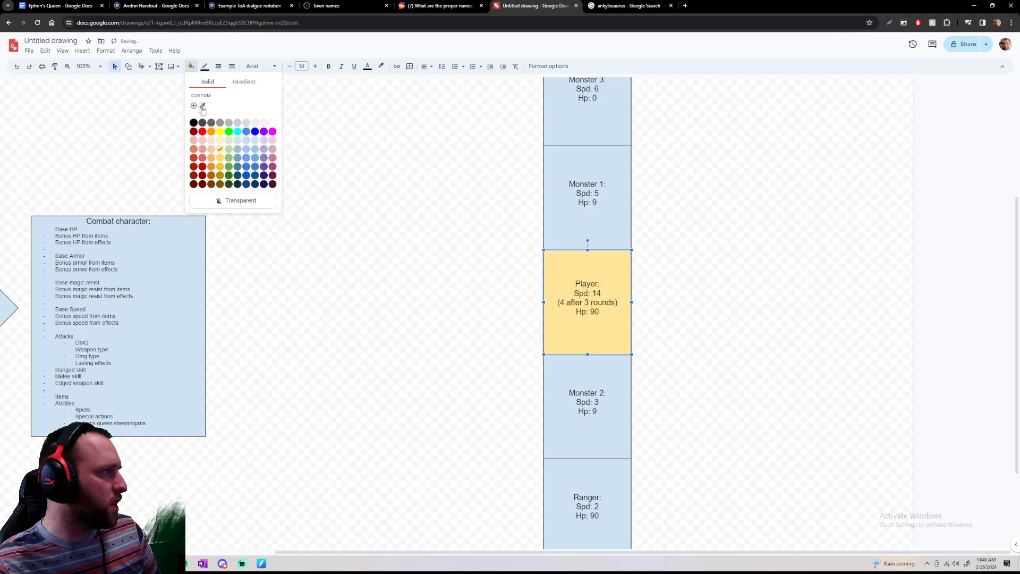
left_click(221, 142)
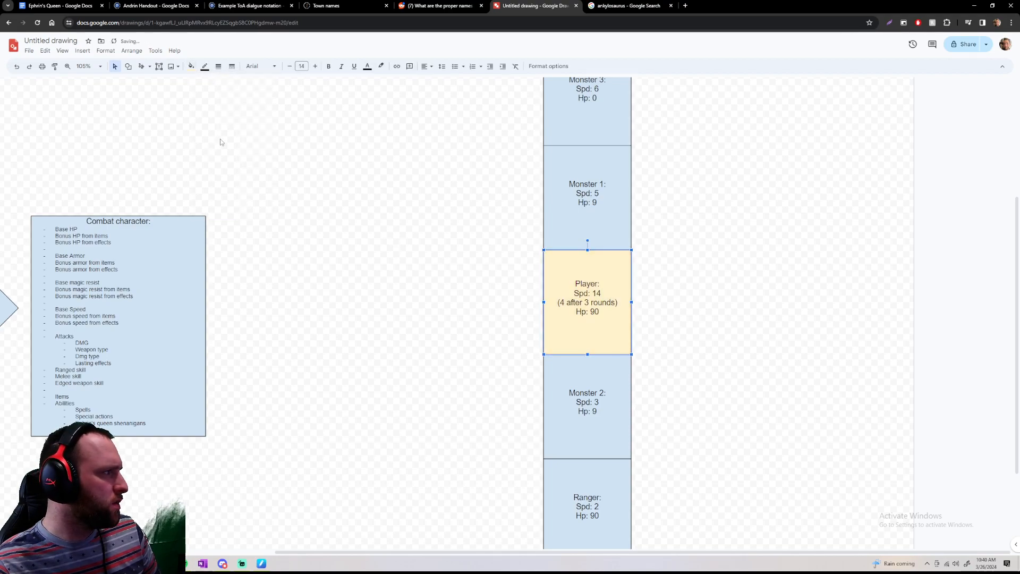
left_click(190, 66)
left_click(212, 143)
scroll(398, 176, "up", 3)
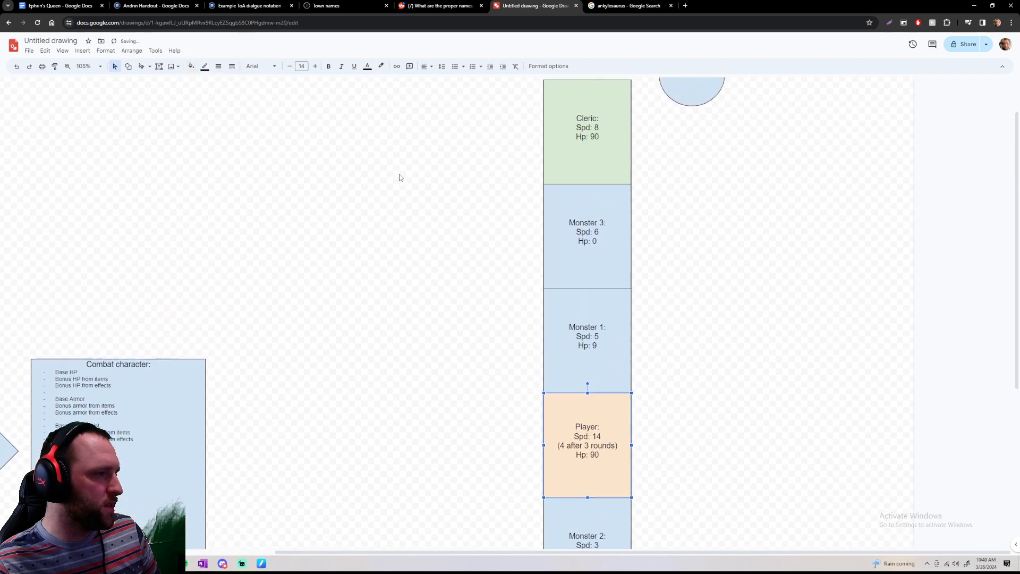
Fill the Player's box with the same light green as the Cleric's box
left_click(558, 165)
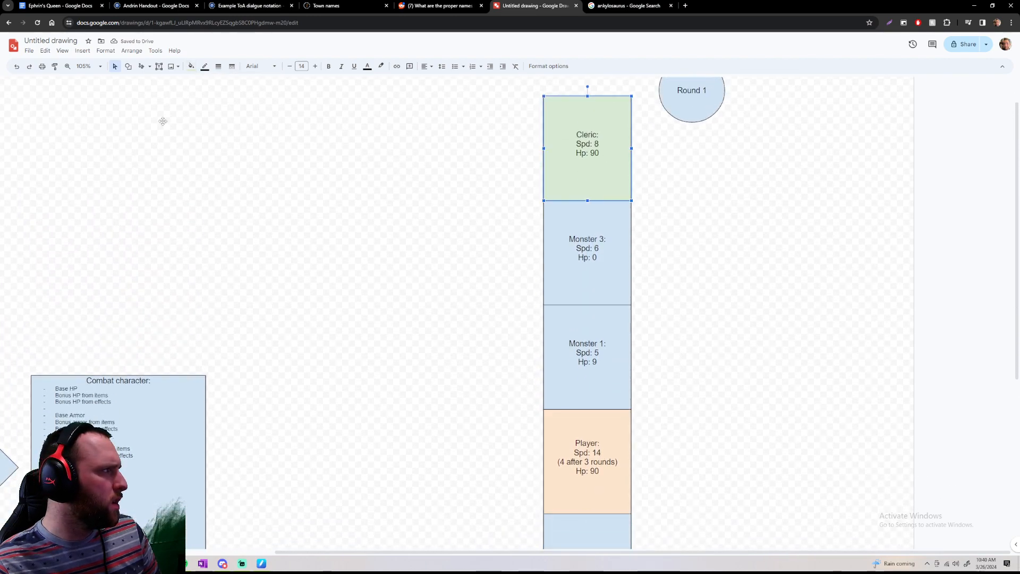
left_click(191, 67)
left_click(193, 68)
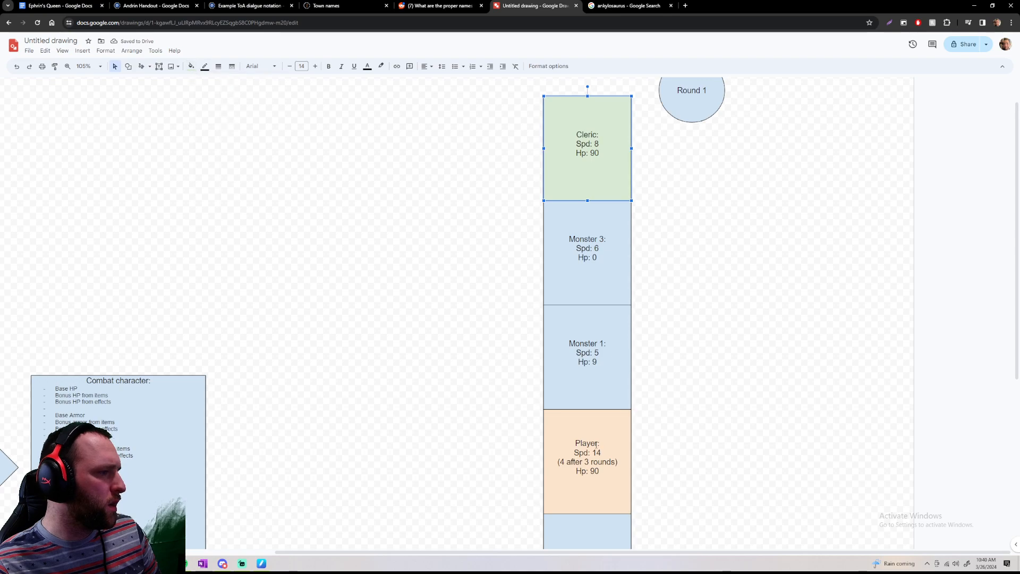
left_click(596, 443)
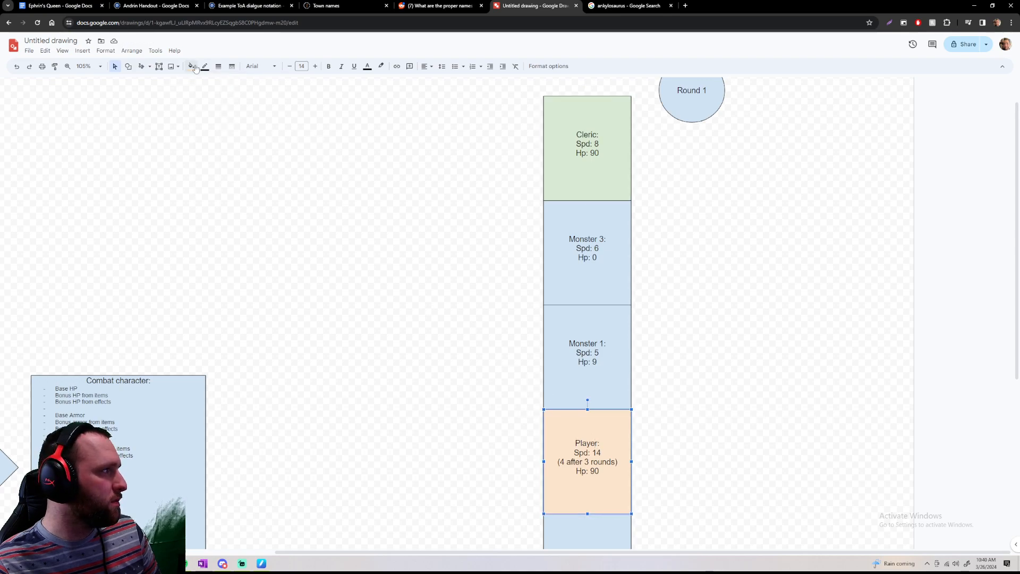
left_click(193, 67)
left_click(229, 140)
left_click(355, 250)
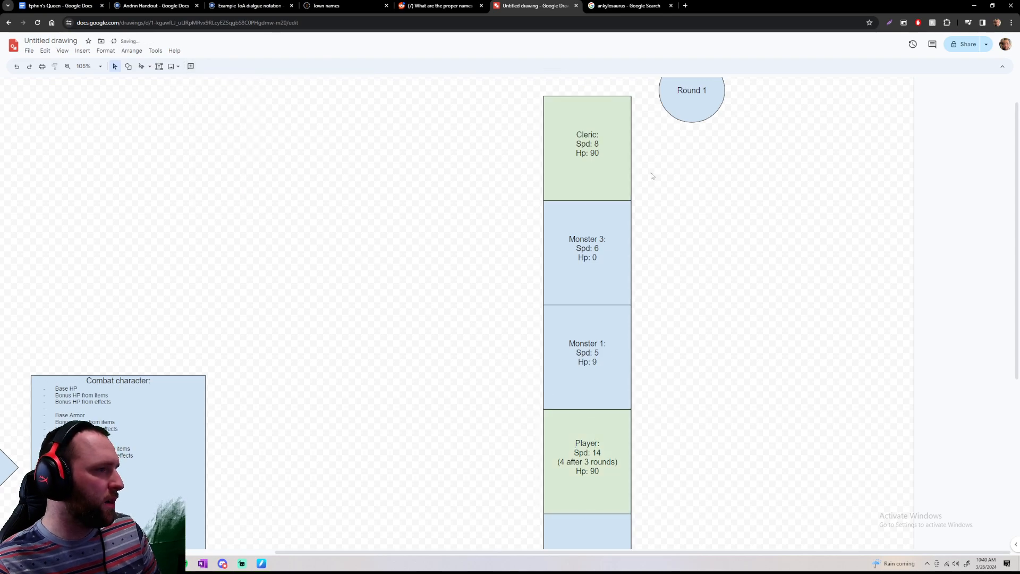
Set Monster 3's Hp to 10 in its turn-order box
scroll(647, 244, "down", 2)
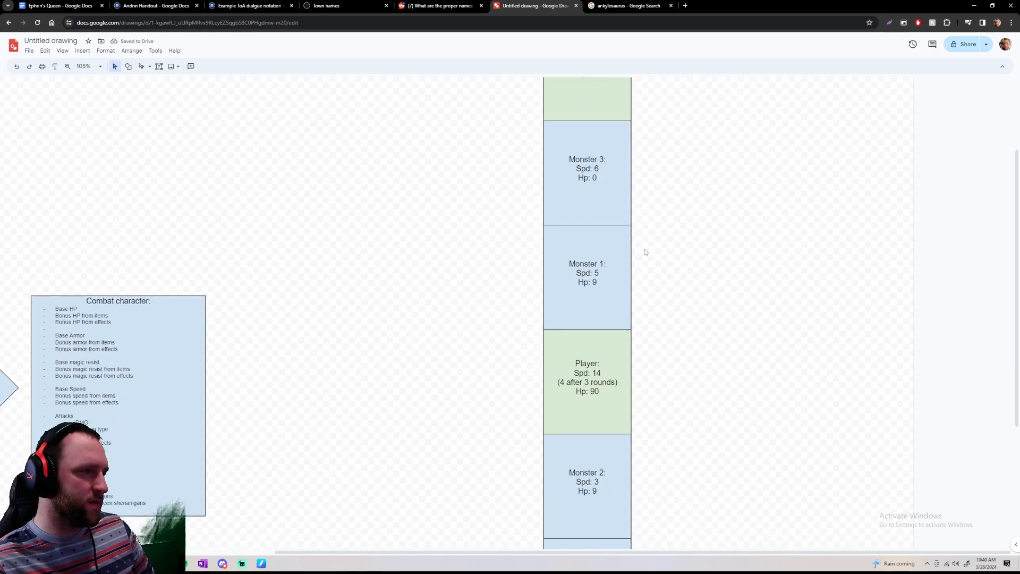
scroll(640, 230, "up", 1)
left_click(603, 219)
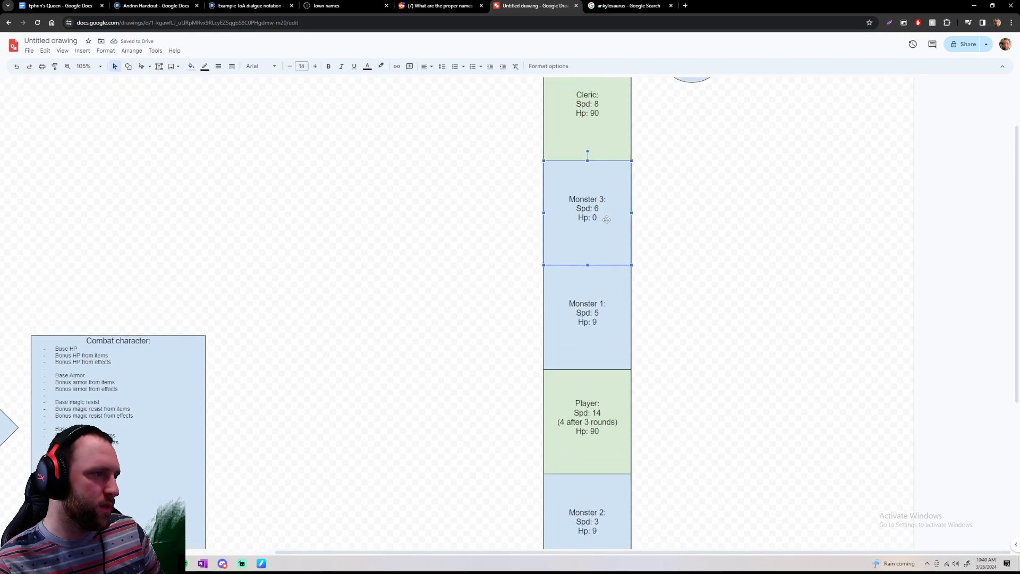
left_click(601, 222)
left_click_drag(601, 222, 592, 218)
type("10")
left_click(641, 241)
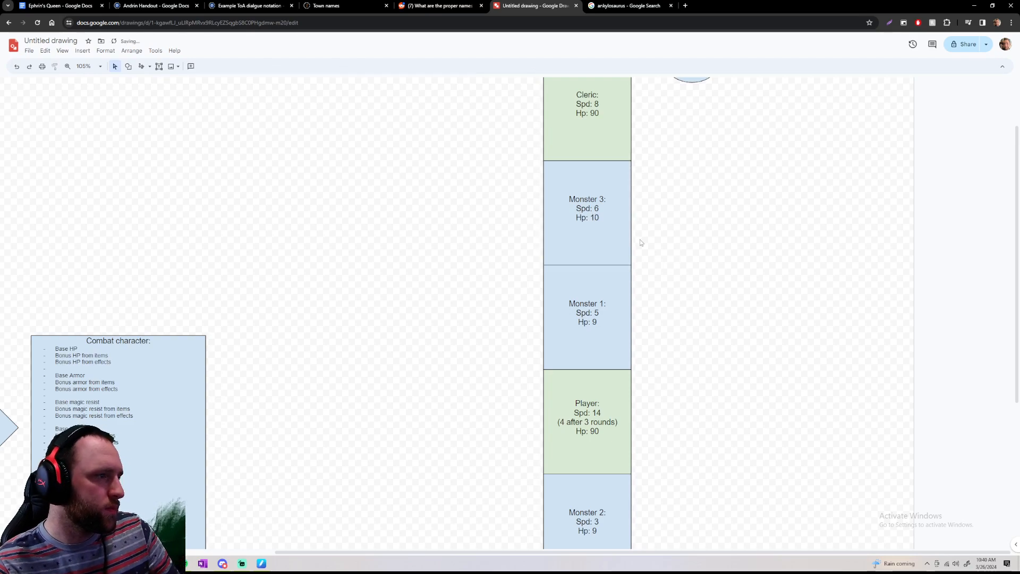
Fill Monster 3's box with a pale grayish cyan
left_click(616, 209)
left_click(189, 69)
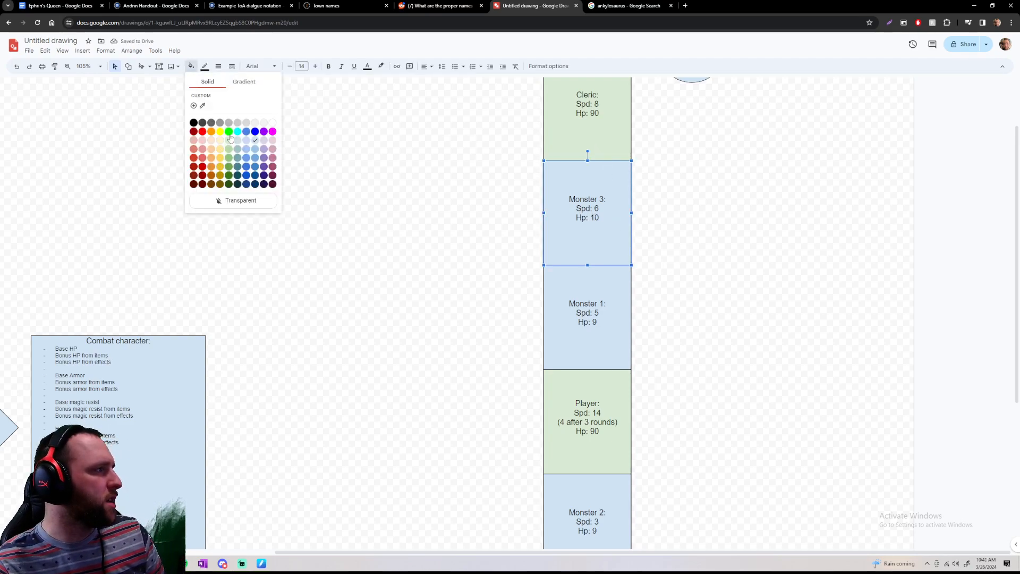
left_click(241, 150)
left_click(423, 205)
scroll(586, 263, "down", 2)
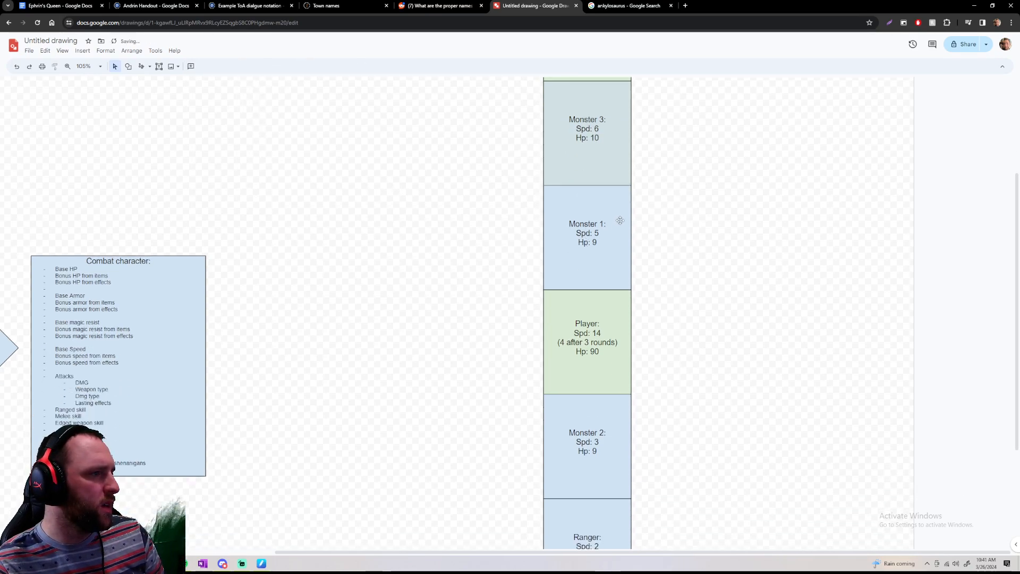
Fill Monster 1's box with light green
left_click(620, 220)
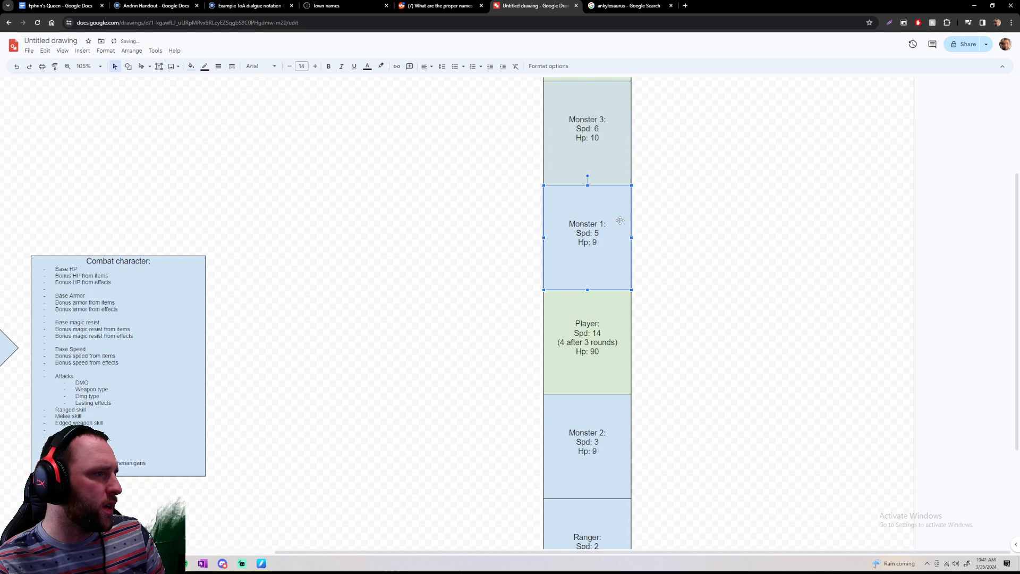
left_click(191, 67)
left_click(229, 140)
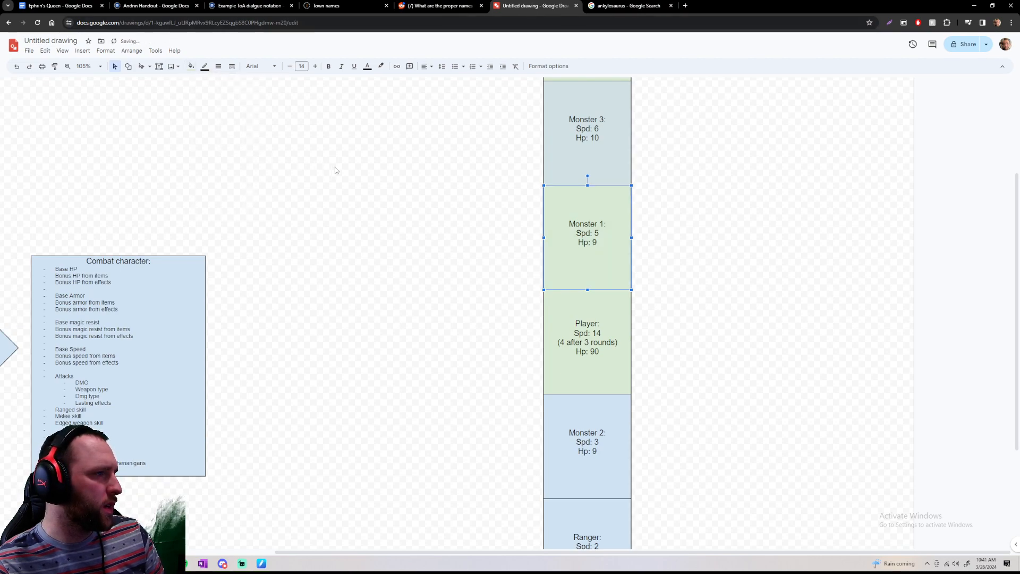
left_click(337, 166)
Review the colored boxes of the turn-order column below the Round 1 circle
scroll(596, 212, "down", 1)
scroll(727, 228, "down", 3)
scroll(728, 227, "up", 7)
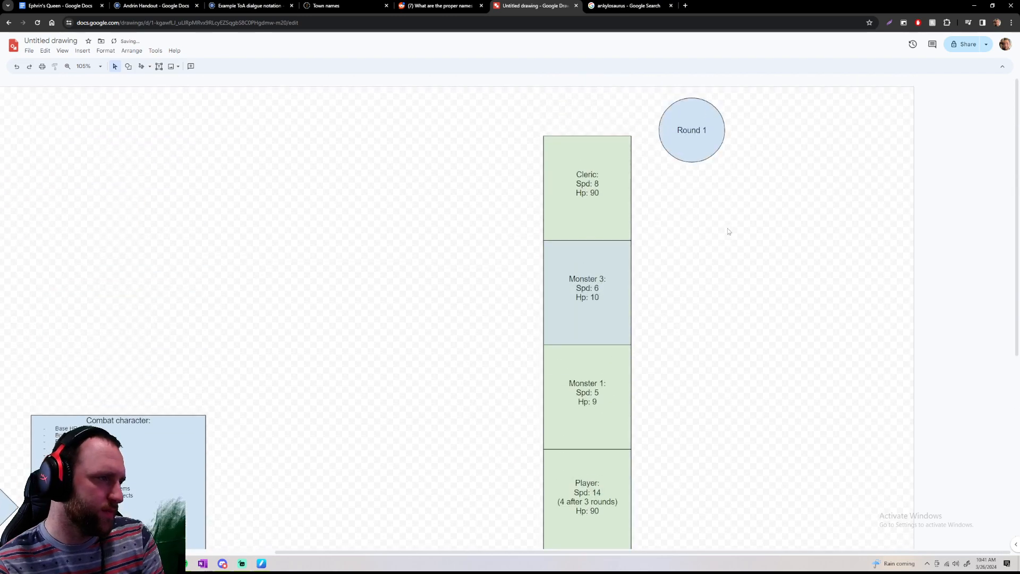
scroll(727, 229, "down", 7)
scroll(727, 229, "up", 7)
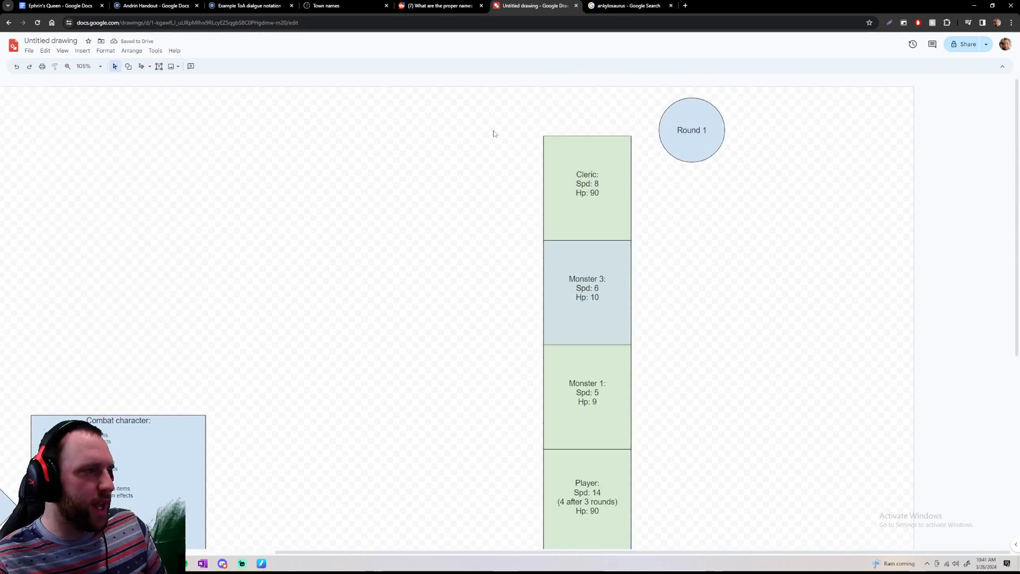
mouse_move(520, 141)
left_mouse_down()
mouse_move(660, 444)
mouse_move(668, 480)
mouse_move(635, 494)
mouse_move(636, 528)
mouse_move(626, 462)
mouse_move(519, 118)
mouse_move(536, 129)
left_mouse_up()
Examine the Monster 2 and Ranger boxes at the end of the turn order
scroll(536, 129, "down", 6)
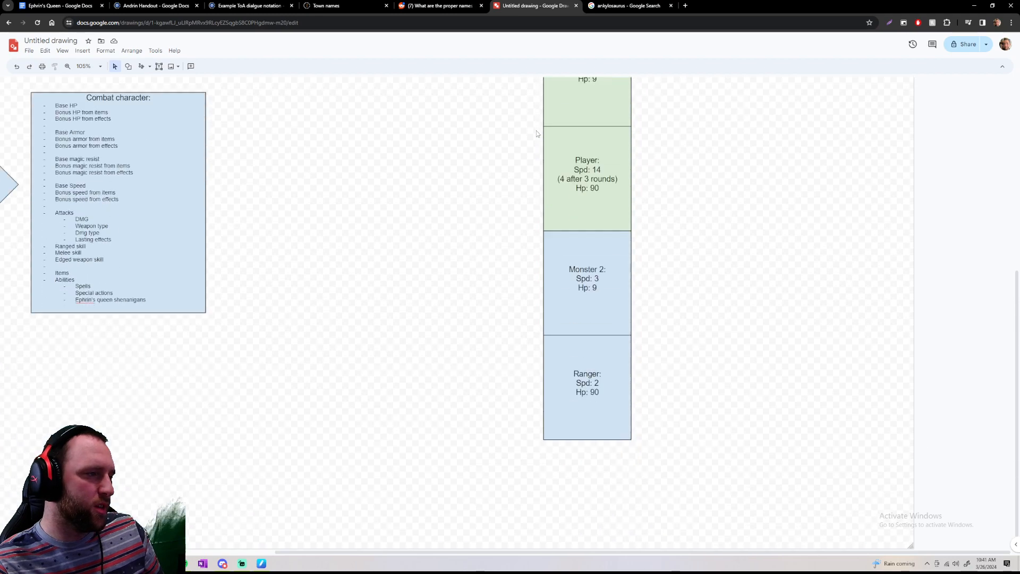
scroll(537, 132, "up", 6)
scroll(537, 132, "down", 6)
left_click_drag(504, 251, 686, 480)
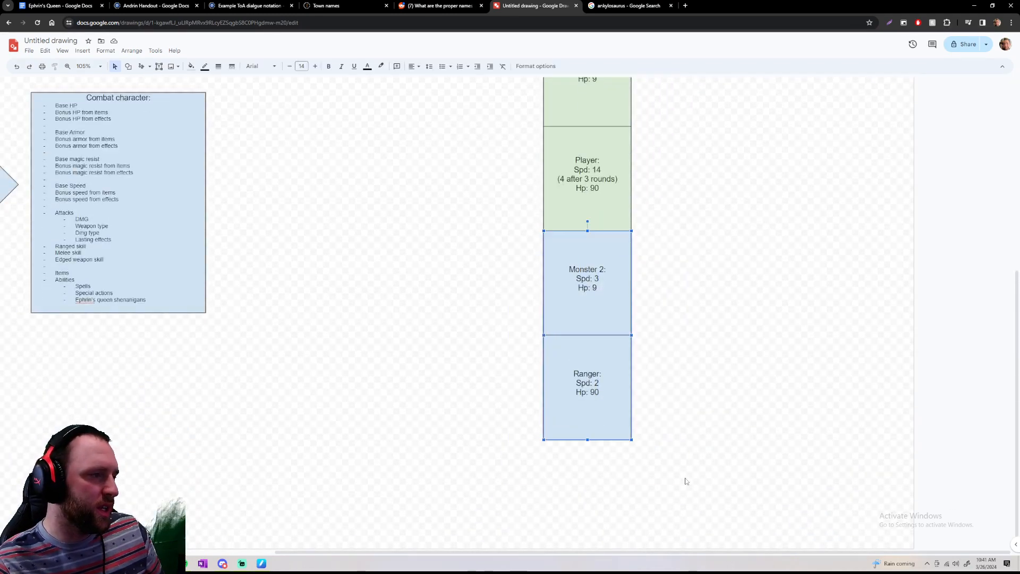
left_click(690, 371)
left_click_drag(492, 244, 522, 249)
scroll(521, 250, "up", 6)
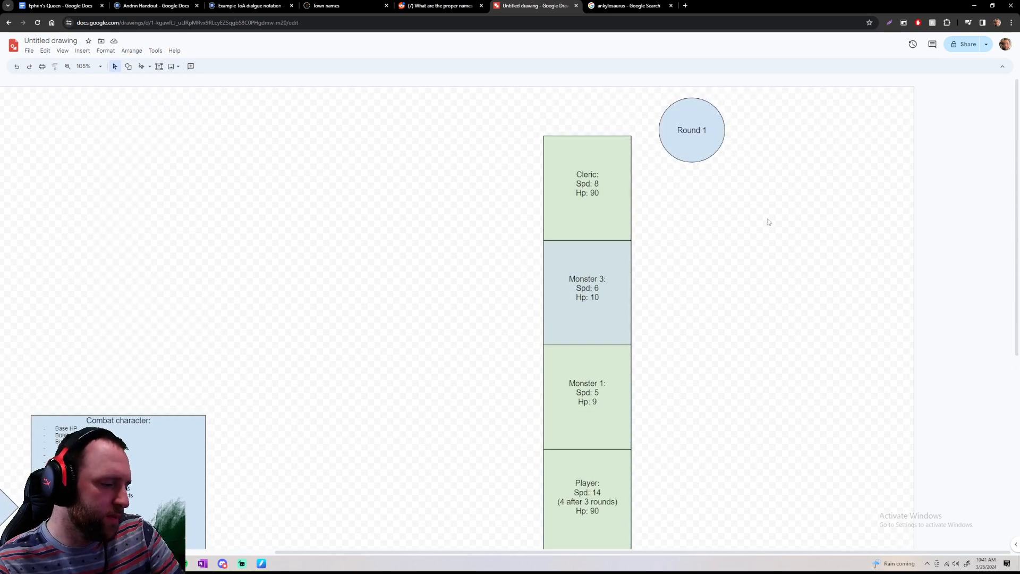
Undo the fighters' color fills, including the Cleric's, together with the change to Monster 3's Hp
key("ctrl+z")
key("ctrl+z")
key("ctrl+z")
key("ctrl+z")
key("ctrl+z")
key("ctrl+z")
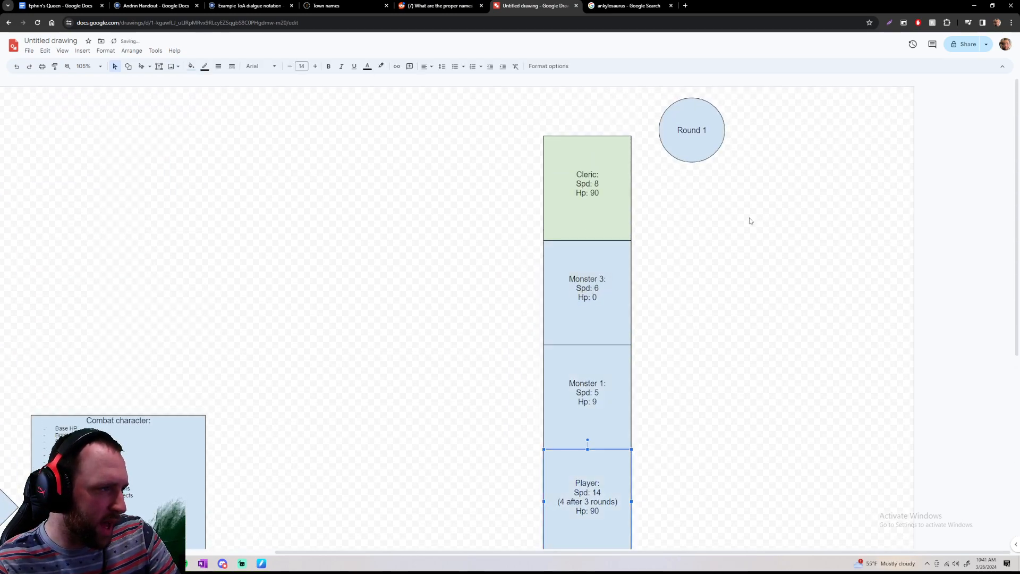
key("ctrl+z")
Set Monster 3's Hp to 10 again in its blue box
left_click(606, 295)
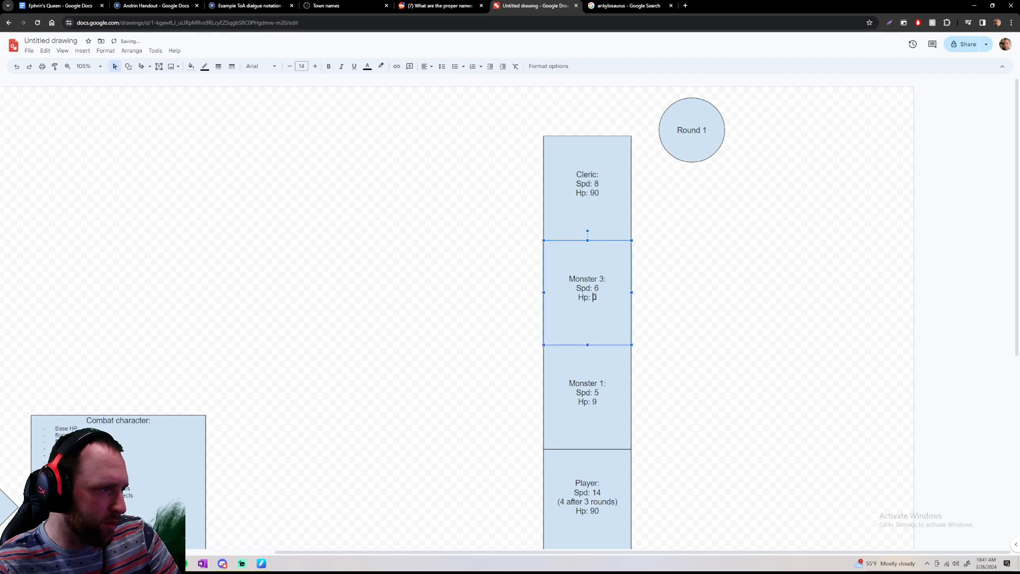
key("ctrl+z")
scroll(658, 320, "down", 6)
scroll(603, 366, "up", 6)
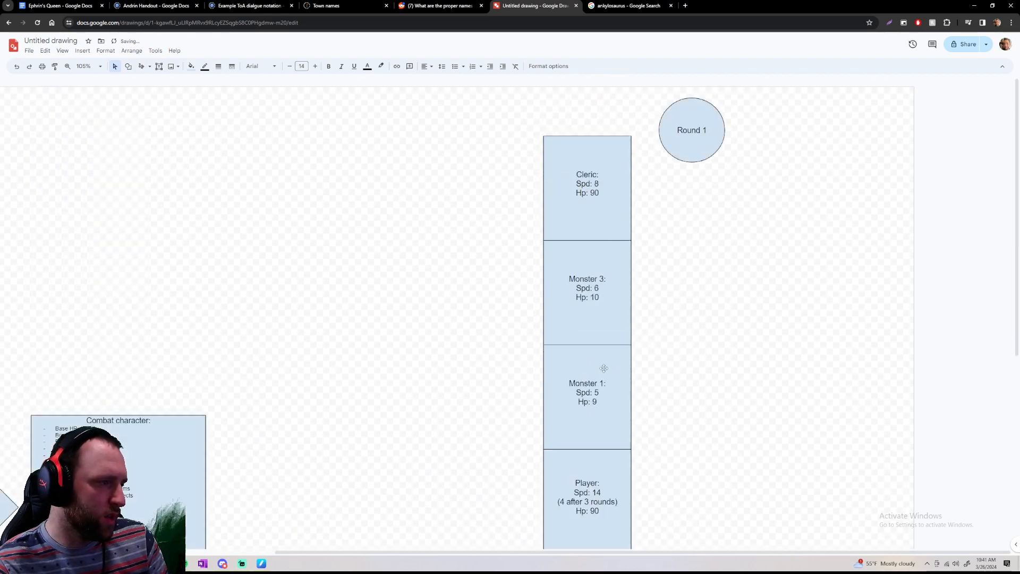
Change the round circle's label to "Round 2"
scroll(638, 425, "down", 1)
scroll(595, 414, "down", 5)
scroll(615, 376, "up", 6)
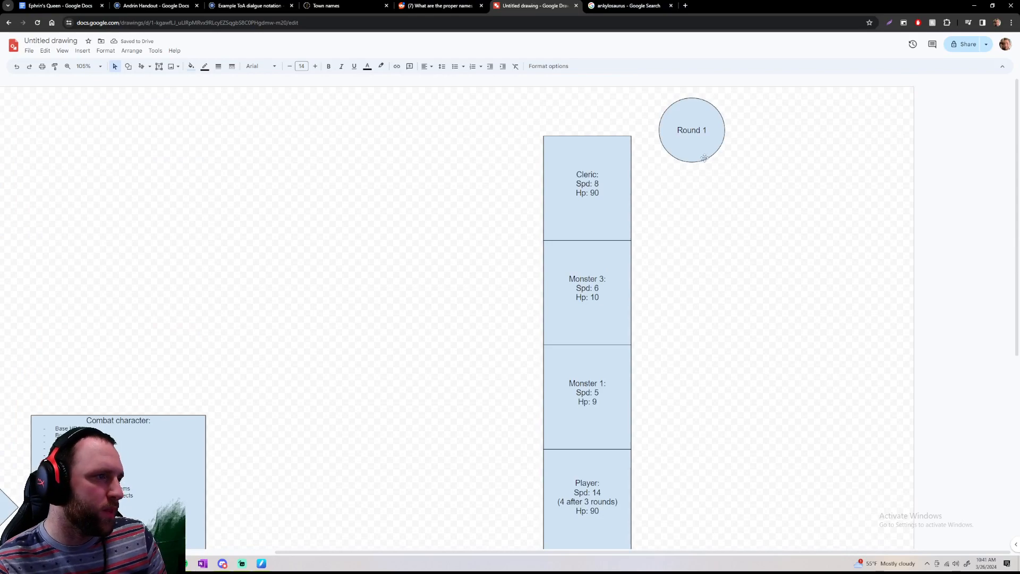
left_click(707, 131)
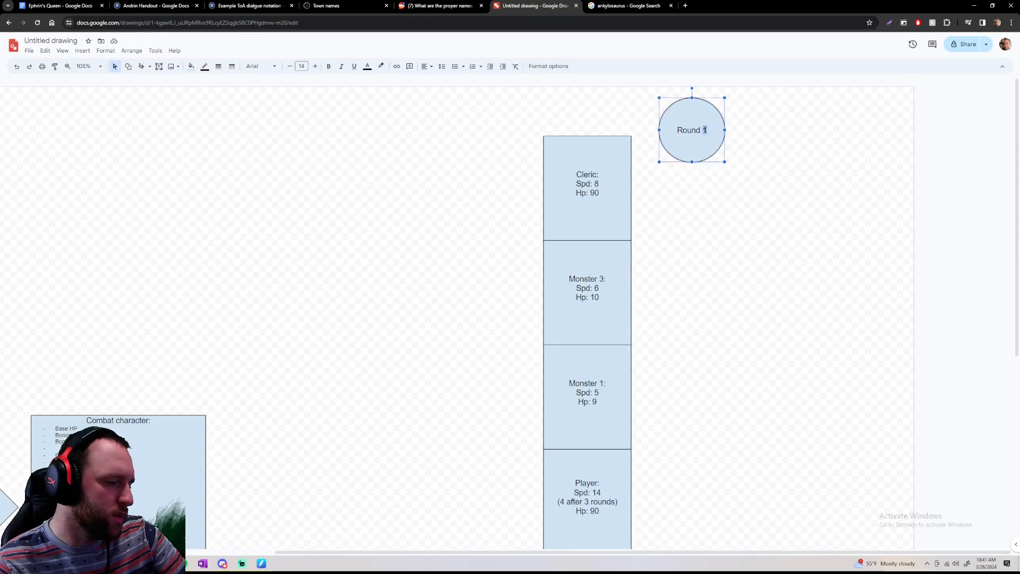
left_click(752, 186)
Change the Player's temporary speed note to "(4 after 2 rounds)"
left_click_drag(522, 129, 560, 205)
scroll(559, 205, "down", 5)
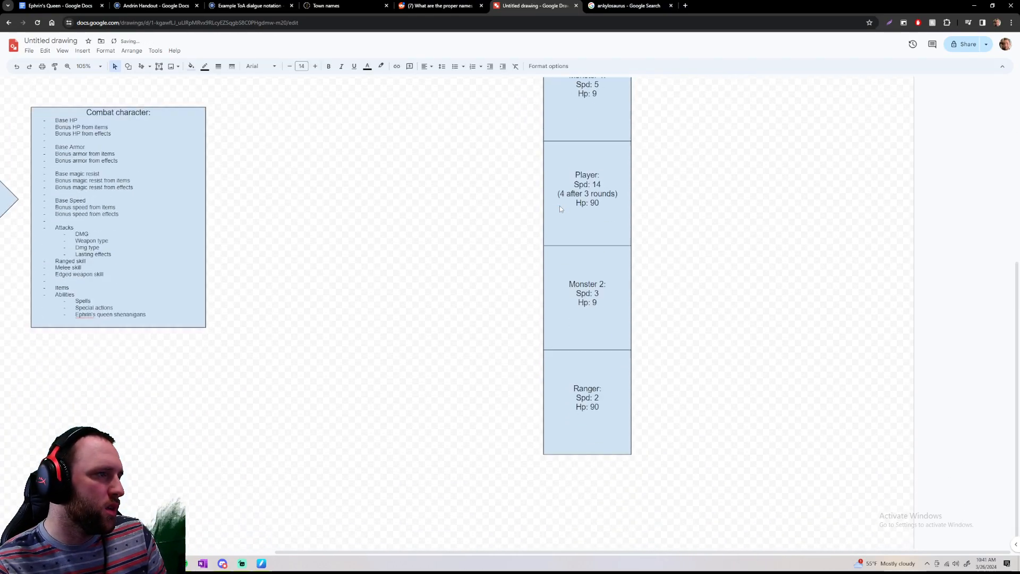
left_click(587, 183)
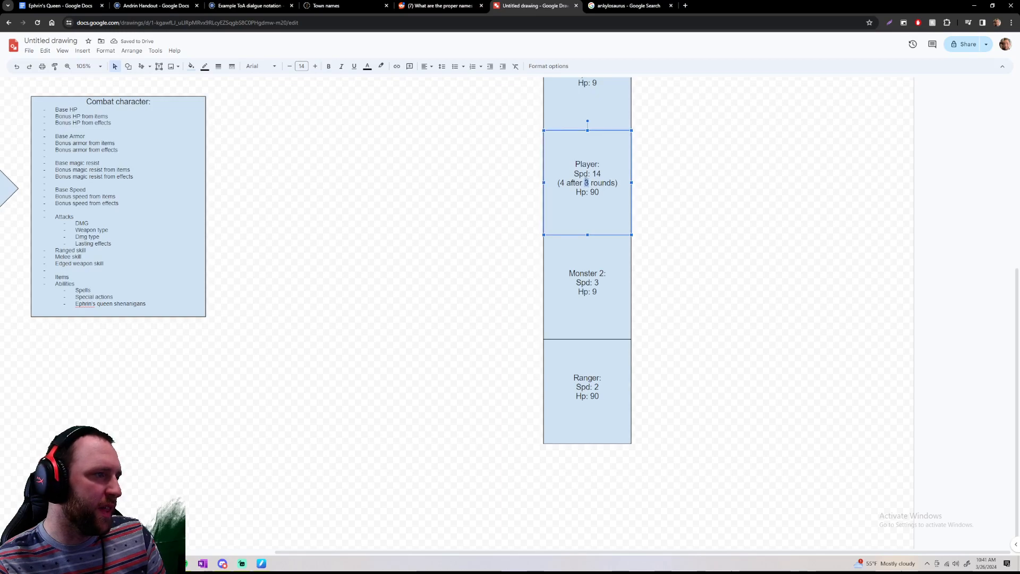
type("2")
left_click(677, 195)
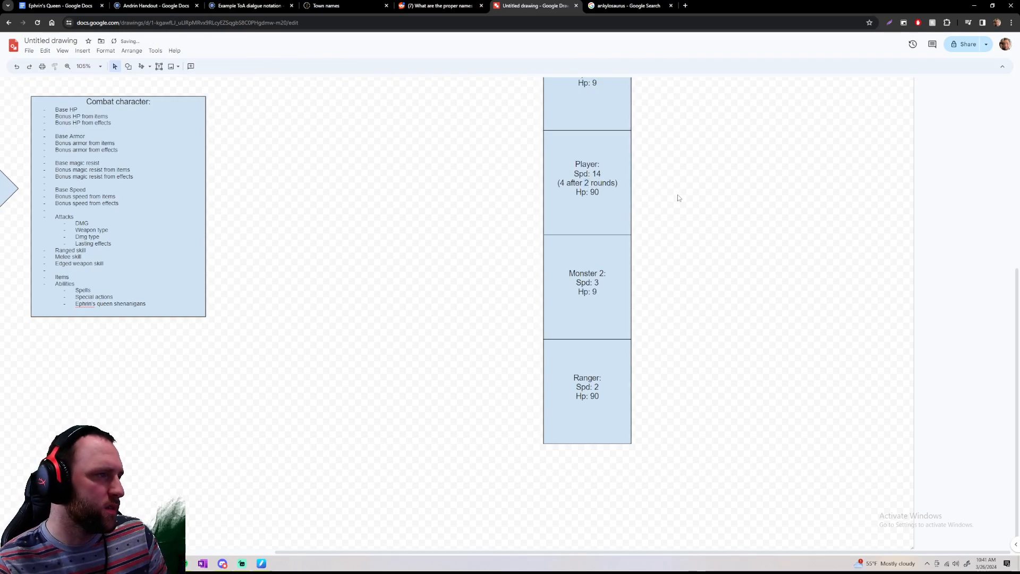
Apply the light blue fill to all the fighters' boxes, from the Cleric down to the Ranger
scroll(606, 200, "up", 3)
scroll(553, 291, "up", 5)
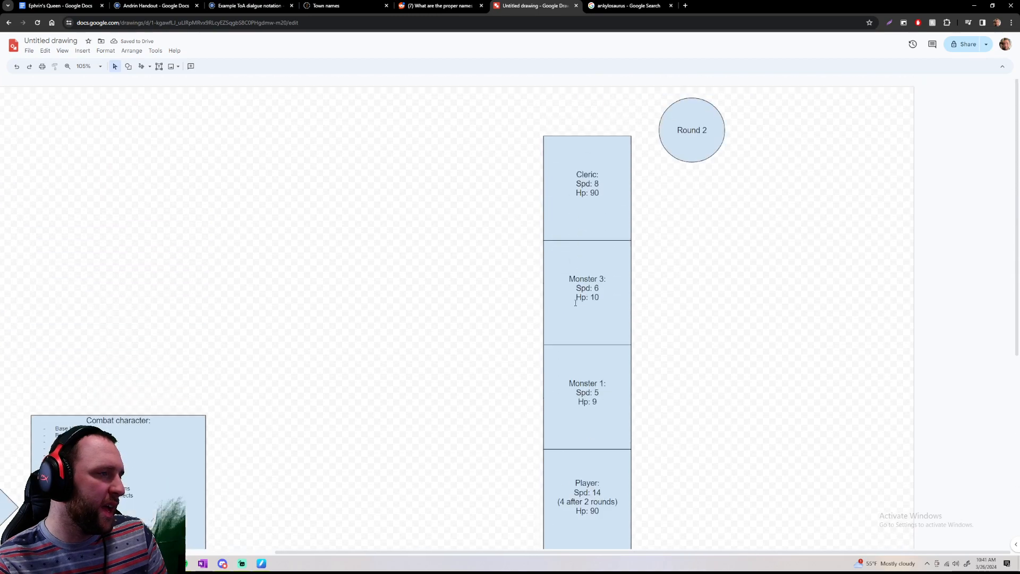
left_click_drag(519, 171, 639, 470)
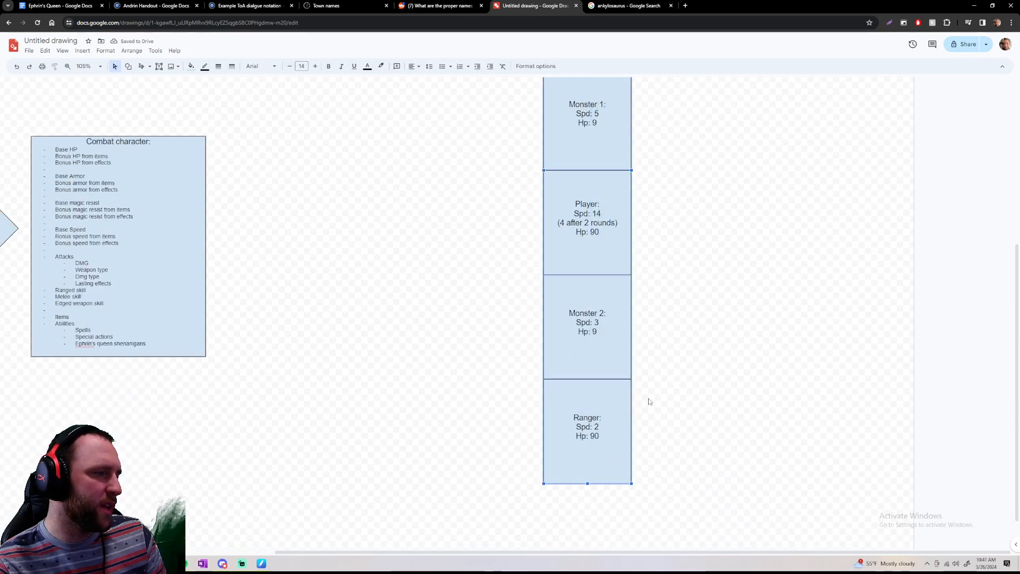
scroll(654, 362, "up", 6)
left_click(191, 66)
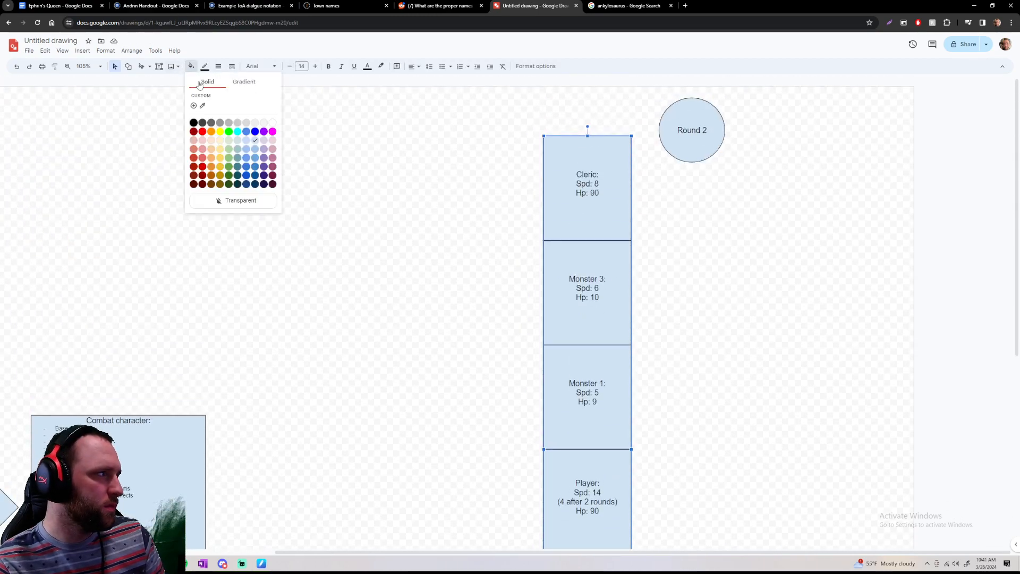
left_click(256, 144)
left_click(479, 162)
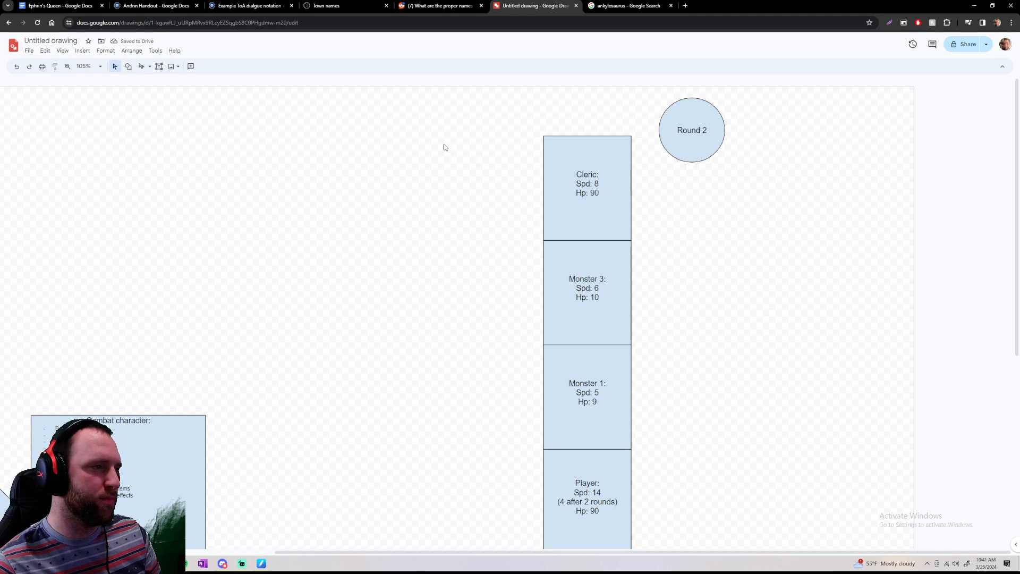
Review the Round 2 turn order column from the Cleric's box down to the Ranger's
left_click_drag(500, 118, 647, 539)
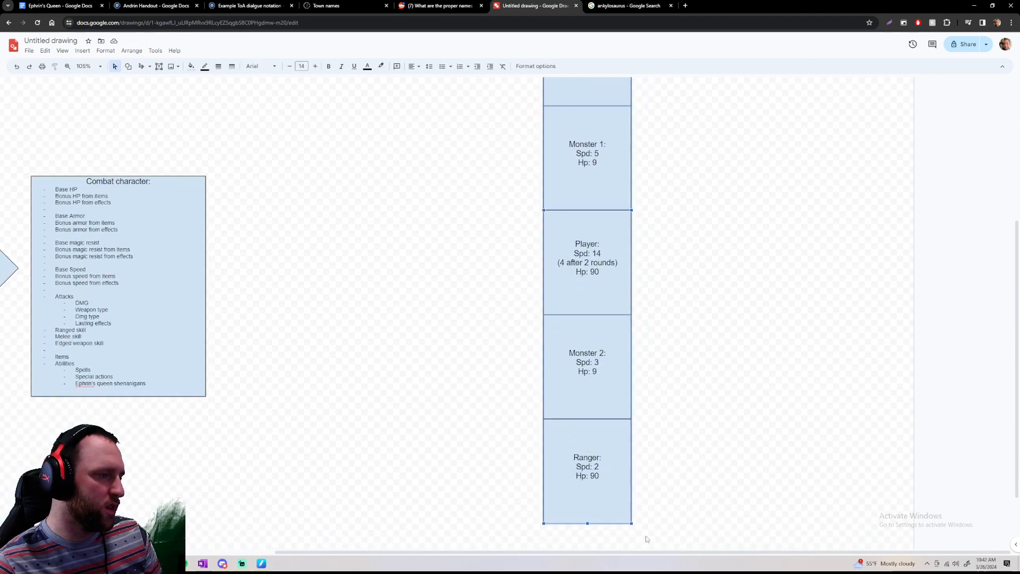
left_click(651, 518)
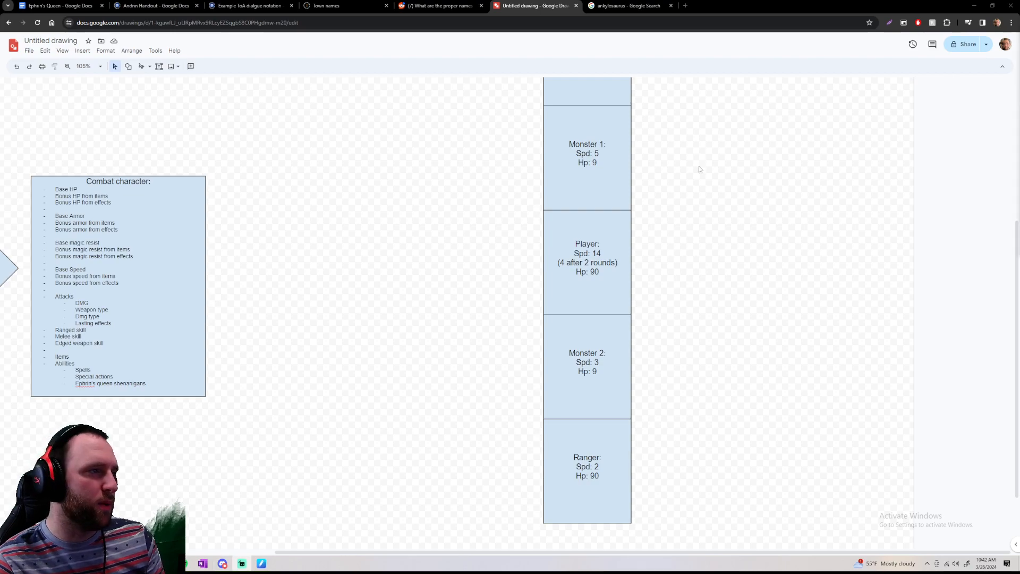
scroll(712, 178, "up", 5)
scroll(743, 186, "down", 6)
scroll(753, 192, "up", 6)
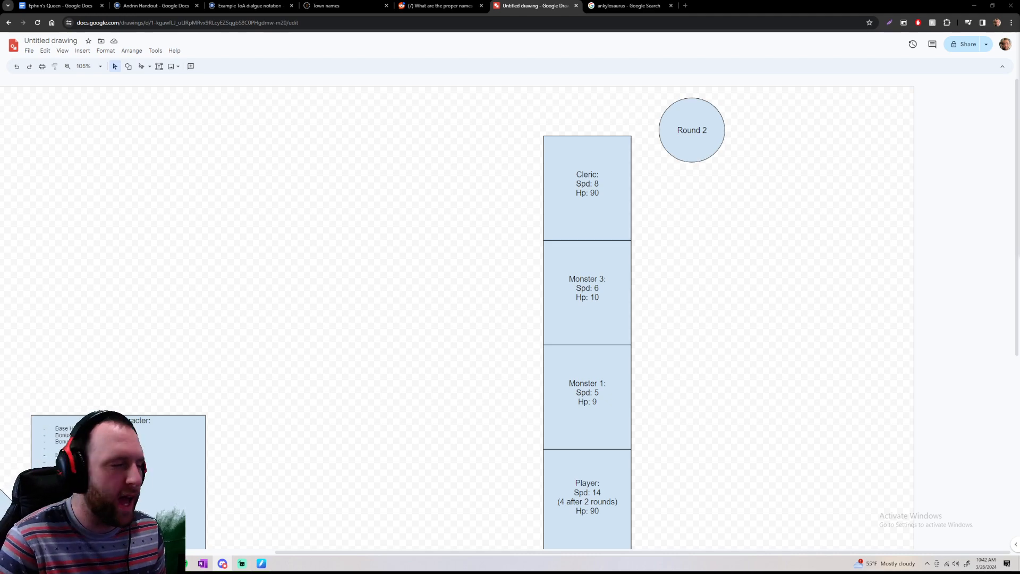
Examine the Combat system list up close, starting with its entry on knowing when someone is at 0hp
scroll(513, 313, "left", 1)
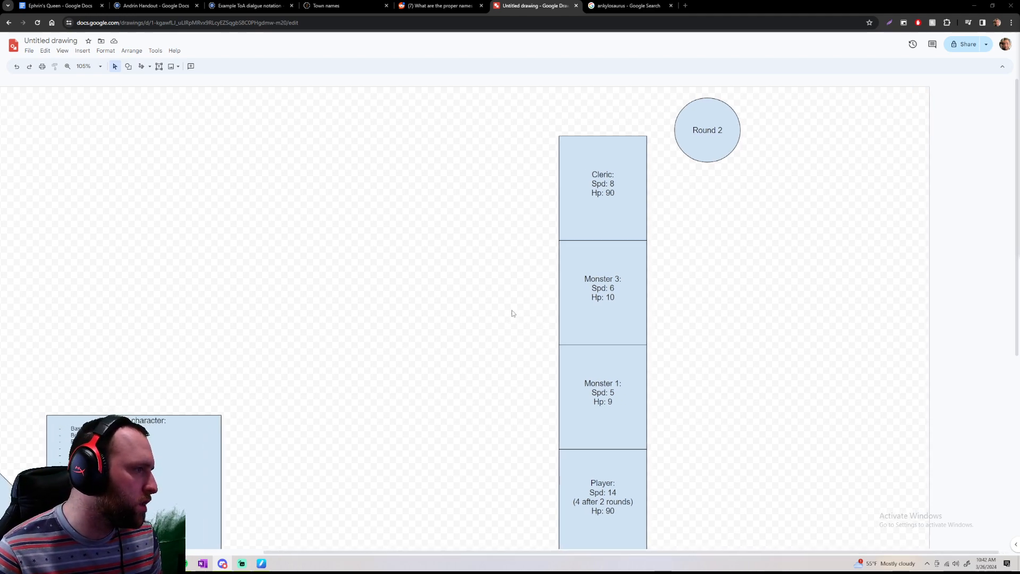
scroll(510, 311, "left", 10)
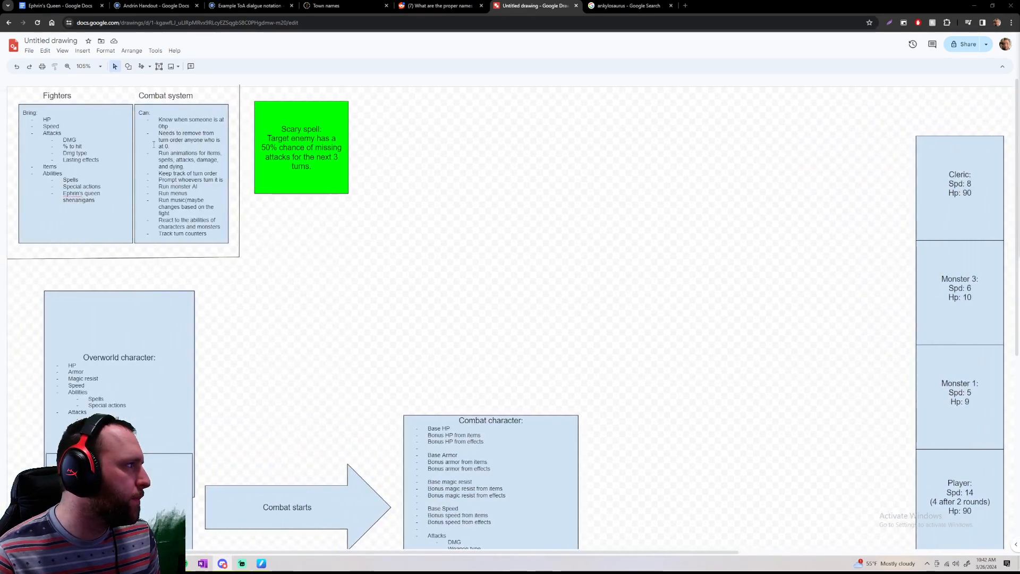
scroll(153, 145, "up", 5)
scroll(385, 226, "up", 3)
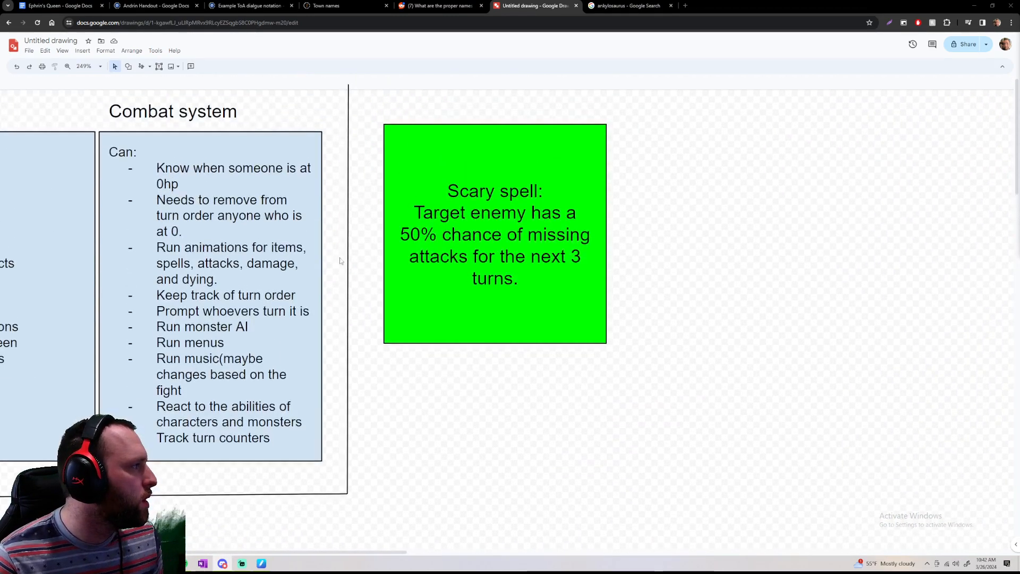
scroll(385, 226, "left", 6)
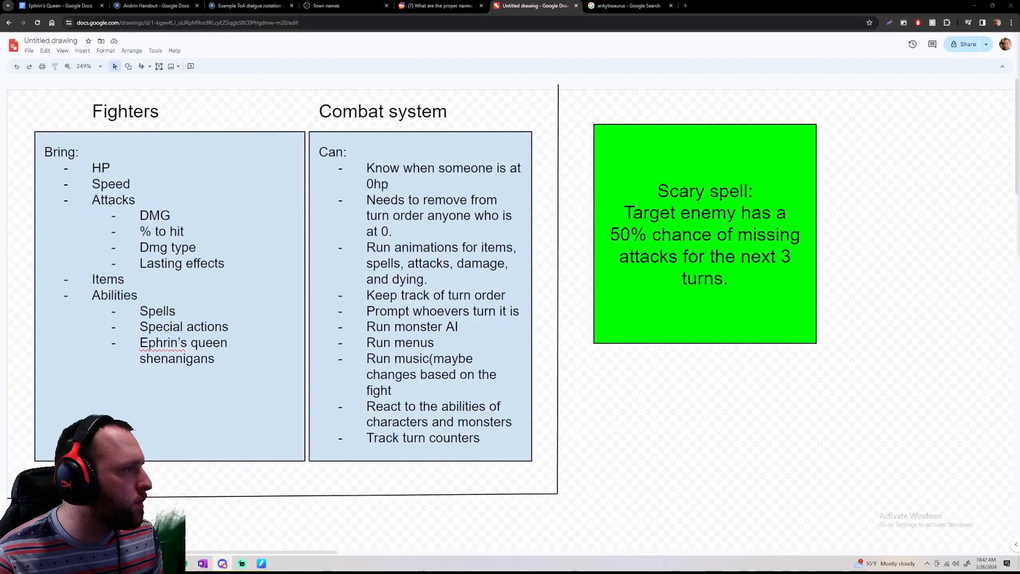
left_click_drag(367, 171, 445, 182)
left_click(447, 182)
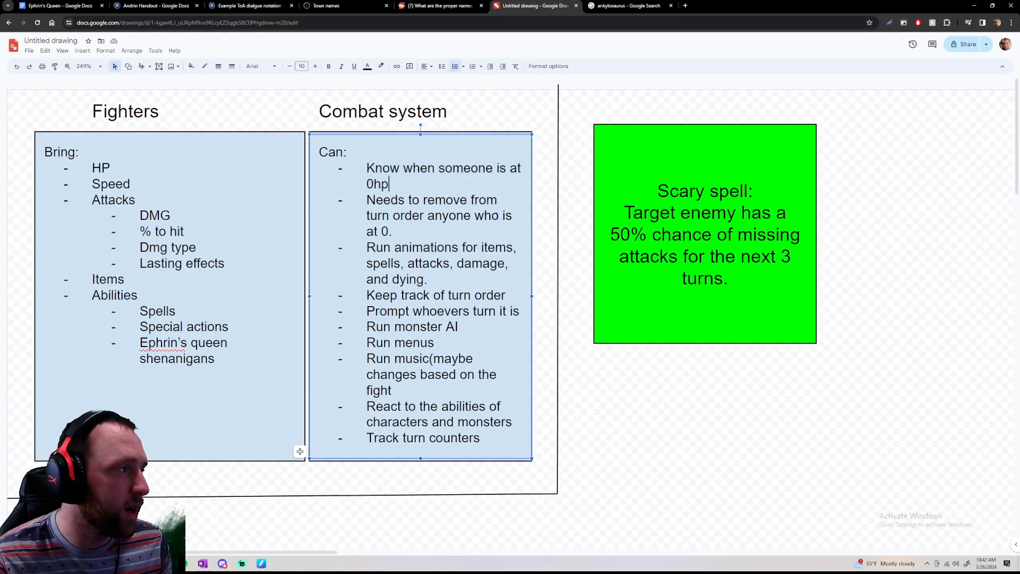
Inspect the Round 2 circle and the stacked fighters' boxes again, from the Cleric down to the Ranger
scroll(521, 188, "down", 1)
scroll(521, 188, "right", 8)
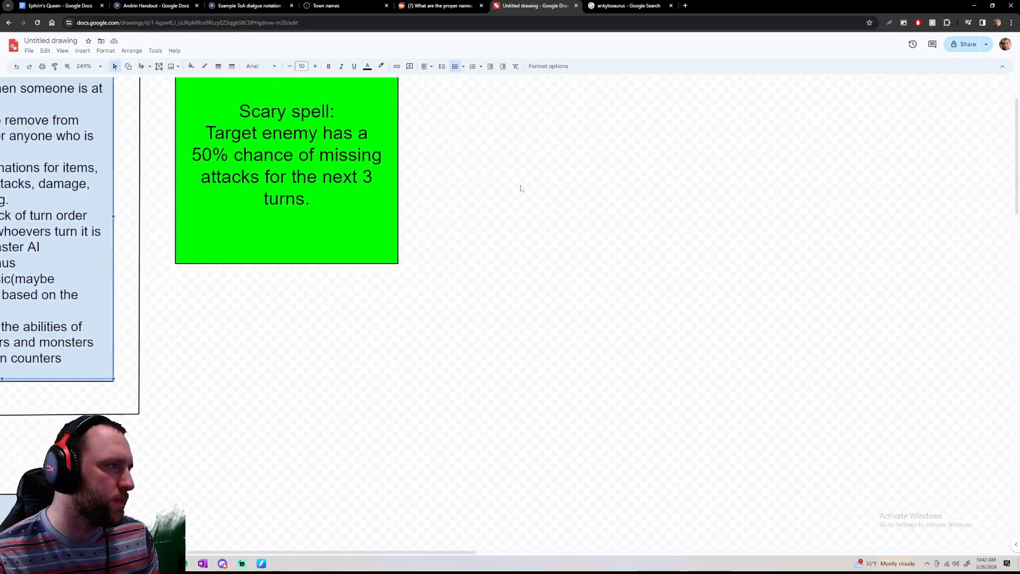
scroll(534, 189, "right", 9)
scroll(537, 190, "down", 3)
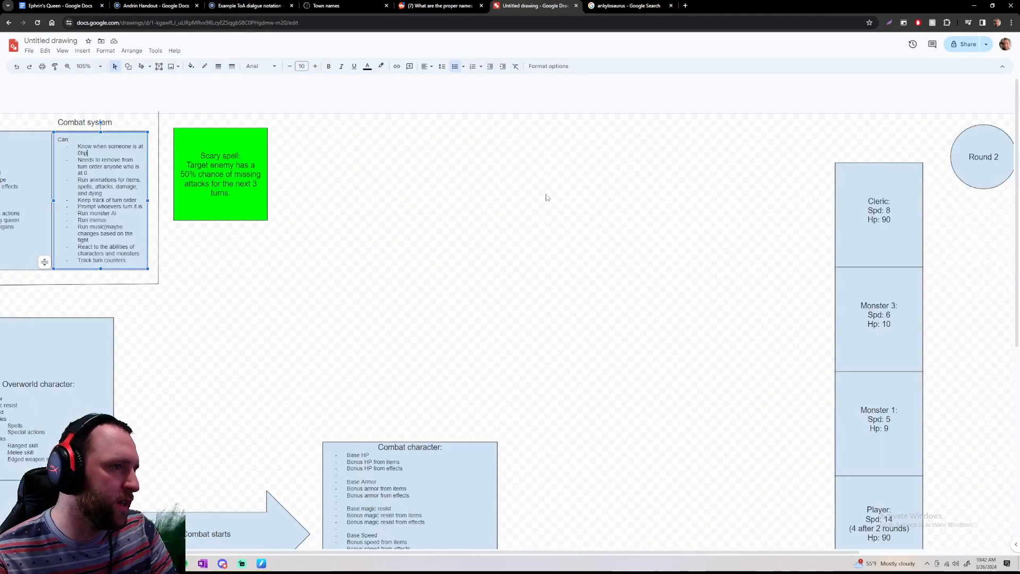
scroll(547, 197, "down", 1)
scroll(547, 197, "right", 3)
scroll(687, 170, "down", 4)
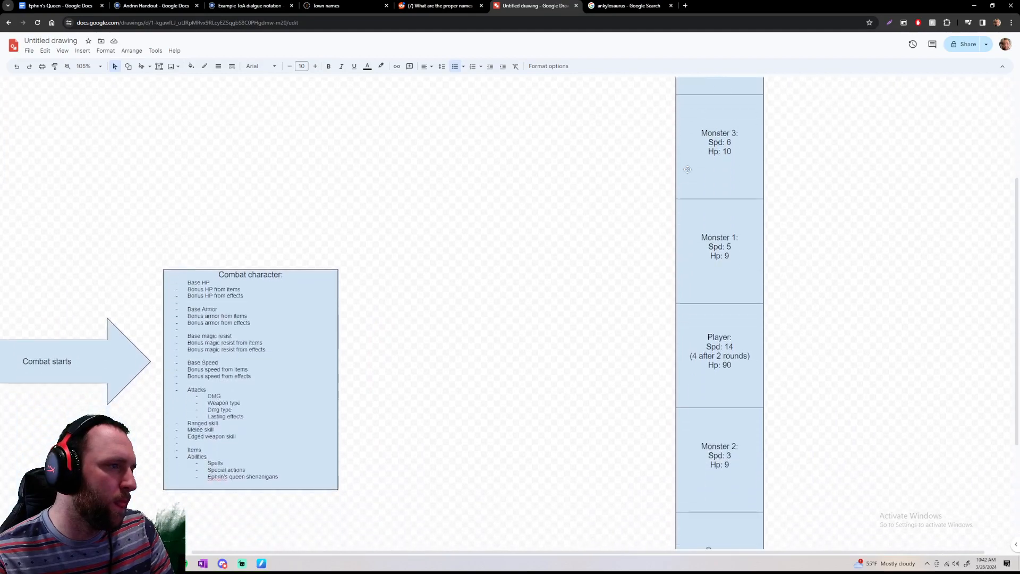
scroll(686, 169, "up", 5)
left_click(674, 154)
scroll(675, 155, "left", 3)
left_click_drag(674, 154, 906, 264)
scroll(907, 264, "down", 1)
scroll(906, 264, "up", 1)
left_click(906, 264)
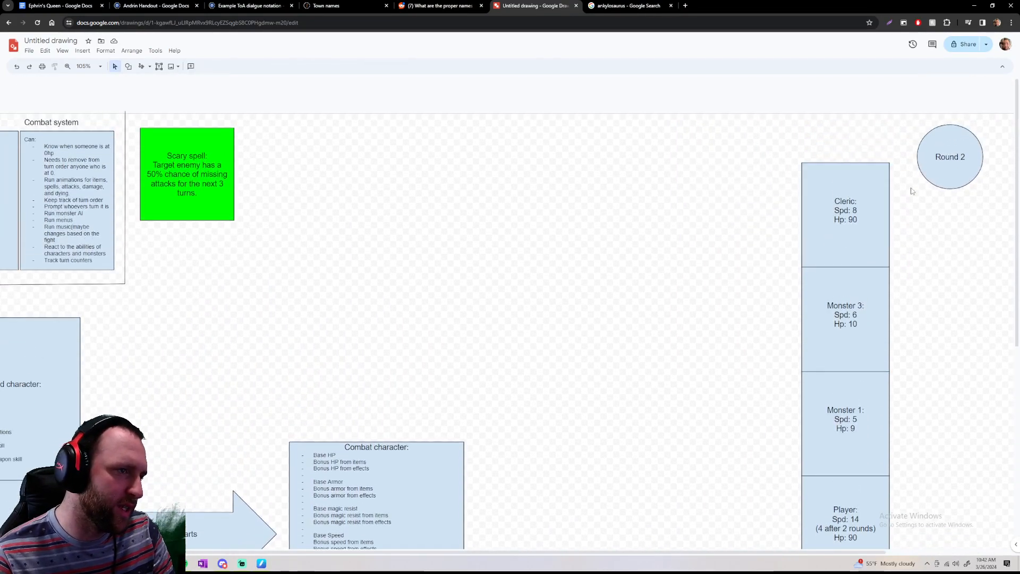
left_click_drag(893, 148, 766, 267)
left_click_drag(784, 156, 923, 392)
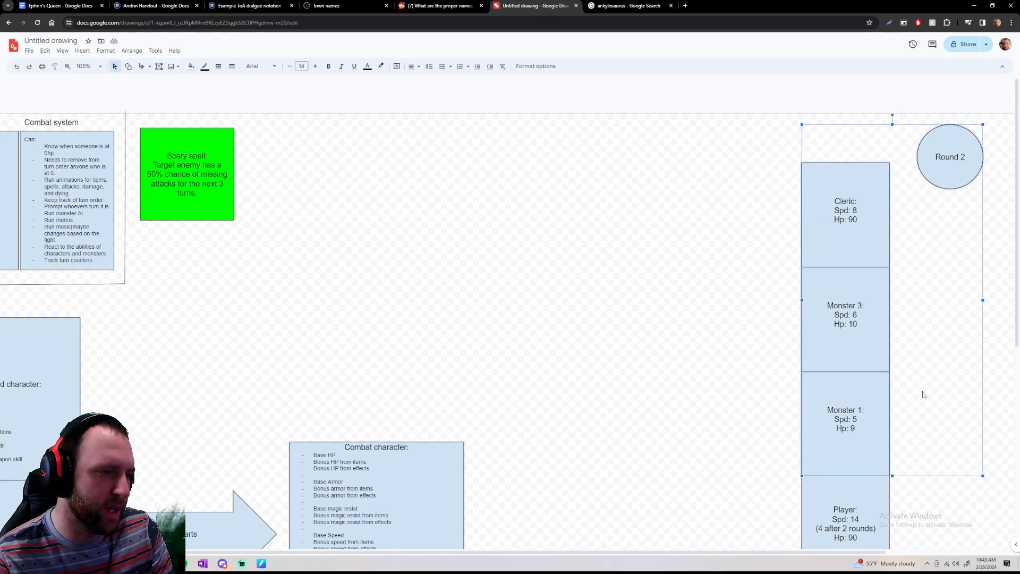
left_click(923, 395)
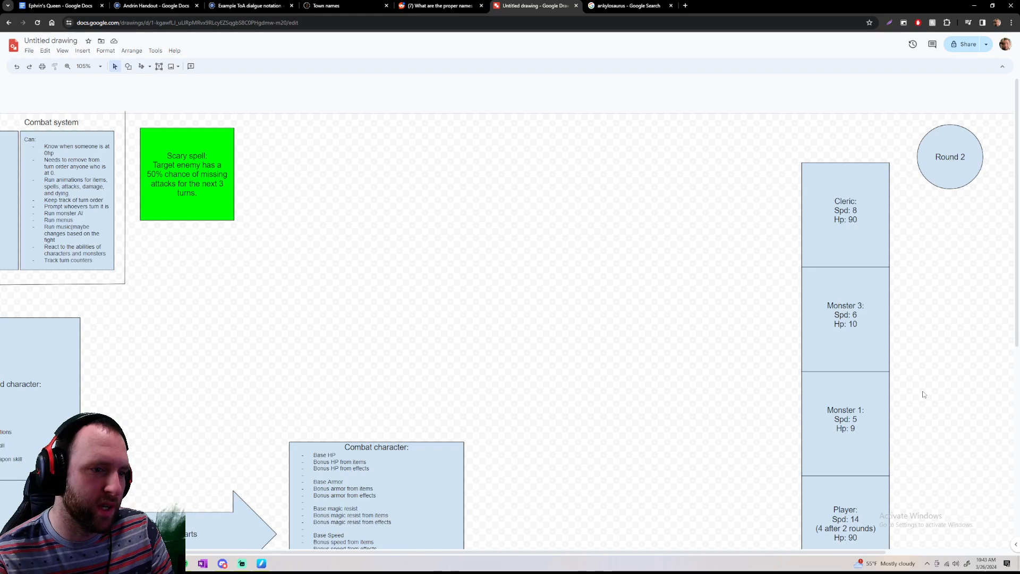
scroll(924, 394, "down", 5)
scroll(925, 395, "up", 5)
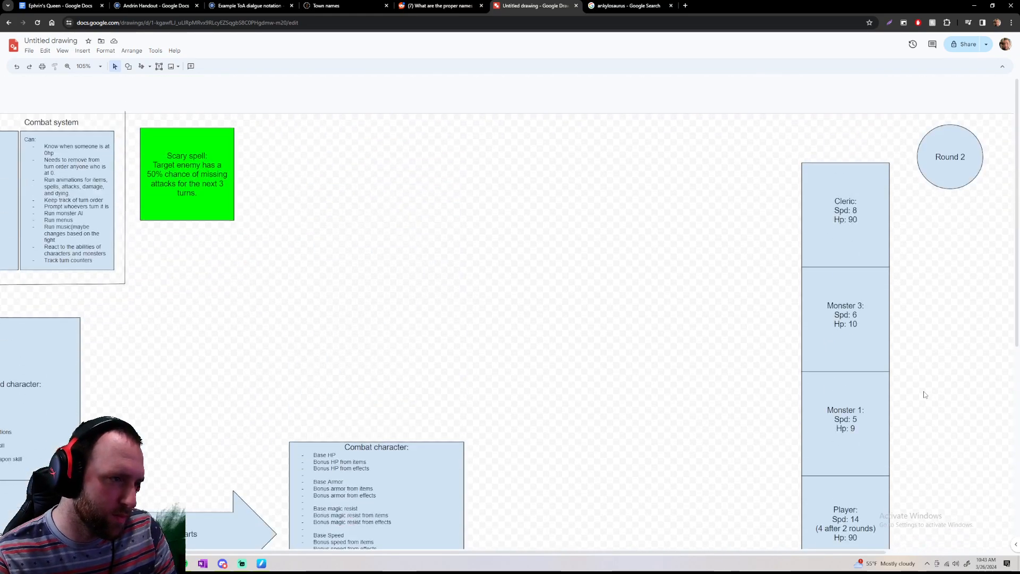
scroll(924, 395, "down", 5)
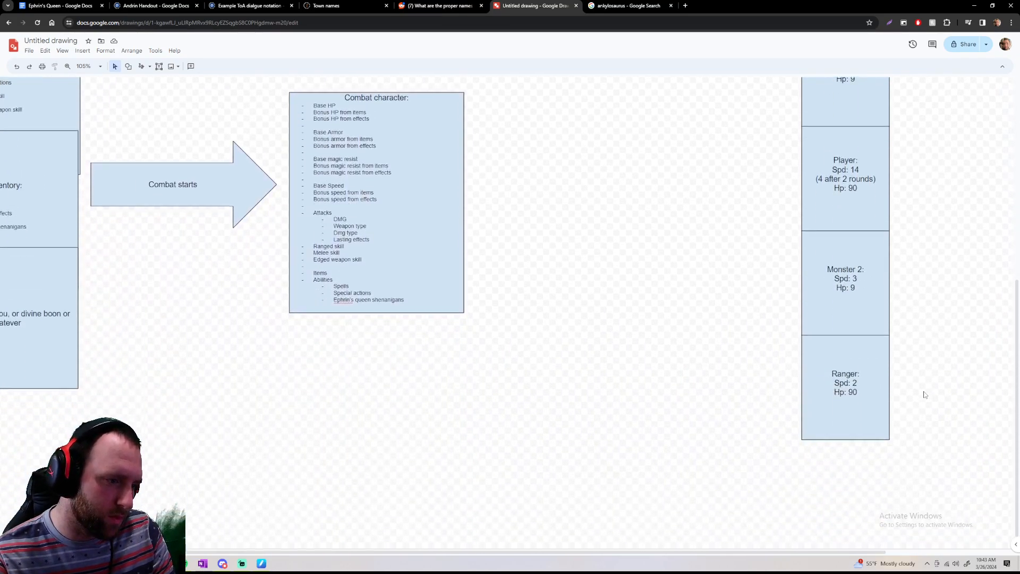
scroll(924, 395, "up", 5)
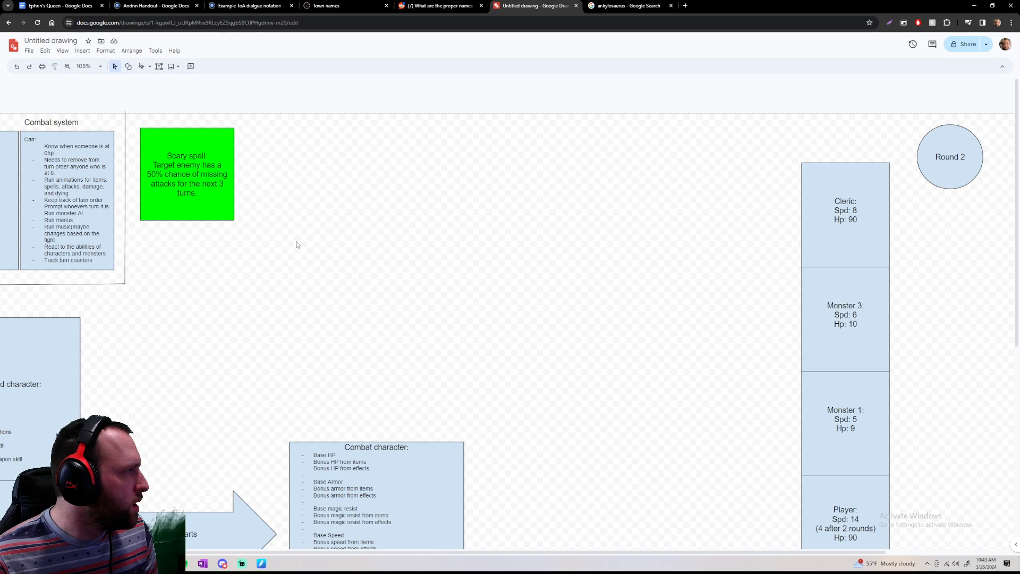
Read the Combat system entries on removing fighters at 0 from the turn order and running animations
scroll(300, 236, "left", 4)
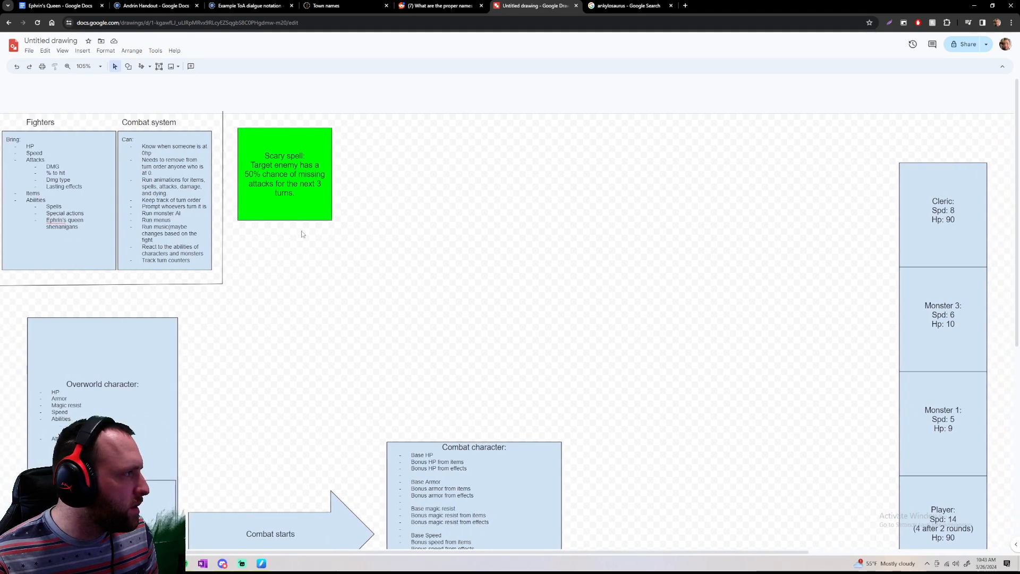
scroll(301, 231, "right", 5)
scroll(301, 231, "down", 2)
scroll(299, 230, "up", 2)
scroll(297, 230, "left", 7)
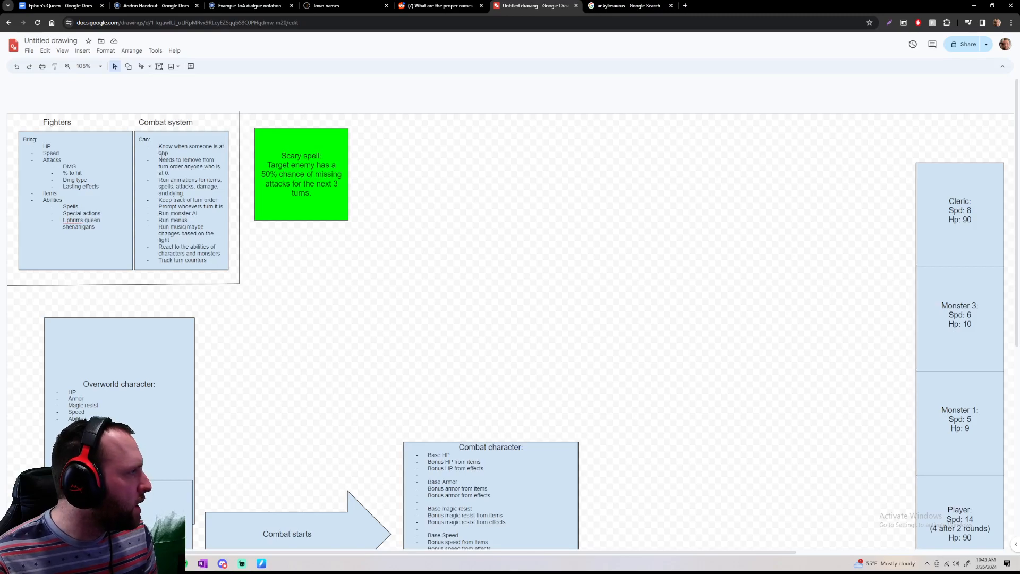
left_click_drag(152, 139, 189, 192)
left_click(169, 153)
left_click(168, 153)
left_click(169, 153)
left_click(158, 159)
left_click(161, 182)
left_click(185, 193)
left_click(159, 181)
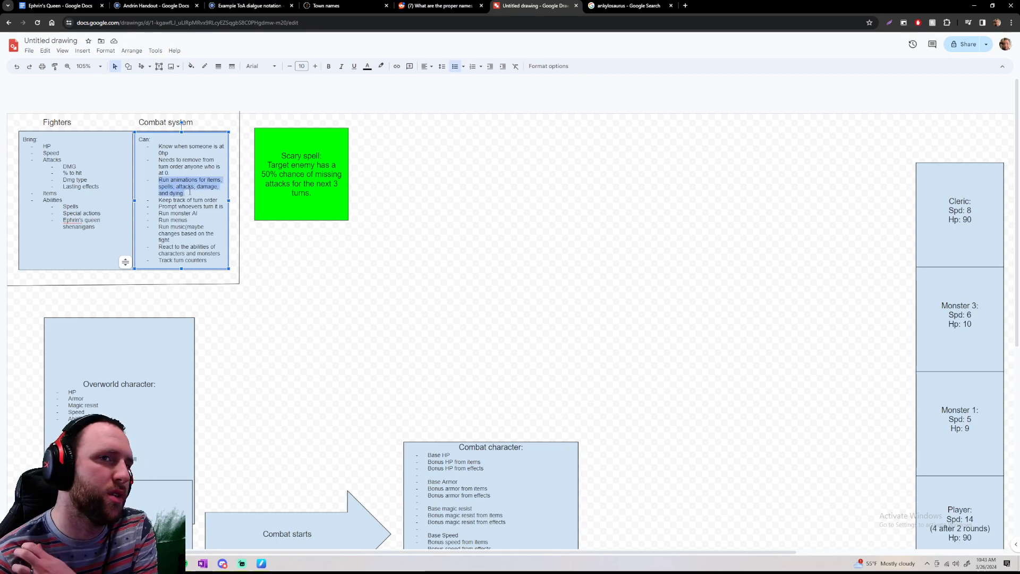
Read the remaining Combat system entries, from keeping track of turn order to tracking turn counters
left_click(153, 205)
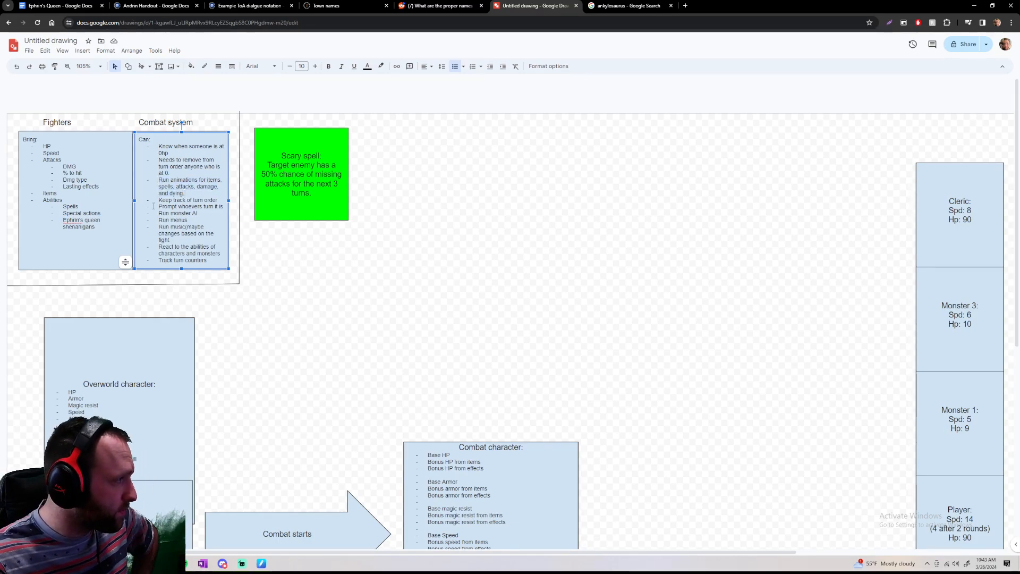
left_click_drag(159, 200, 212, 213)
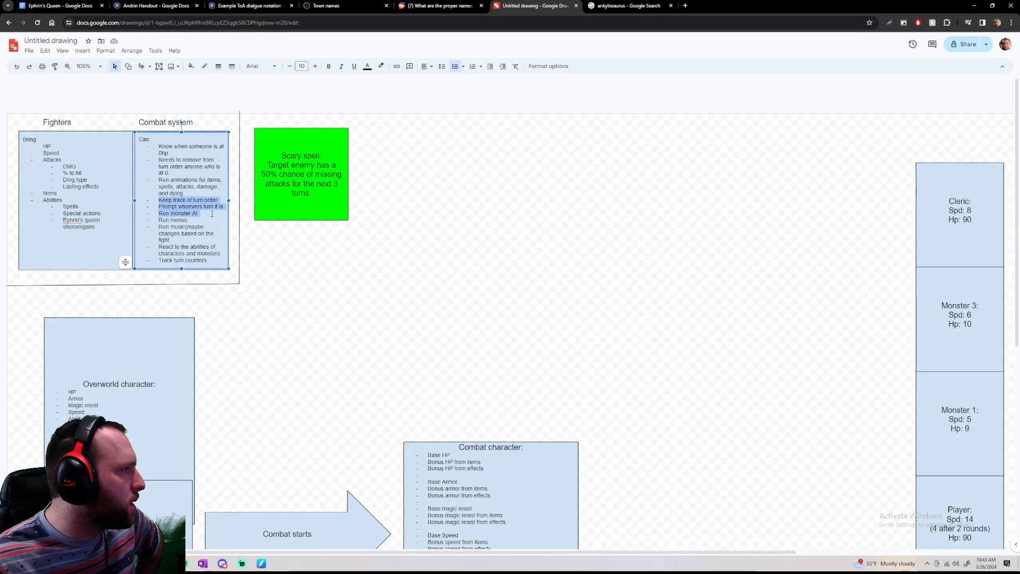
left_click(205, 218)
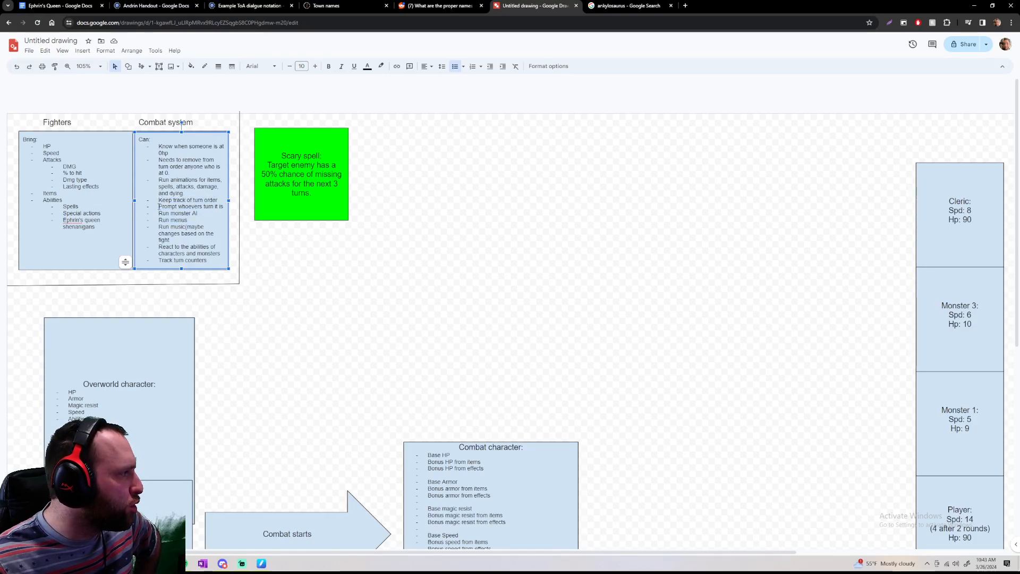
left_click_drag(158, 200, 224, 202)
left_click(218, 201)
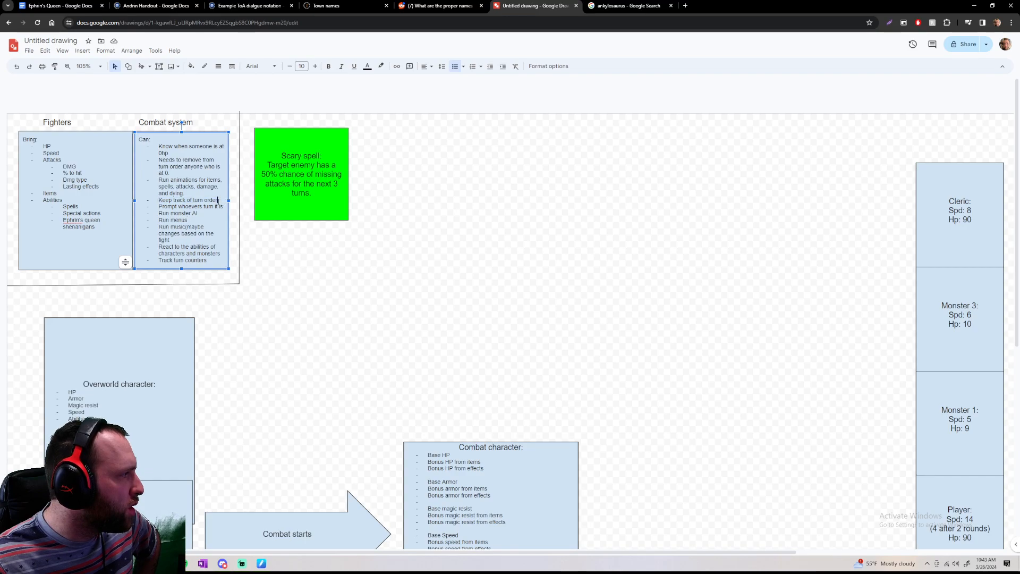
left_click_drag(159, 201, 229, 199)
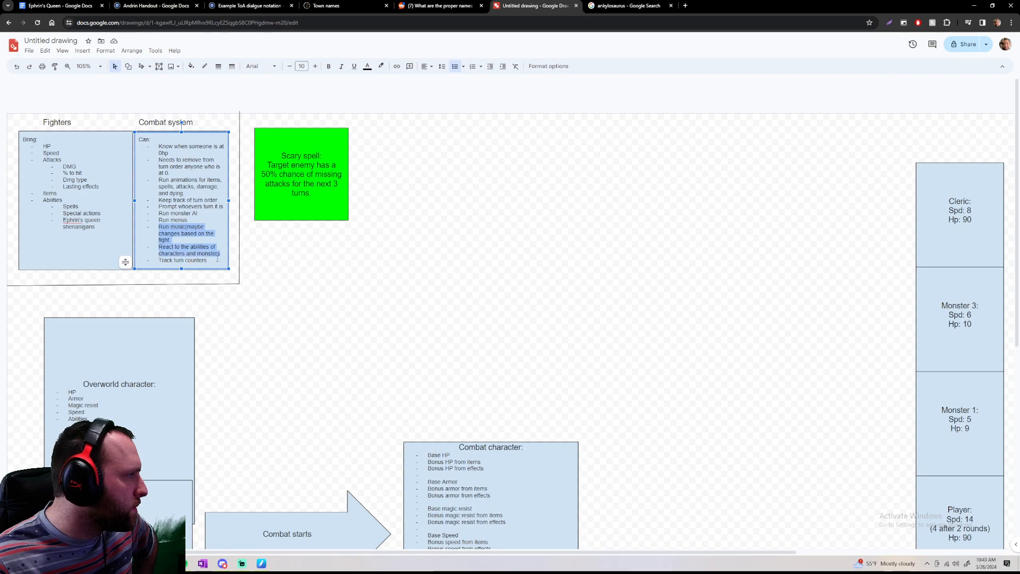
left_click(215, 259)
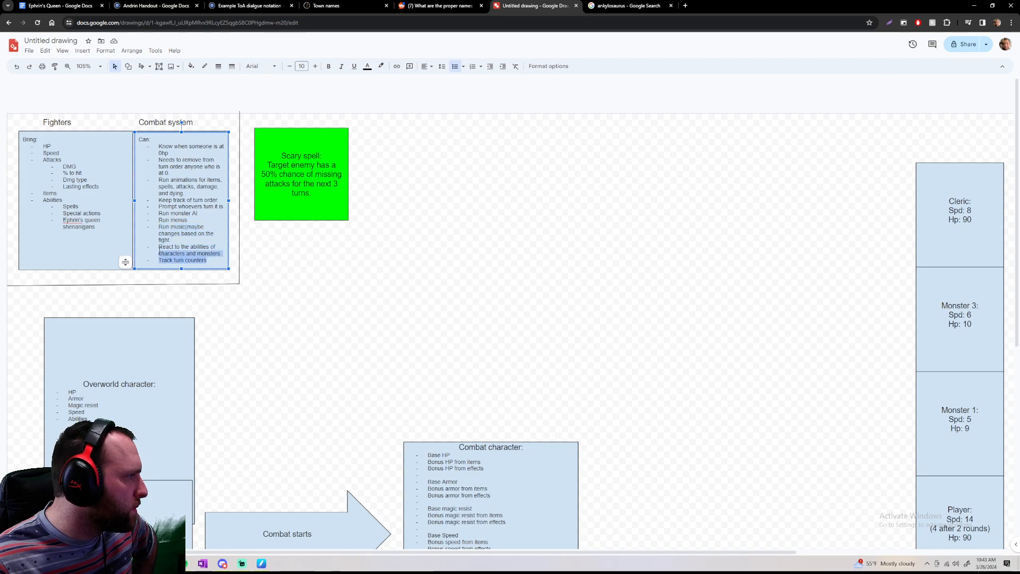
left_click_drag(159, 251, 155, 258)
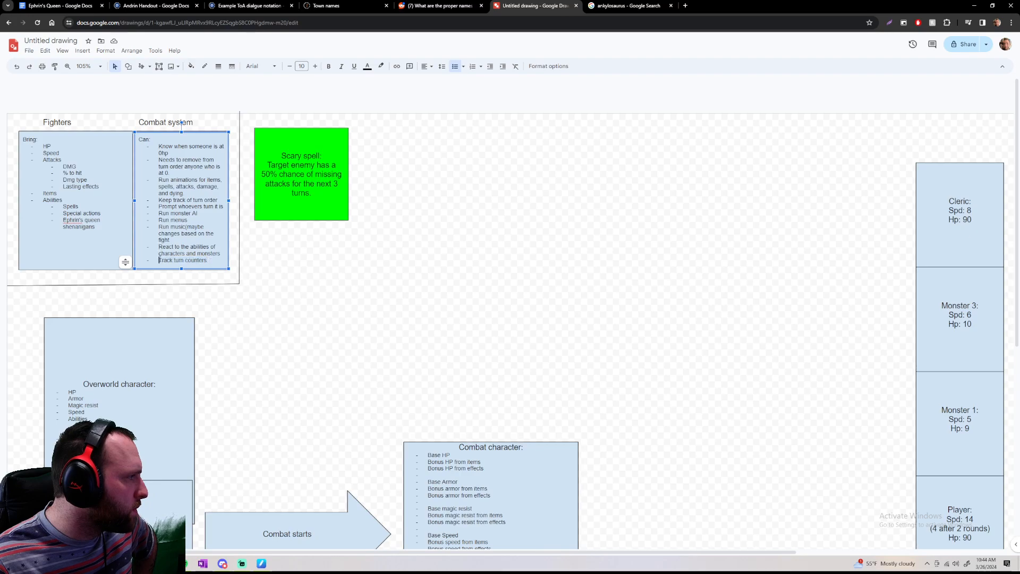
Survey the whole diagram, comparing the Combat system list and the character boxes with the Round 2 turn order
scroll(234, 255, "down", 4)
scroll(260, 255, "up", 4)
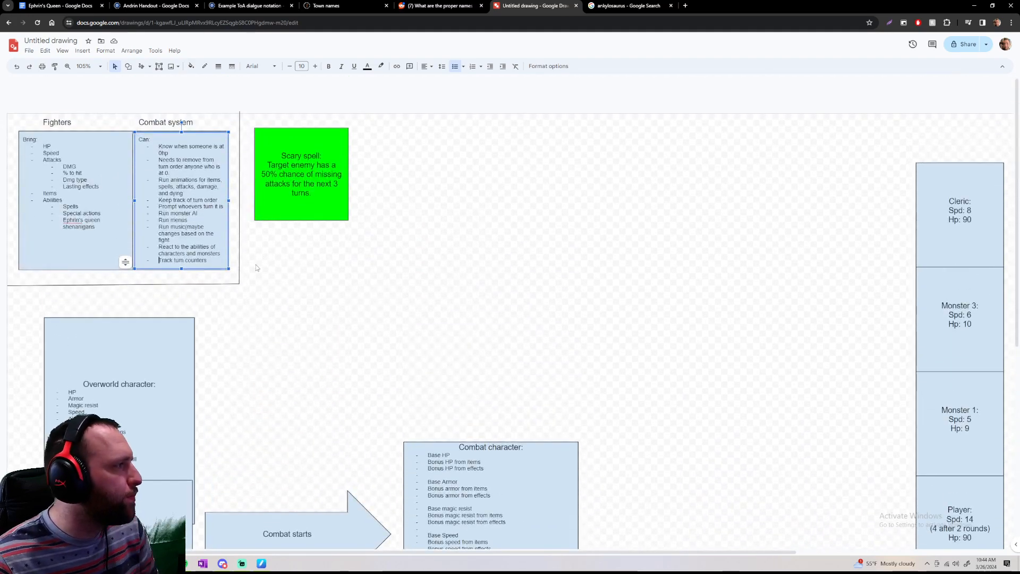
scroll(308, 254, "right", 5)
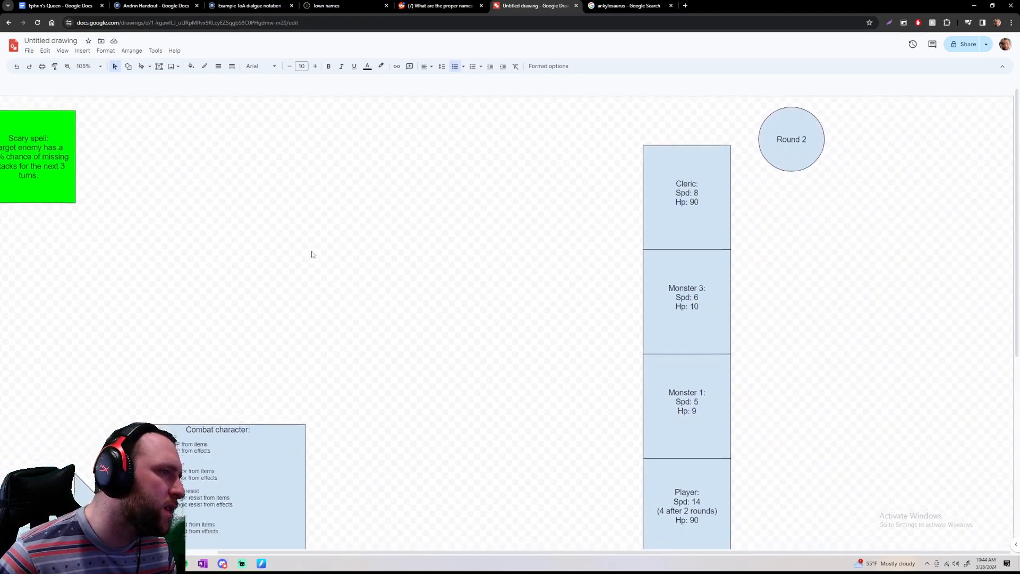
scroll(313, 252, "down", 6)
scroll(314, 252, "up", 3)
scroll(311, 255, "left", 4)
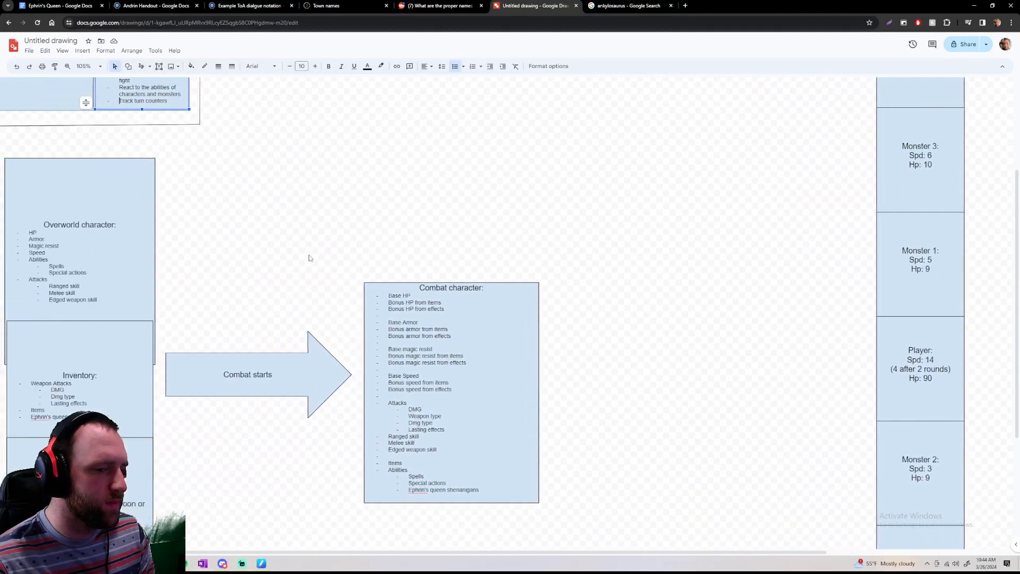
scroll(309, 258, "left", 1)
scroll(310, 258, "down", 4)
scroll(310, 256, "up", 2)
scroll(310, 257, "down", 1)
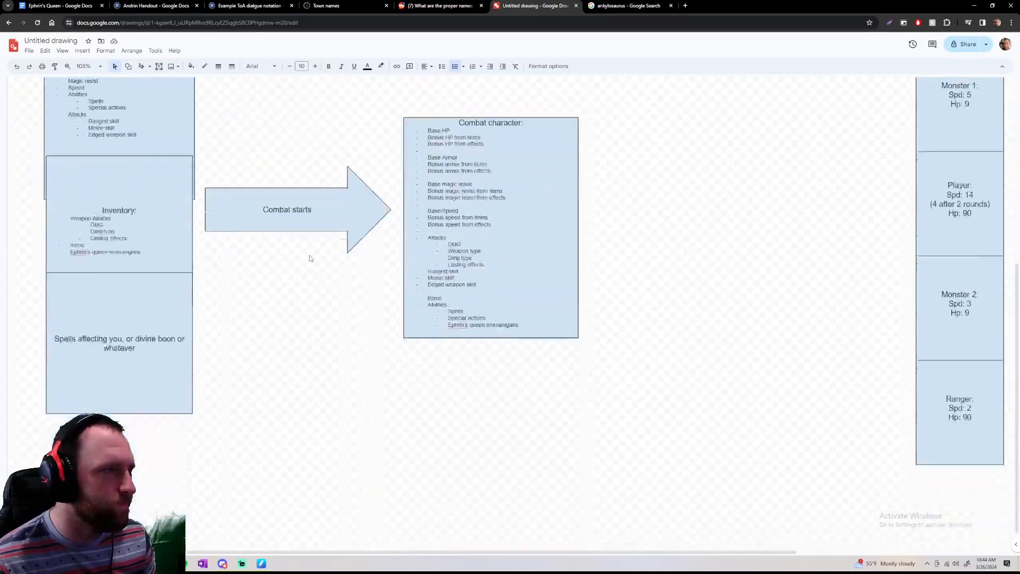
scroll(310, 258, "down", 1)
scroll(310, 258, "up", 7)
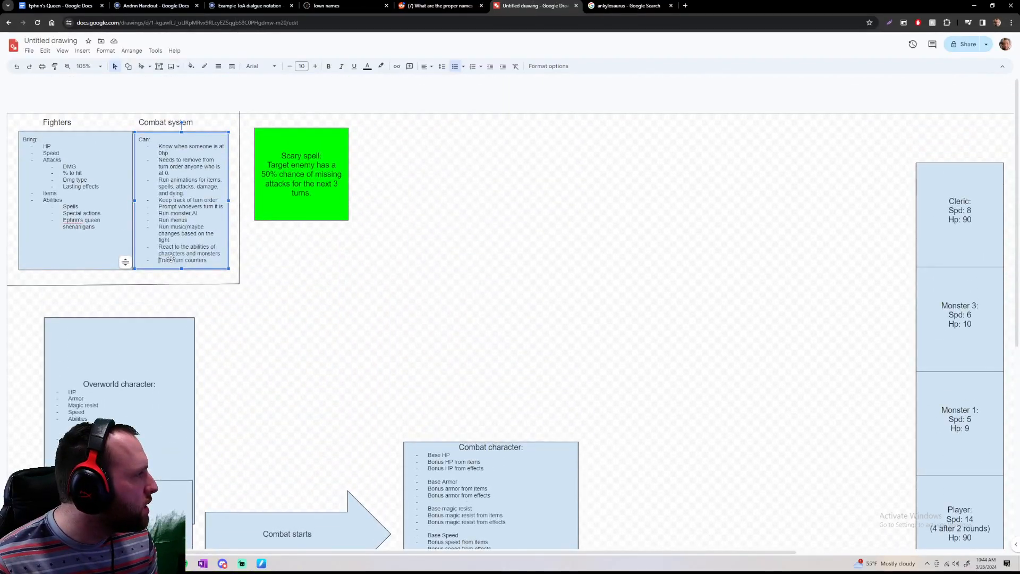
scroll(286, 257, "right", 6)
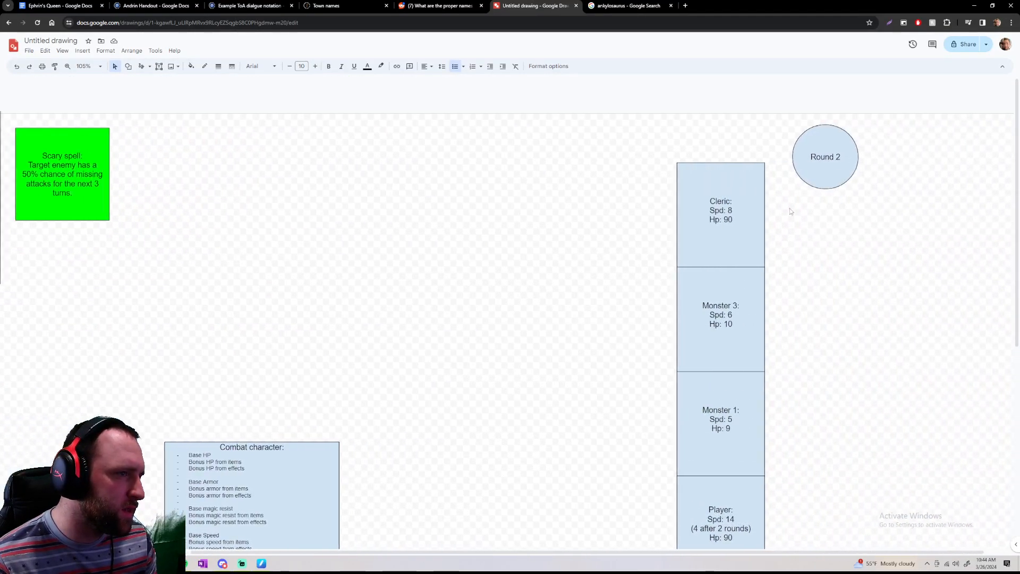
scroll(802, 221, "down", 5)
scroll(789, 315, "up", 5)
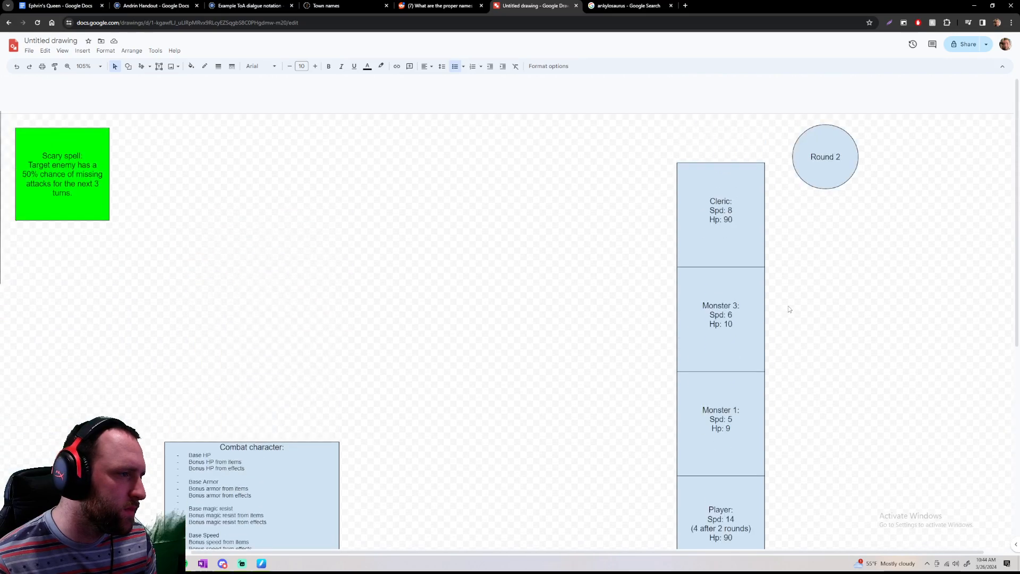
scroll(789, 305, "left", 6)
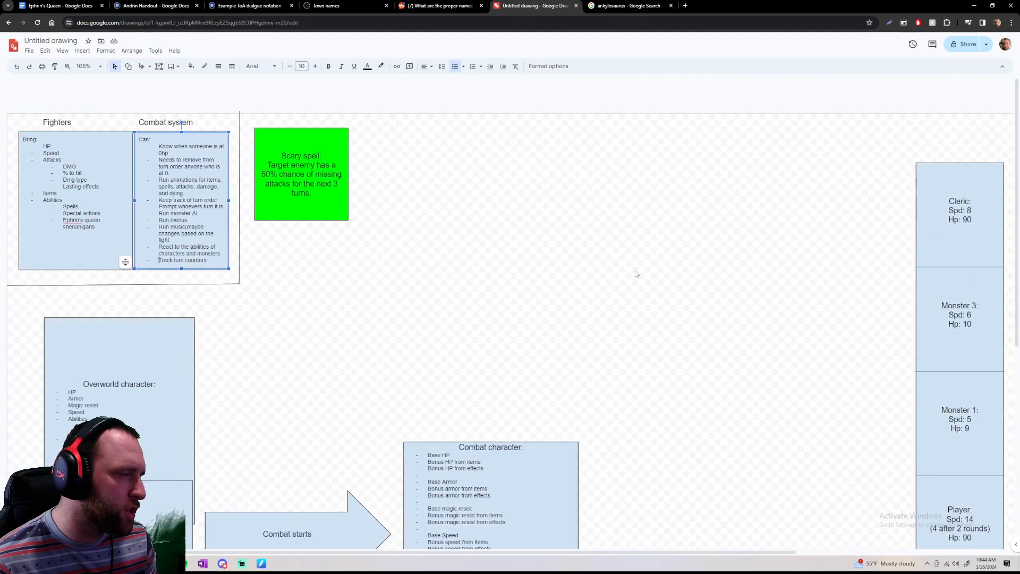
Adjust the vertical border line beside the Combat system box so its upper end meets the canvas edge
scroll(414, 227, "down", 1)
scroll(414, 227, "up", 1)
scroll(414, 227, "right", 1)
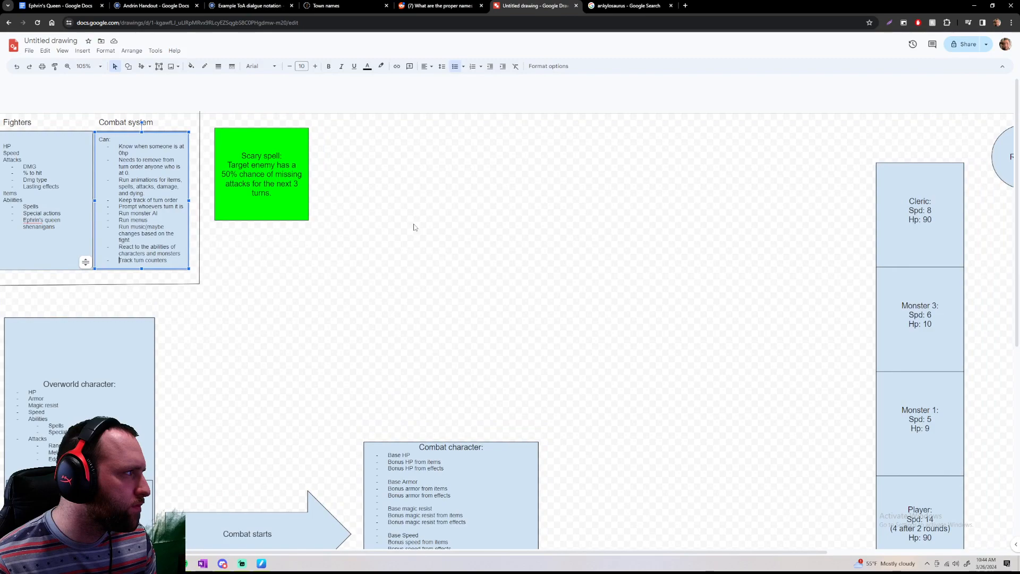
scroll(408, 223, "left", 1)
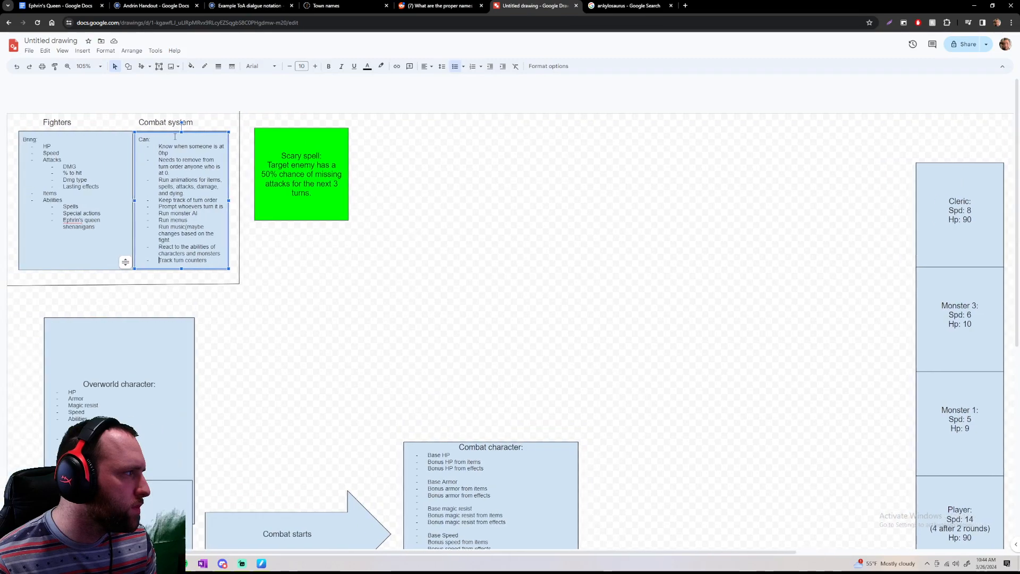
left_click(239, 110)
left_click_drag(239, 112, 240, 116)
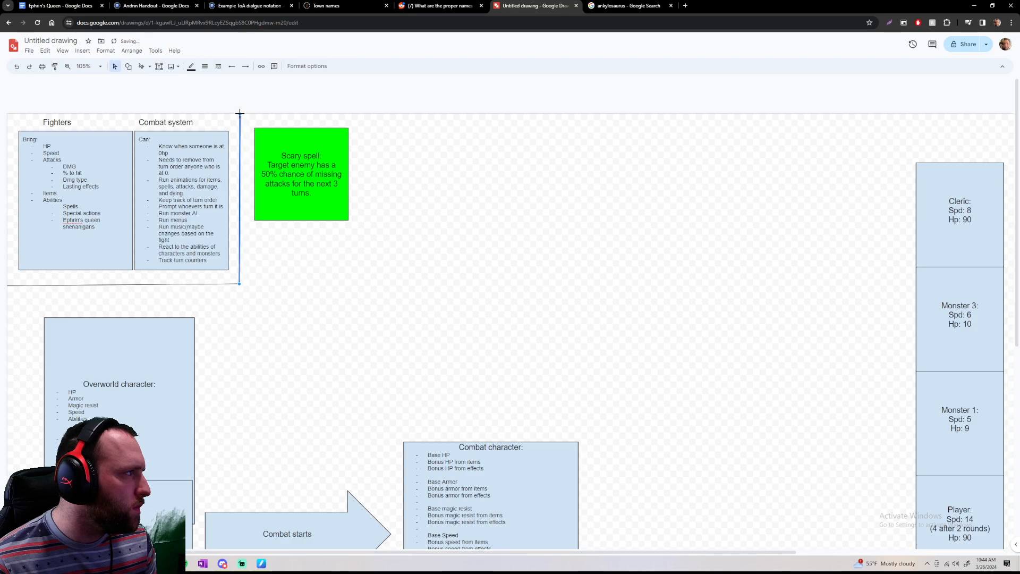
left_click(388, 148)
Review the Combat character box and the Round 2 turn order against the Scary spell note and the Combat system list
scroll(388, 148, "down", 5)
scroll(387, 147, "up", 5)
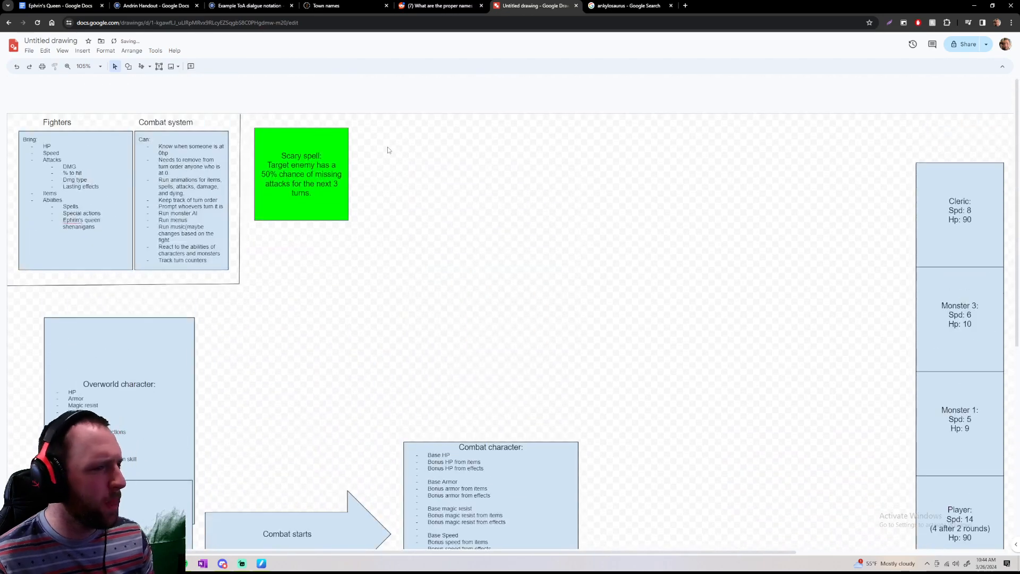
scroll(389, 149, "right", 4)
scroll(595, 173, "down", 5)
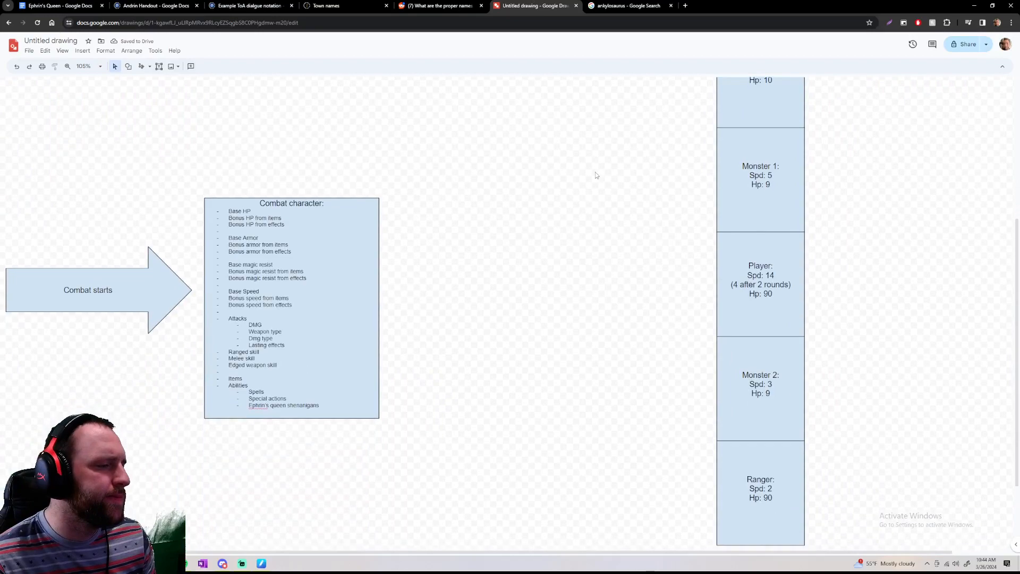
scroll(595, 175, "down", 2)
scroll(595, 176, "up", 7)
scroll(594, 175, "left", 1)
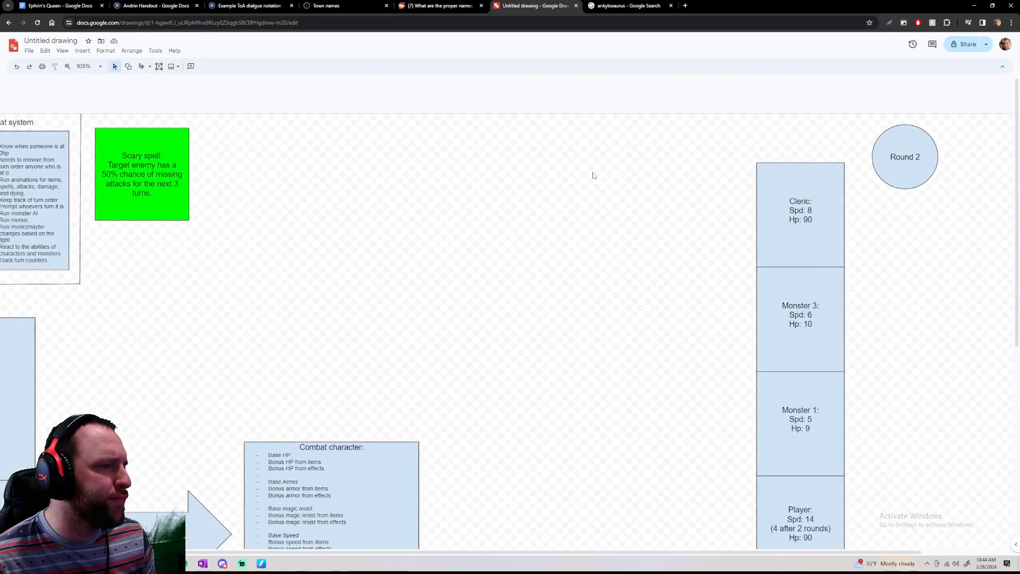
scroll(593, 175, "left", 1)
scroll(593, 175, "right", 3)
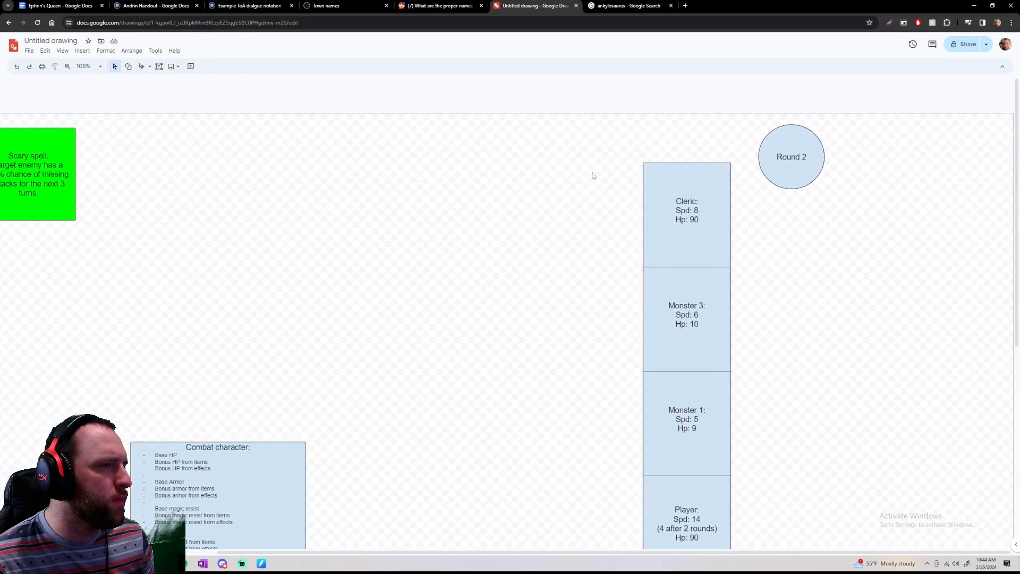
scroll(593, 175, "left", 6)
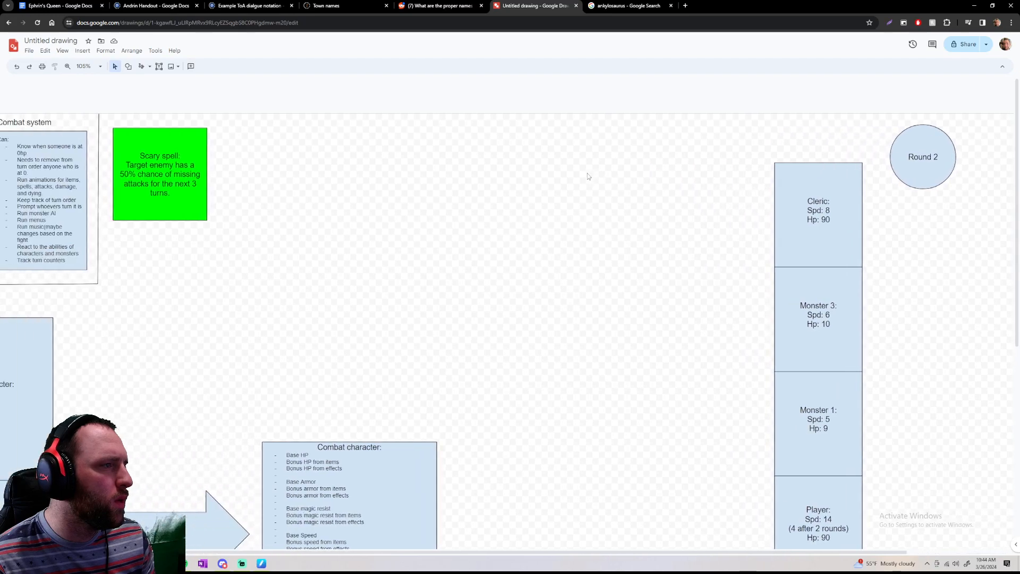
scroll(505, 169, "down", 2)
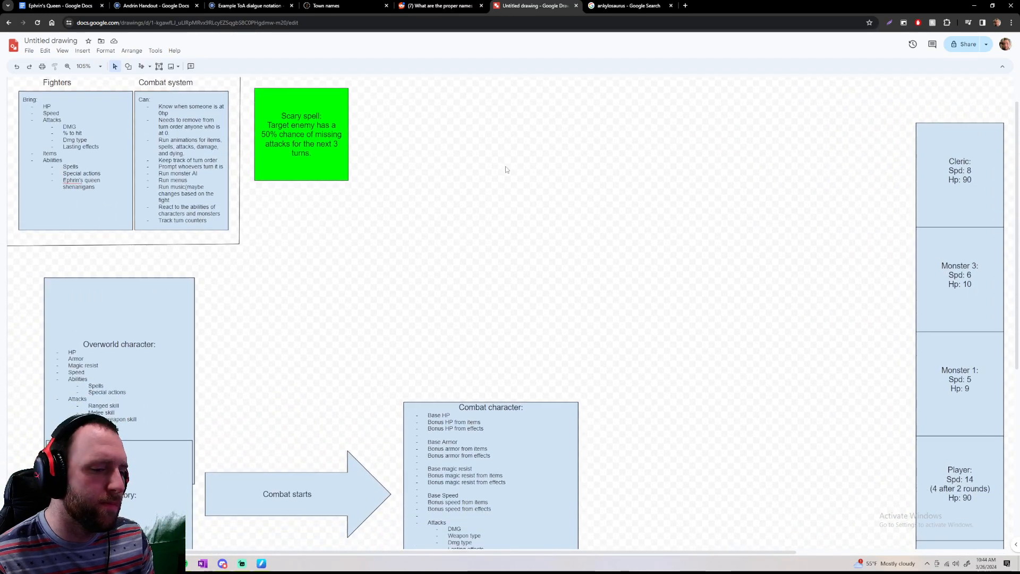
scroll(506, 168, "up", 2)
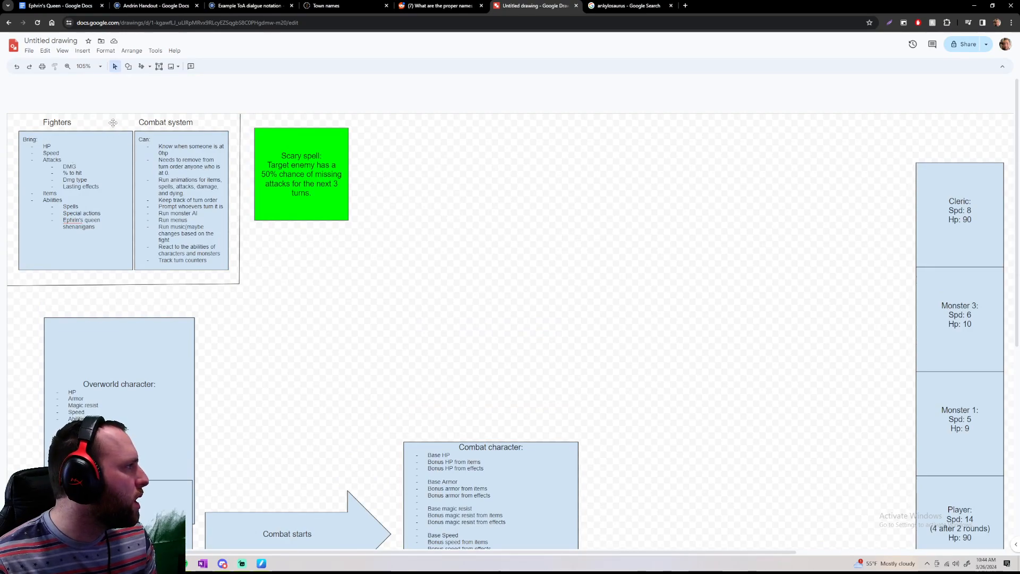
Outline the Fighters and Combat system section, and examine the Round 2 turn order from the Cleric down to the Ranger
left_click_drag(41, 125, 1, 99)
left_click(271, 305)
left_click(1, 100)
left_click_drag(41, 144, 249, 304)
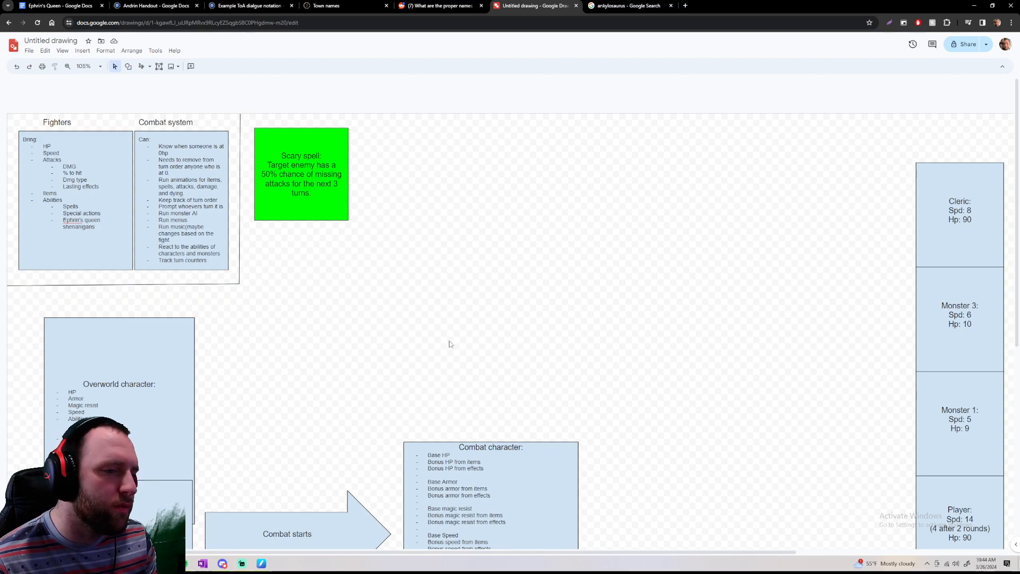
scroll(240, 182, "right", 6)
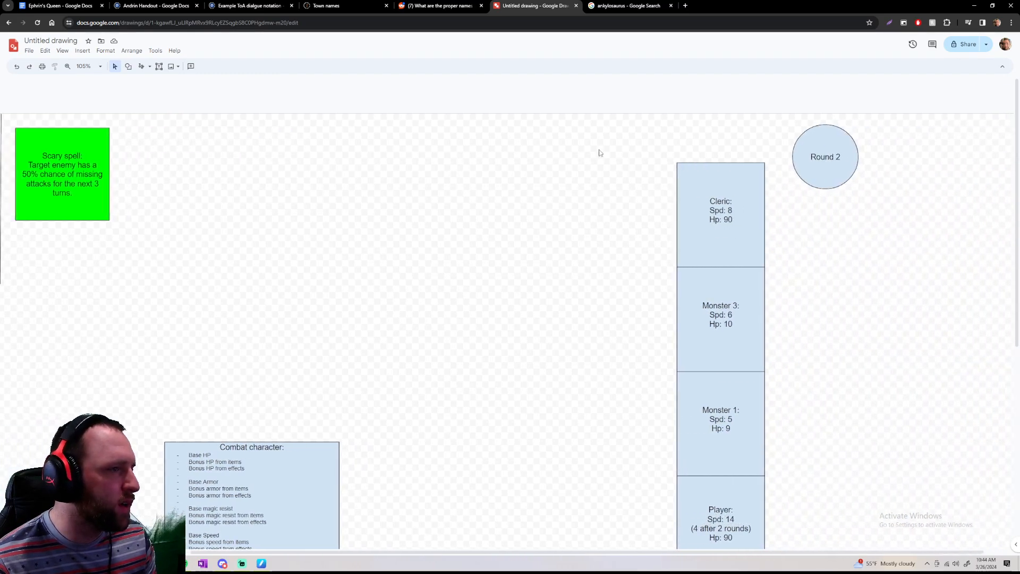
left_click_drag(603, 148, 842, 458)
scroll(872, 464, "down", 5)
left_click(842, 458)
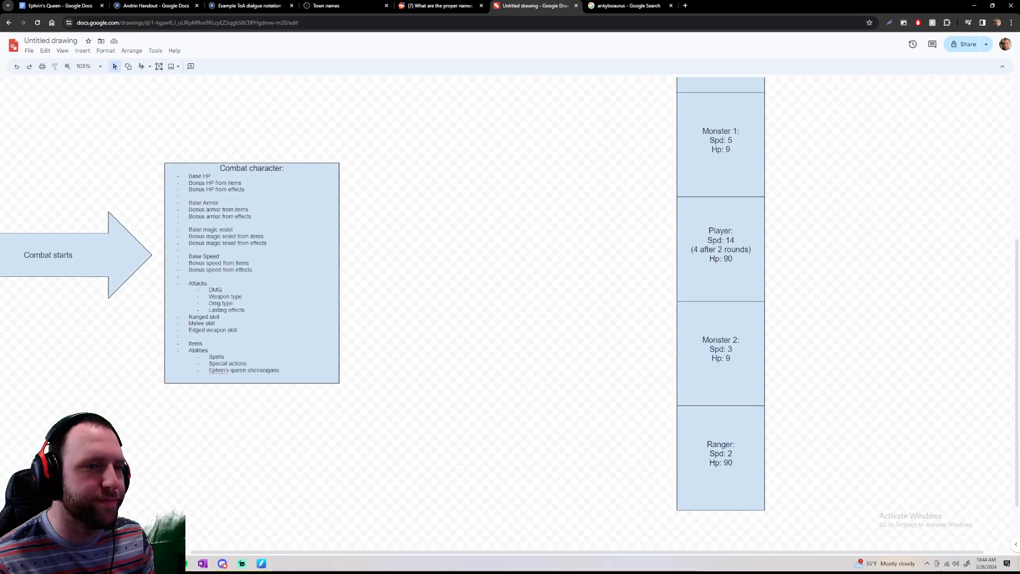
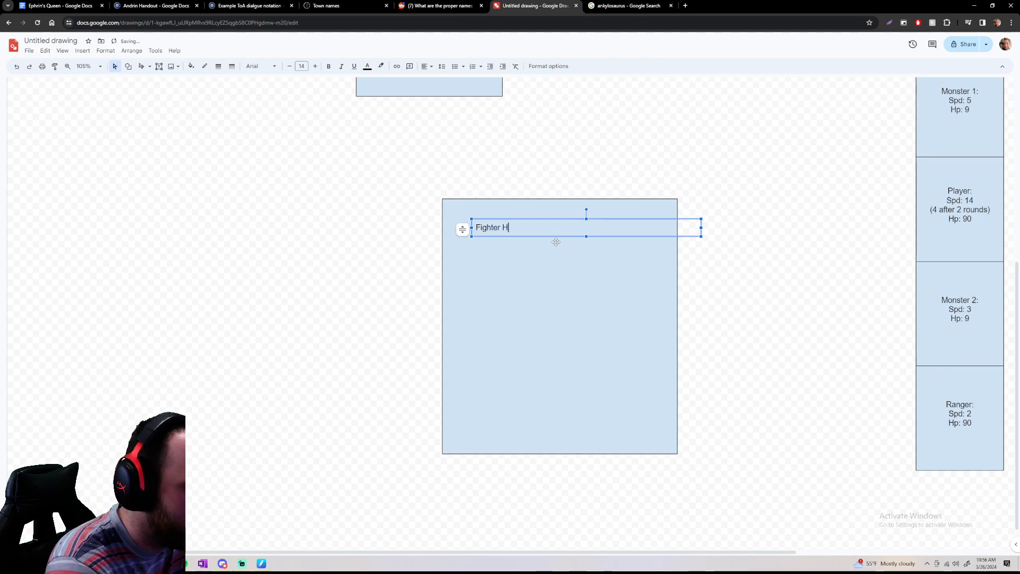
Complete the first line in the blue box as "Fighter HP" and add a "Fighter Speed" line beneath it, spaced by a blank line
key("Return")
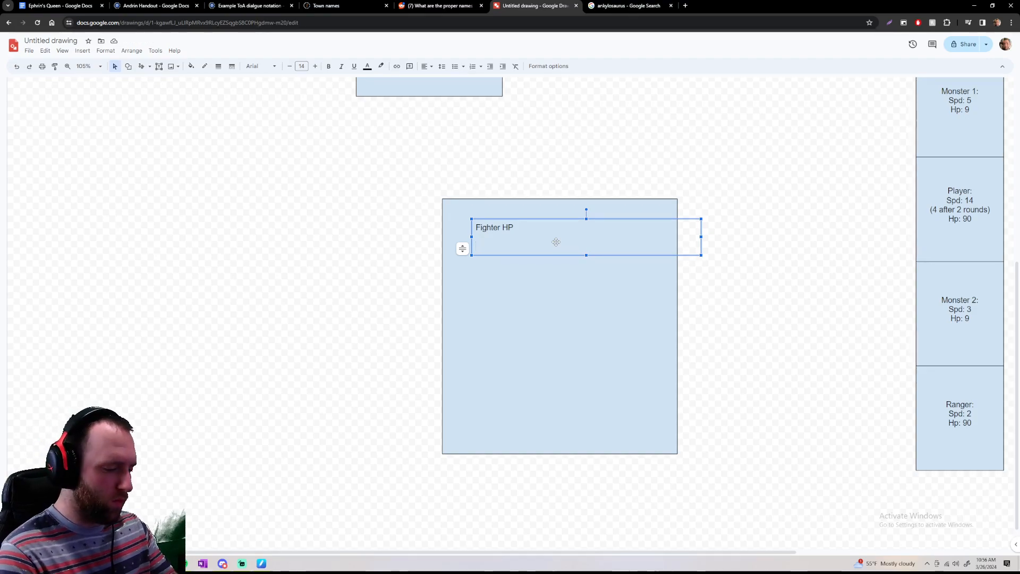
type("Figther Spc")
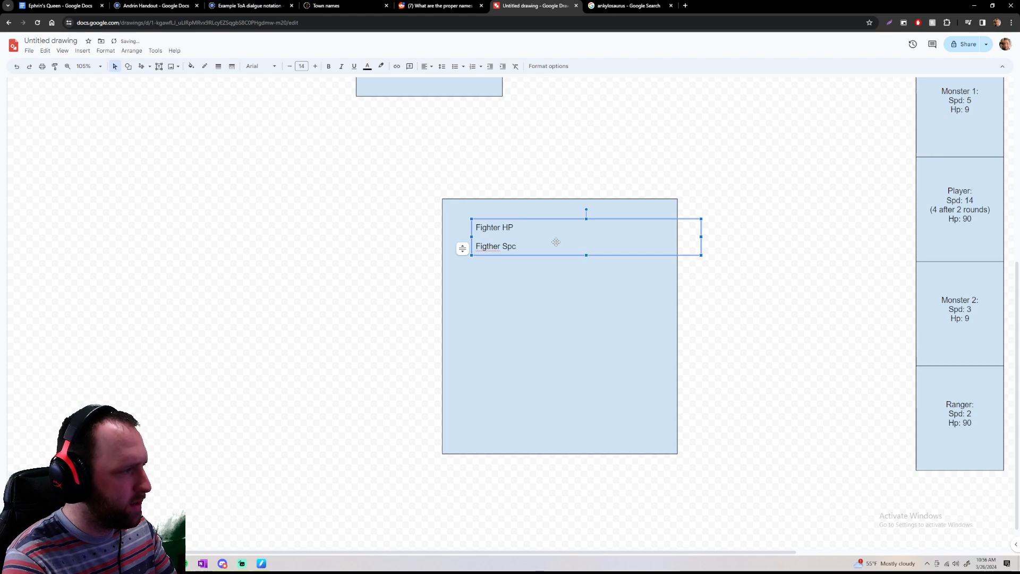
key("BackSpace")
key("BackSpace")
key("BackSpace")
key("BackSpace")
type("ht")
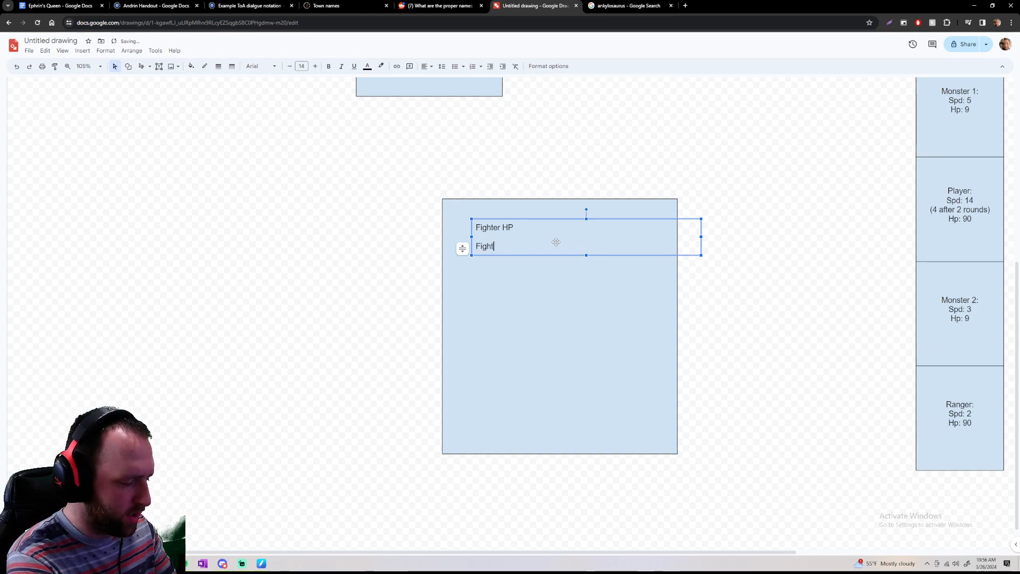
type("er Speed")
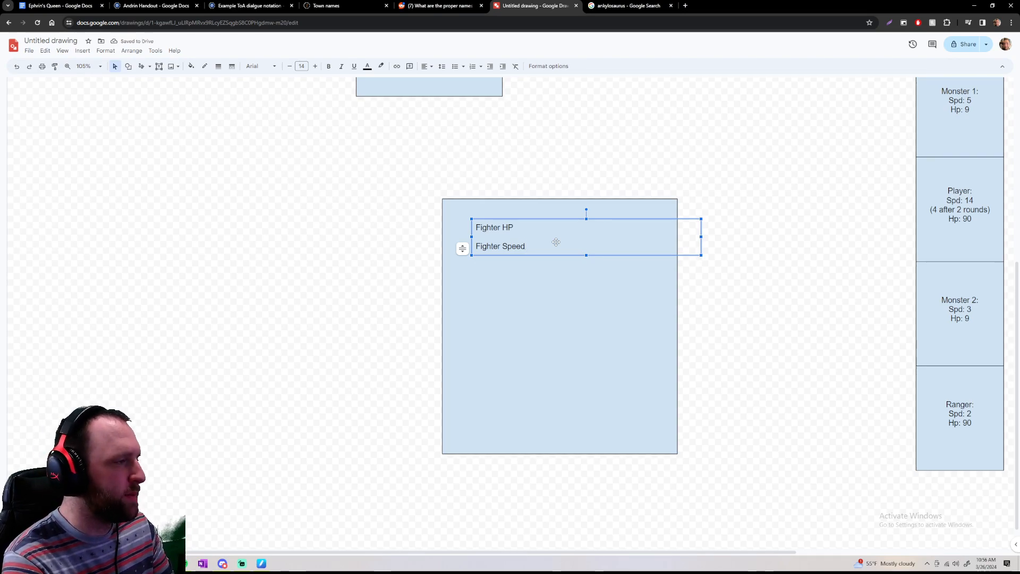
key("Return")
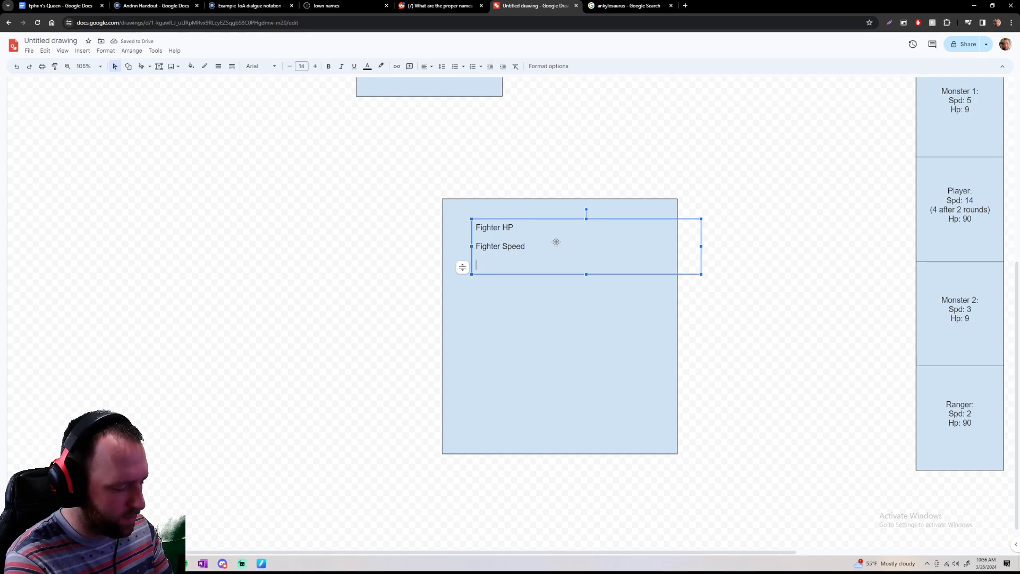
type("Fight")
key("BackSpace")
key("BackSpace")
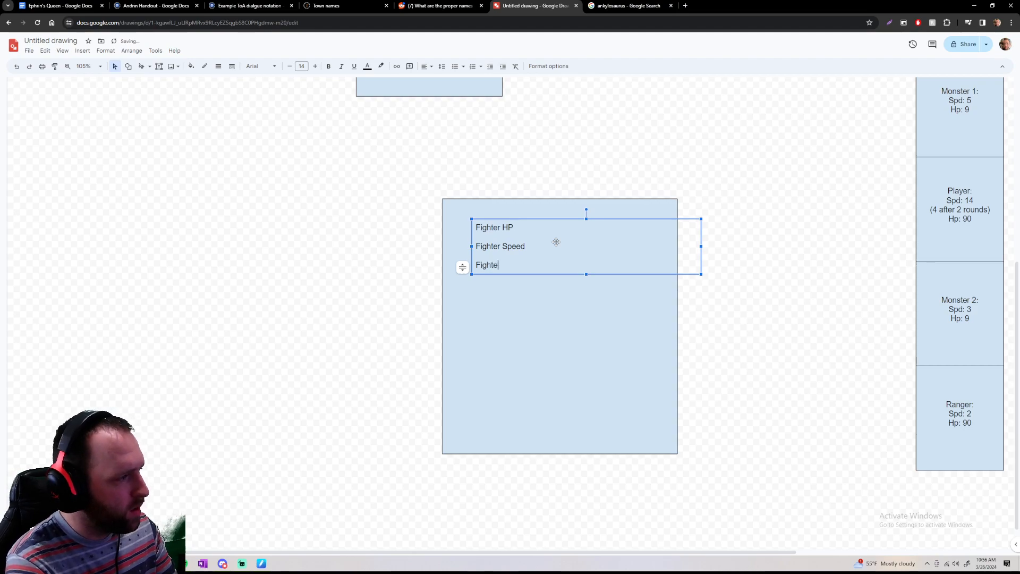
type("Bon")
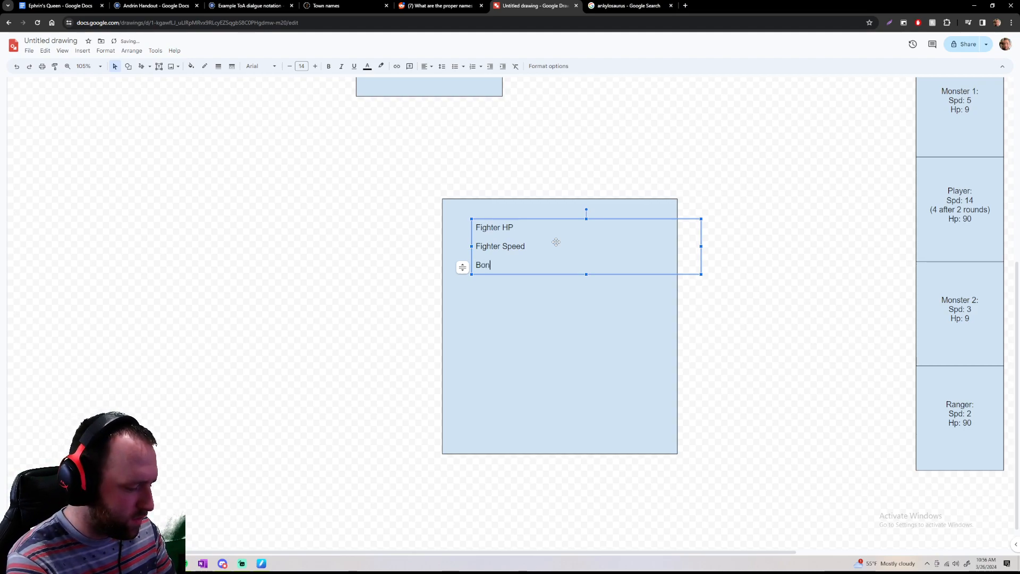
type("uses from ")
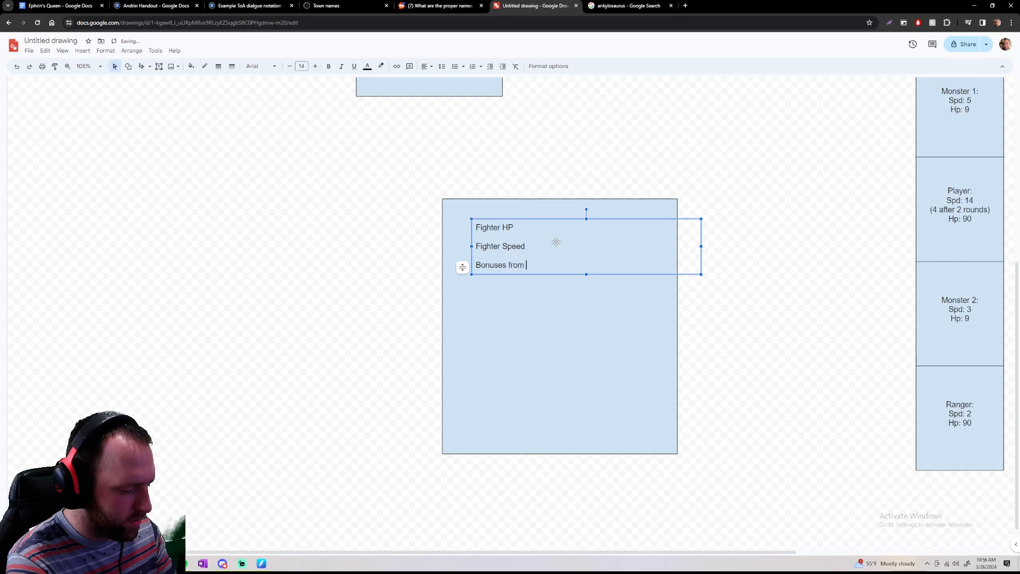
type("items")
key("BackSpace")
key("BackSpace")
key("BackSpace")
key("BackSpace")
key("BackSpace")
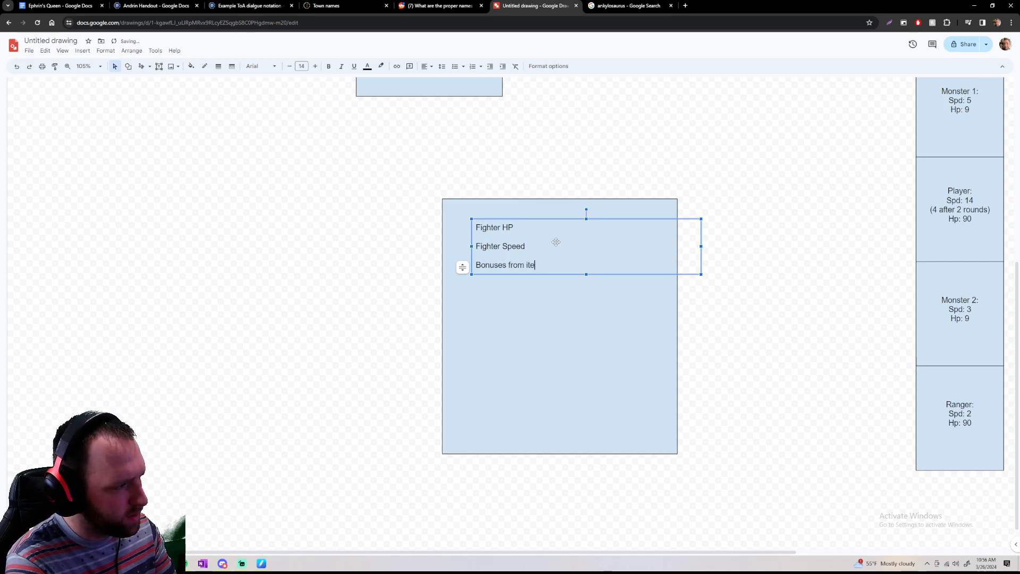
type("fighter")
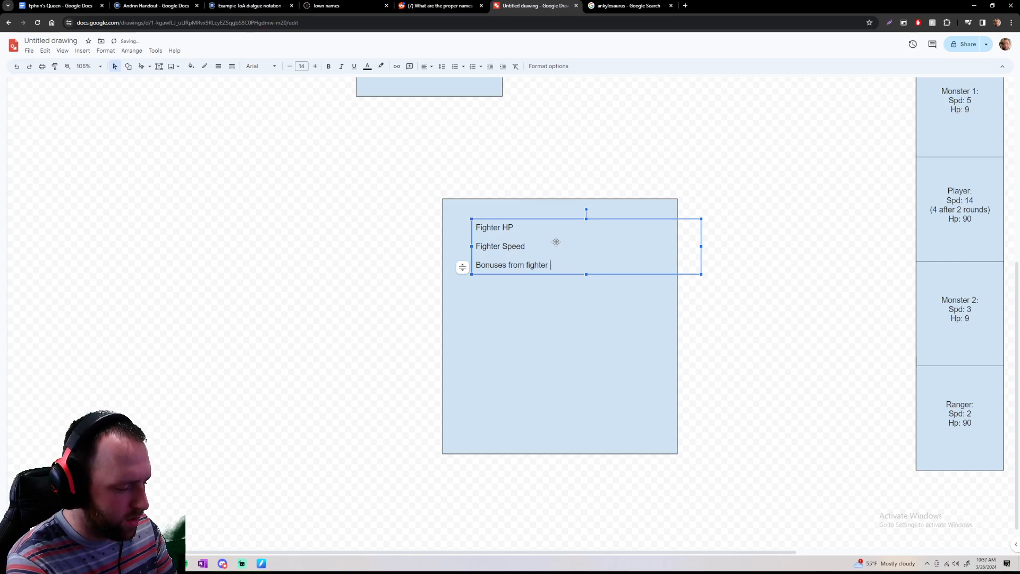
type(" items")
key("Return")
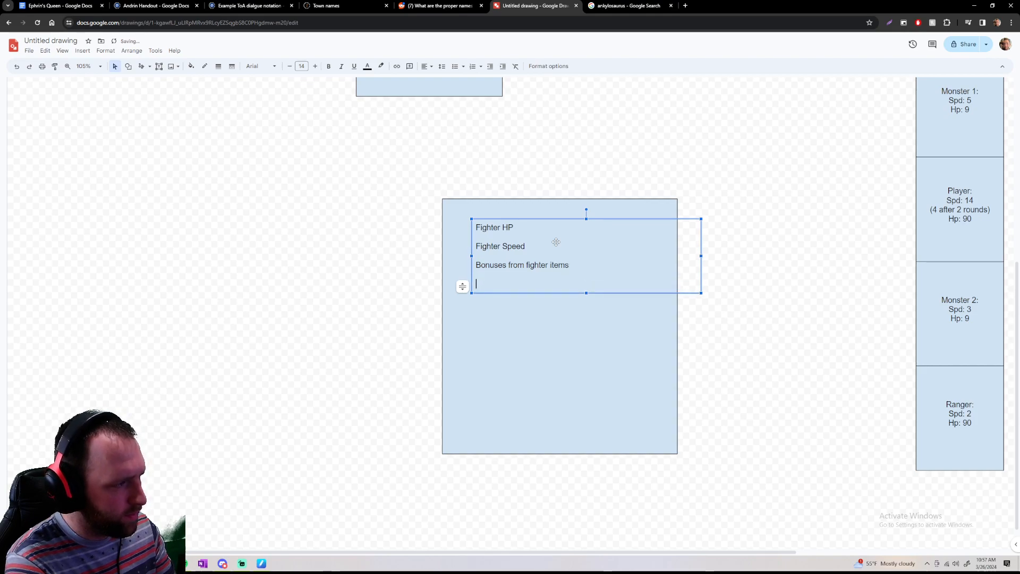
key("BackSpace")
key("BackSpace")
key("BackSpace")
key("BackSpace")
key("BackSpace")
key("BackSpace")
key("BackSpace")
key("BackSpace")
key("BackSpace")
key("BackSpace")
key("BackSpace")
key("BackSpace")
key("BackSpace")
key("BackSpace")
key("BackSpace")
key("BackSpace")
key("BackSpace")
key("BackSpace")
key("BackSpace")
key("BackSpace")
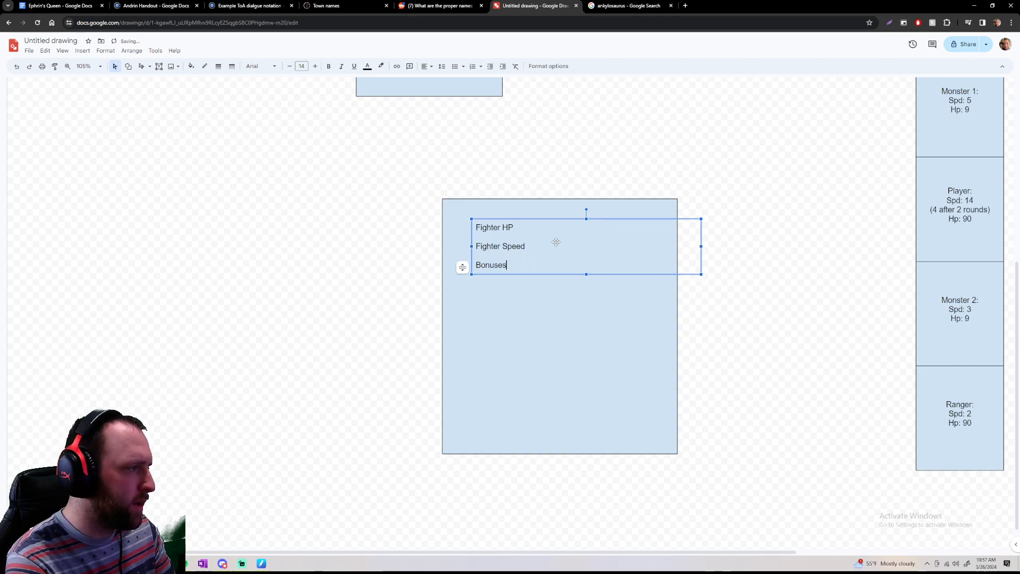
key("BackSpace")
key("BackSpace")
key("BackSpace")
key("BackSpace")
key("BackSpace")
key("BackSpace")
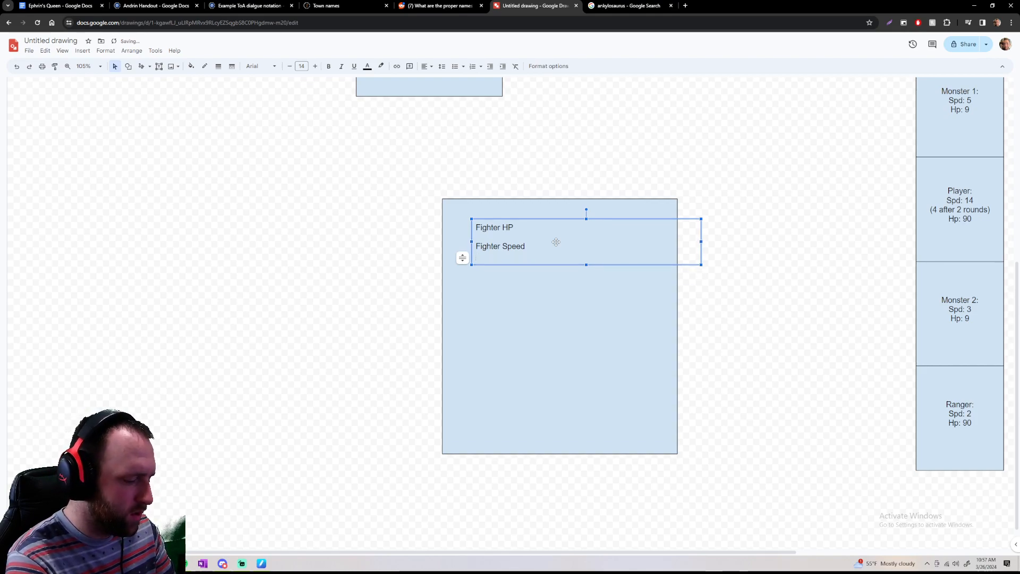
Add a line reading "Item bonuses" below "Fighter Speed", followed by blank lines
key("Return")
type("Item b")
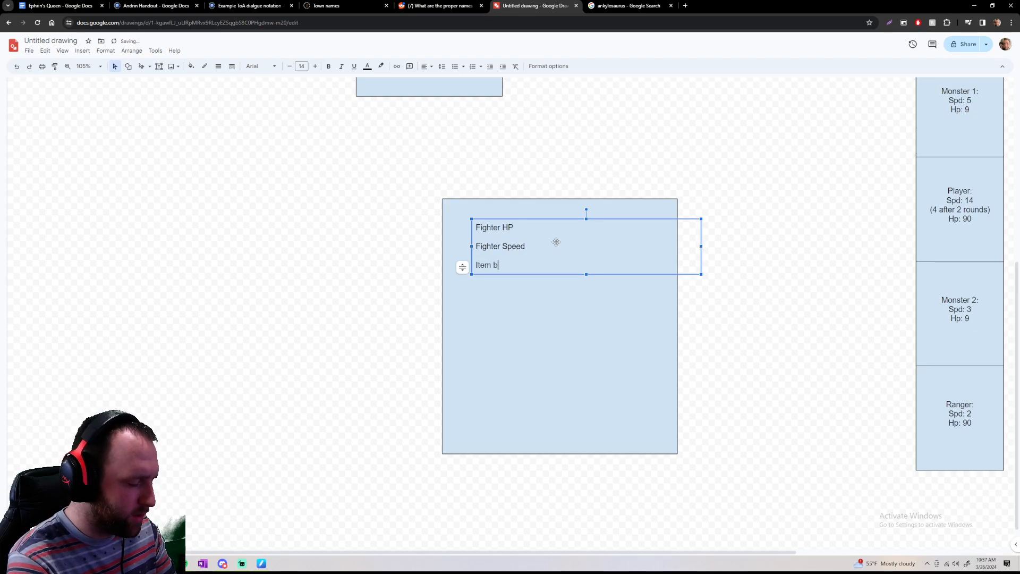
type("onuses")
key("Return")
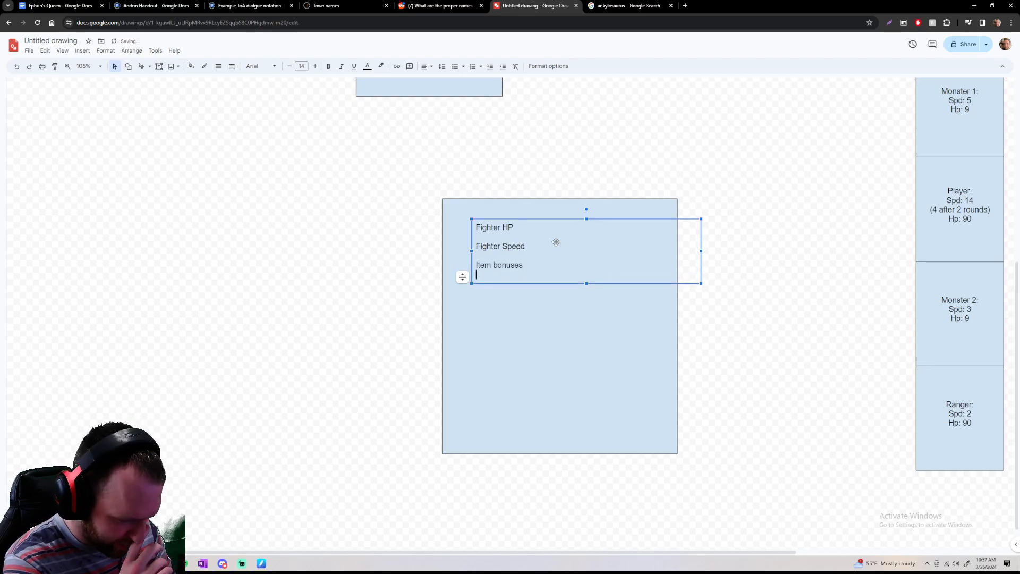
key("Return")
Append "(HP, SPD, ARM, MR)" to the "Item bonuses" line, checking the stats against the Combat character box
key("Left")
key("Left")
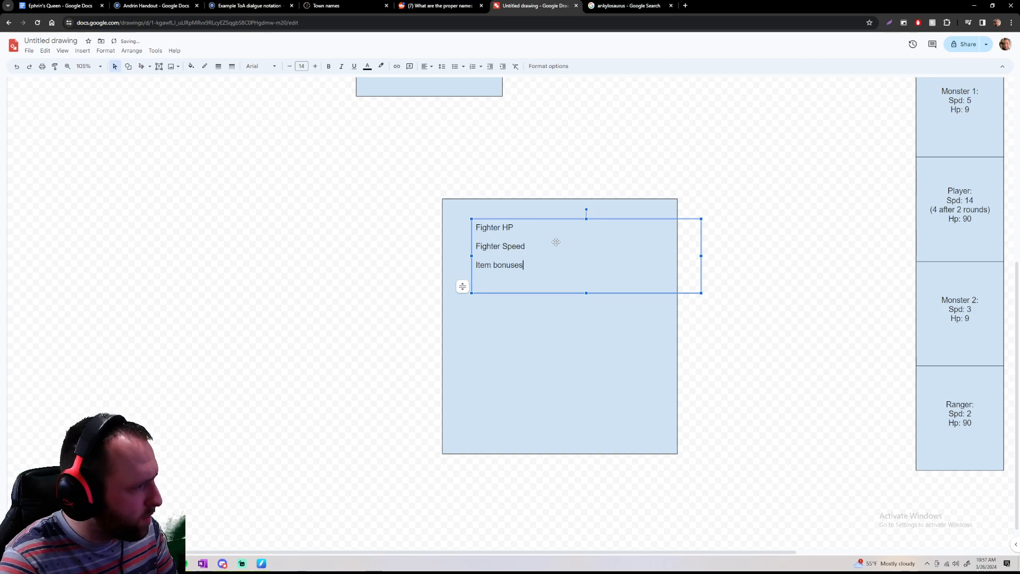
type("(HP")
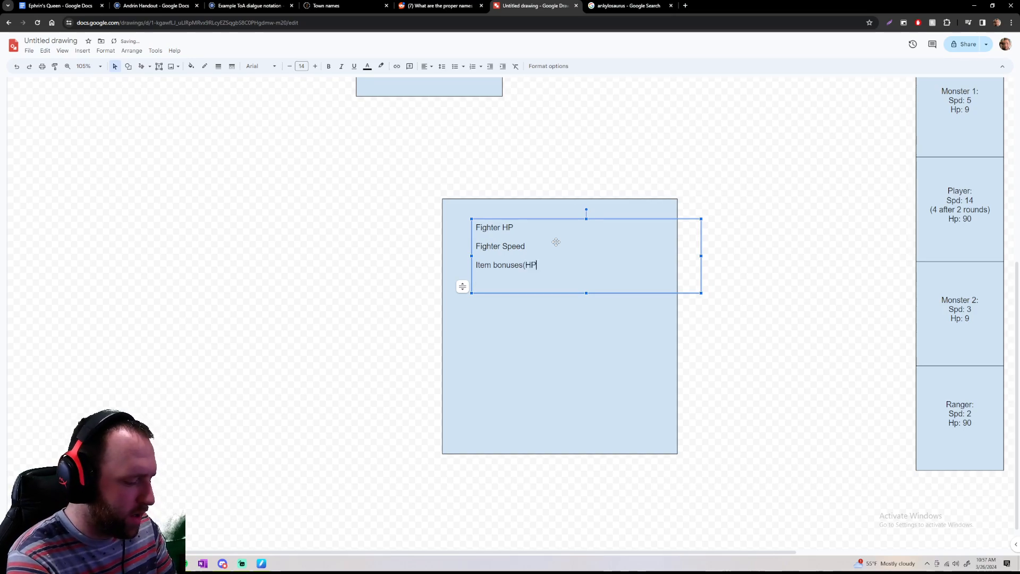
type(", SPD,")
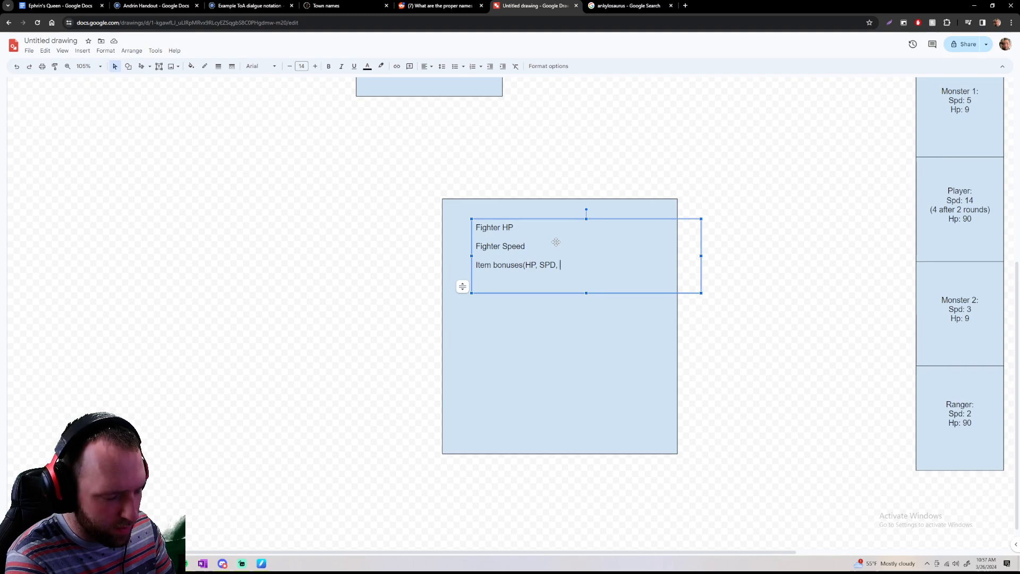
scroll(223, 152, "up", 6)
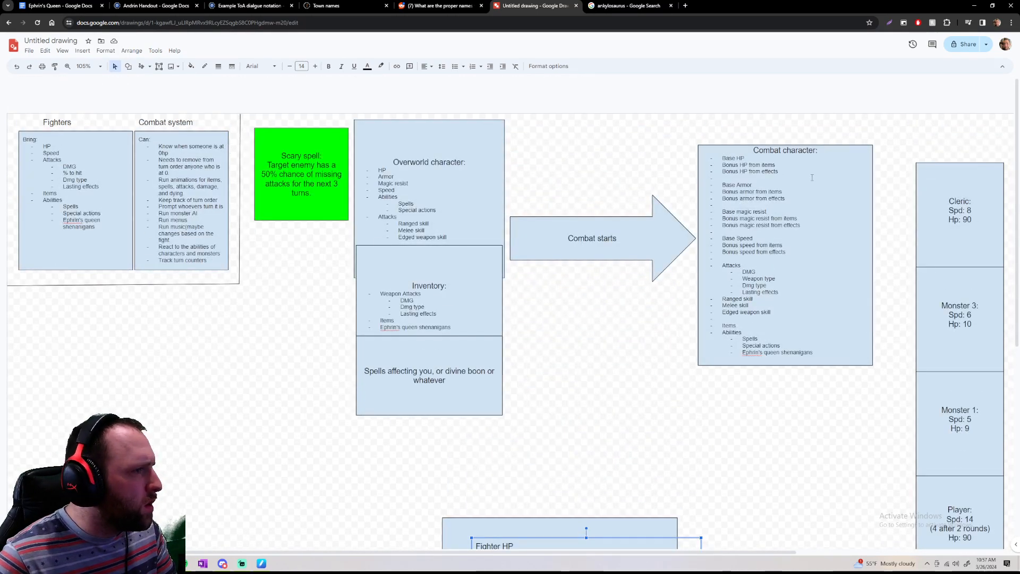
scroll(777, 232, "down", 6)
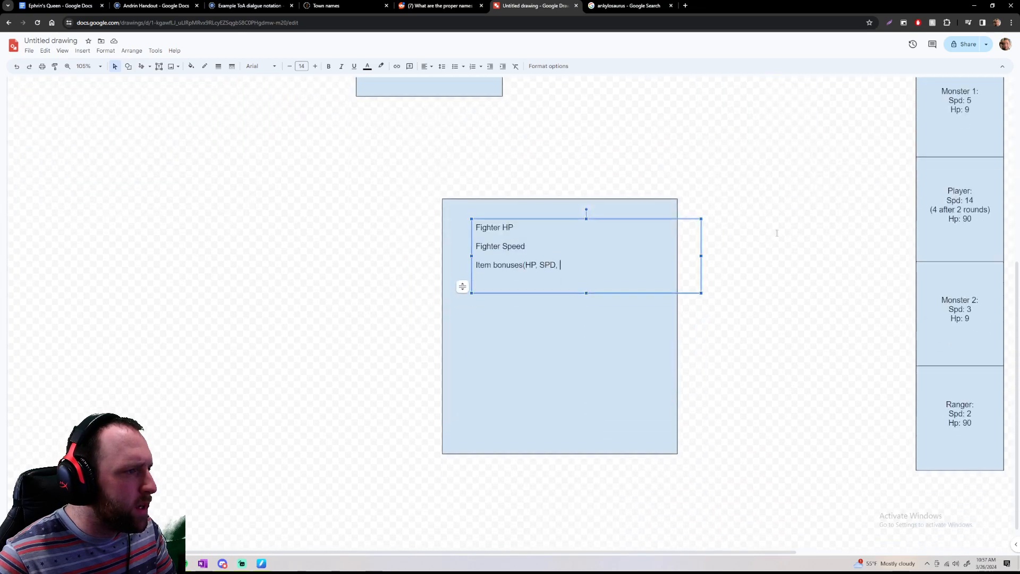
type("ARM")
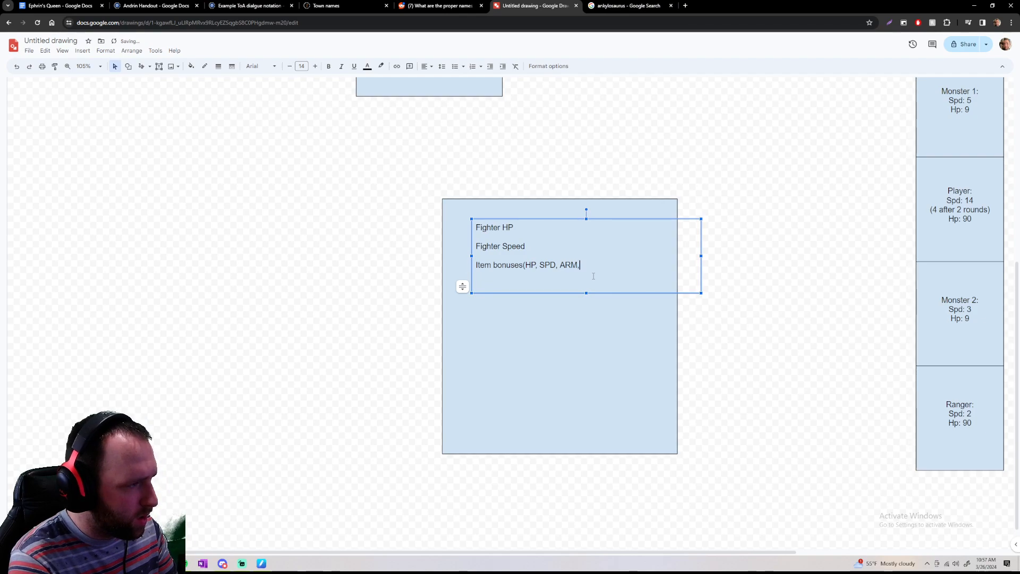
type(", MR)")
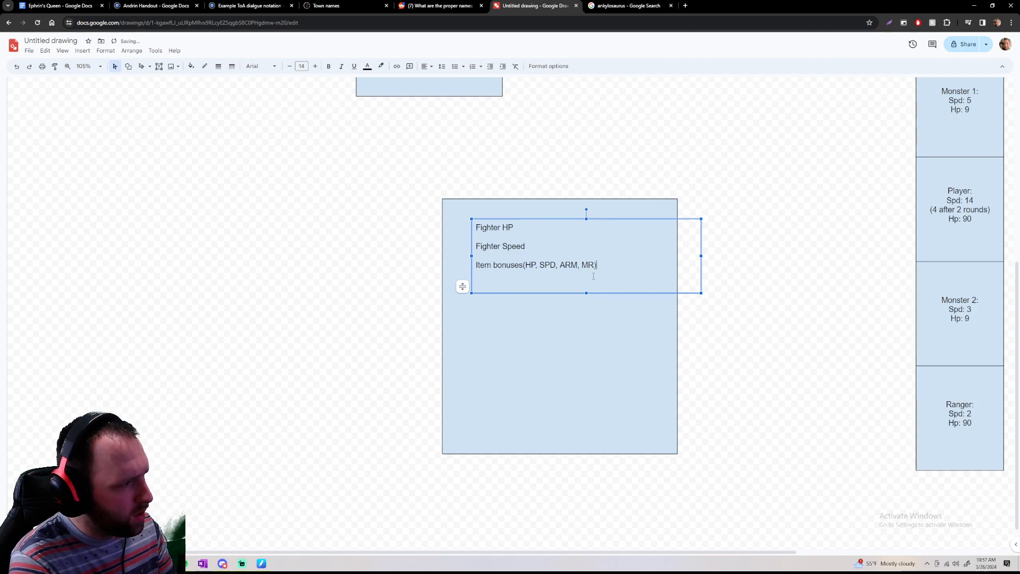
Duplicate the item bonuses line below itself and reword the copy as "Effect bonuses(HP, SPD, ARM, MR)"
key("Return")
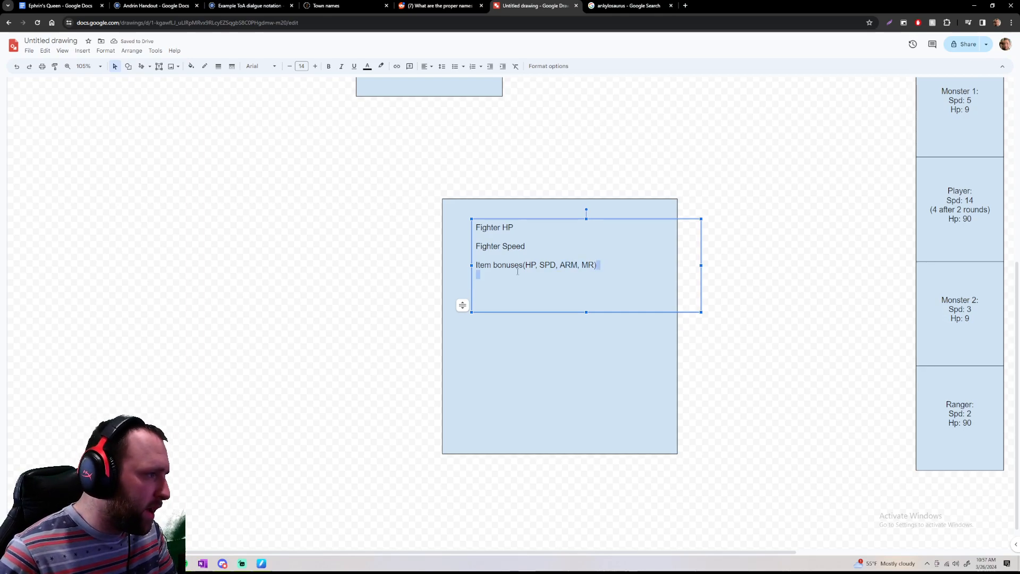
triple_click(495, 266)
key("ctrl+c")
left_click(497, 285)
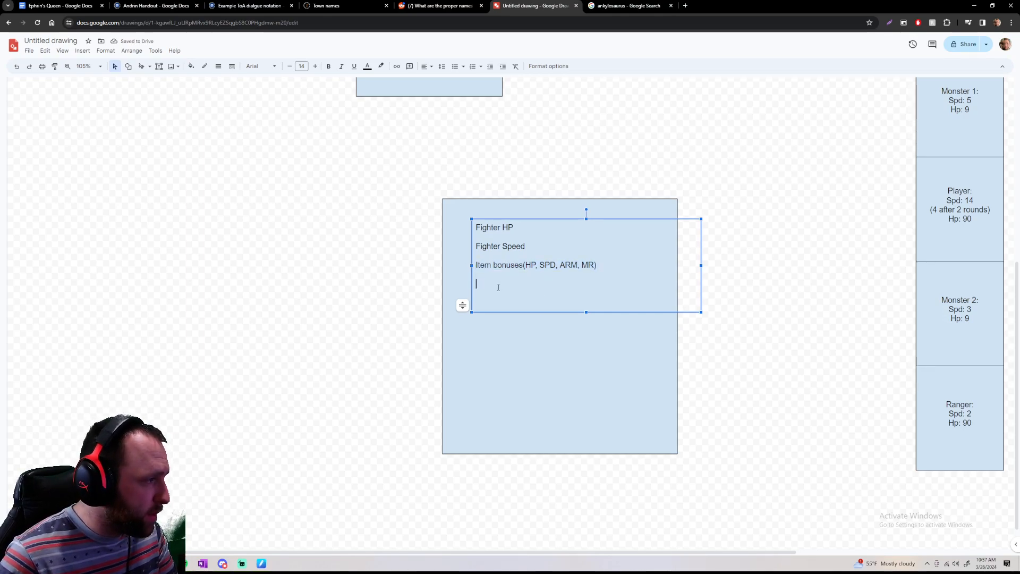
key("ctrl+v")
double_click(485, 283)
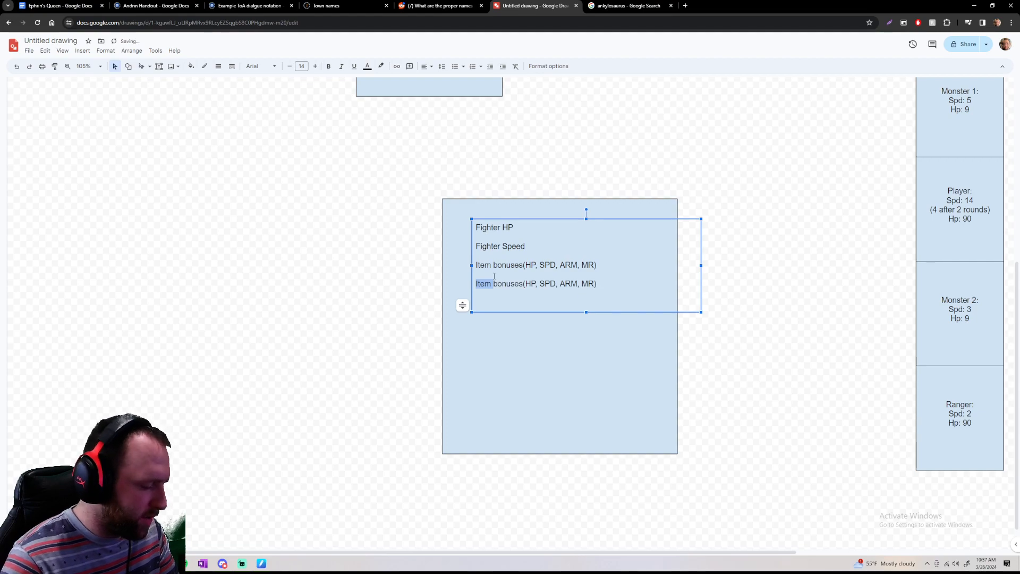
type("Effect")
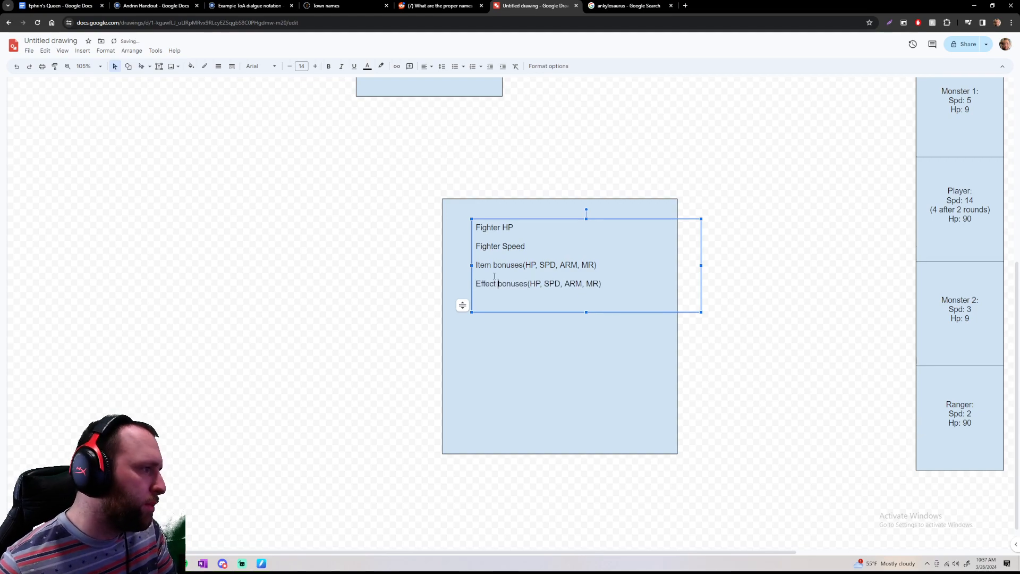
Add a line reading "Legal targets" below the effect bonuses line
left_click(557, 306)
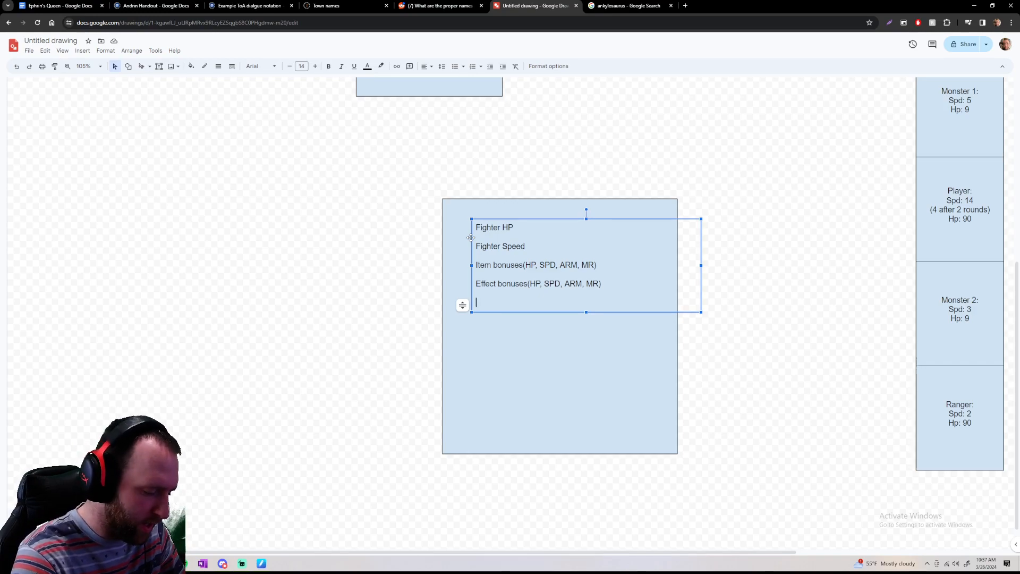
type("Legal ")
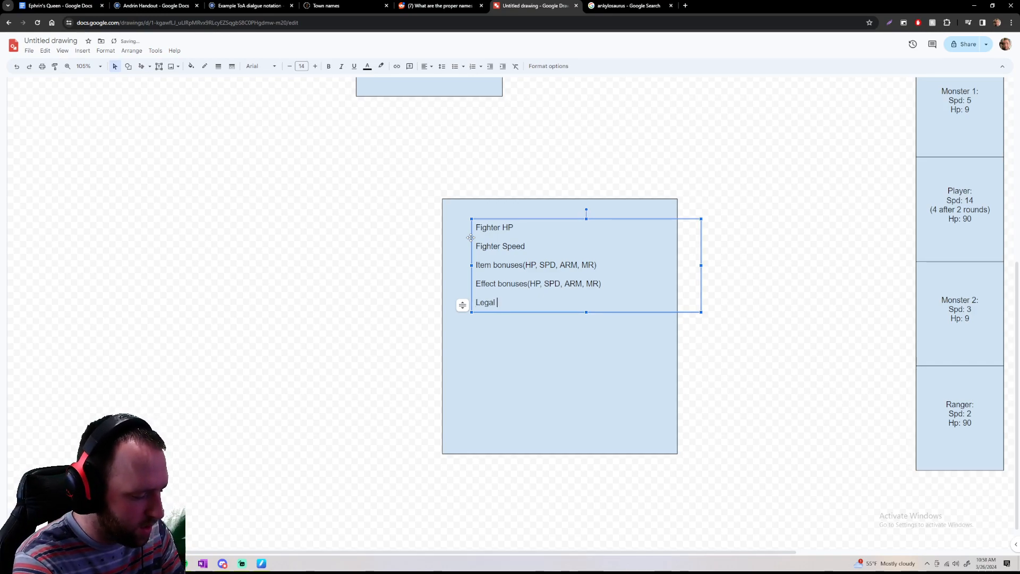
type("targets")
Add a line reading "The fighters in the battle" below "Legal targets"
key("Return")
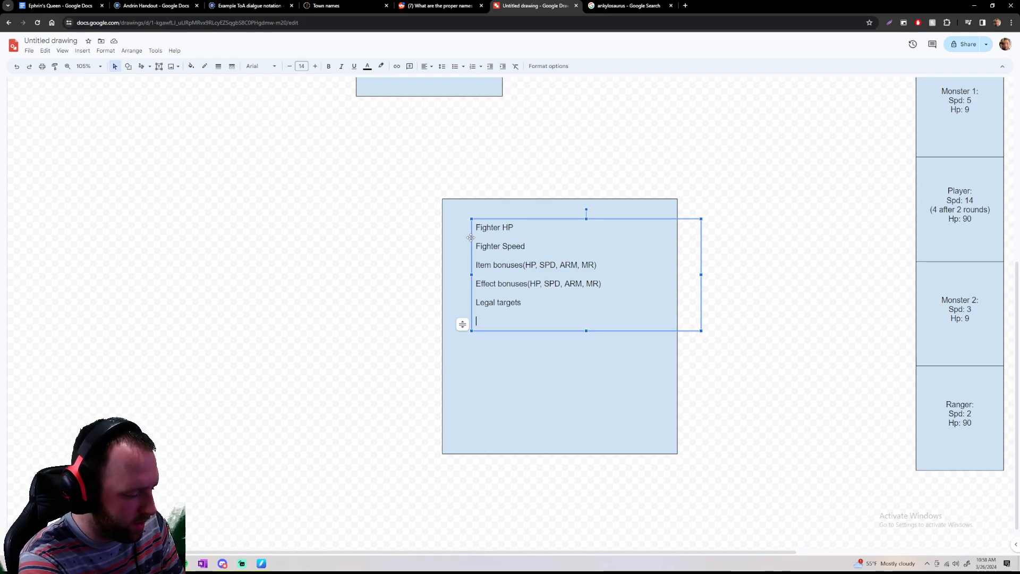
type("The f")
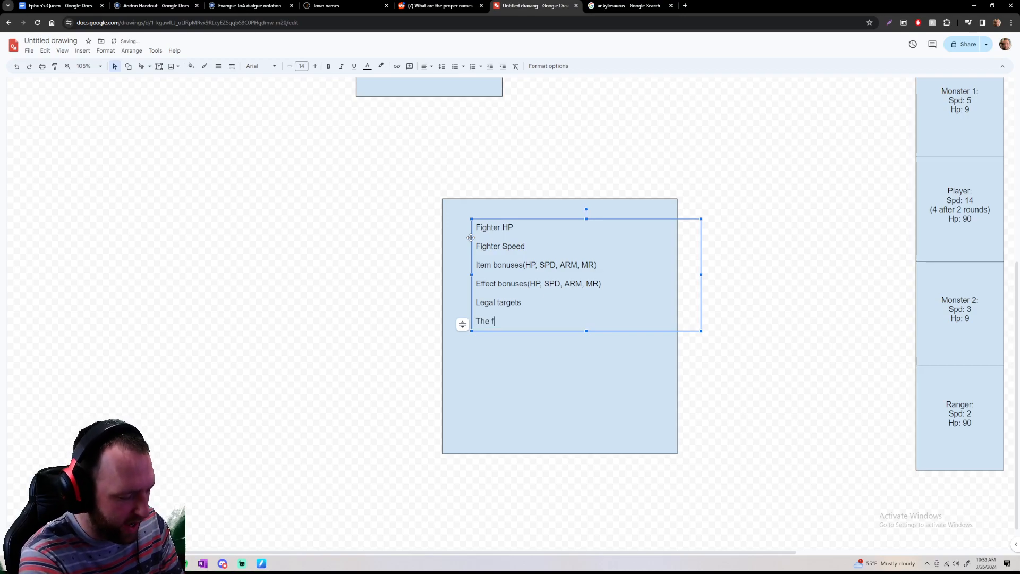
type("ighters in nthe ba")
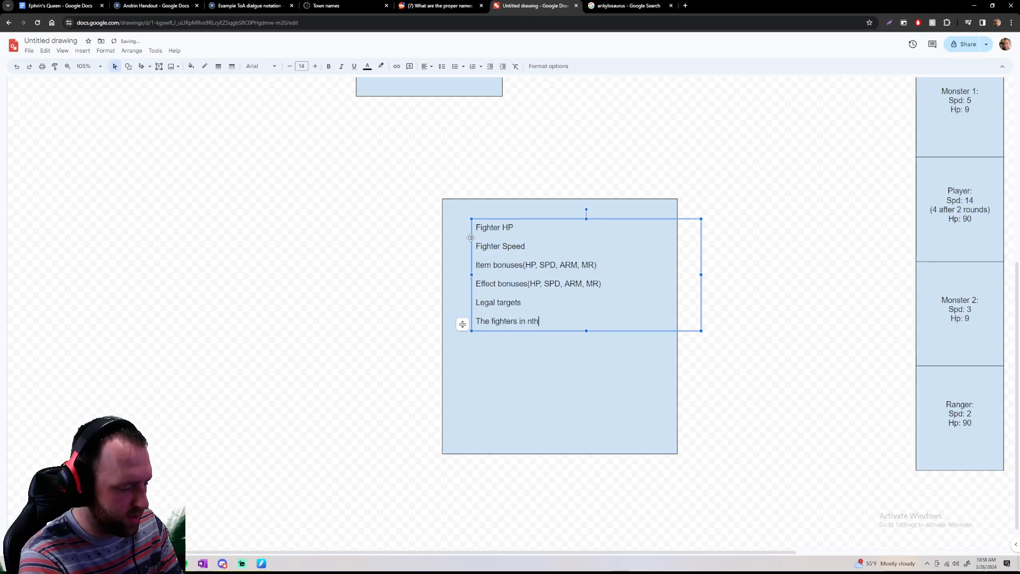
key("BackSpace")
key("BackSpace")
key("BackSpace")
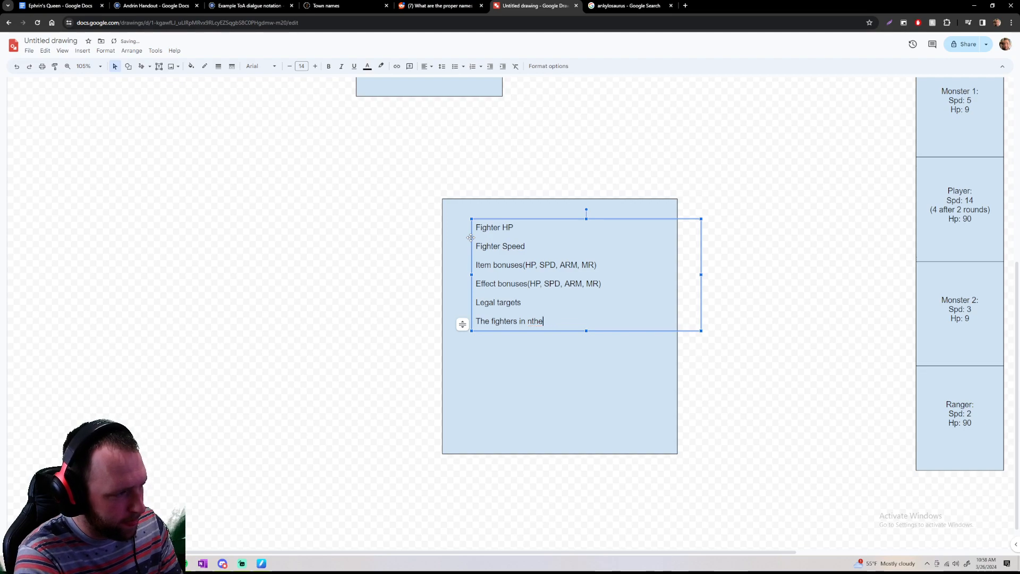
type("the abttle")
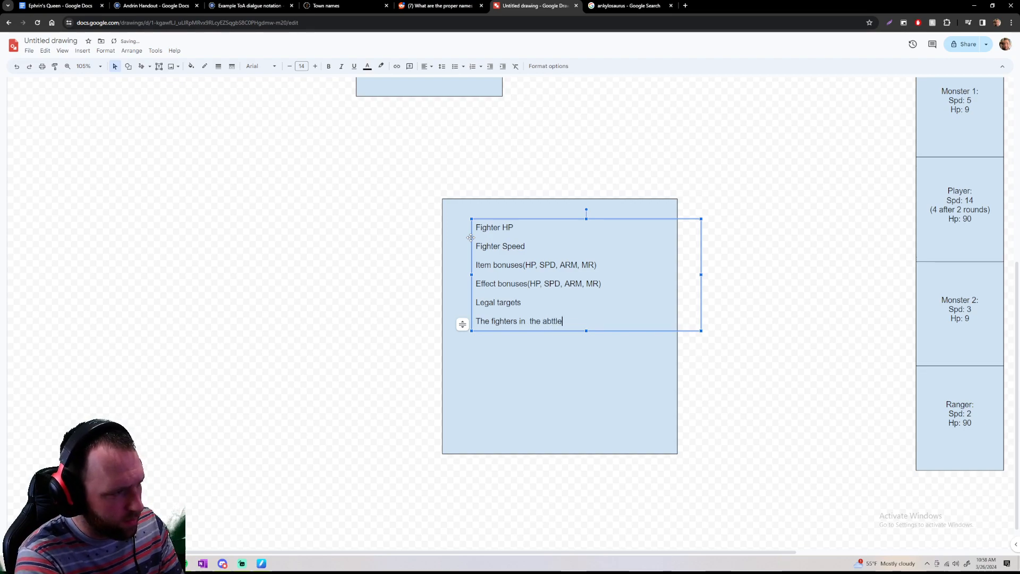
key("BackSpace")
key("BackSpace")
key("BackSpace")
key("BackSpace")
key("BackSpace")
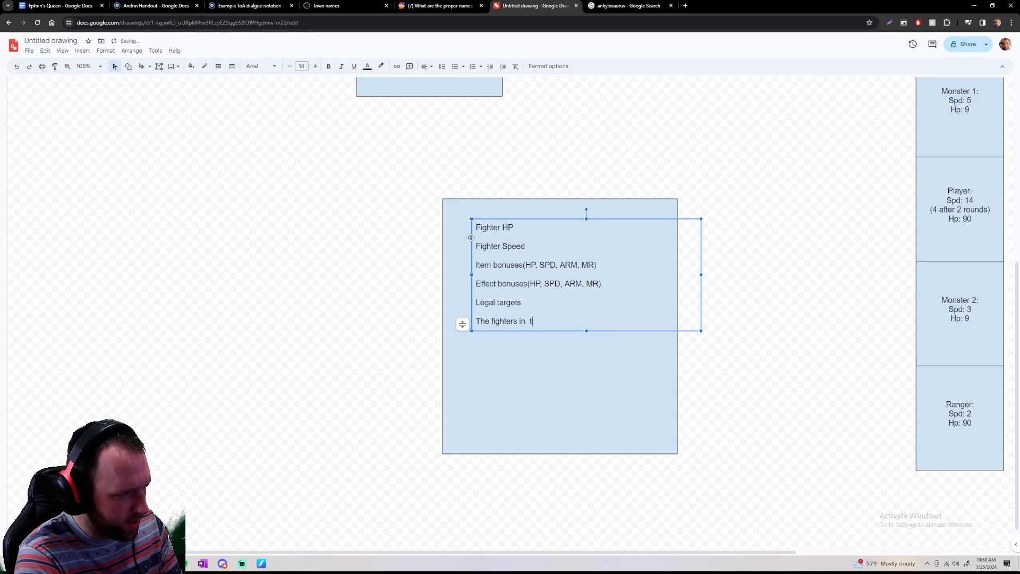
type("the battle")
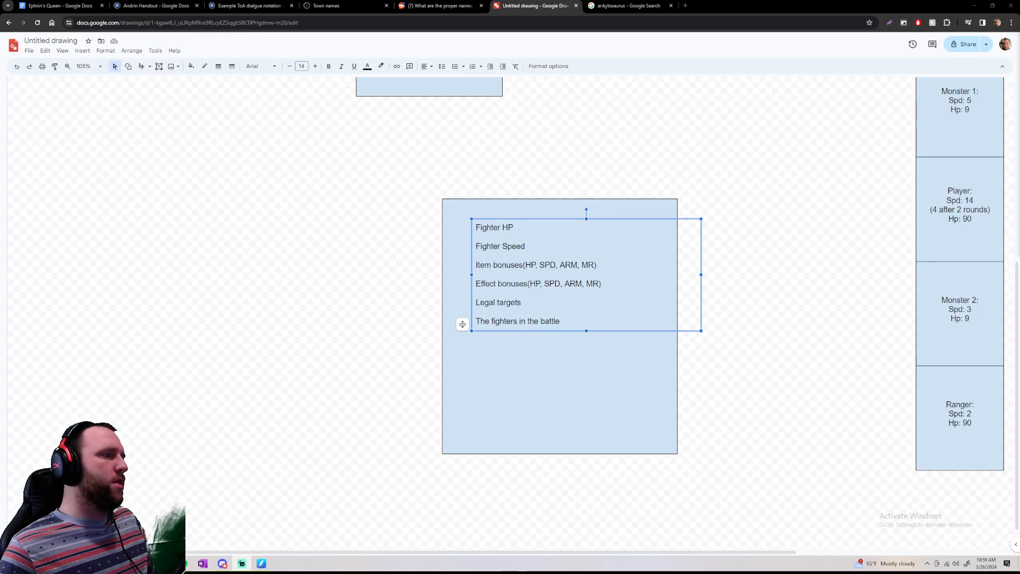
Add a line reading "Spellcasting ability (silence)" below "The fighters in the battle"
scroll(22, 276, "up", 6)
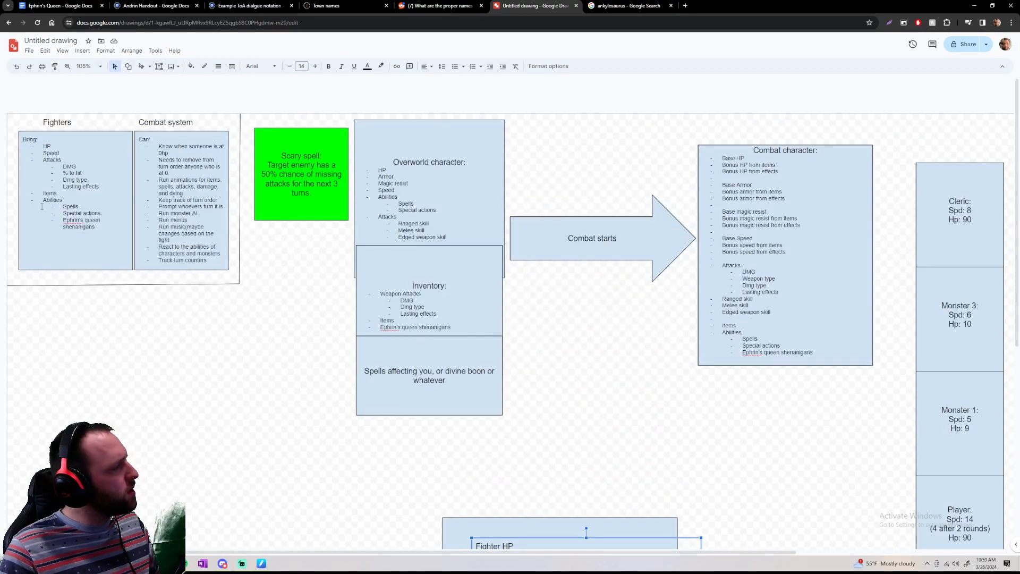
scroll(68, 200, "down", 7)
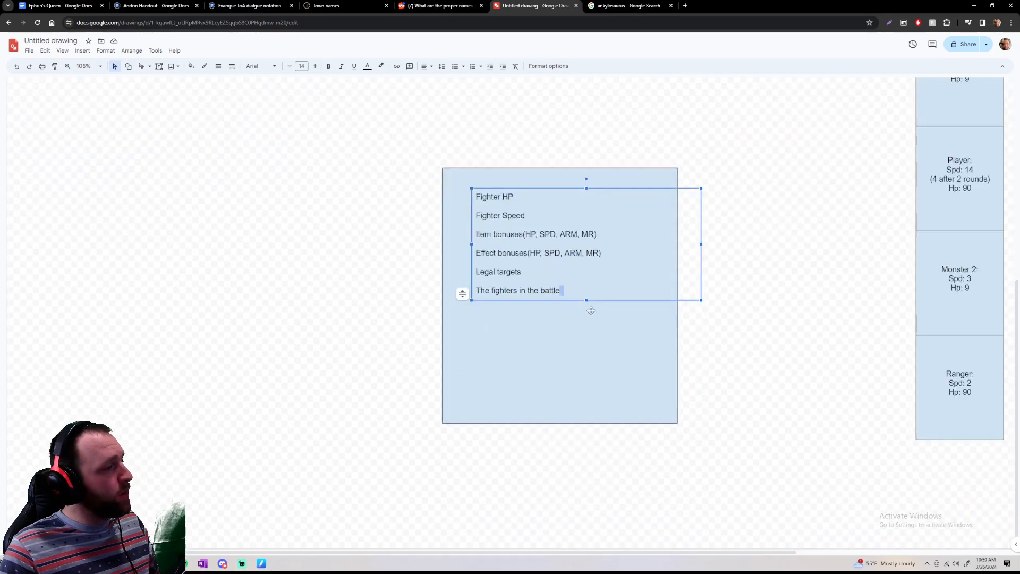
key("Return")
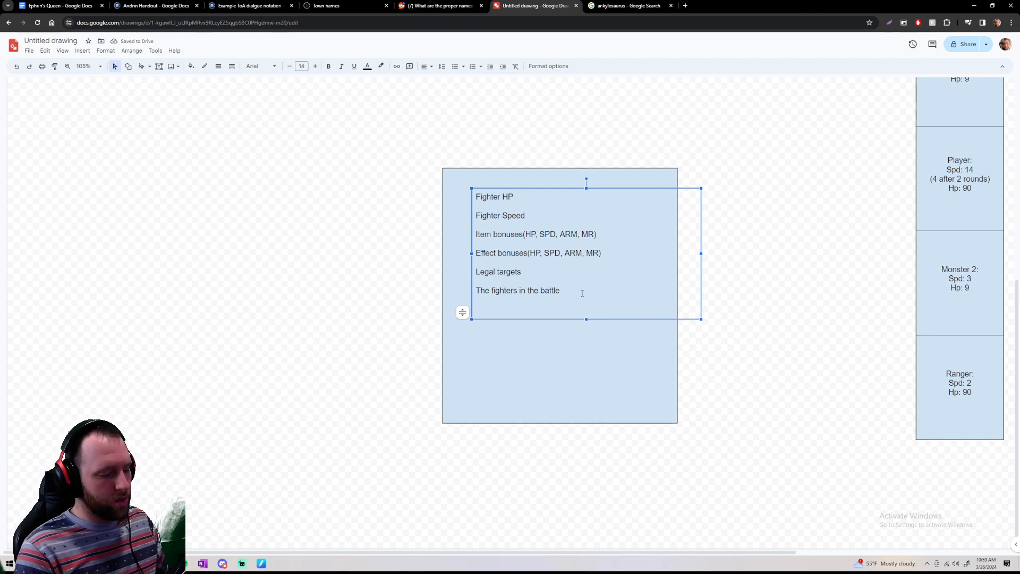
type("ell")
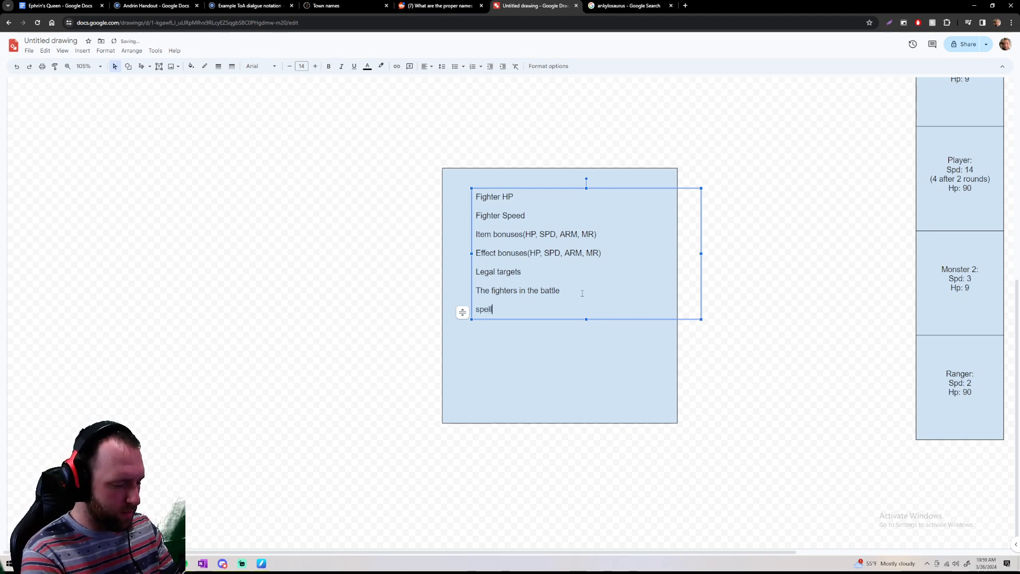
type("casting ability")
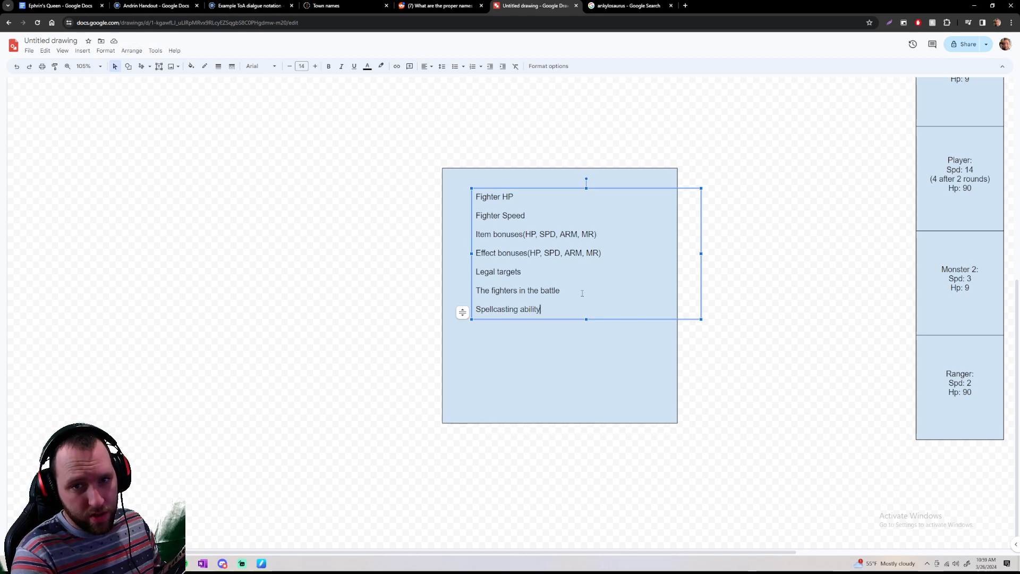
key("Return")
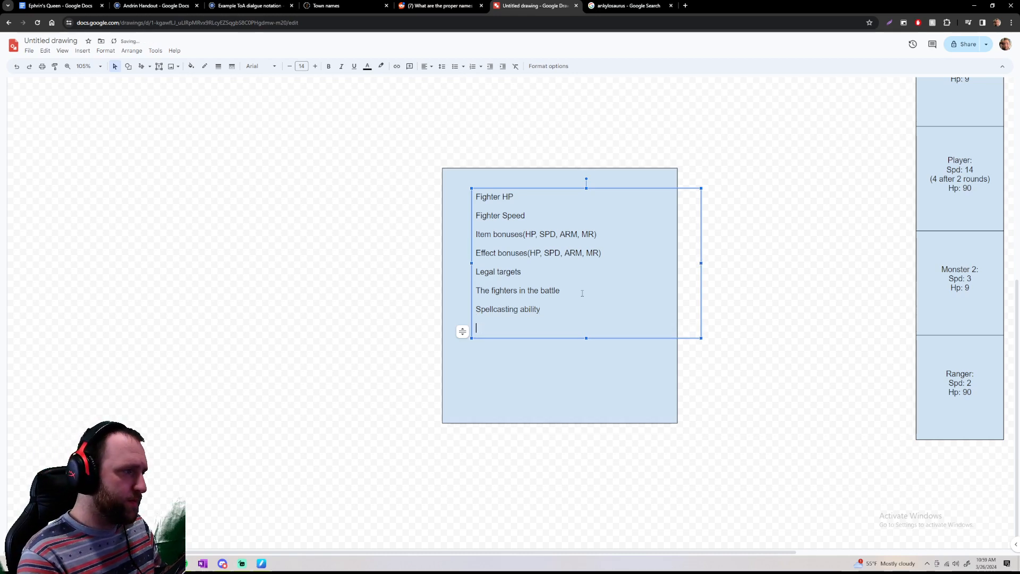
key("BackSpace")
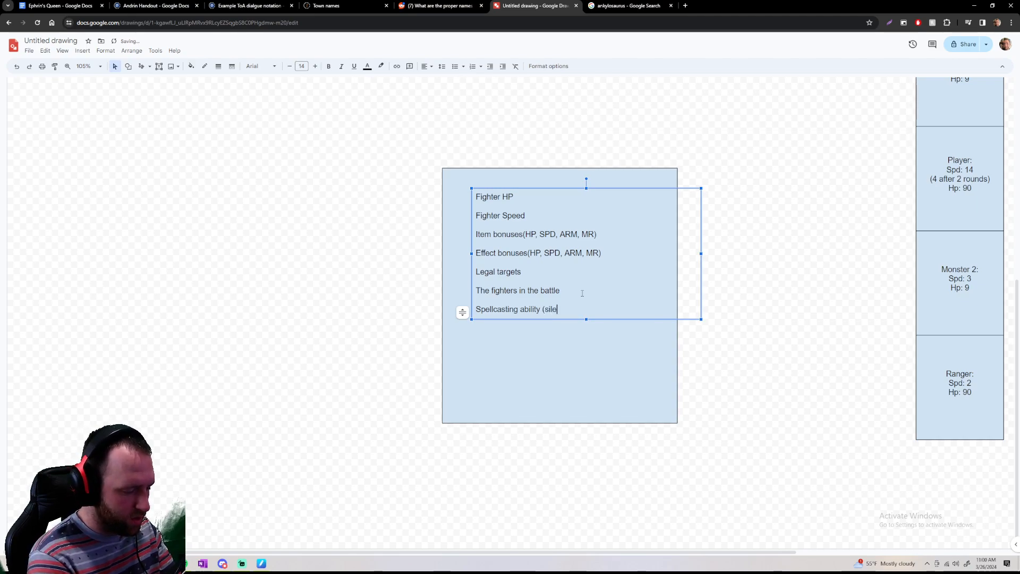
type("(silence)")
key("Return")
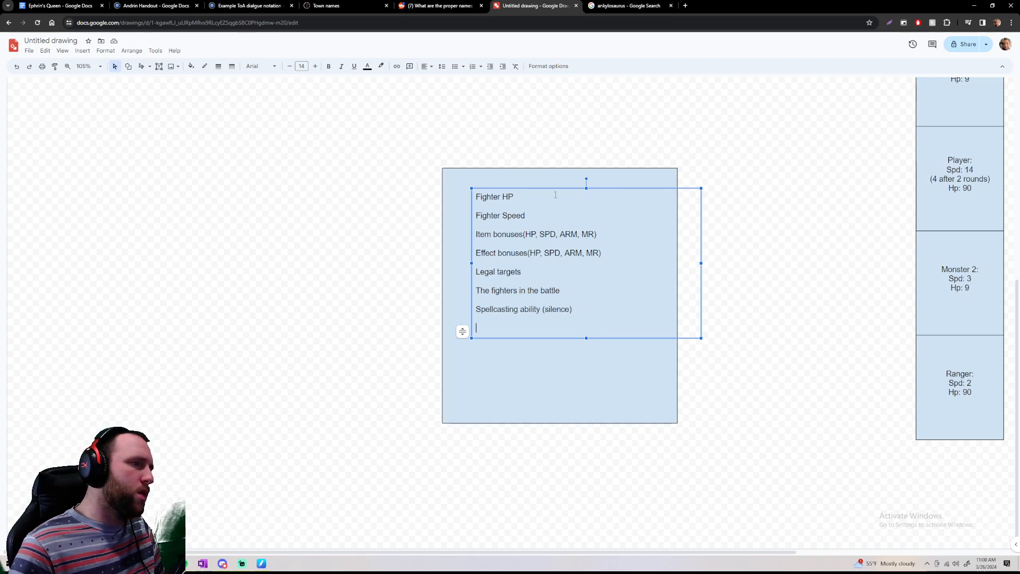
Shift the list lower in its box and give the box the top-aligned title "Things combat effects can interact with"
left_click_drag(548, 187, 541, 230)
left_click(540, 195)
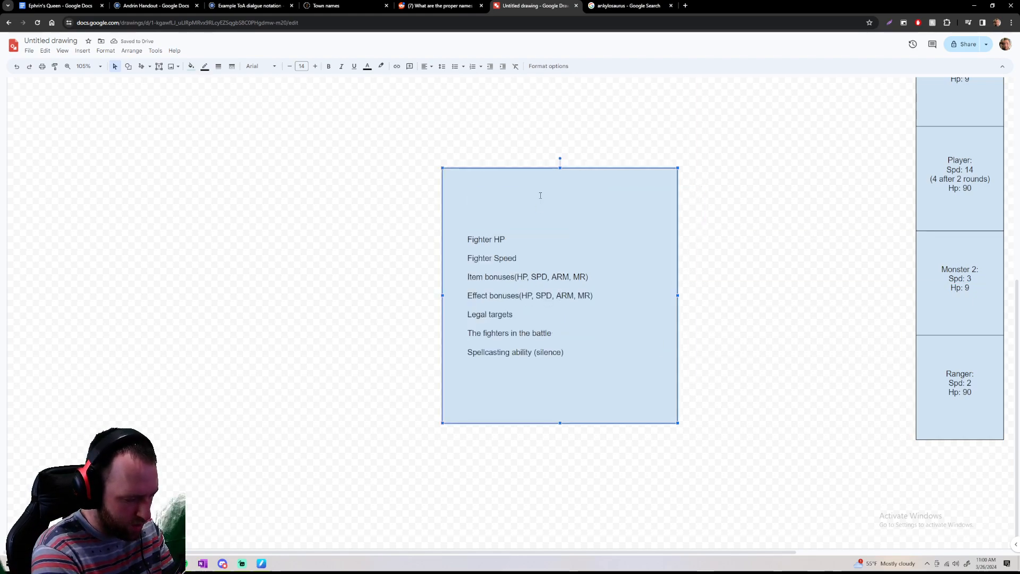
type("Things")
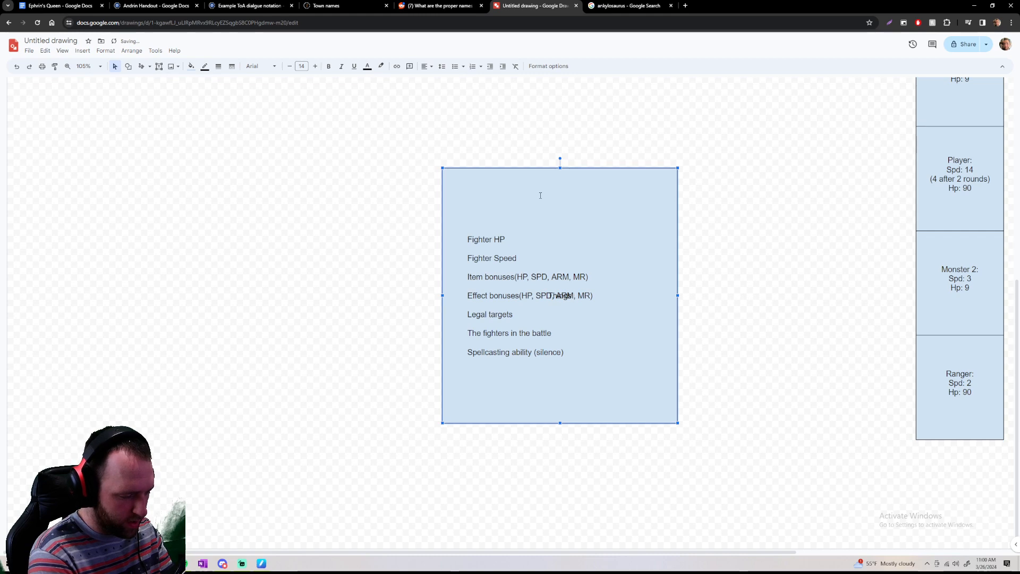
type(" combat affect")
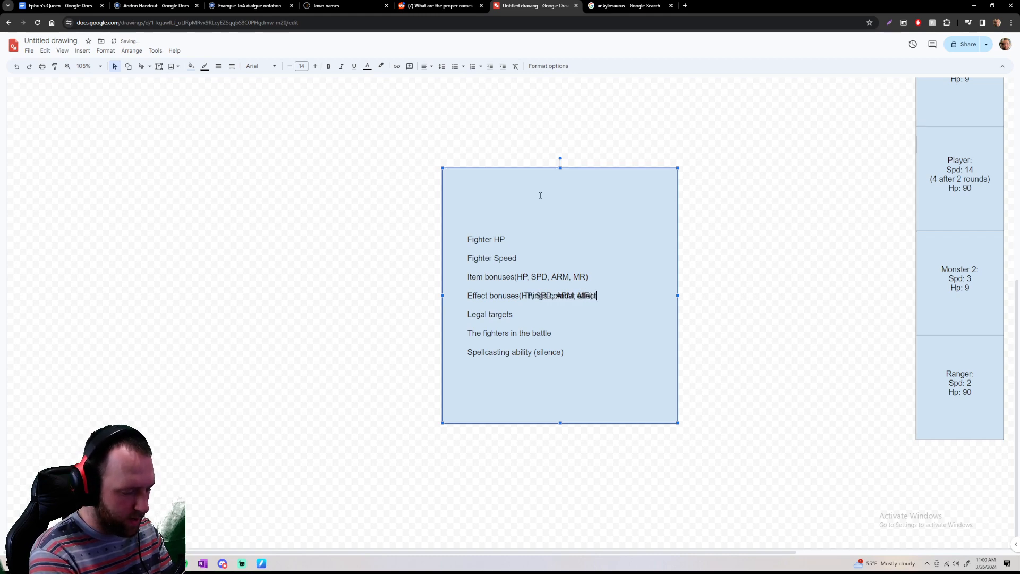
type("s main interact with")
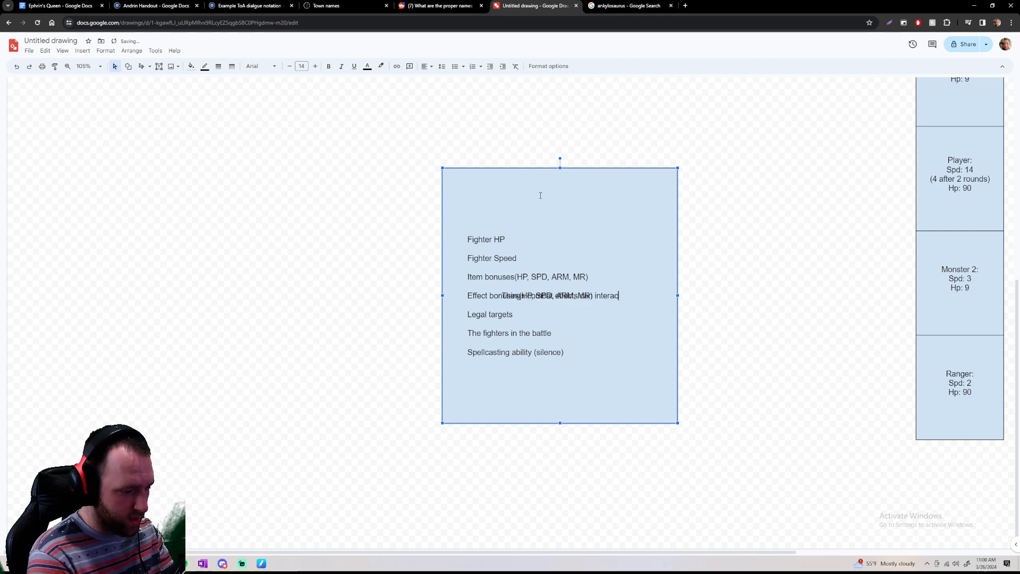
left_click(429, 70)
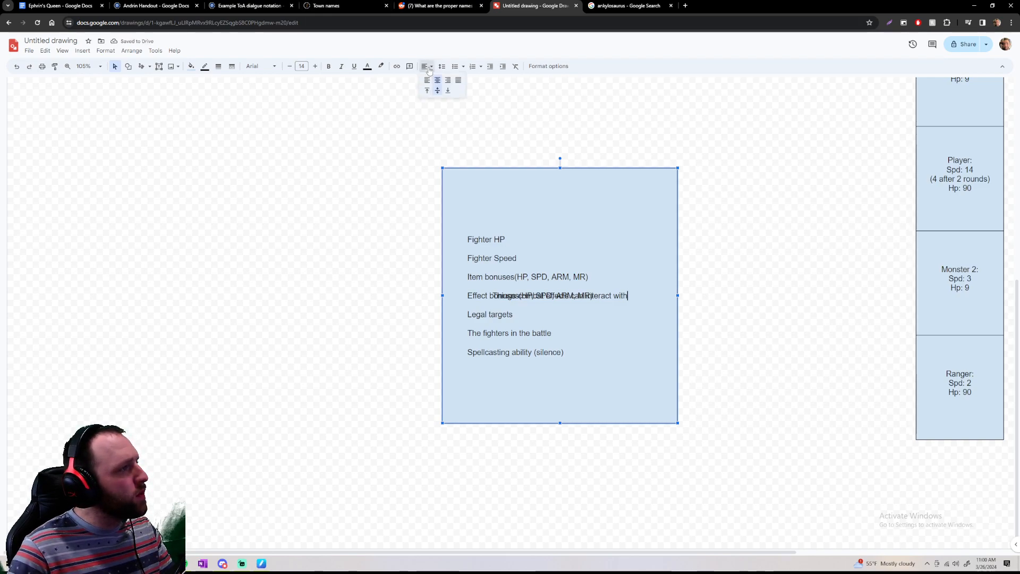
left_click(426, 90)
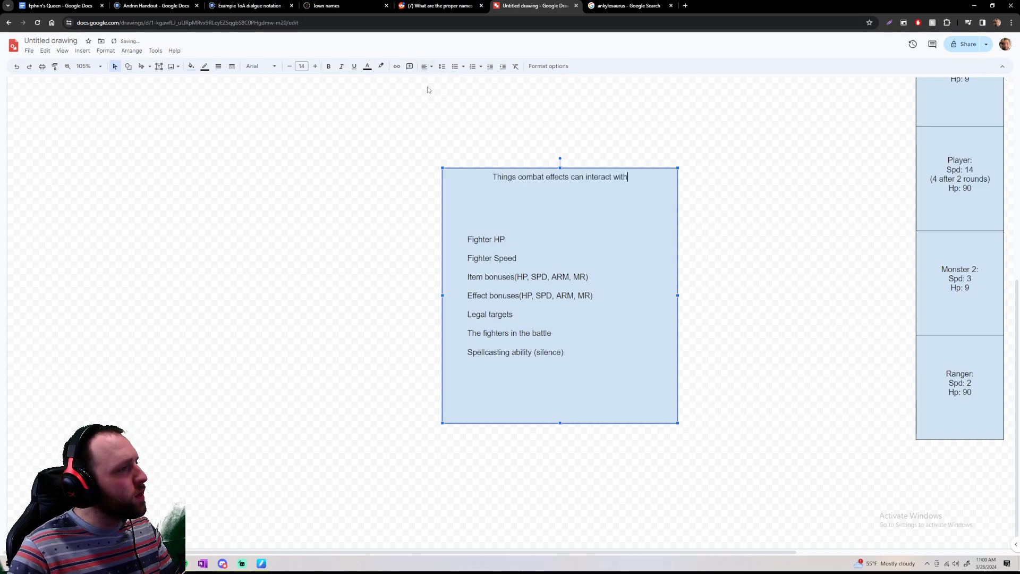
Group the "Things combat effects can interact with" box with its list of lines
left_click(589, 250)
right_click(525, 219)
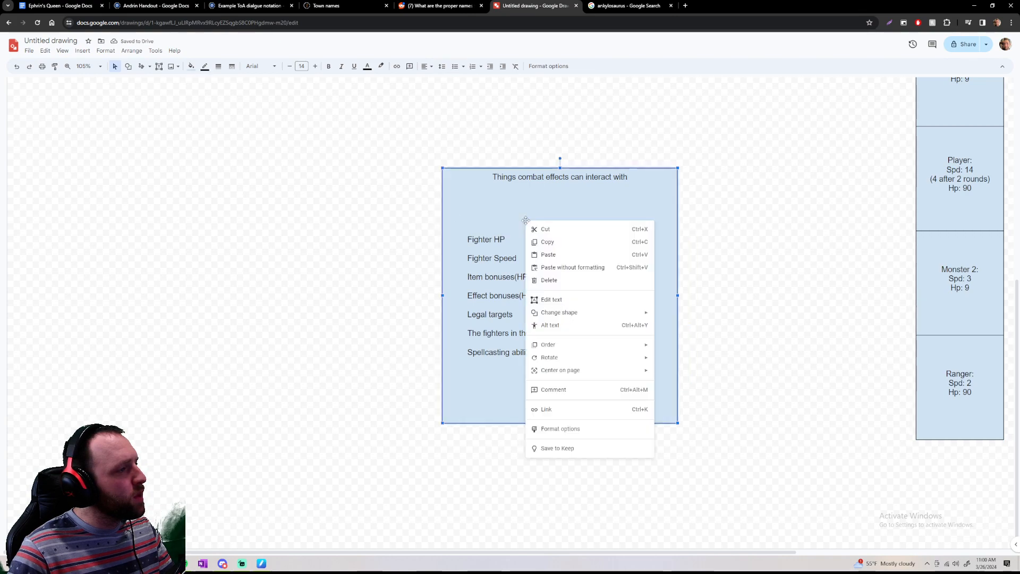
left_click(407, 200)
left_click_drag(407, 200, 566, 330)
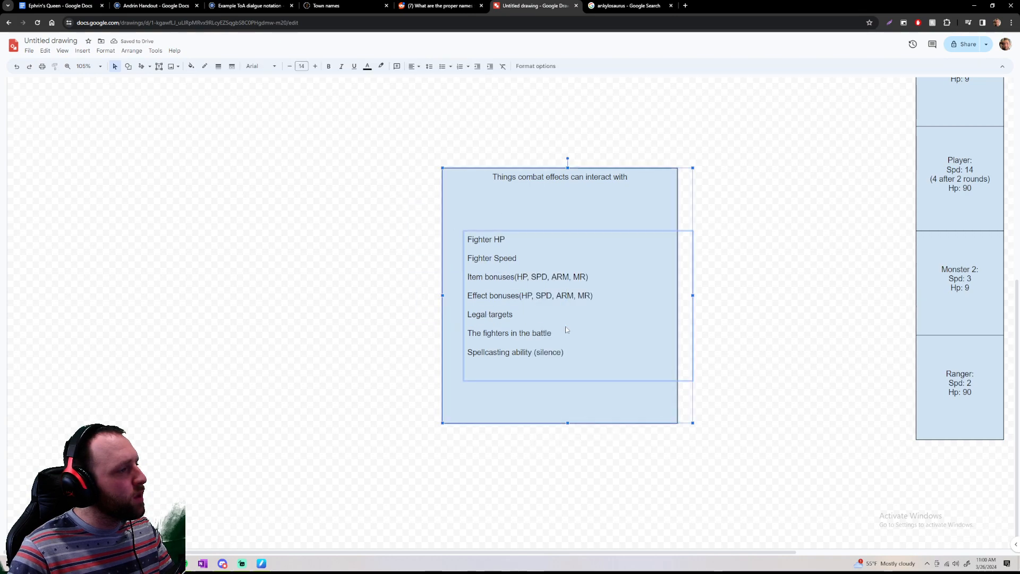
right_click(530, 216)
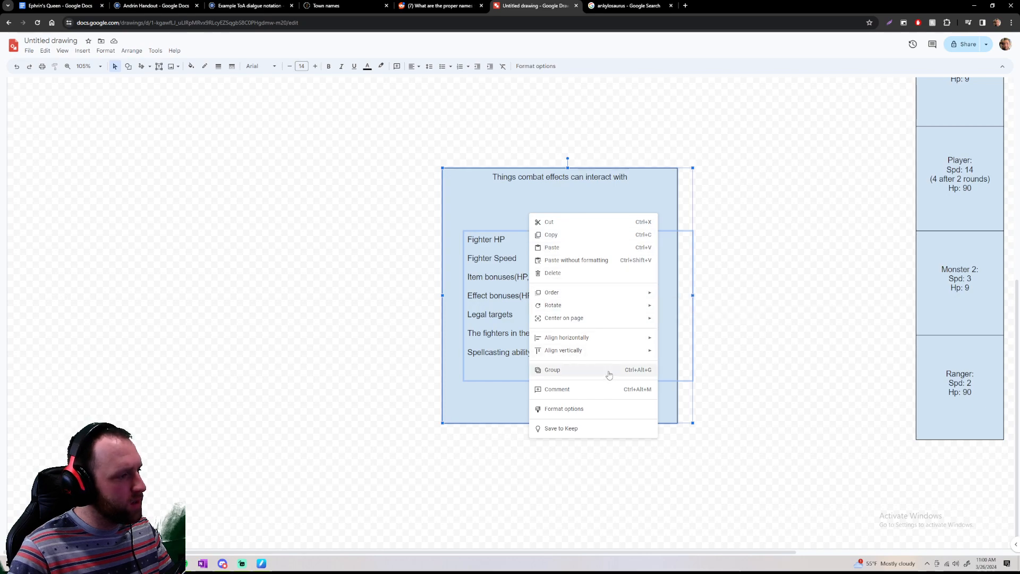
left_click(596, 372)
left_click(330, 291)
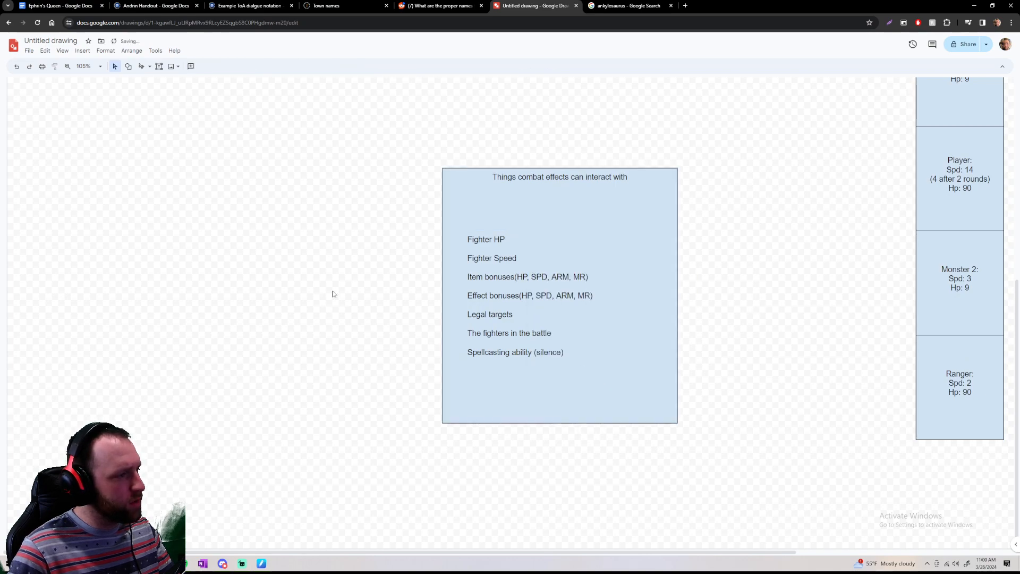
Move the grouped combat effects box to the empty area beneath the Fighters and Combat system boxes
left_click_drag(524, 205, 374, 137)
scroll(374, 137, "up", 6)
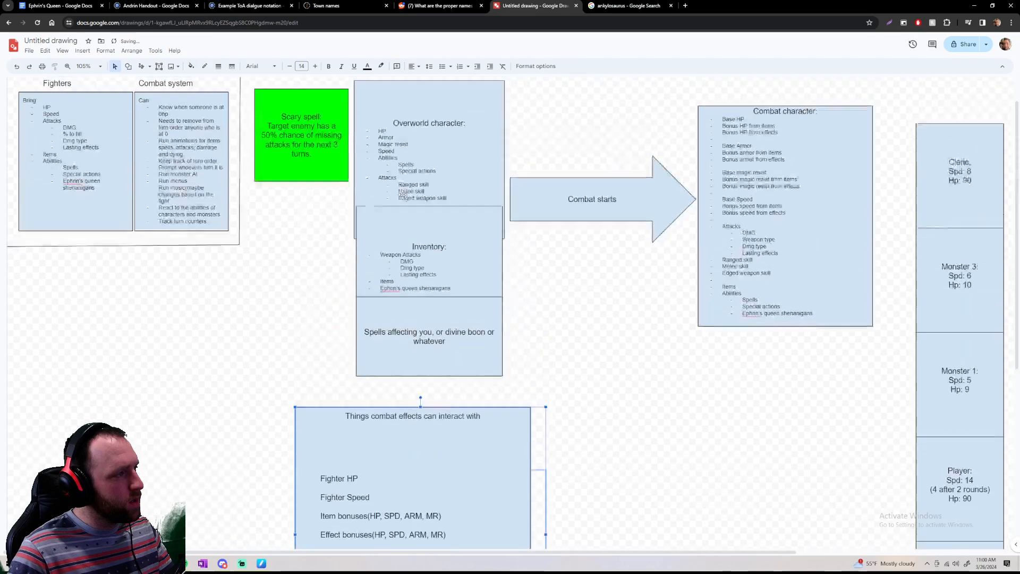
left_click_drag(103, 338, 101, 330)
Draw a new large rectangle in the empty space below the combat effects box
scroll(466, 433, "down", 5)
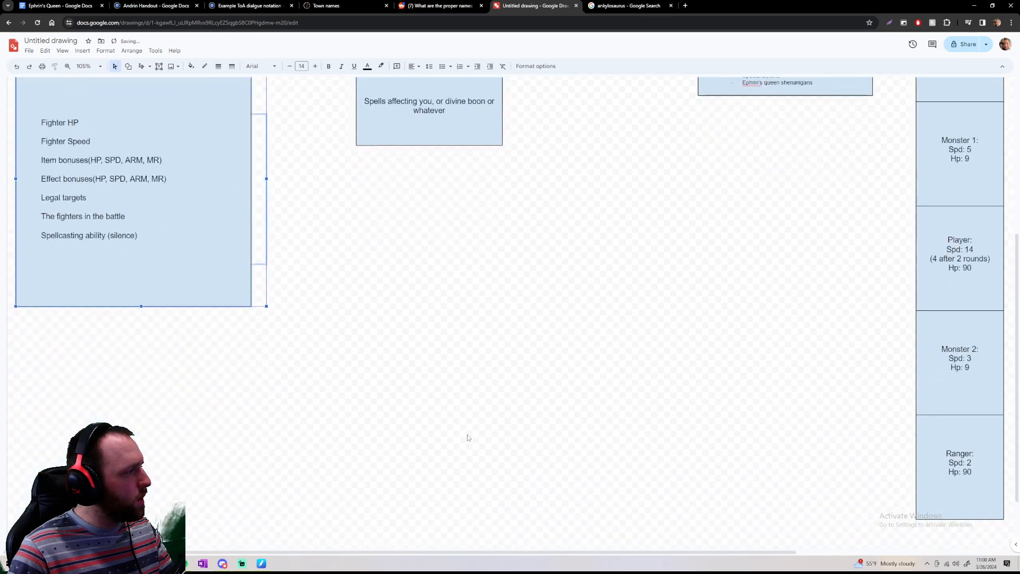
right_click(408, 311)
left_click(419, 293)
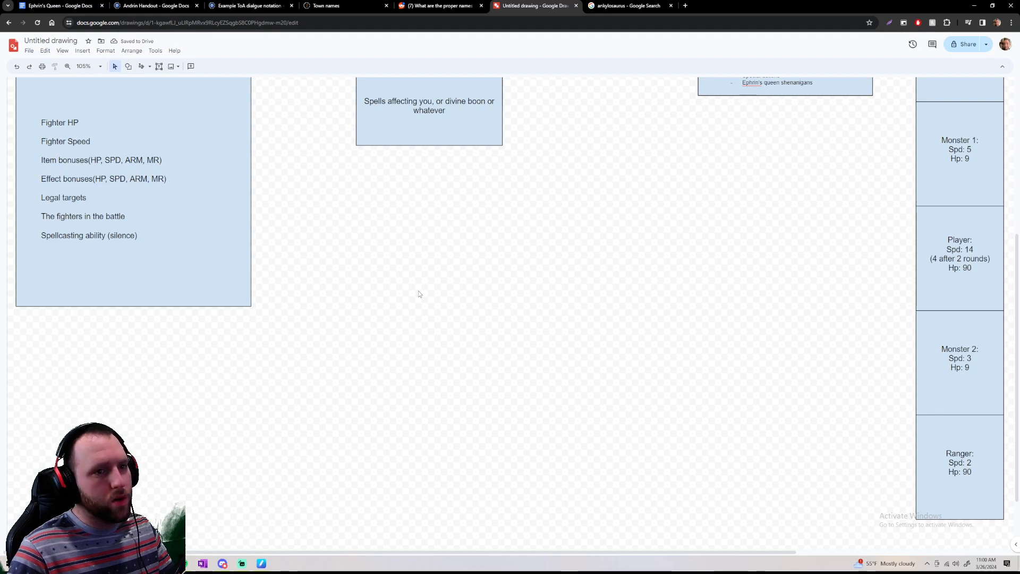
scroll(122, 335, "down", 2)
right_click(44, 269)
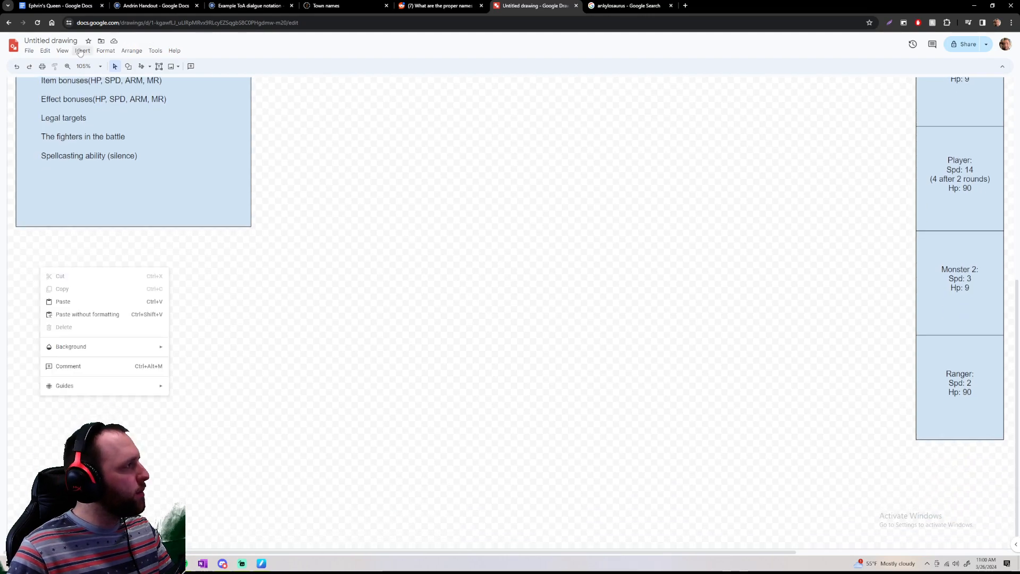
left_click(128, 66)
left_click(231, 84)
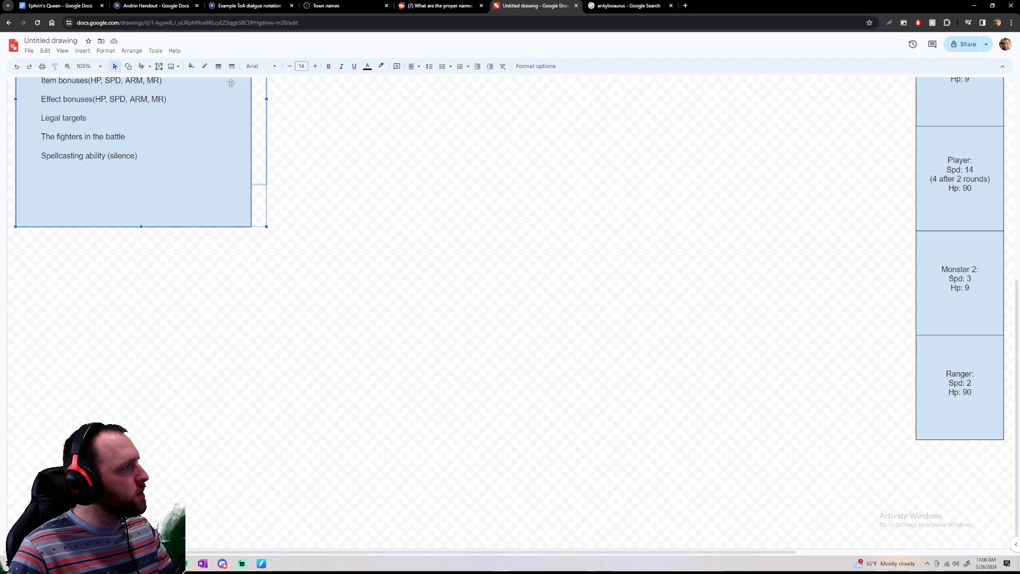
left_click(128, 66)
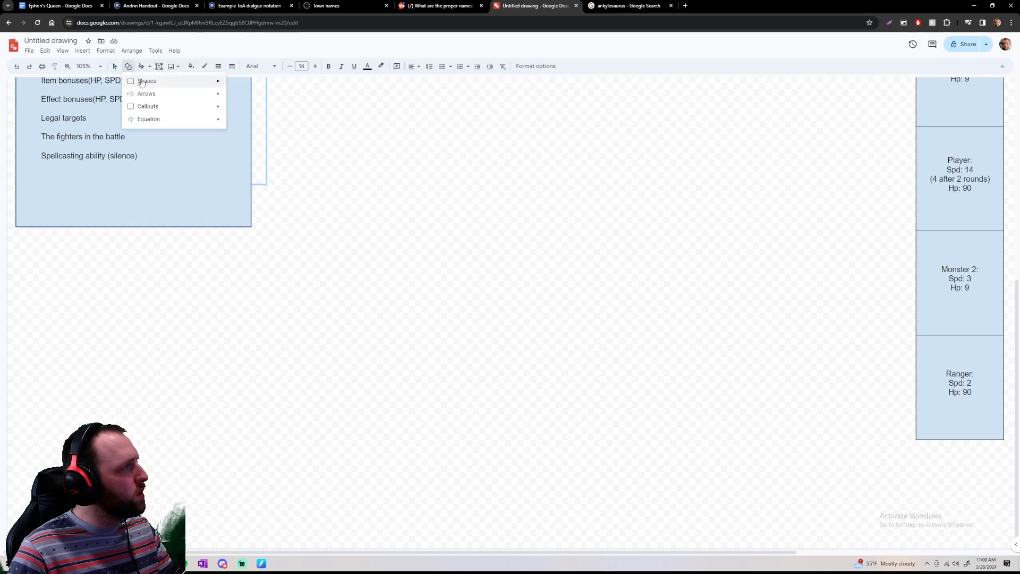
mouse_move(143, 75)
left_click(221, 89)
left_click_drag(35, 312, 327, 521)
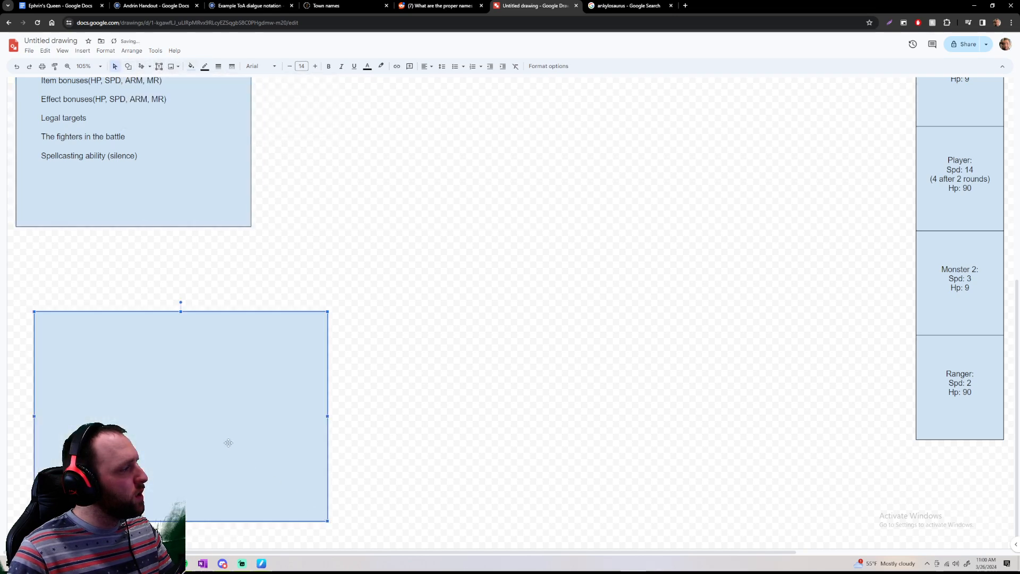
Align the new rectangle's text to its top edge and enter the heading "Things the player can do:"
right_click(198, 392)
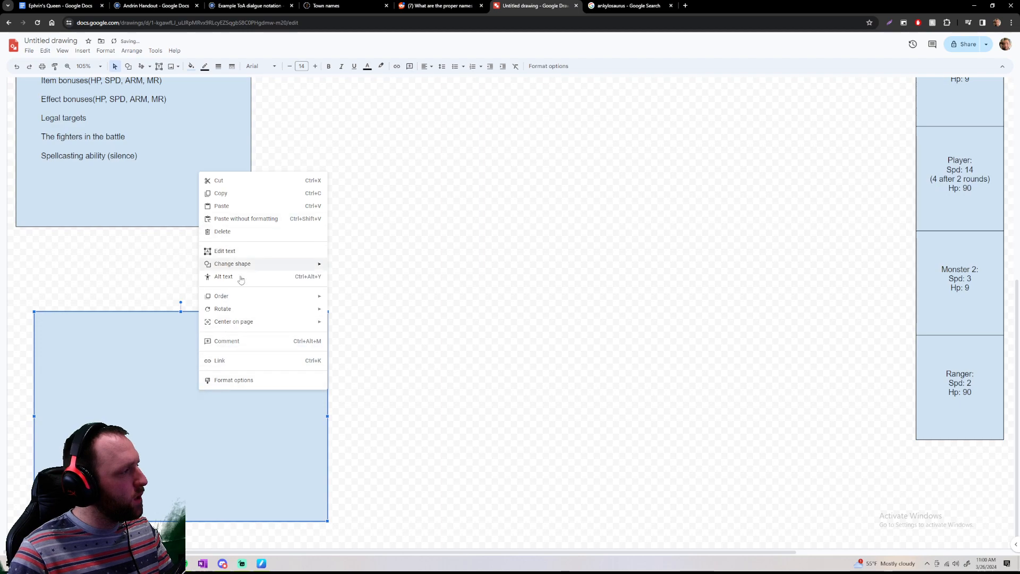
mouse_move(249, 299)
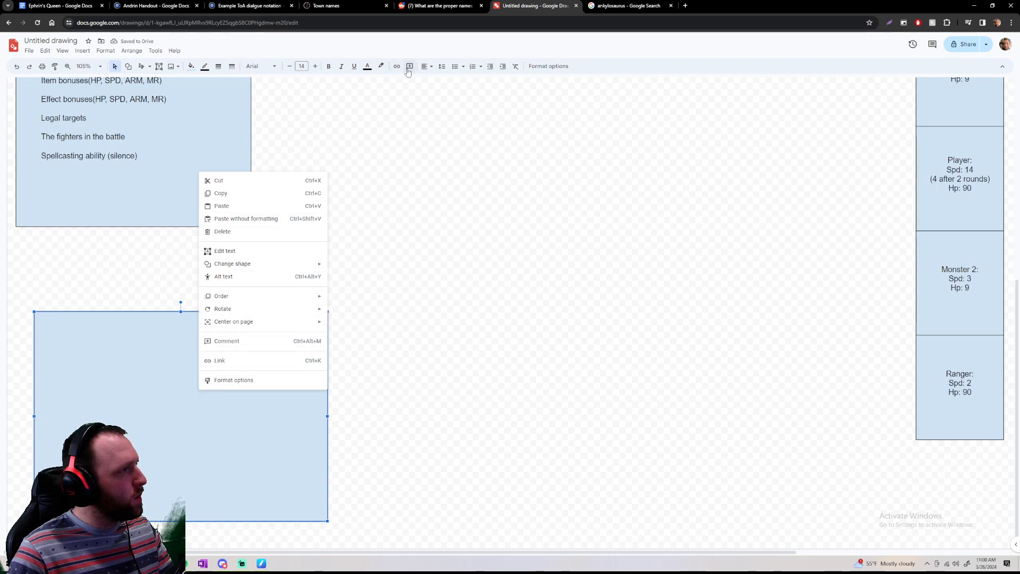
left_click(426, 66)
left_click(430, 91)
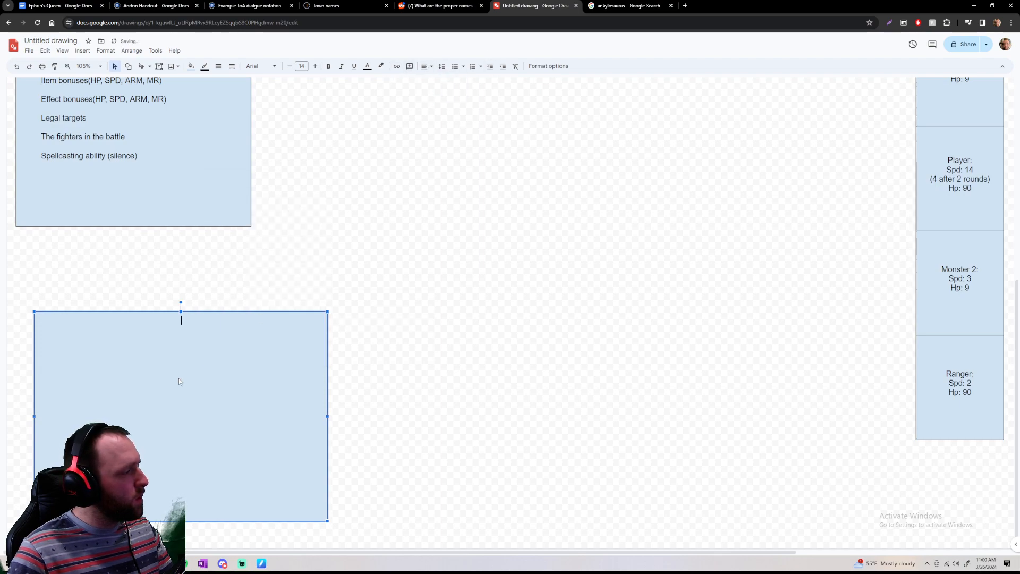
type("things")
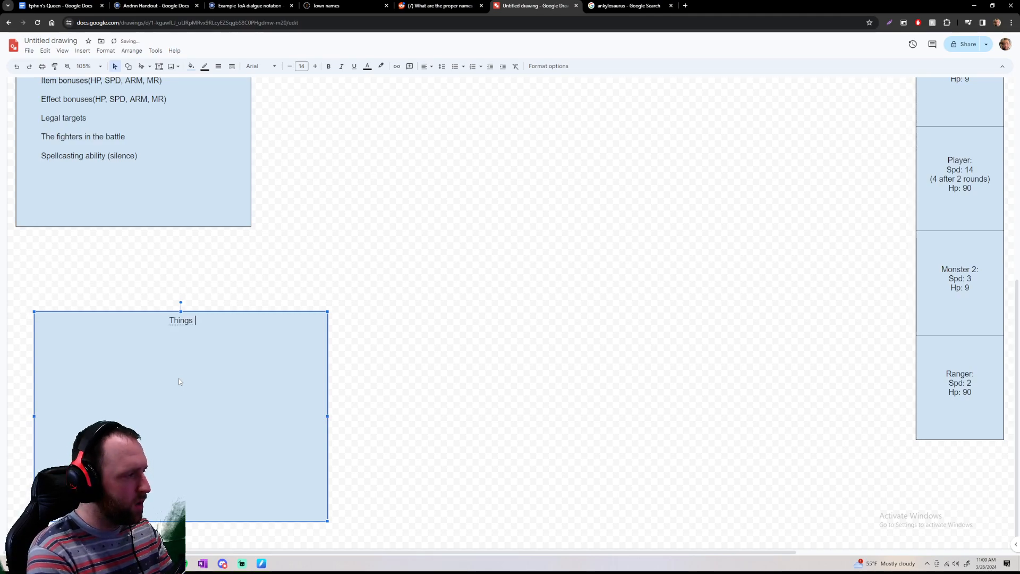
type(" the ")
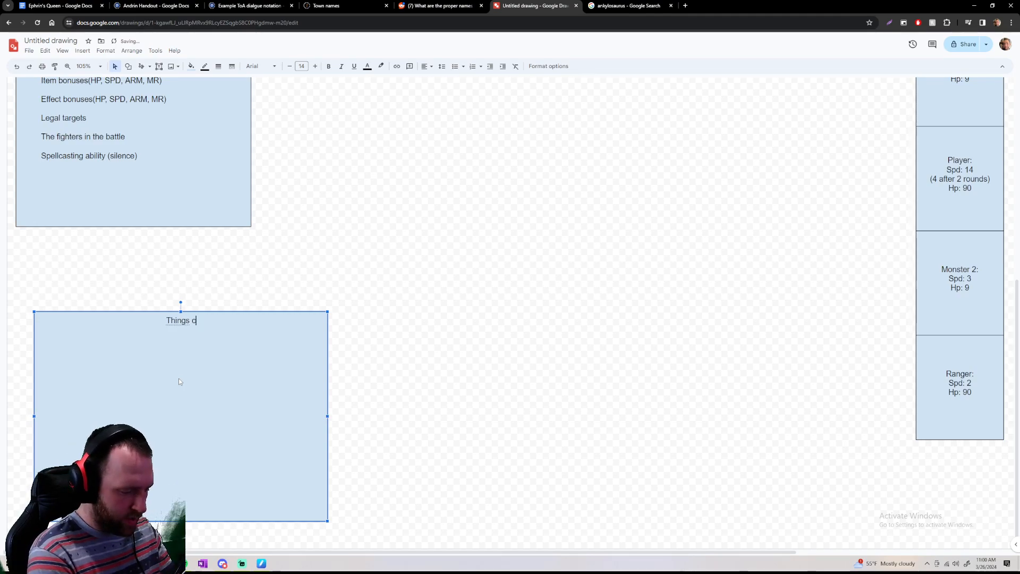
type("player can do")
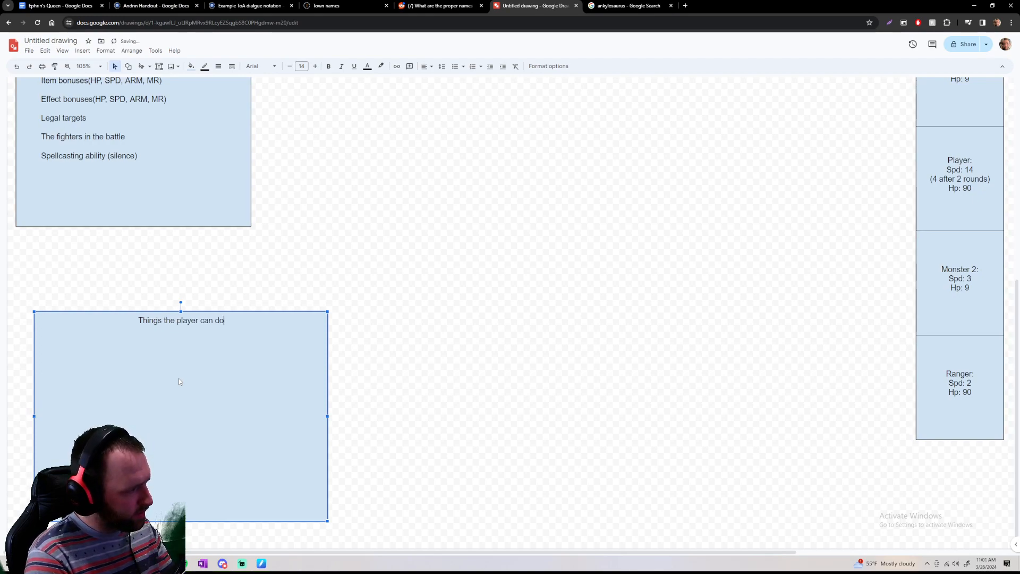
type(":")
key("Return")
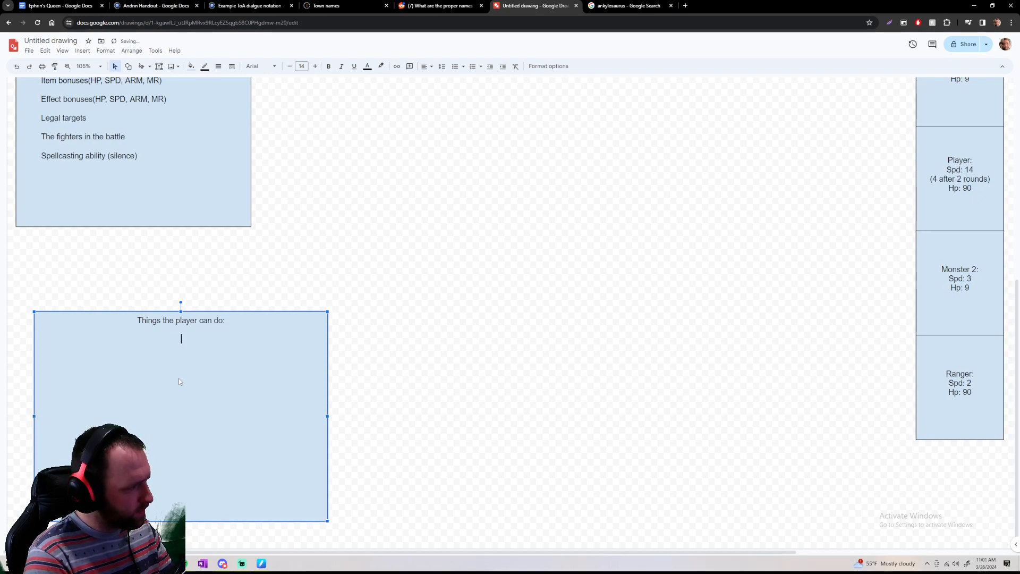
Add a left-aligned "Attack" line under the player actions heading, followed by a new line
key("ctrl+shift+l")
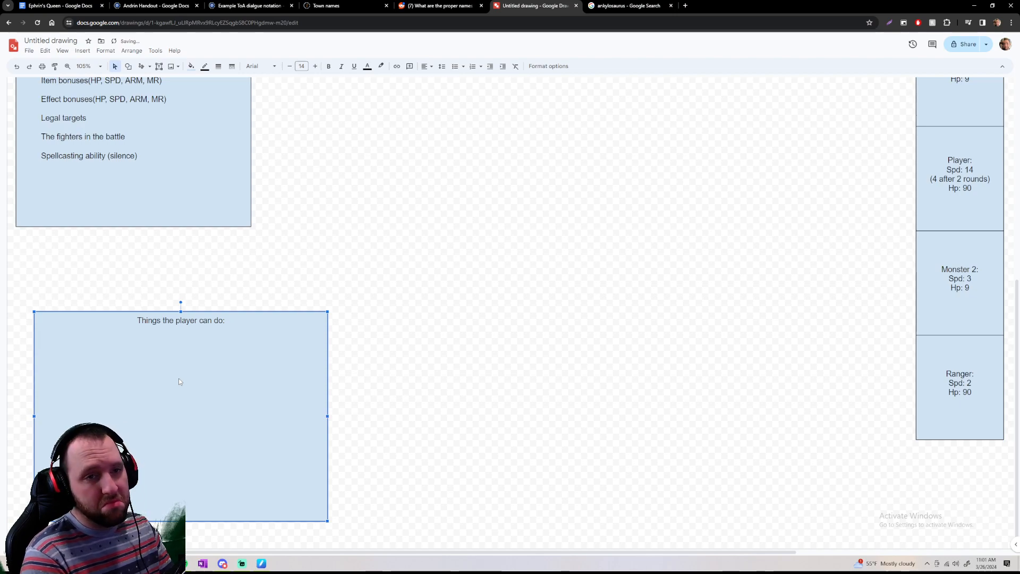
type("Attack")
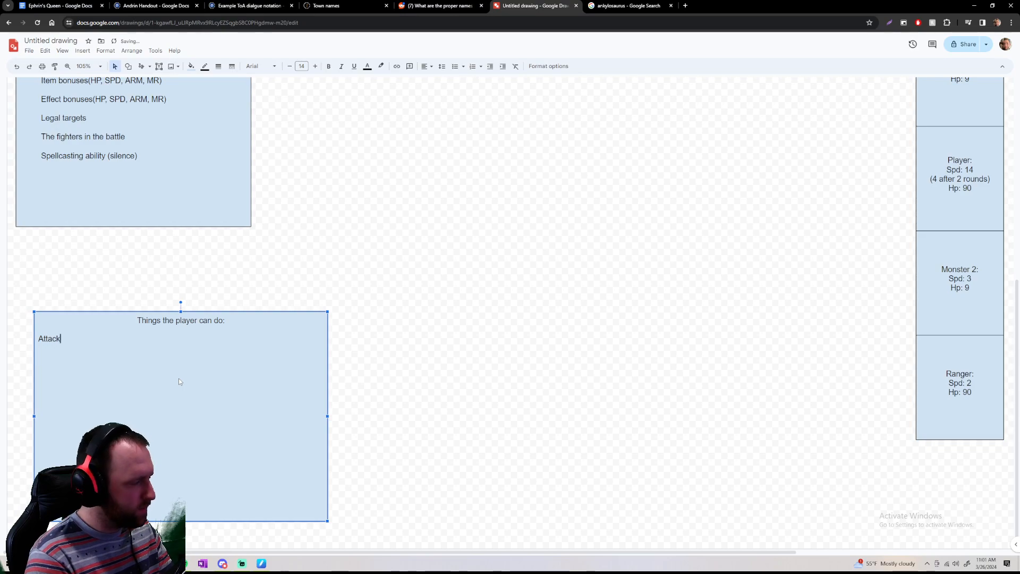
key("Return")
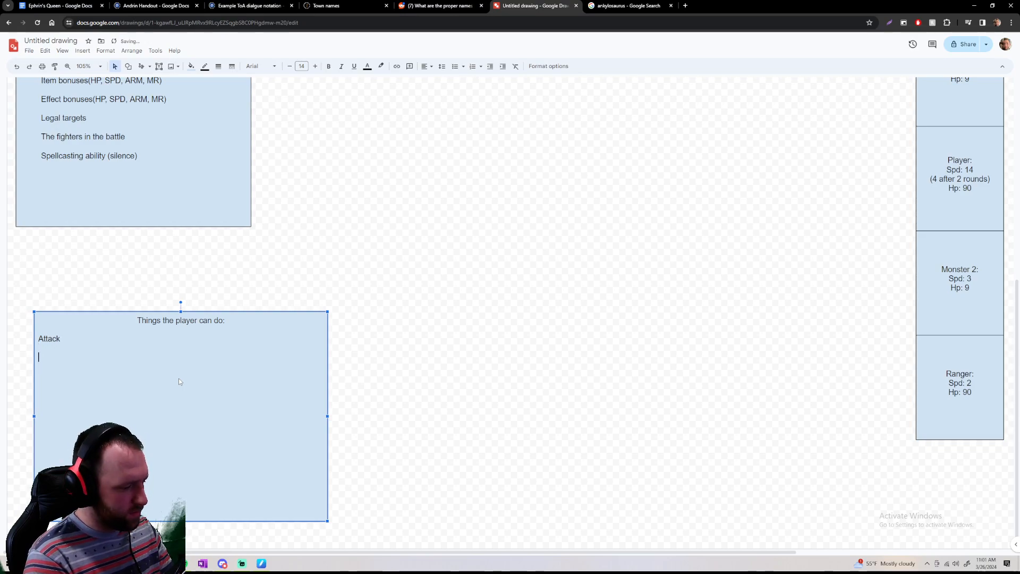
Add the lines "Use a consumable item" and "Use a special ability" to the player actions list, followed by a new line
type("Use")
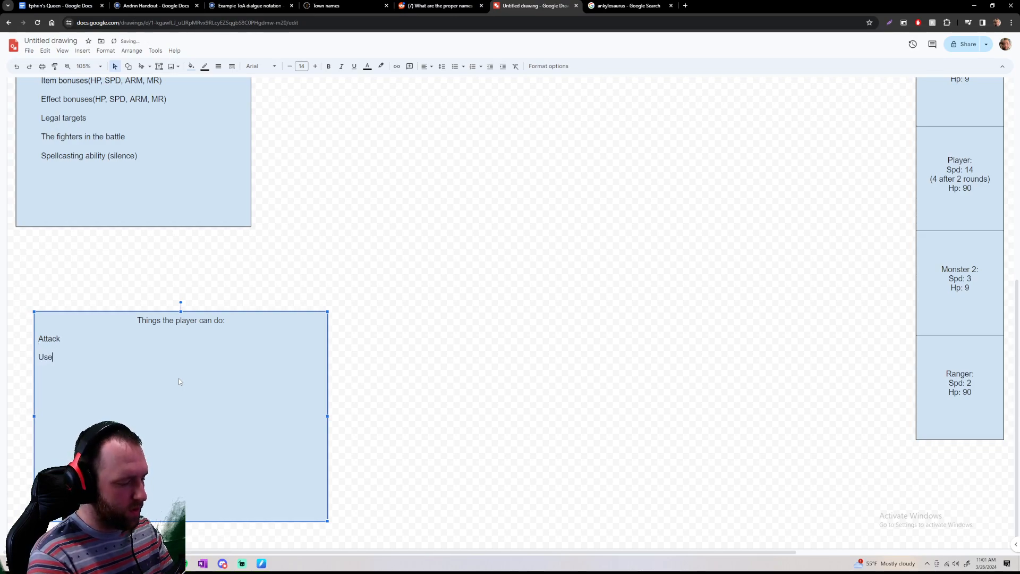
type(" a consum")
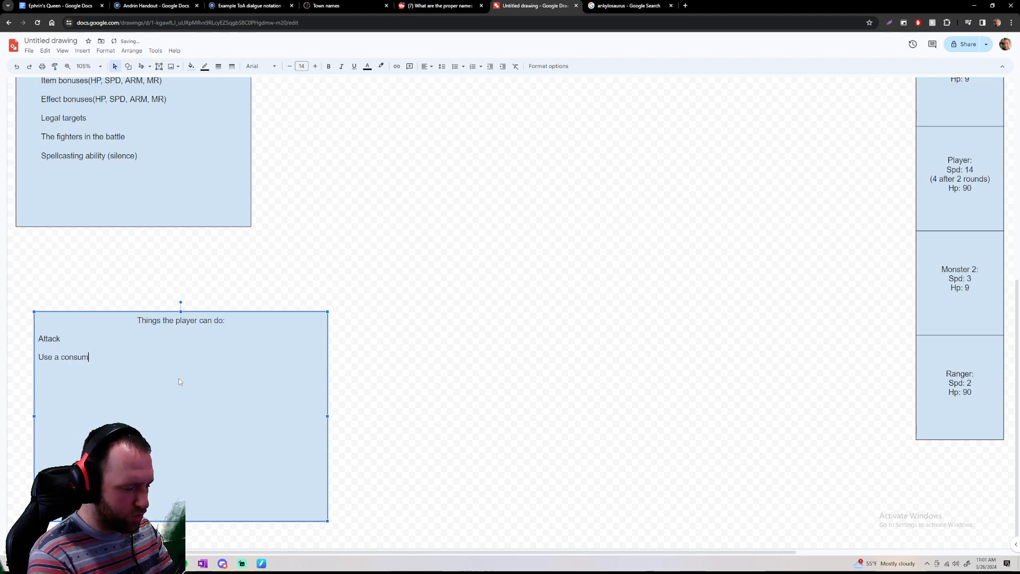
type("able item ")
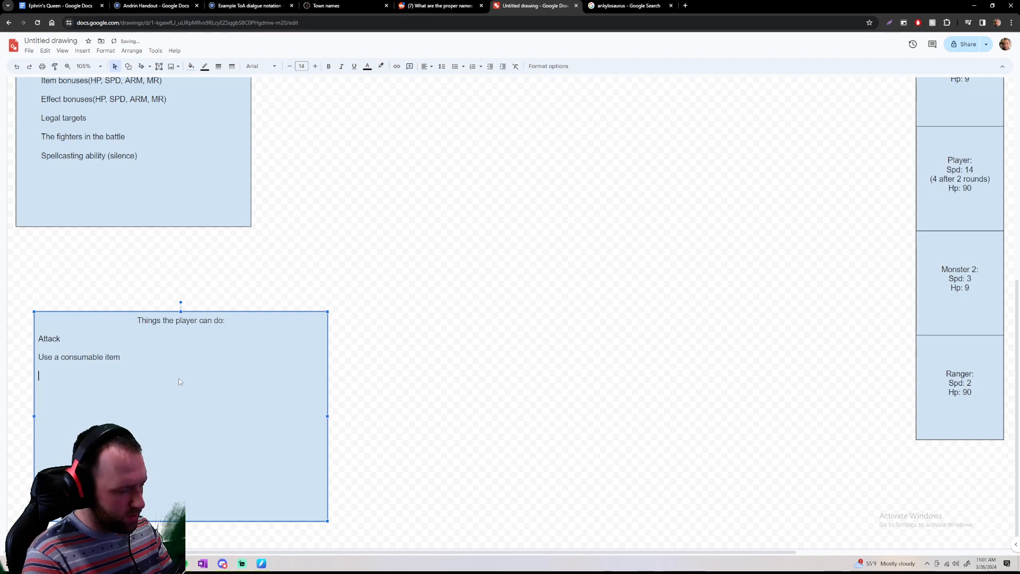
type("Use a spec")
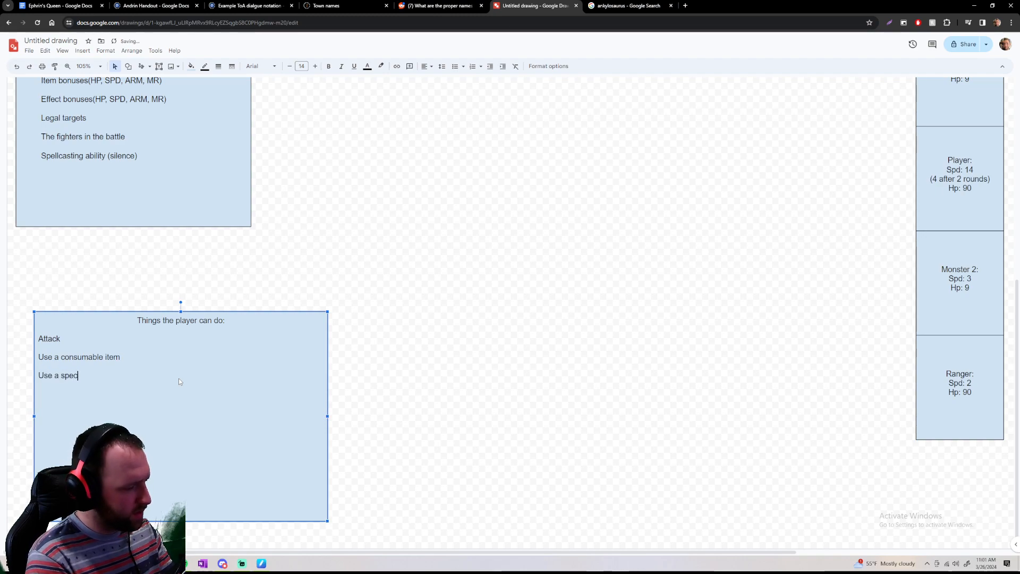
type("ial ability")
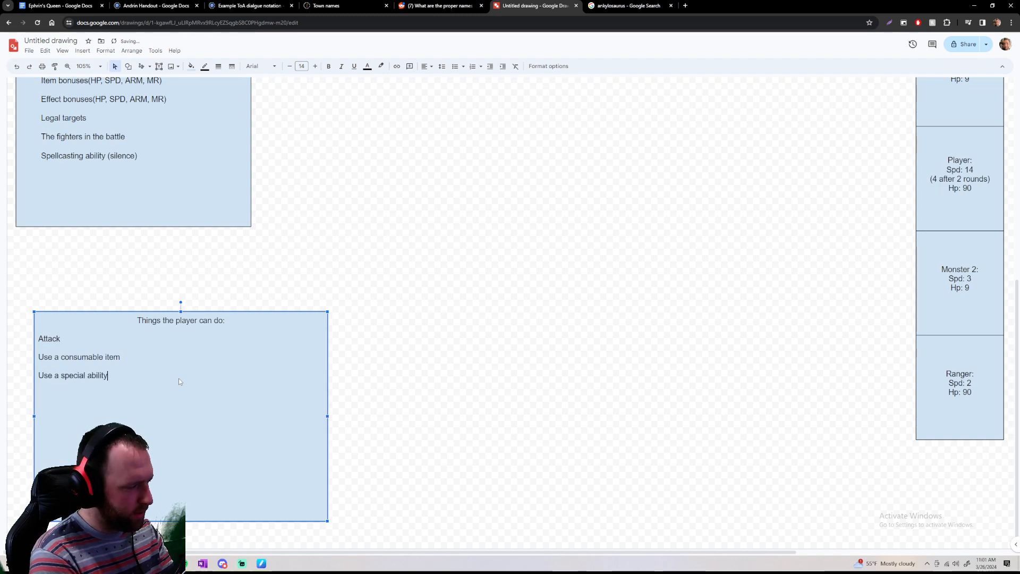
key("Return")
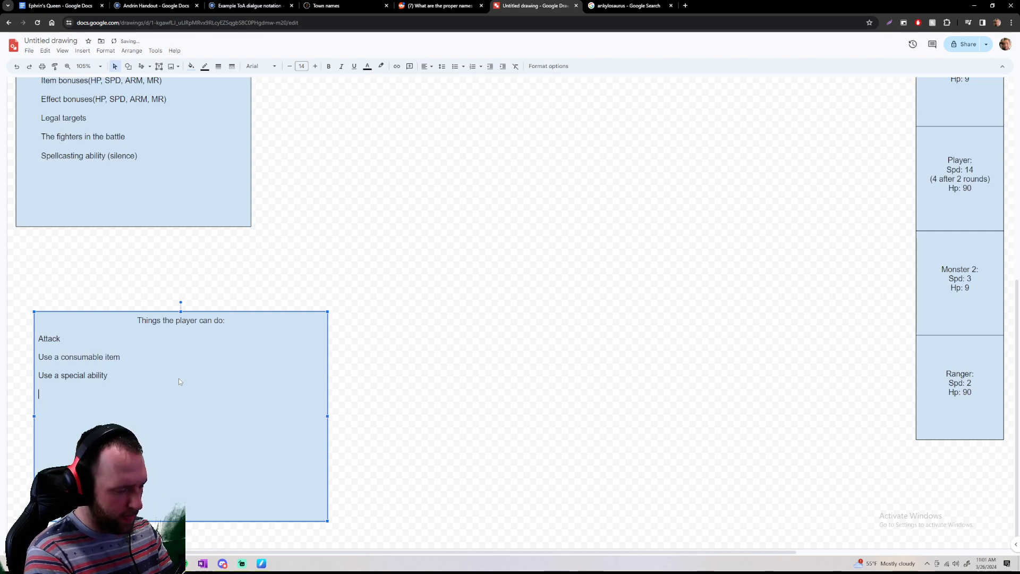
Add a "Run (?)" line to the player actions list, followed by a new line
type("run")
key("BackSpace")
key("BackSpace")
key("BackSpace")
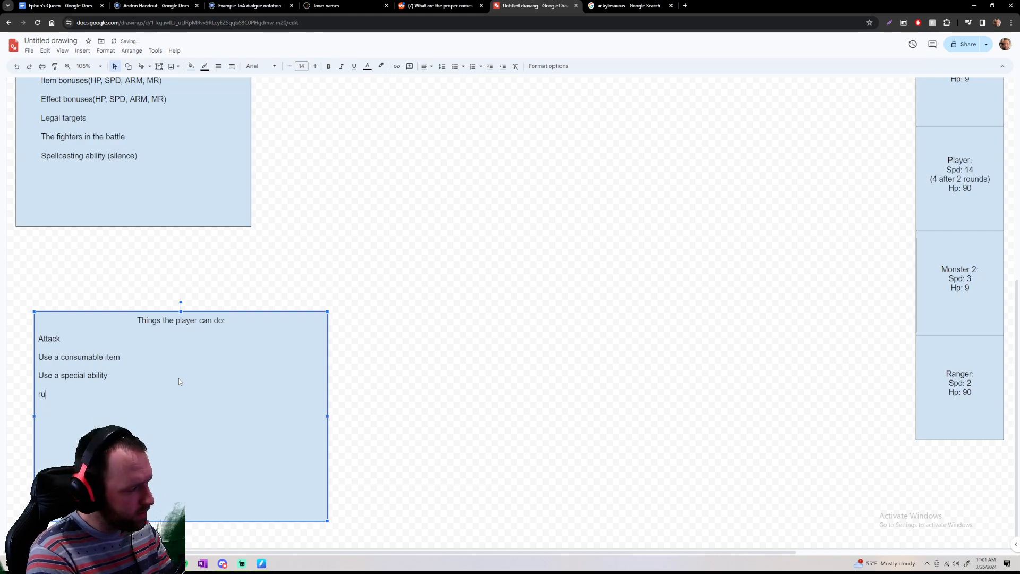
type("Run")
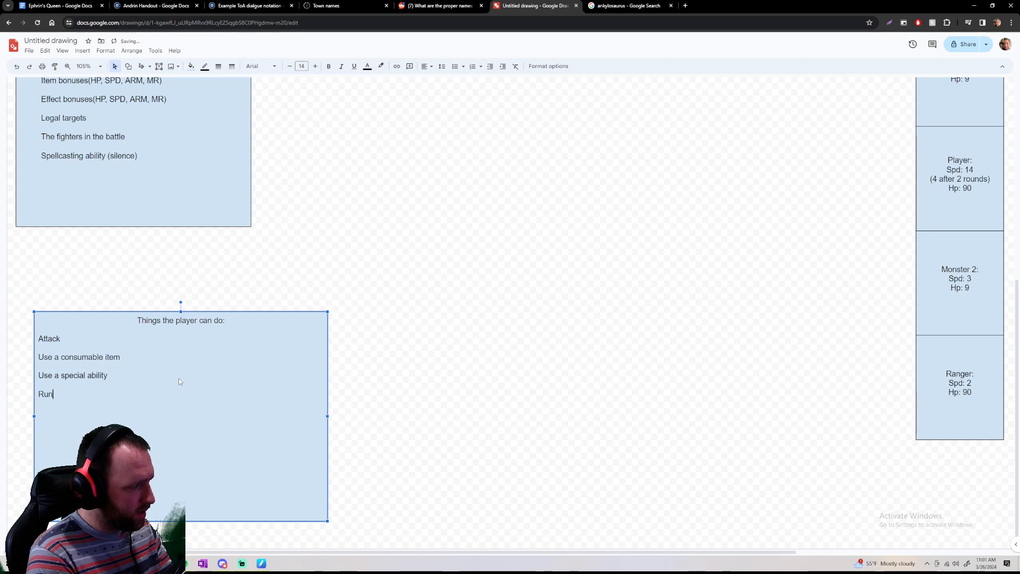
type(" (")
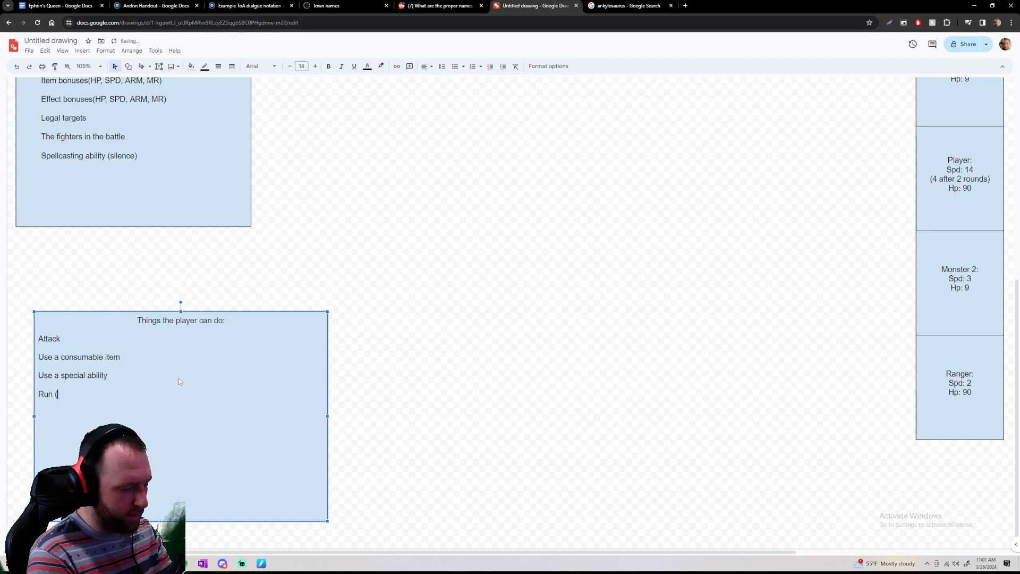
type("?)")
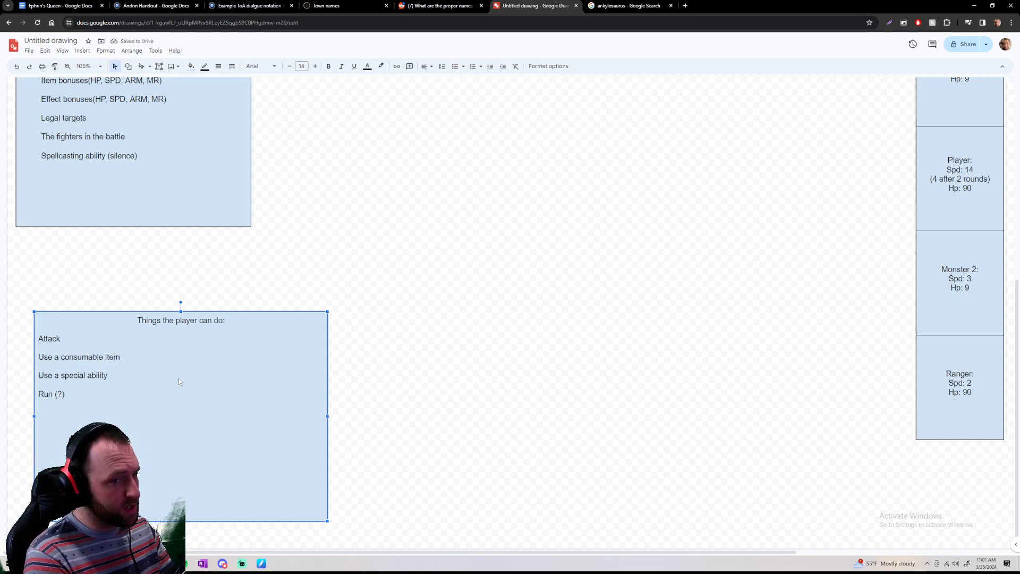
key("Return")
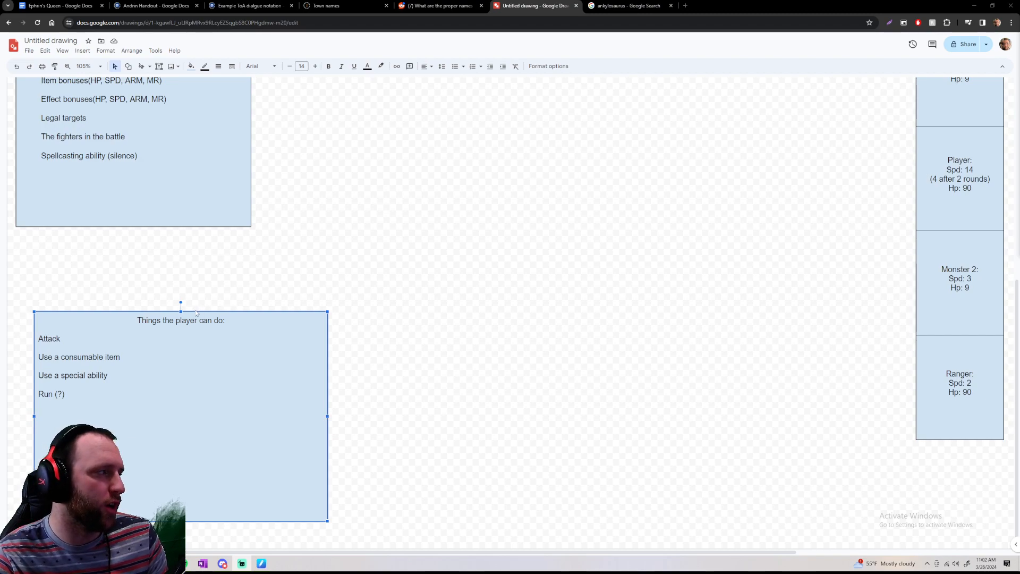
Move the player actions box directly beneath the combat effects box and narrow it to the same width
left_click_drag(195, 311, 176, 237)
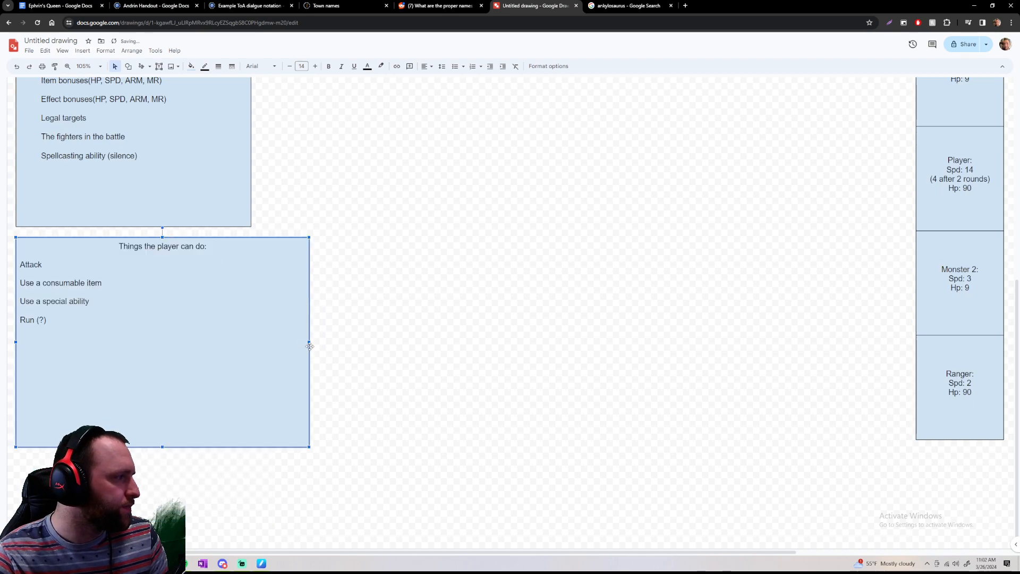
left_click_drag(309, 342, 254, 337)
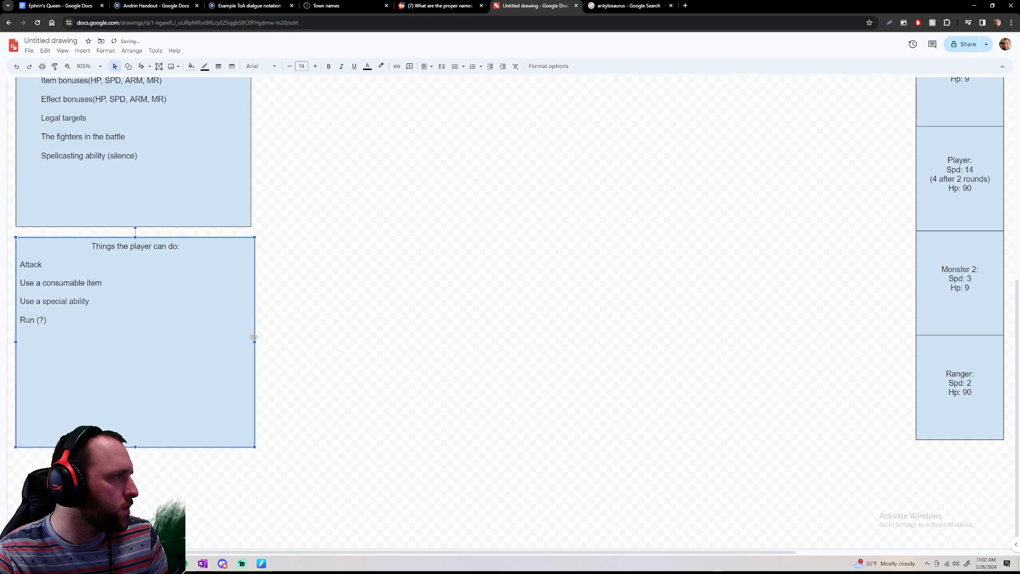
scroll(253, 337, "up", 6)
scroll(253, 337, "down", 4)
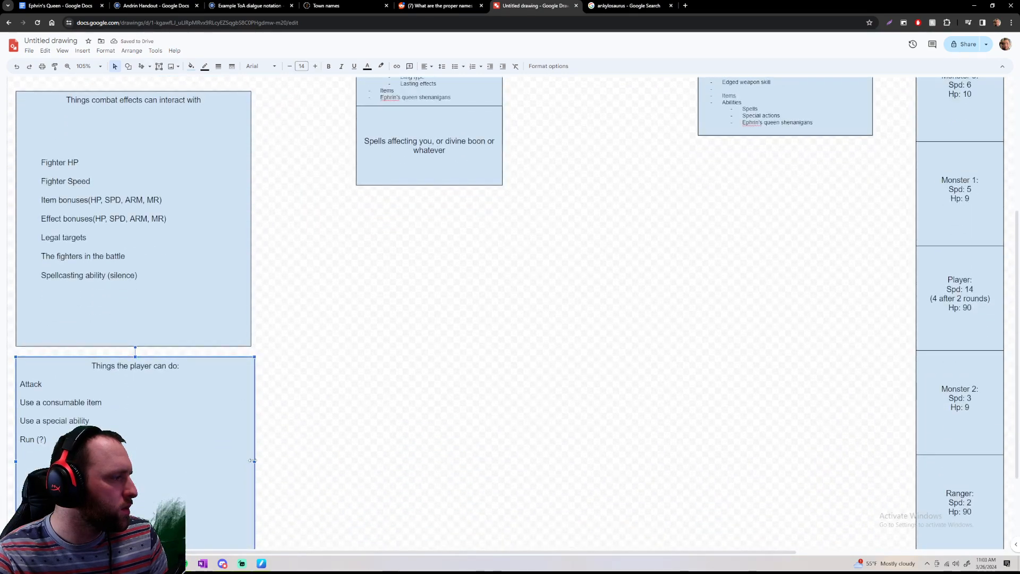
left_click_drag(250, 460, 245, 460)
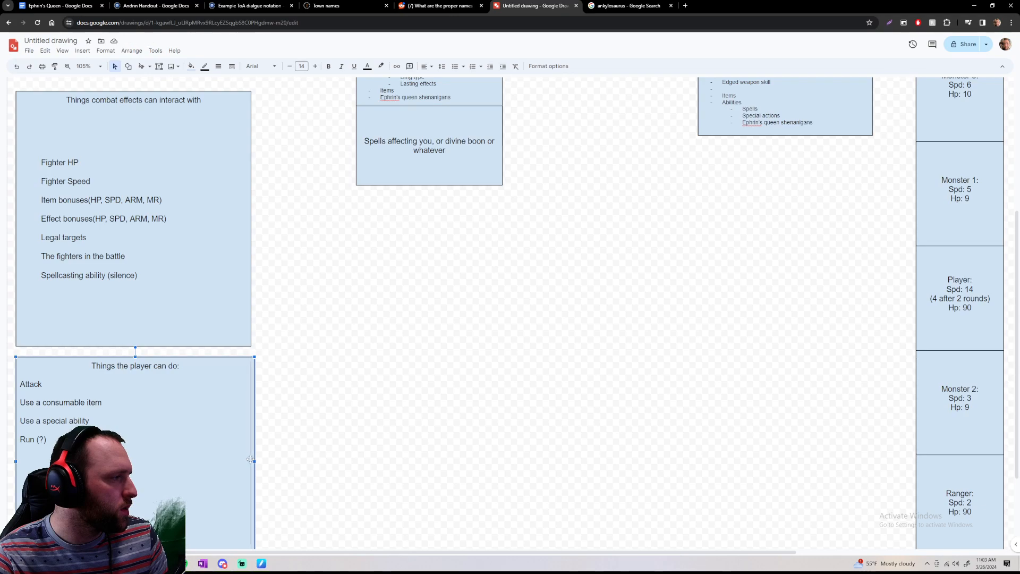
left_click(298, 461)
left_click(244, 453)
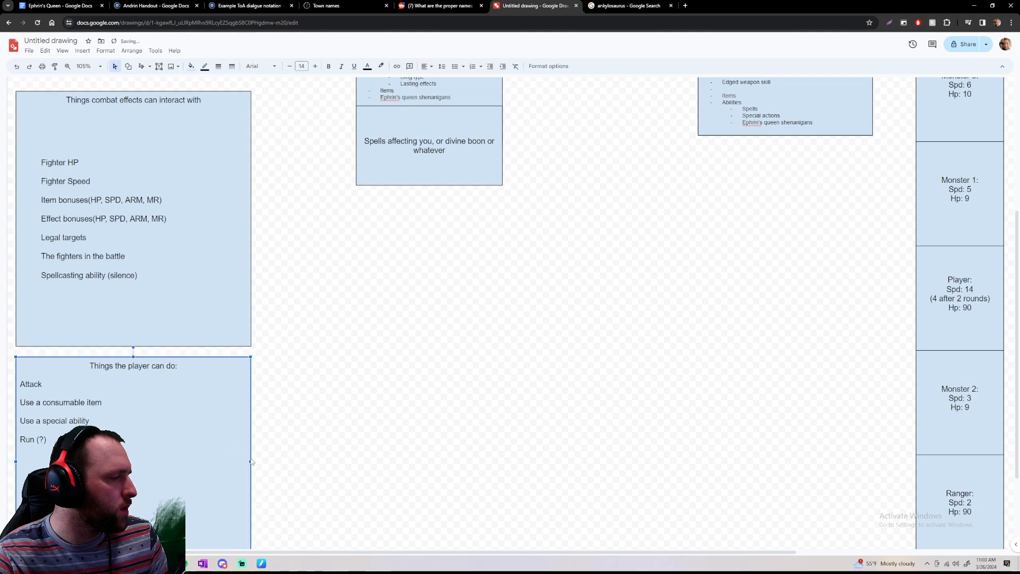
left_click(290, 457)
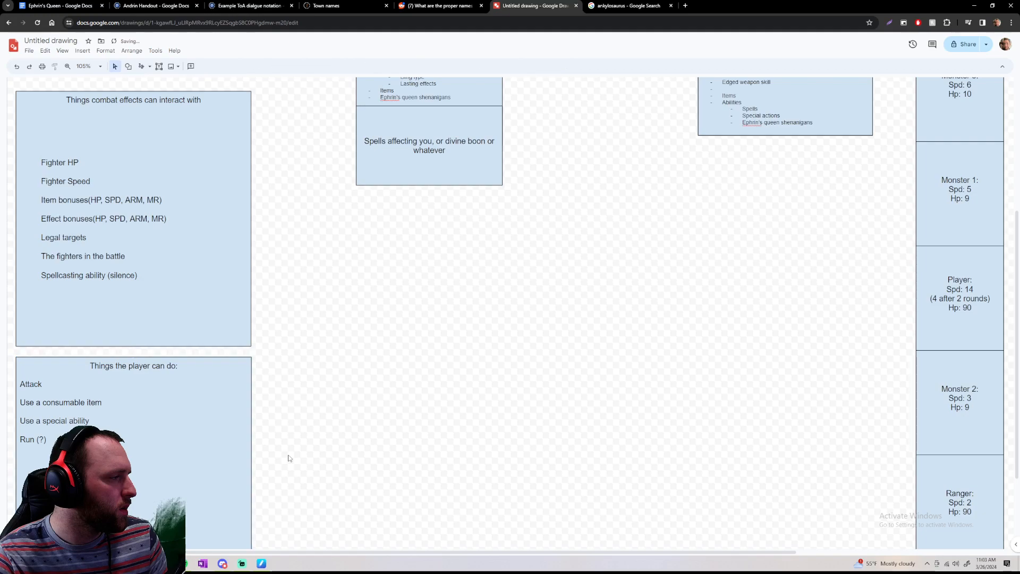
Add "Cast a spell" as the last line of the player actions list
scroll(290, 457, "down", 2)
double_click(108, 332)
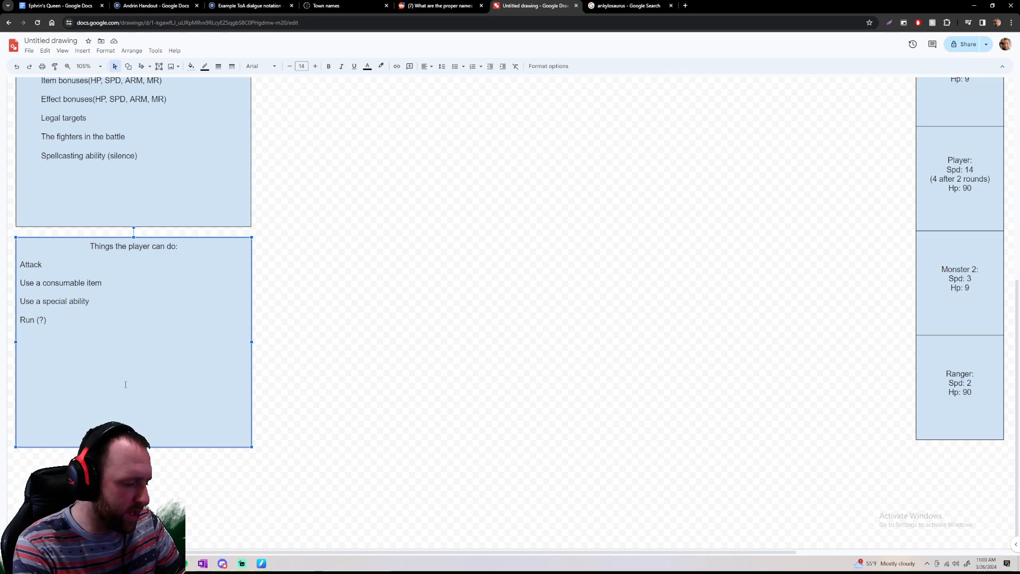
type("s")
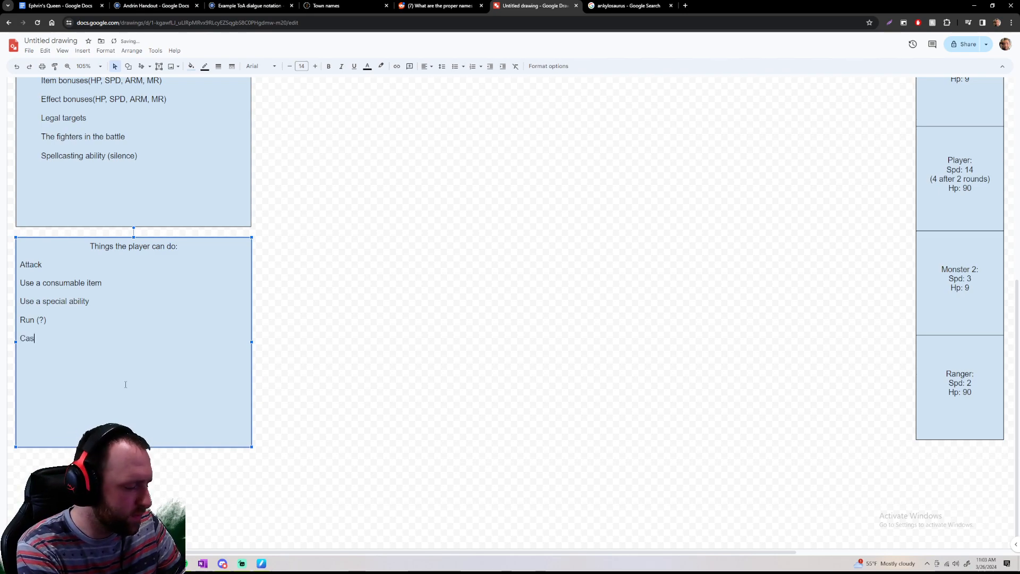
type("t a spell")
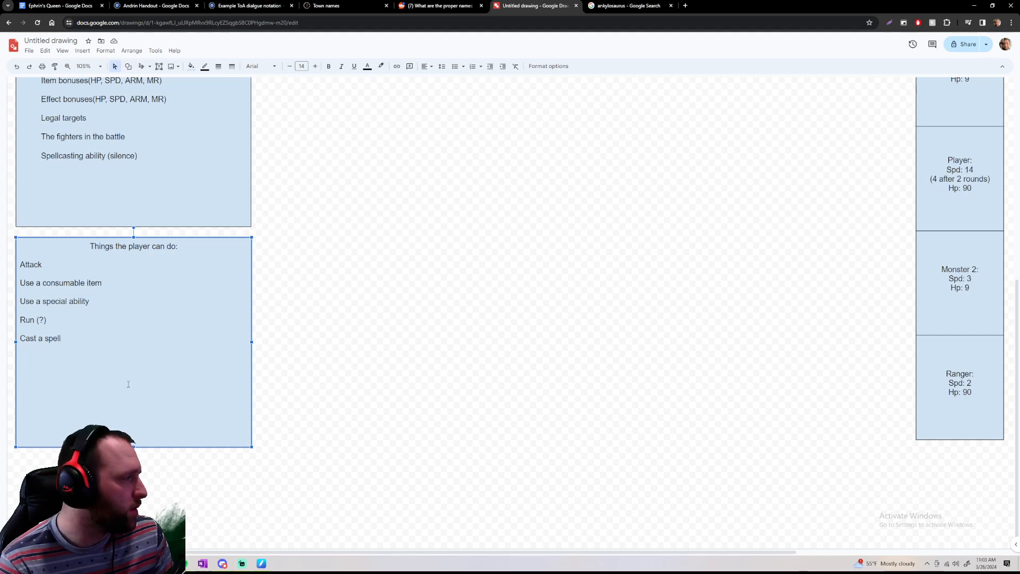
Draw a new roughly square rectangle in the empty area beside the combat effects and player actions boxes
scroll(130, 383, "up", 5)
scroll(164, 367, "down", 5)
scroll(255, 372, "up", 3)
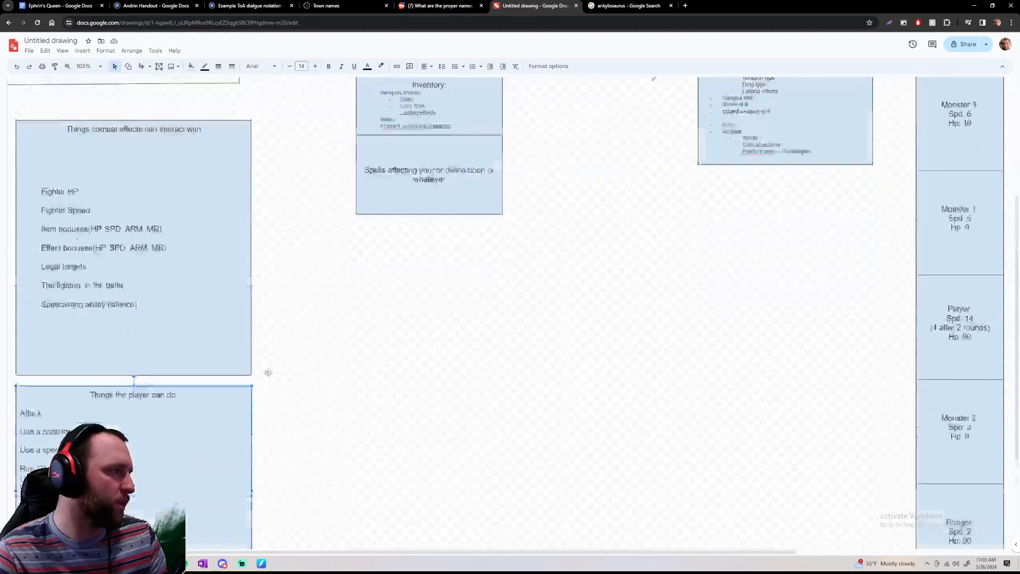
scroll(276, 361, "down", 3)
left_click(348, 264)
left_click(128, 65)
mouse_move(160, 80)
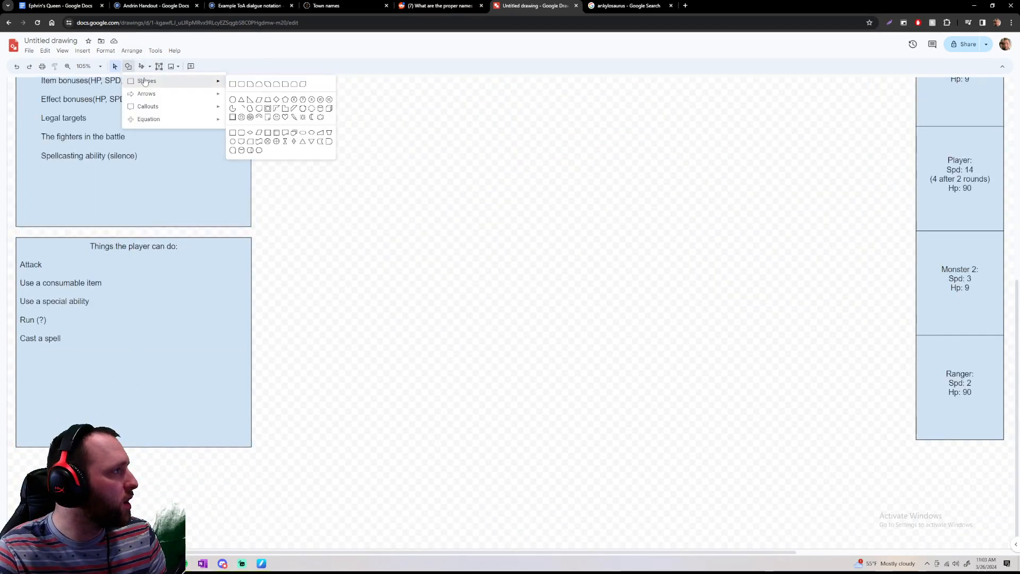
left_click(240, 85)
left_click(300, 110)
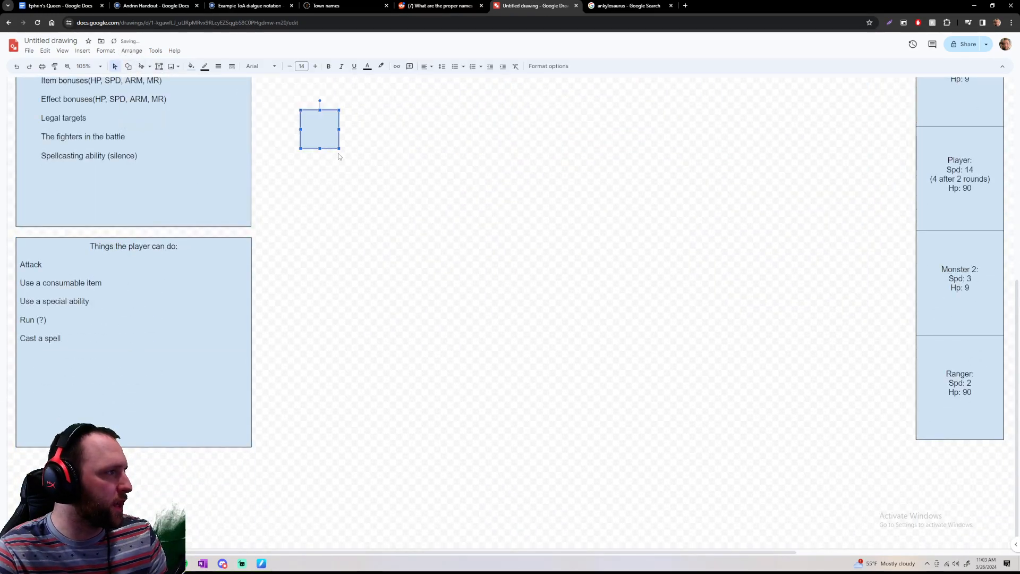
left_click_drag(339, 148, 455, 269)
left_click_drag(373, 196, 374, 222)
Cut the whole list from "Fighter HP" to "Spellcasting ability (silence)" out of the text box laid over the combat effects rectangle
scroll(373, 222, "up", 5)
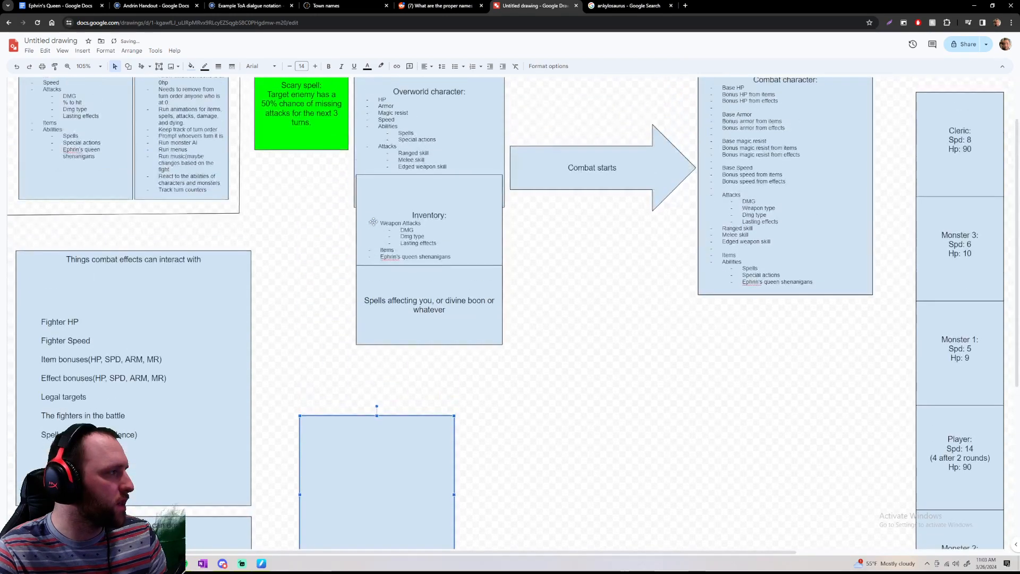
scroll(319, 217, "down", 4)
left_click(172, 300)
left_click(259, 187)
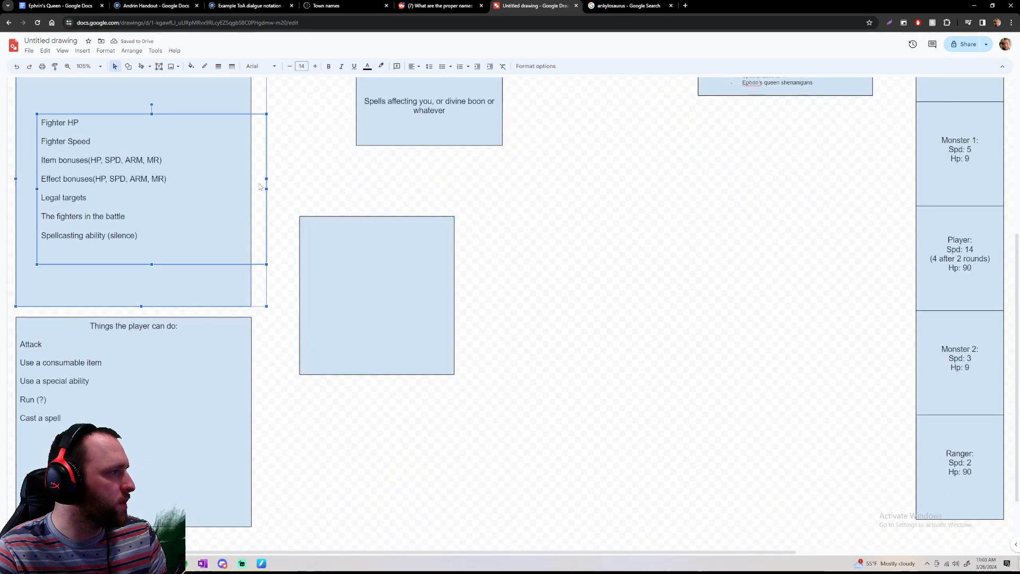
left_click_drag(44, 126, 196, 250)
key("ctrl+c")
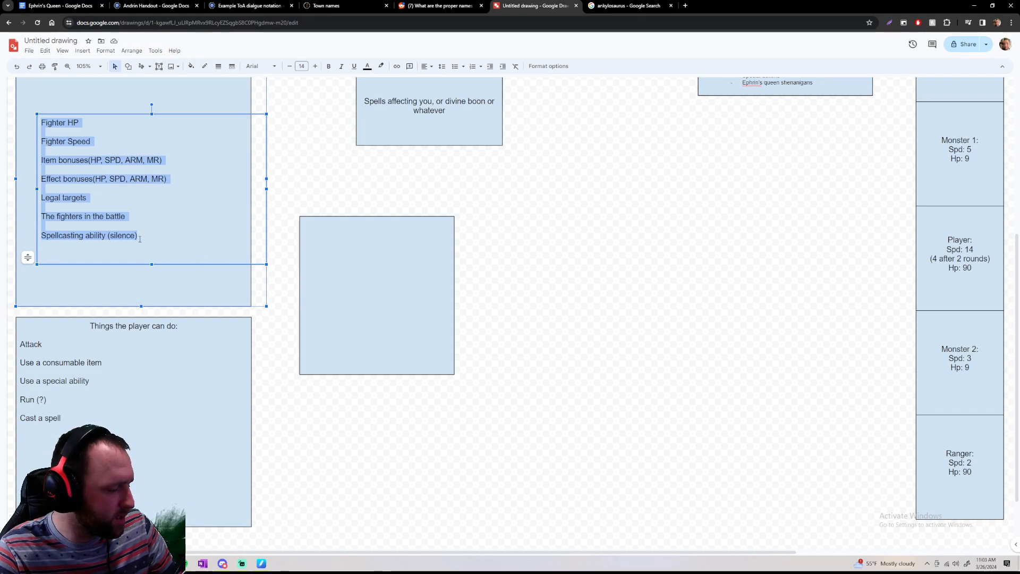
key("BackSpace")
scroll(140, 239, "up", 2)
key("Delete")
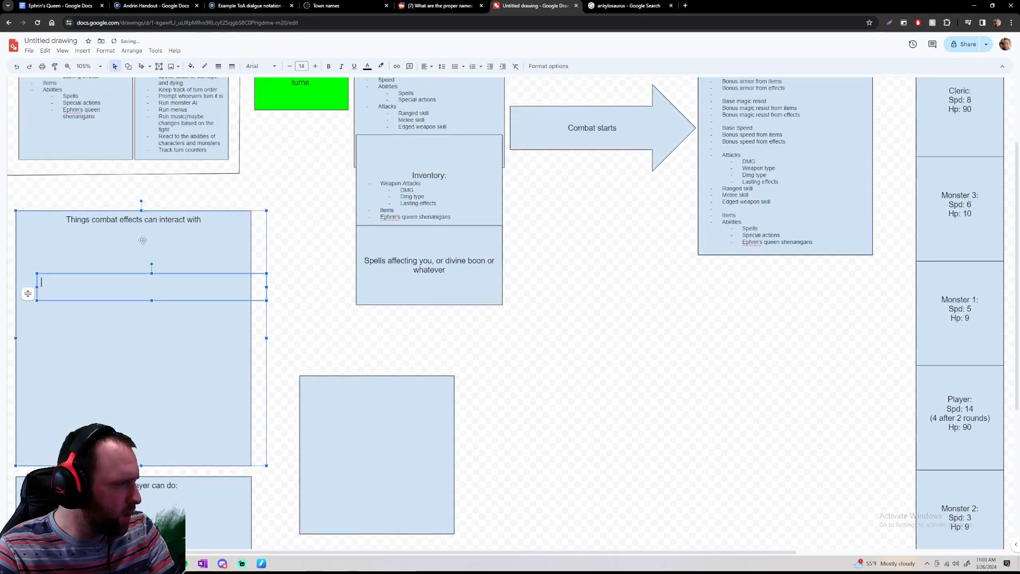
key("Delete")
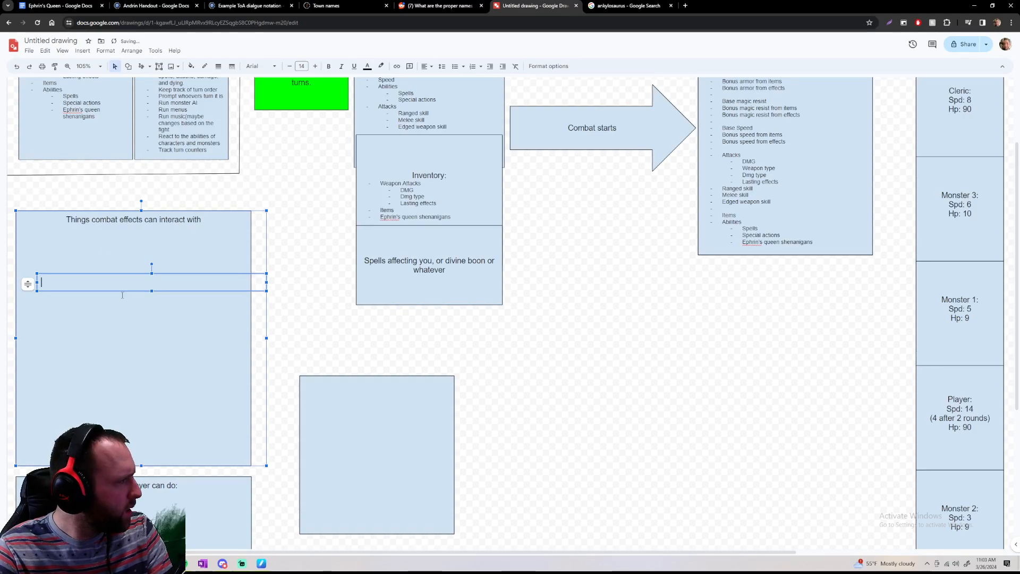
Paste the cut list directly into the combat effects rectangle, on a new line under its heading
left_click(132, 273)
left_click(133, 237)
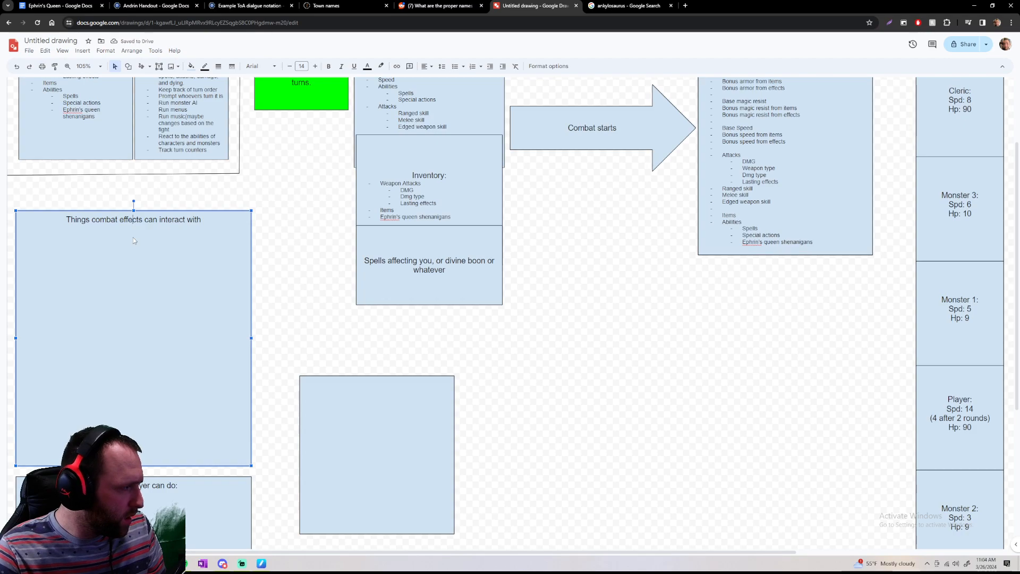
key("Return")
key("ctrl+v")
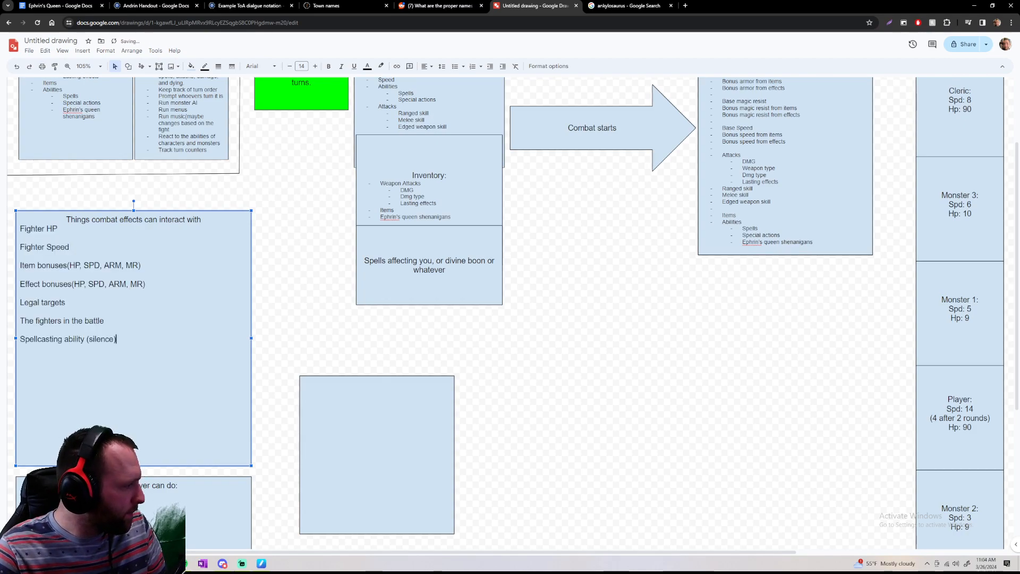
Shrink the combat effects and player actions boxes to fit their text at matching widths, stacked with a small gap
left_click_drag(17, 212, 213, 375)
left_click_drag(222, 492, 213, 331)
scroll(260, 402, "down", 4)
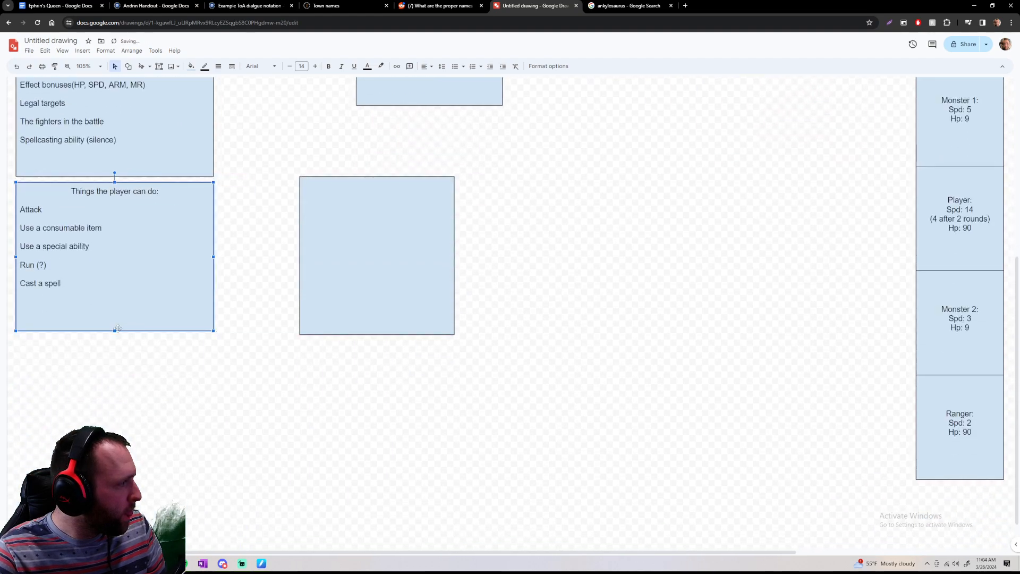
scroll(347, 398, "up", 4)
Move the empty rectangle directly beneath the player actions box and widen it to match that box
left_click(347, 398)
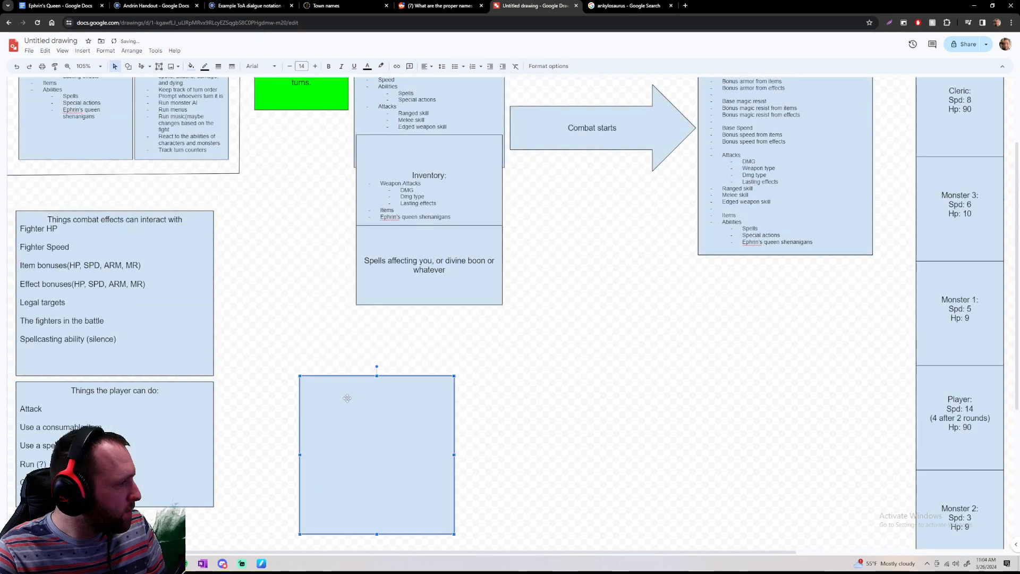
scroll(347, 398, "down", 4)
left_click_drag(355, 287, 72, 424)
left_click_drag(170, 392, 214, 392)
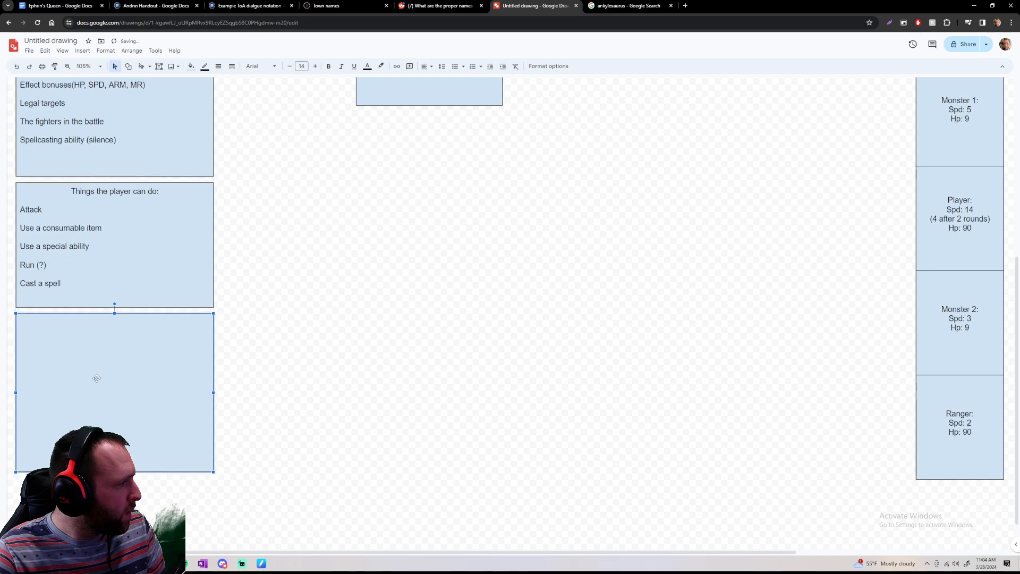
Align the empty box's text to the top and enter the centred heading "Common consumable items"
left_click(425, 67)
left_click(428, 91)
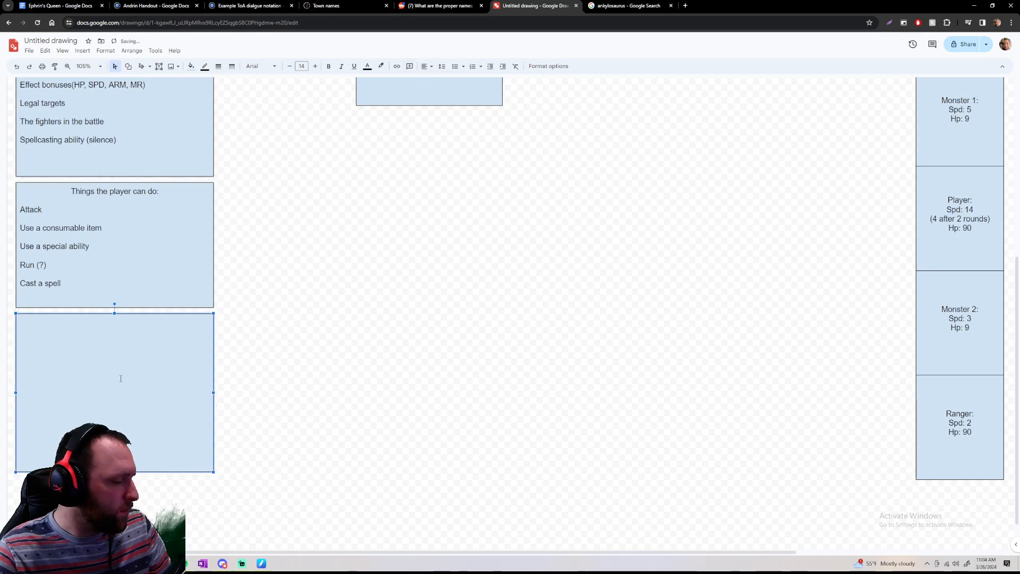
type("I")
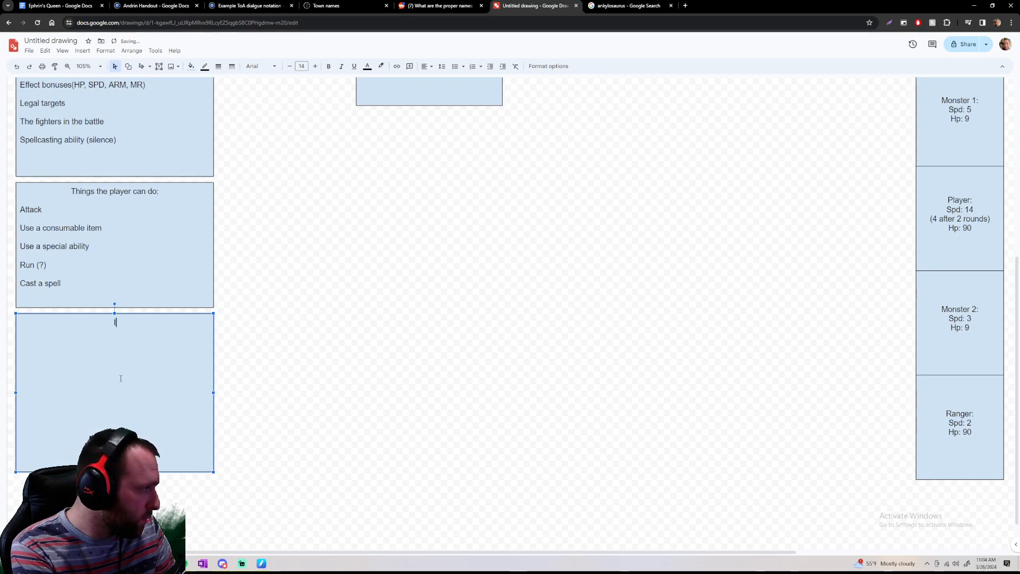
type("Common ")
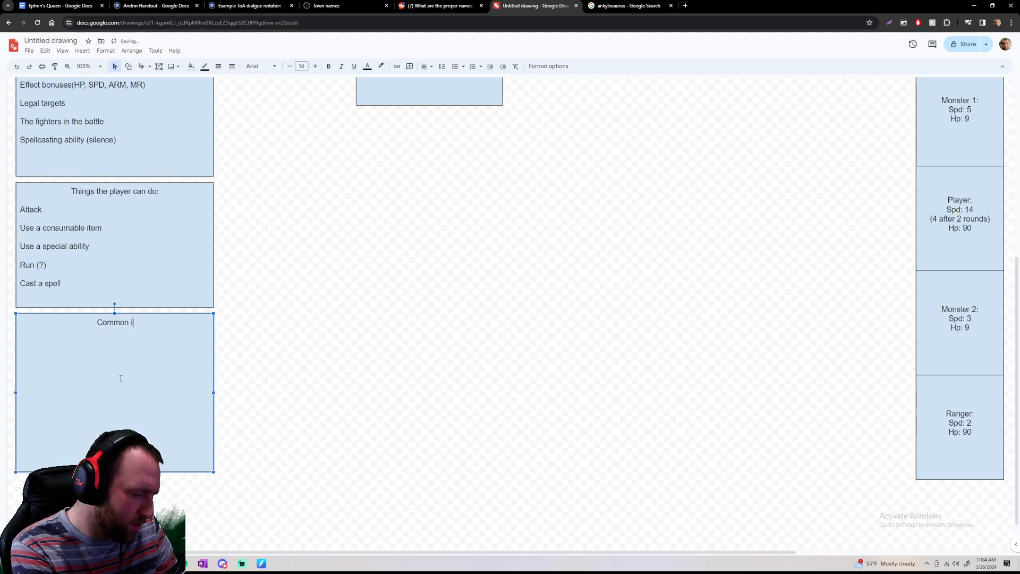
type("consuma")
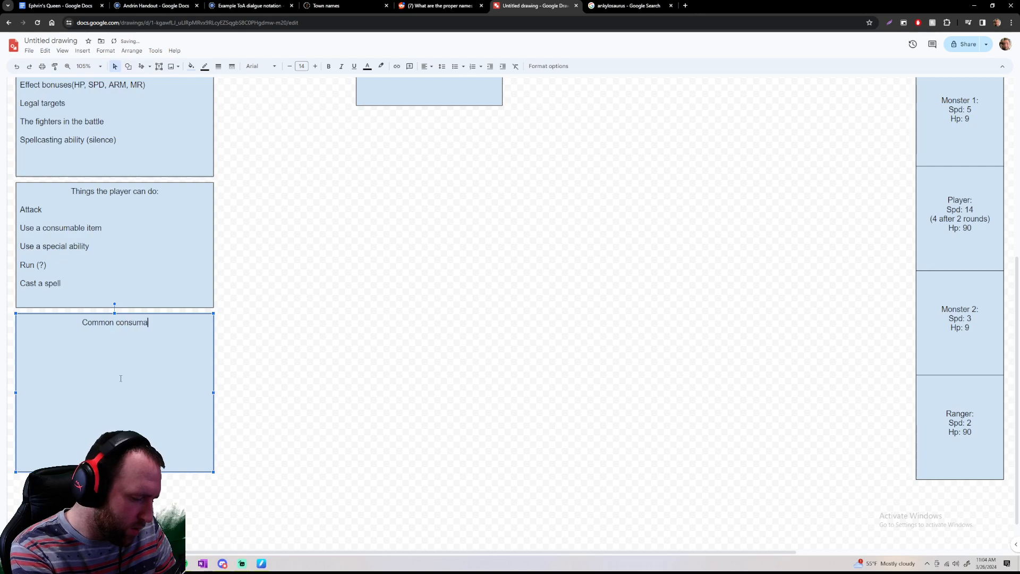
type("ble items")
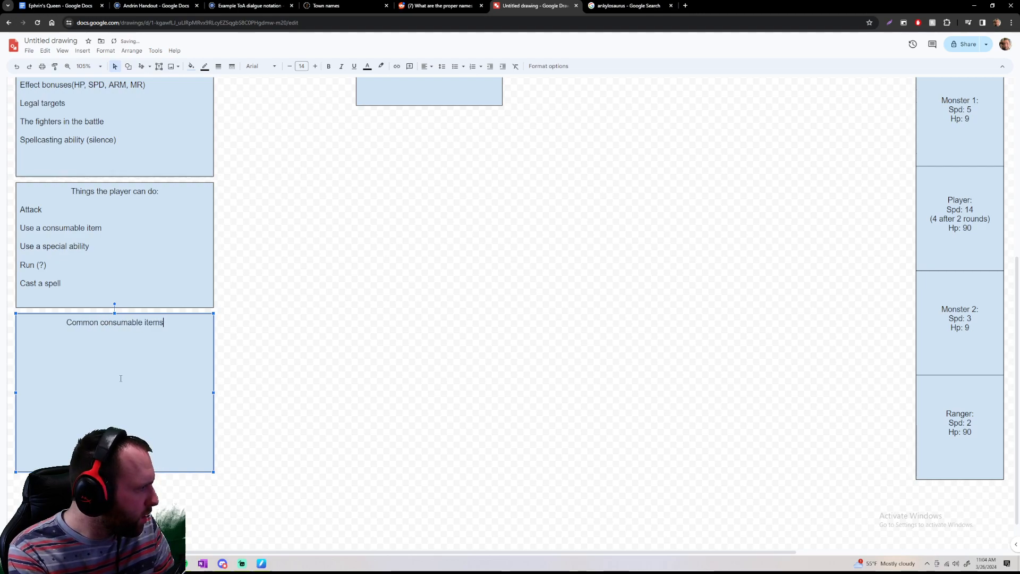
key("Return")
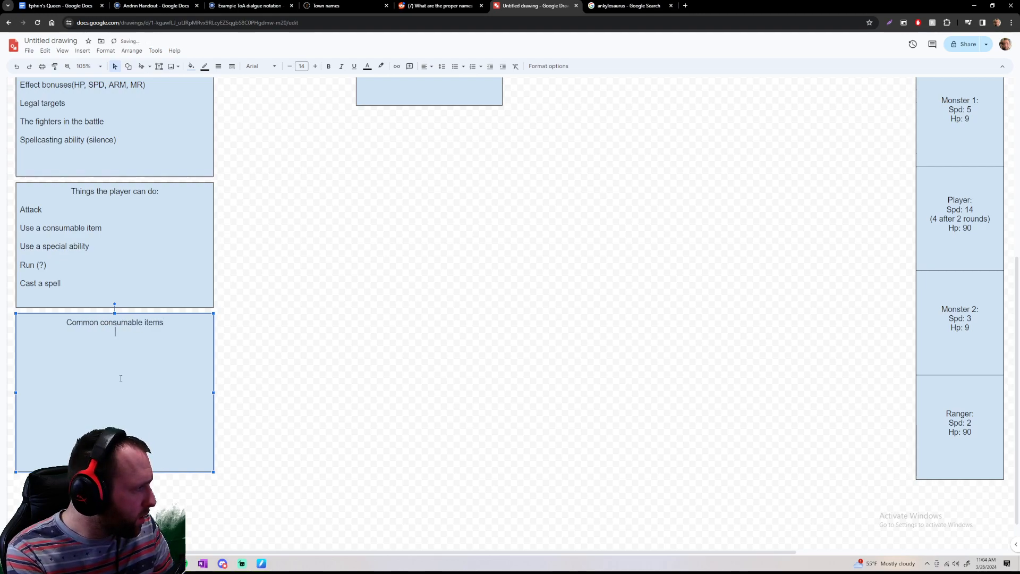
Add "Healing potions" as the first left-aligned entry under the consumable items heading
key("Return")
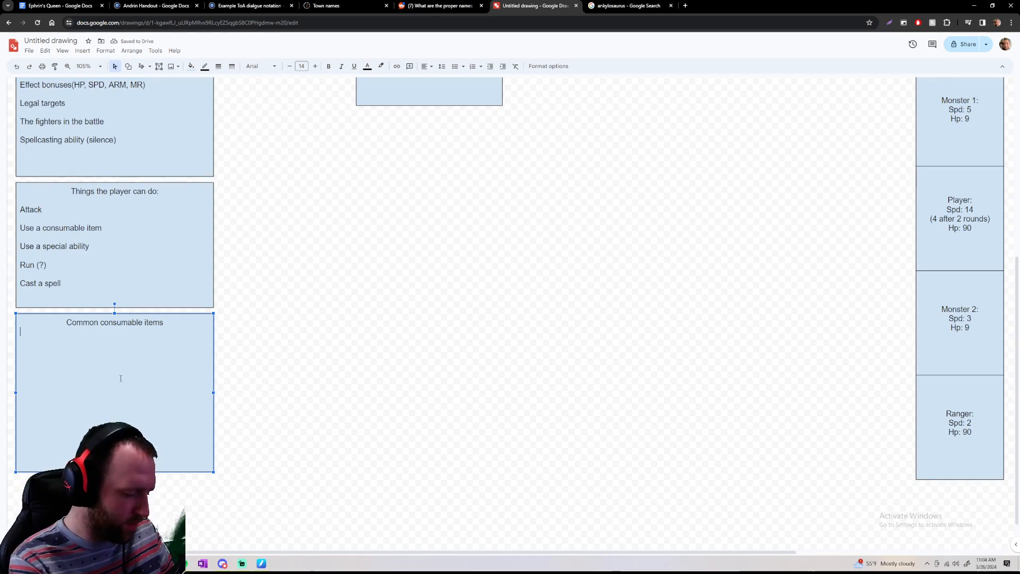
type("Healing potions")
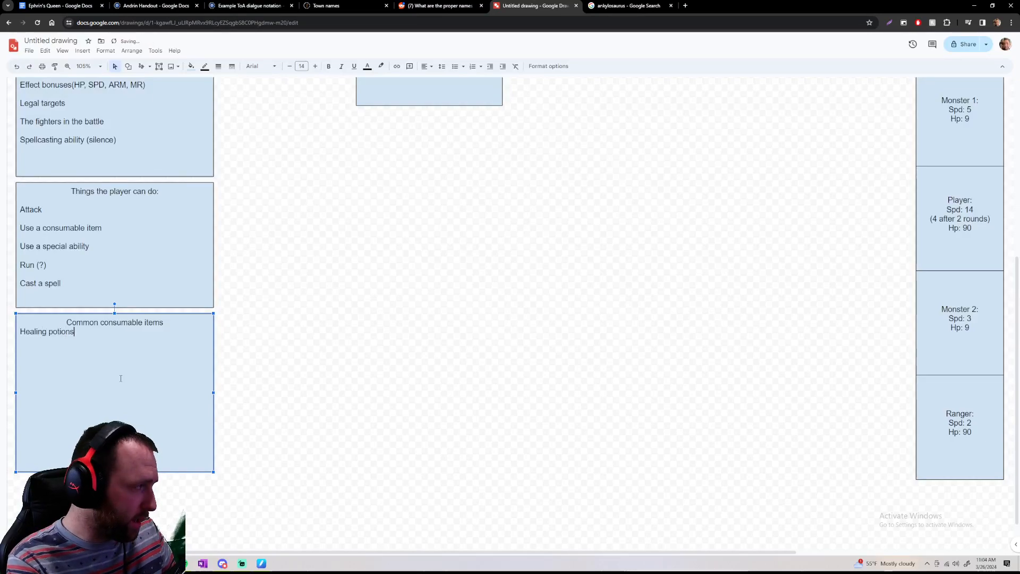
key("Return")
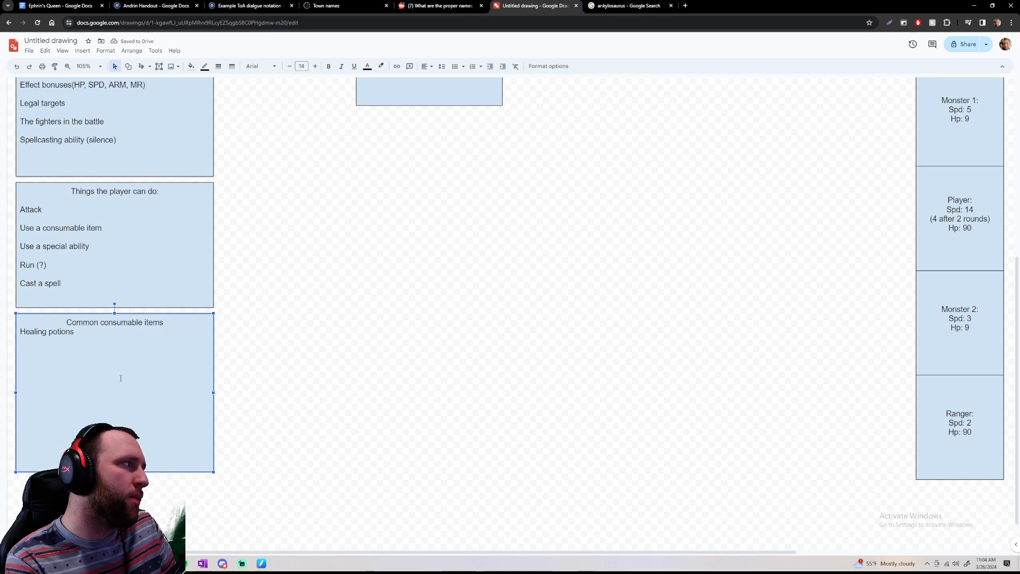
Switch to the Google image search page and search for "mario and luigi herb"
left_click(653, 6)
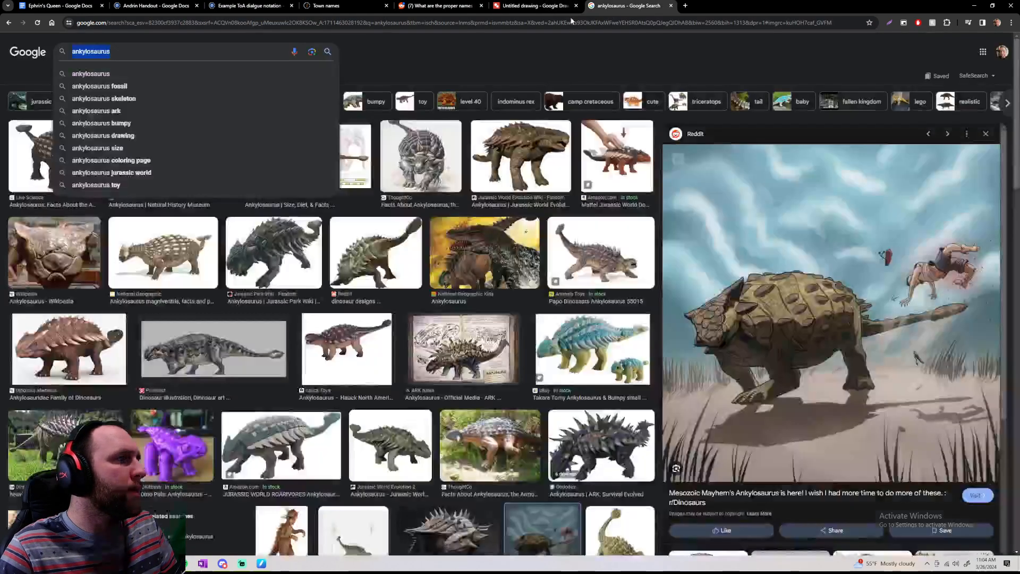
left_click(439, 22)
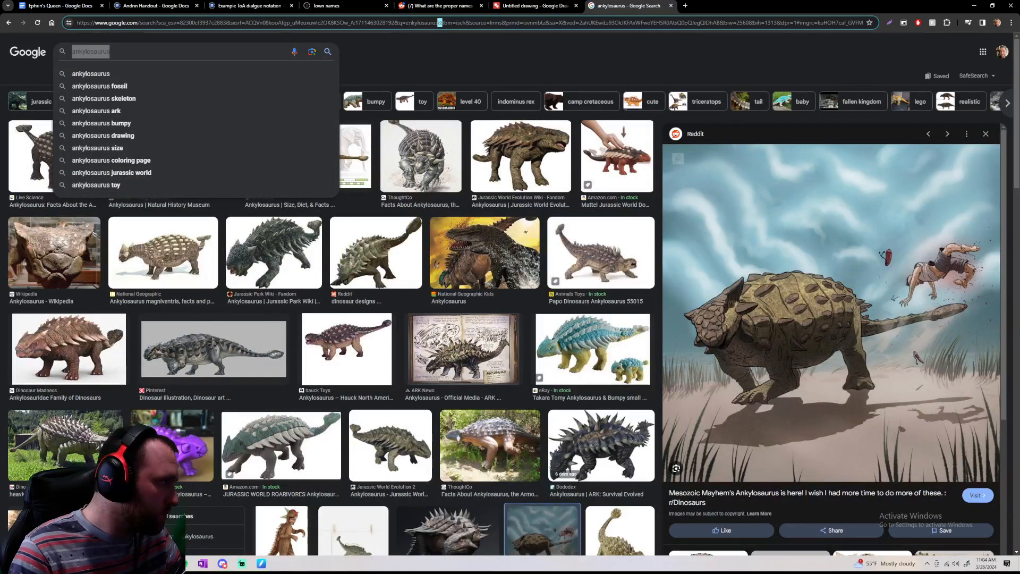
left_click(216, 56)
type("ma")
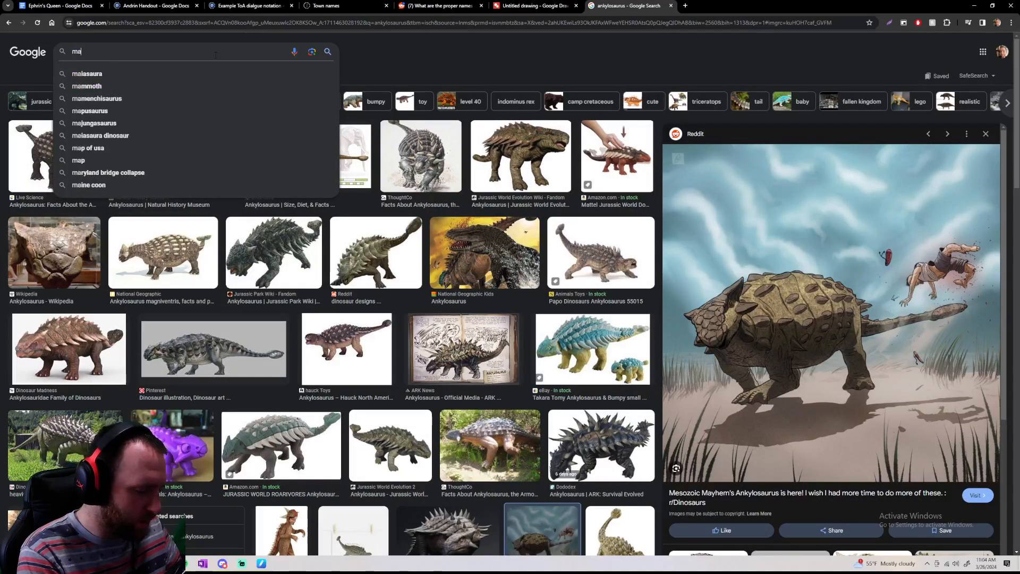
type("rio and lui")
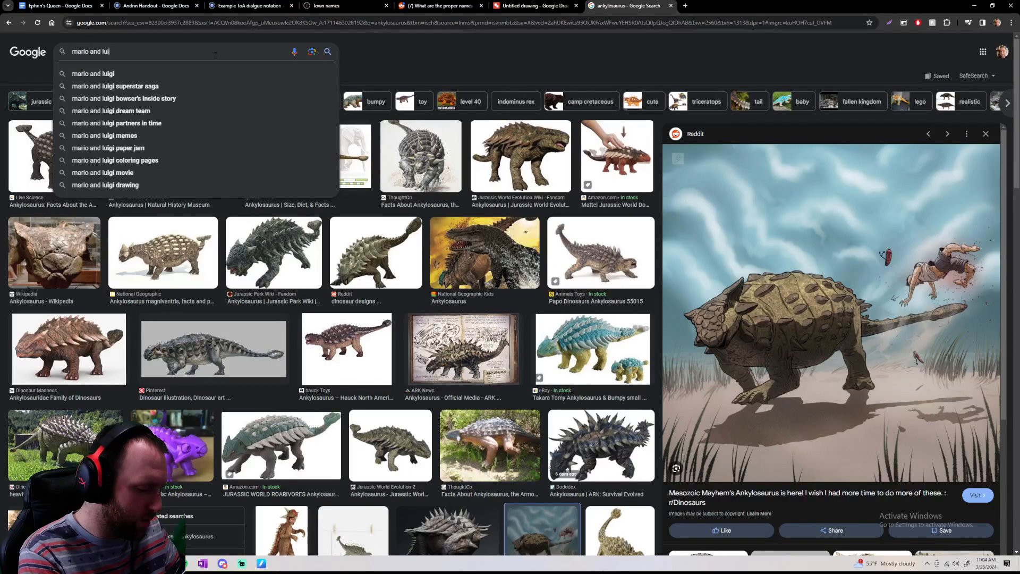
type("gi herb")
key("Return")
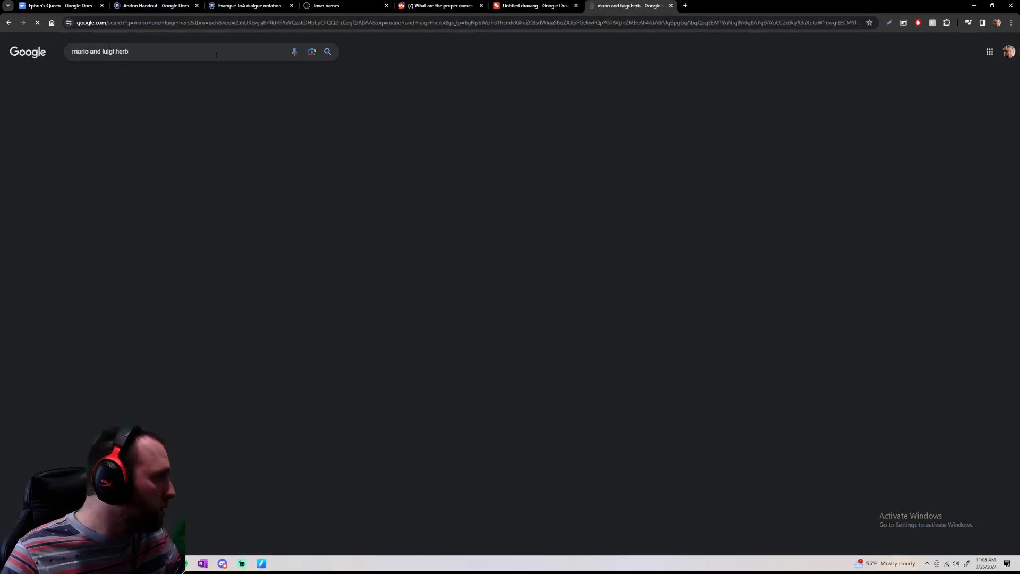
Examine the DeviantArt Refreshing Herb artwork, the herb and broccoli item chart, and the Paper Jam guide screenshots
left_click(143, 158)
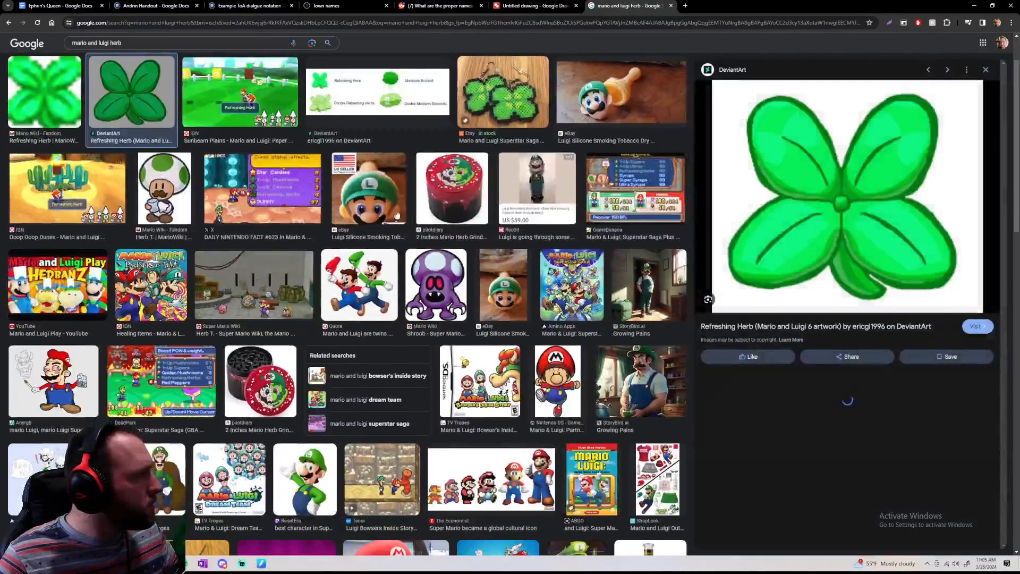
left_click(355, 94)
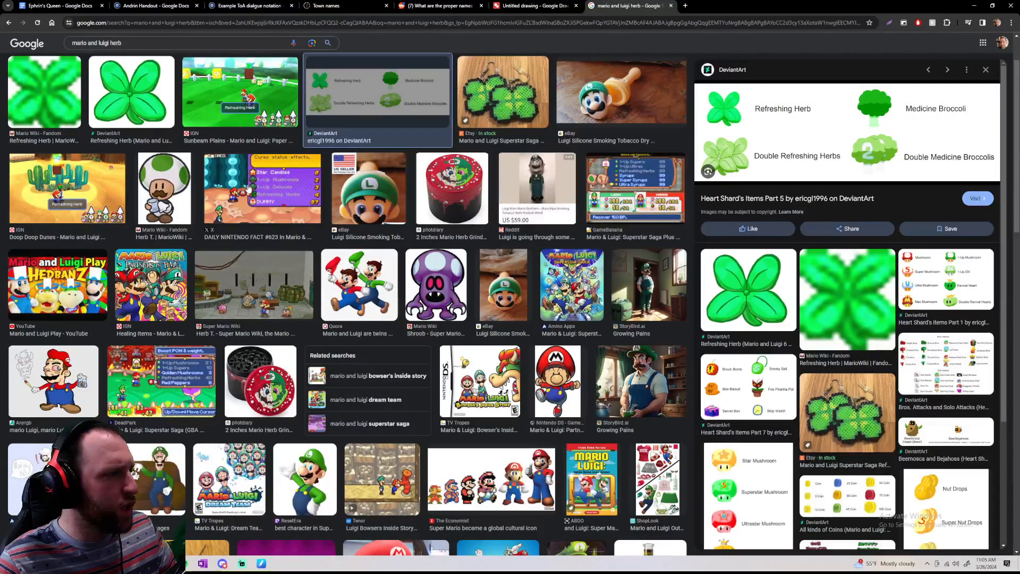
left_click(81, 173)
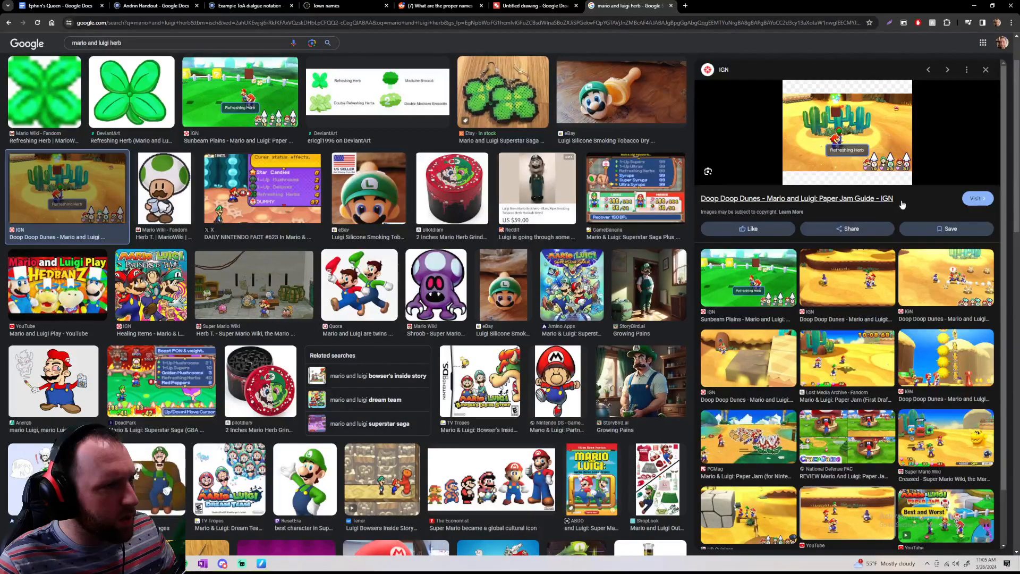
scroll(800, 162, "down", 1)
scroll(800, 161, "down", 1)
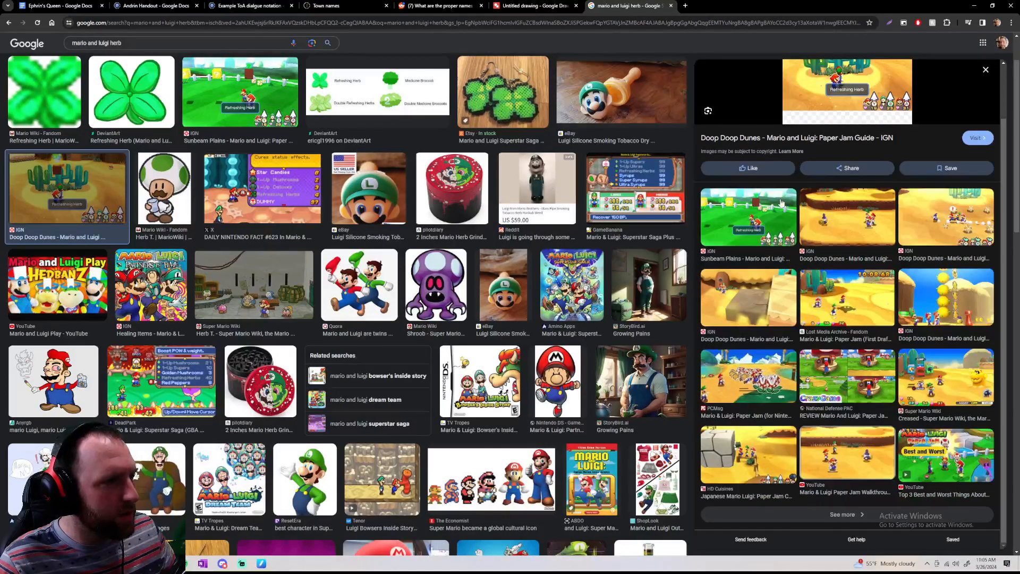
left_click(781, 203)
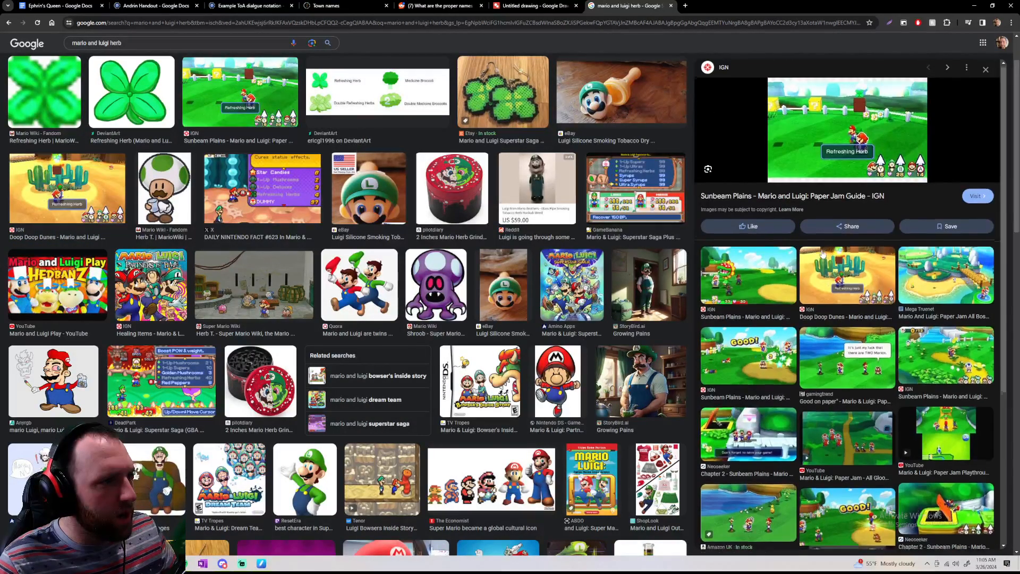
scroll(823, 254, "down", 1)
left_click(822, 254)
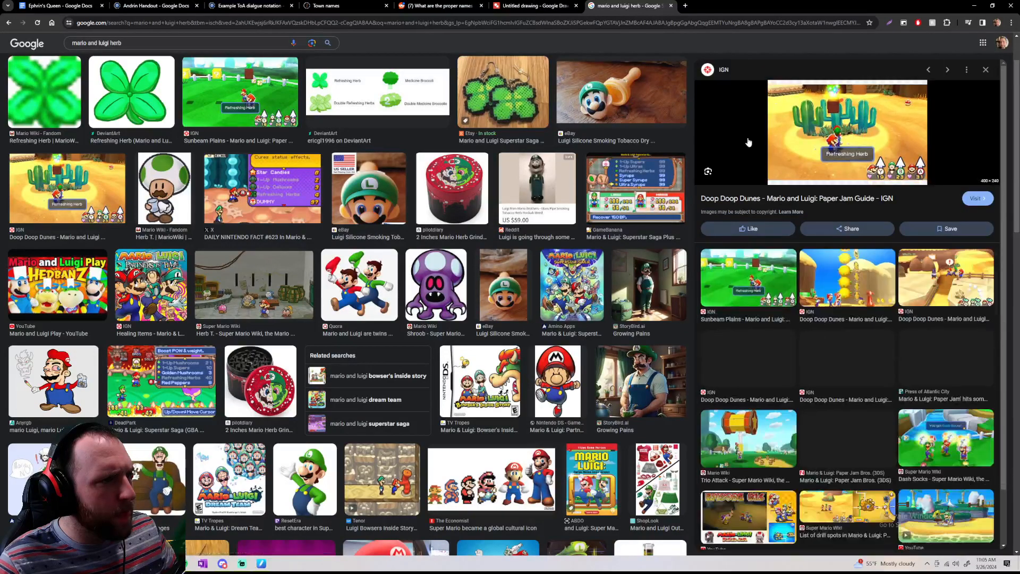
Preview the Luigi pipe and Partners in Time healing items results, and briefly open the Doop Doop Dunes guide page
left_click(533, 277)
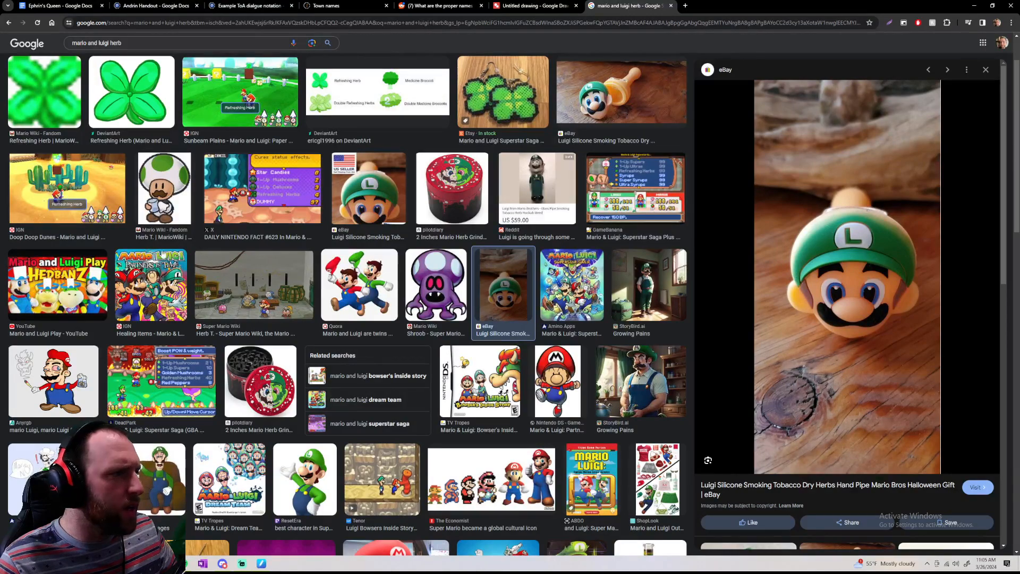
left_click(159, 272)
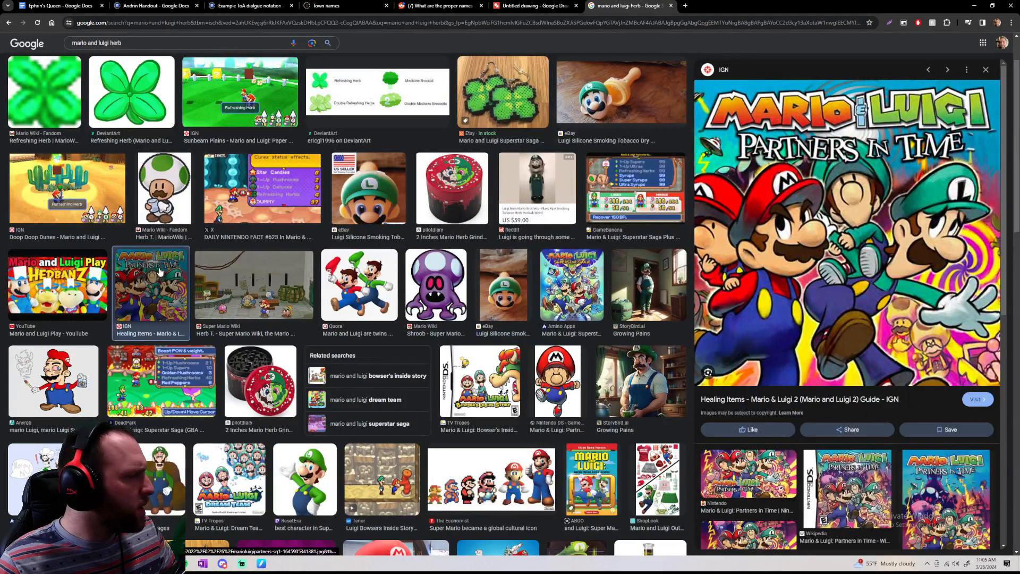
left_click(60, 279)
left_click(62, 238)
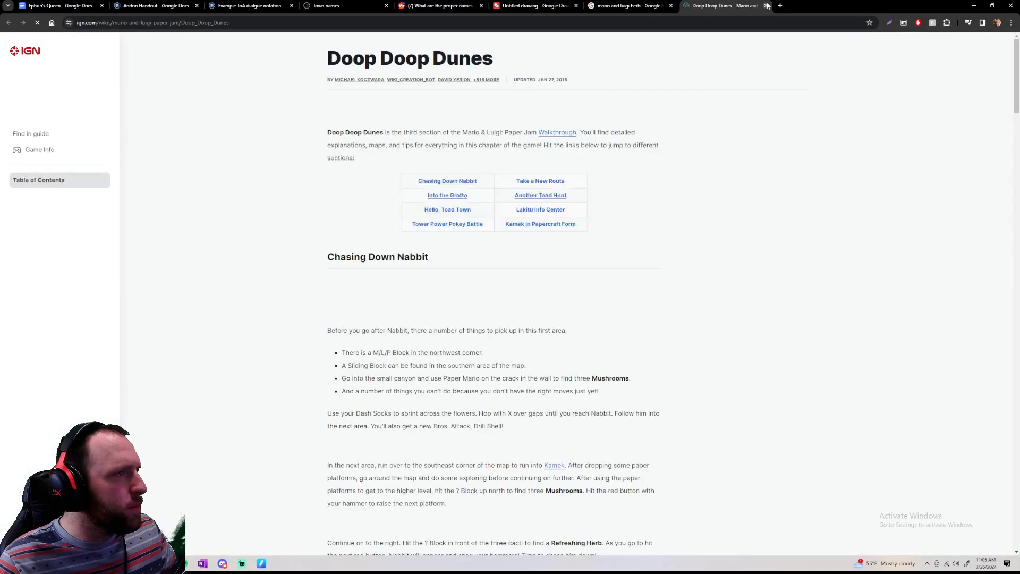
left_click(766, 6)
Preview the MarioWiki and DeviantArt Refreshing Herb images and the Superstar Saga item menu screenshot from DeadPark
left_click(62, 95)
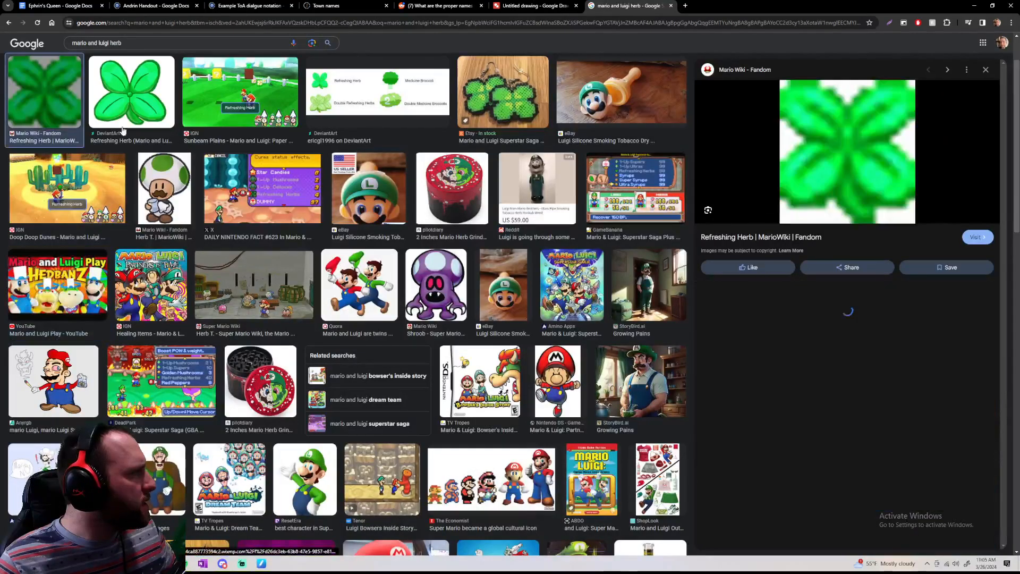
scroll(208, 157, "down", 5)
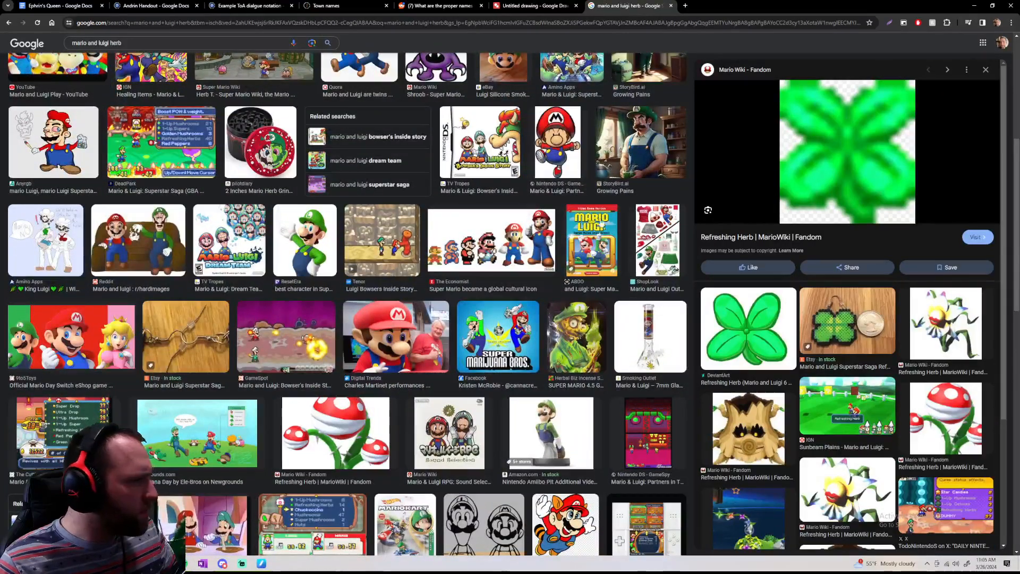
left_click(748, 330)
scroll(499, 340, "down", 3)
scroll(313, 372, "down", 2)
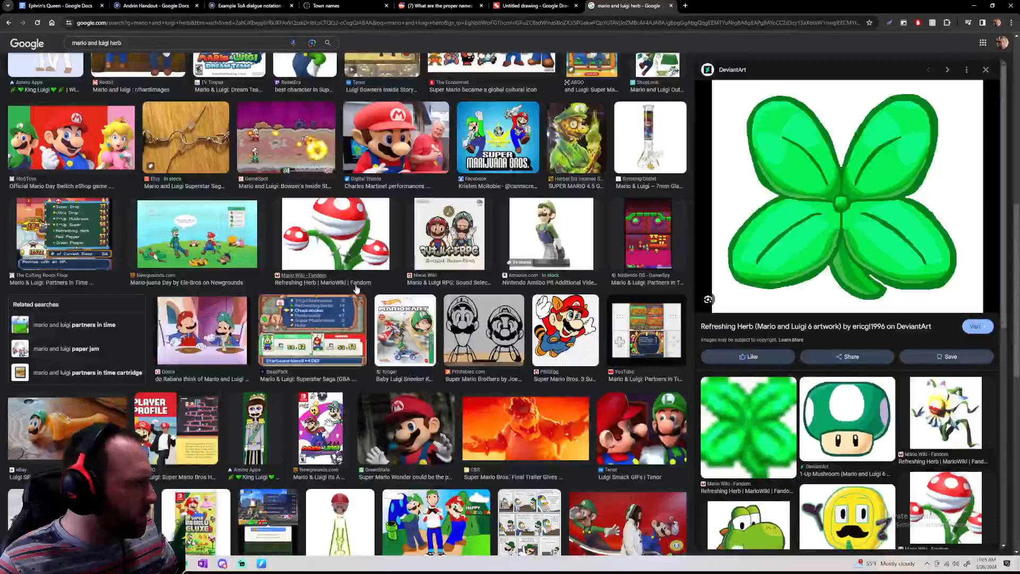
left_click(313, 329)
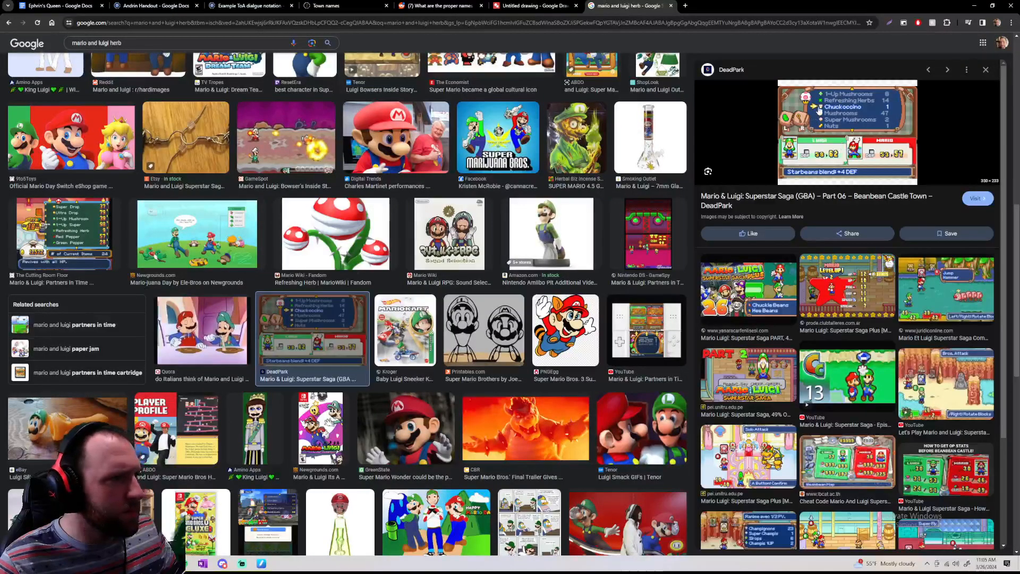
scroll(297, 115, "up", 10)
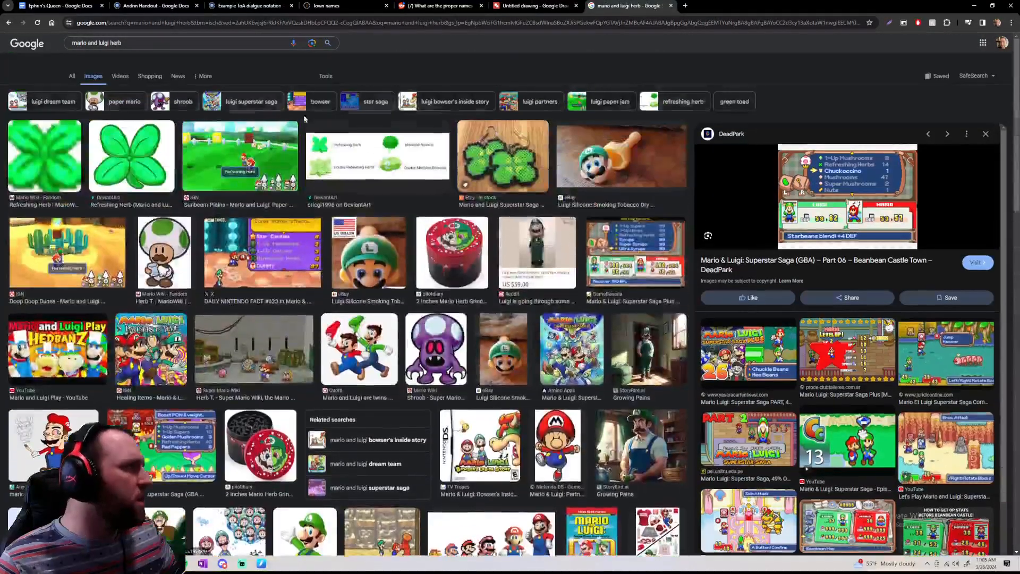
Examine the Superstar Saga item menu screenshot up close and look through further image results for consumable item ideas
left_click(265, 50)
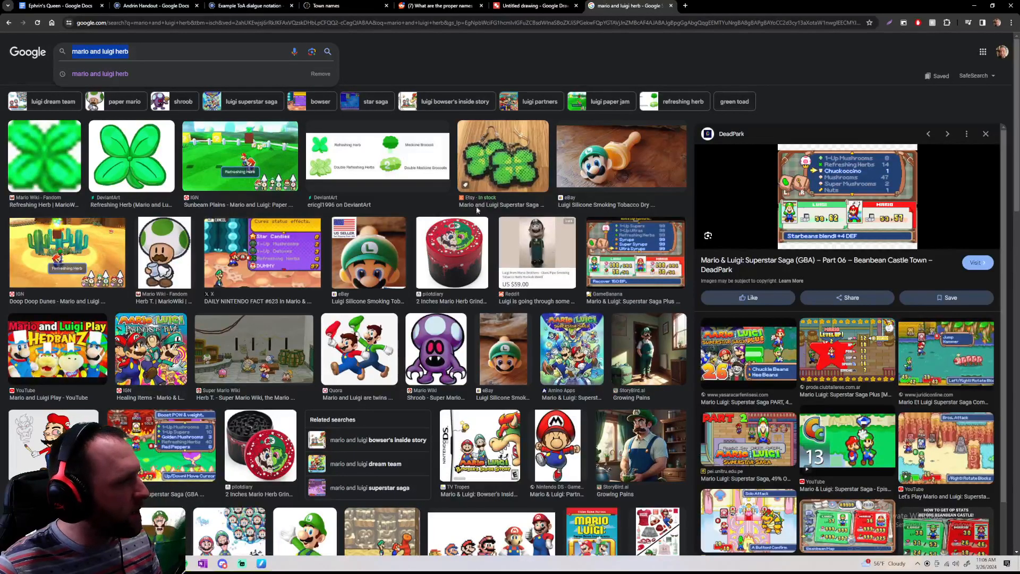
left_click(819, 189)
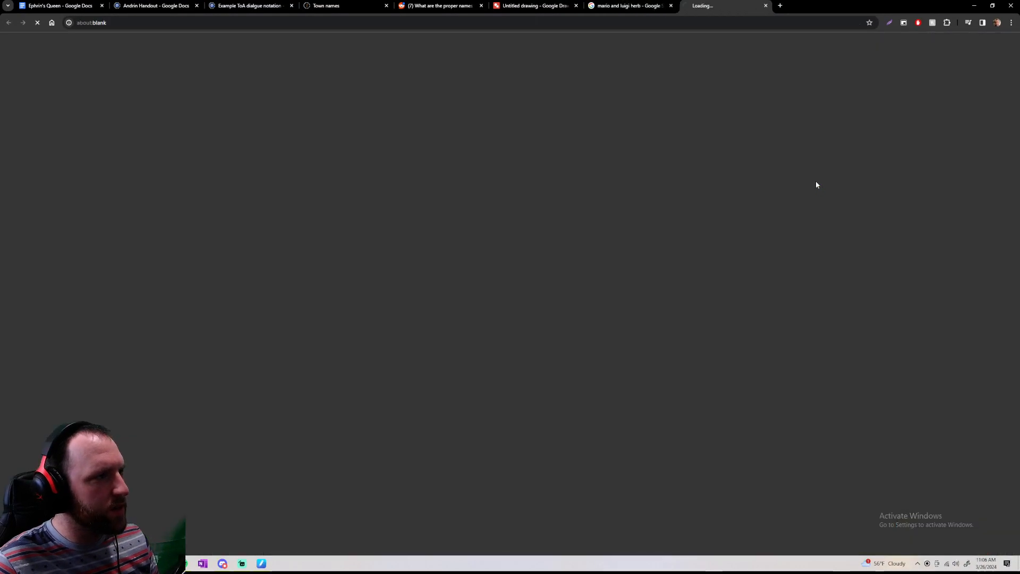
left_click(766, 7)
scroll(721, 276, "up", 7)
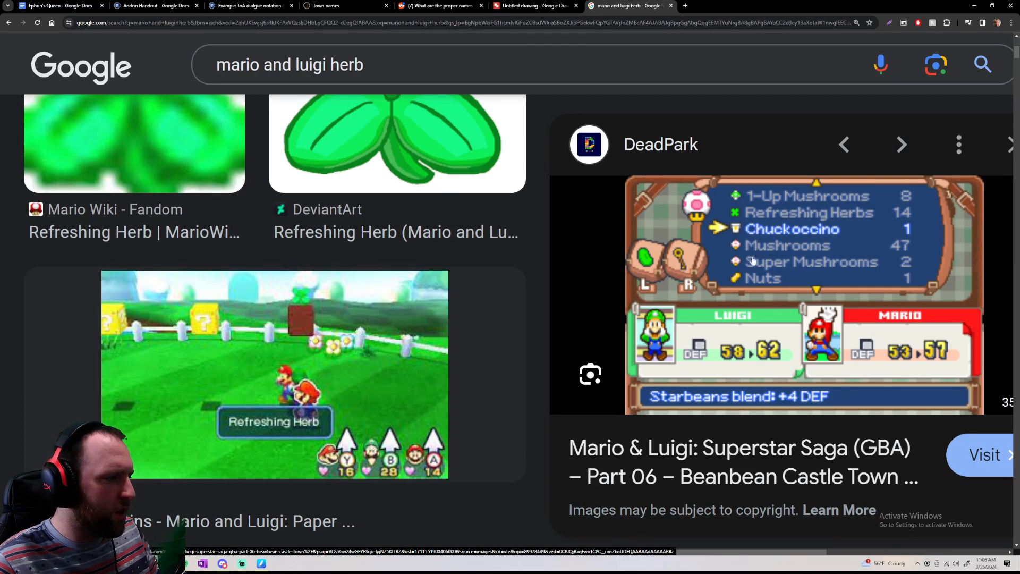
scroll(718, 268, "down", 7)
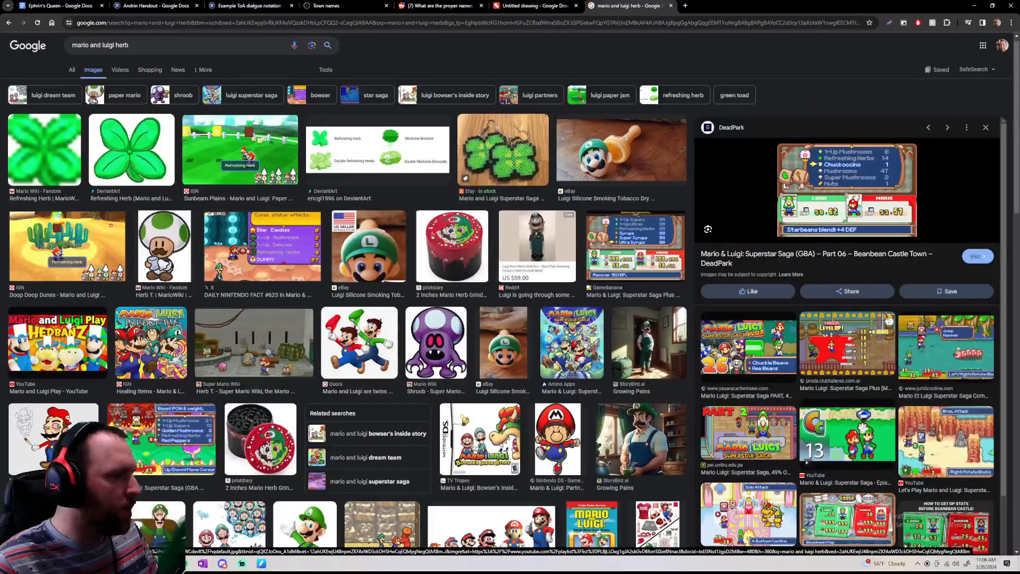
scroll(214, 241, "down", 4)
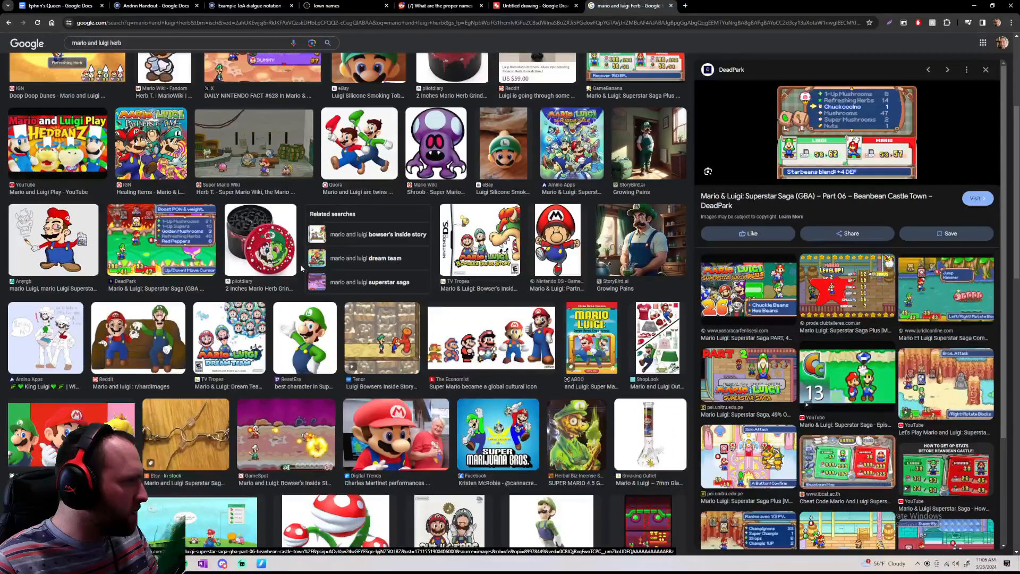
scroll(301, 267, "down", 2)
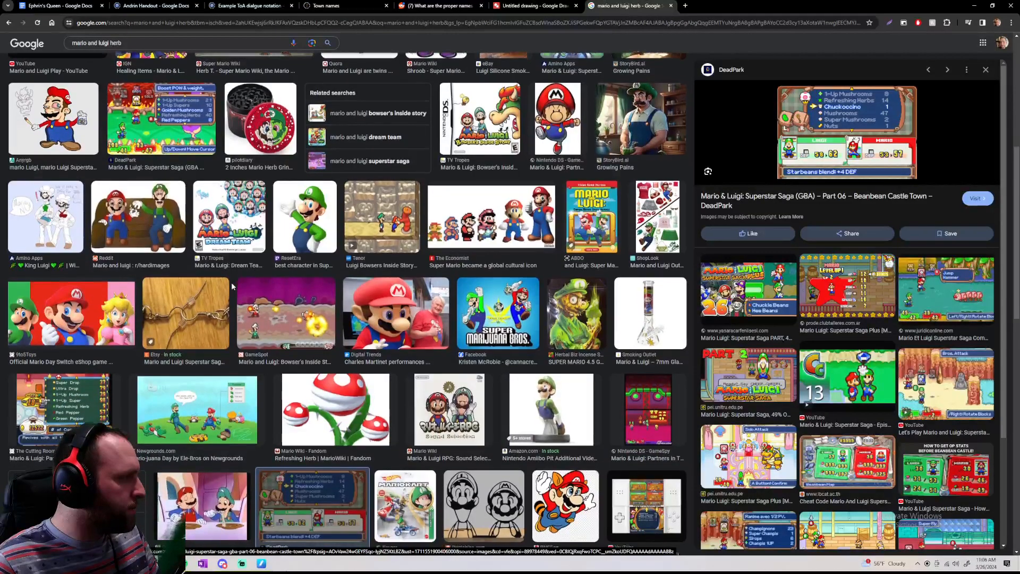
scroll(232, 287, "down", 1)
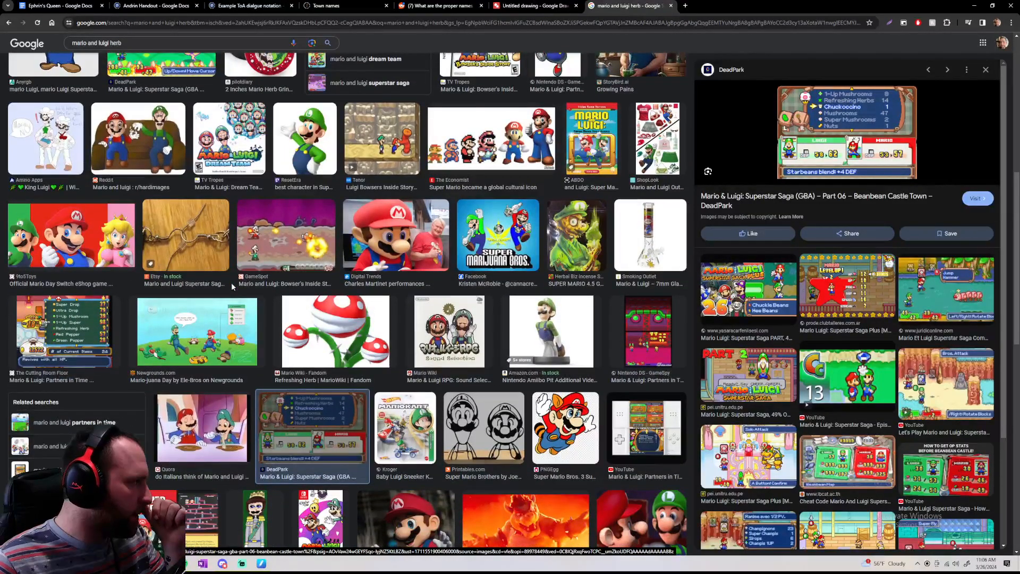
Skim the Mario and Luigi herb image results once more and return to the combat systems drawing
scroll(231, 282, "down", 2)
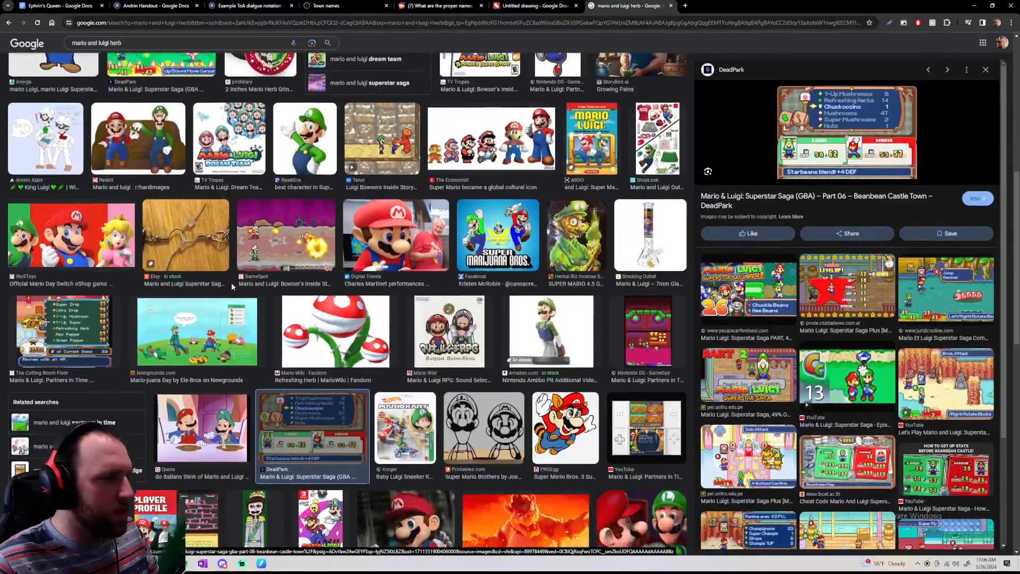
scroll(232, 287, "up", 15)
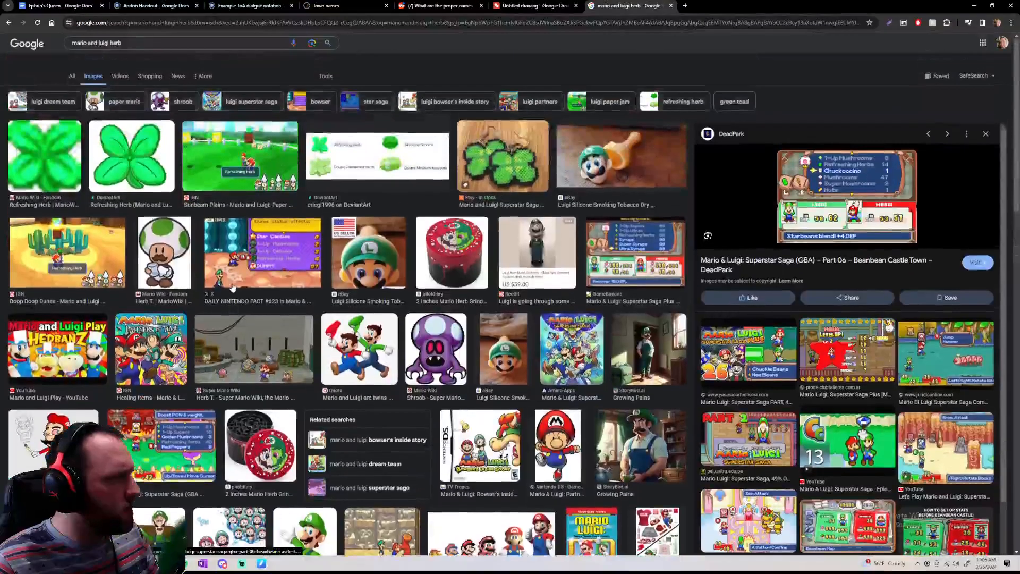
left_click(163, 53)
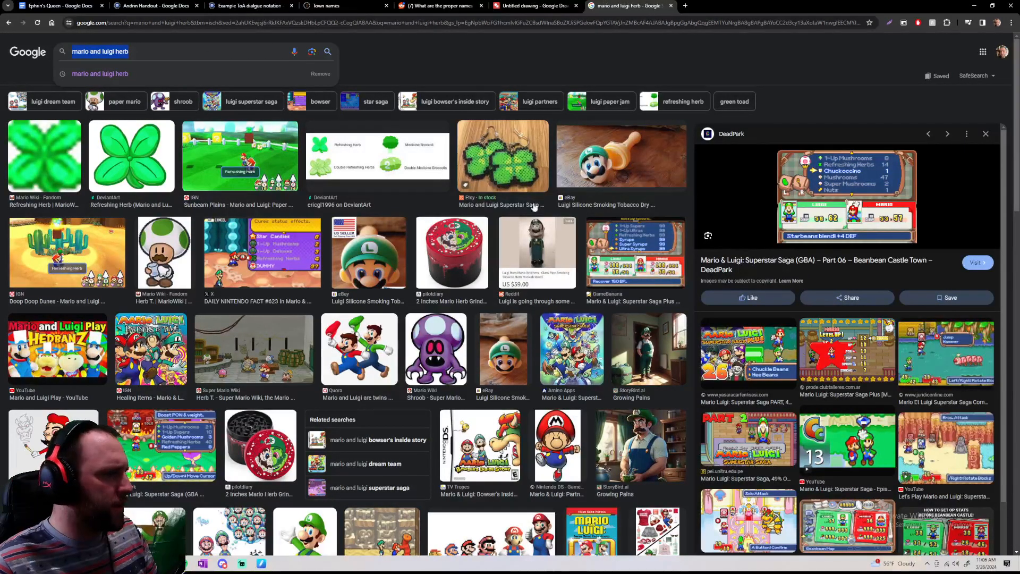
left_click(521, 7)
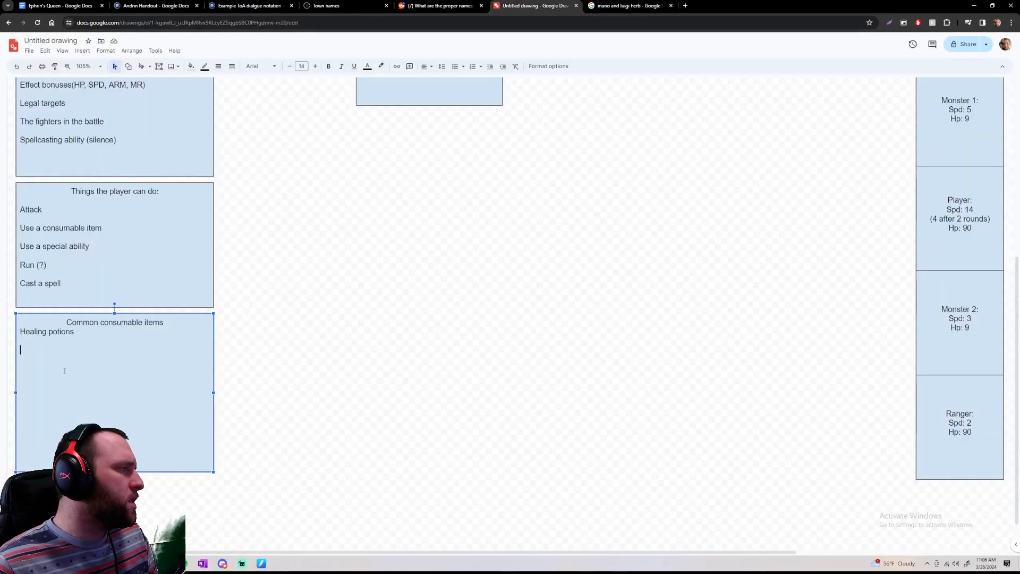
Add "Removes status effects" as a new line under "Healing potions" in the Common consumable items box
type("Re")
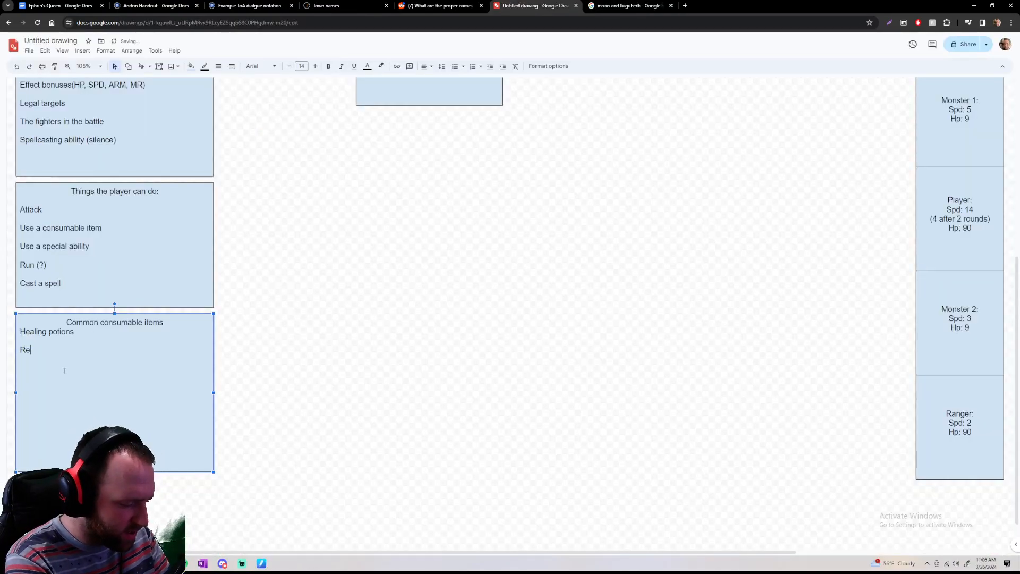
type("moevs")
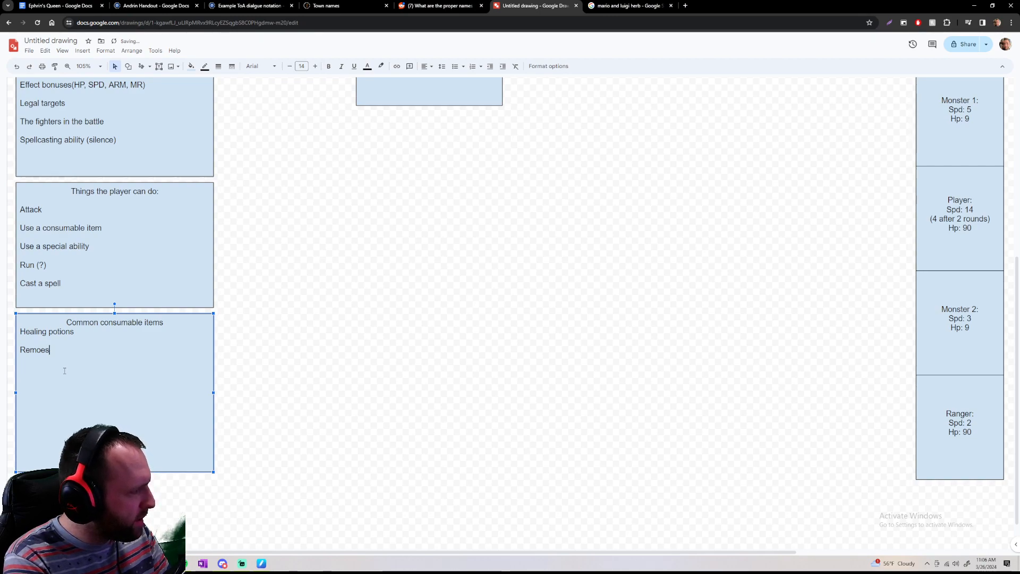
key("BackSpace")
key("BackSpace")
key("BackSpace")
key("BackSpace")
key("BackSpace")
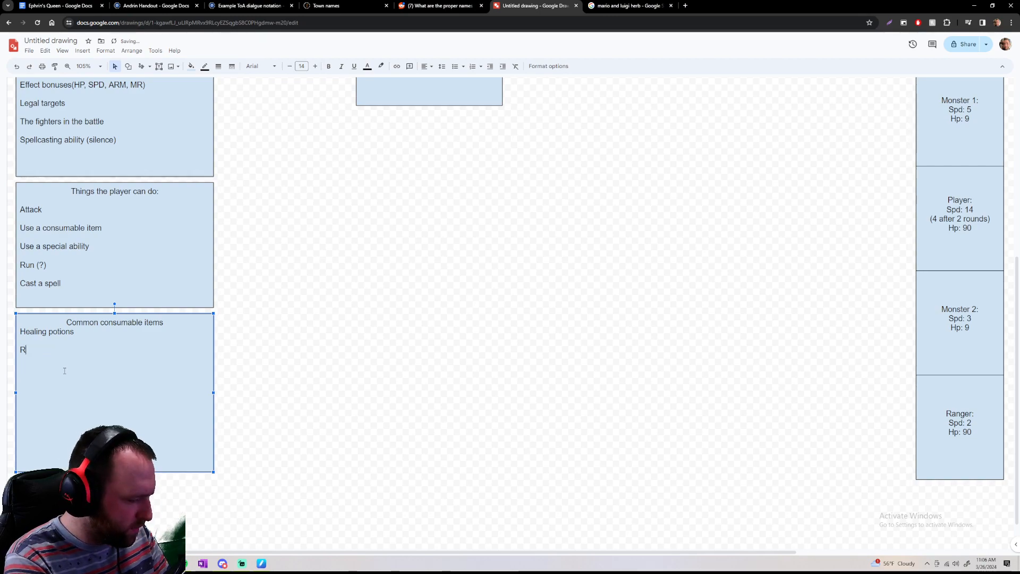
type("remoevs")
key("BackSpace")
key("BackSpace")
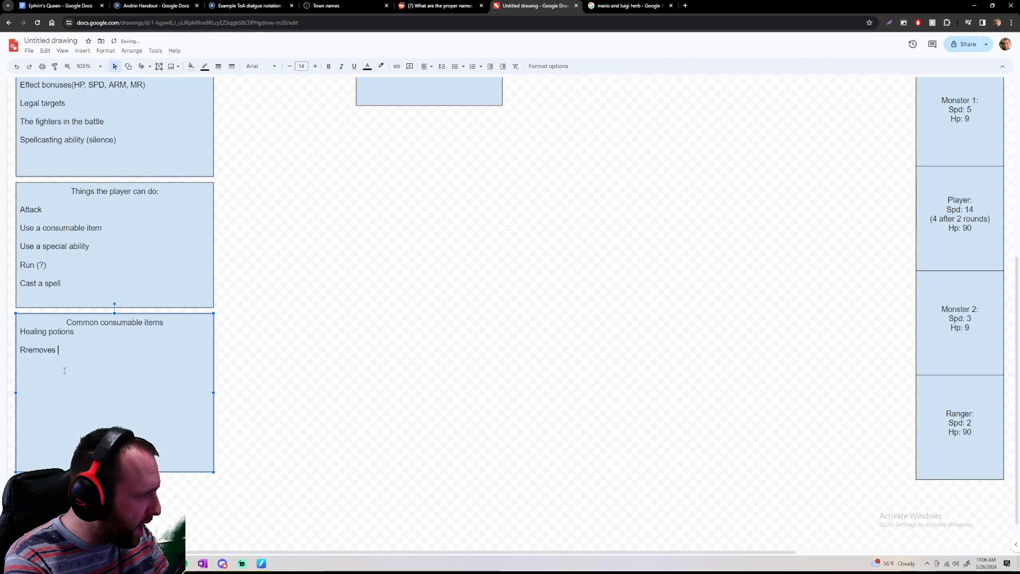
type("s status ")
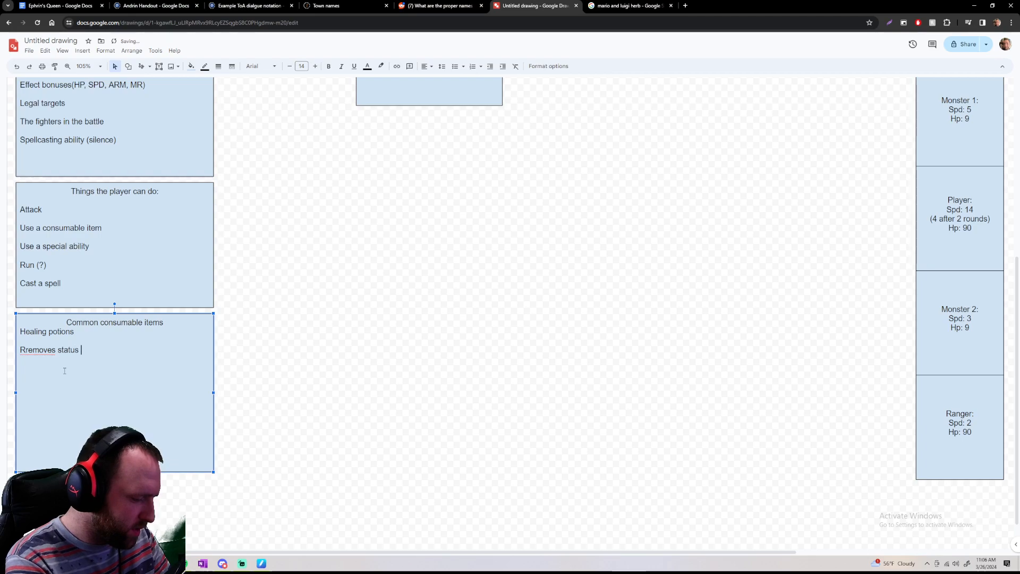
type("effects")
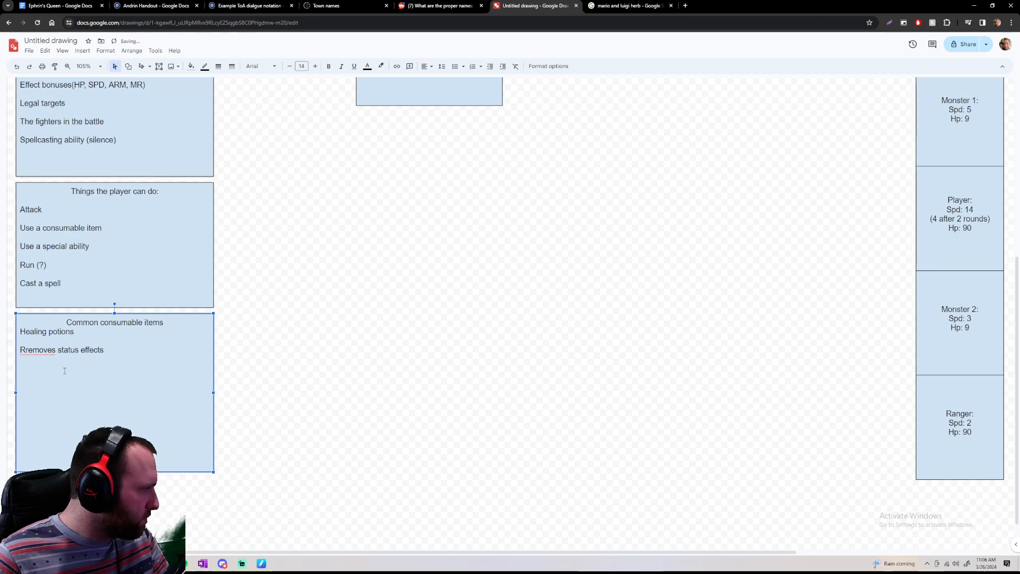
left_click(28, 351)
key("Delete")
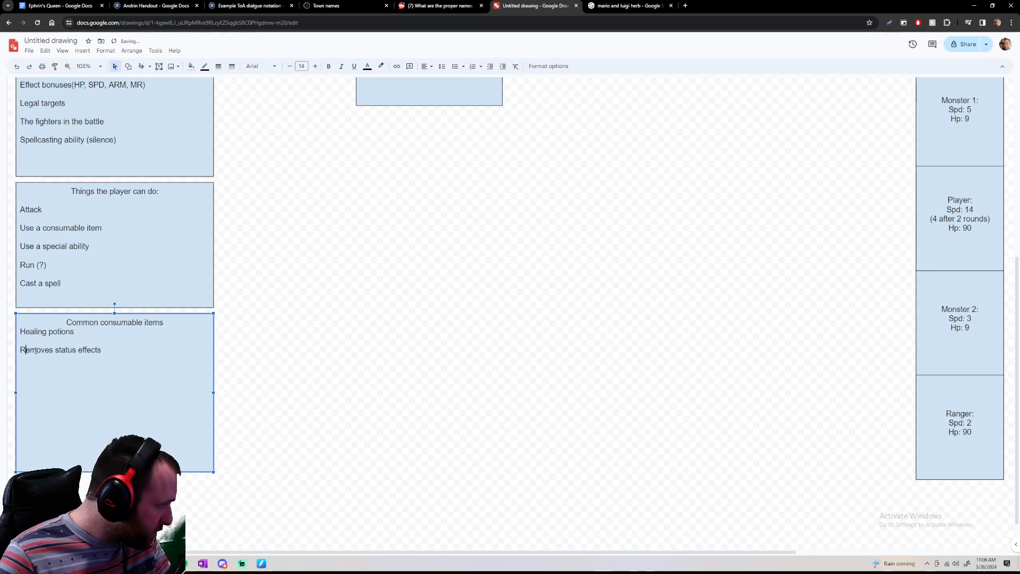
Add "Steroids (temporary buff to stats)" below the status effects line in the Common consumable items box, correcting the spelling of "temporary"
left_click(139, 357)
key("Return")
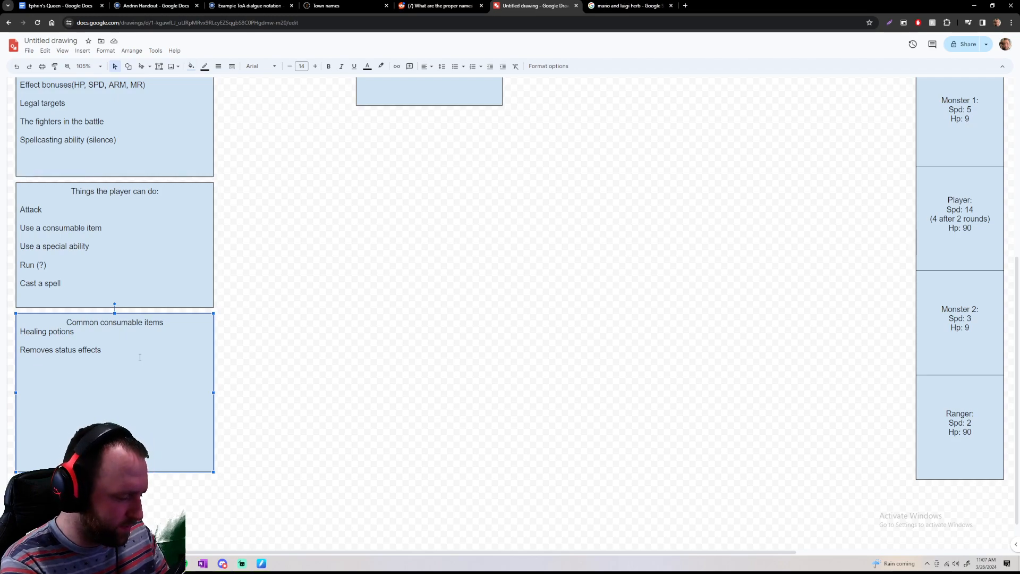
type("ter")
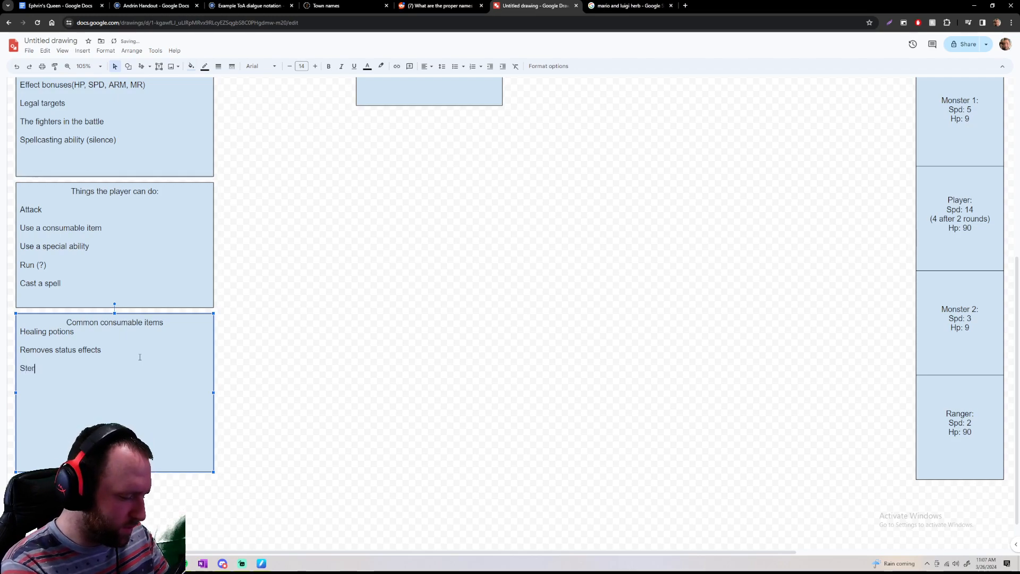
type("oids (")
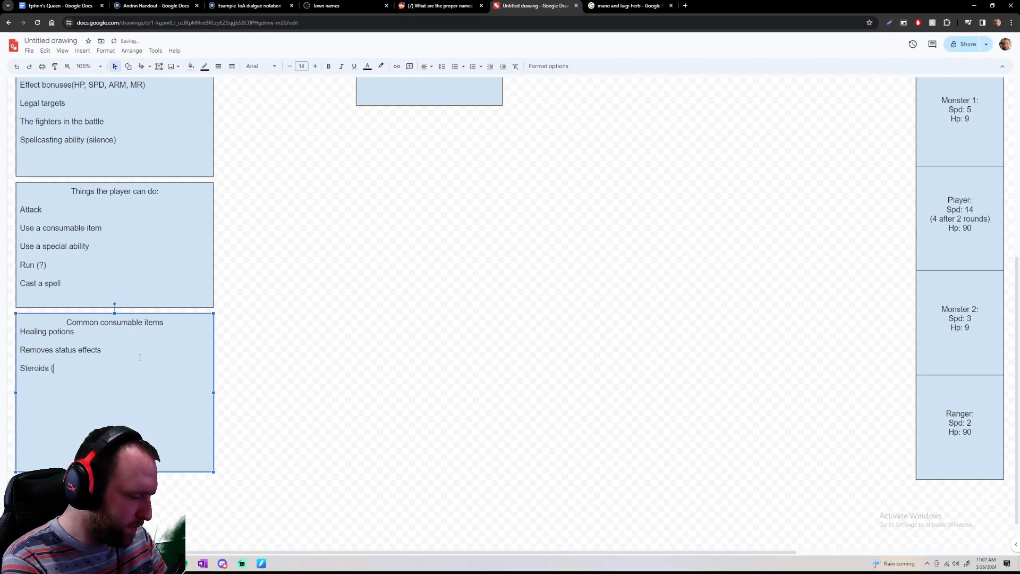
type("temporat")
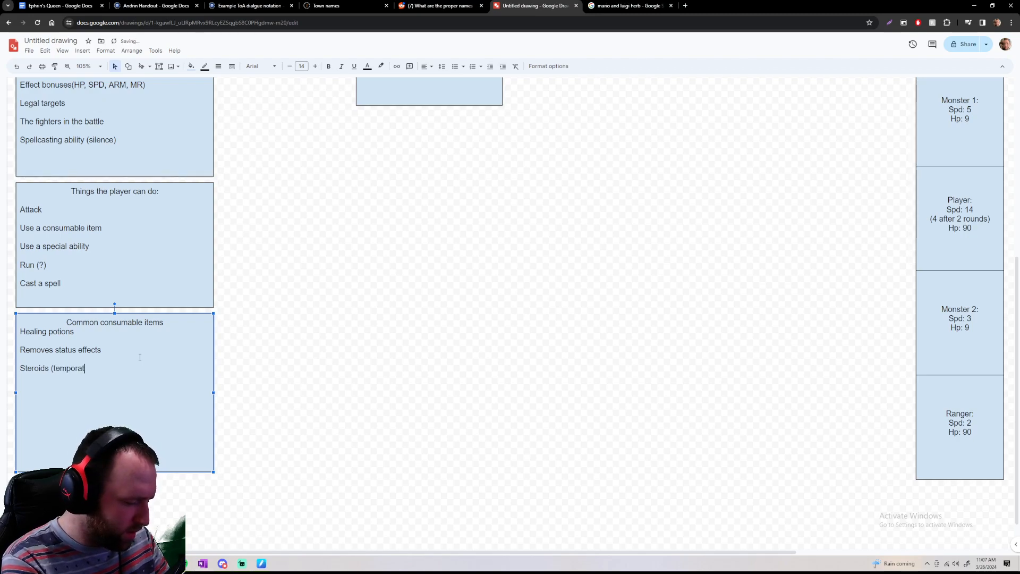
type("y bu")
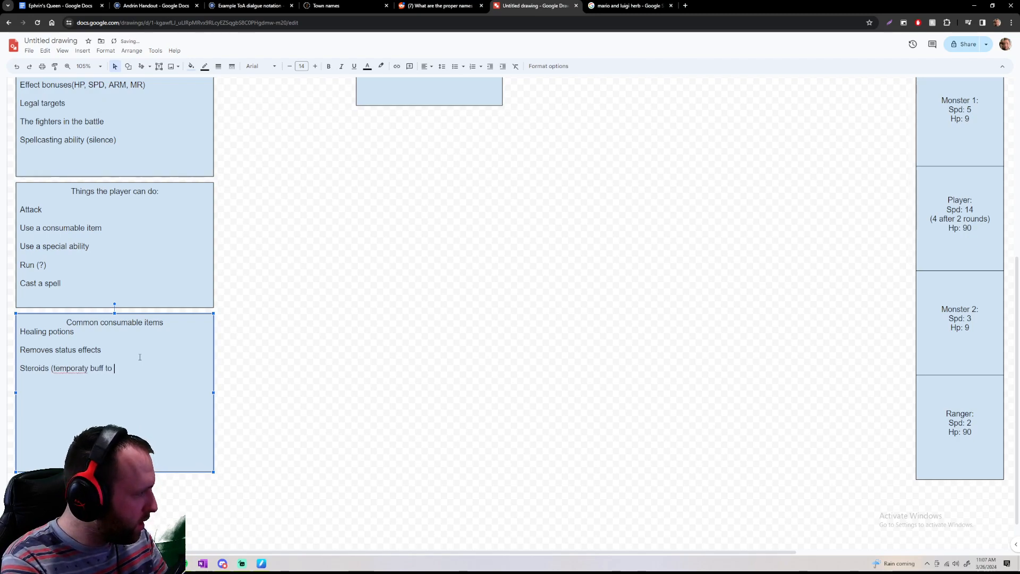
type("ff to")
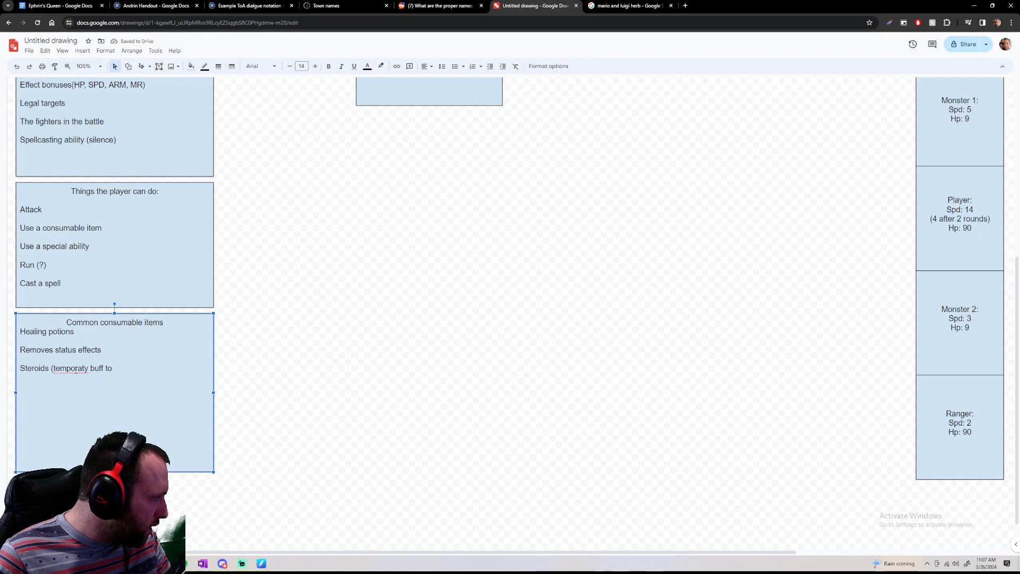
right_click(75, 368)
left_click(103, 57)
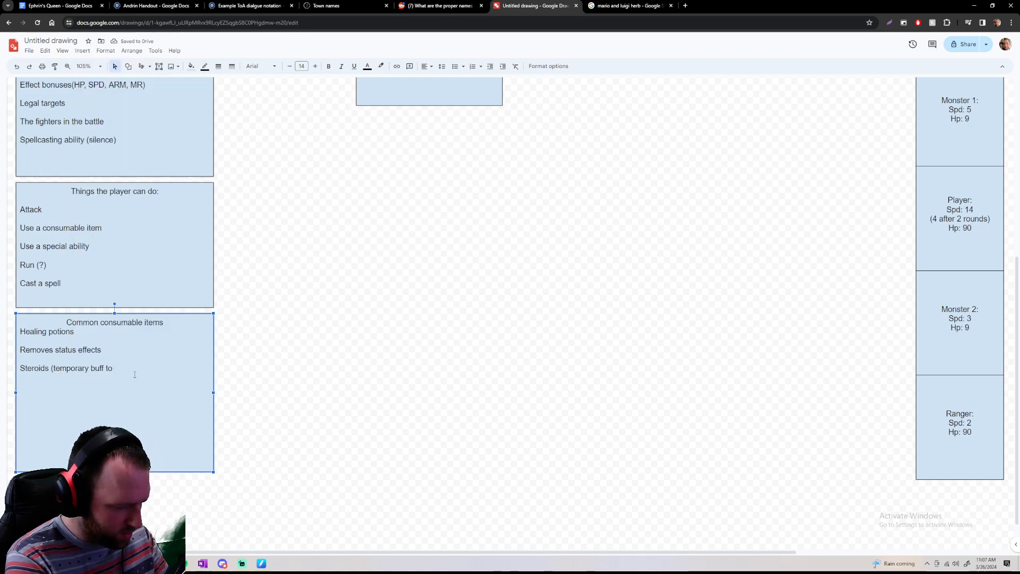
type("stats")
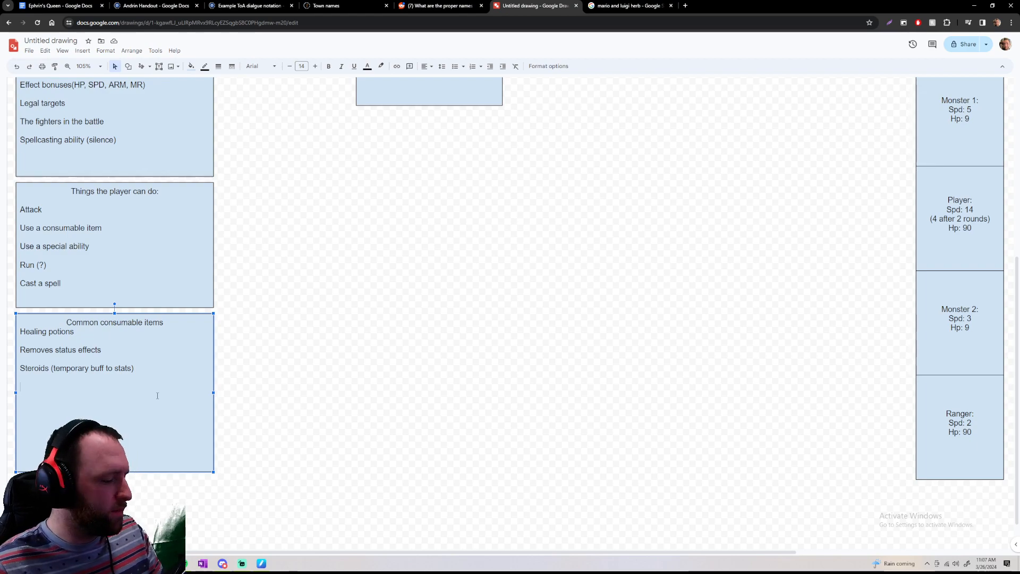
Review the whole combat diagram, including the Fighters and Combat system lists
scroll(576, 245, "down", 5)
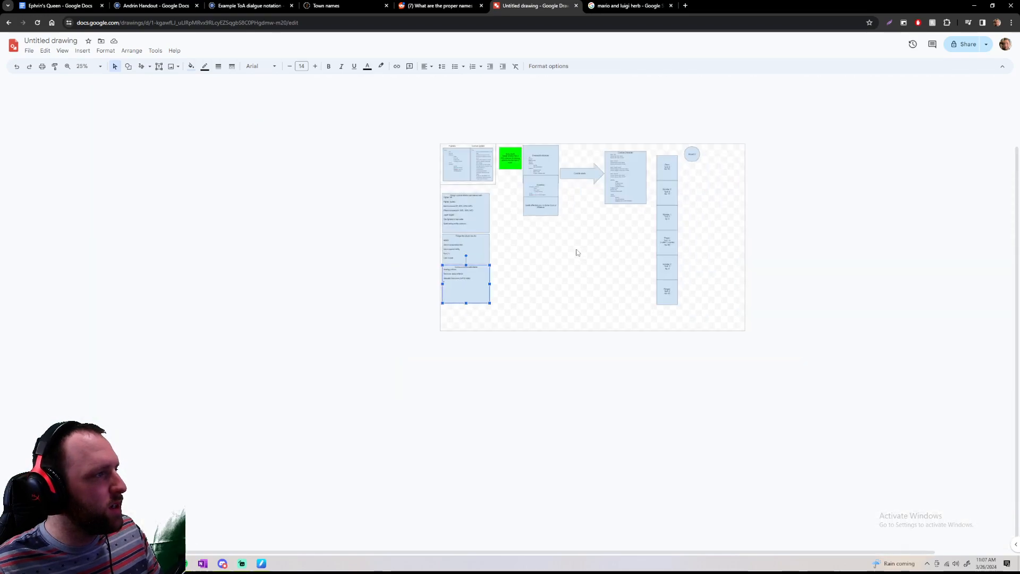
scroll(579, 253, "up", 5)
scroll(587, 263, "down", 2)
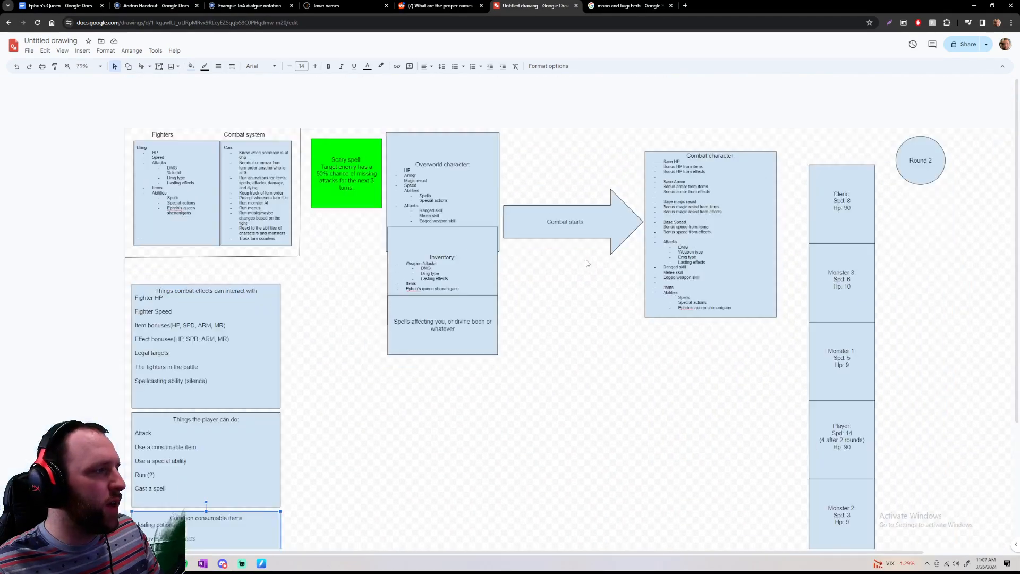
scroll(534, 324, "down", 1)
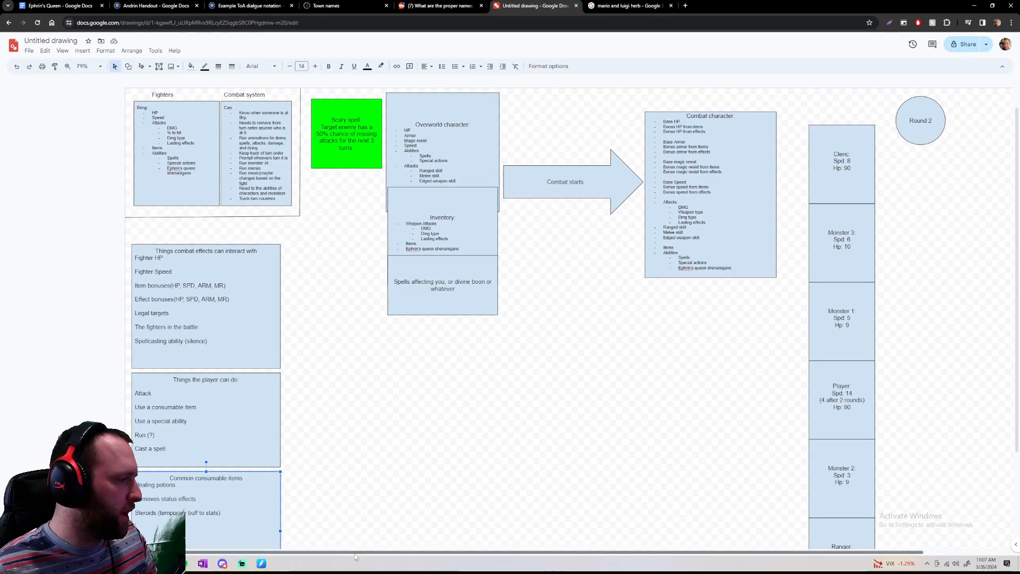
left_click_drag(354, 553, 268, 545)
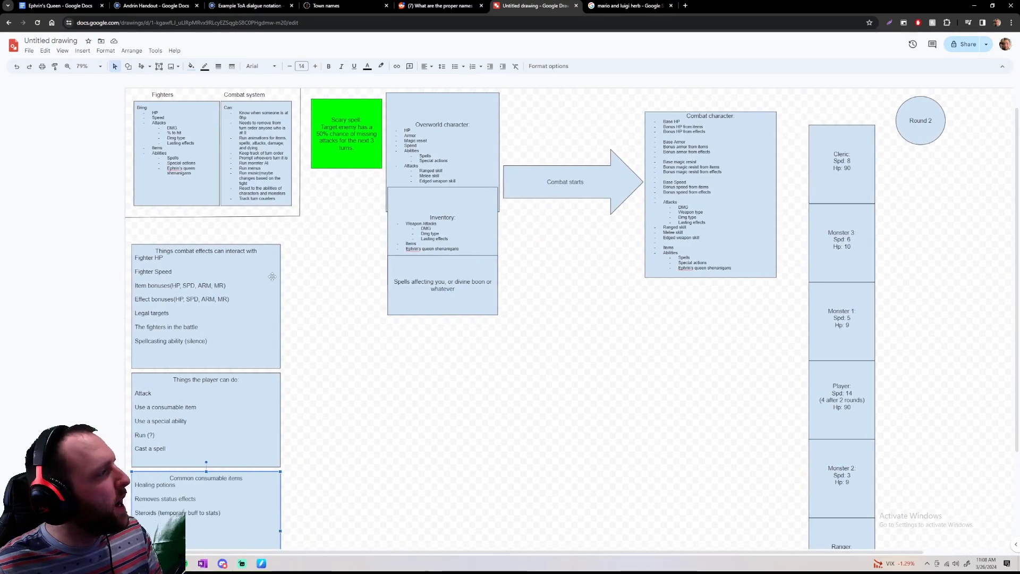
scroll(192, 168, "up", 2)
scroll(192, 167, "up", 2)
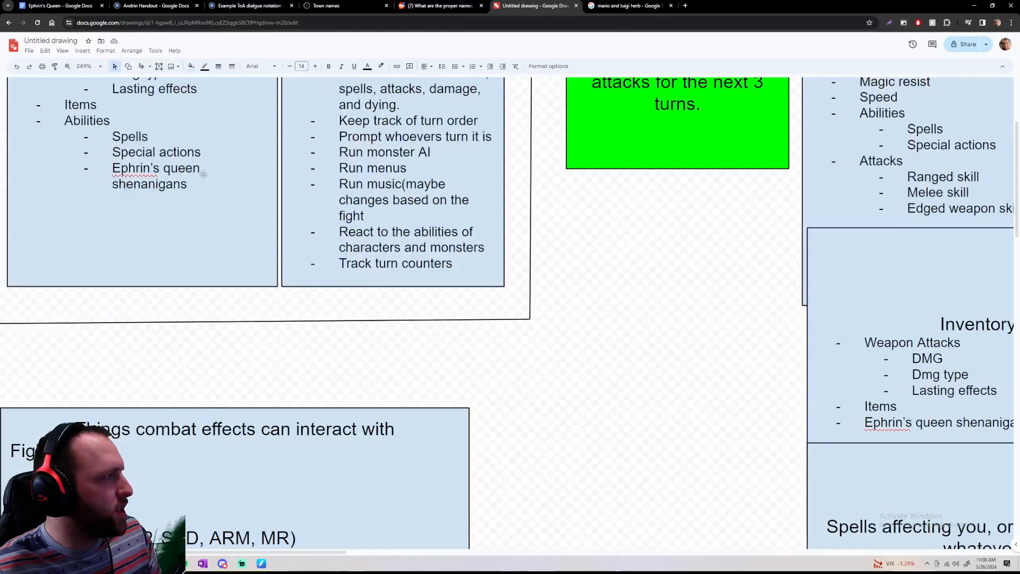
scroll(213, 181, "up", 3)
scroll(239, 203, "down", 1)
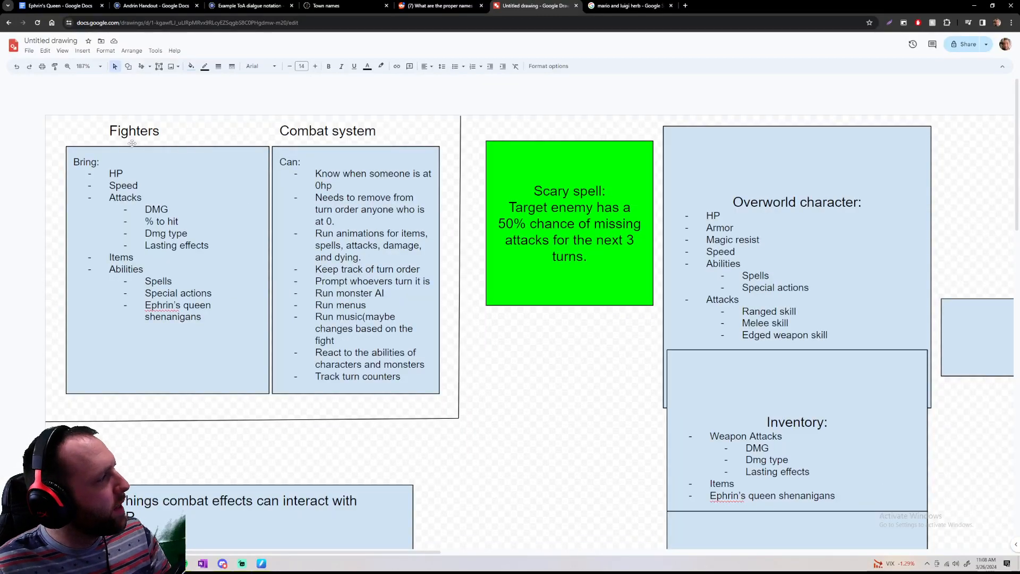
Undo the last change to the Fighters heading and deselect it
scroll(234, 137, "down", 8)
scroll(234, 137, "up", 10)
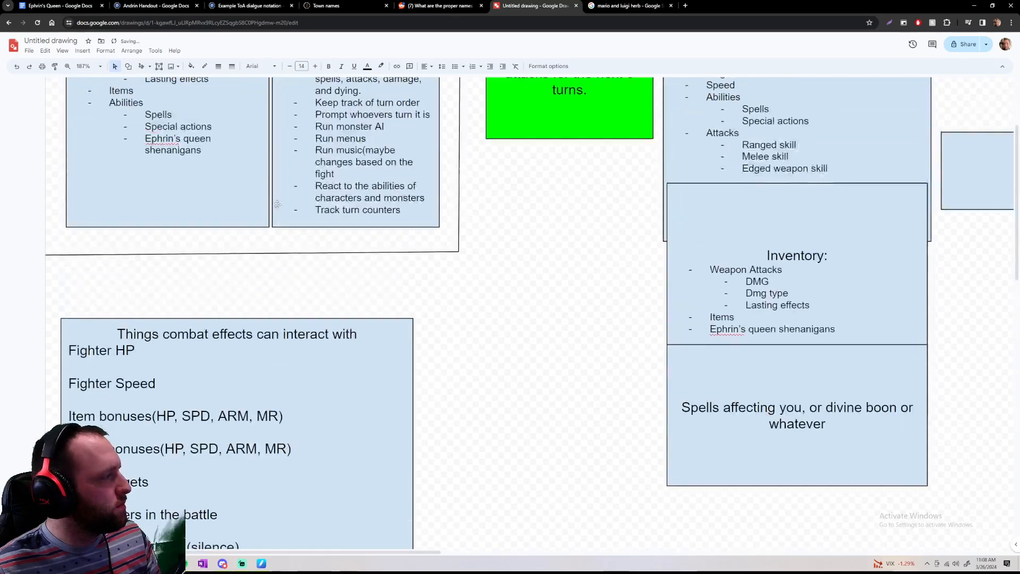
key("ctrl+z")
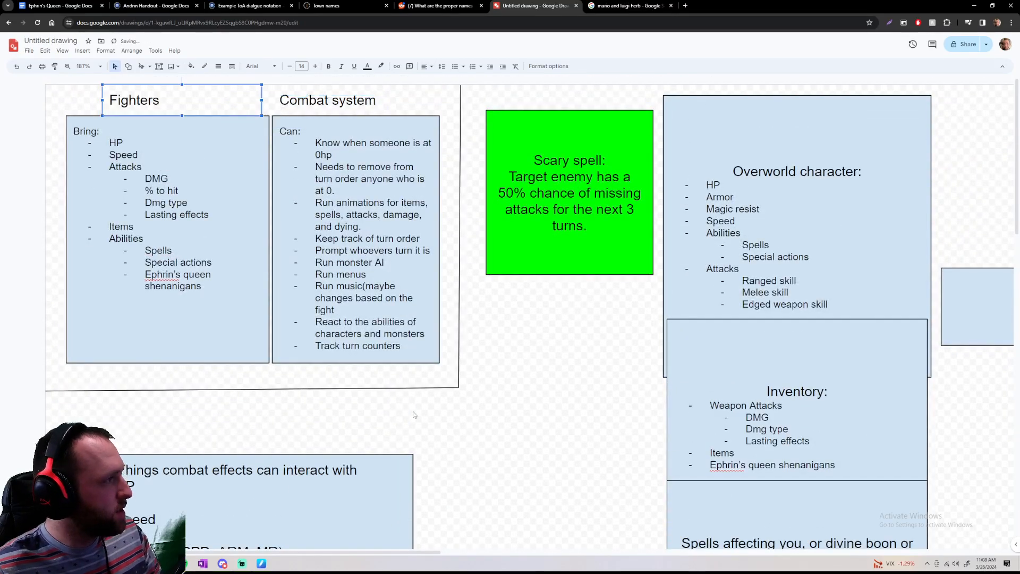
left_click(473, 420)
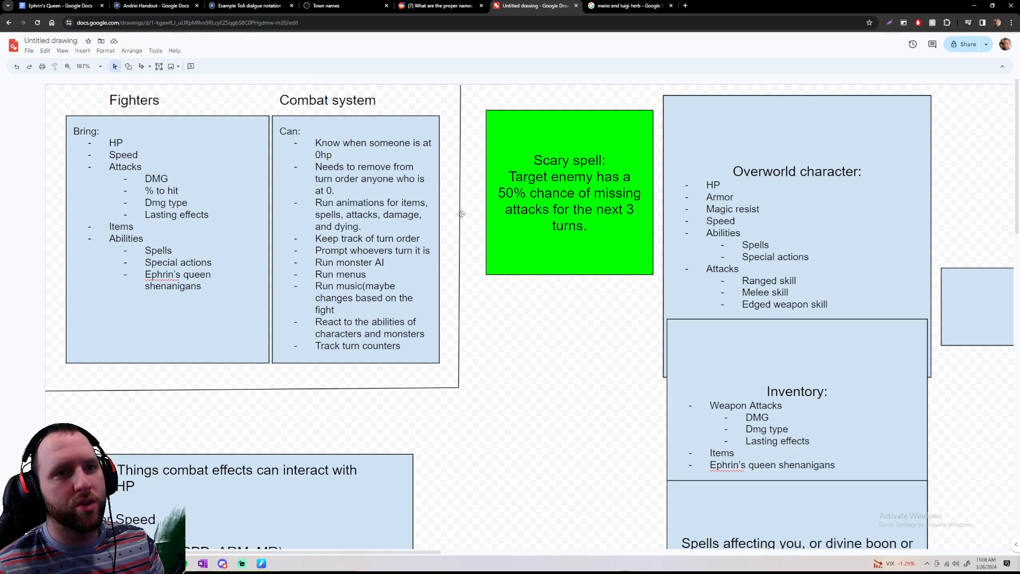
Compare the Fighters list, the Scary spell note and the combat effects box with the rest of the combat diagram
scroll(534, 246, "down", 6)
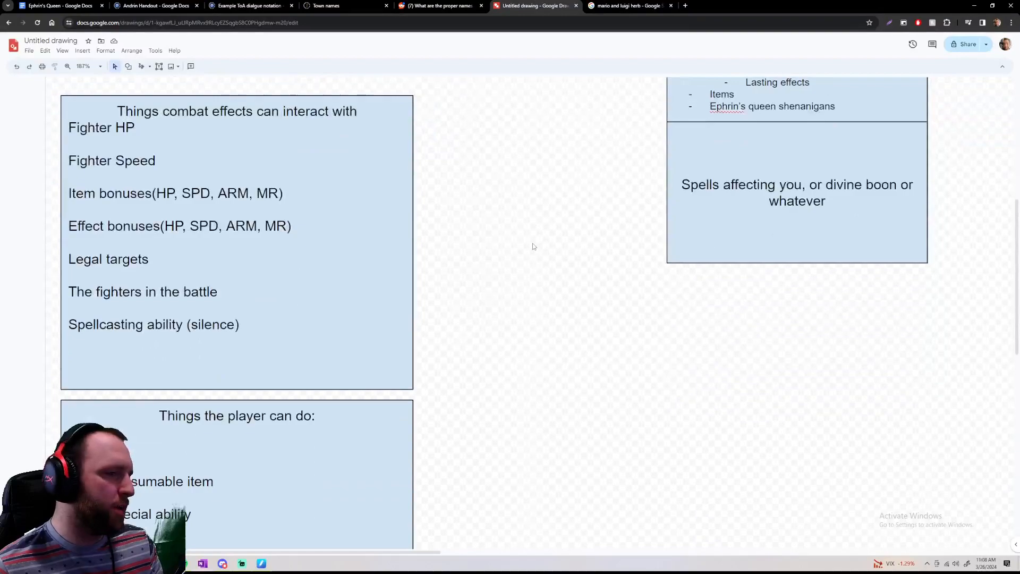
scroll(534, 246, "up", 6)
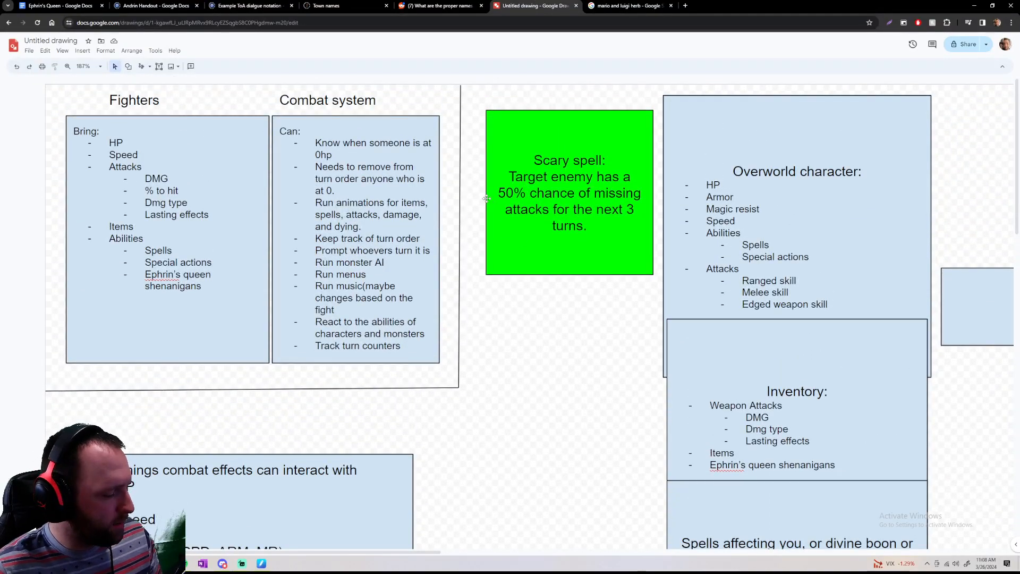
scroll(487, 198, "down", 1)
scroll(478, 196, "down", 2)
scroll(477, 186, "up", 2)
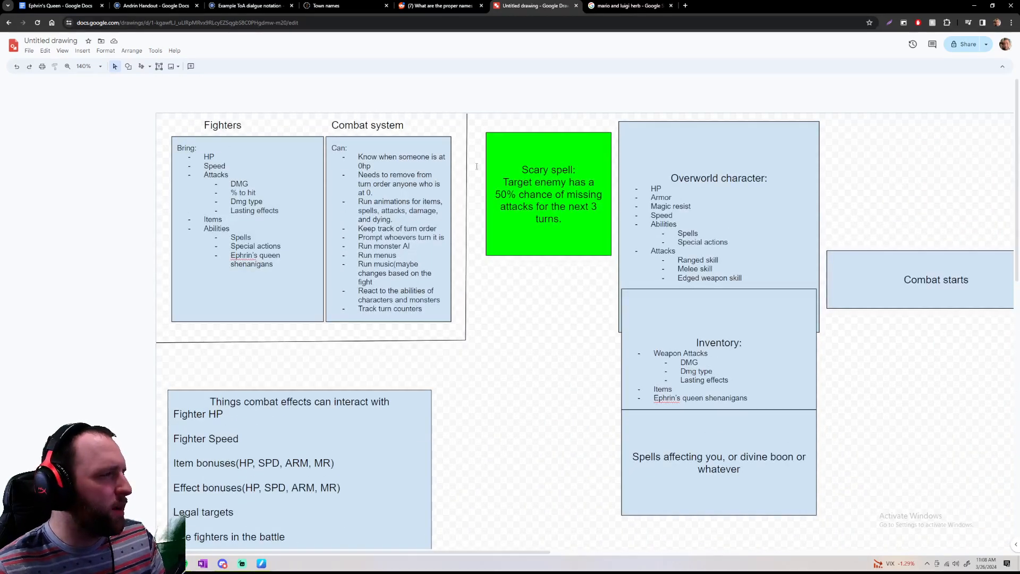
left_click(323, 212)
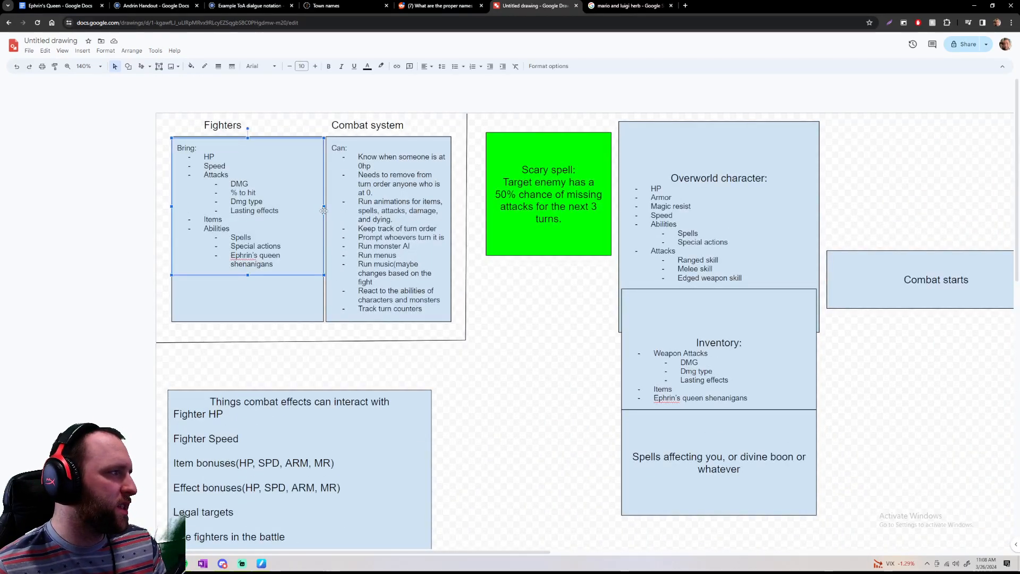
left_click(592, 285)
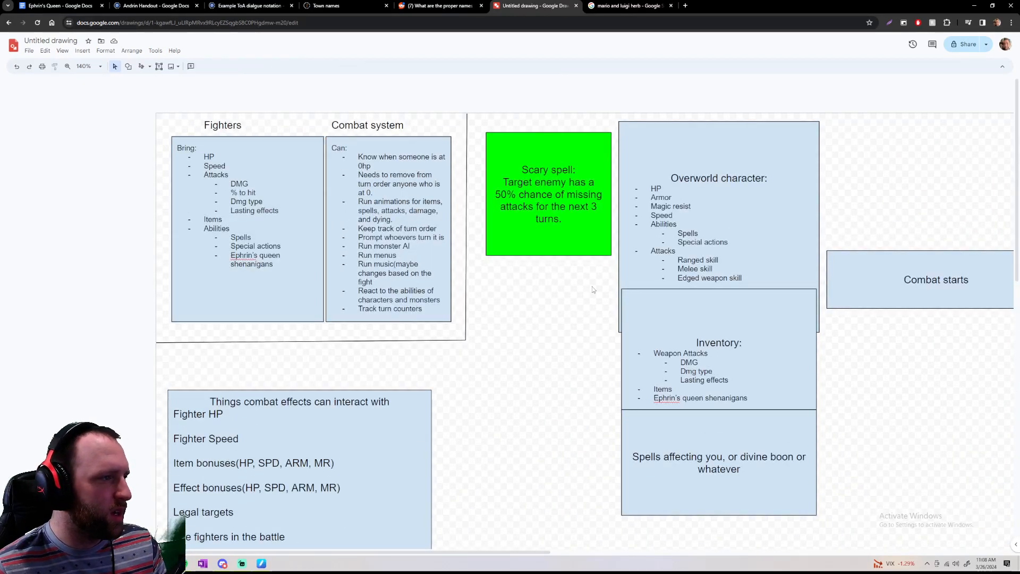
left_click(530, 156)
scroll(534, 349, "down", 1)
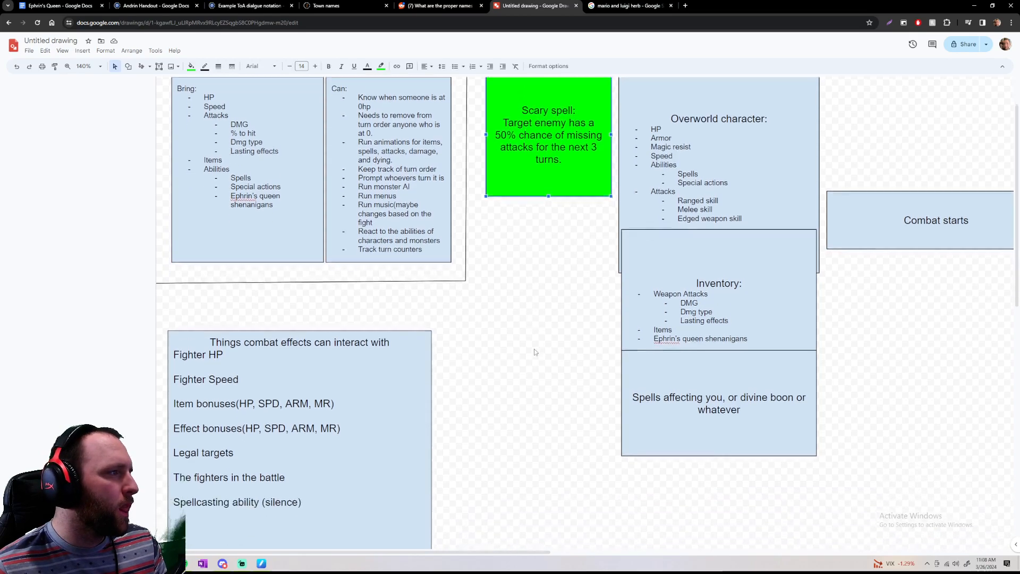
scroll(535, 352, "up", 1)
scroll(534, 351, "down", 4, "ctrl")
scroll(814, 380, "up", 4, "ctrl")
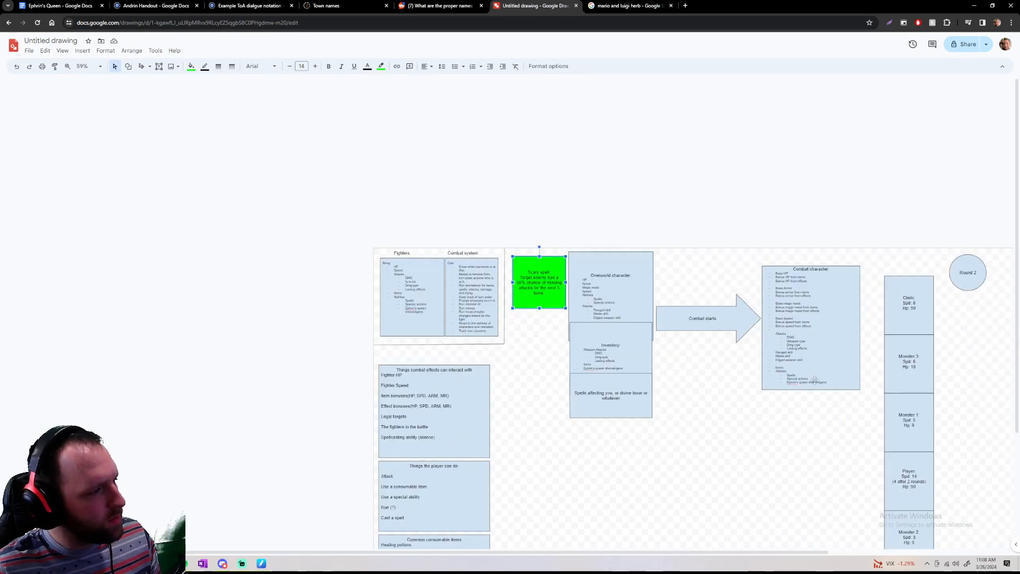
Read through the Overworld character, Inventory and spells or divine boon boxes feeding into the Combat starts arrow
scroll(437, 245, "up", 1)
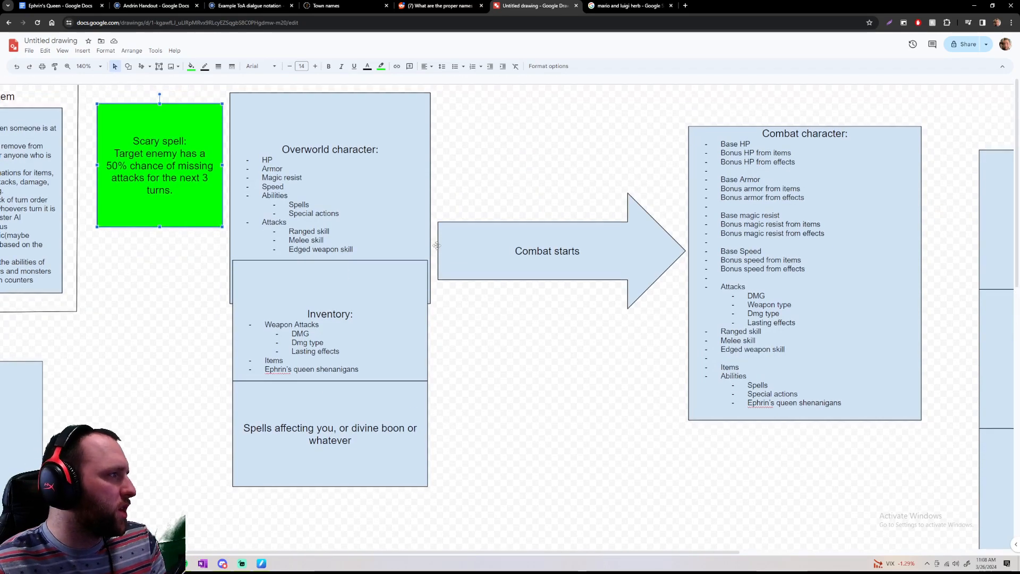
left_click_drag(282, 148, 381, 156)
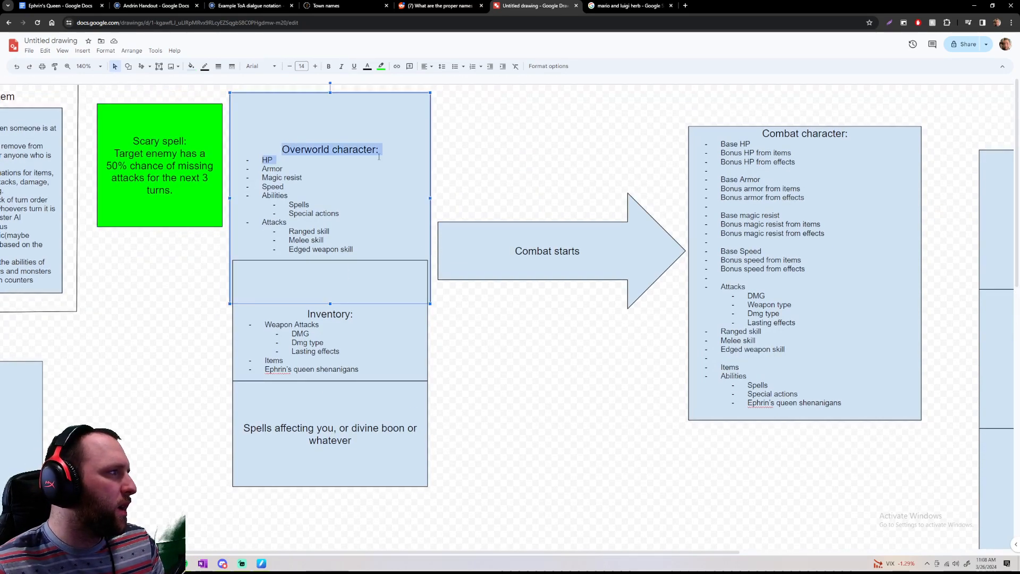
left_click(382, 157)
left_click_drag(283, 147, 392, 249)
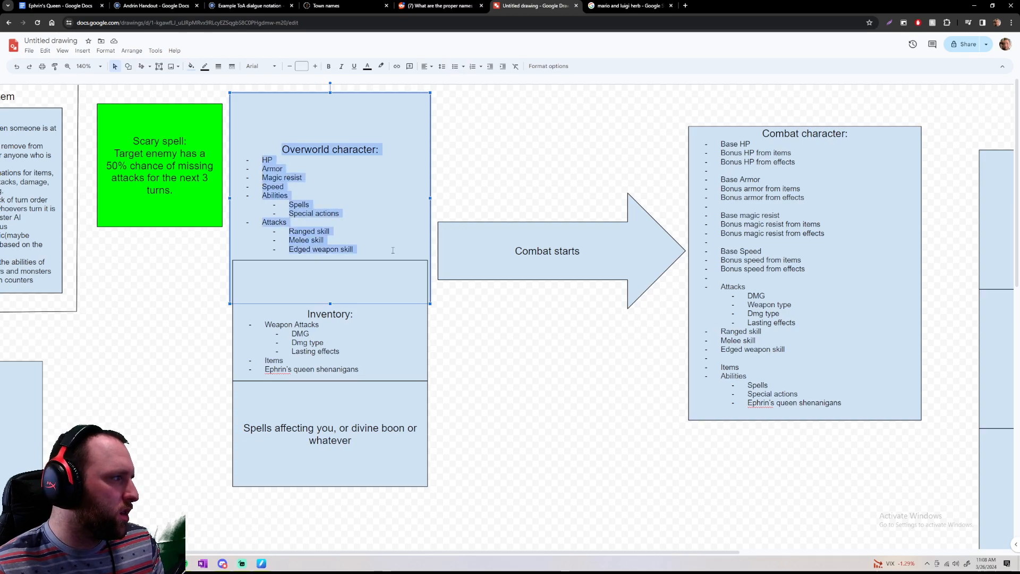
left_click(392, 249)
left_click(308, 314)
left_click_drag(309, 314, 369, 368)
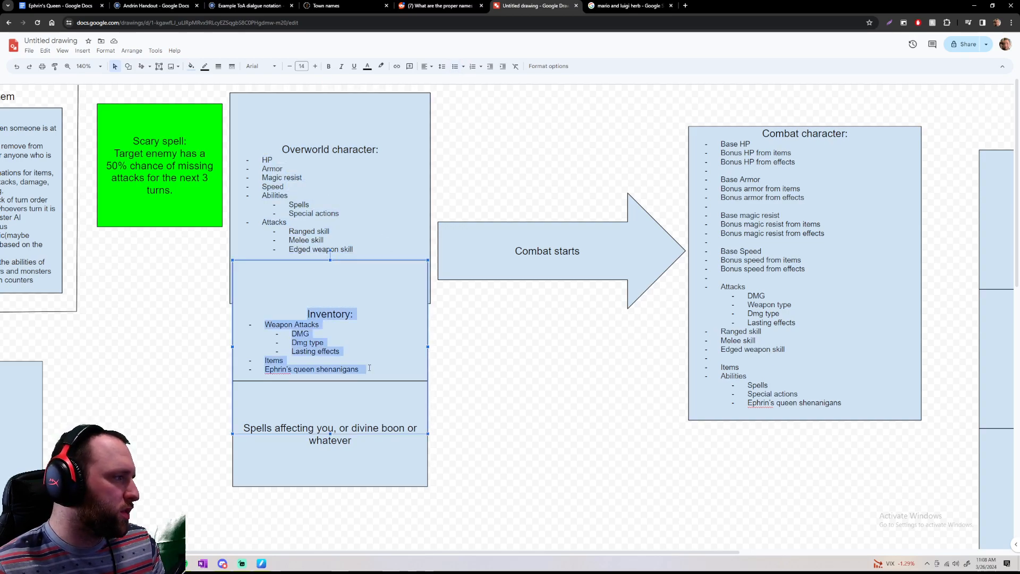
left_click(380, 373)
left_click(359, 477)
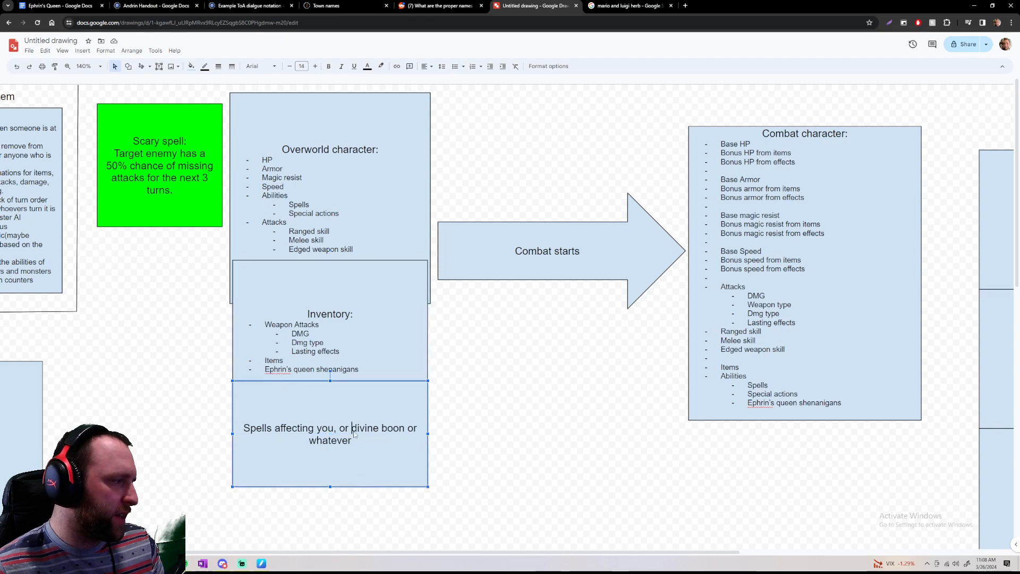
left_click_drag(355, 439, 237, 429)
left_click(330, 439)
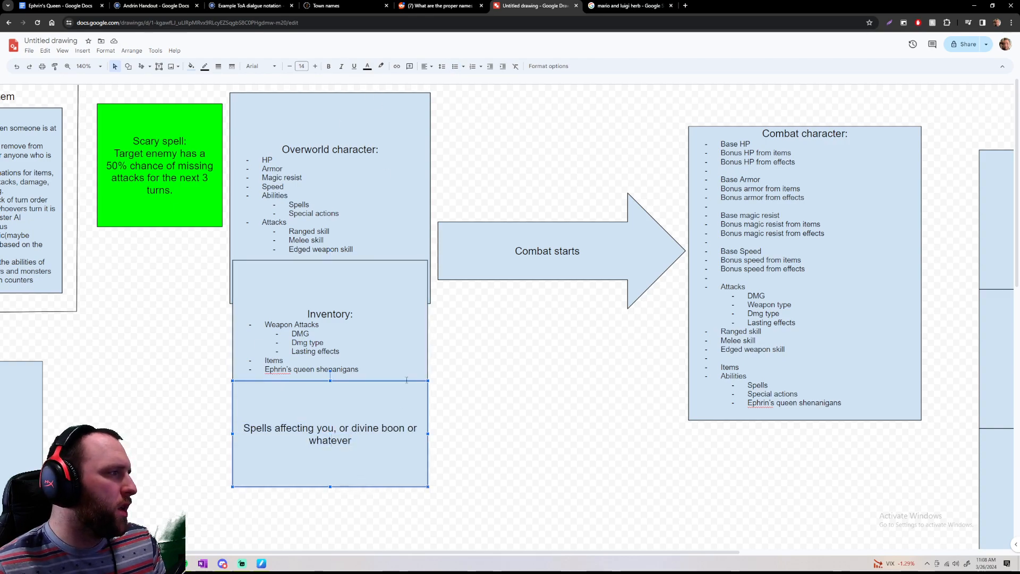
Examine the Combat character box, from its heading through its base stats, bonuses, attacks, items and abilities
left_click(722, 140)
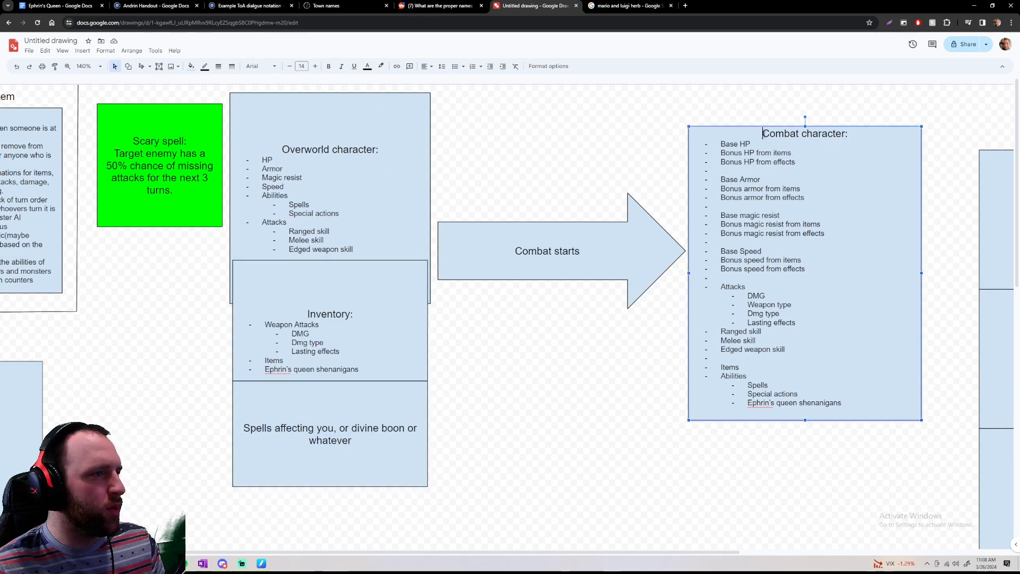
left_click_drag(848, 137, 880, 145)
left_click(880, 146)
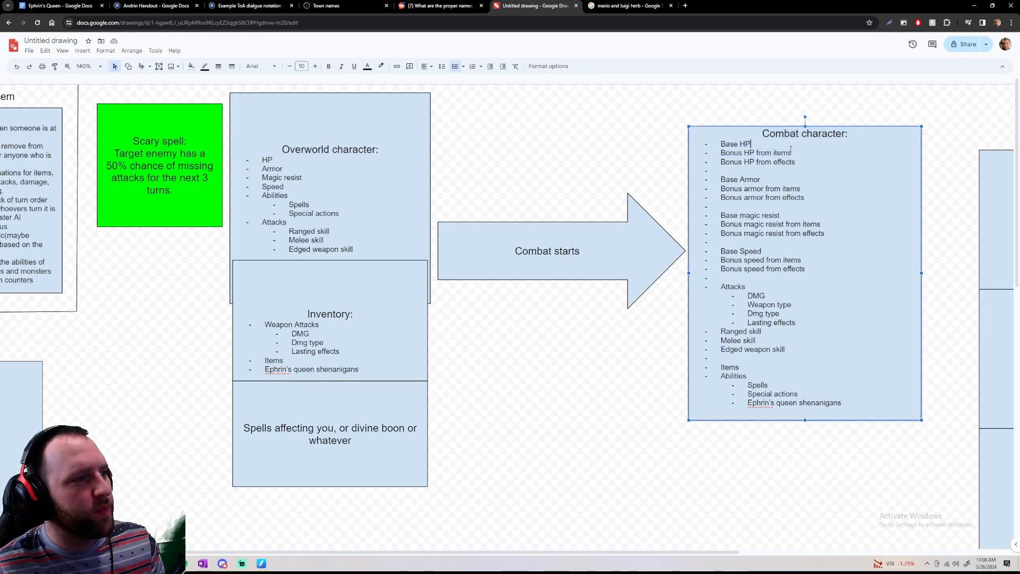
left_click_drag(763, 134, 881, 141)
left_click(880, 140)
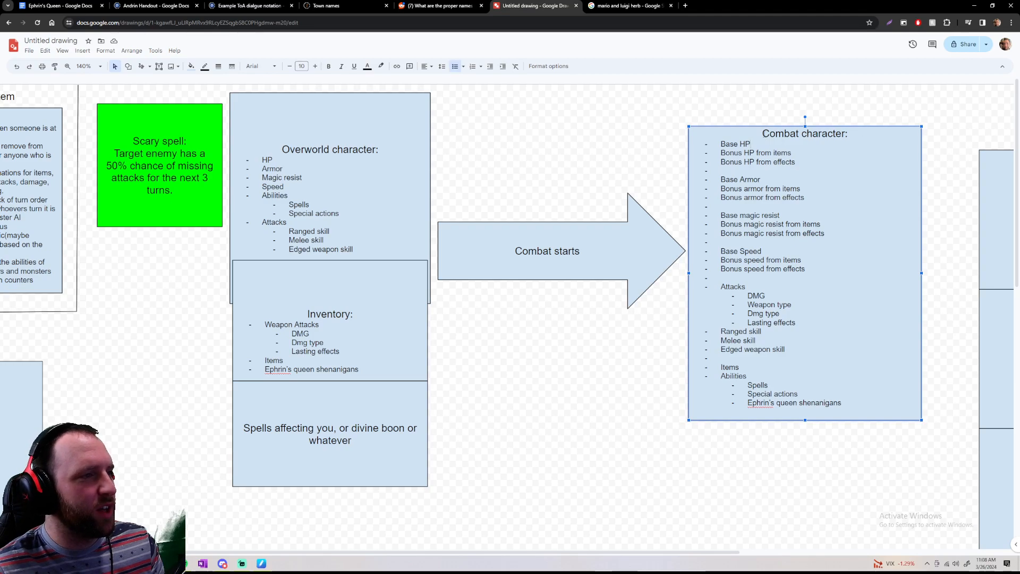
left_click_drag(763, 134, 863, 133)
left_click(873, 134)
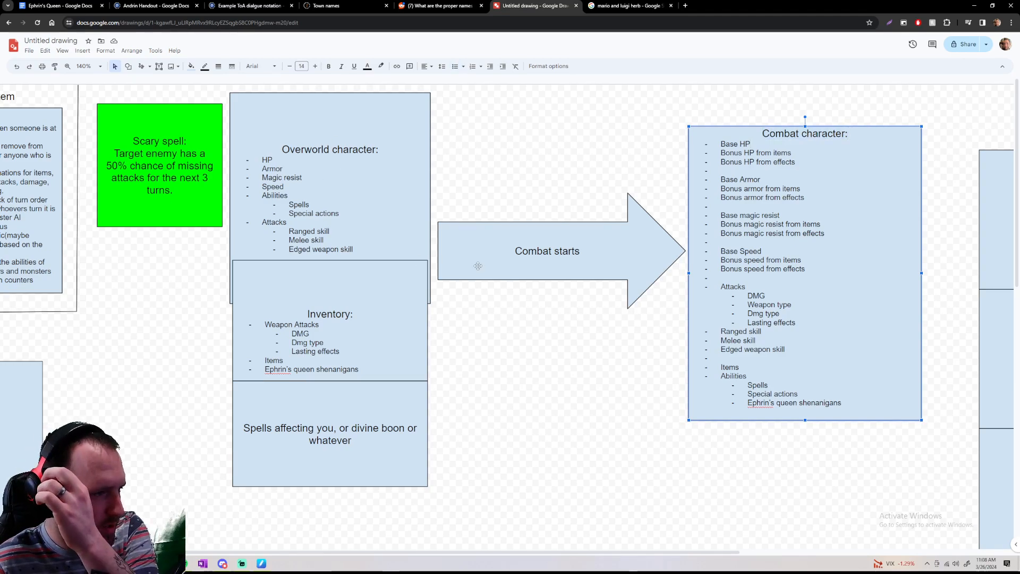
scroll(700, 301, "down", 1)
scroll(709, 298, "up", 1)
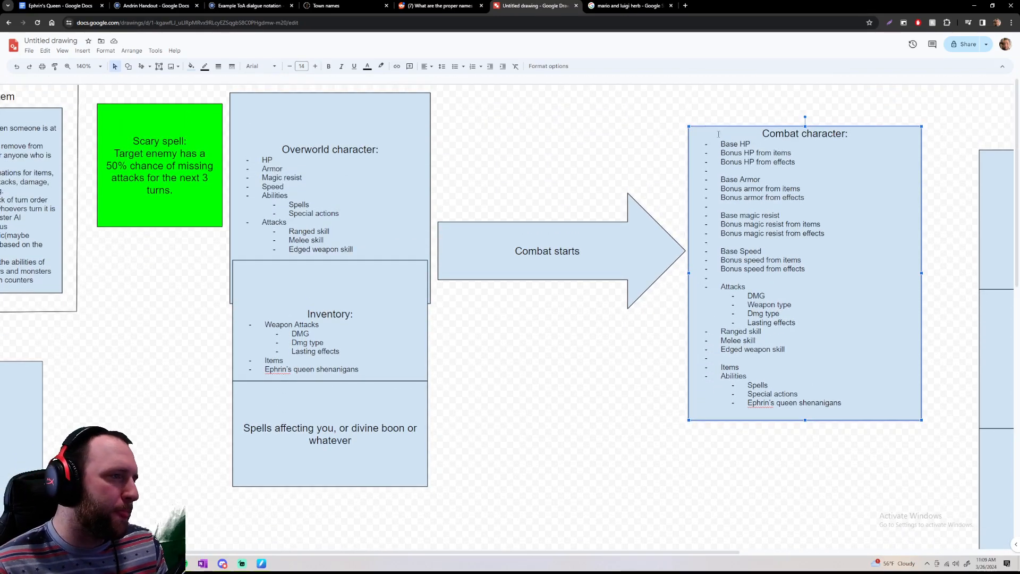
left_click_drag(718, 143, 808, 333)
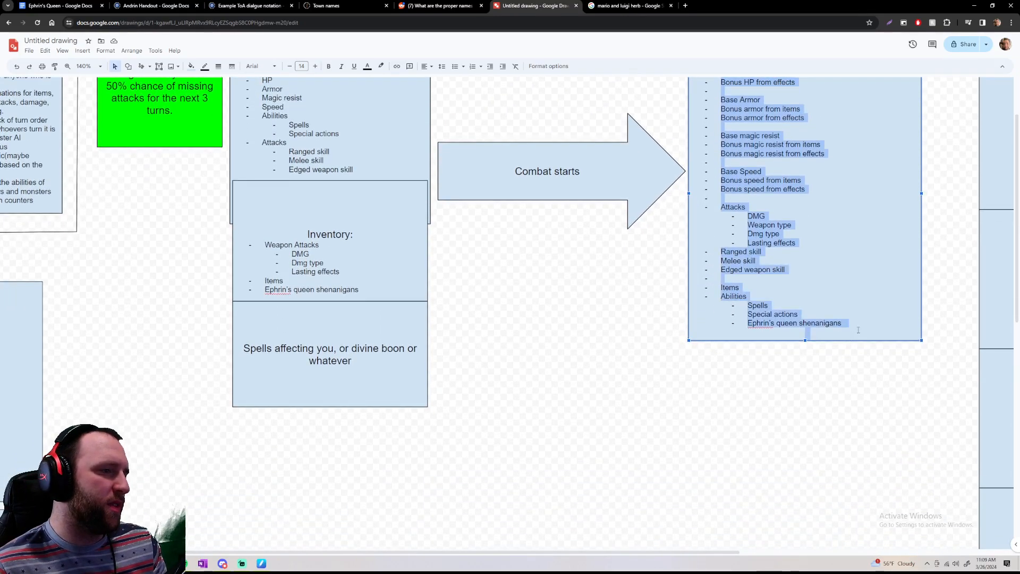
scroll(844, 192, "up", 2)
left_click(834, 206)
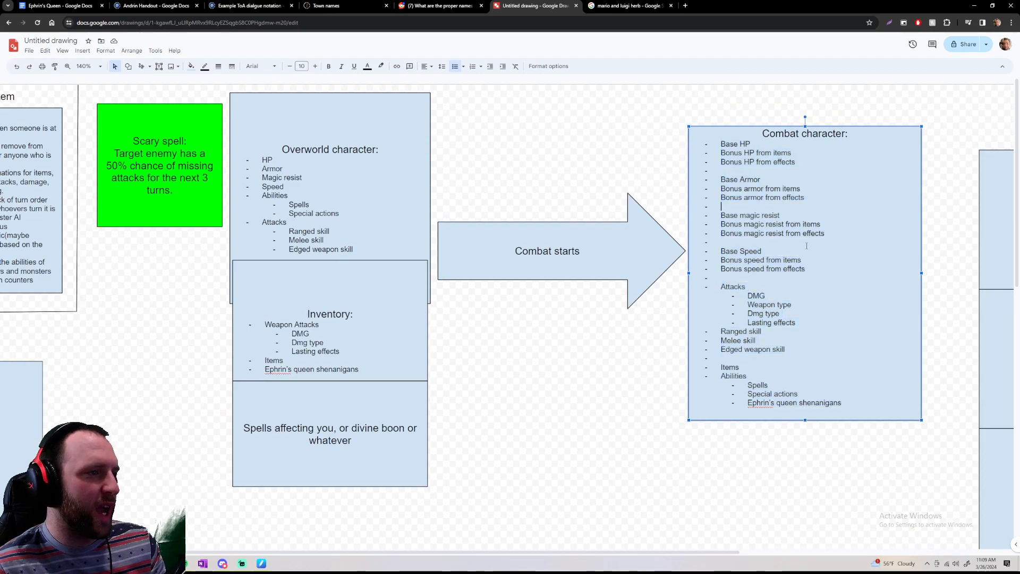
Survey the whole combat diagram, from the fighter lists and character boxes to the turn order column
scroll(807, 244, "down", 4)
scroll(920, 255, "up", 6)
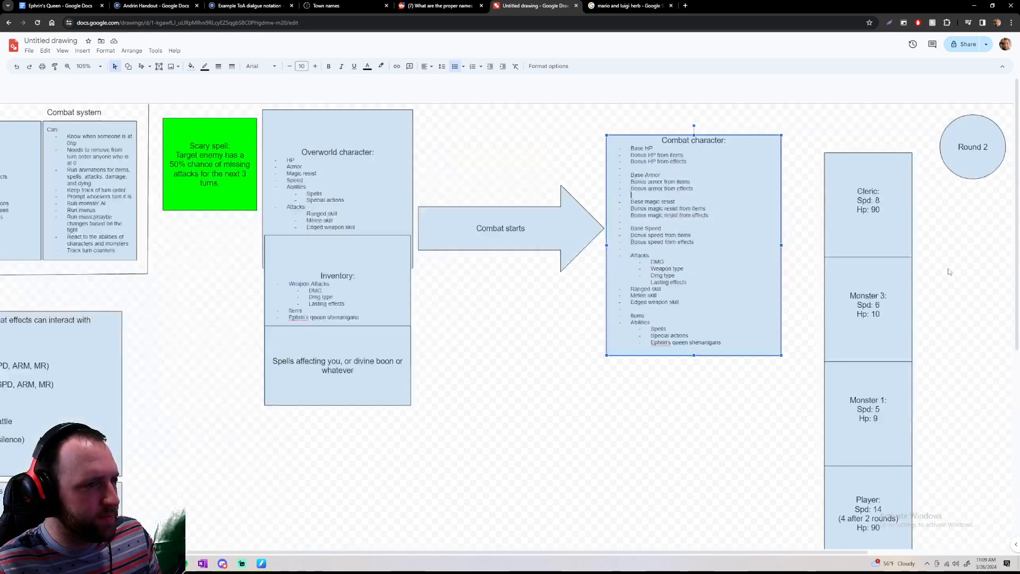
scroll(901, 284, "down", 4)
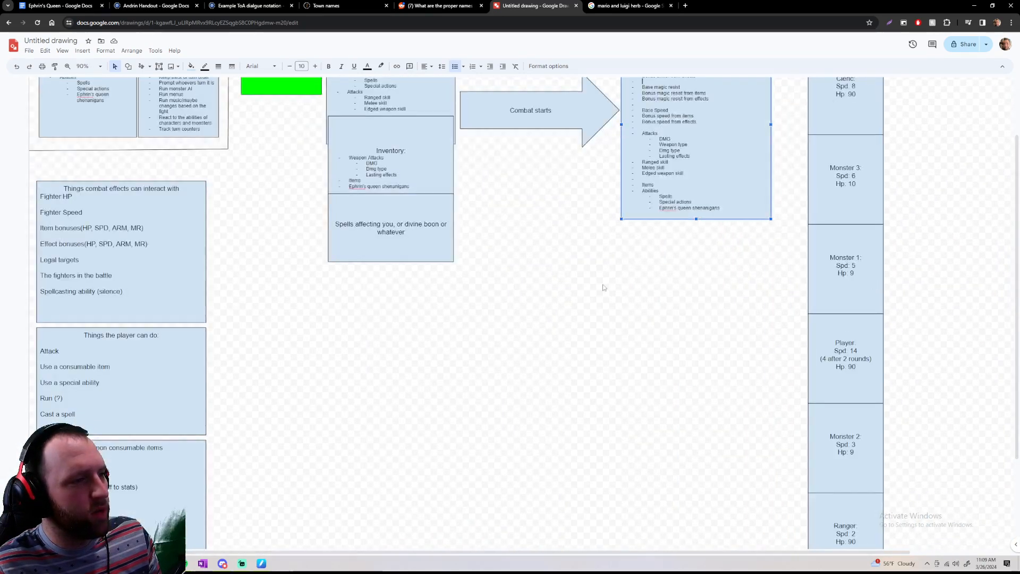
scroll(689, 296, "down", 3)
scroll(832, 299, "up", 2)
scroll(831, 294, "up", 1)
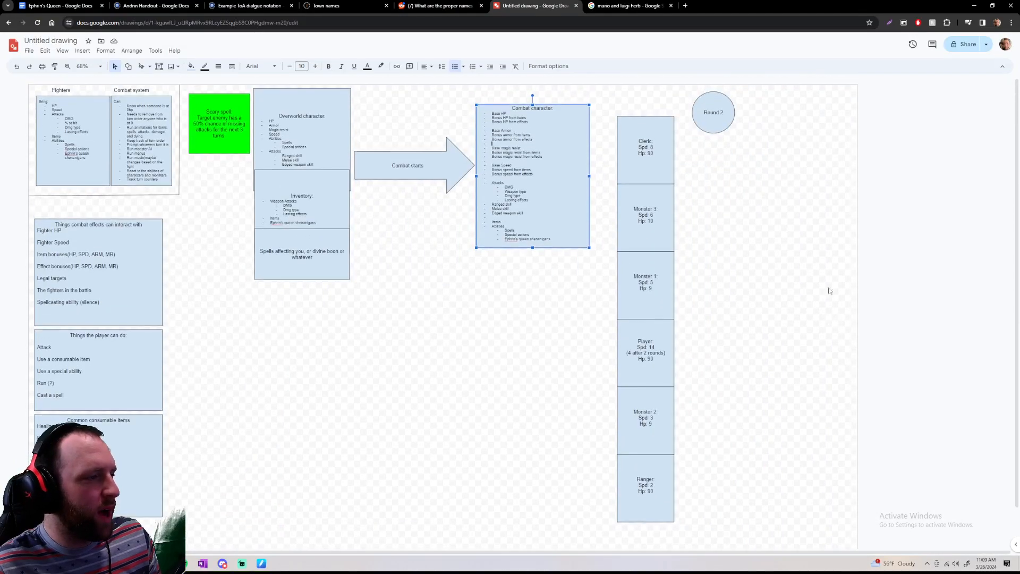
scroll(887, 295, "down", 2)
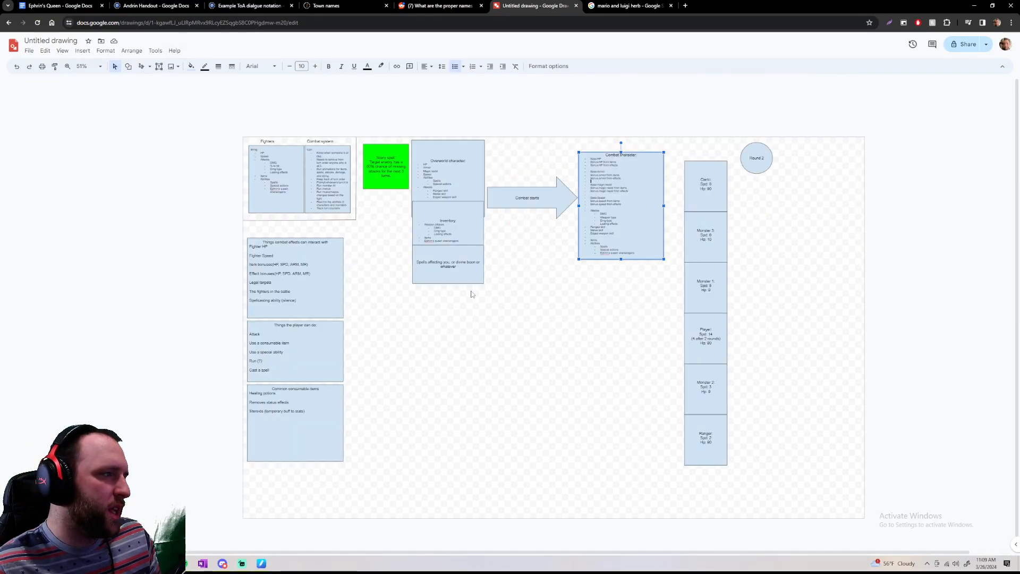
scroll(677, 333, "up", 4)
scroll(833, 342, "down", 2)
scroll(478, 279, "down", 2)
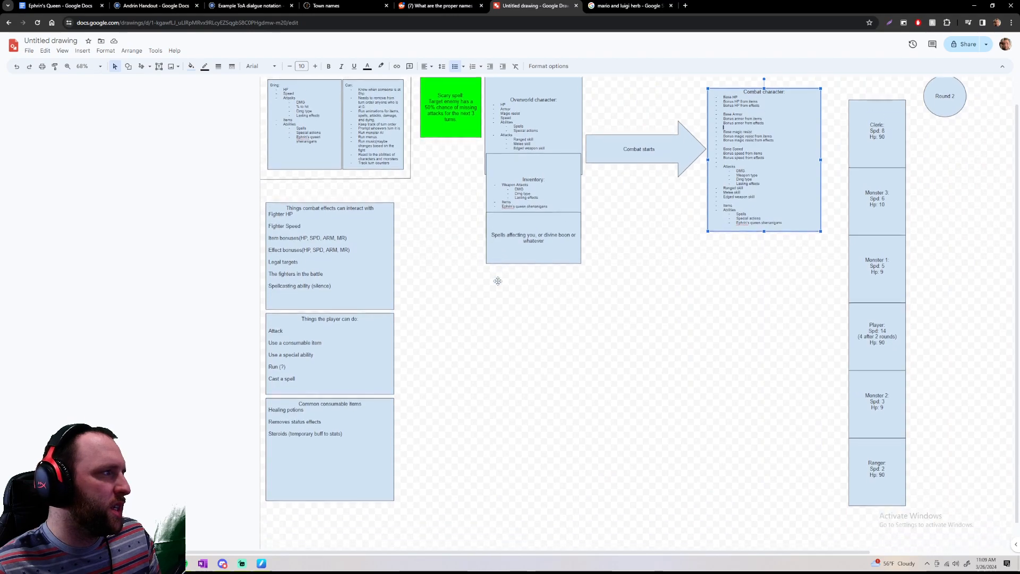
scroll(502, 274, "up", 2)
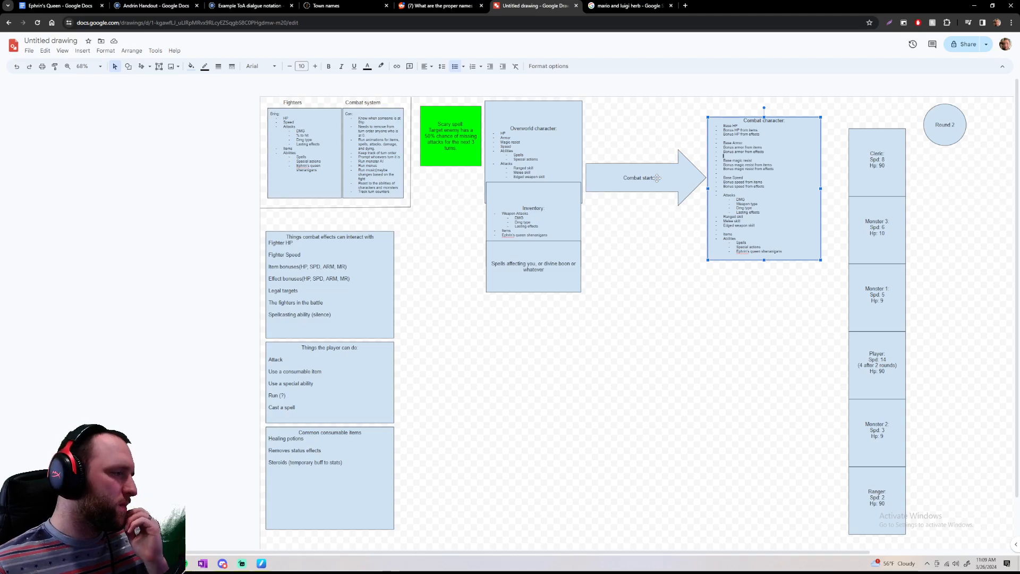
Review the stacked list boxes, reading through the things combat effects can interact with
scroll(403, 406, "down", 1)
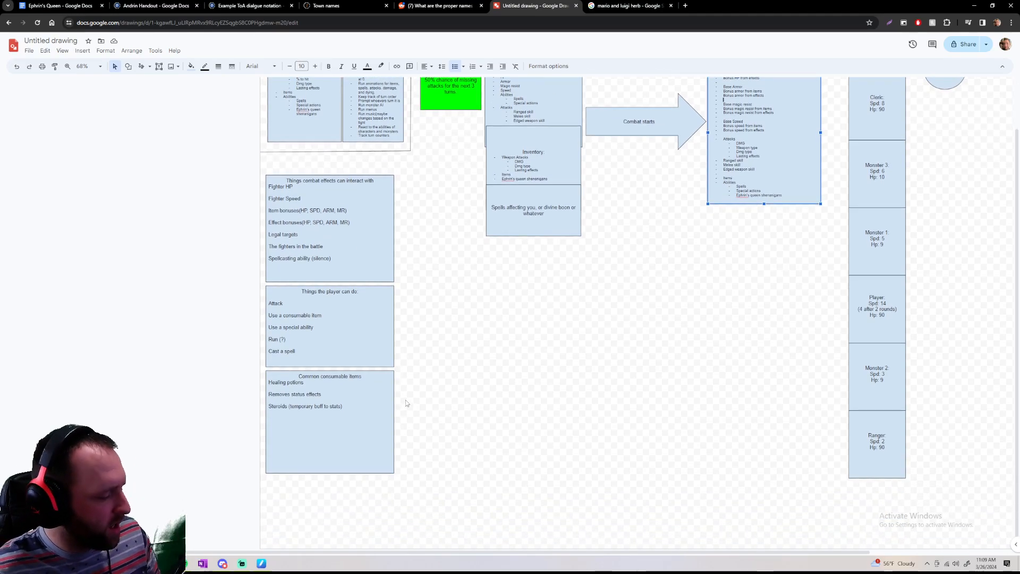
scroll(405, 405, "up", 3)
scroll(406, 402, "up", 1)
scroll(409, 401, "down", 1)
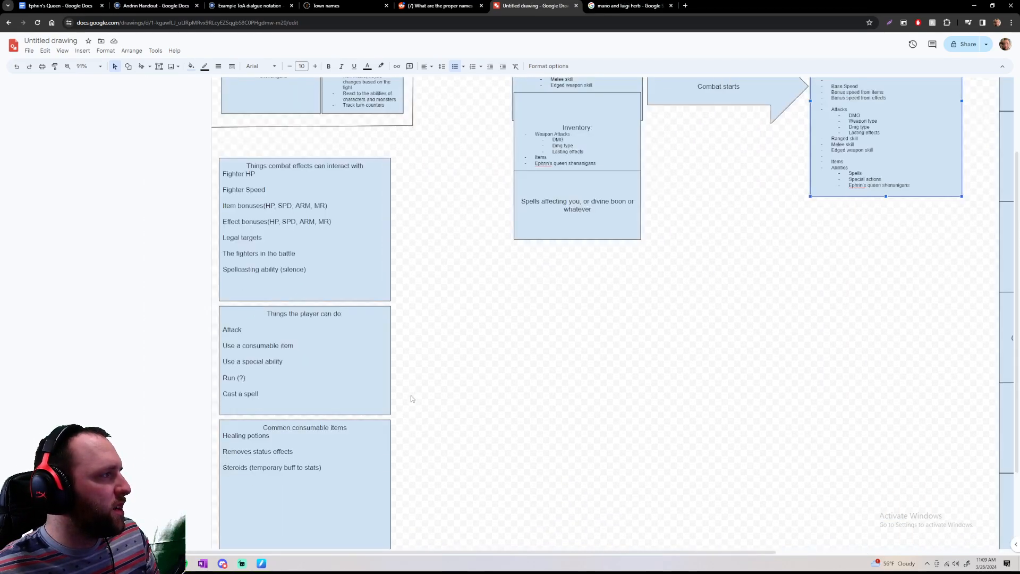
scroll(423, 391, "down", 1)
scroll(424, 393, "up", 4)
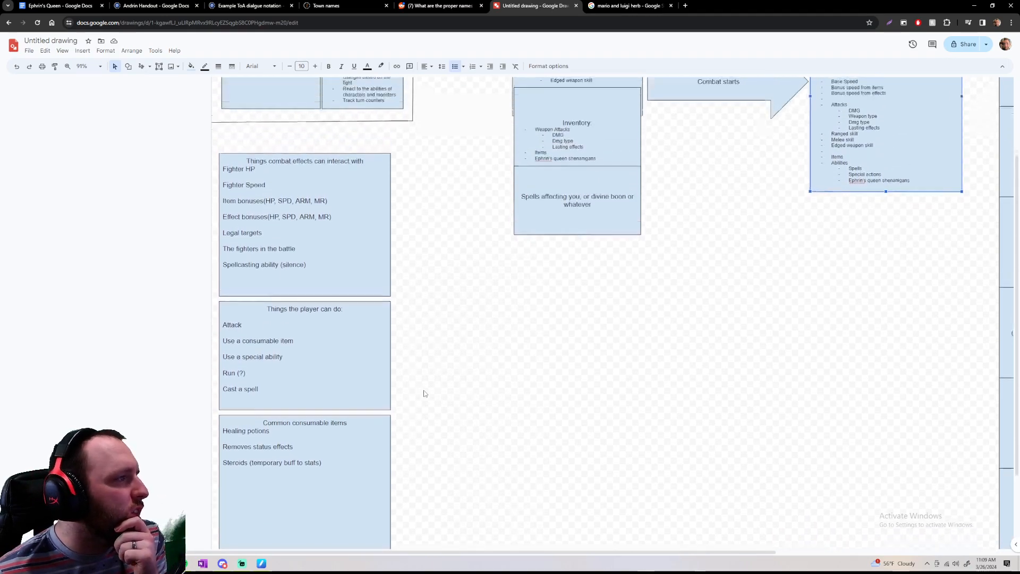
scroll(423, 390, "down", 3)
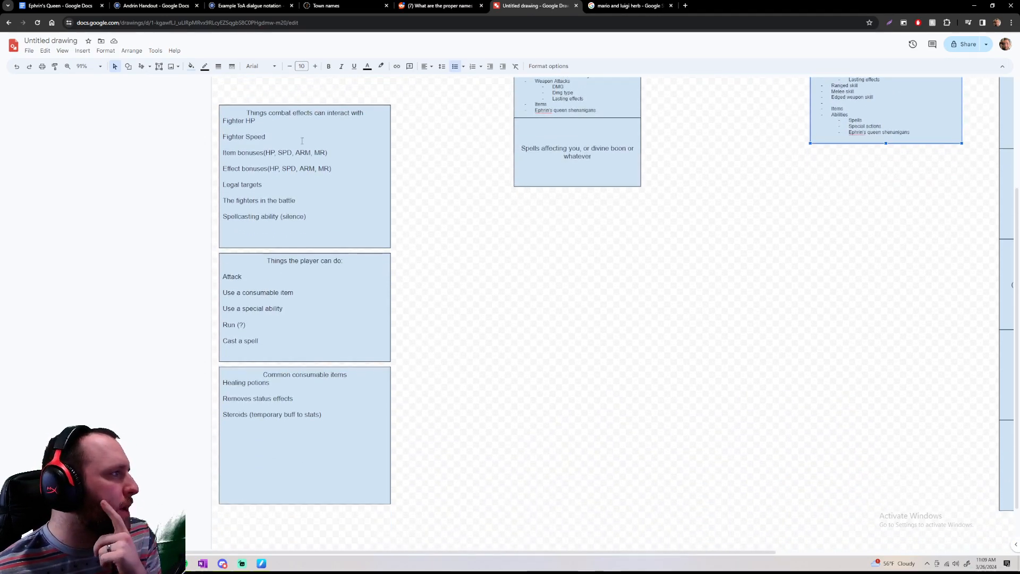
left_click_drag(245, 111, 365, 376)
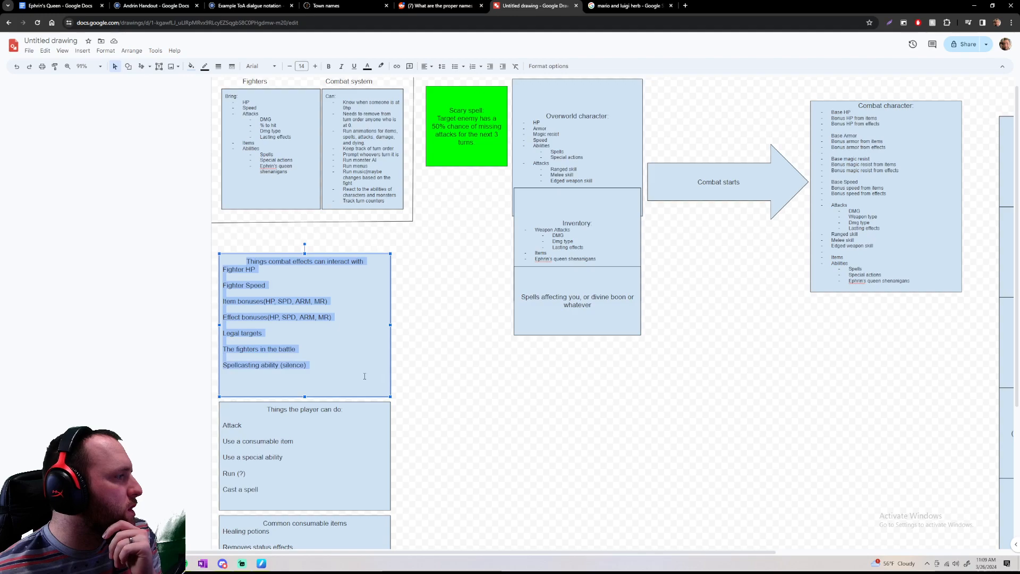
left_click(367, 376)
scroll(436, 373, "down", 2)
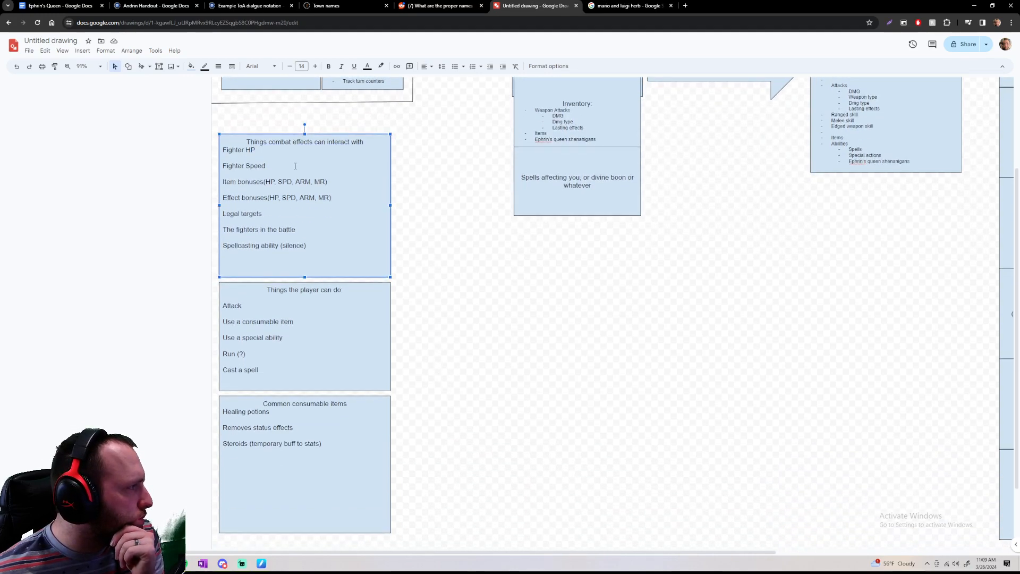
left_click_drag(318, 247, 235, 142)
left_click(235, 141)
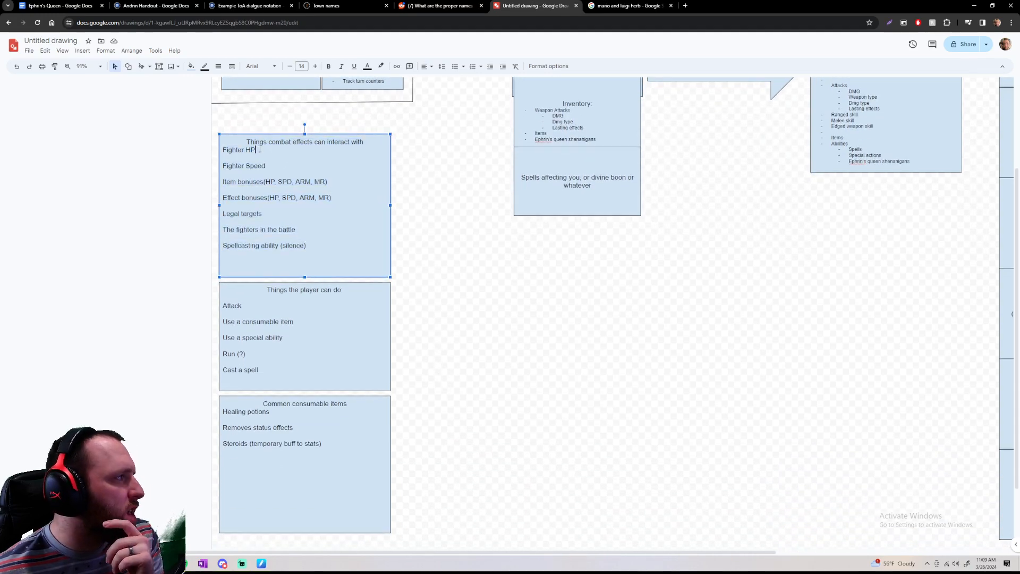
Insert a blank line below the headings of the combat effects box and the Common consumable items box
left_click(314, 291)
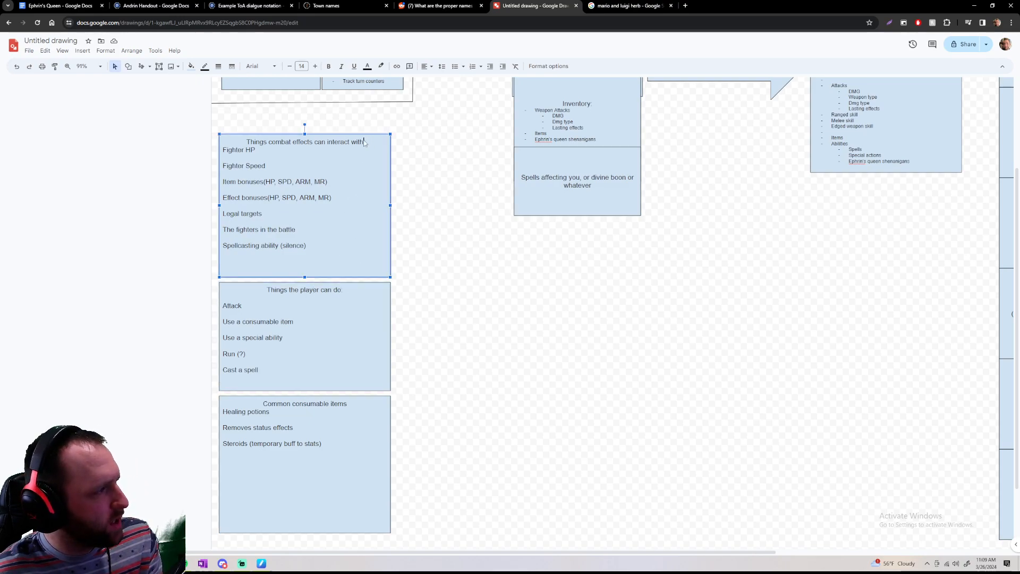
key("Return")
left_click(347, 404)
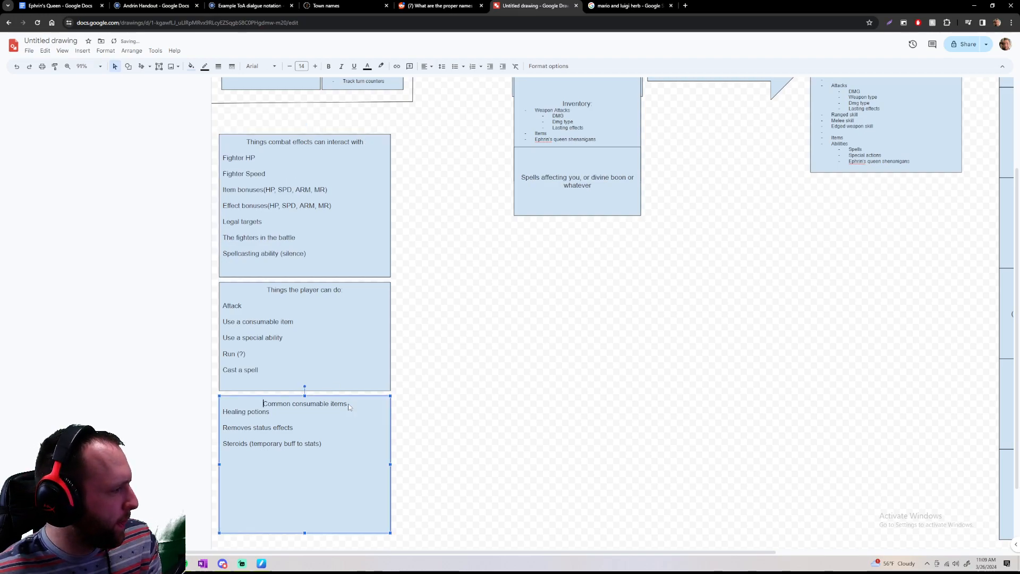
key("Return")
left_click(485, 402)
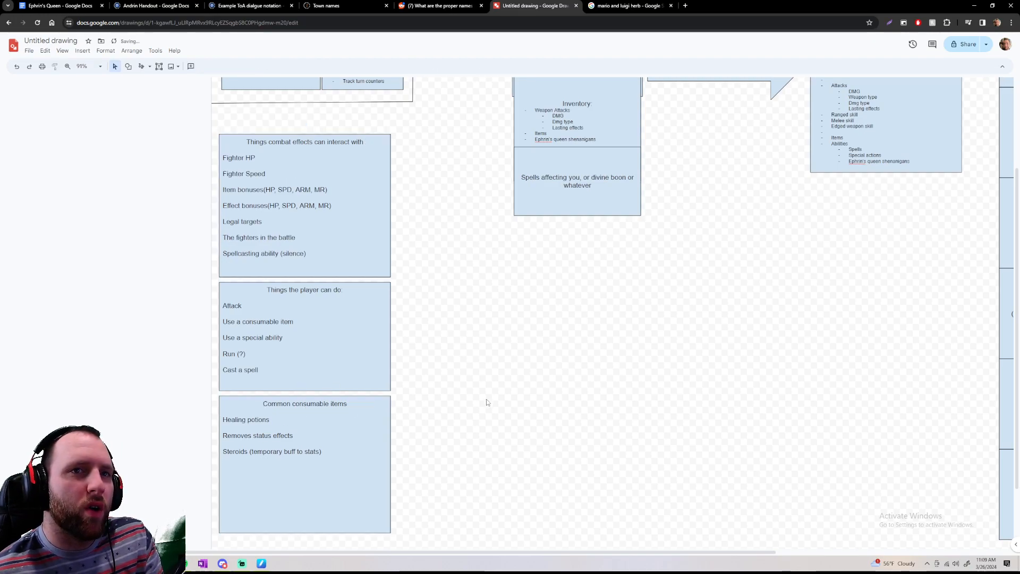
Read through the Common consumable items list and the Things the player can do list
left_click(372, 466)
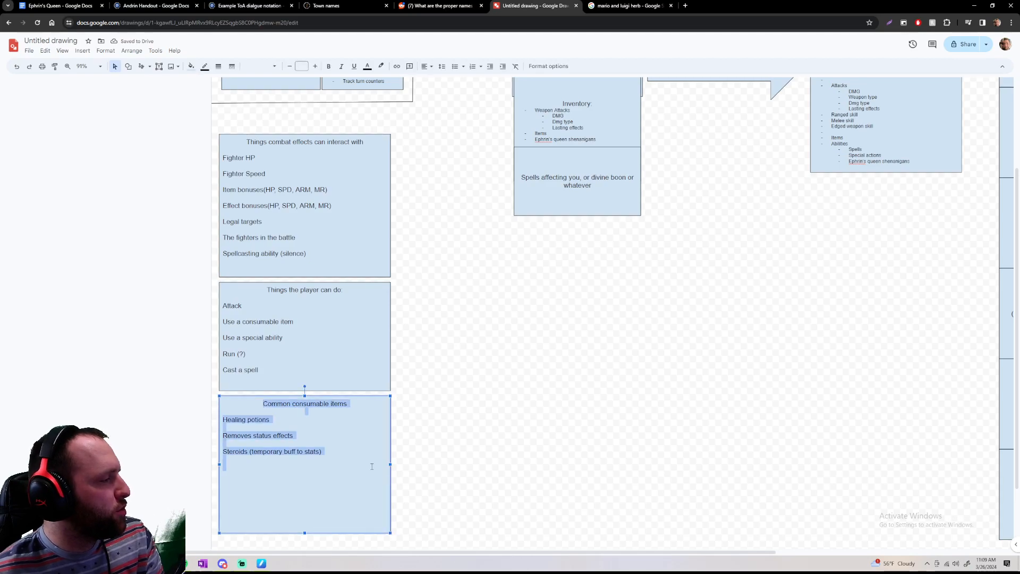
left_click(371, 466)
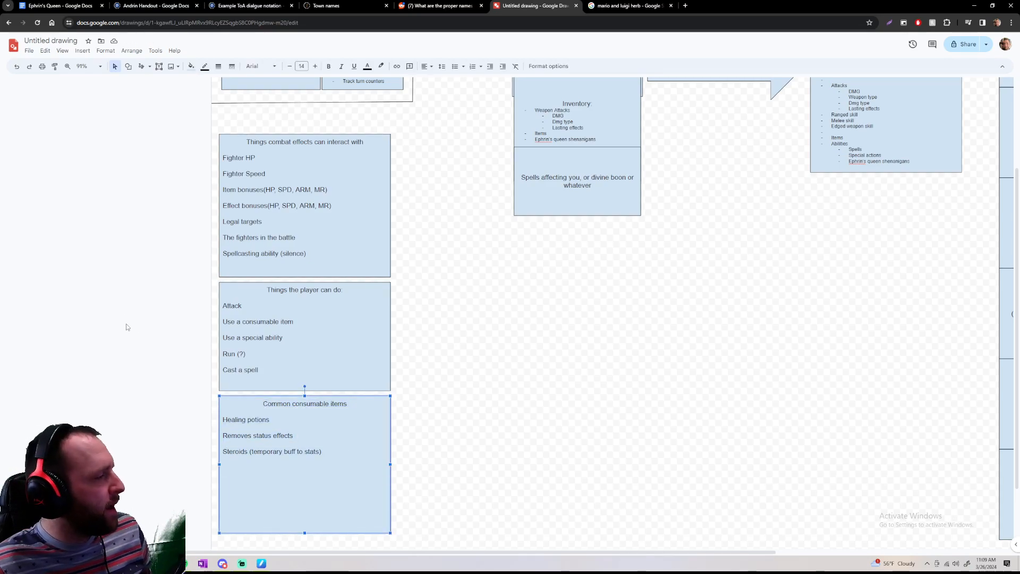
triple_click(273, 298)
left_click(273, 298)
left_click(324, 385)
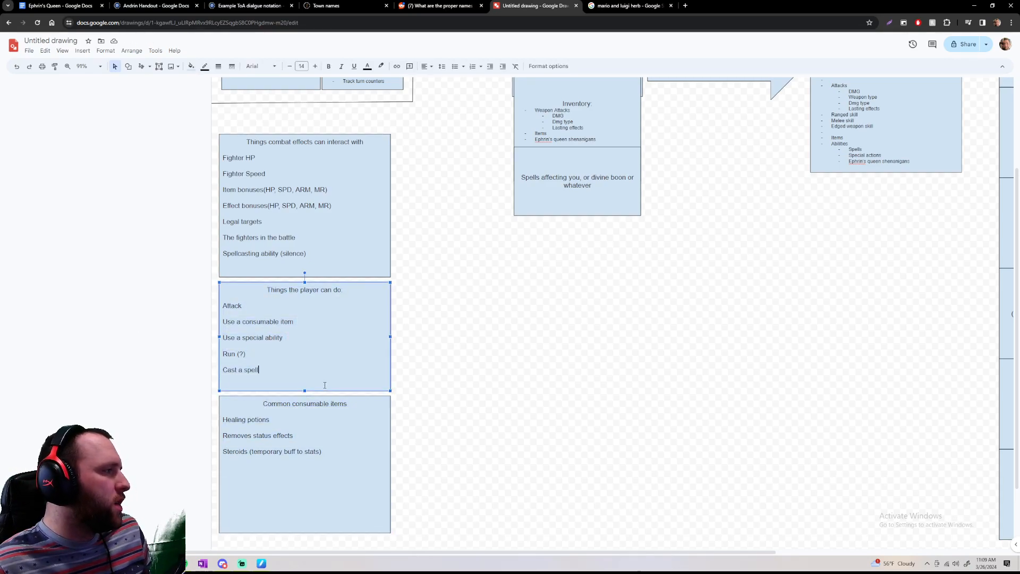
left_click_drag(269, 289, 366, 389)
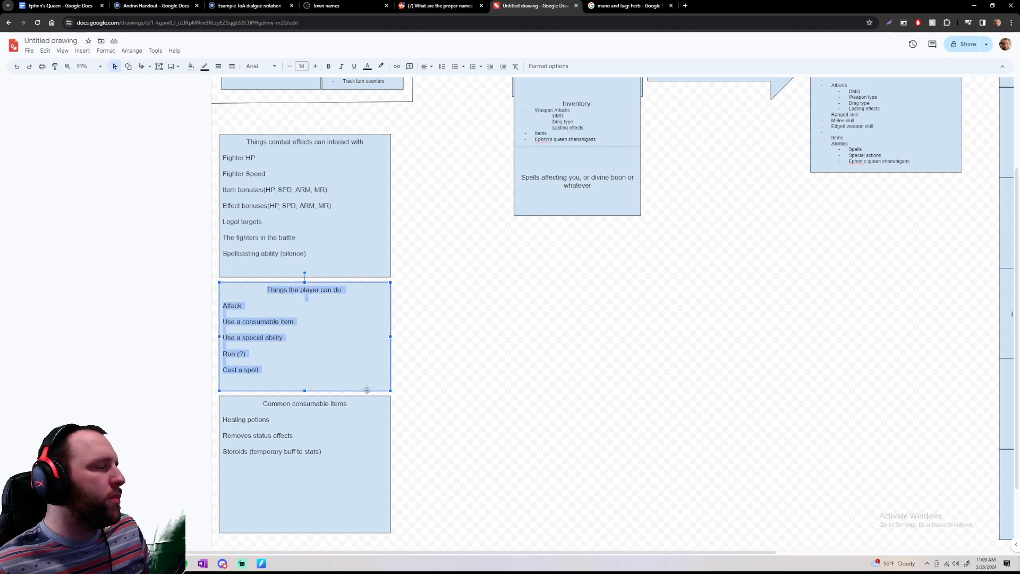
left_click(319, 374)
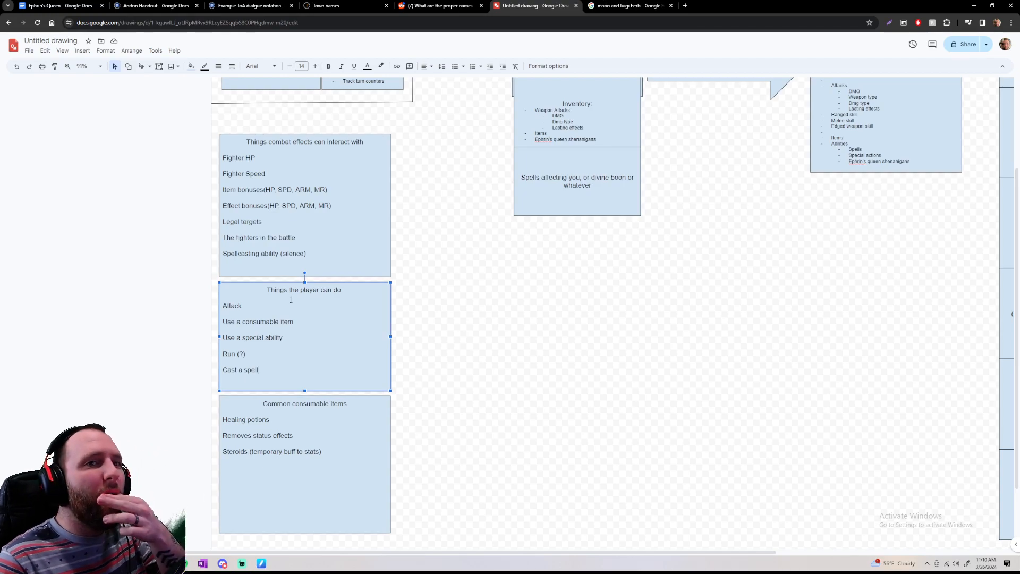
scroll(564, 232, "up", 1)
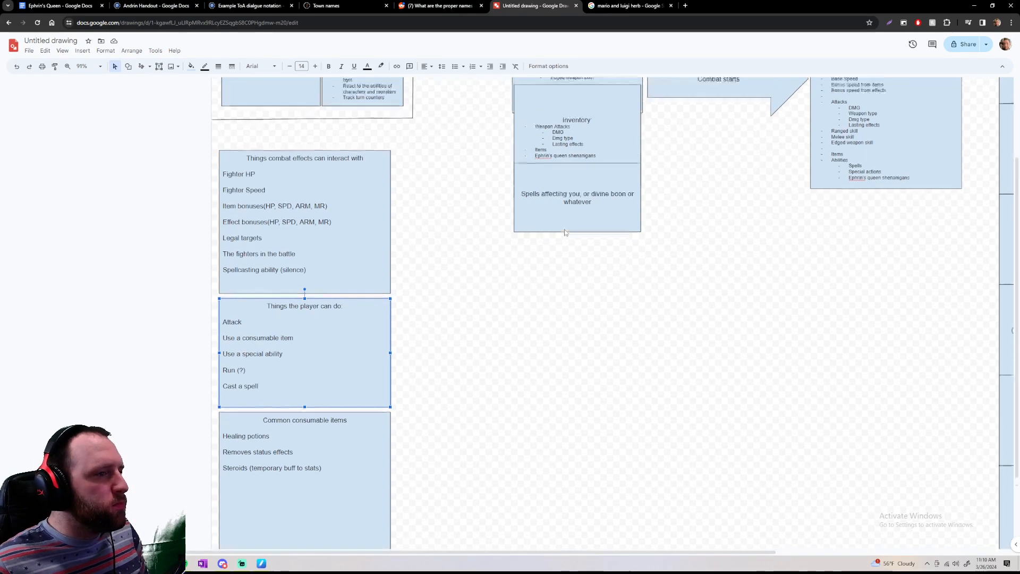
Examine the turn order column and the Combat character box, checking its Spells and Special actions entries
scroll(565, 232, "up", 4)
scroll(523, 227, "right", 6)
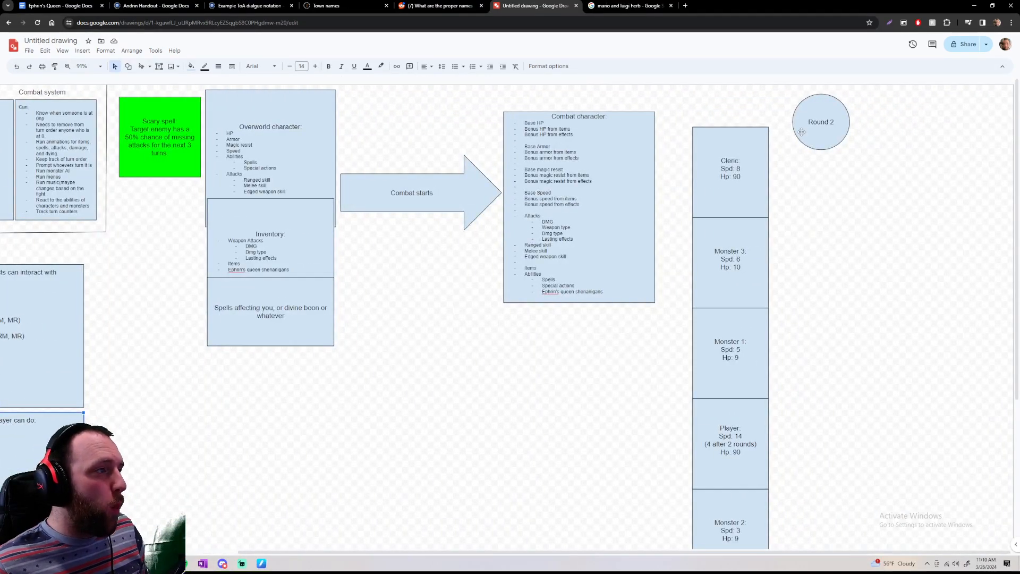
scroll(827, 116, "down", 6)
scroll(827, 116, "left", 2)
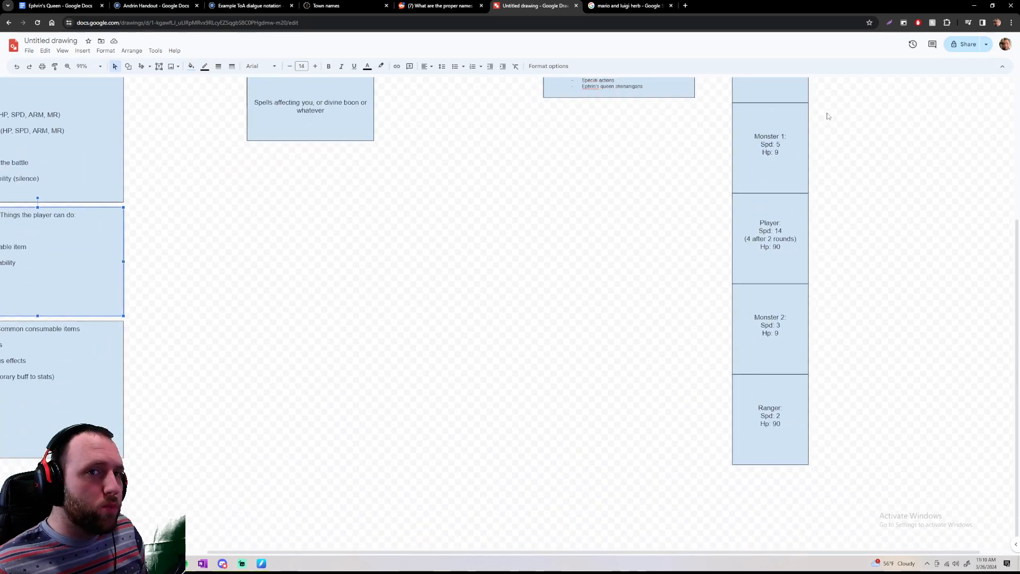
scroll(827, 116, "up", 6)
scroll(850, 117, "left", 1)
left_click(882, 122)
left_click(665, 138)
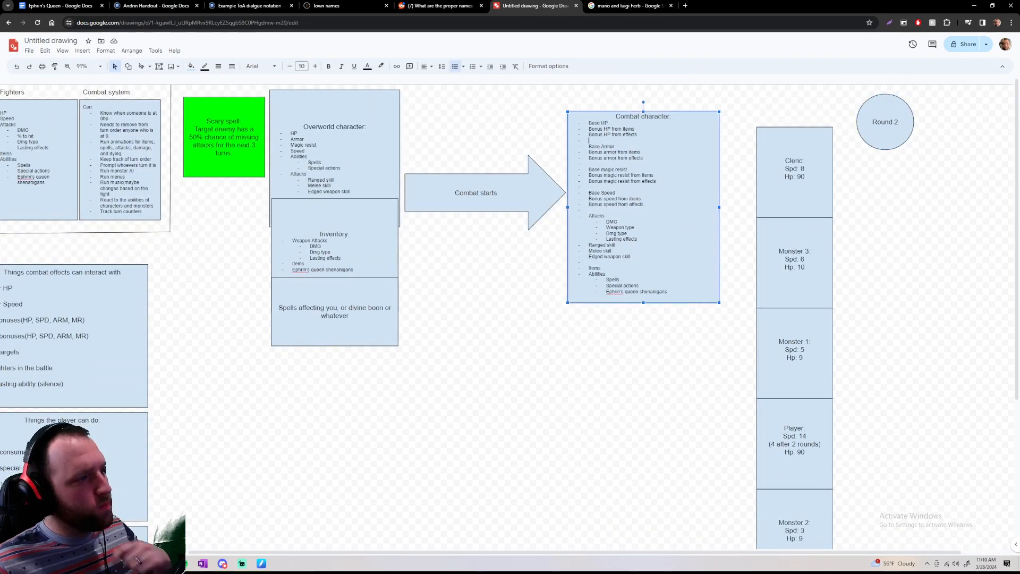
scroll(564, 208, "left", 10)
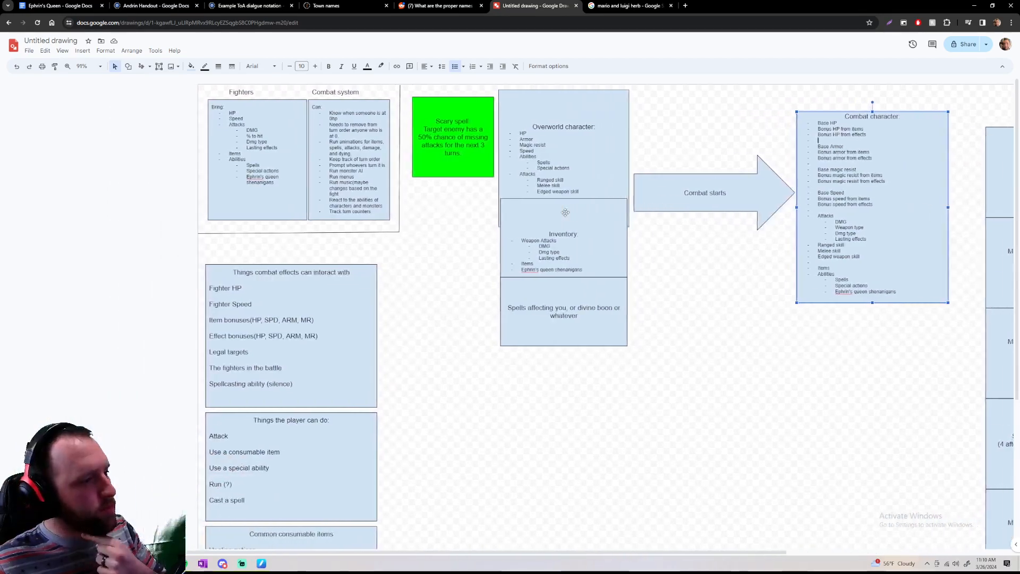
left_click_drag(915, 292, 849, 291)
left_click(886, 282)
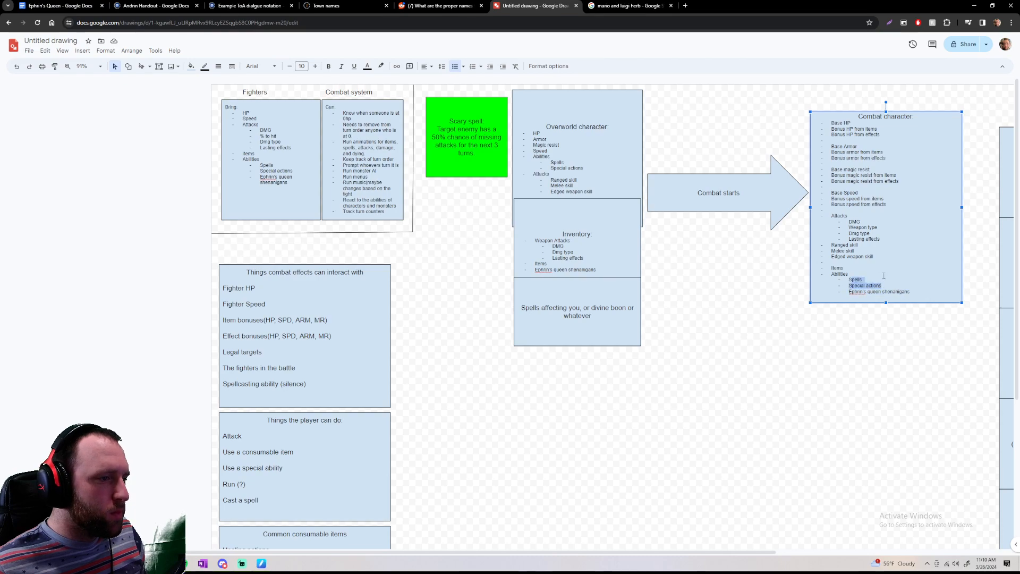
Compare the Things the player can do list with the list of things combat effects can interact with
scroll(273, 286, "down", 2)
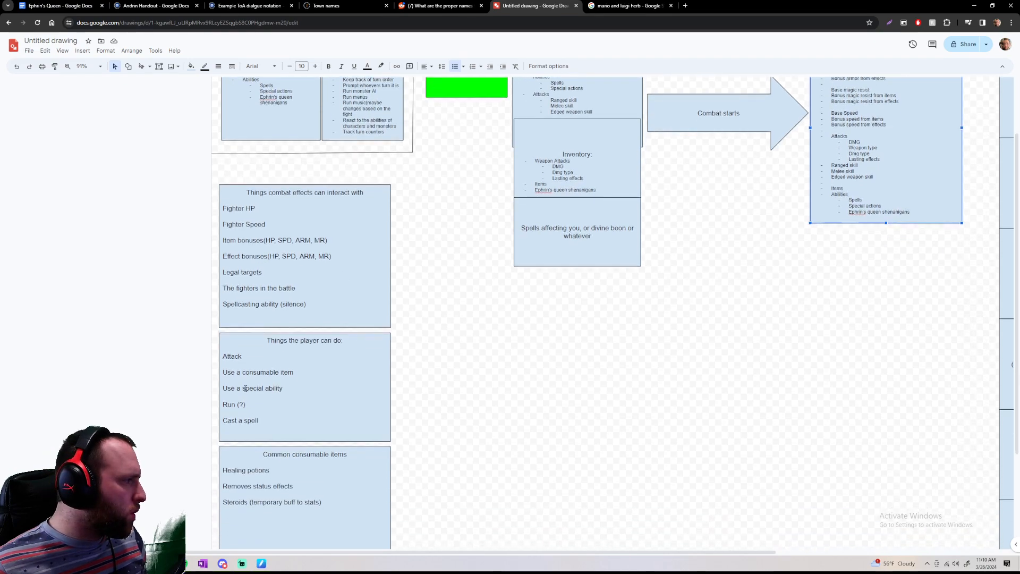
left_click_drag(245, 388, 301, 384)
left_click(322, 445)
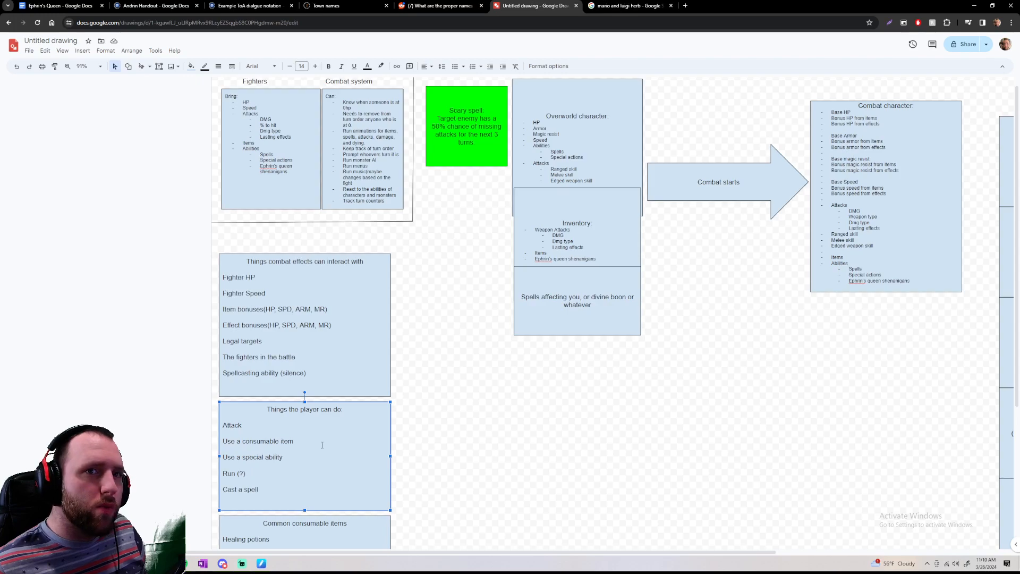
scroll(303, 344, "down", 1)
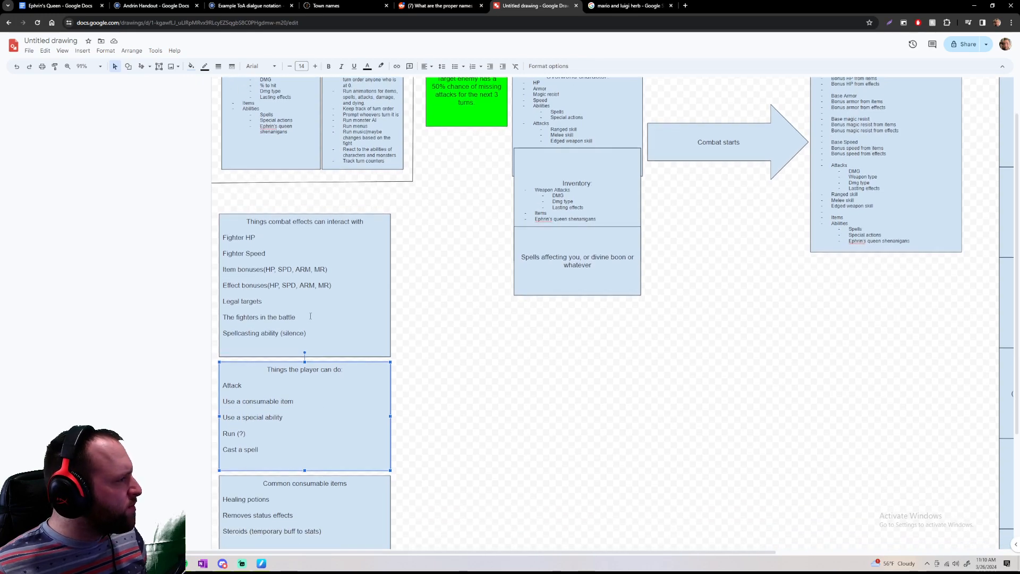
scroll(309, 316, "down", 2)
left_click_drag(324, 254, 231, 142)
left_click(368, 252)
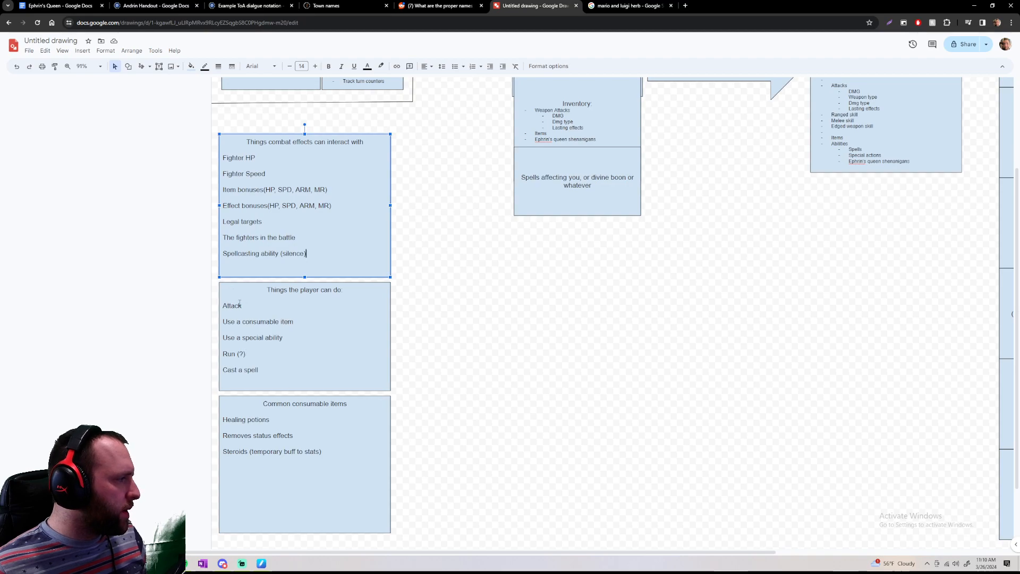
left_click_drag(248, 306, 284, 353)
left_click(290, 365)
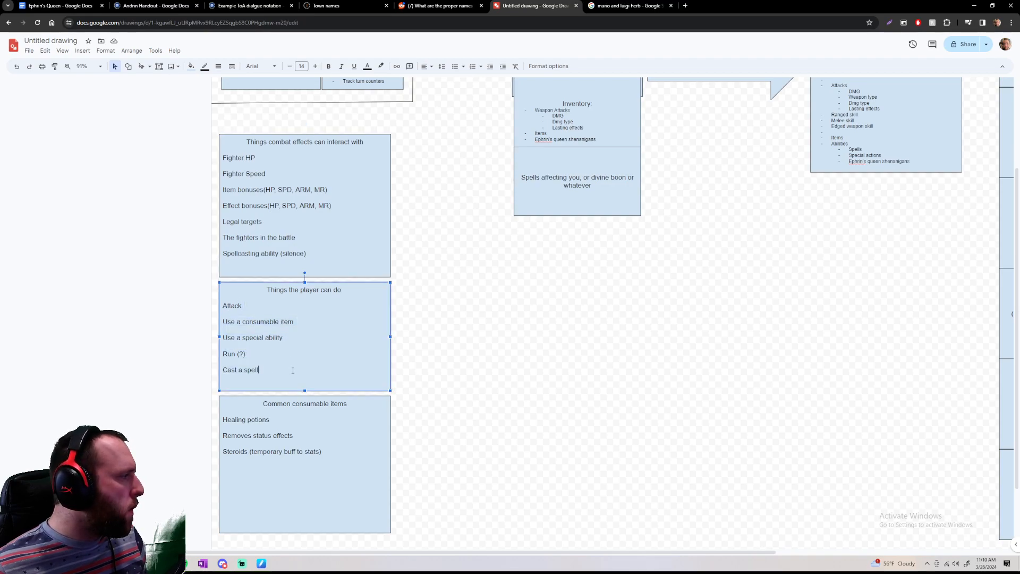
Survey the diagram from the stacked list boxes across to the turn order column and back
scroll(292, 367, "up", 1)
scroll(293, 370, "up", 2)
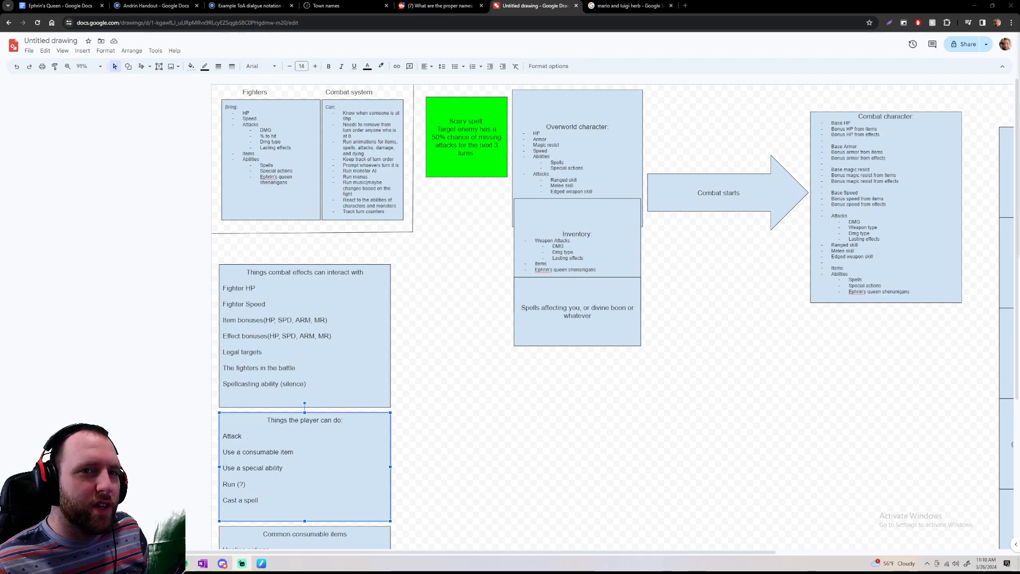
scroll(507, 274, "down", 4)
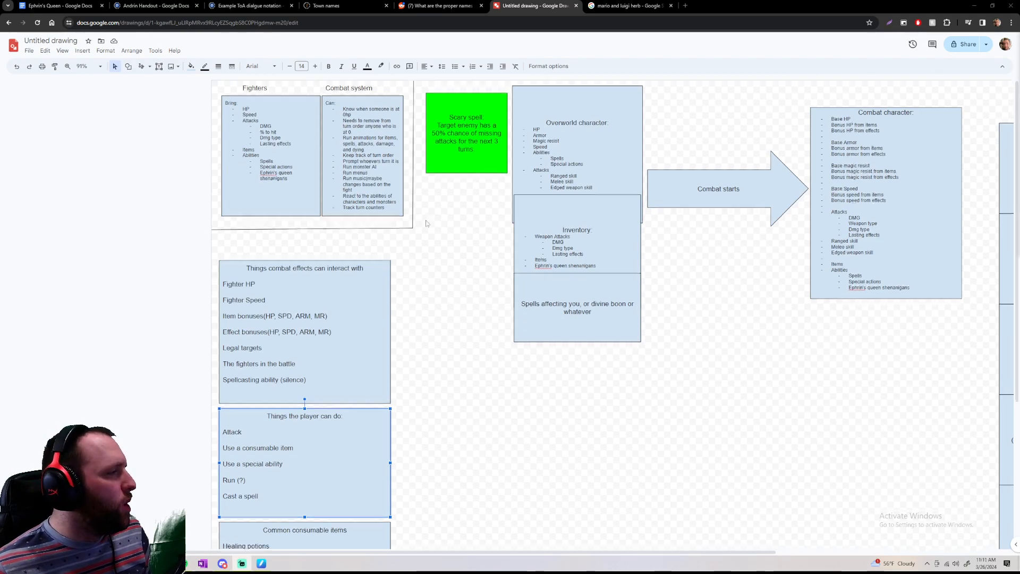
scroll(517, 290, "up", 4)
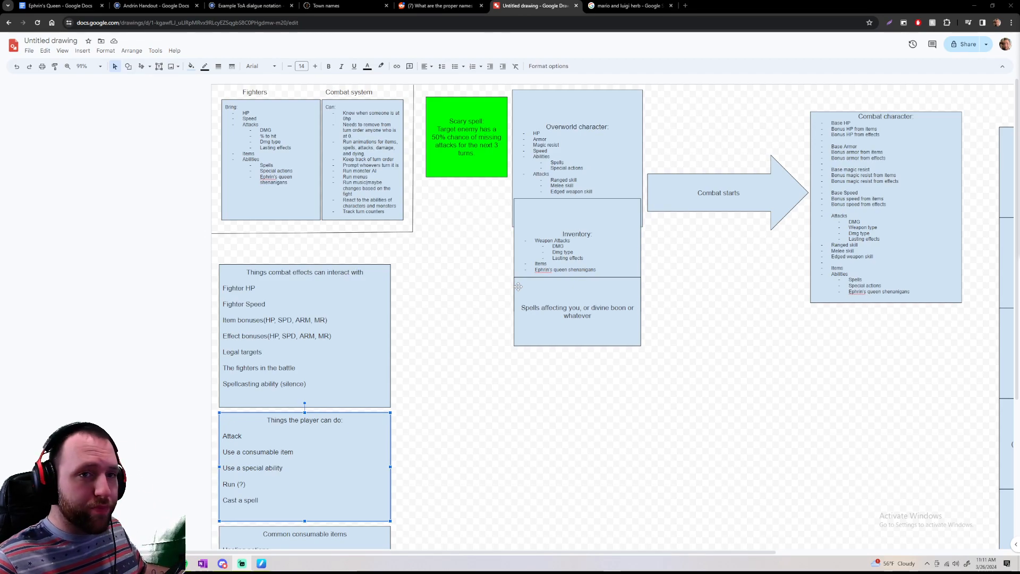
scroll(518, 286, "down", 4)
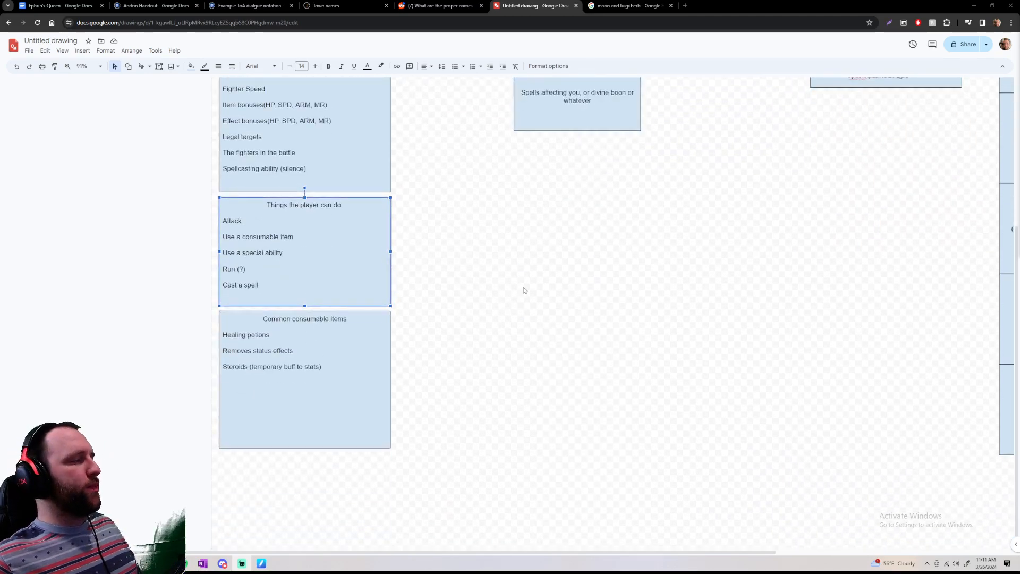
scroll(531, 296, "right", 6)
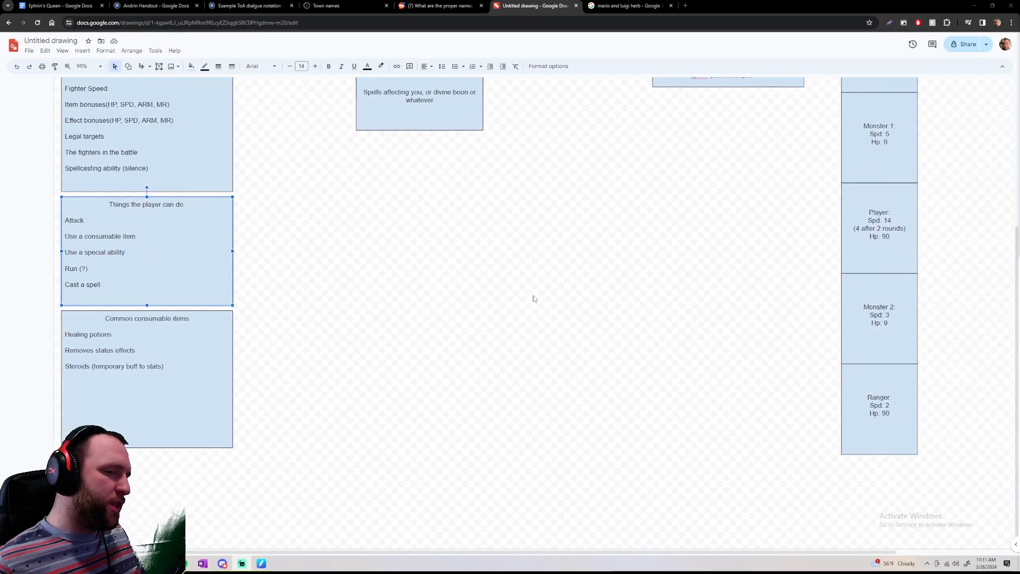
scroll(530, 298, "up", 3)
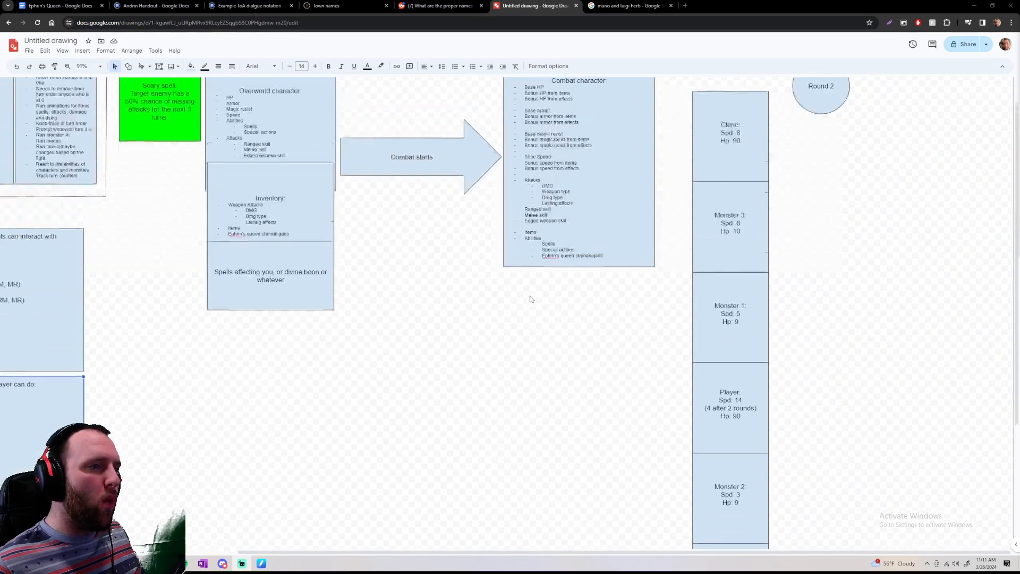
scroll(529, 299, "down", 3)
scroll(521, 287, "up", 5)
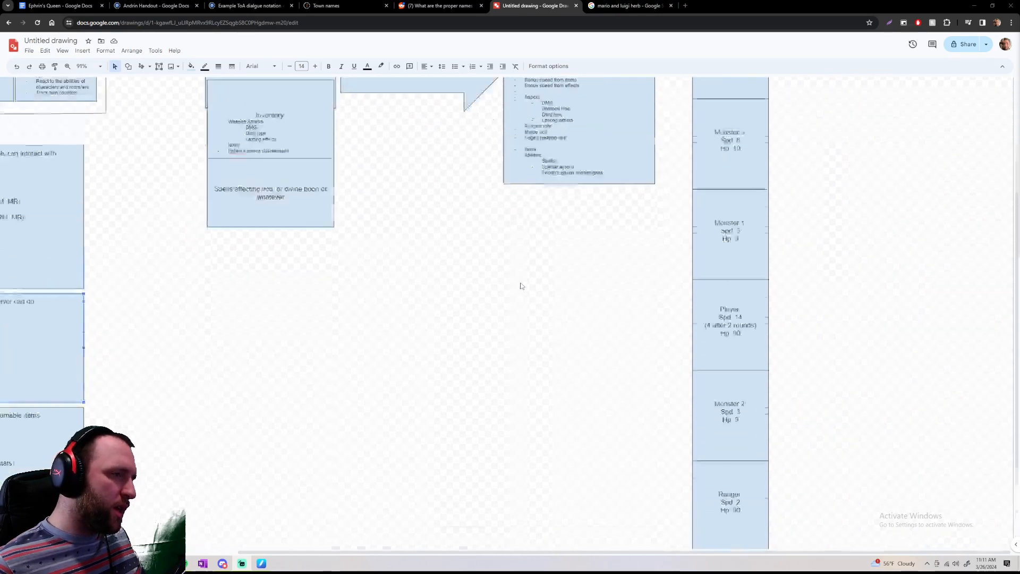
scroll(522, 284, "left", 1)
scroll(523, 281, "down", 5, "ctrl")
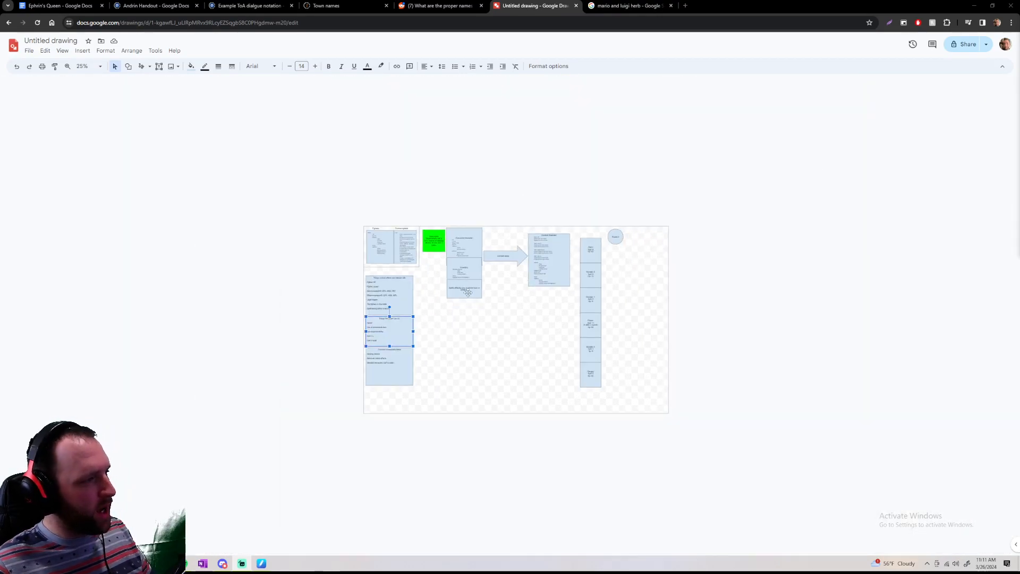
Look over the whole canvas and read the Fighters and Combat system boxes up close
scroll(467, 292, "up", 4, "ctrl")
scroll(467, 293, "up", 1)
scroll(467, 292, "down", 1)
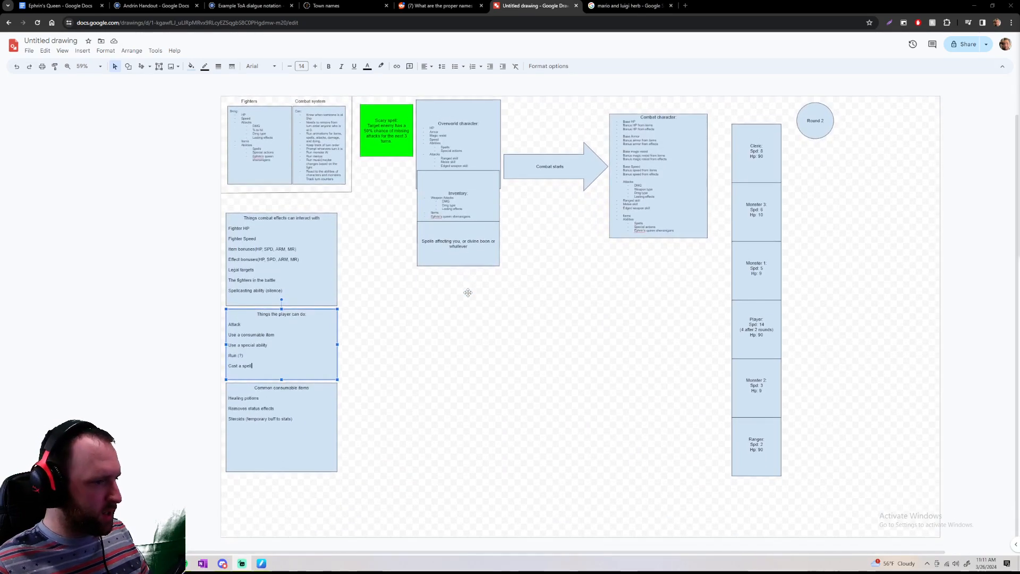
left_click(933, 533)
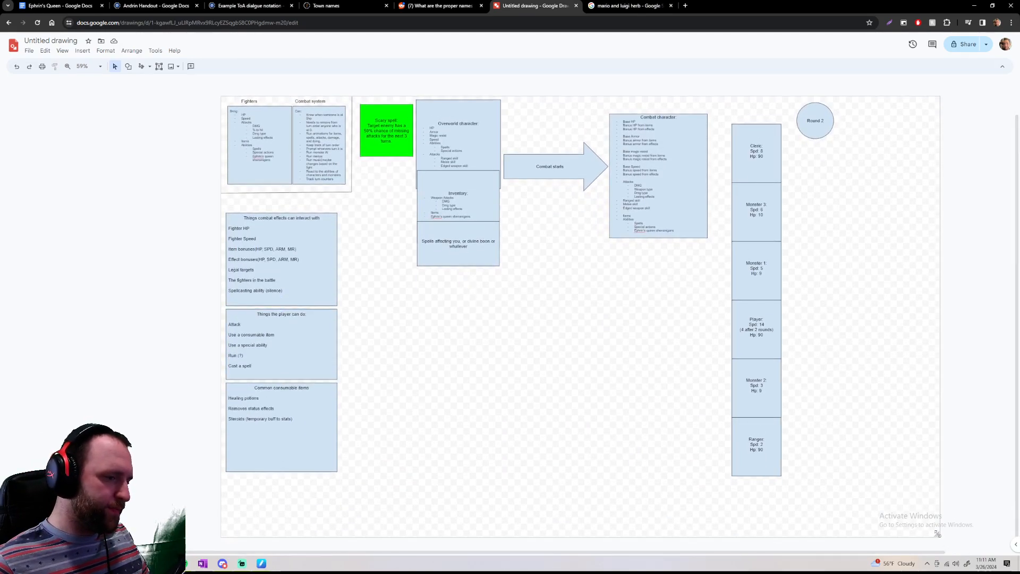
scroll(482, 352, "up", 1)
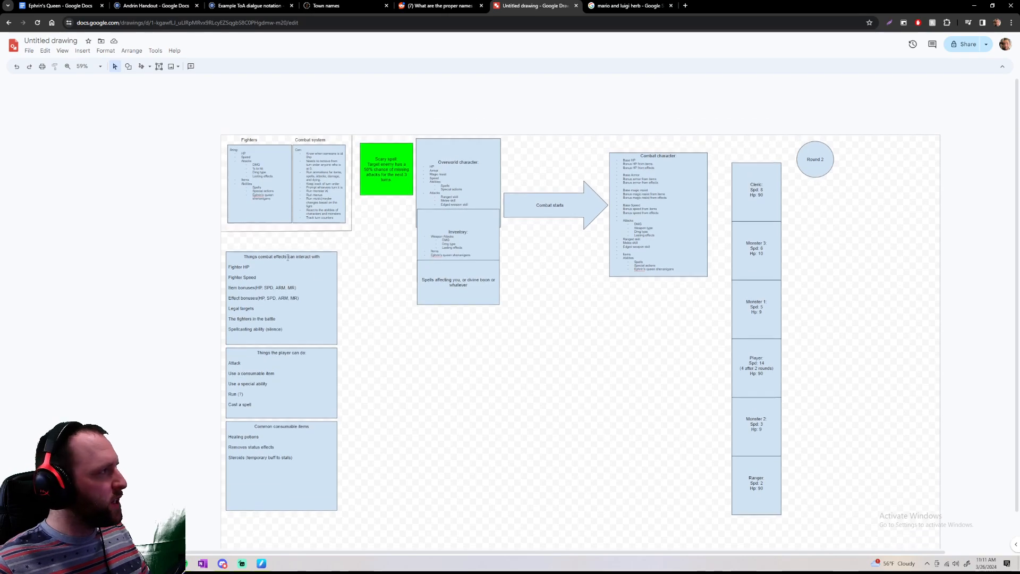
scroll(323, 258, "up", 5, "ctrl")
scroll(323, 258, "up", 3)
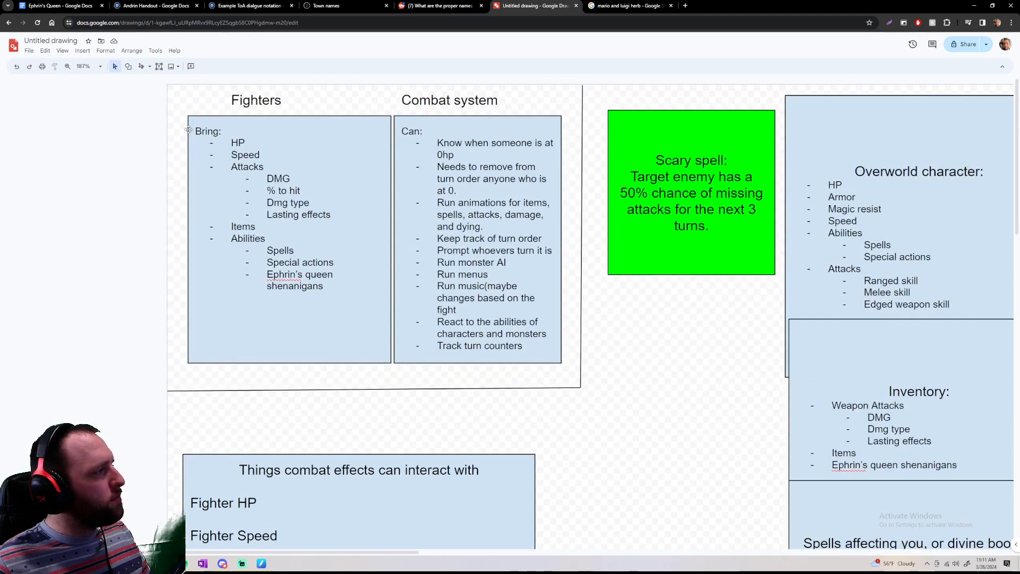
left_click(371, 321)
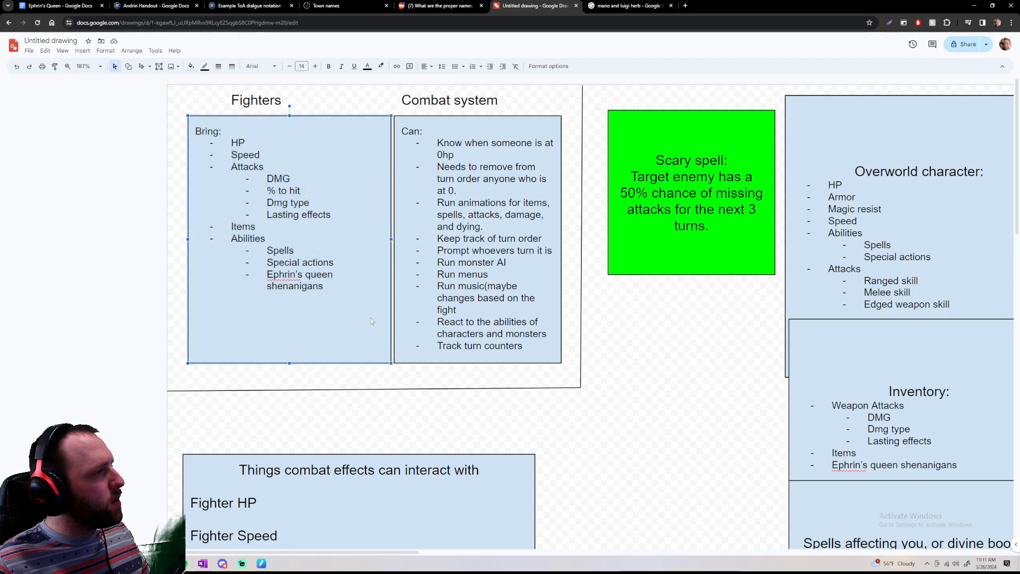
Trace the combat flow from the overworld character and inventory to the turn order, and return to the list boxes
scroll(370, 317, "down", 3)
scroll(371, 318, "down", 5, "ctrl")
scroll(484, 325, "down", 5)
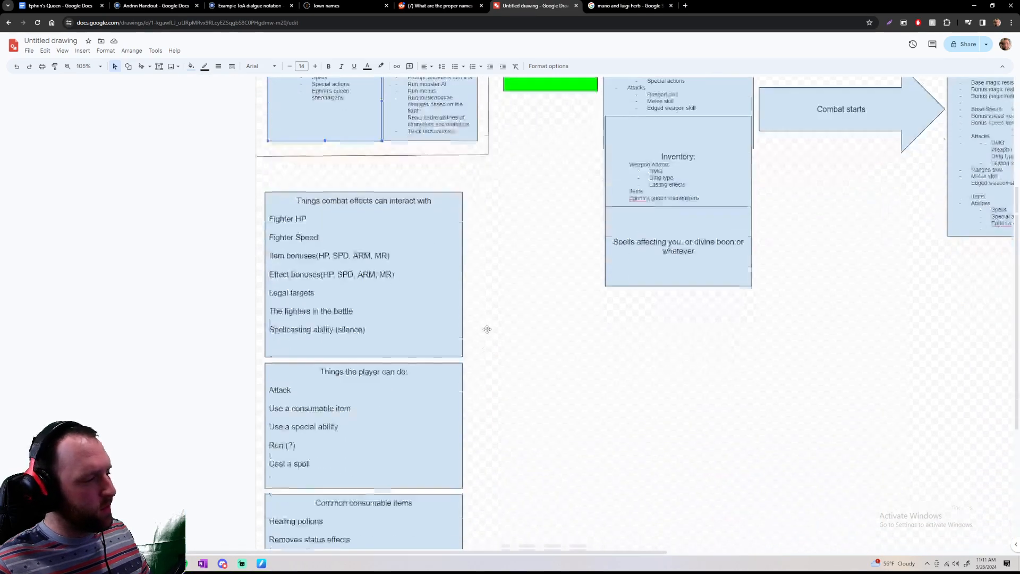
scroll(484, 325, "up", 4)
scroll(482, 318, "right", 10)
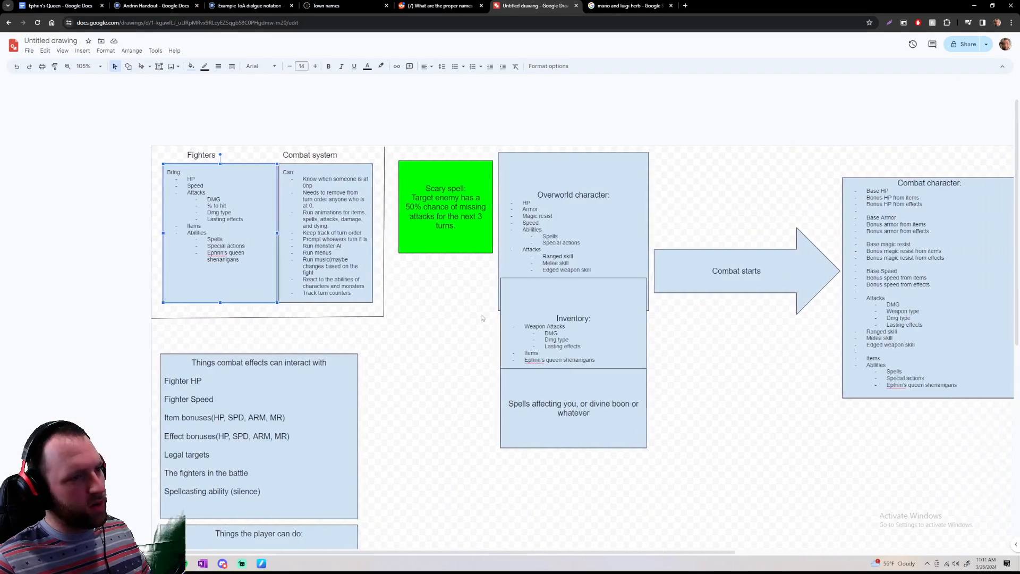
scroll(482, 317, "down", 3)
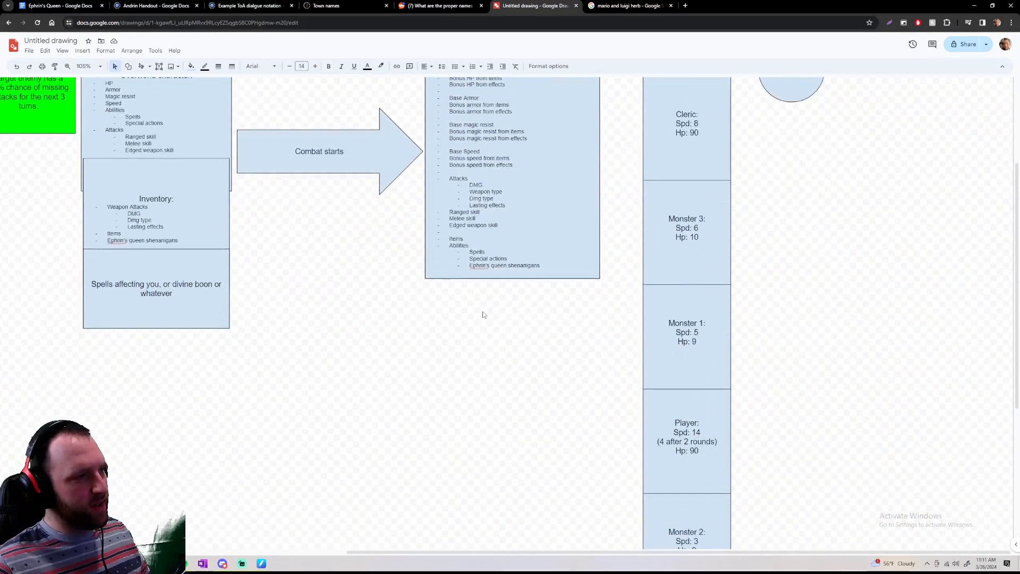
scroll(483, 317, "up", 2)
scroll(482, 313, "down", 1)
scroll(483, 313, "up", 1)
scroll(484, 312, "down", 5)
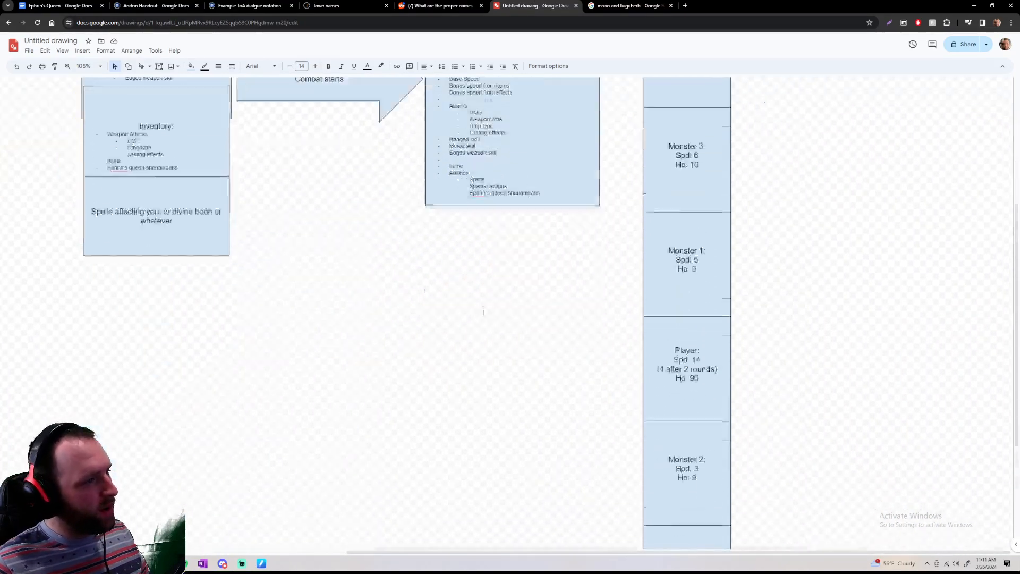
scroll(485, 313, "left", 8)
scroll(485, 314, "left", 3)
scroll(484, 314, "up", 2)
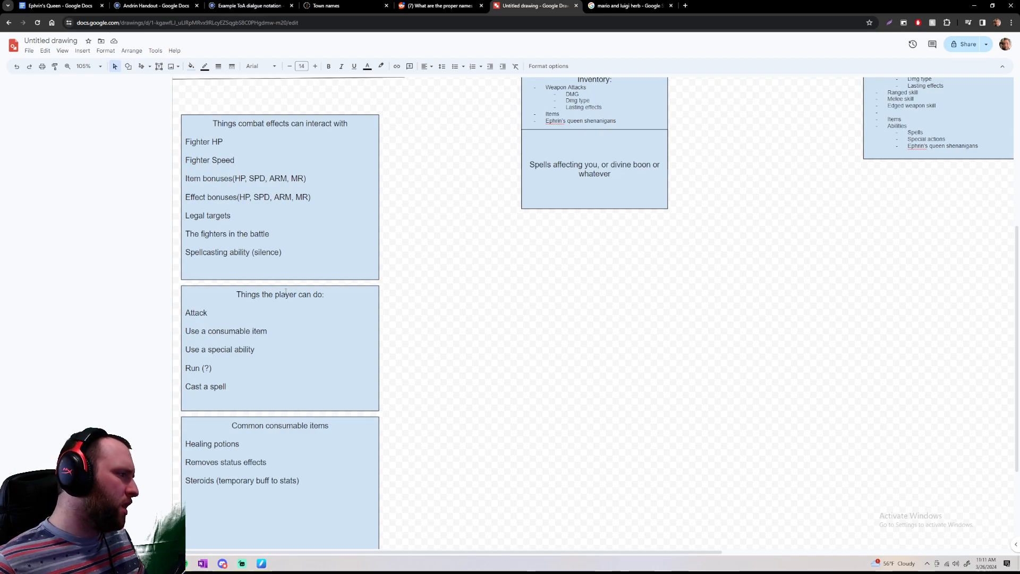
Reread the heading and entries of the Things combat effects can interact with box at a larger size
mouse_move(211, 114)
left_mouse_down()
mouse_move(292, 165)
mouse_move(220, 133)
mouse_move(211, 115)
left_mouse_up()
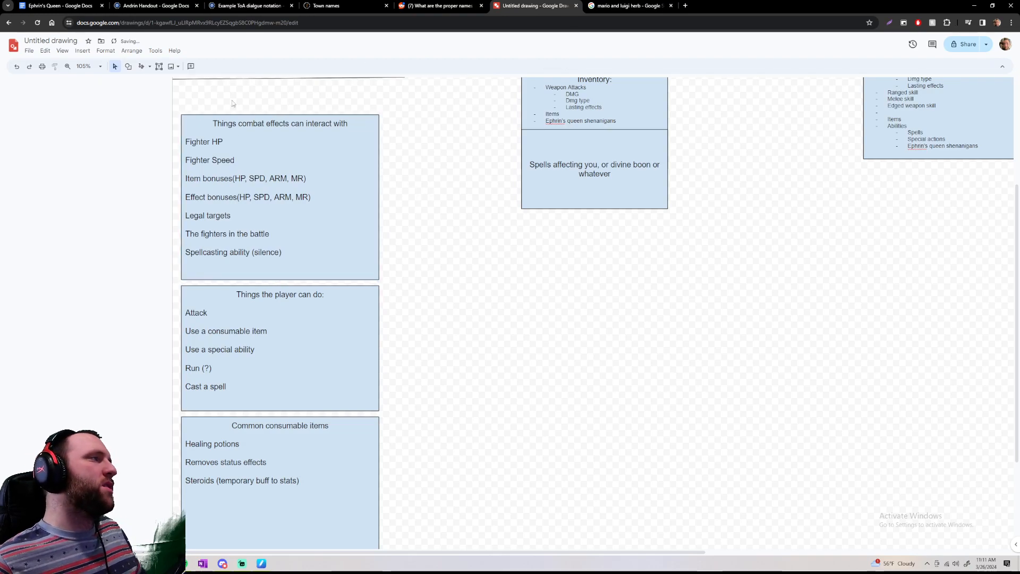
left_click_drag(213, 123, 360, 124)
left_click(411, 132)
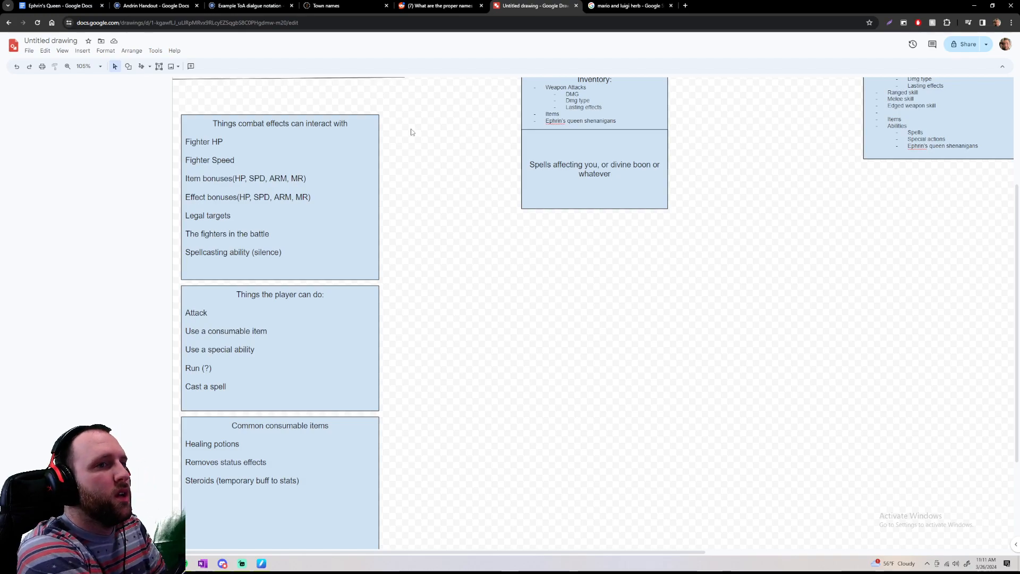
scroll(395, 180, "up", 5)
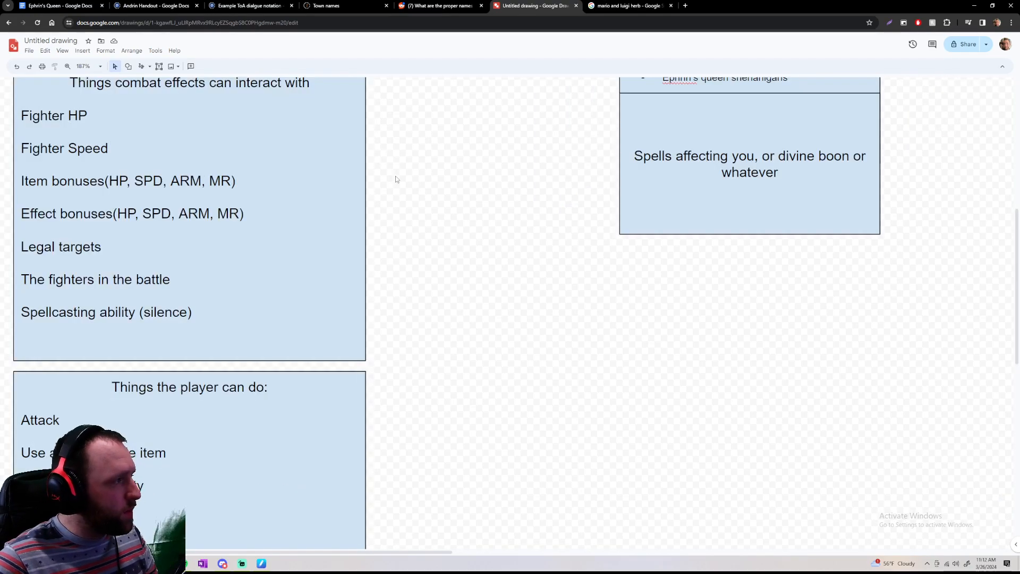
scroll(404, 183, "up", 1)
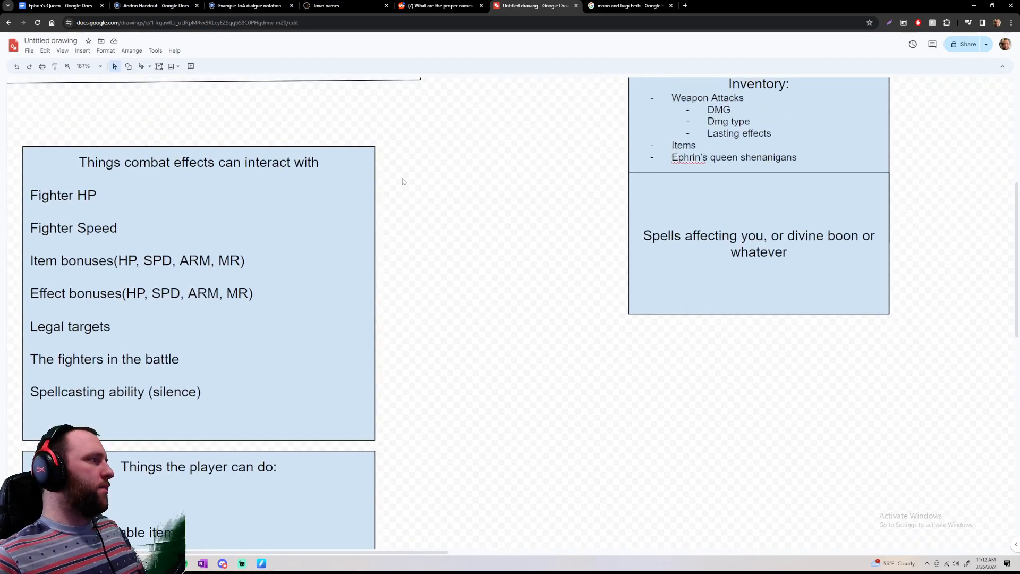
scroll(401, 169, "down", 2)
scroll(133, 126, "up", 1)
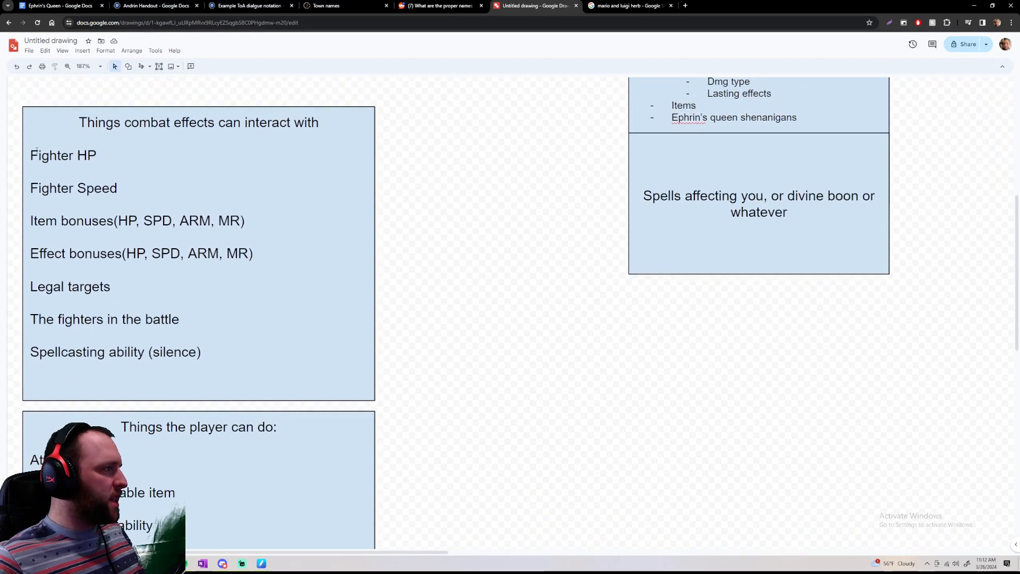
Examine the Fighter HP and Fighter Speed entries in the Things combat effects can interact with box
left_click_drag(28, 151, 34, 150)
key("ctrl+z")
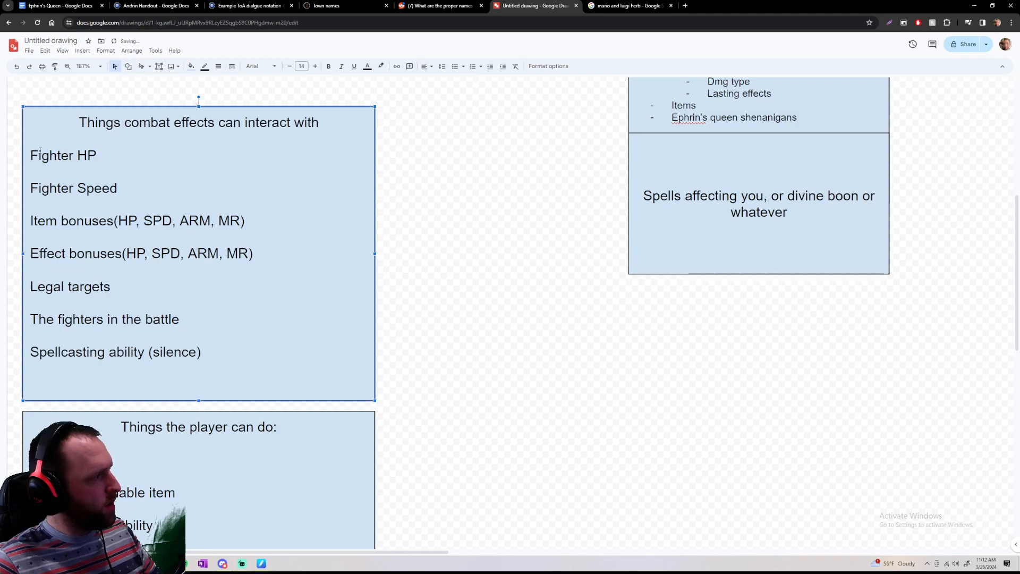
left_click_drag(96, 157, 88, 158)
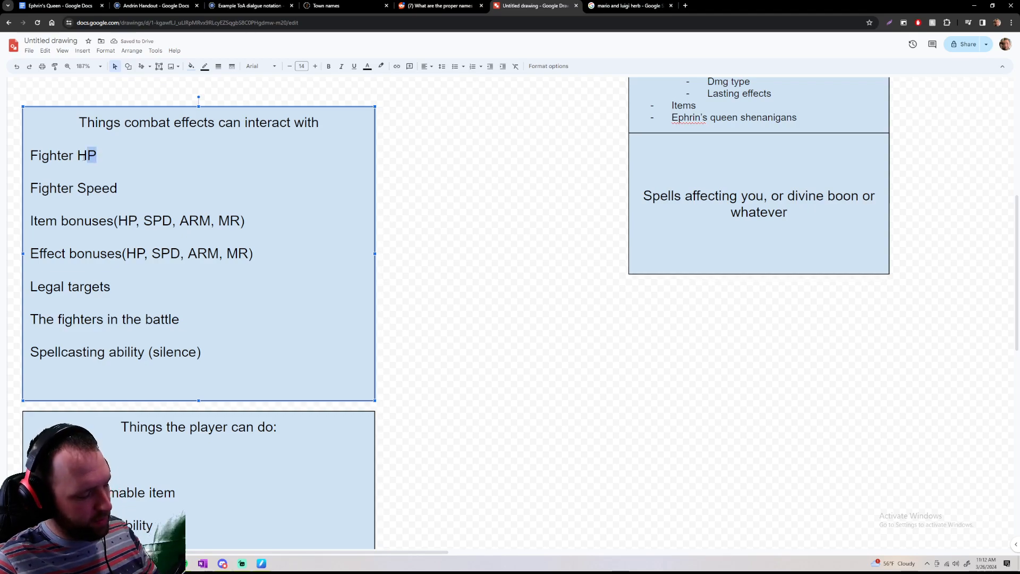
left_click(185, 178)
left_click_drag(78, 157, 99, 157)
left_click(99, 157)
left_click_drag(30, 190, 131, 193)
left_click(112, 193)
left_click_drag(78, 156, 98, 156)
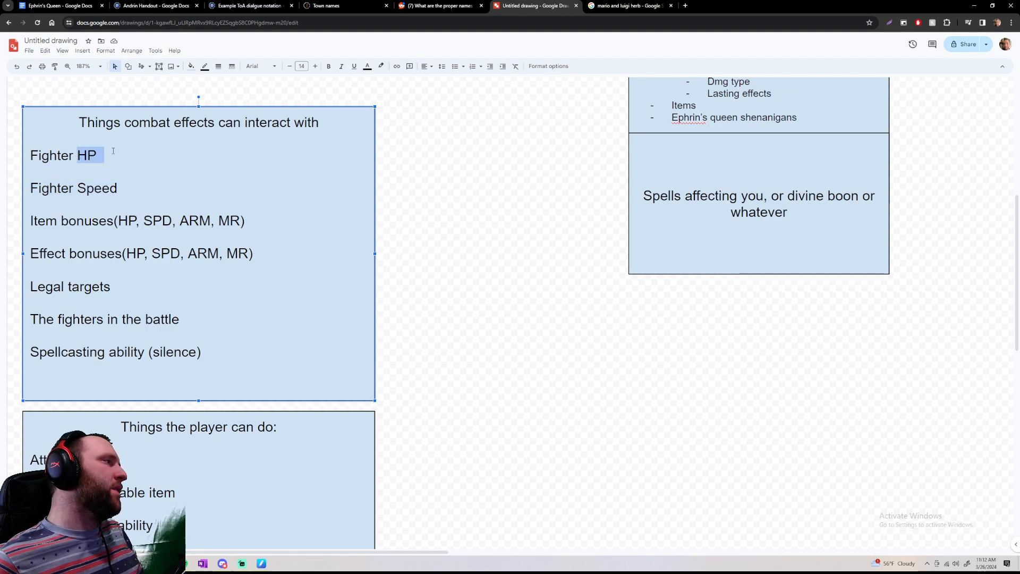
left_click(98, 156)
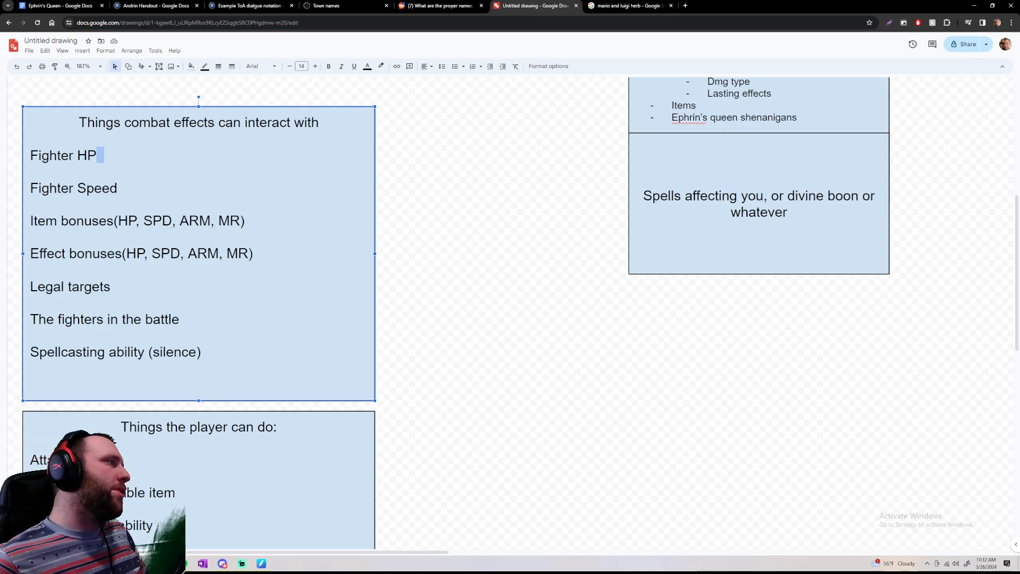
left_click_drag(78, 189, 117, 189)
left_click(125, 188)
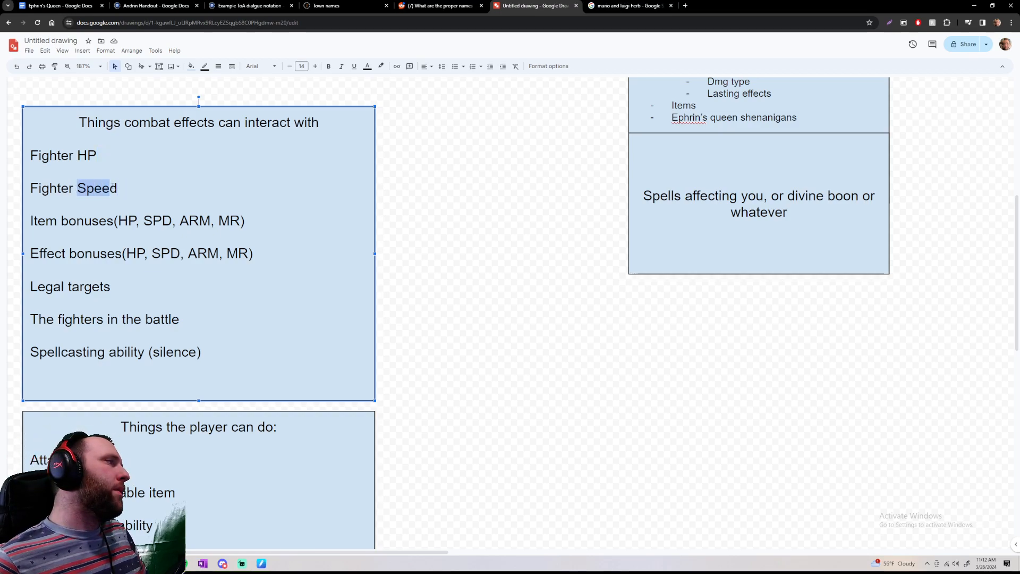
left_click(118, 188)
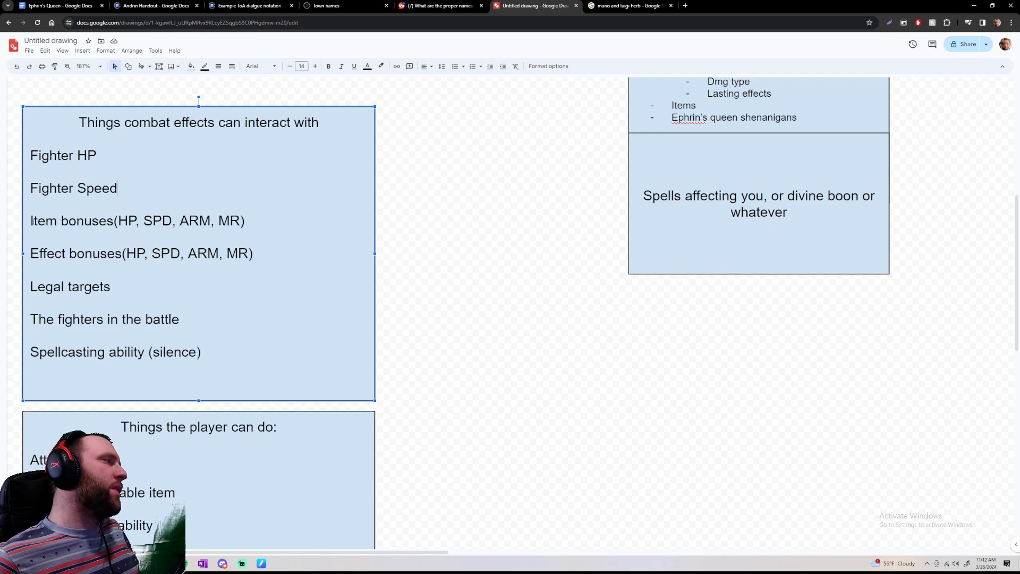
Examine the Item bonuses entry and the HP, SPD, ARM and MR stats listed in it
left_click_drag(30, 221, 85, 218)
left_click(256, 210)
left_click_drag(256, 210, 251, 220)
left_click(250, 220)
scroll(249, 218, "down", 1)
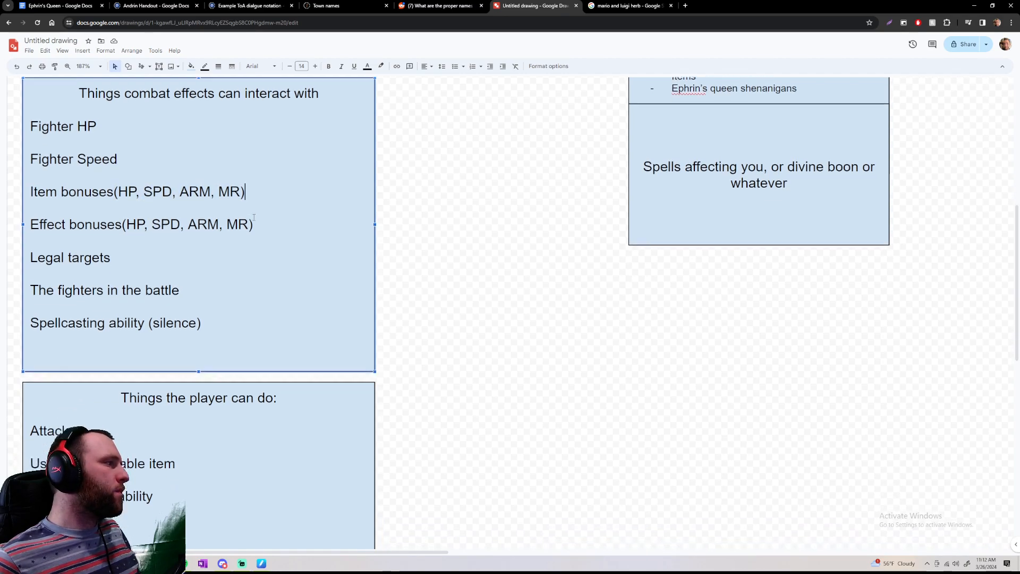
left_click_drag(33, 179, 118, 174)
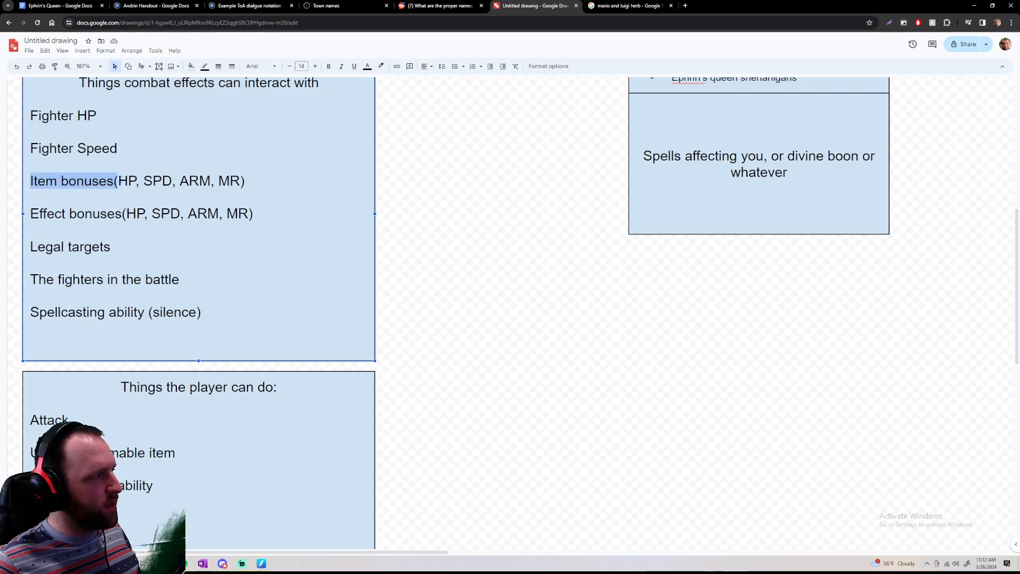
left_click(152, 176)
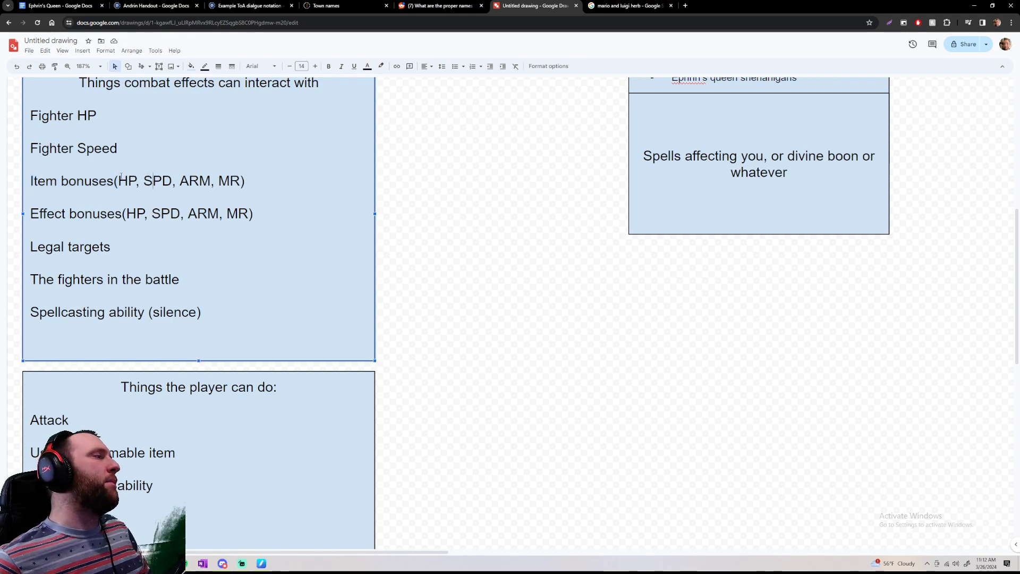
left_click_drag(120, 177, 131, 175)
left_click(164, 161)
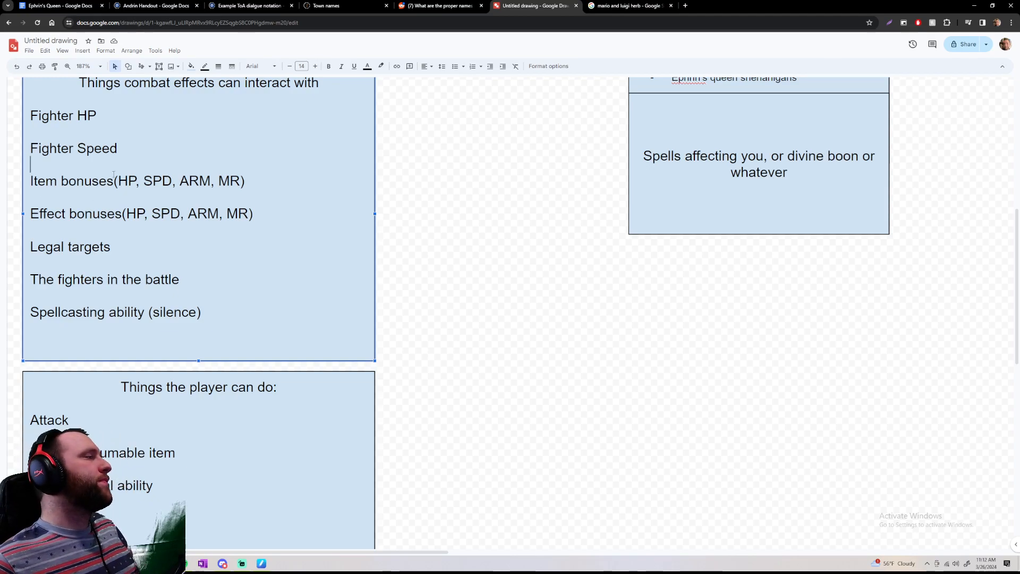
left_click_drag(116, 181, 177, 176)
left_click(245, 176)
left_click(144, 180)
left_click(181, 177)
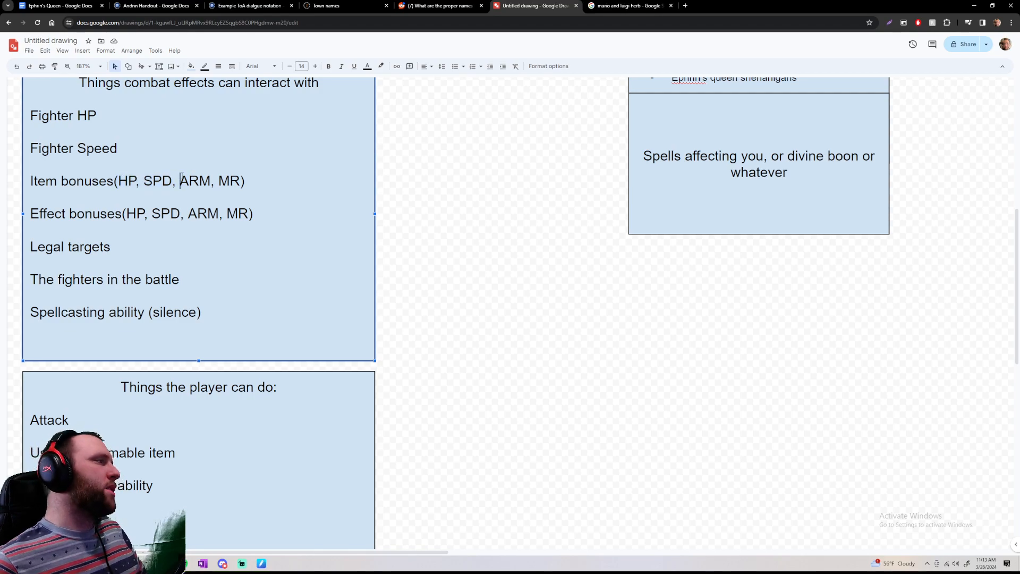
left_click_drag(83, 179, 112, 178)
left_click(258, 183)
left_click(73, 177)
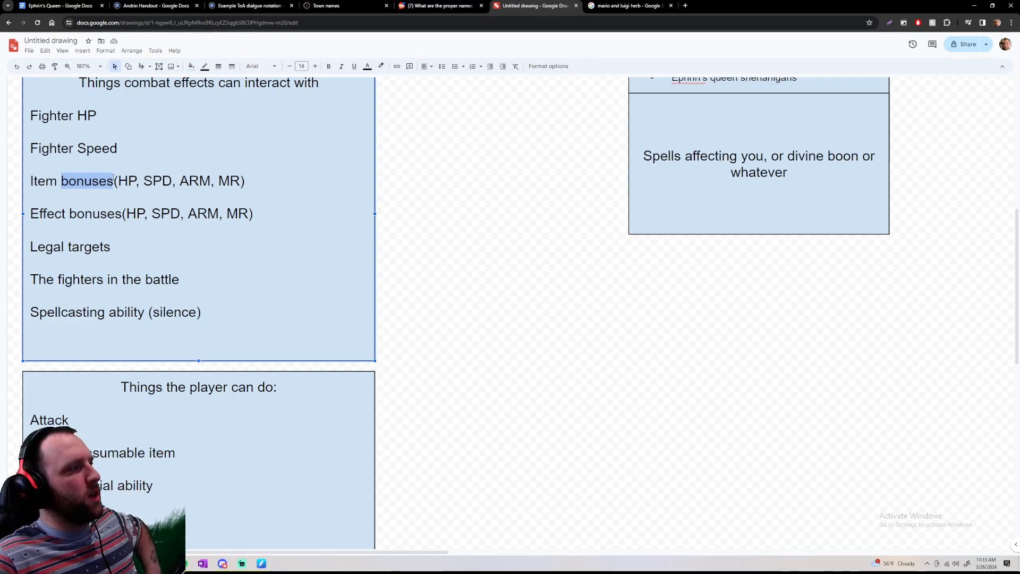
mouse_move(144, 181)
left_mouse_down()
mouse_move(172, 181)
mouse_move(144, 175)
left_mouse_up()
left_click(144, 176)
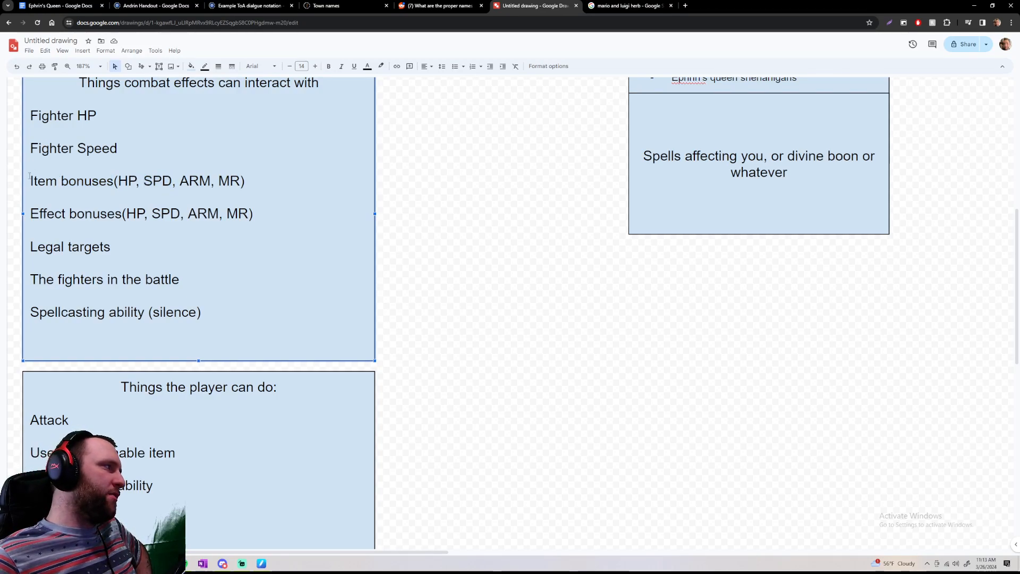
left_click_drag(31, 179, 269, 182)
left_click(246, 181)
left_click(31, 165)
left_click(273, 176)
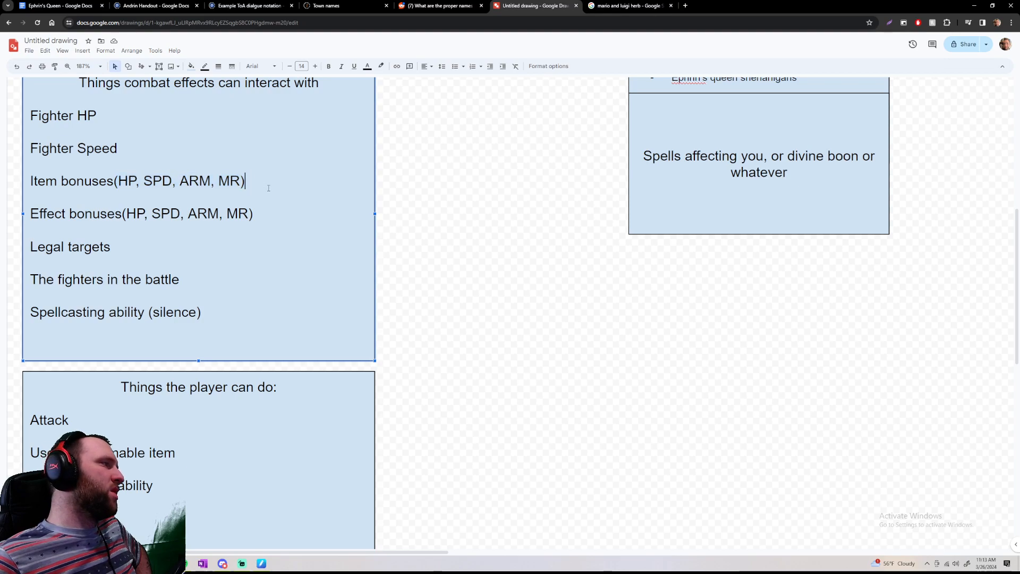
left_click_drag(99, 181, 325, 175)
left_click(327, 177)
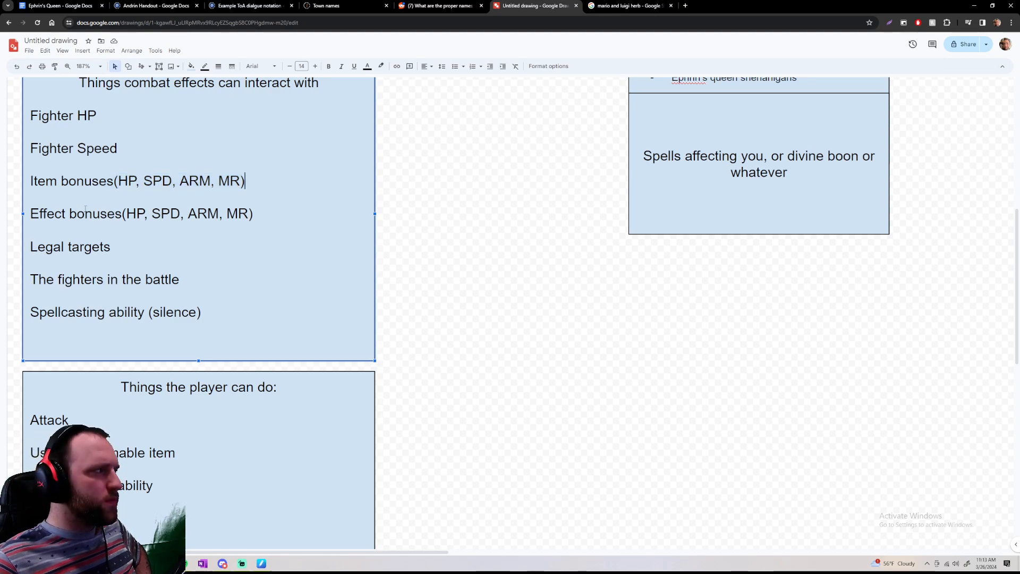
Examine the Effect bonuses entry and its stats, and compare it with the Item bonuses entry
left_click_drag(70, 213, 261, 214)
left_click(262, 213)
left_click(135, 215)
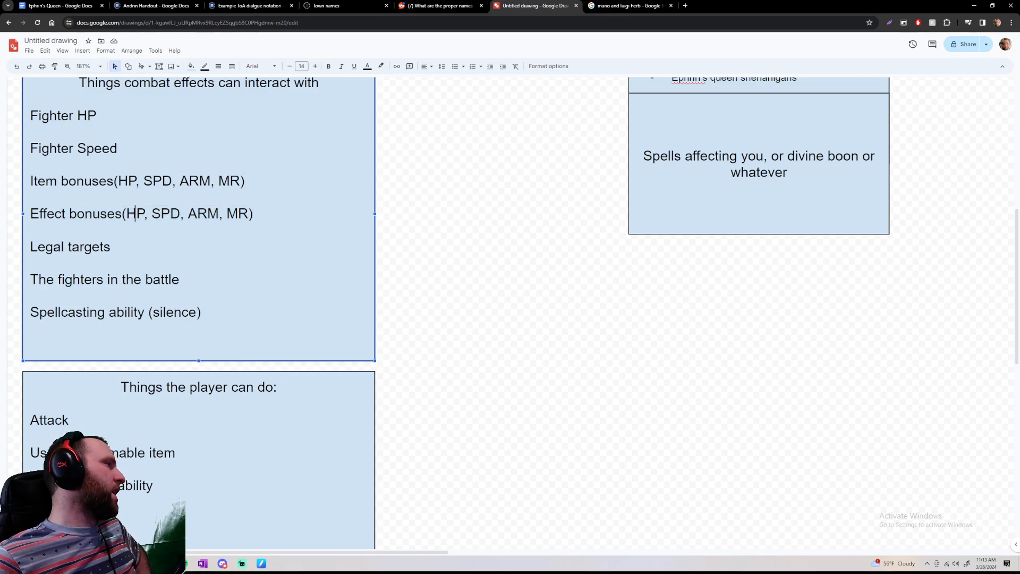
left_click_drag(123, 212, 252, 207)
left_click(135, 213)
left_click(152, 213)
left_click(249, 213)
left_click(249, 214)
left_click_drag(161, 216, 36, 209)
left_click(239, 208)
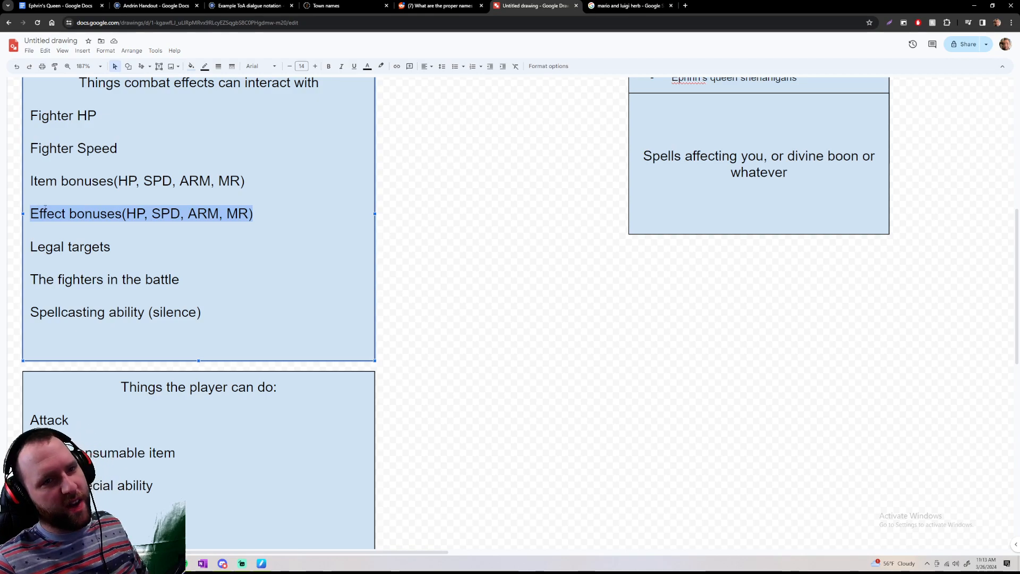
left_click_drag(267, 211, 26, 185)
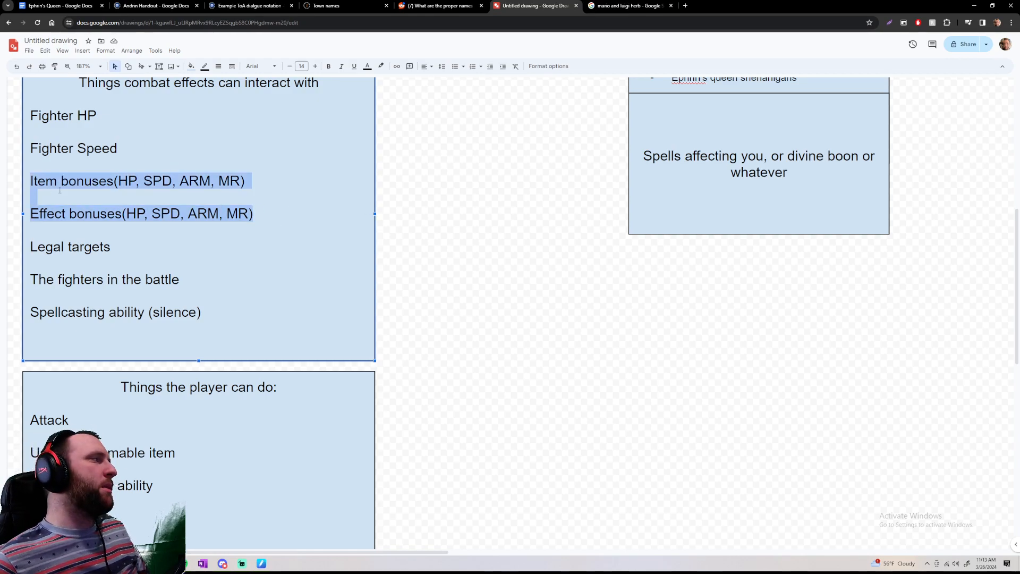
left_click(46, 199)
Read the Legal targets, The fighters in the battle and Spellcasting ability entries, and review the combat effects list as a whole
left_click_drag(111, 246, 29, 247)
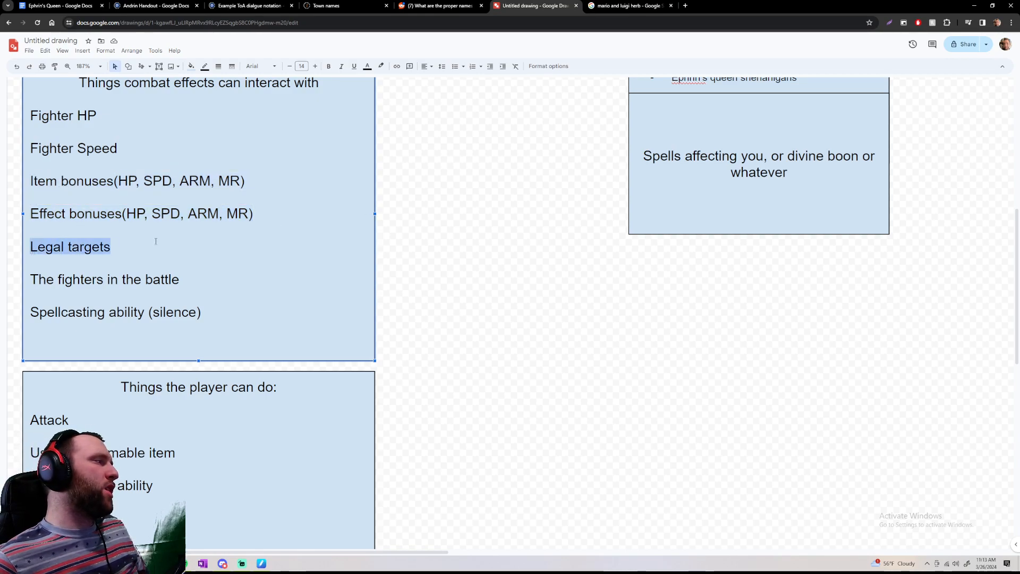
left_click(162, 242)
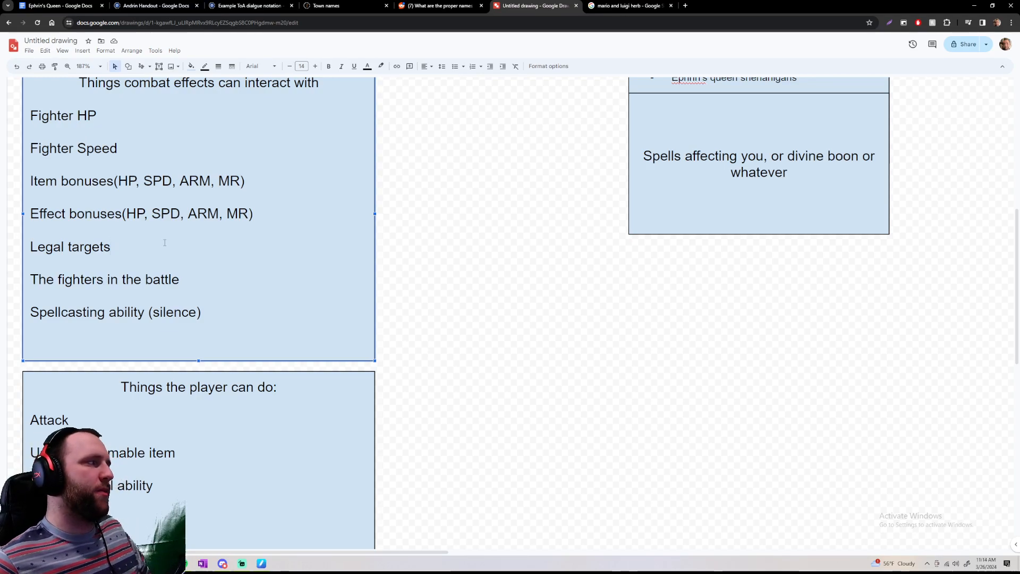
left_click_drag(186, 278, 30, 280)
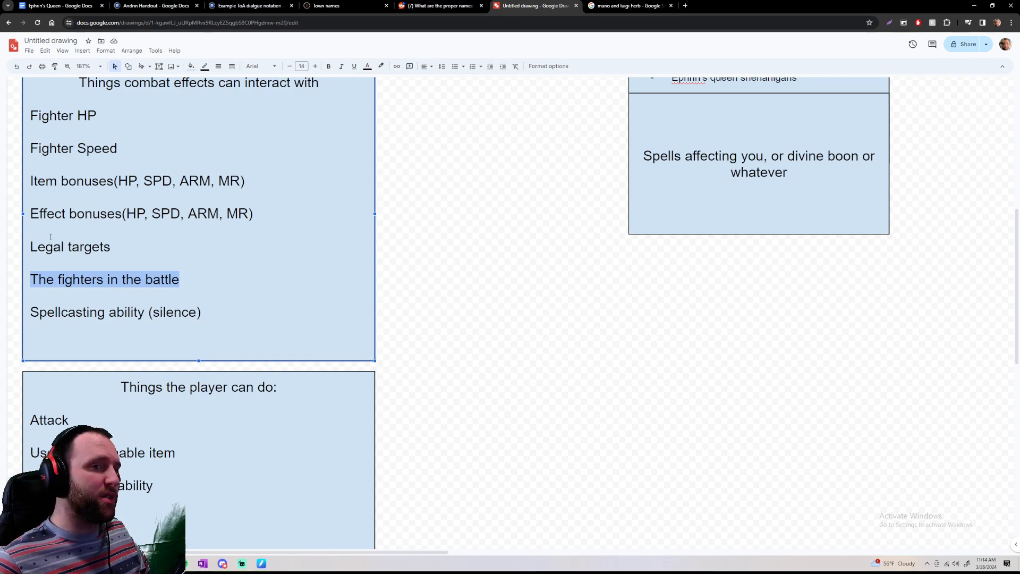
mouse_move(30, 247)
left_mouse_down()
mouse_move(125, 244)
mouse_move(30, 247)
left_mouse_up()
left_click(130, 243)
left_click_drag(143, 246, 30, 247)
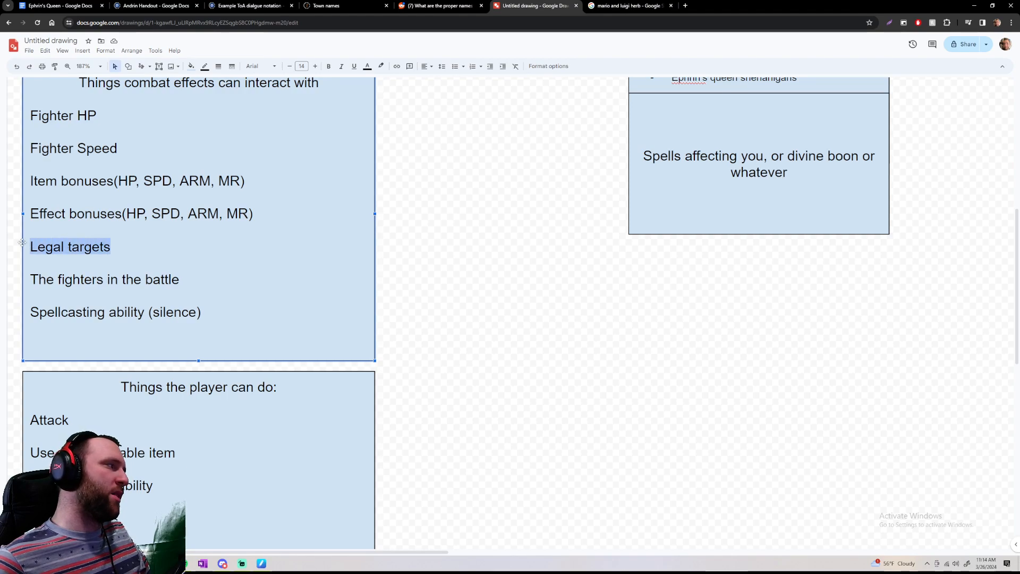
left_click(138, 242)
left_click_drag(30, 315, 205, 307)
left_click(204, 307)
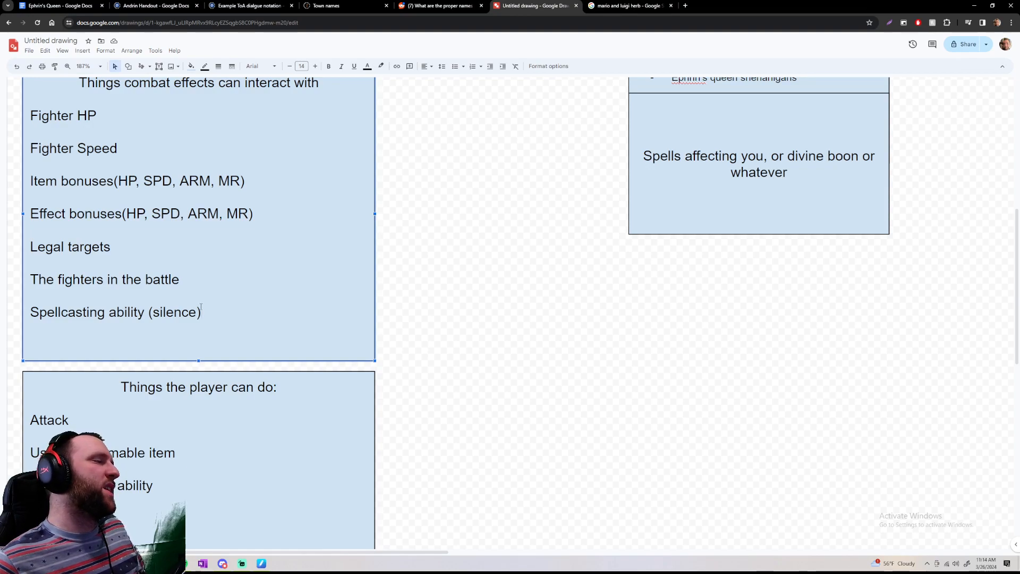
left_click_drag(211, 318, 205, 166)
left_click(220, 248)
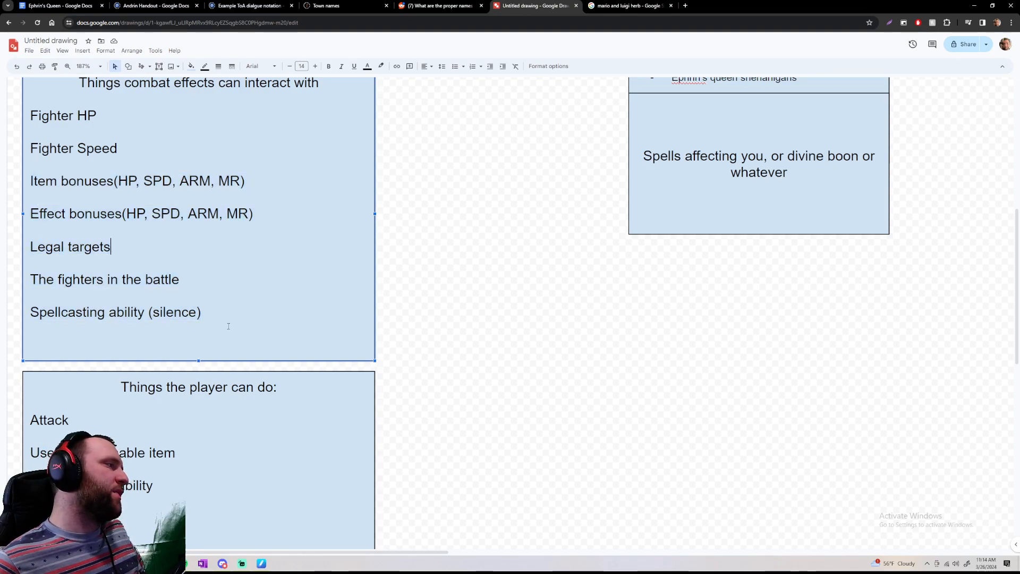
left_click_drag(224, 318, 56, 105)
left_click(146, 126)
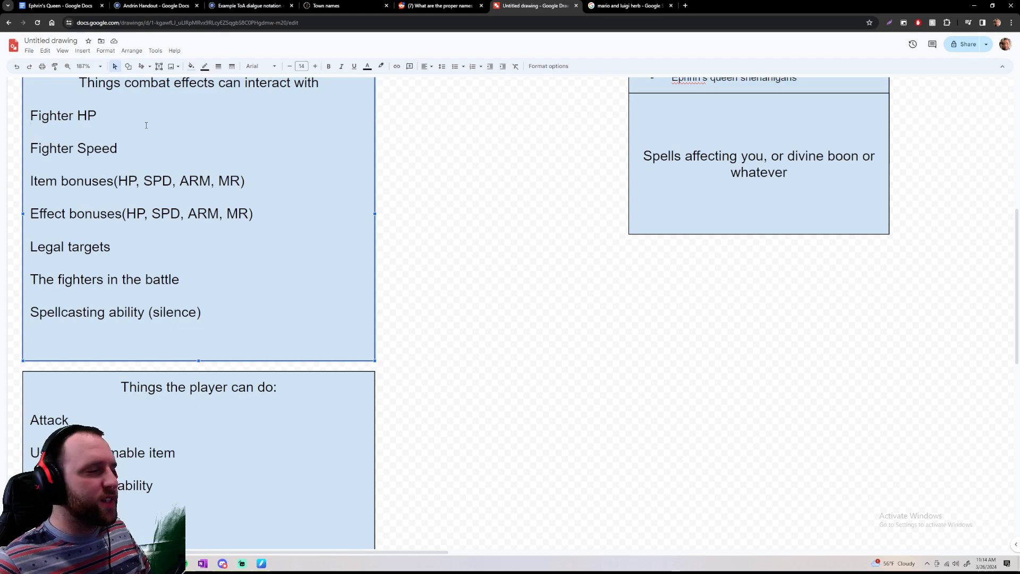
Read the heading and the actions from Attack to Cast a spell in the Things the player can do box
scroll(227, 151, "down", 6)
scroll(368, 221, "up", 6)
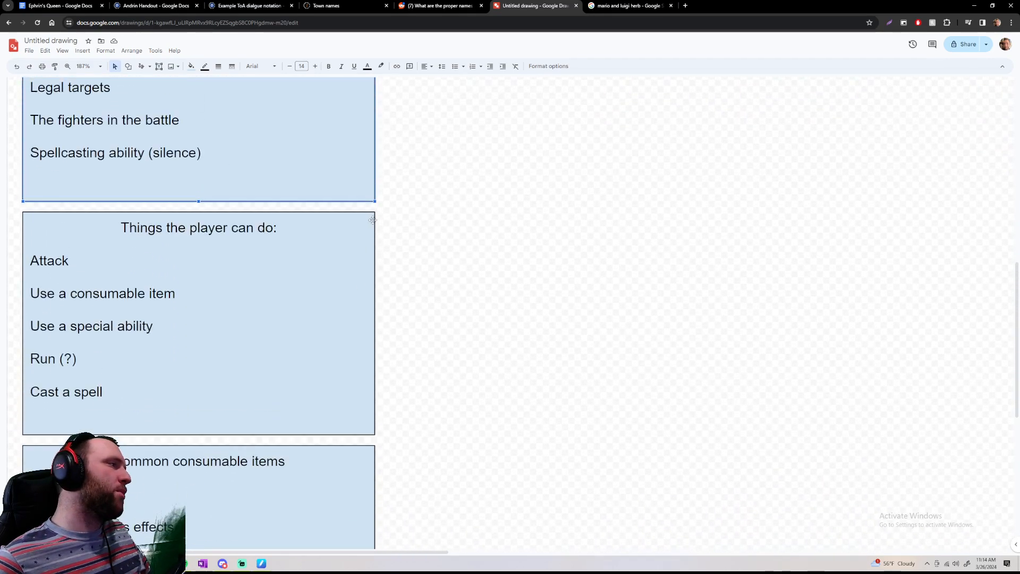
scroll(374, 219, "down", 5)
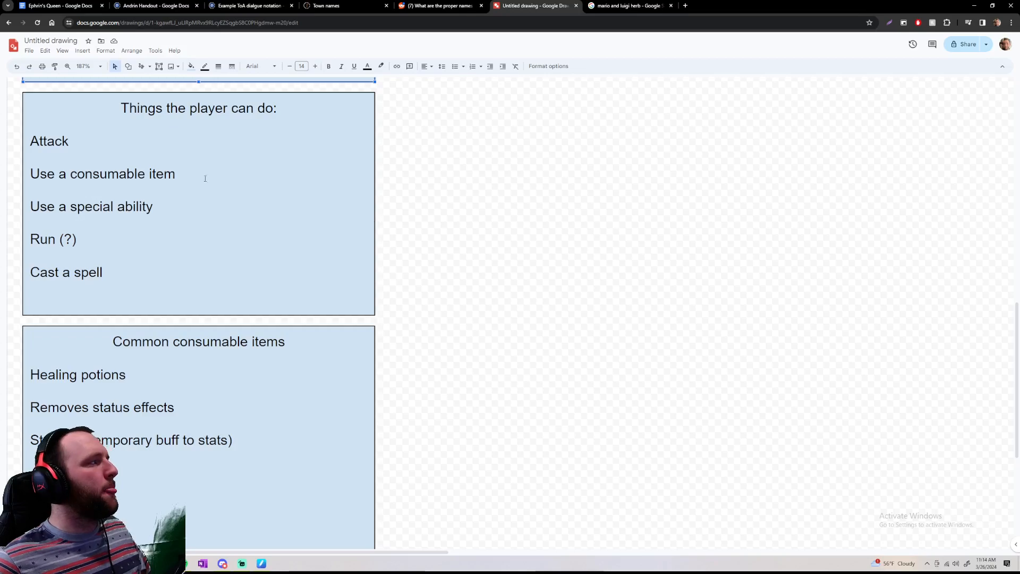
scroll(351, 234, "up", 6)
scroll(353, 237, "down", 5)
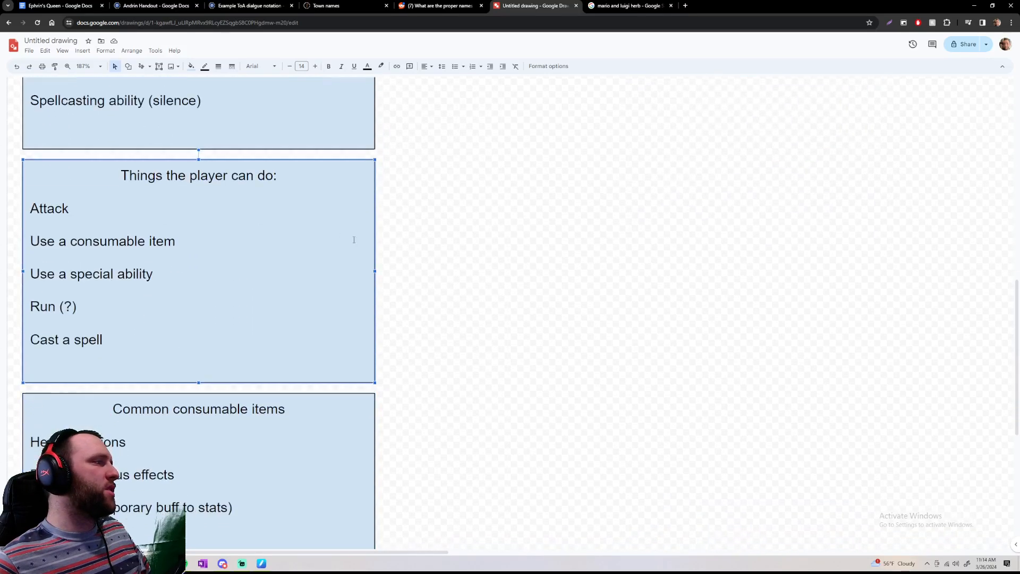
left_click(464, 265)
scroll(464, 264, "down", 3)
scroll(465, 264, "up", 1)
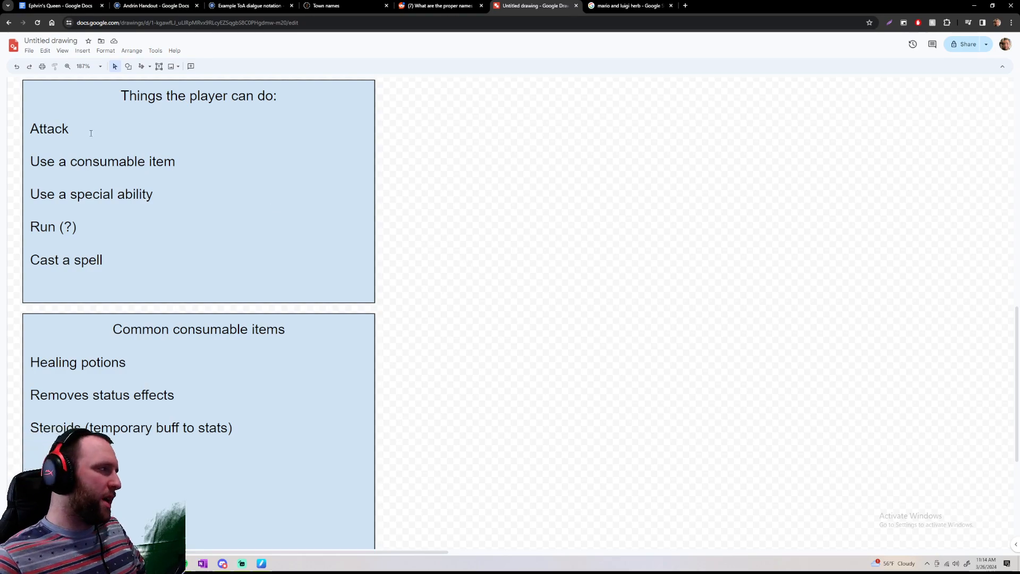
left_click_drag(122, 101, 312, 97)
left_click(312, 98)
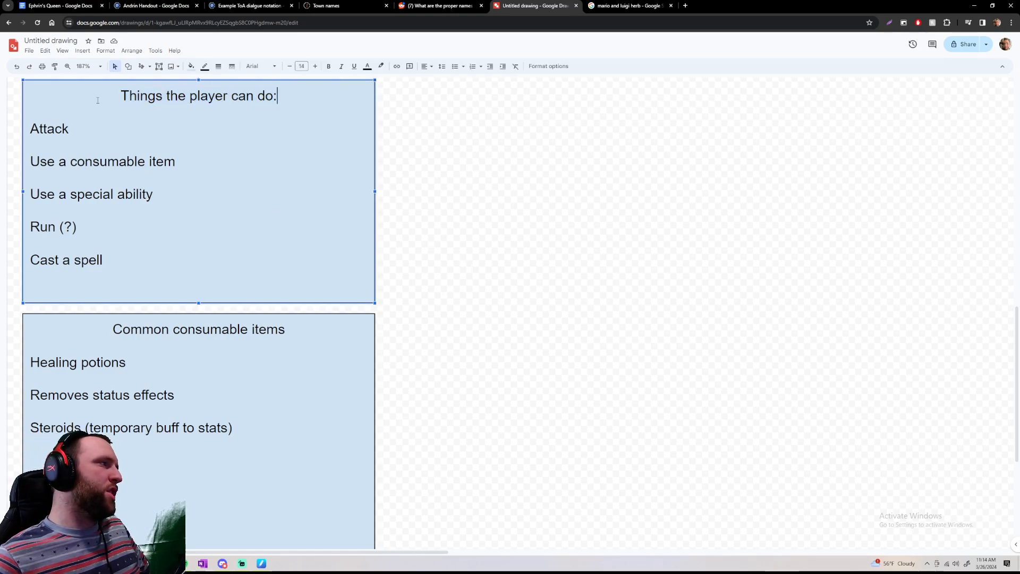
left_click_drag(33, 128, 150, 257)
left_click(152, 257)
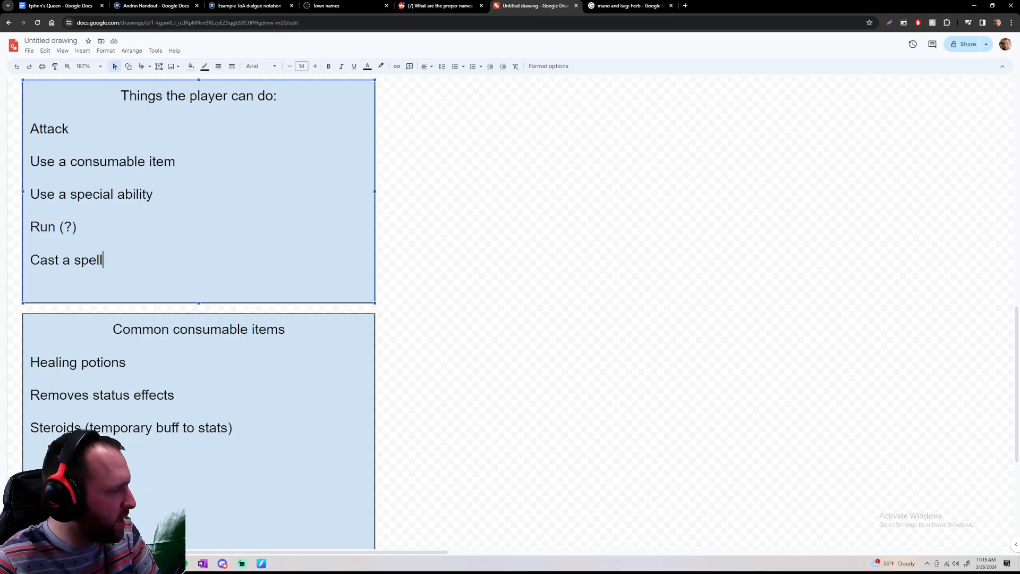
Put single quotation marks around the word Steroids in the Common consumable items box
left_click(83, 427)
type("'")
left_click(194, 456)
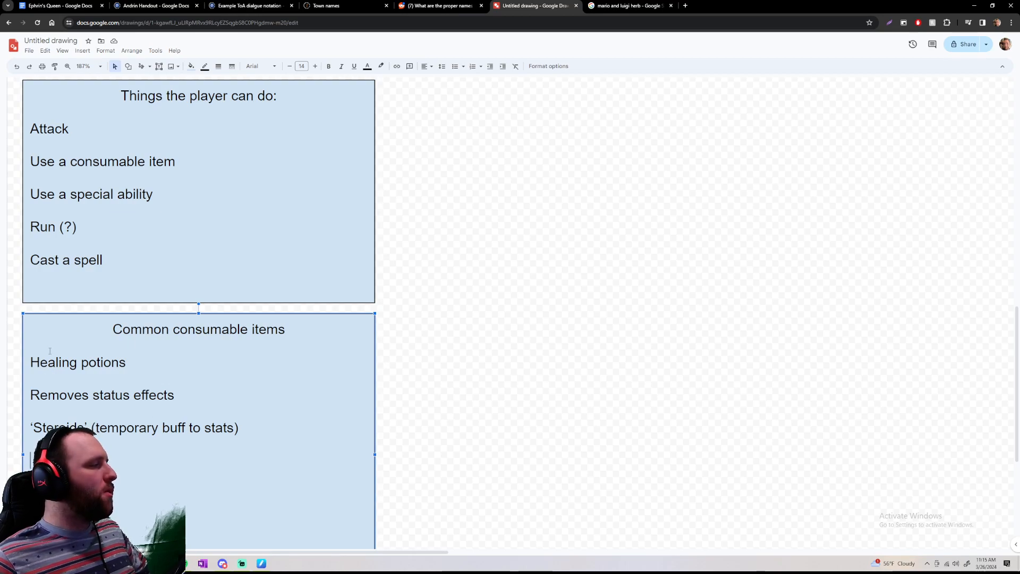
Reread the entries of the Common consumable items box and look back towards the player actions box
left_click_drag(53, 361, 338, 478)
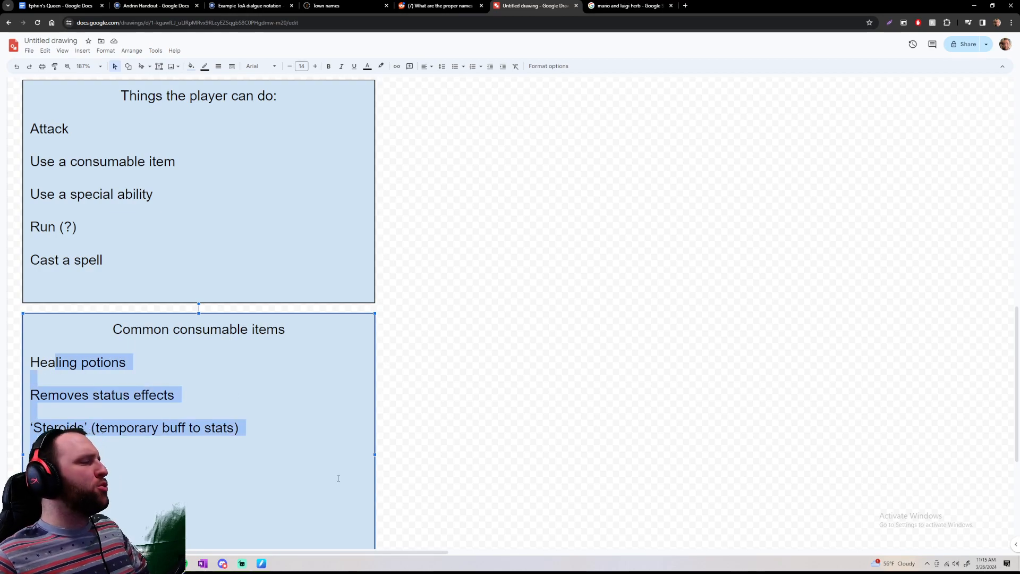
left_click_drag(253, 449, 105, 328)
left_click_drag(123, 361, 223, 467)
left_click(223, 467)
left_click_drag(34, 365, 133, 467)
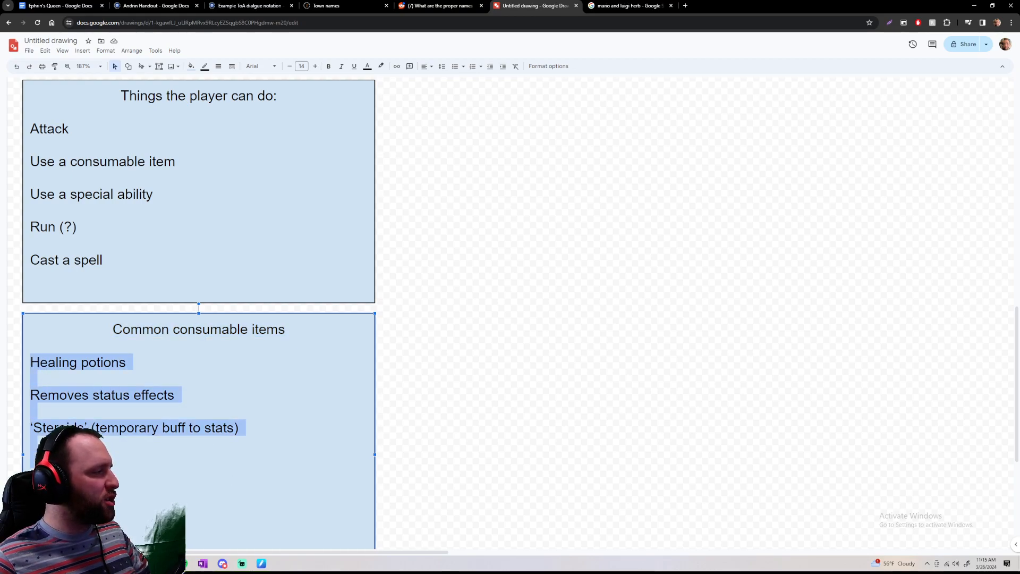
left_click(133, 467)
scroll(133, 467, "down", 4)
scroll(133, 466, "up", 3)
scroll(145, 437, "up", 1)
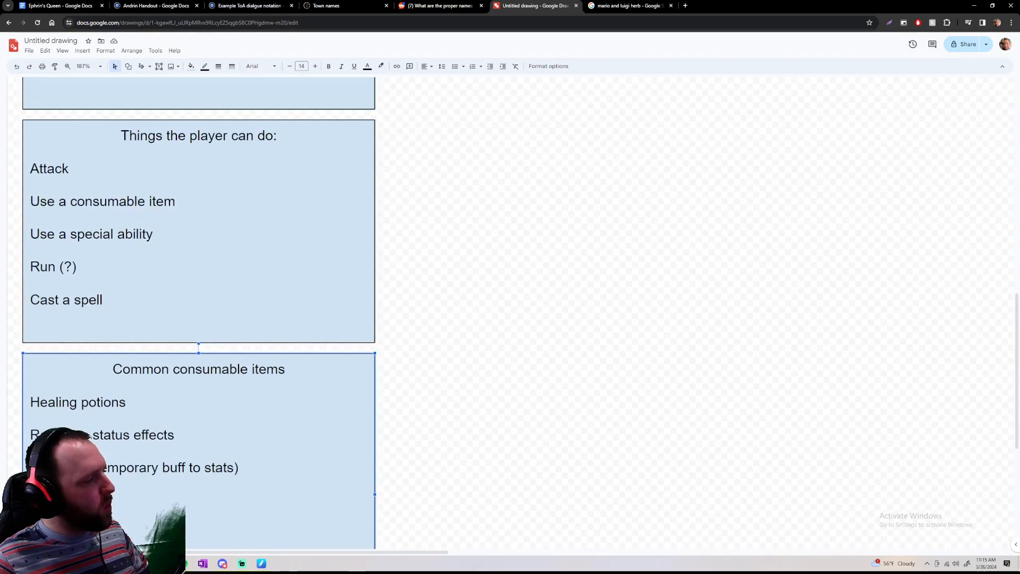
Add an entry for a potion or something that restores a spellcasting resource below the 'Steroids' line in the Common consumable items box
scroll(145, 437, "down", 2)
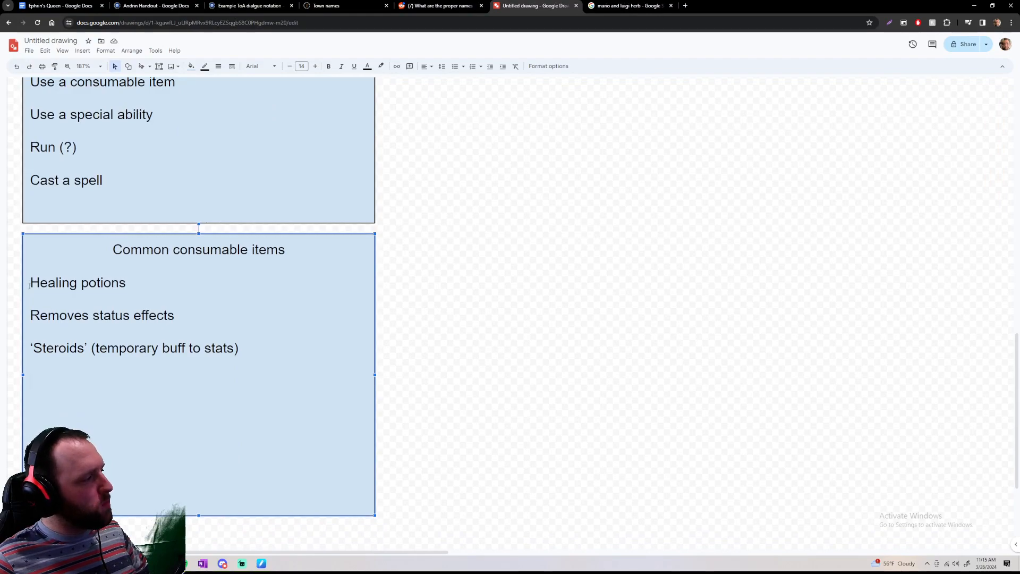
mouse_move(30, 282)
left_mouse_down()
mouse_move(53, 332)
mouse_move(104, 380)
mouse_move(56, 301)
mouse_move(202, 263)
mouse_move(87, 371)
left_mouse_up()
left_click(88, 379)
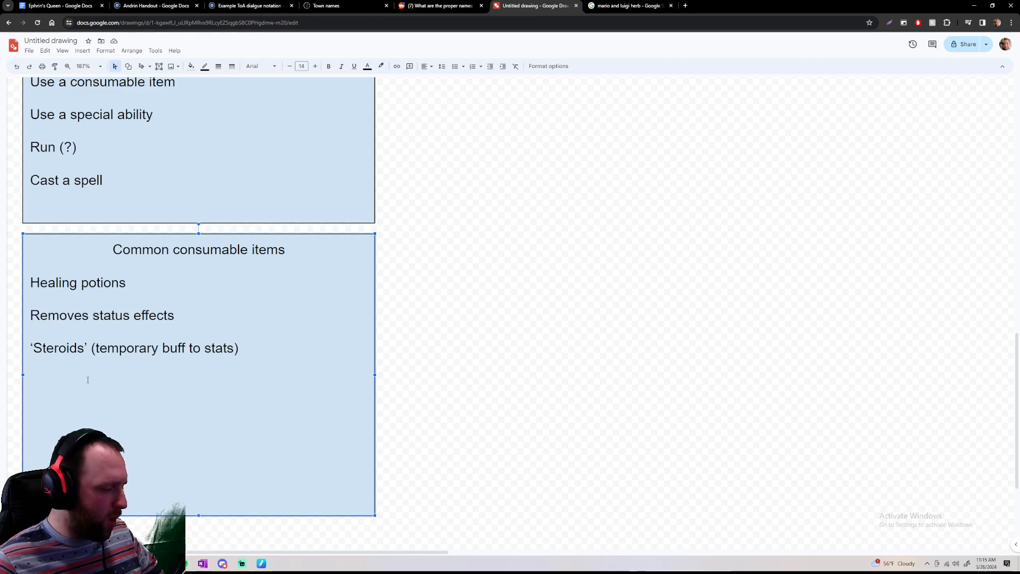
type("One")
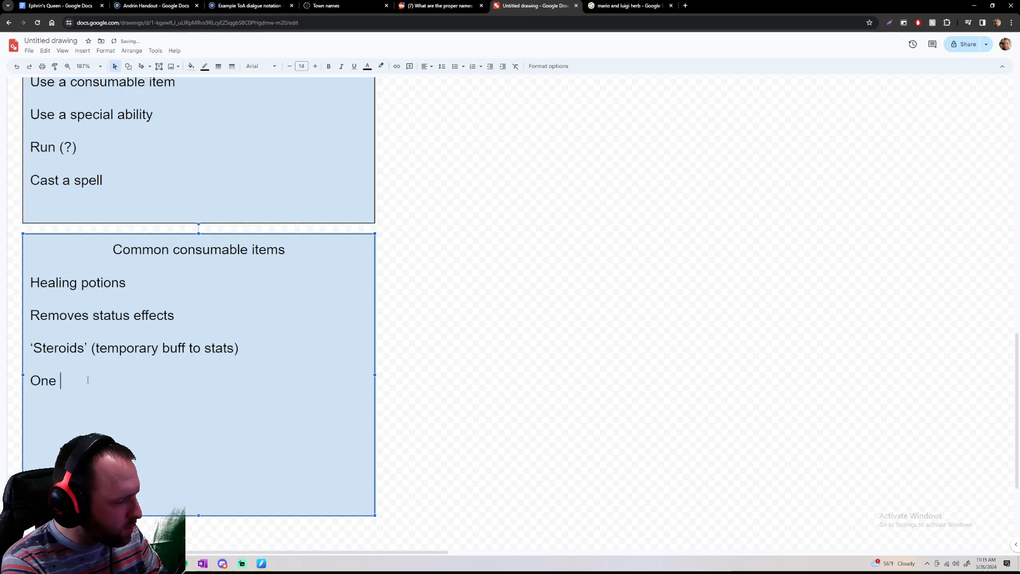
key("BackSpace")
key("BackSpace")
type("A po")
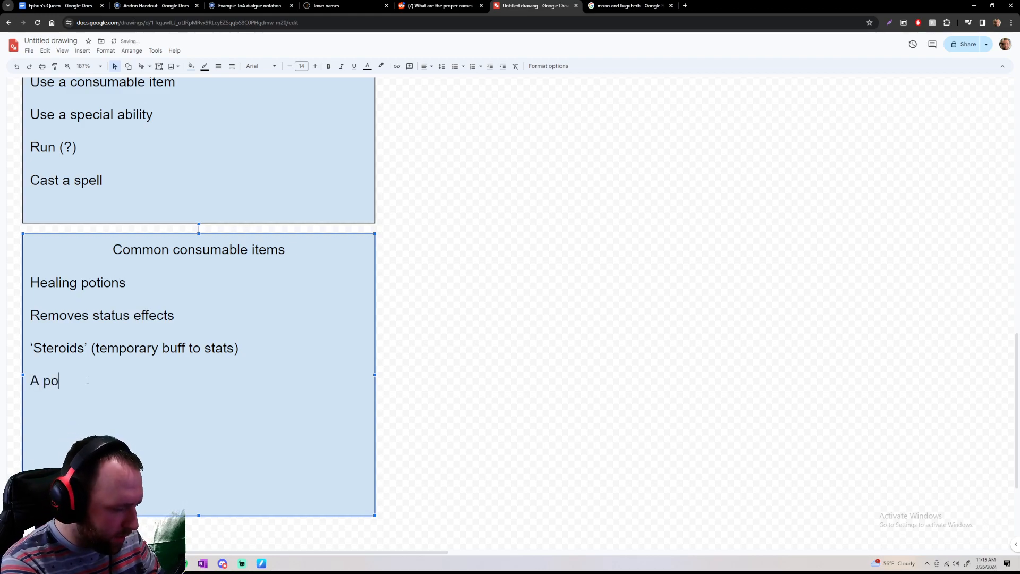
type("rtion")
key("BackSpace")
key("BackSpace")
key("BackSpace")
key("BackSpace")
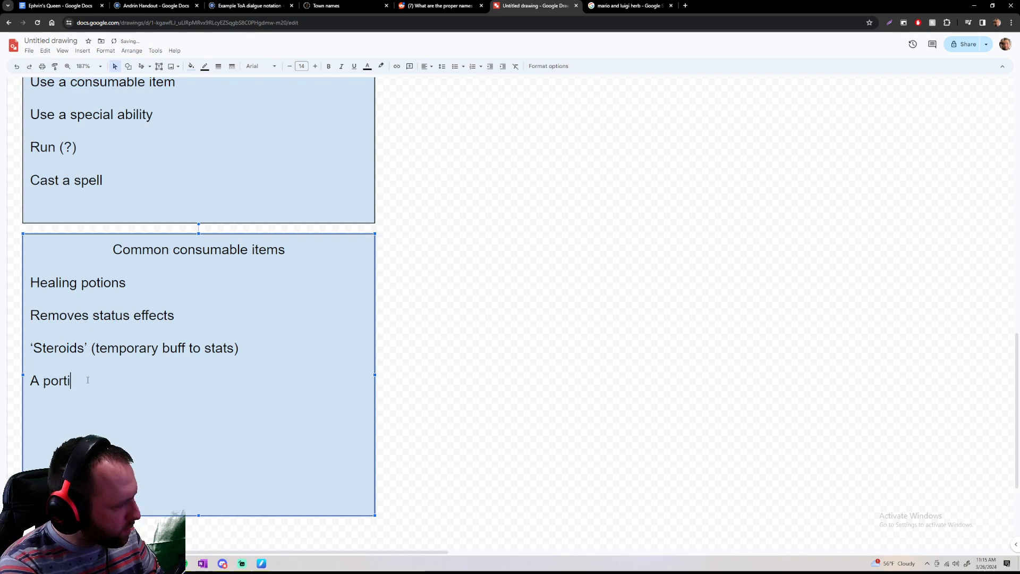
type("tion or so")
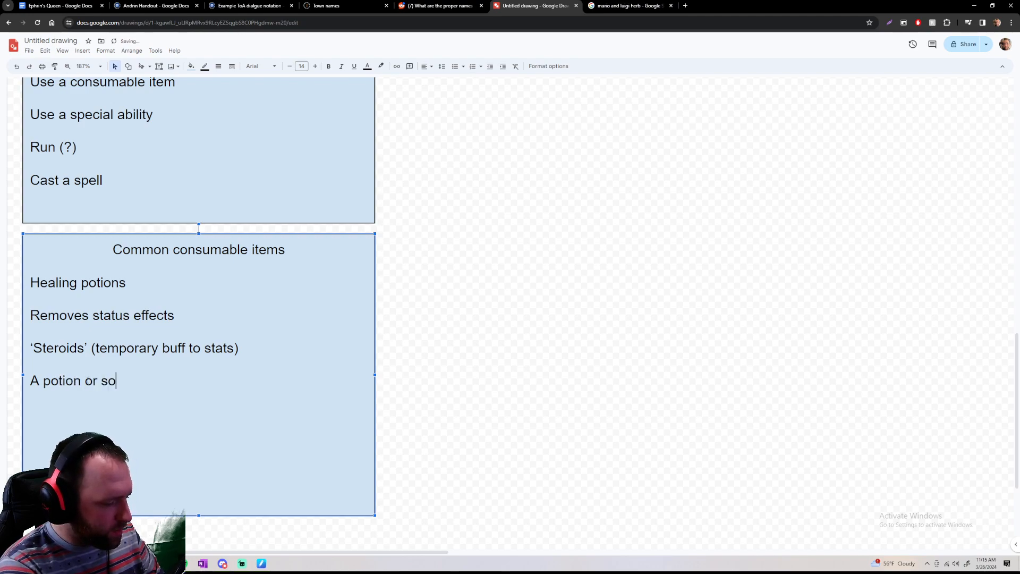
type("mething tha")
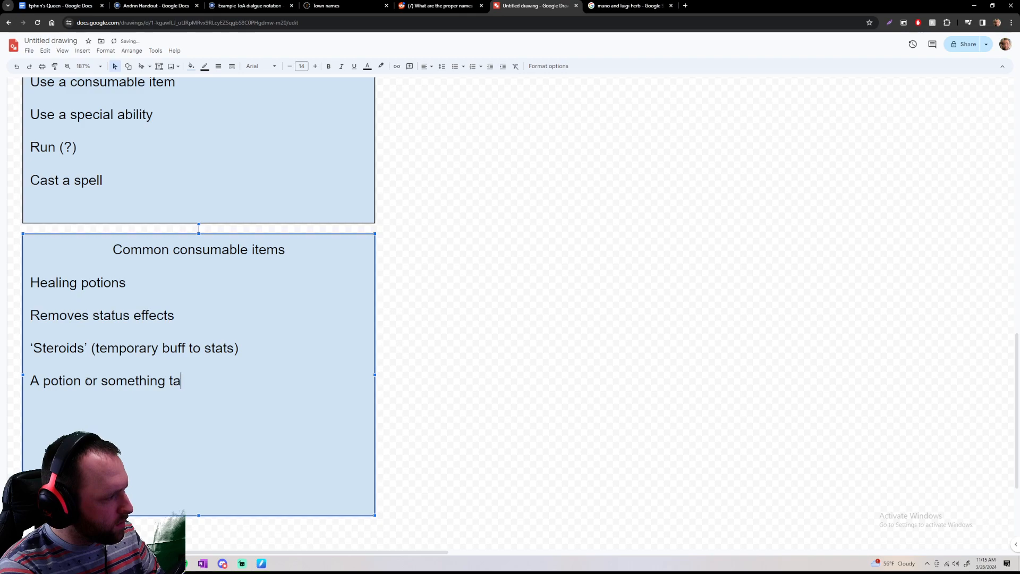
key("BackSpace")
type("hat rest")
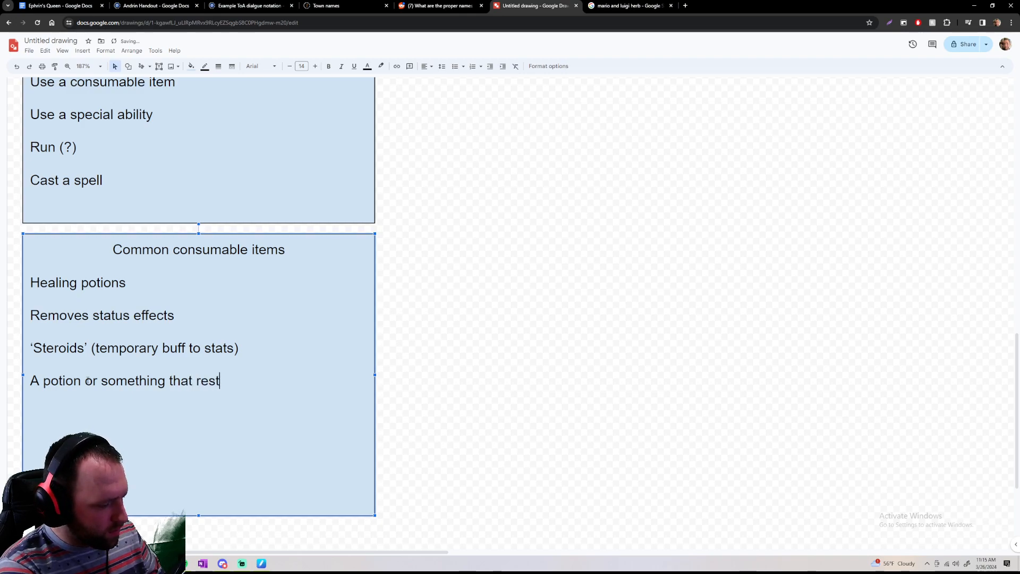
type("ores a spell")
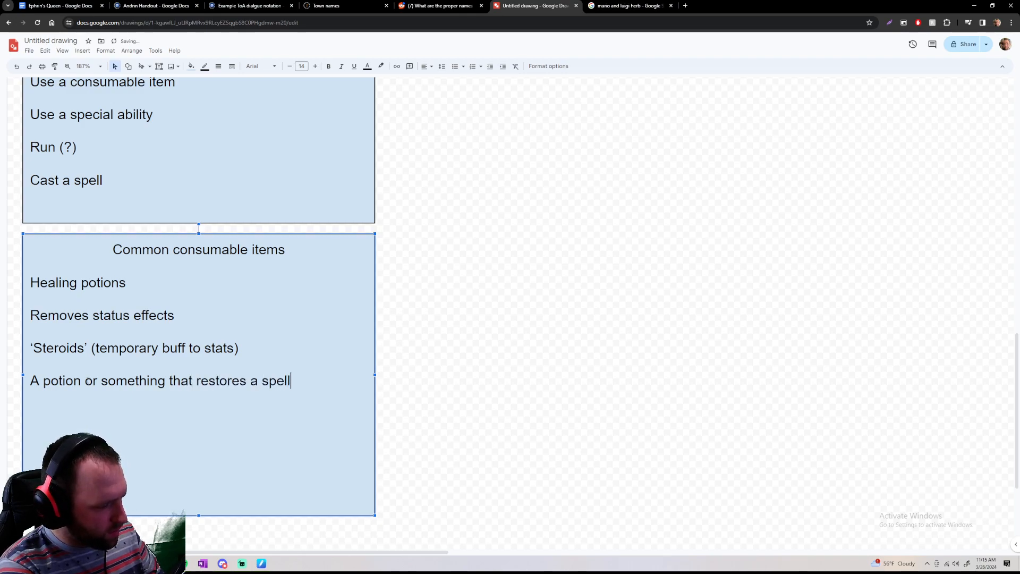
type("castign resruce")
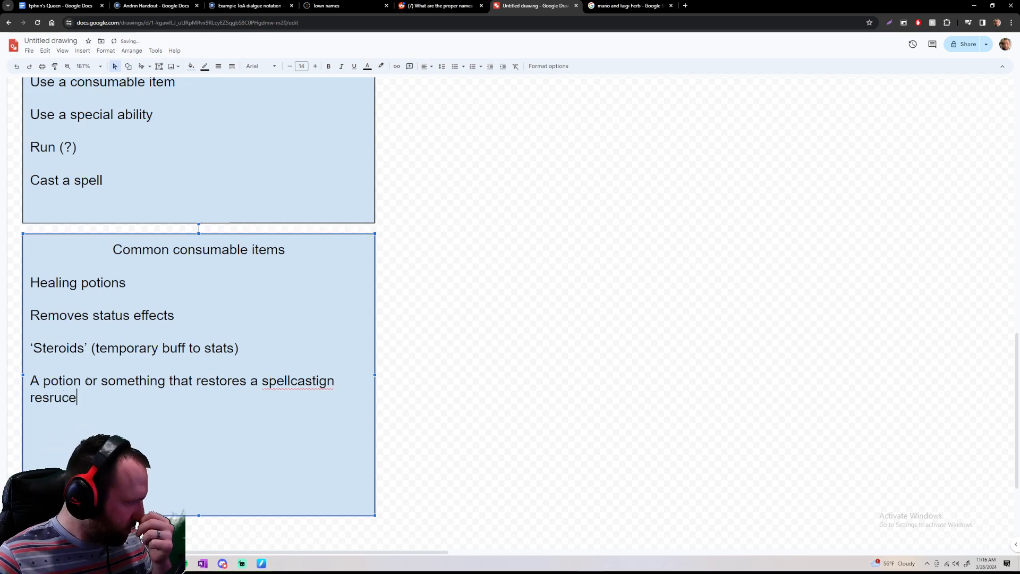
Correct the misspelled words in the new consumable entry to "resource" and "spellcasting" using the spelling suggestions
right_click(70, 398)
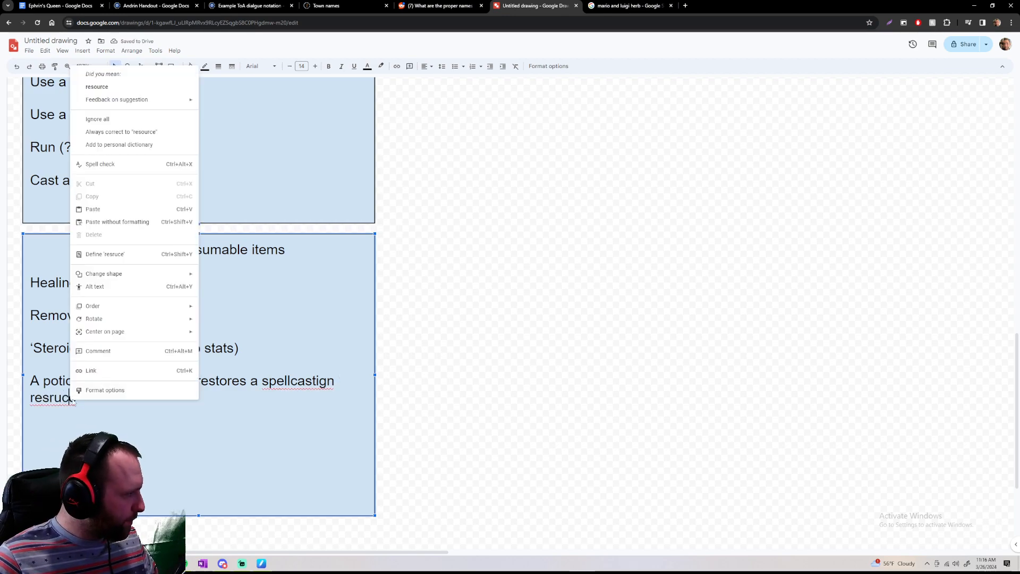
left_click(136, 86)
right_click(284, 380)
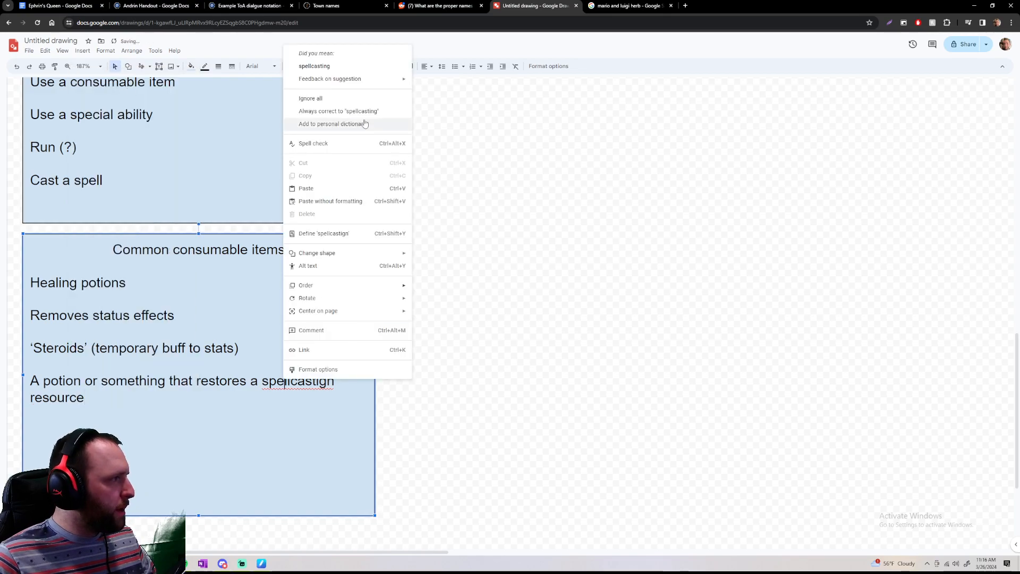
left_click(331, 68)
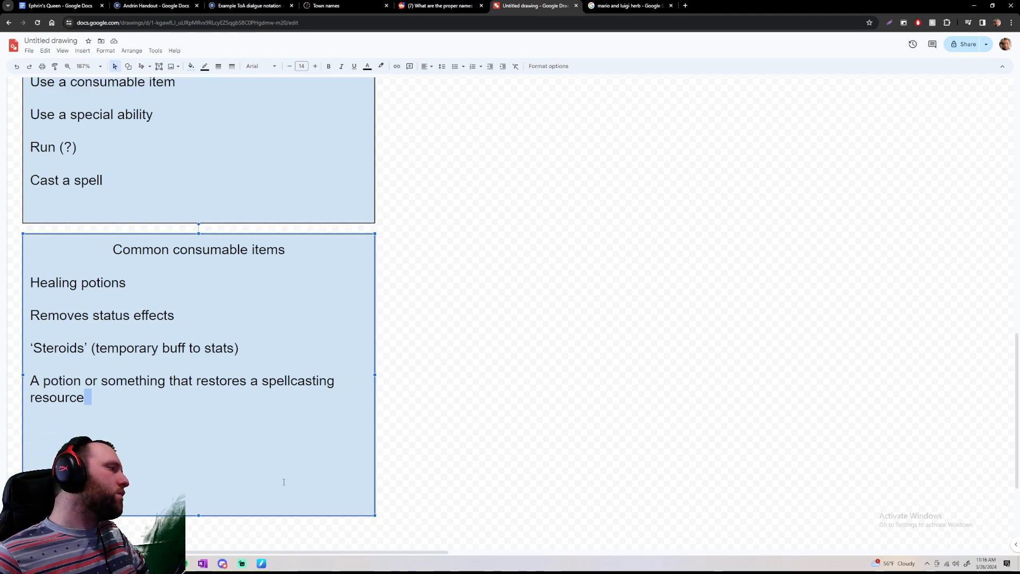
left_click_drag(262, 381, 269, 394)
left_click(270, 394)
left_click(269, 394)
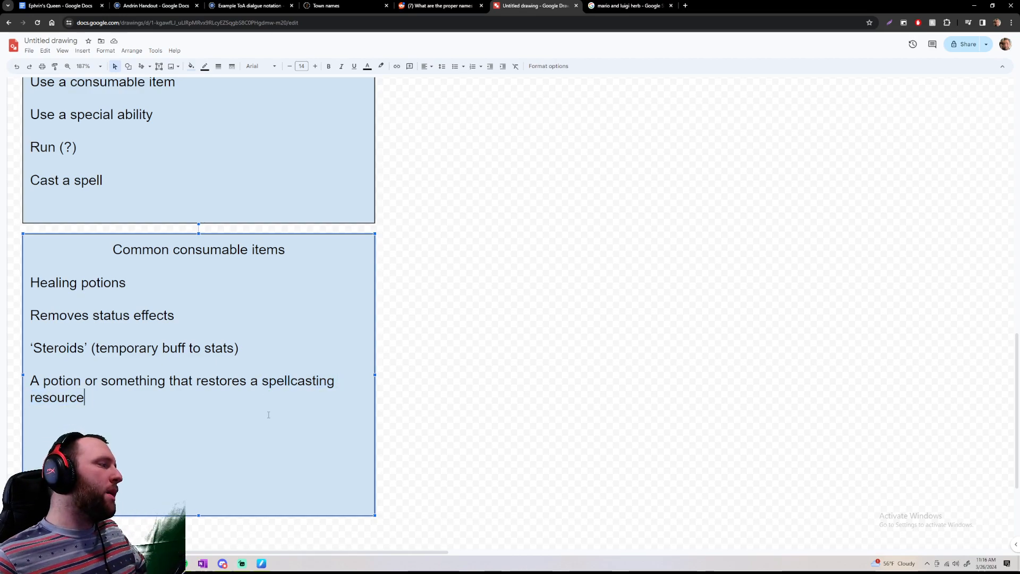
Replace "potion or something" with "item" in the last entry of the Common consumable items box
left_click(128, 380)
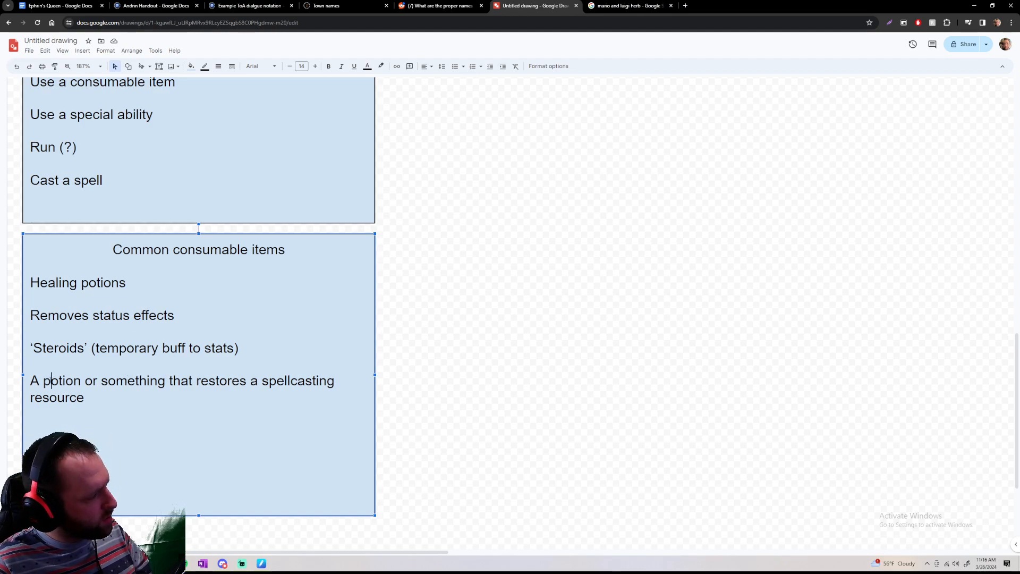
left_click_drag(43, 380, 166, 381)
key("BackSpace")
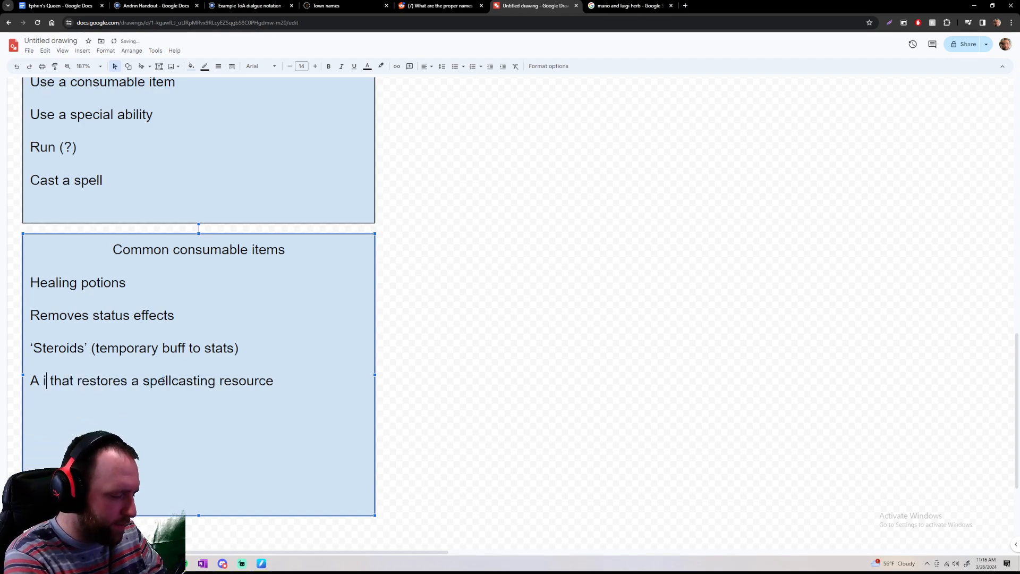
type("item")
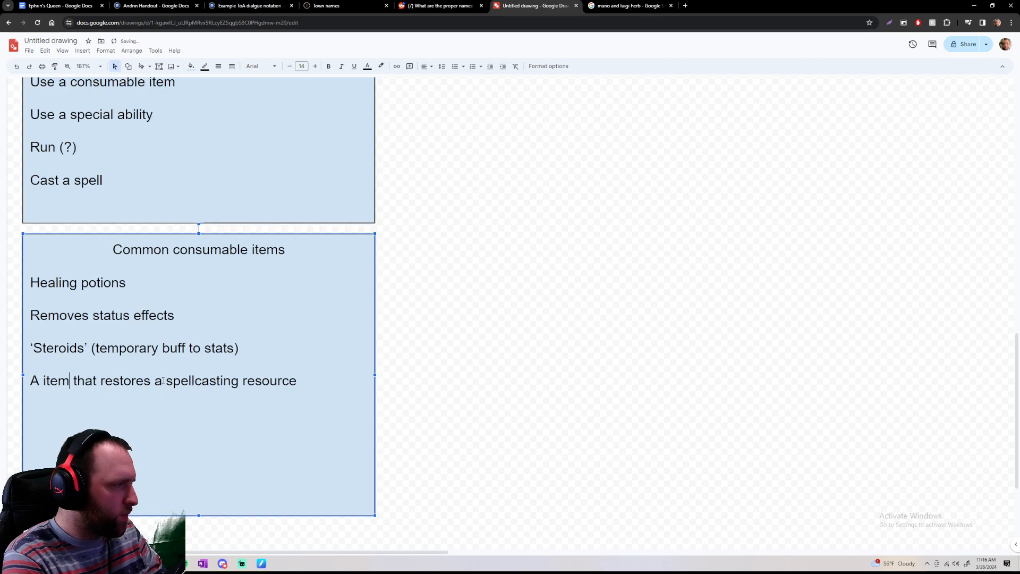
double_click(305, 382)
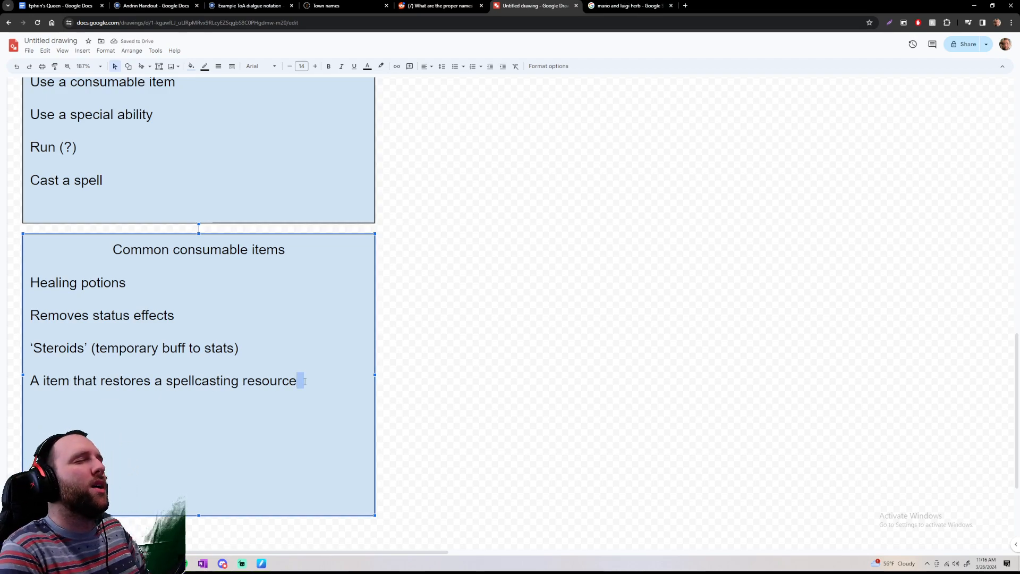
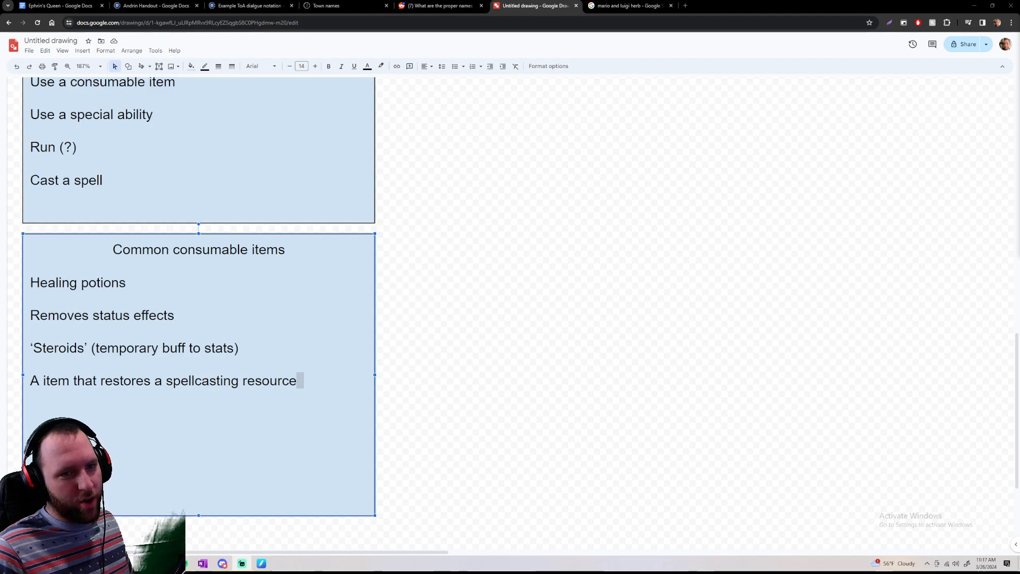
left_click_drag(173, 250, 251, 251)
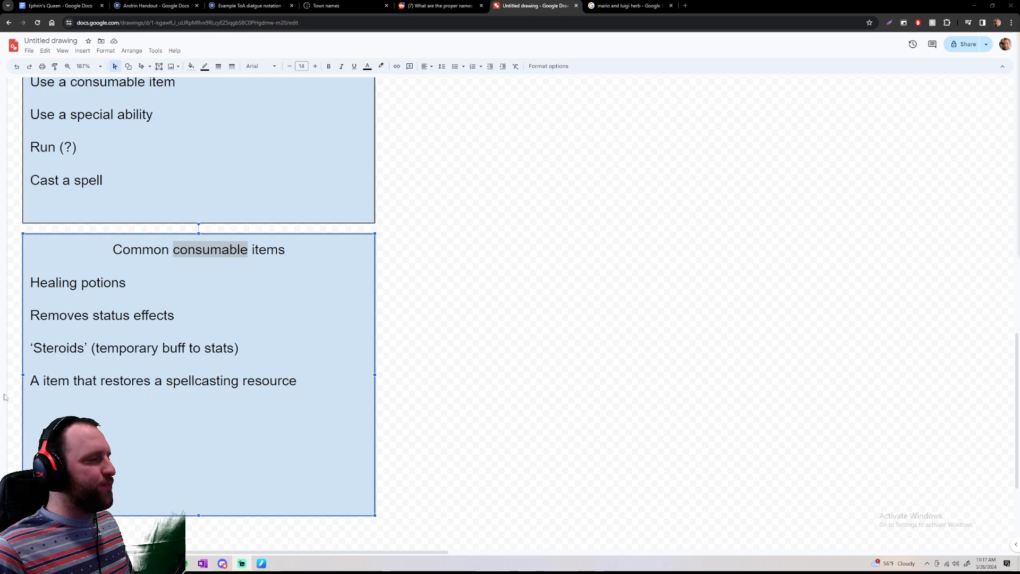
left_click(35, 380)
left_click_drag(297, 382, 1, 380)
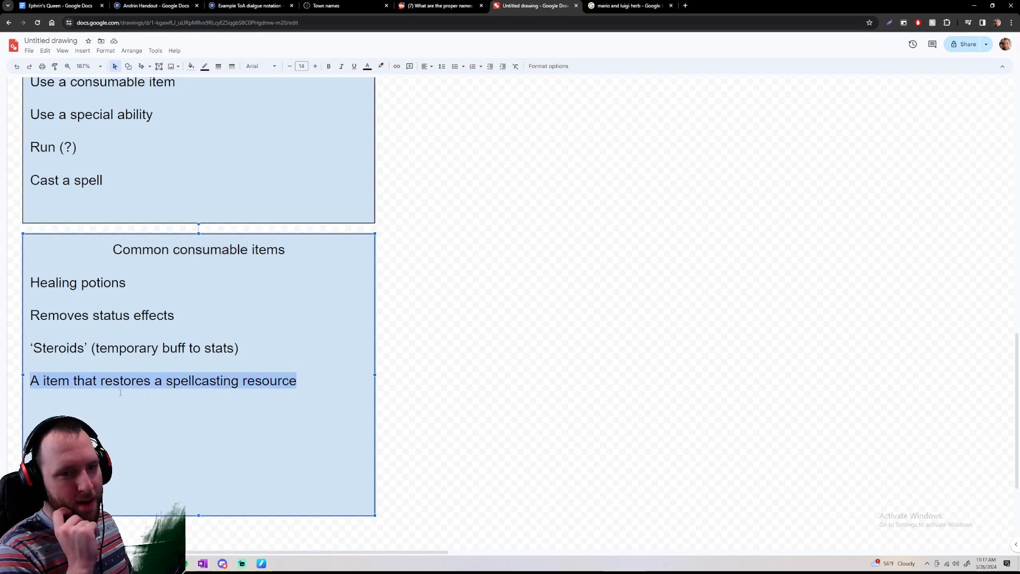
left_click(530, 194)
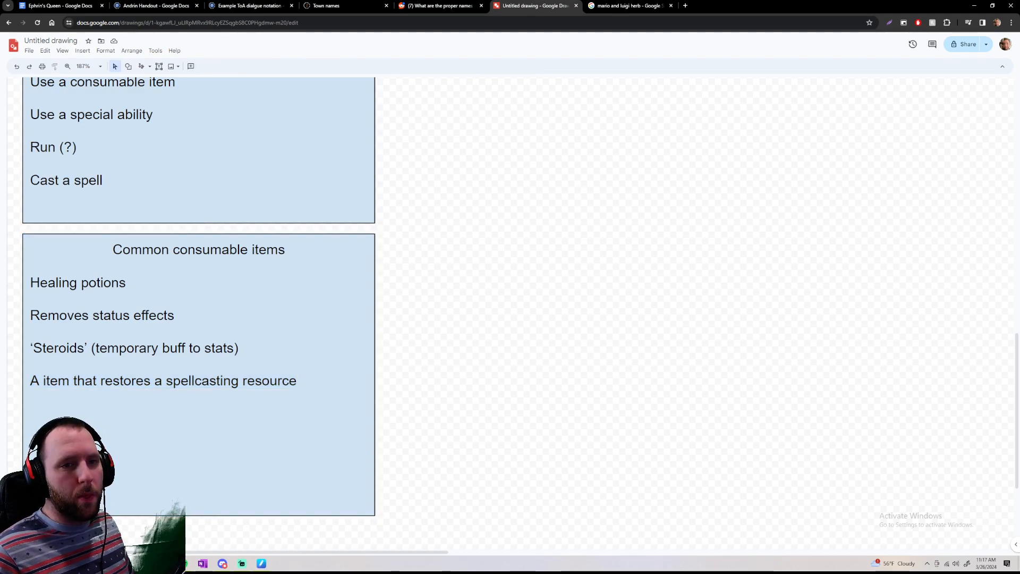
Examine the drawing's boxes on combat effects, player actions, consumable items, fighters, the combat system and the turn order
scroll(625, 216, "up", 1)
scroll(625, 215, "up", 10)
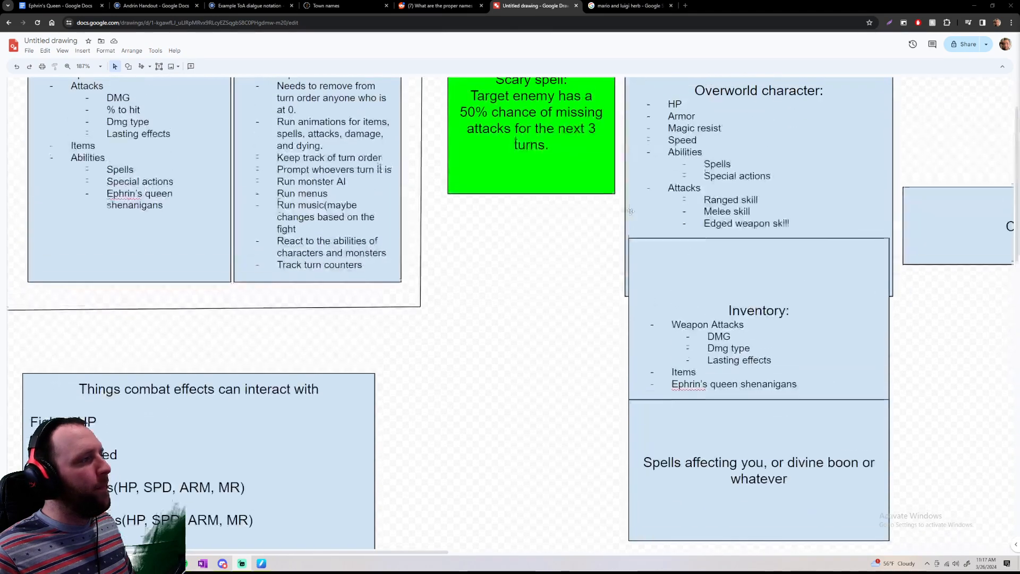
scroll(634, 210, "down", 7)
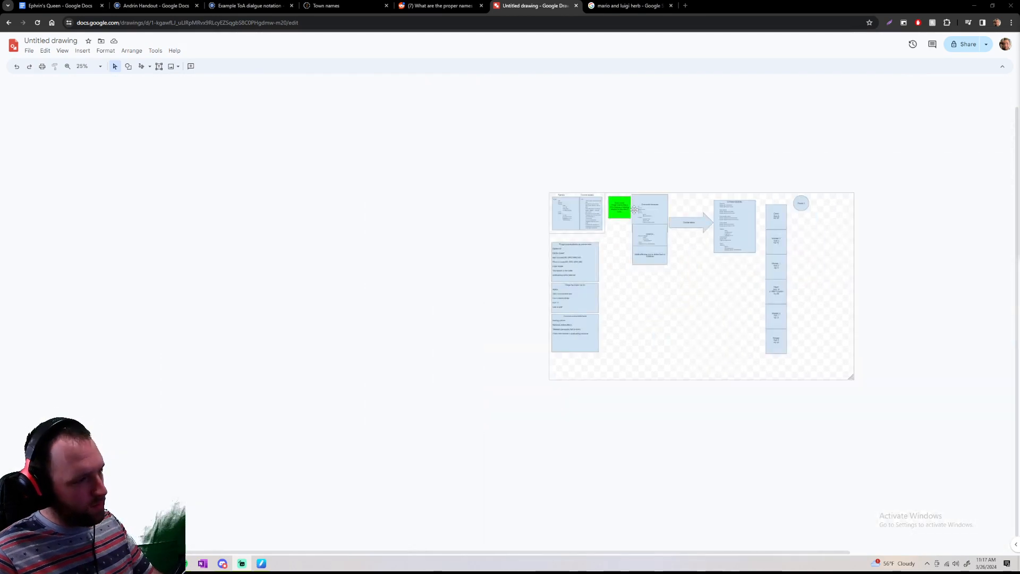
scroll(778, 280, "up", 4)
scroll(792, 291, "down", 3)
scroll(690, 307, "up", 8)
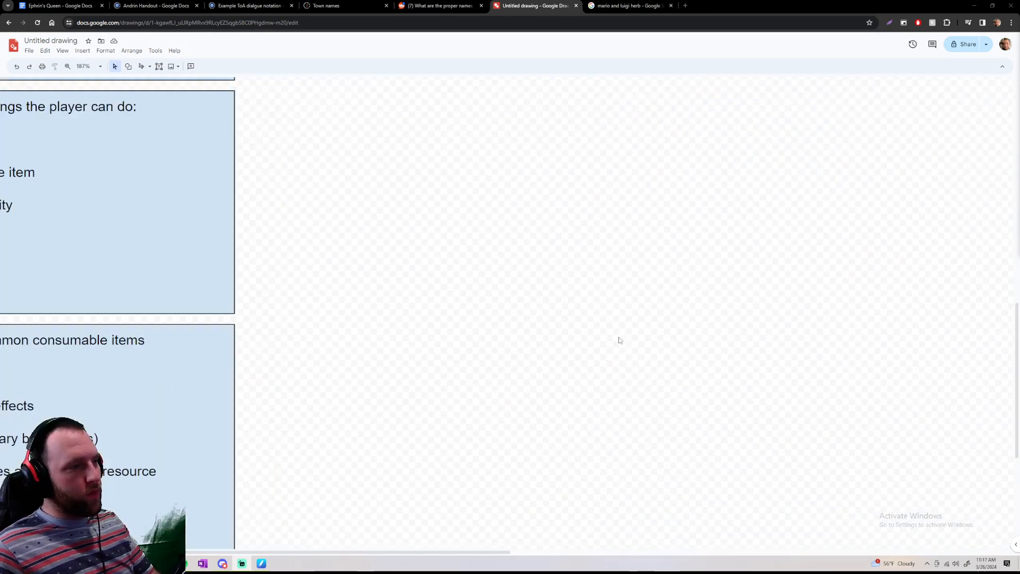
scroll(616, 339, "down", 6)
scroll(289, 301, "up", 3)
scroll(430, 298, "up", 2)
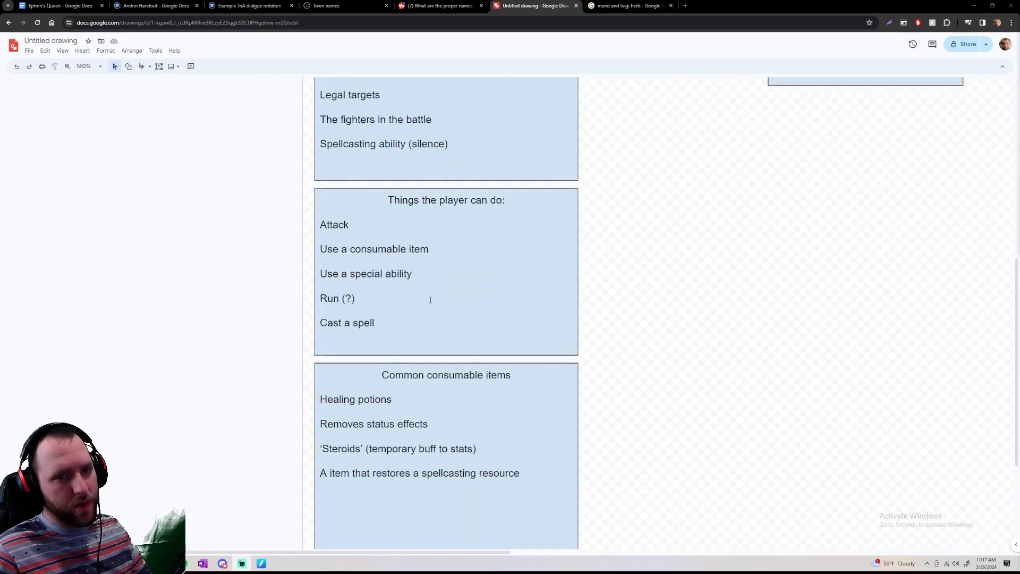
scroll(640, 310, "up", 2)
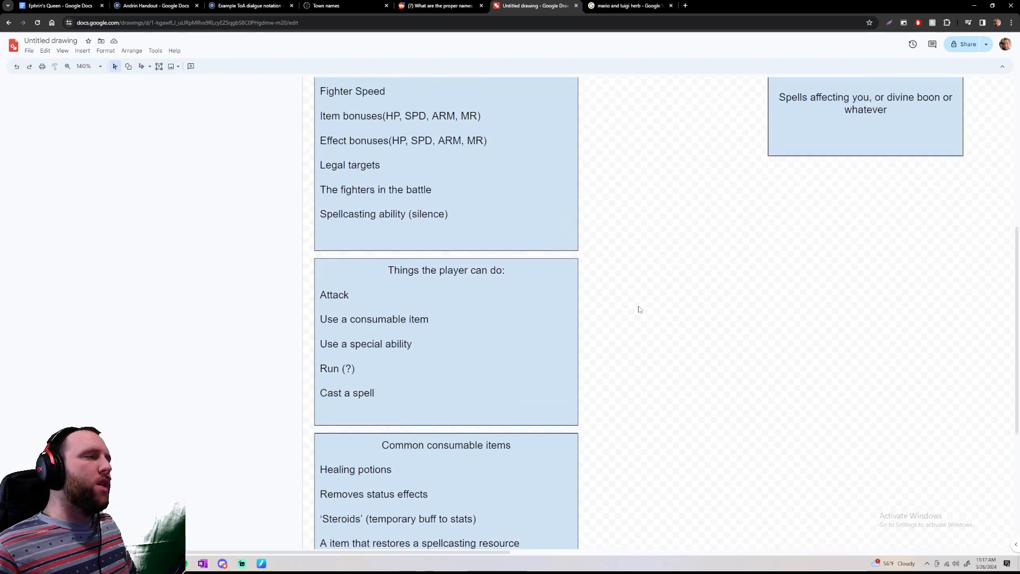
scroll(639, 309, "down", 1)
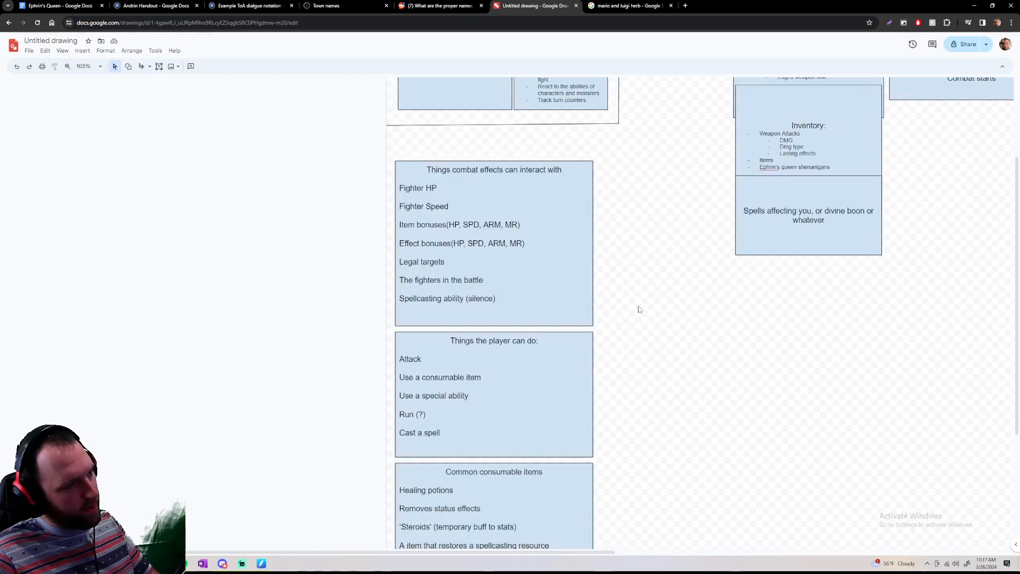
scroll(639, 309, "down", 2)
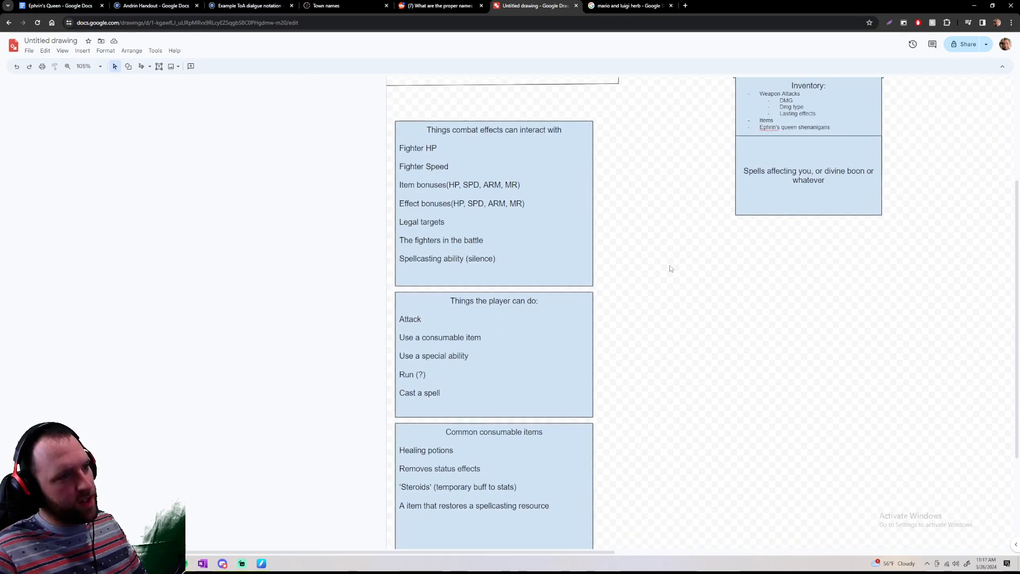
scroll(670, 268, "down", 1)
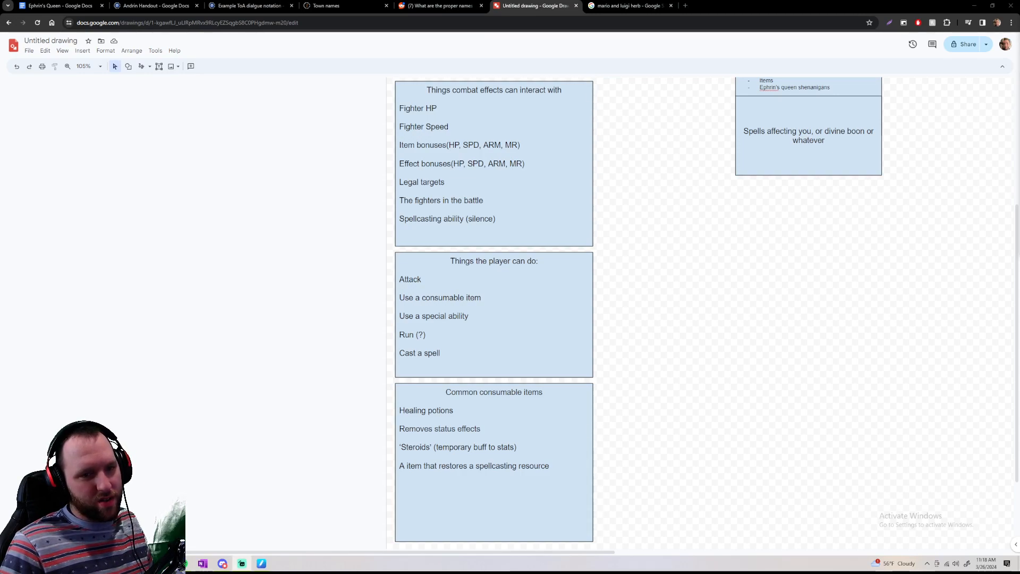
scroll(285, 218, "up", 4)
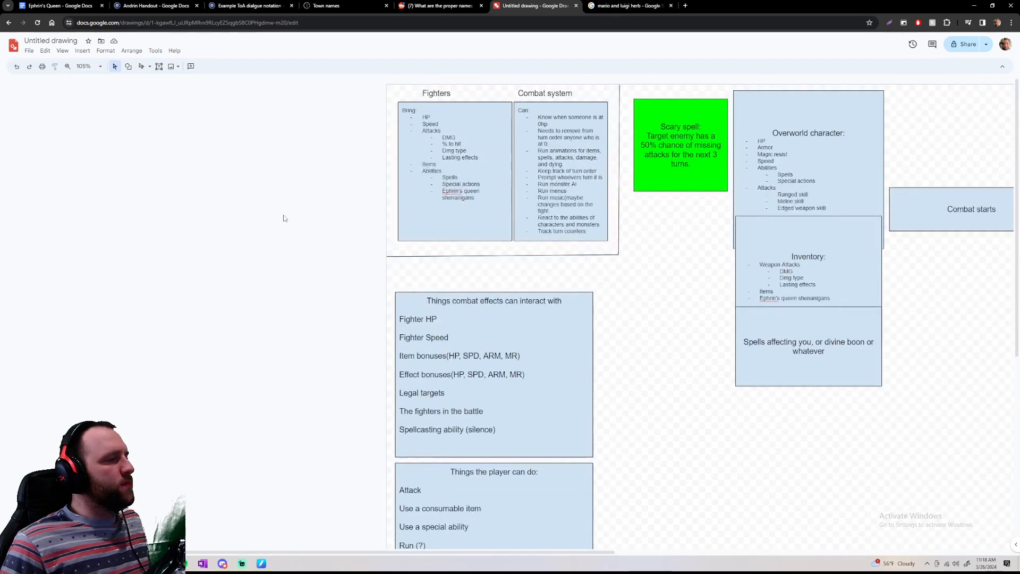
scroll(285, 218, "down", 5)
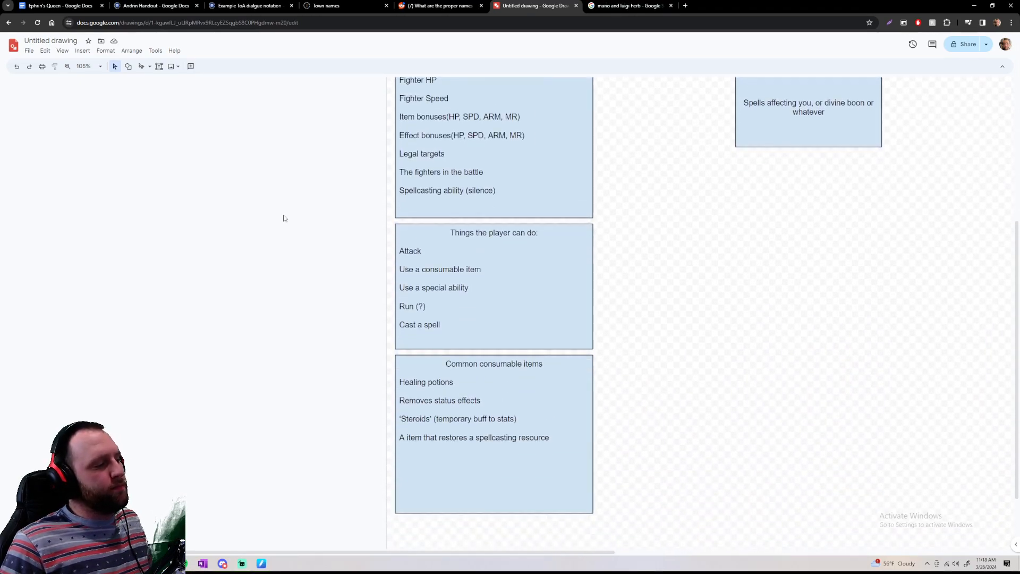
scroll(287, 212, "up", 1)
scroll(300, 205, "right", 6)
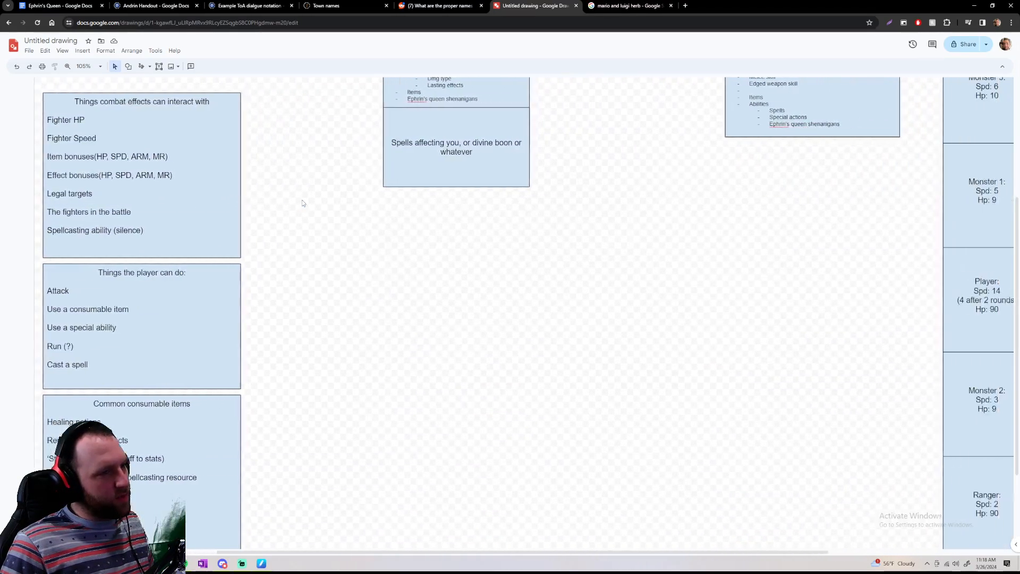
scroll(624, 268, "up", 1)
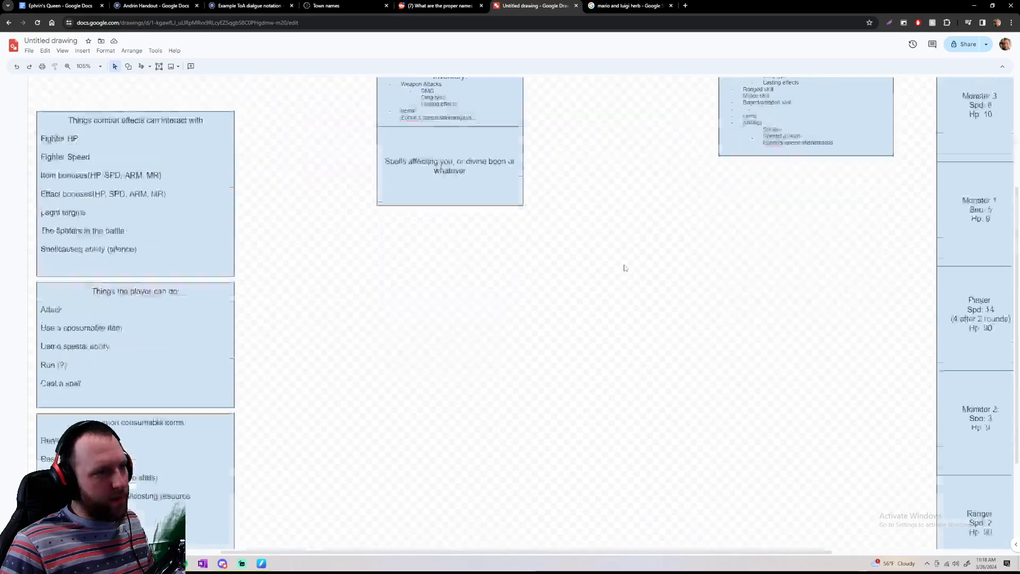
scroll(625, 267, "down", 3)
Replace the query in the open Google Images search with "ocarian of tie magco meter" and run it
left_click(621, 6)
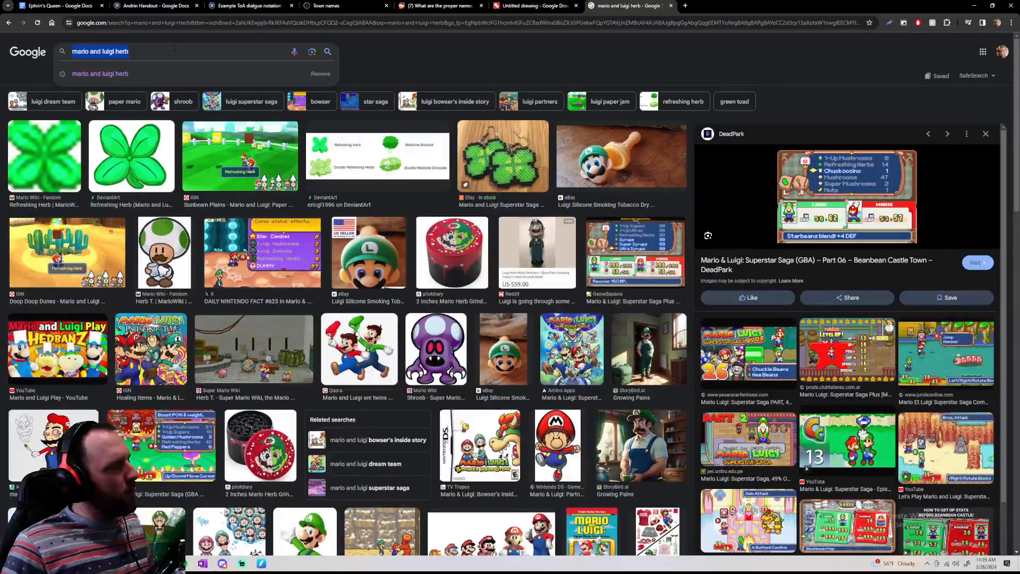
type("oc")
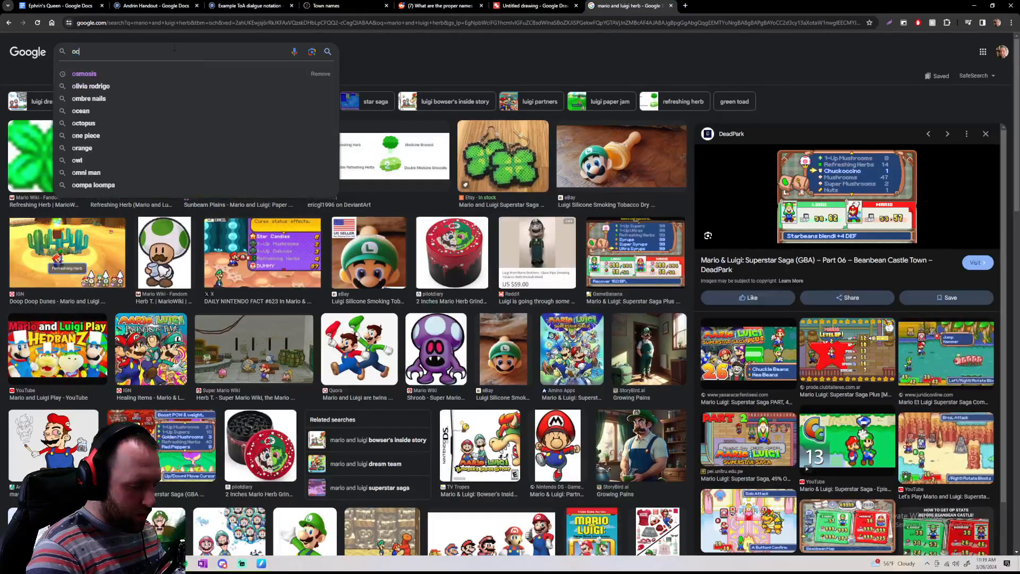
type("arian of tie magco meter")
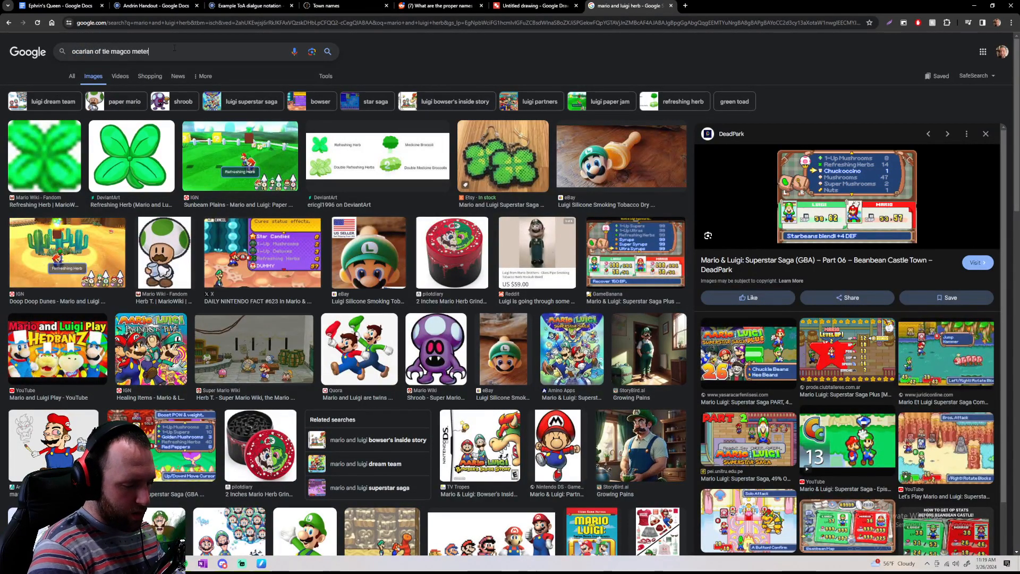
key("Return")
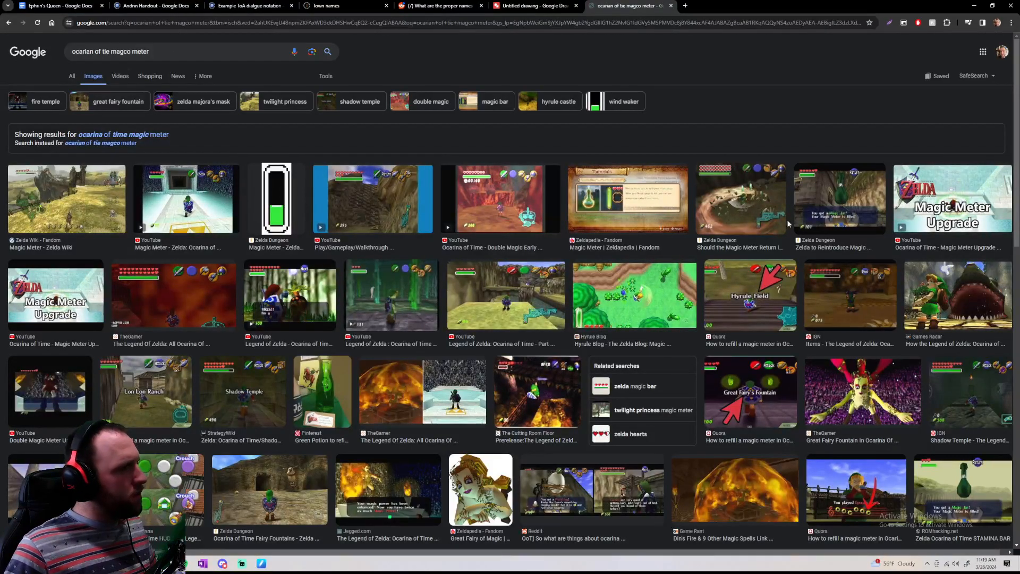
Preview several Zelda magic meter images and the green potion picture from the results, and close the image search
left_click(184, 296)
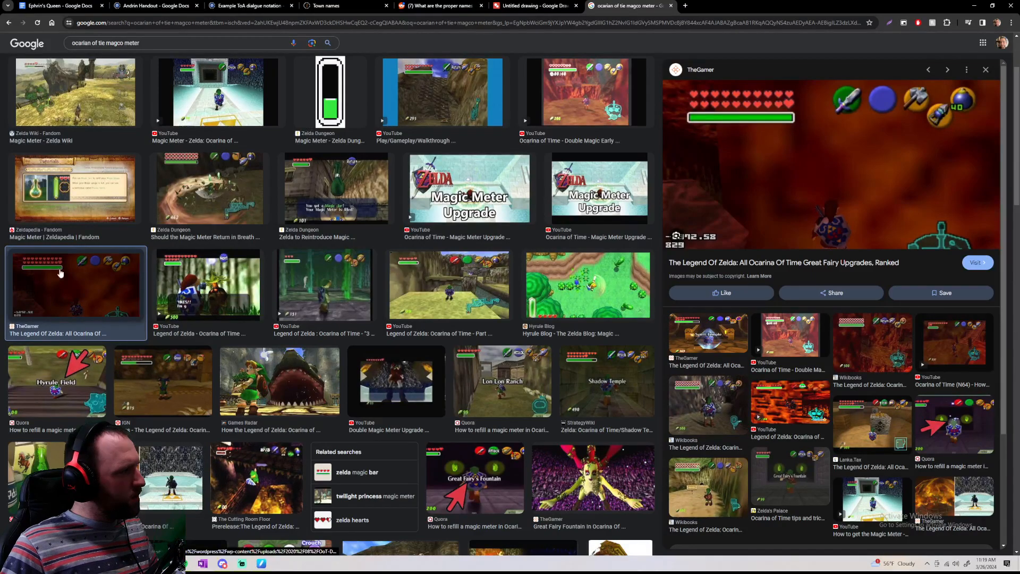
left_click(323, 277)
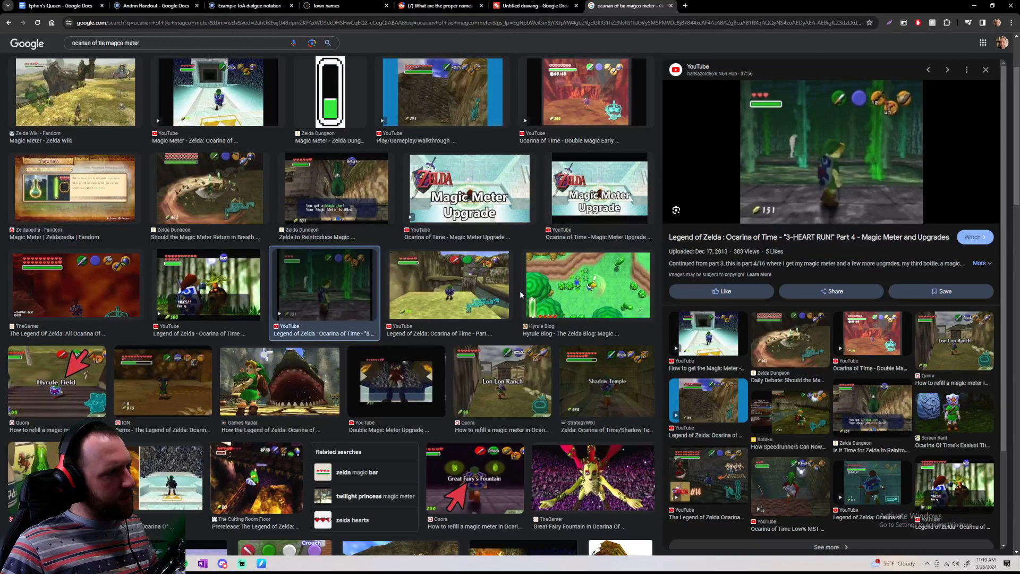
left_click(577, 291)
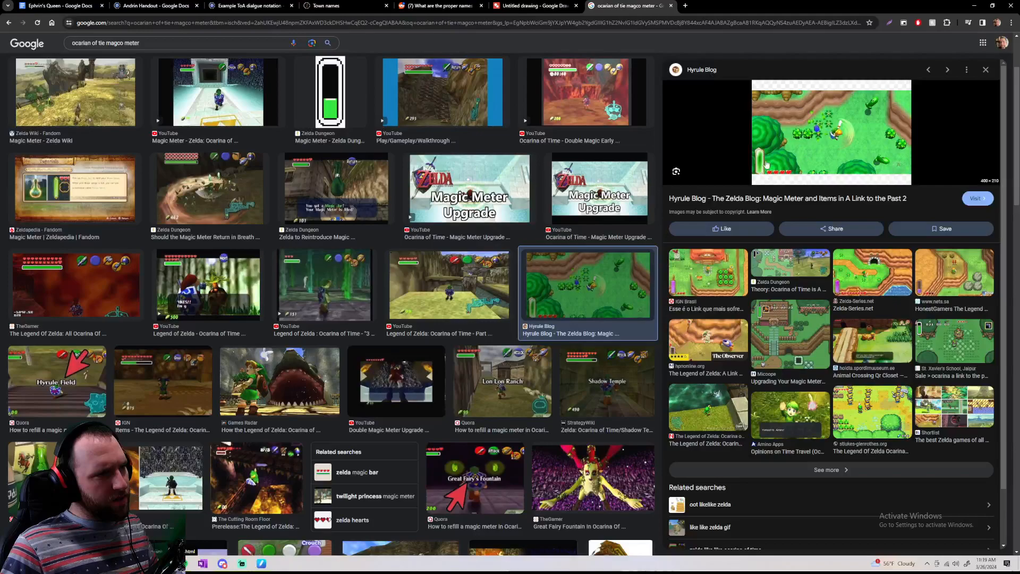
left_click(324, 87)
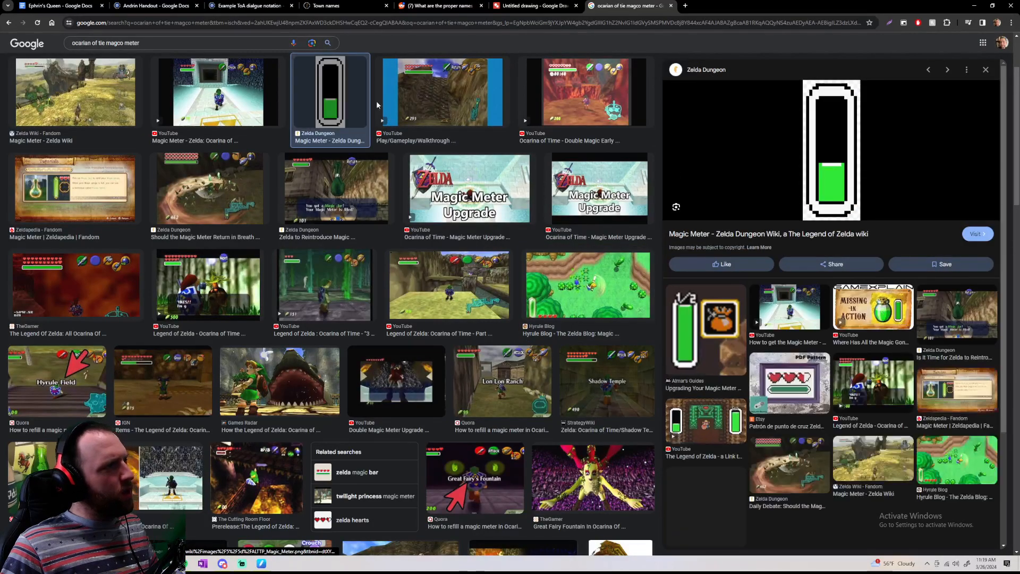
left_click(200, 97)
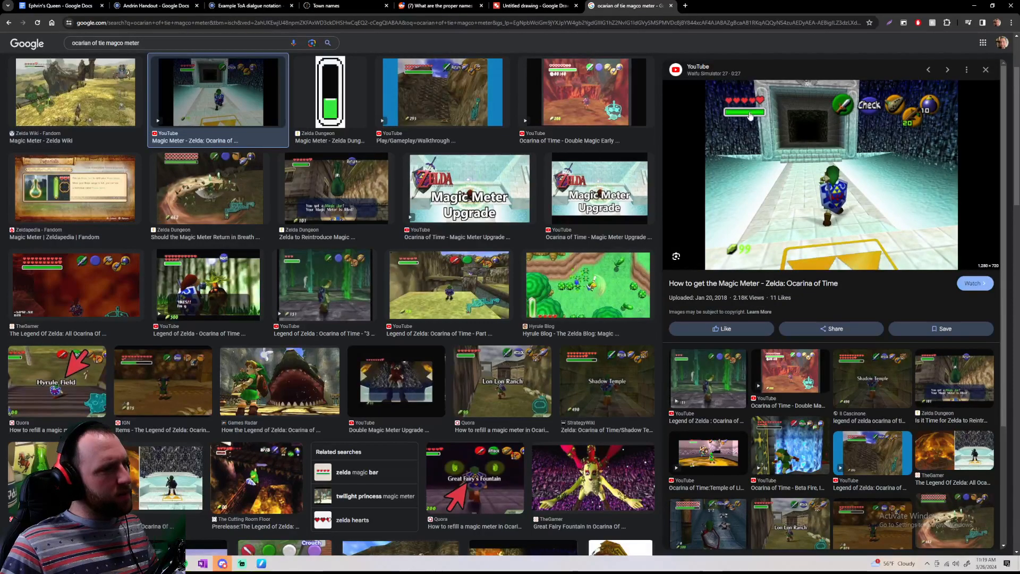
key("Left")
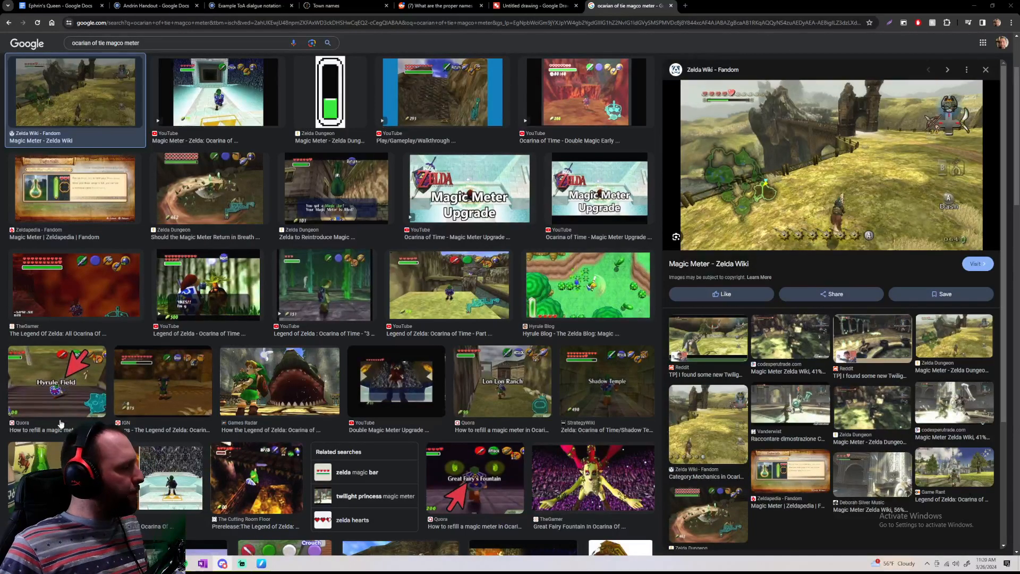
left_click(47, 460)
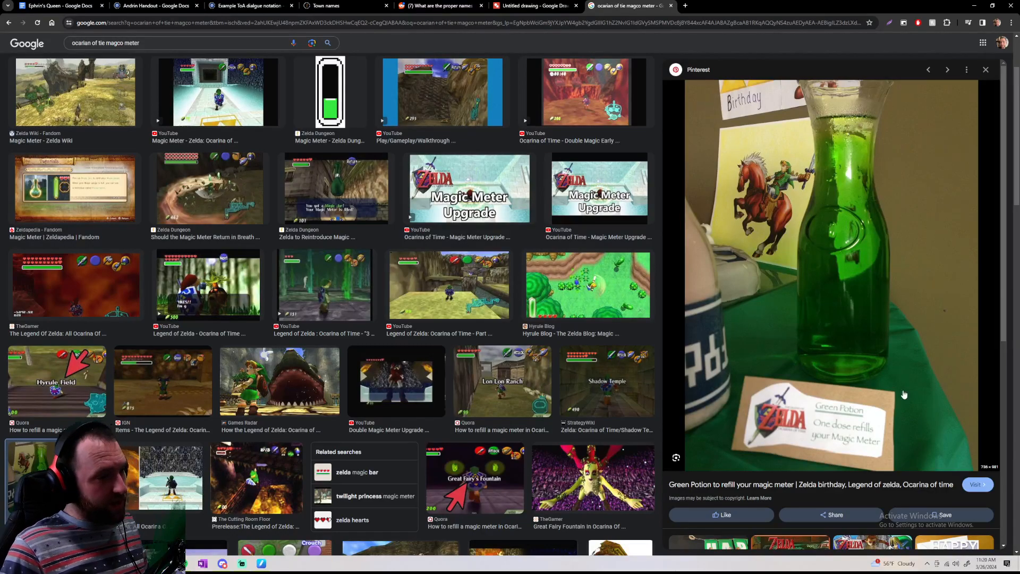
left_click(671, 5)
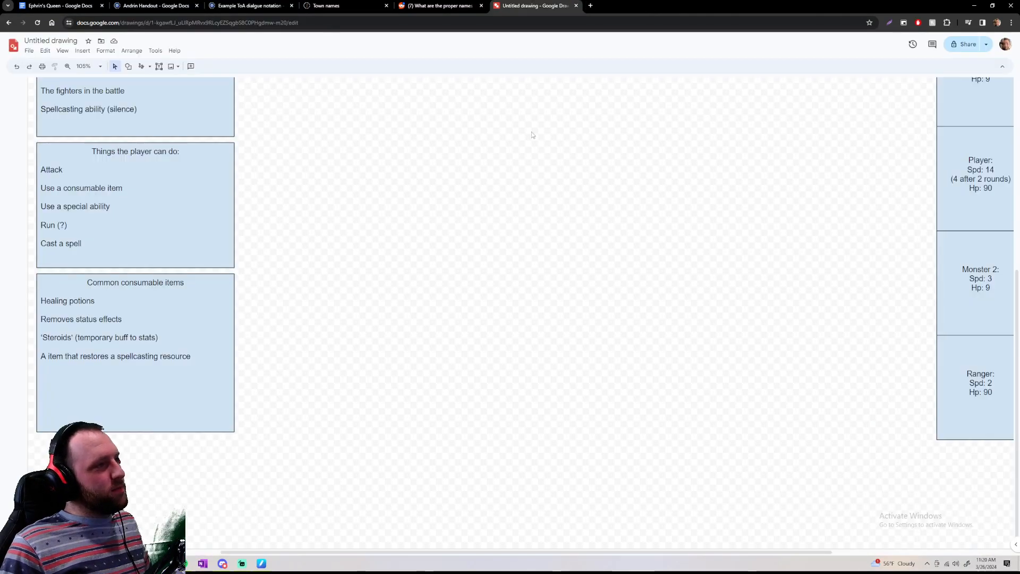
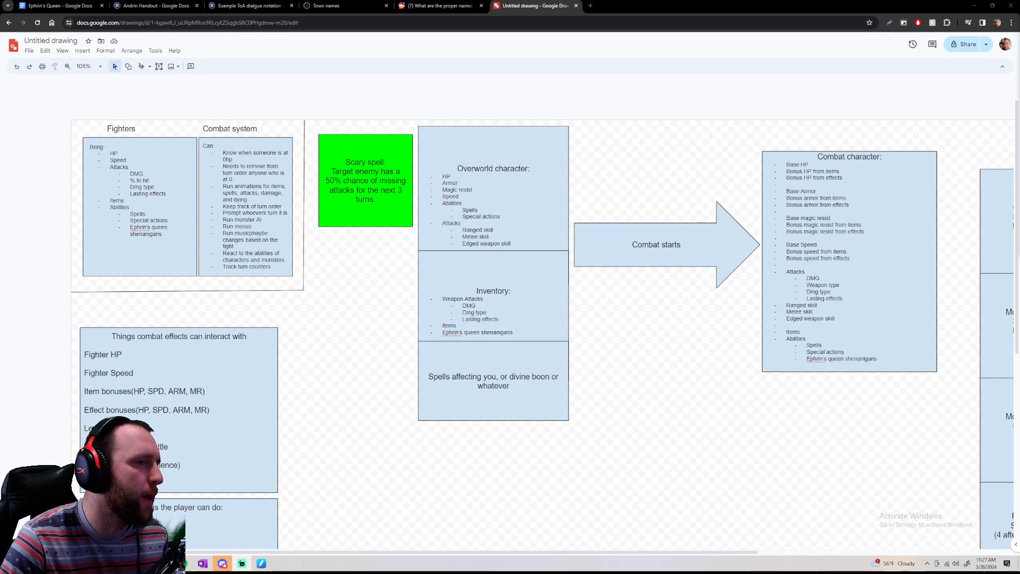
Examine the combat drawing's turn-order column of player, monster and ranger boxes and the character boxes beside it
scroll(592, 266, "right", 6)
scroll(592, 266, "down", 2)
scroll(592, 266, "down", 3)
scroll(608, 270, "down", 2)
scroll(607, 269, "left", 1)
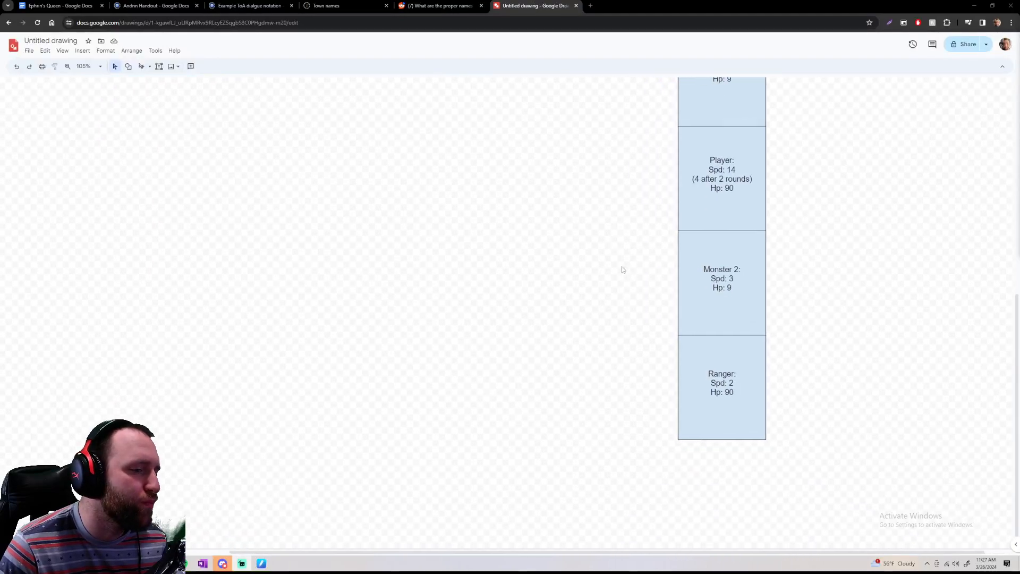
scroll(622, 269, "left", 6)
scroll(632, 318, "up", 4)
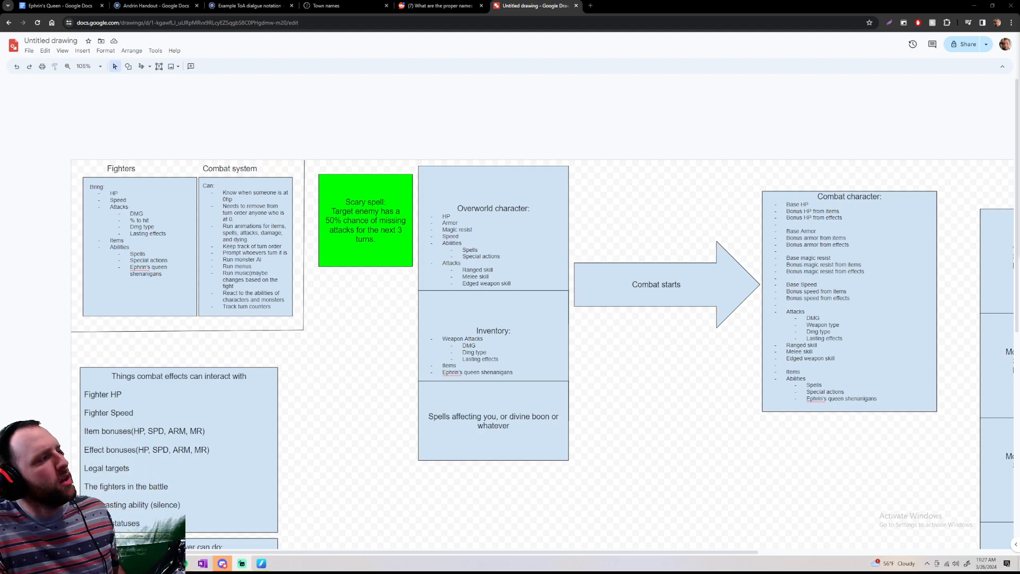
Rename the untitled drawing as "ToA:F Combat system brainstorming"
left_click(59, 41)
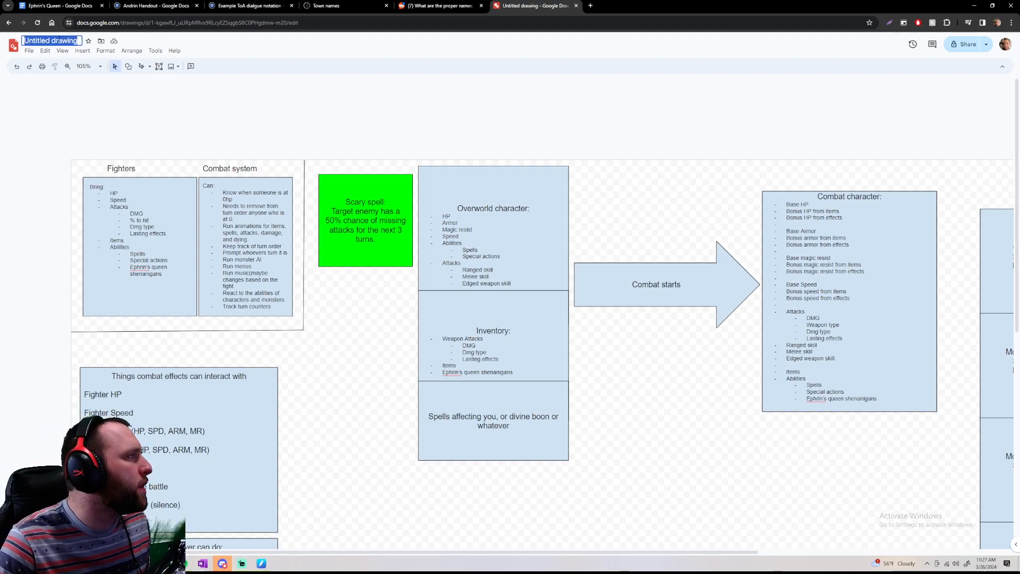
type("ToA")
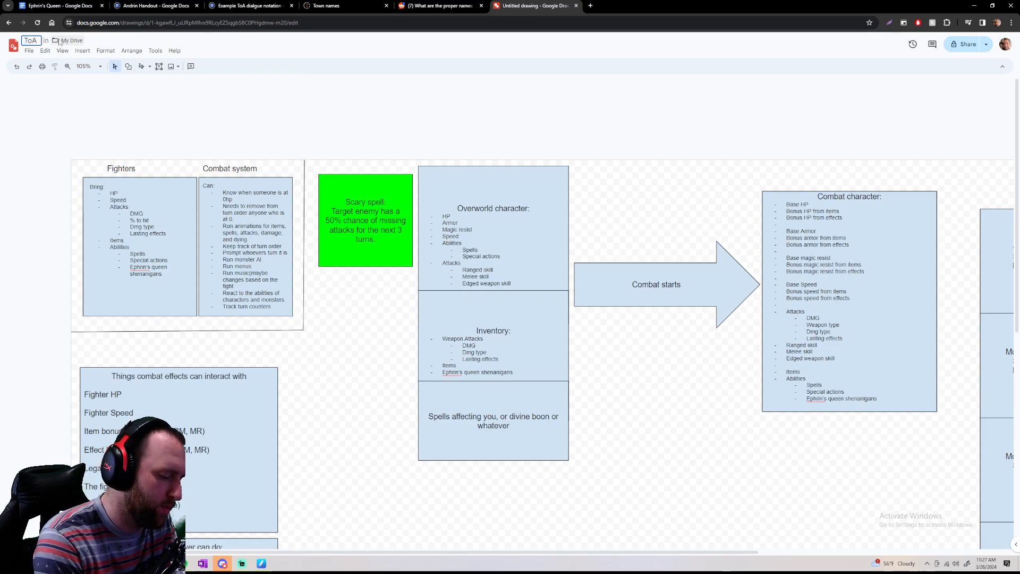
type(":F Combat system")
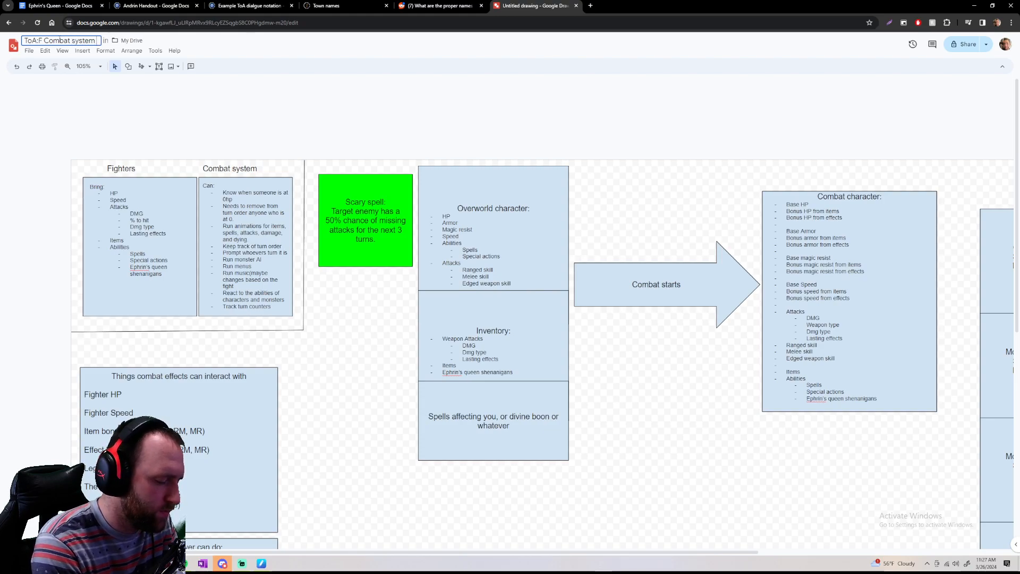
type(" brainstor")
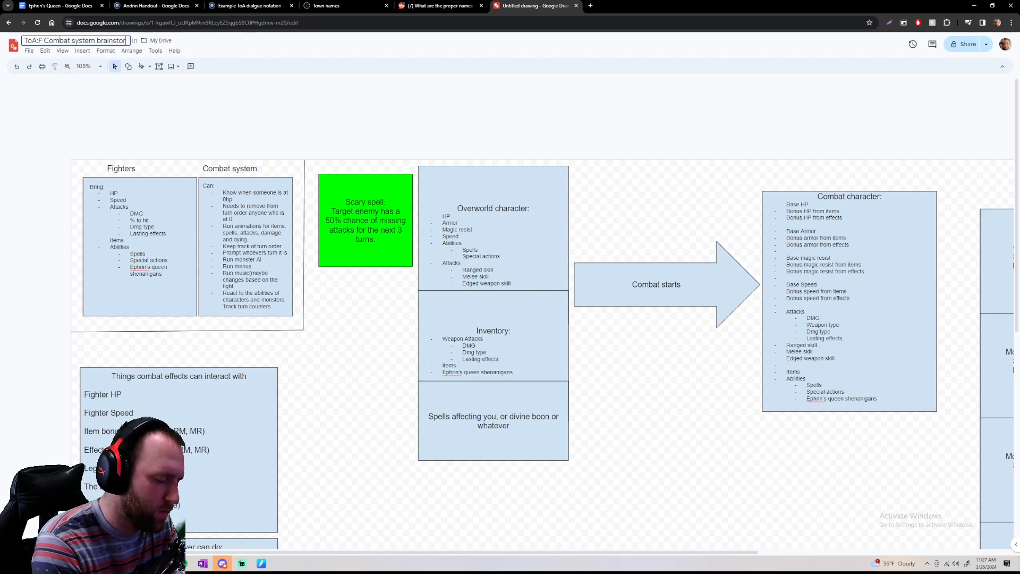
type("ming")
key("Return")
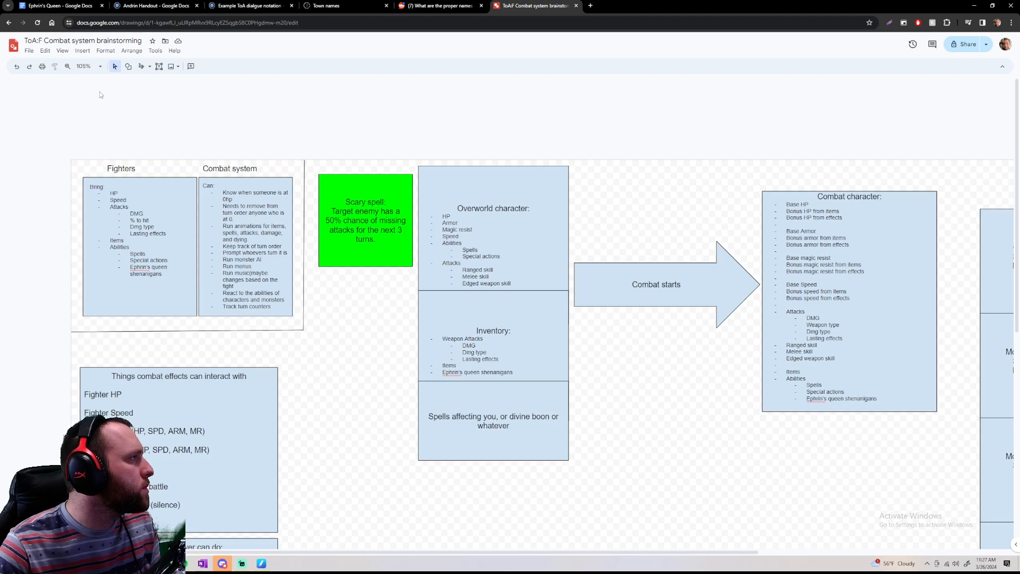
Review the boxes on combat effects, player actions and consumable items, and the combat drawing's overall layout
double_click(25, 39)
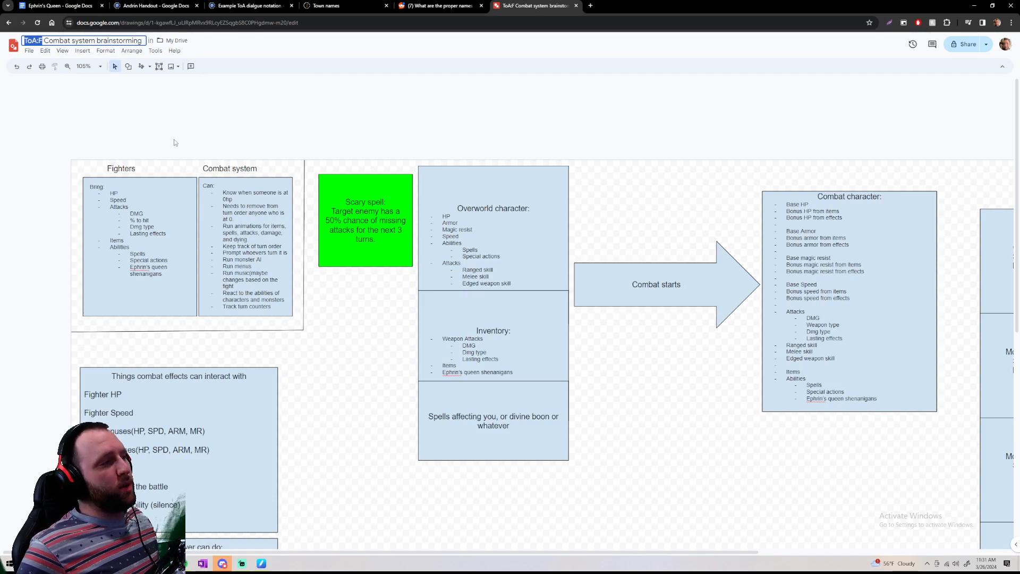
scroll(97, 307, "down", 7)
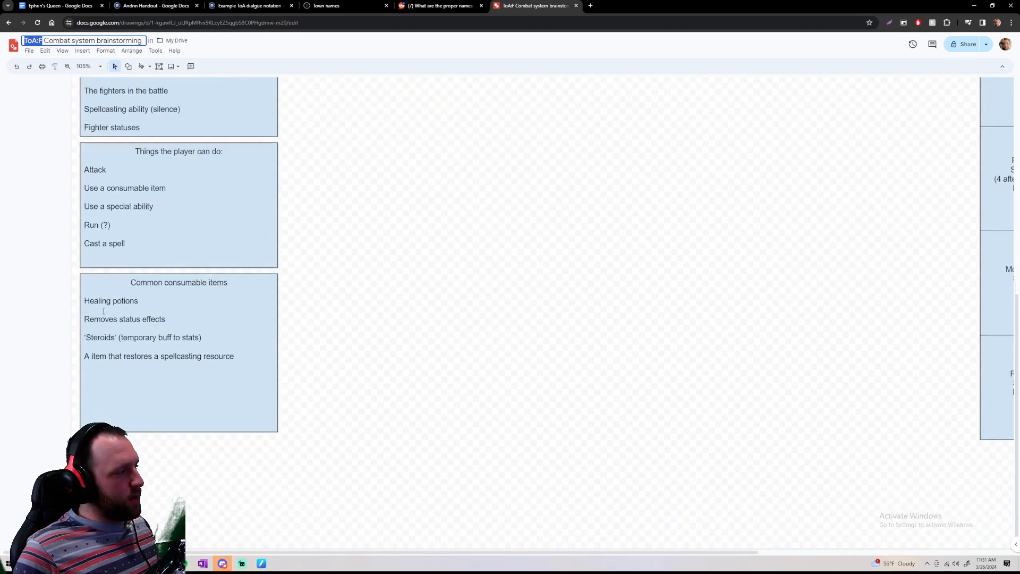
scroll(307, 396, "up", 7)
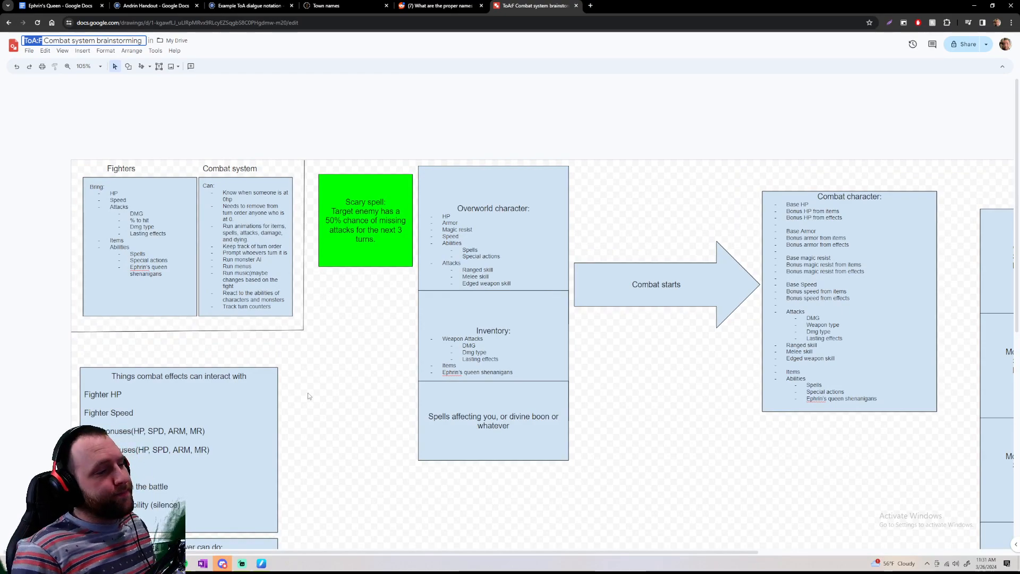
scroll(151, 221, "down", 3)
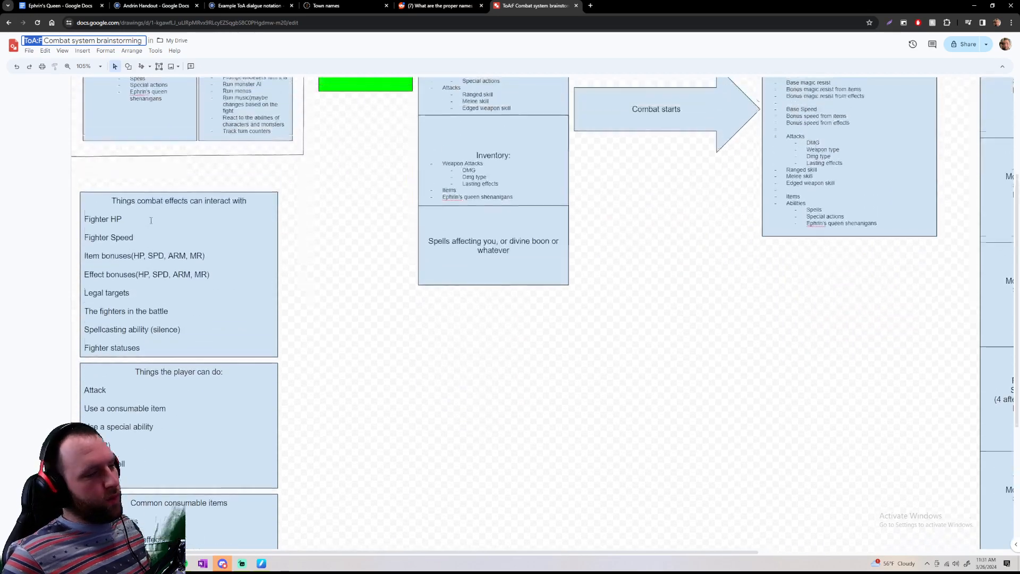
scroll(151, 221, "down", 4)
scroll(150, 220, "up", 4)
scroll(149, 219, "down", 5)
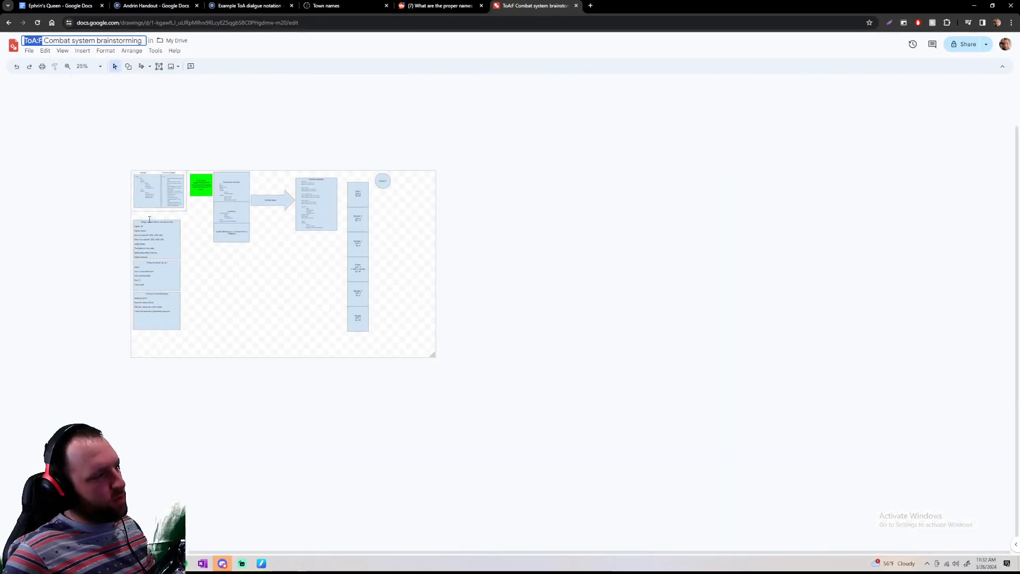
scroll(149, 220, "up", 4)
scroll(149, 219, "down", 3)
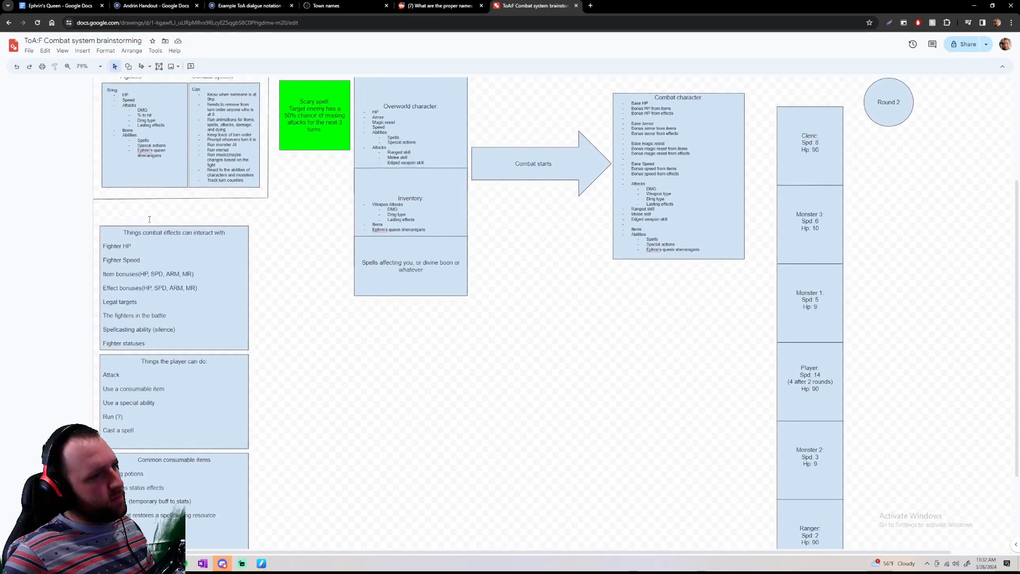
scroll(150, 219, "up", 1)
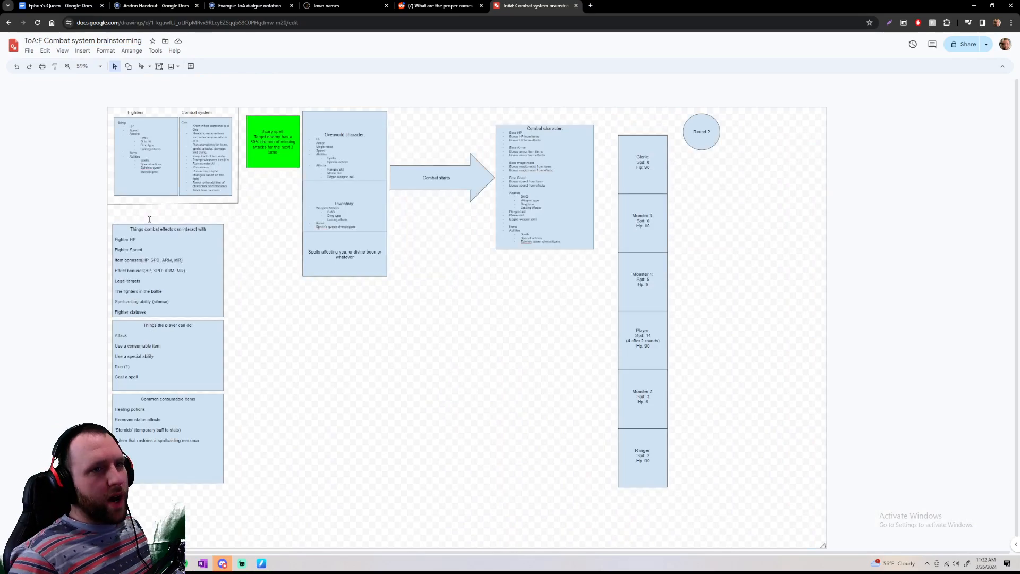
scroll(117, 195, "left", 2)
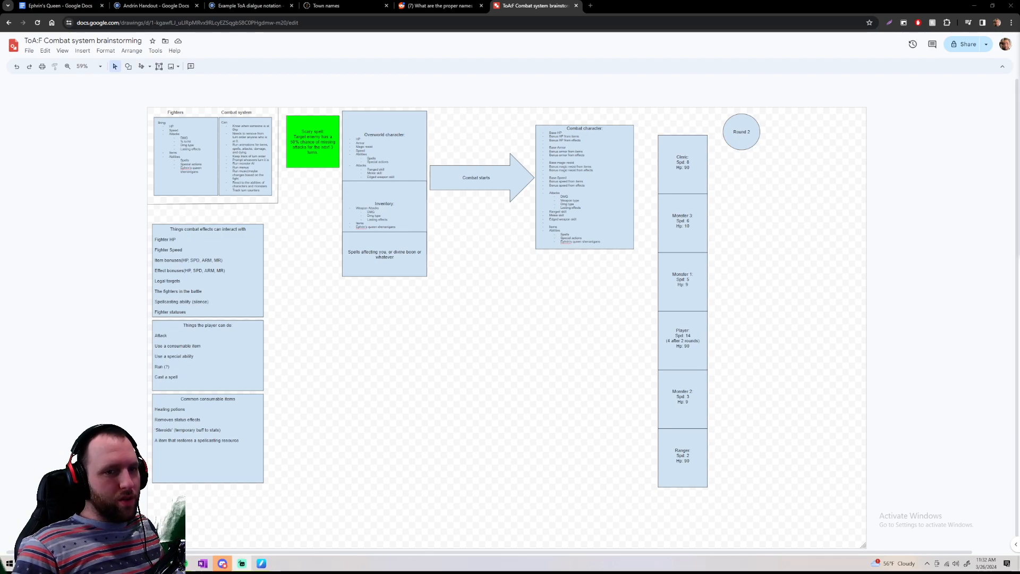
left_click(458, 254)
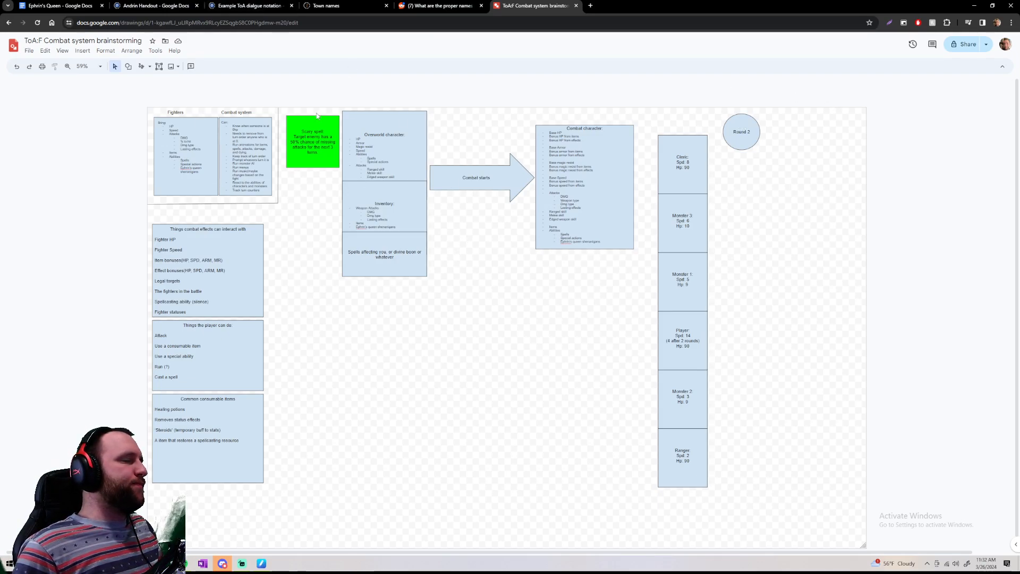
Change the label of the round counter circle beside the turn order to "Round x"
left_click(746, 131)
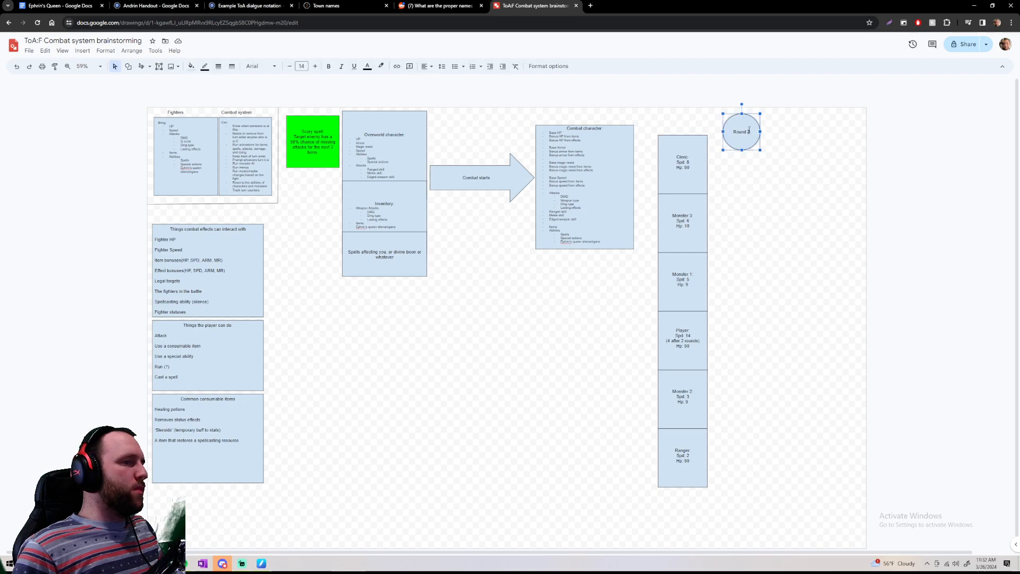
key("BackSpace")
type("3")
left_click(840, 195)
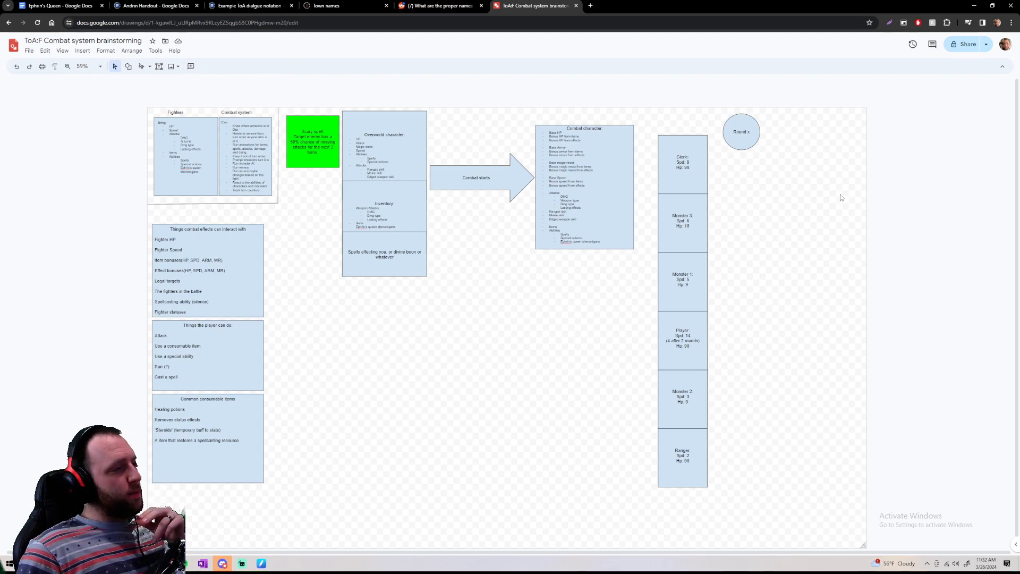
scroll(411, 333, "down", 1)
scroll(410, 333, "down", 1)
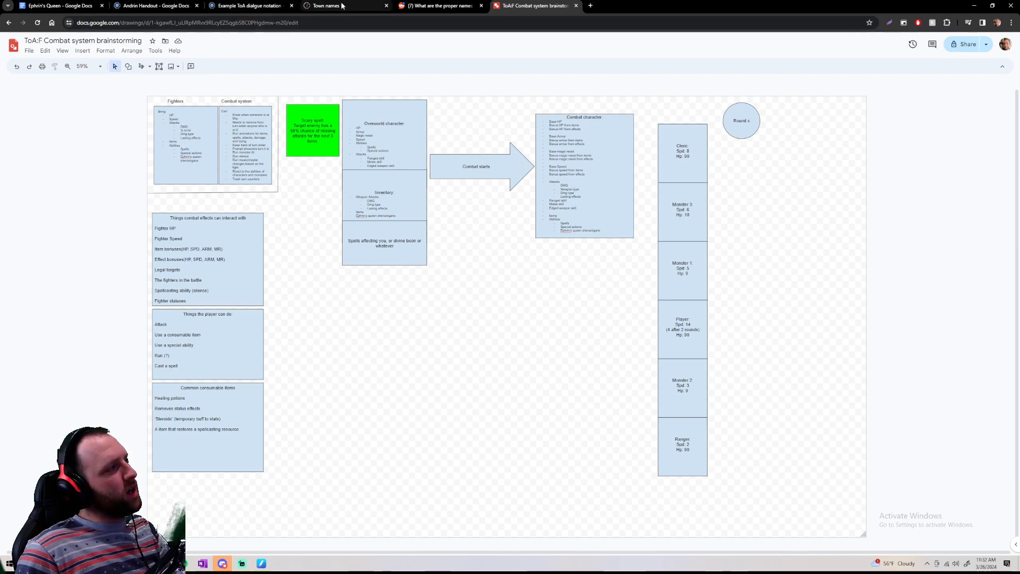
left_click_drag(135, 92, 875, 545)
left_click(876, 547)
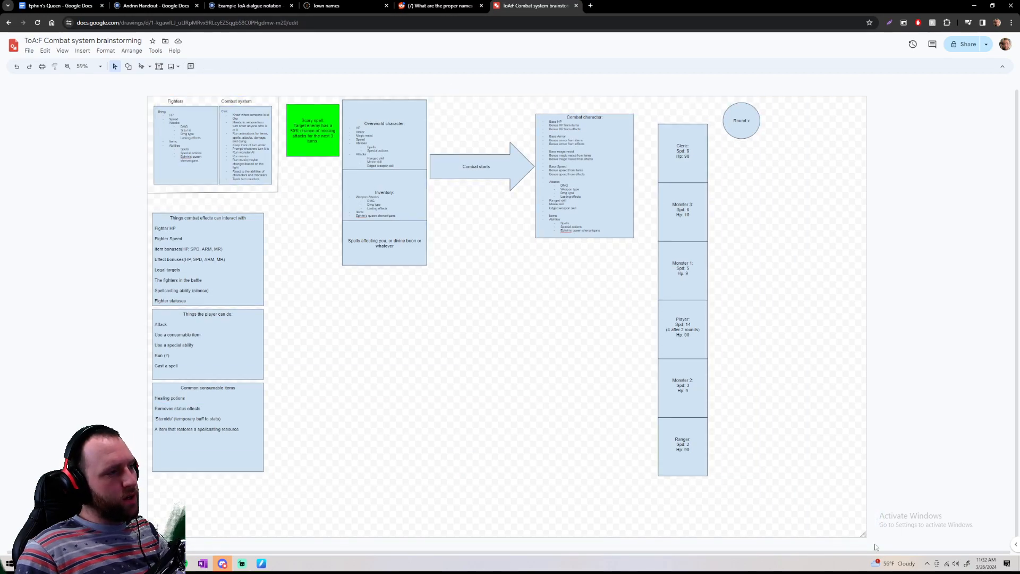